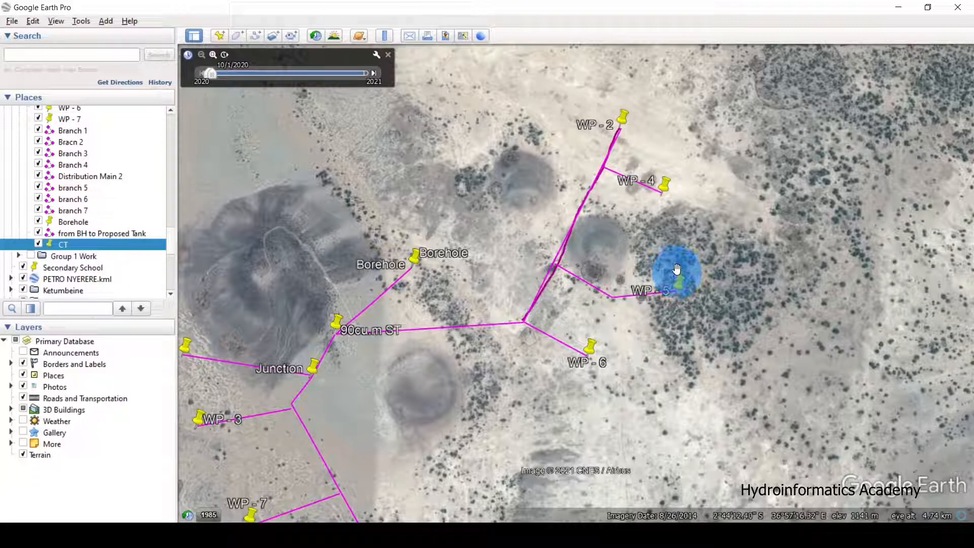
Step: Switch to waterproject.pdf in Acrobat Reader and examine the ABC project layout and its legend, highlighting the Proposed Storage Tank entry
click(555, 532)
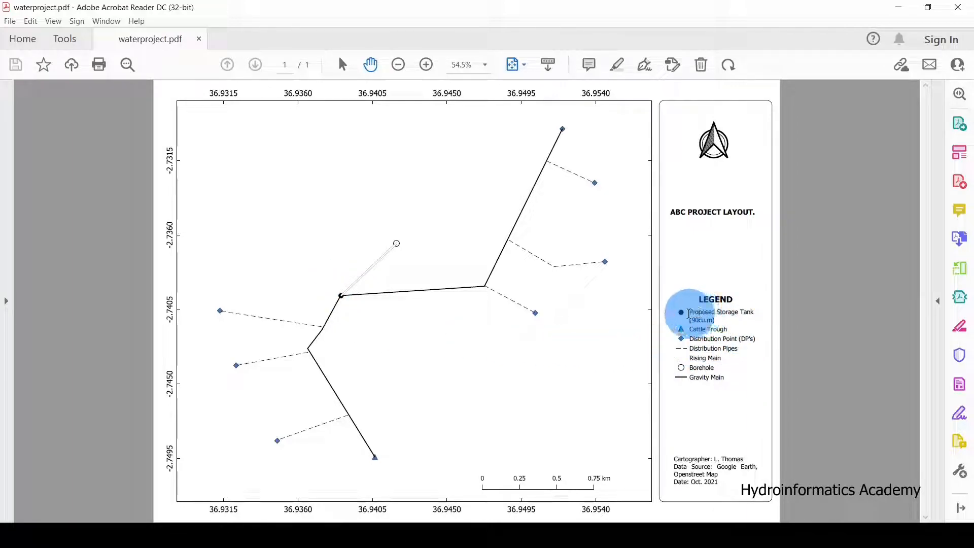
drag(690, 312, 745, 317)
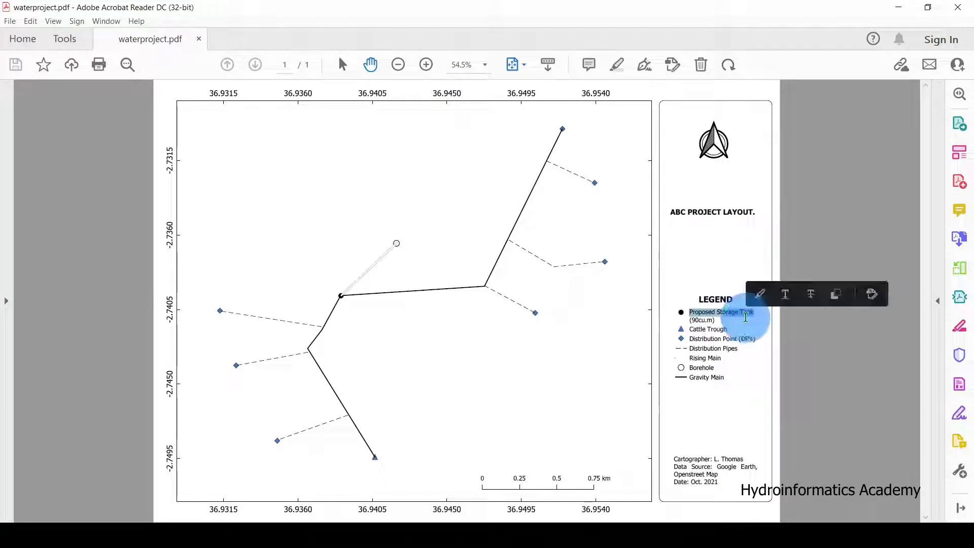
click(476, 294)
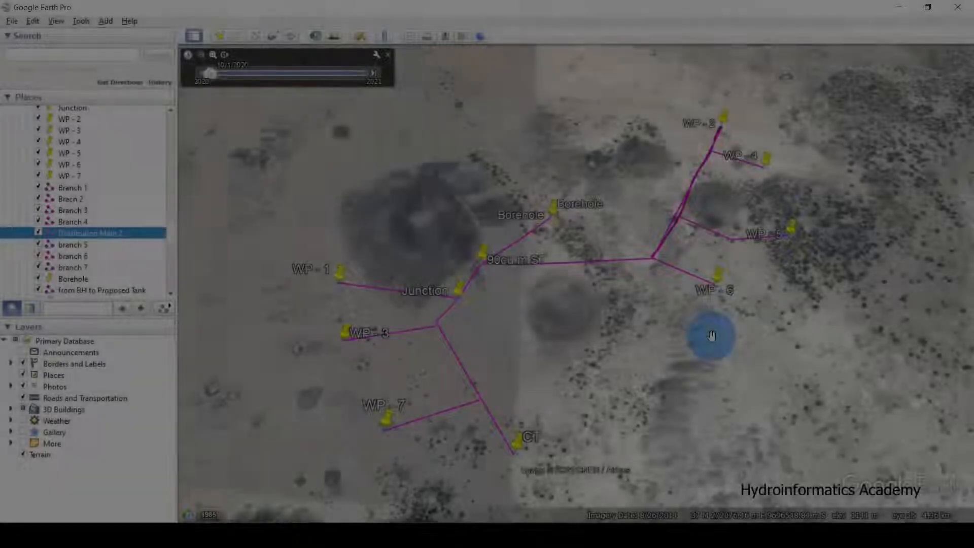
Step: Examine the water network in Google Earth, covering the borehole, storage tank, water points and distribution branches
scroll(532, 313, up, 2)
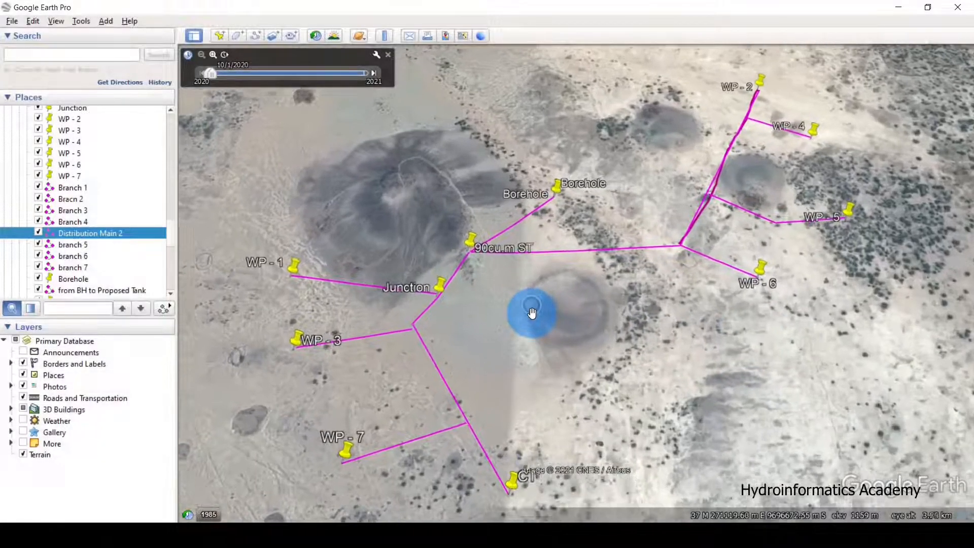
drag(531, 313, 577, 140)
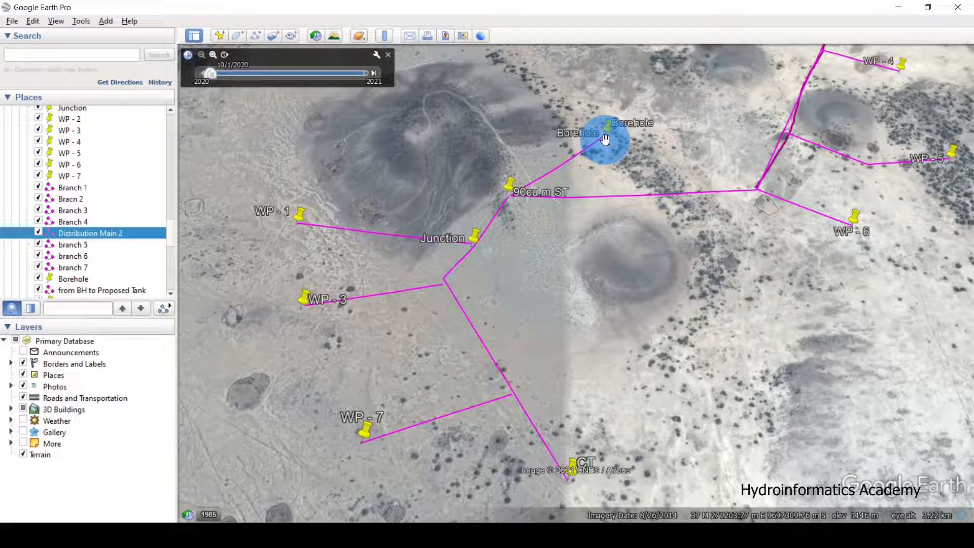
drag(552, 270, 526, 233)
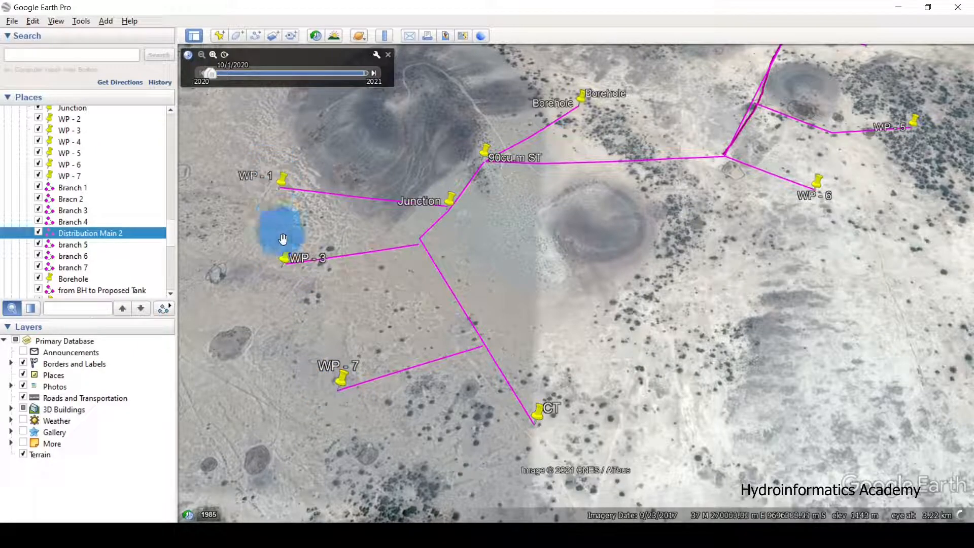
drag(684, 229, 582, 398)
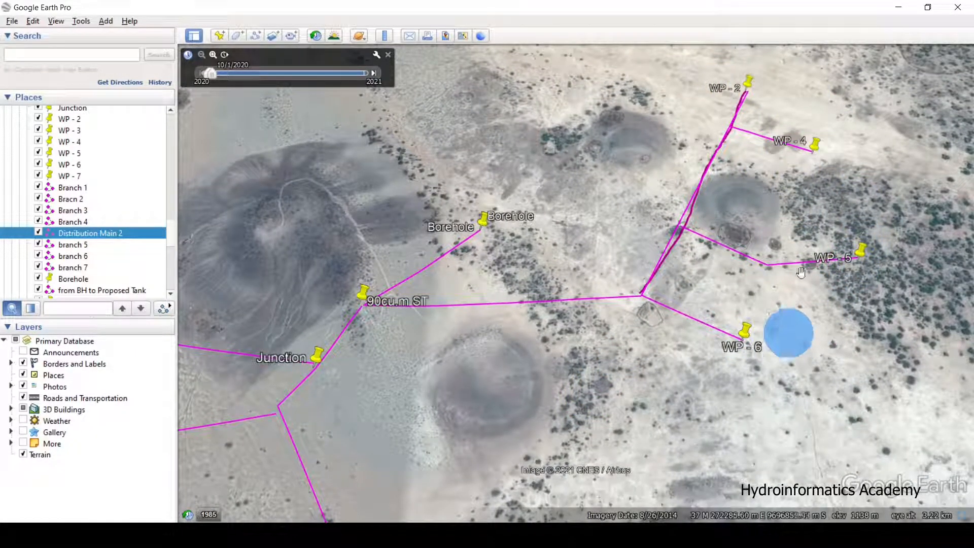
scroll(792, 125, down, 2)
scroll(793, 126, down, 2)
drag(637, 287, 614, 269)
scroll(606, 270, up, 2)
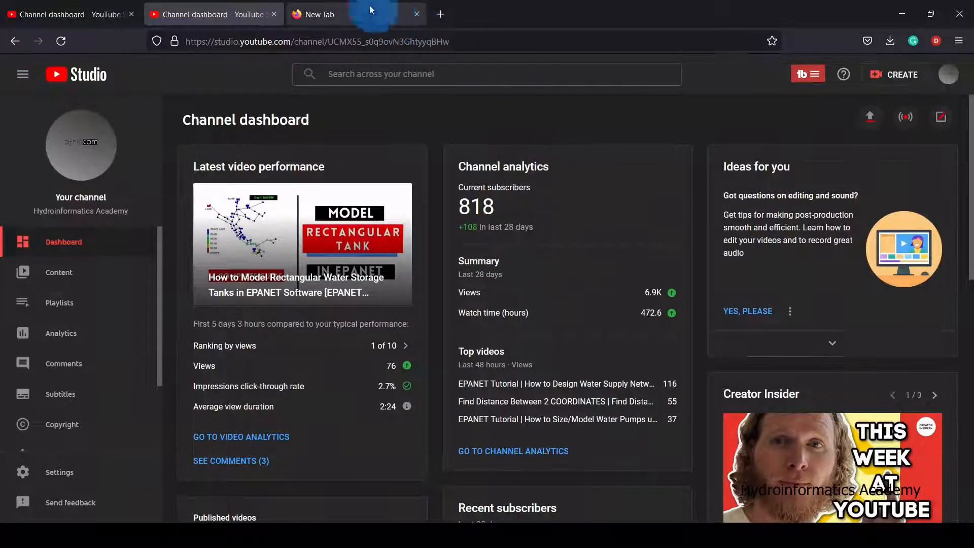
Step: Switch to the empty browser tab and search the web for qgis
click(374, 10)
click(353, 46)
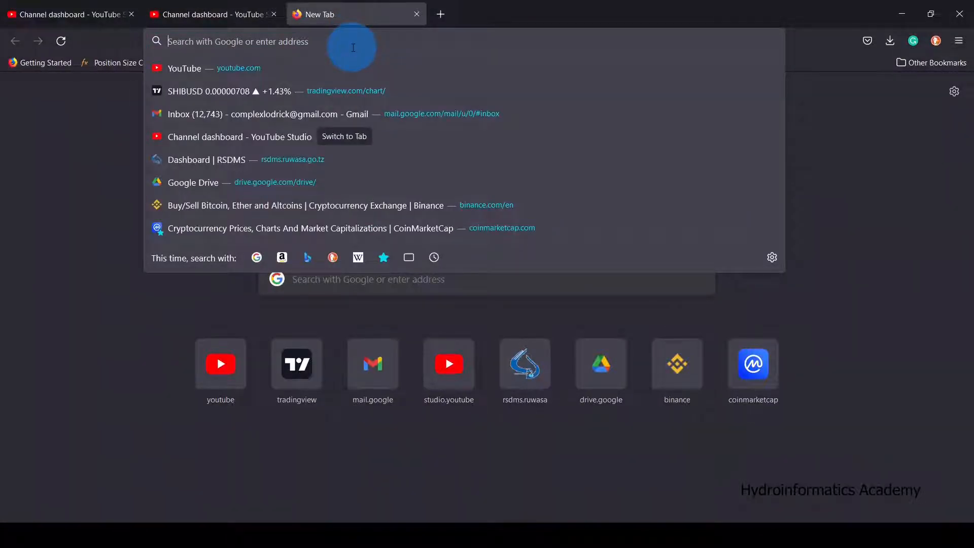
text(g)
key(BackSpace)
key(BackSpace)
text(qgis)
key(Return)
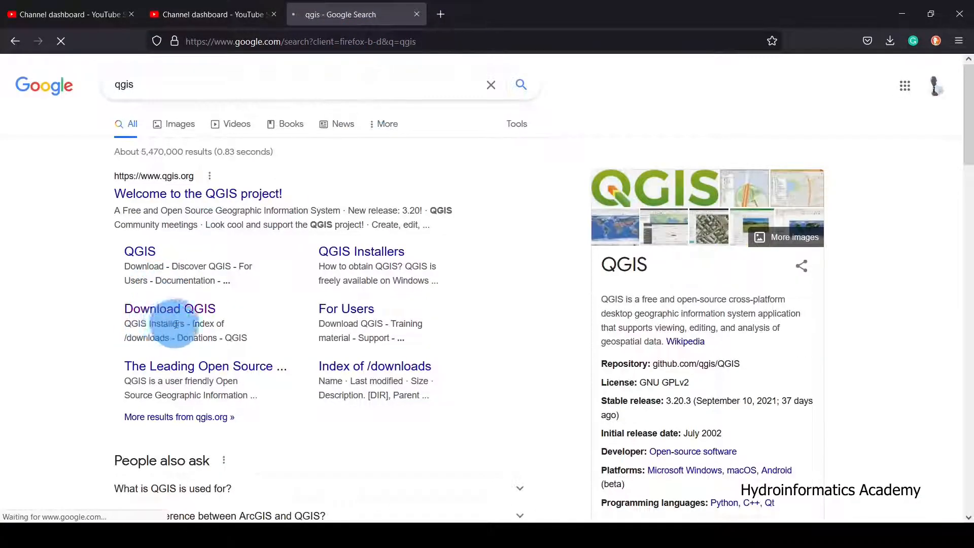
Step: Open the Download QGIS search result in a new tab and switch to that page
right_click(185, 313)
click(226, 320)
click(502, 14)
click(513, 149)
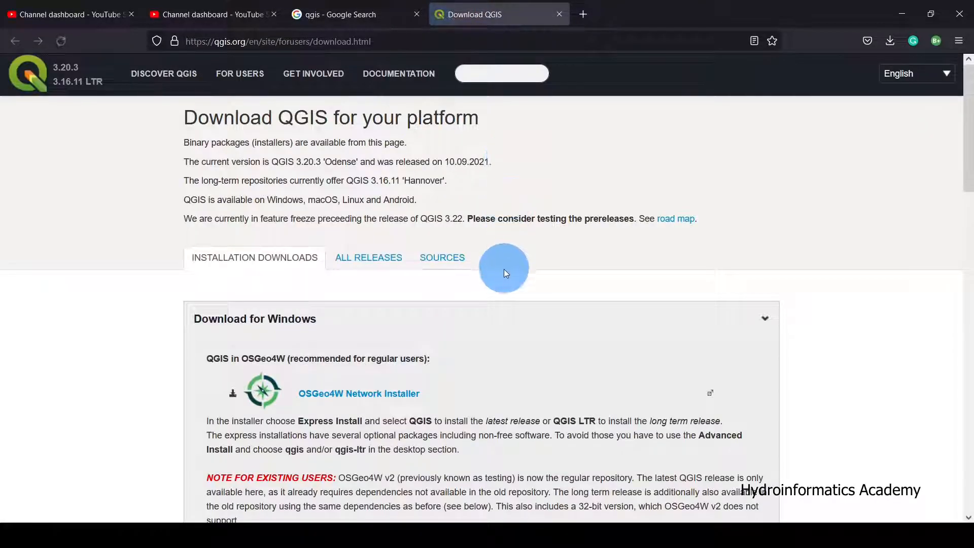
Step: Review the QGIS standalone installers for Windows, highlighting the long term release heading
scroll(503, 268, down, 5)
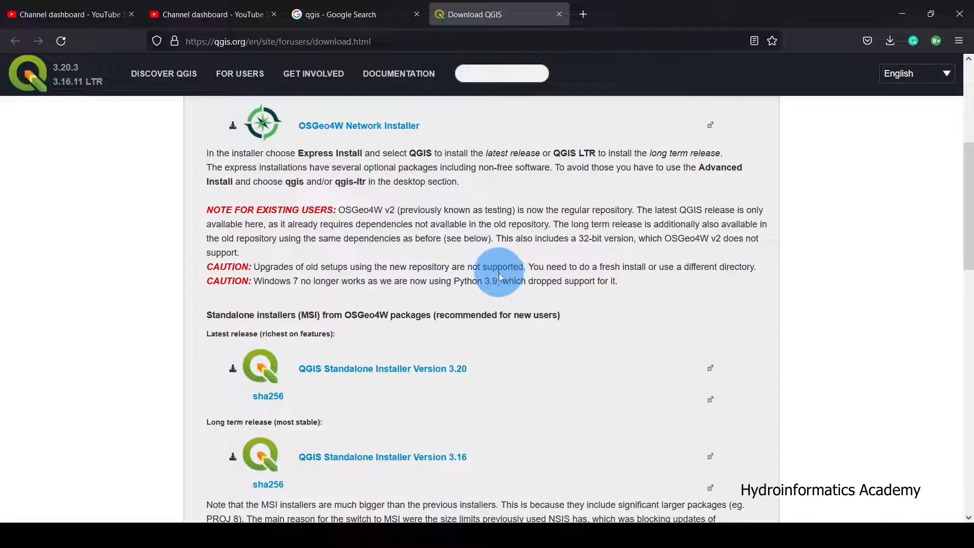
scroll(499, 276, down, 4)
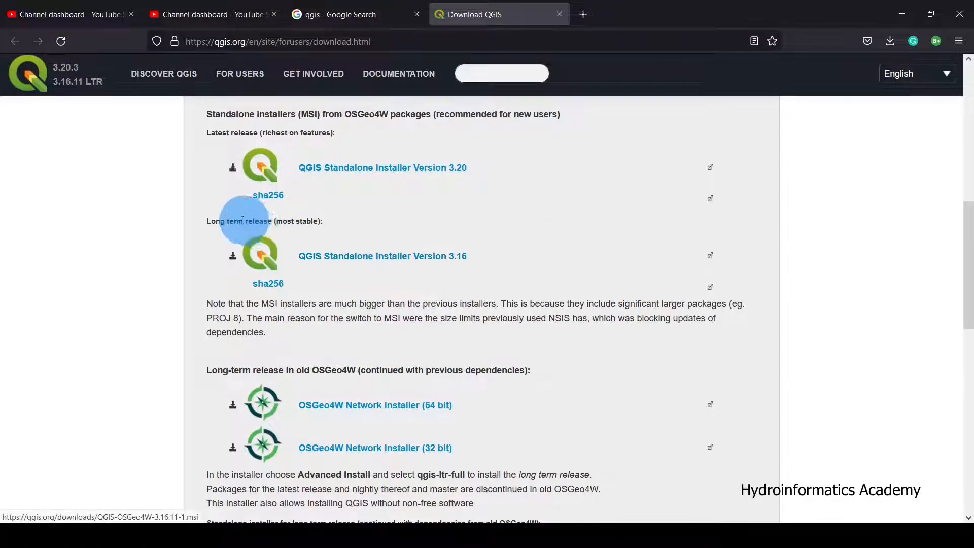
drag(204, 220, 269, 224)
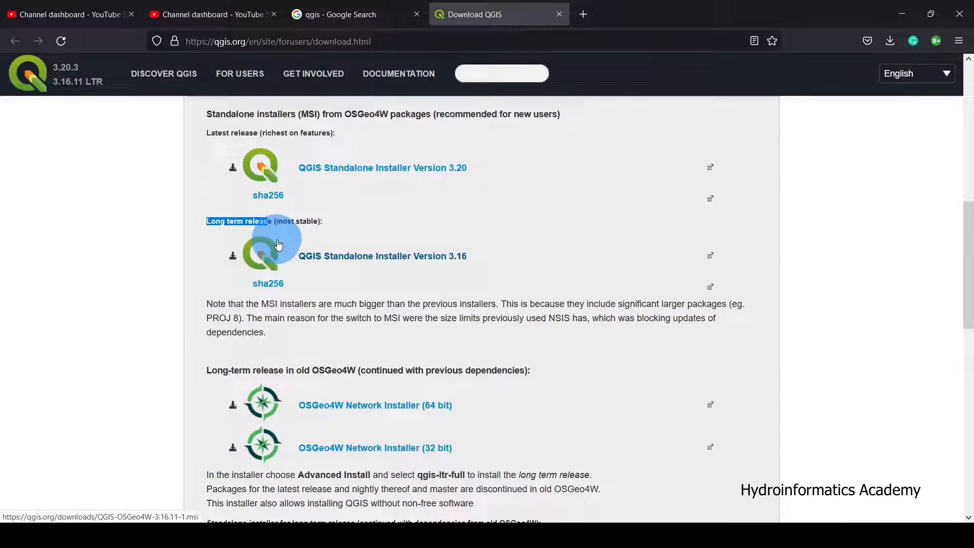
scroll(219, 197, up, 1)
drag(206, 200, 280, 200)
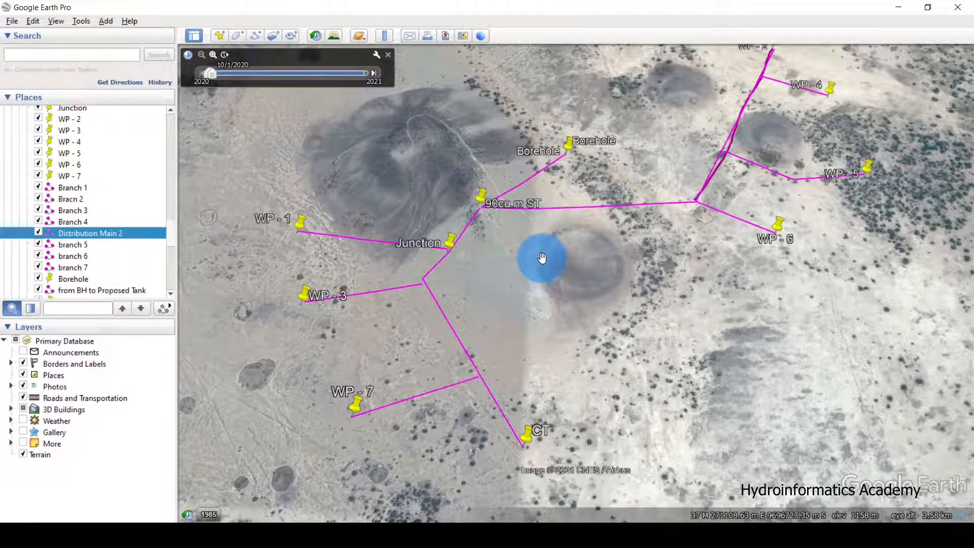
Step: Inspect the pipe network in Google Earth and the branch and distribution main paths listed among the Group 3 Work places
scroll(541, 258, down, 2)
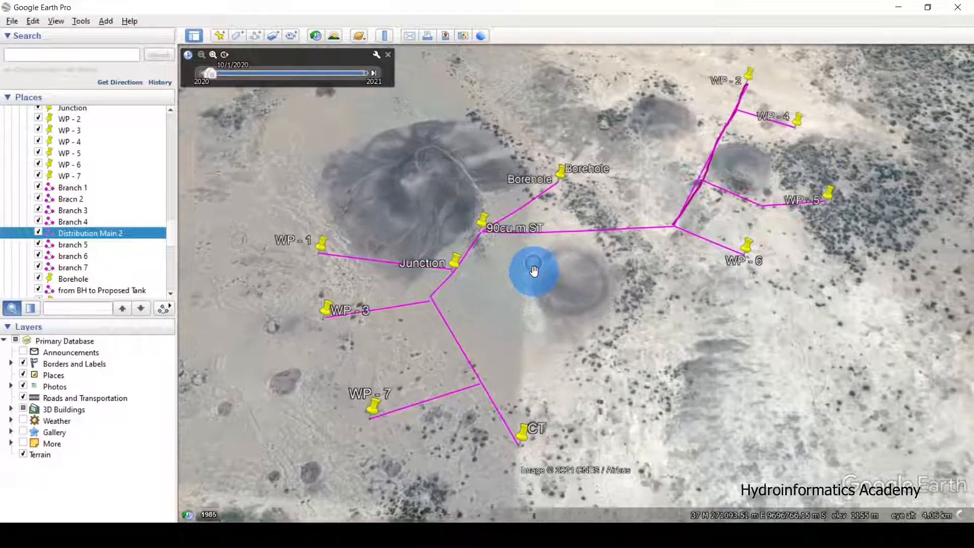
scroll(533, 270, up, 2)
drag(533, 271, 513, 276)
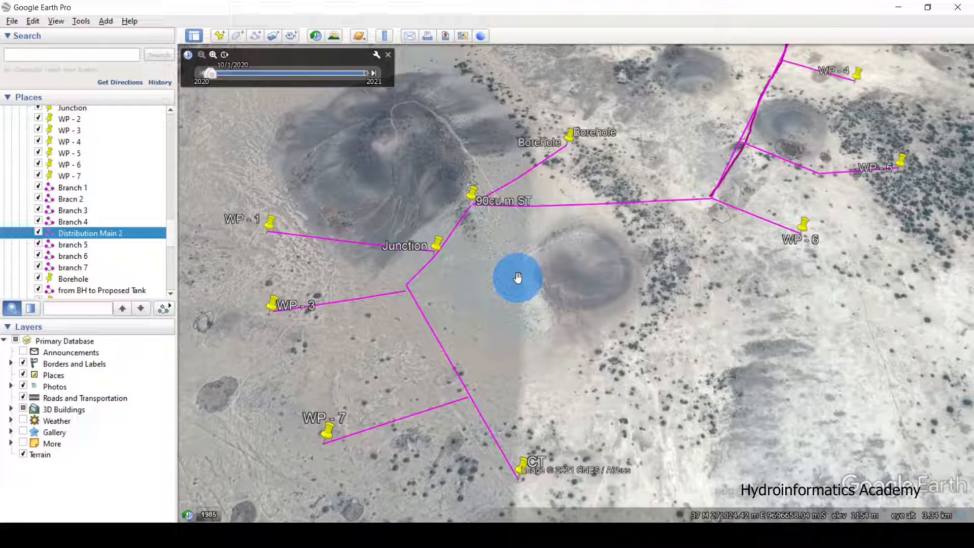
drag(470, 269, 474, 261)
scroll(83, 193, up, 3)
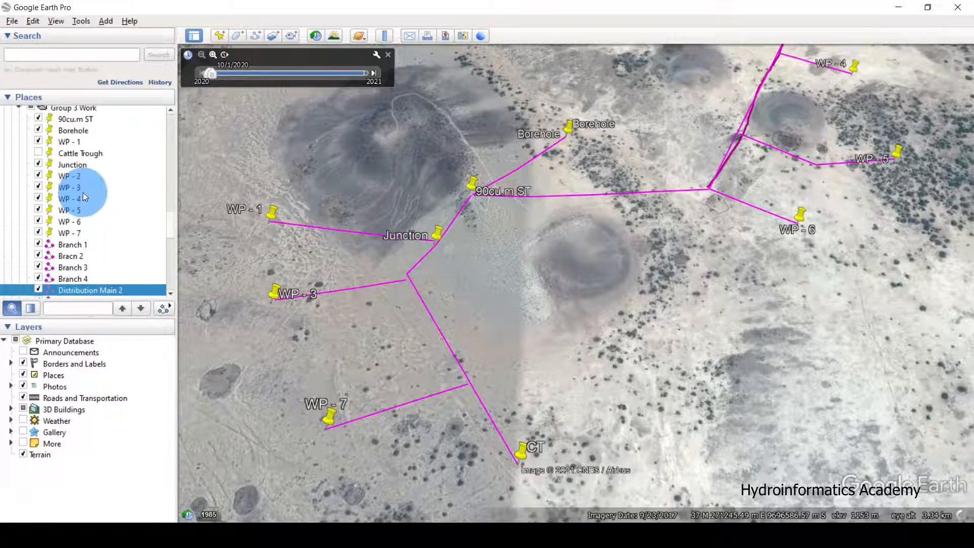
scroll(76, 165, down, 2)
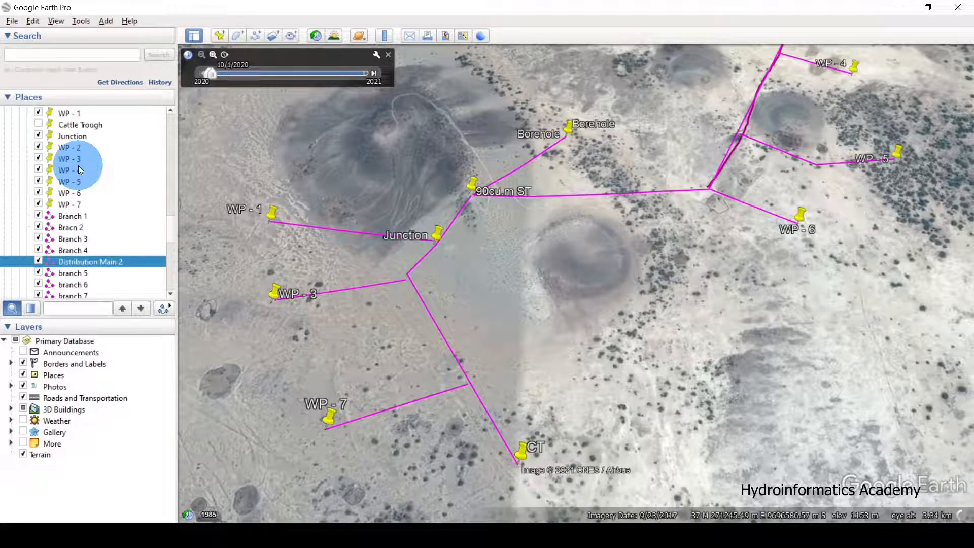
click(84, 227)
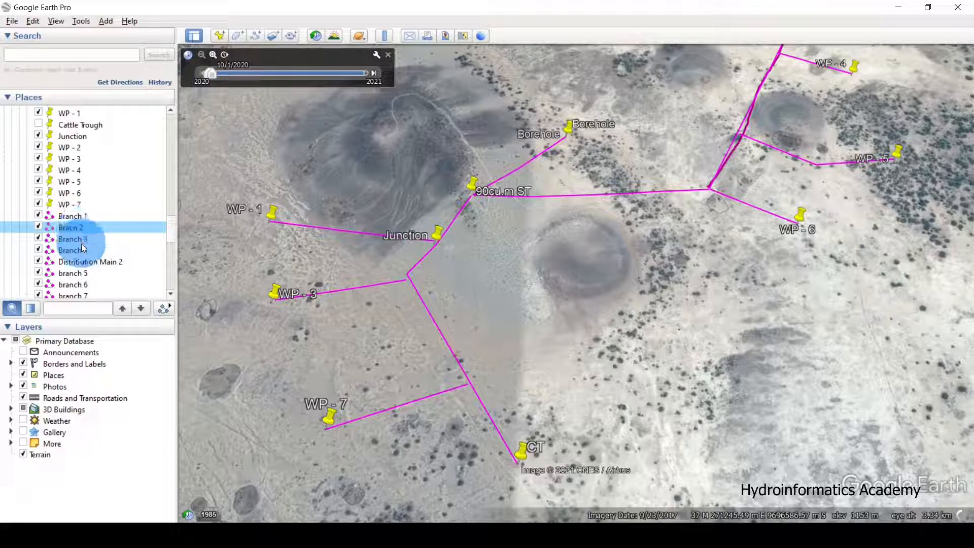
click(81, 241)
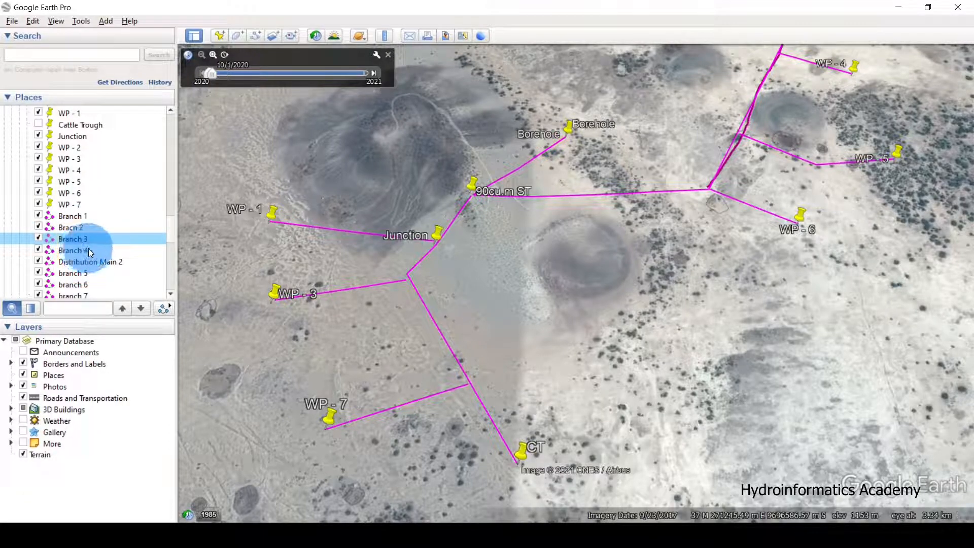
click(88, 248)
click(89, 264)
click(90, 217)
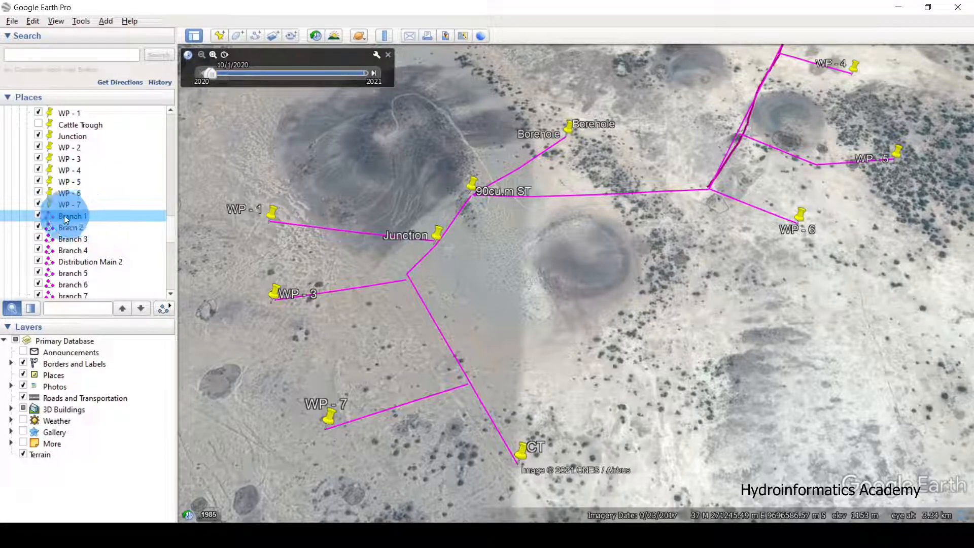
Step: Save the Branch 1 path as Branch 1.kml in New folder inside the desktop's file folder
right_click(83, 214)
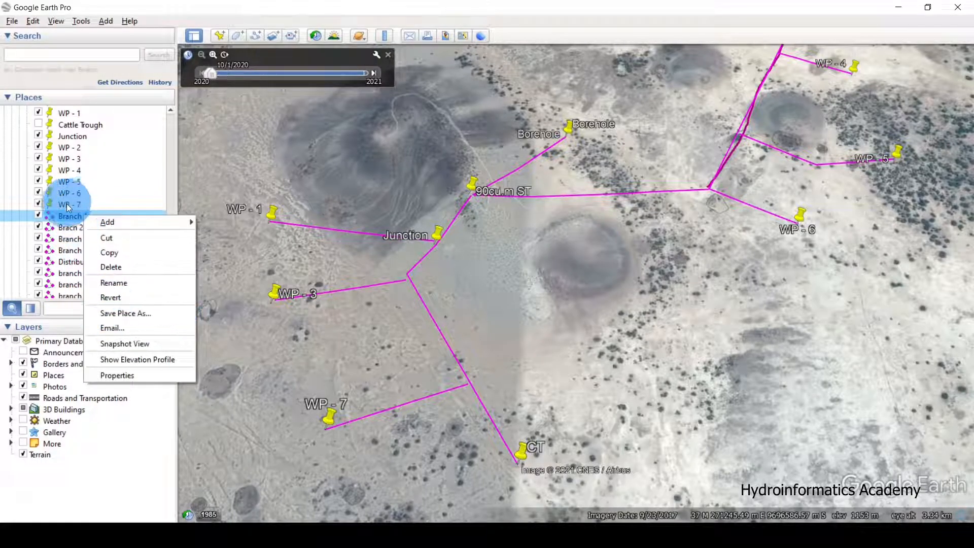
click(127, 314)
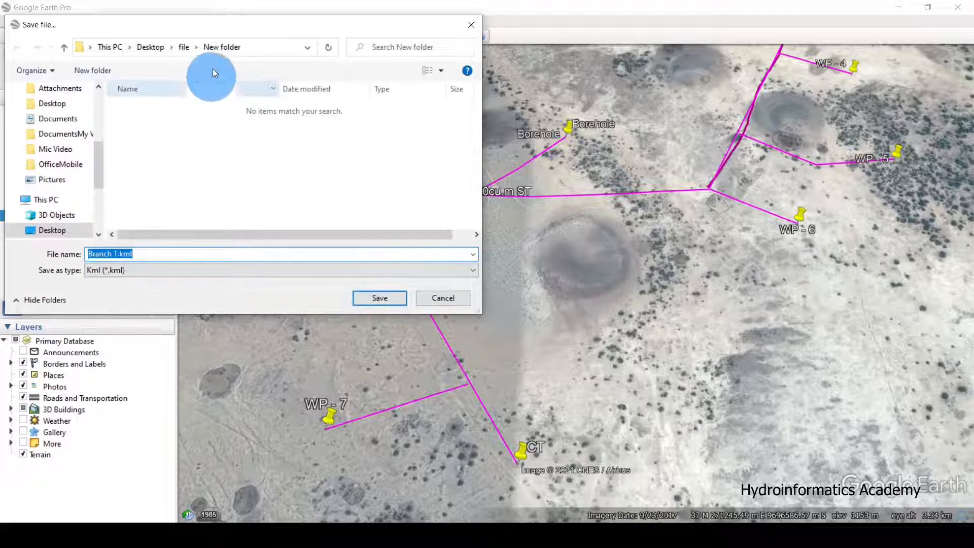
click(182, 47)
double_click(179, 109)
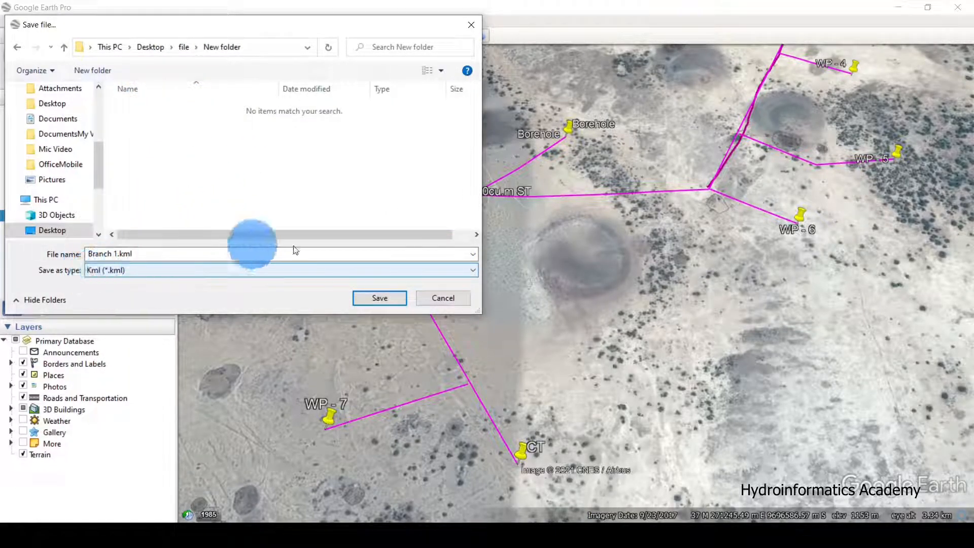
click(380, 299)
Step: Save Bracn 2, Branch 3, Branch 4, Distribution Main 2 and branches 5 to 7 as separate KML files in New folder
right_click(97, 229)
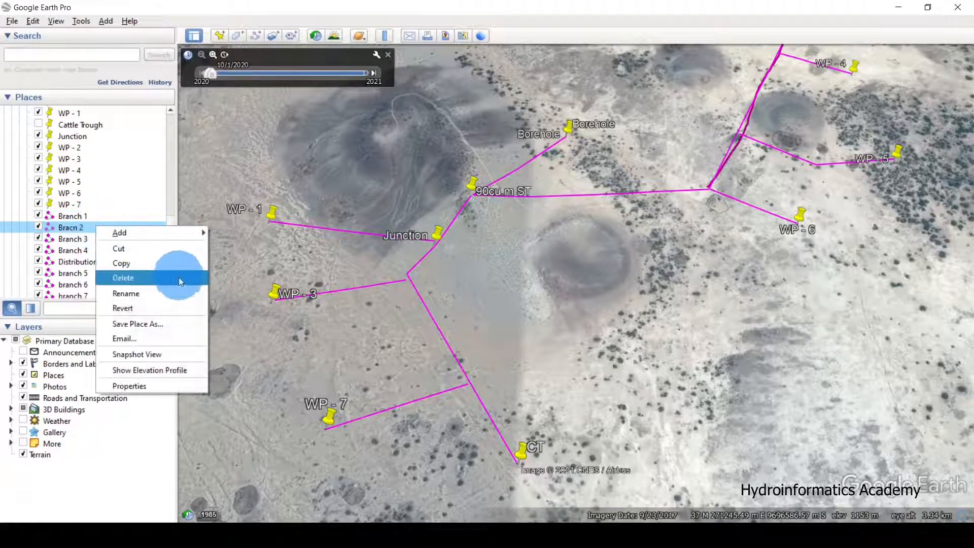
click(184, 324)
click(379, 298)
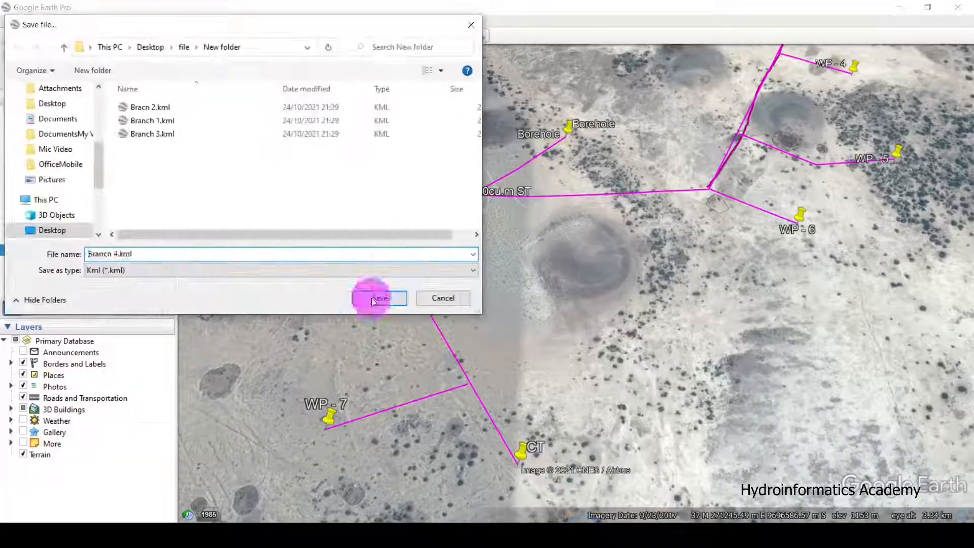
click(376, 298)
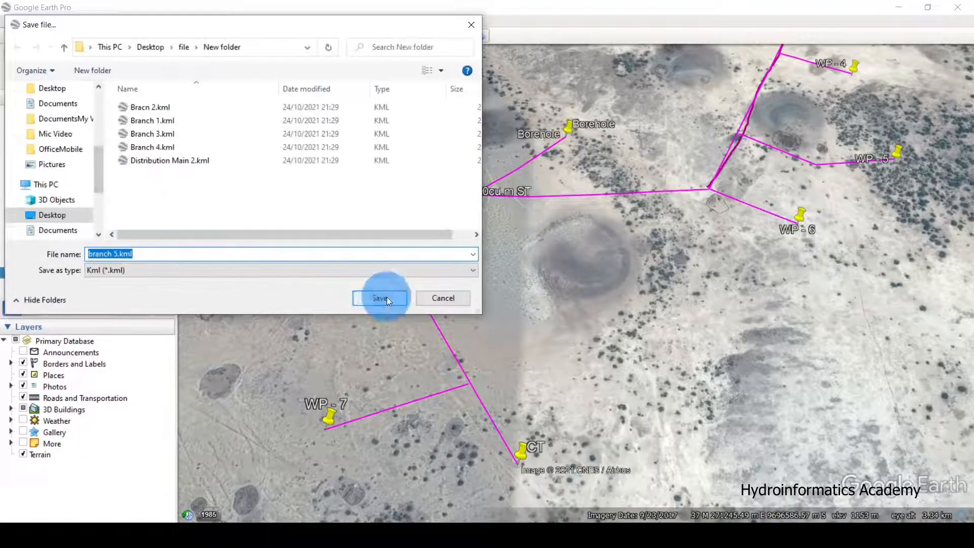
click(386, 297)
right_click(99, 210)
Step: Save the borehole-to-tank path as from BH to Proposed Tank.kml in New folder
click(109, 234)
right_click(103, 234)
click(272, 215)
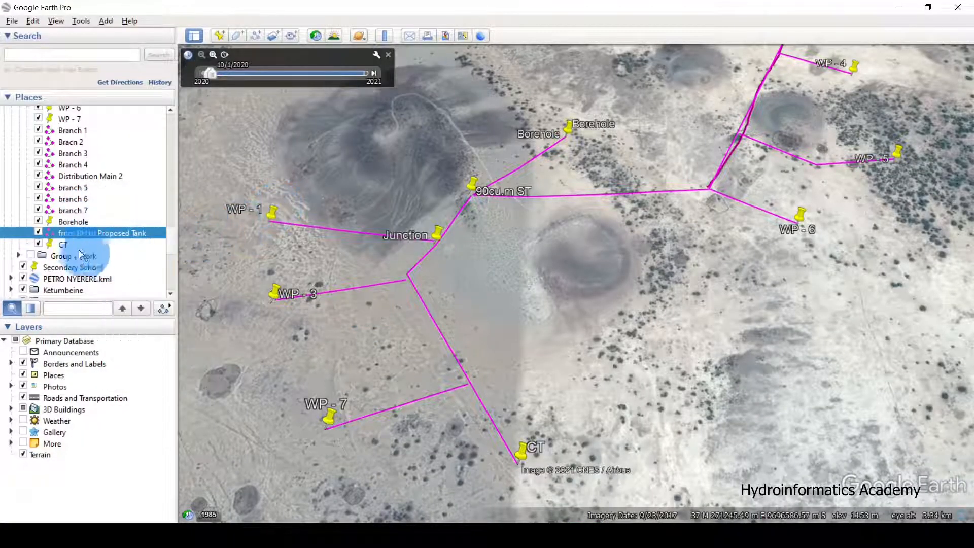
click(97, 233)
right_click(96, 233)
click(164, 316)
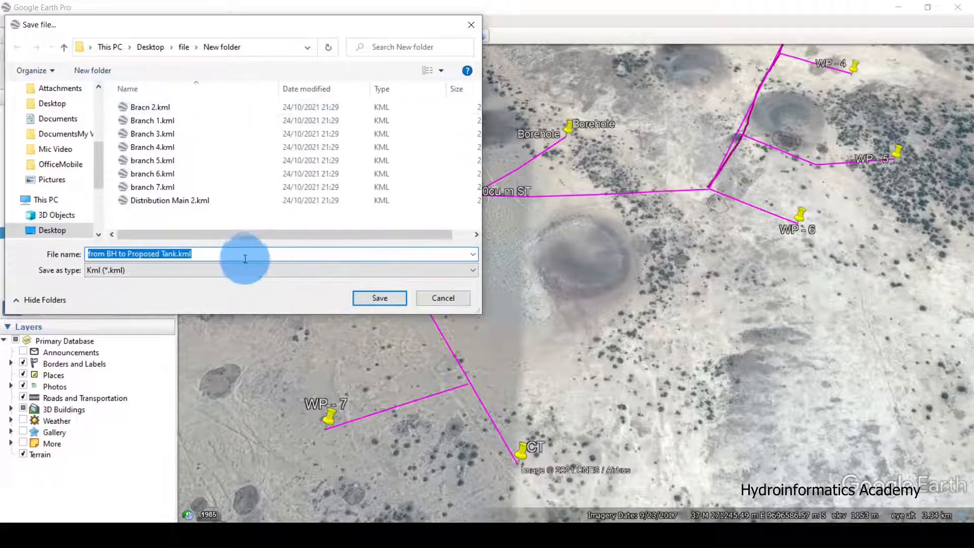
click(377, 300)
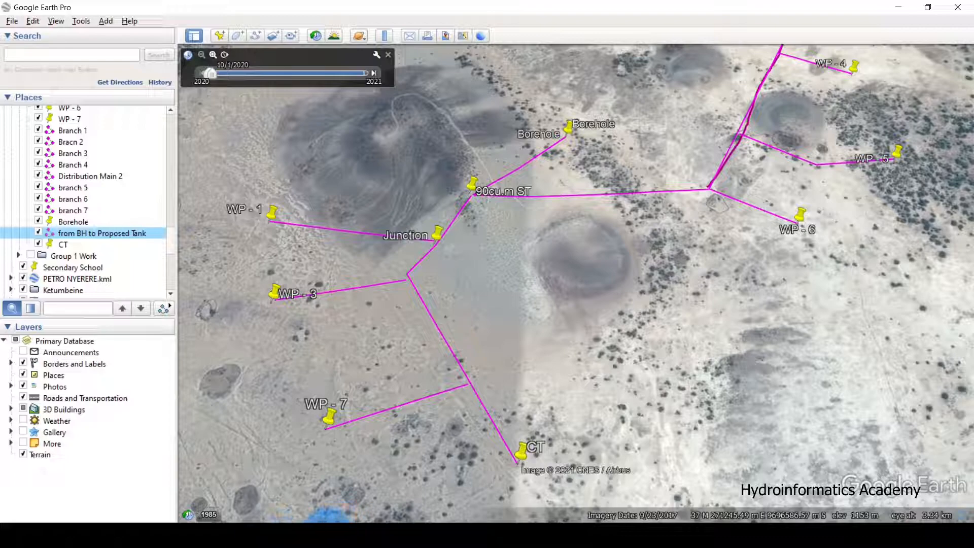
Step: Minimize Google Earth, select all the exported KML files in New folder and move the File Explorer window clear of the desktop icons
scroll(761, 180, down, 2)
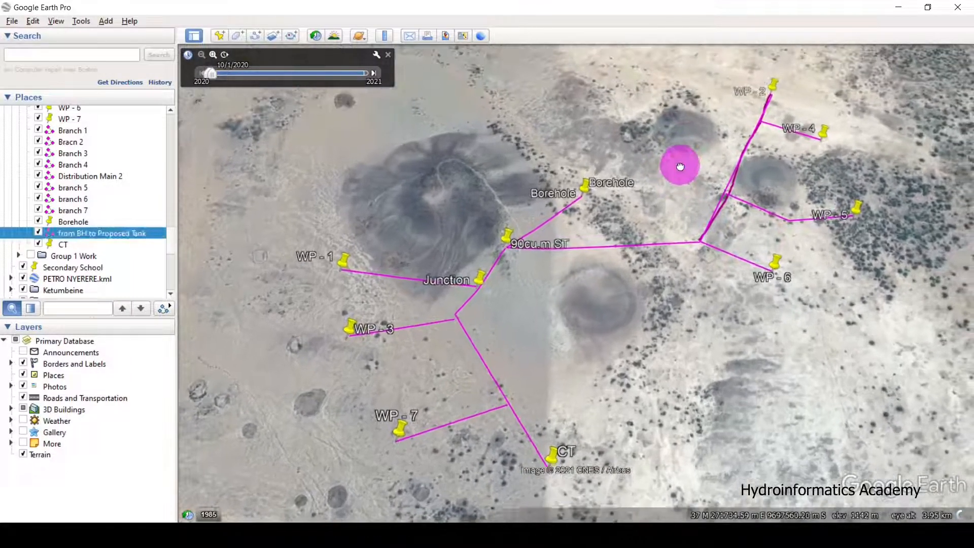
click(896, 9)
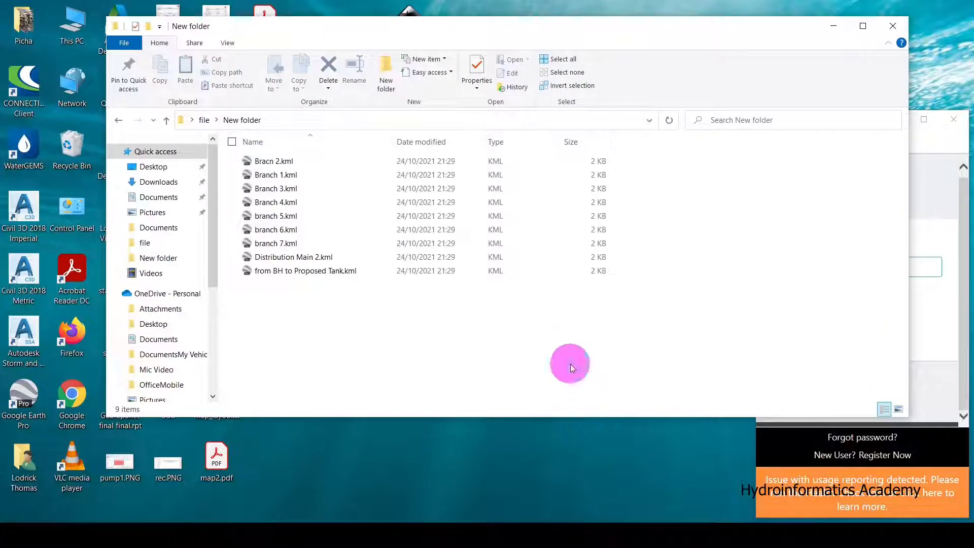
drag(570, 364, 249, 153)
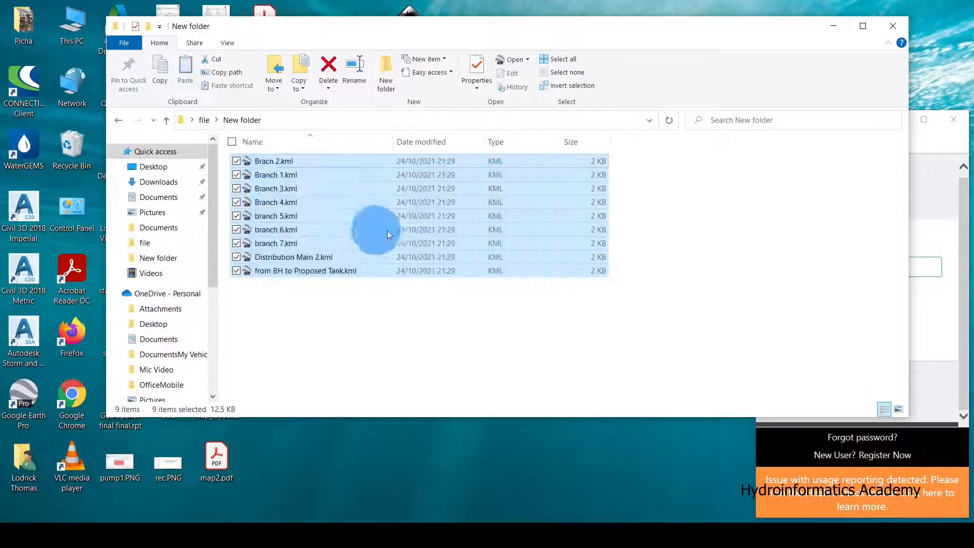
drag(495, 38, 730, 47)
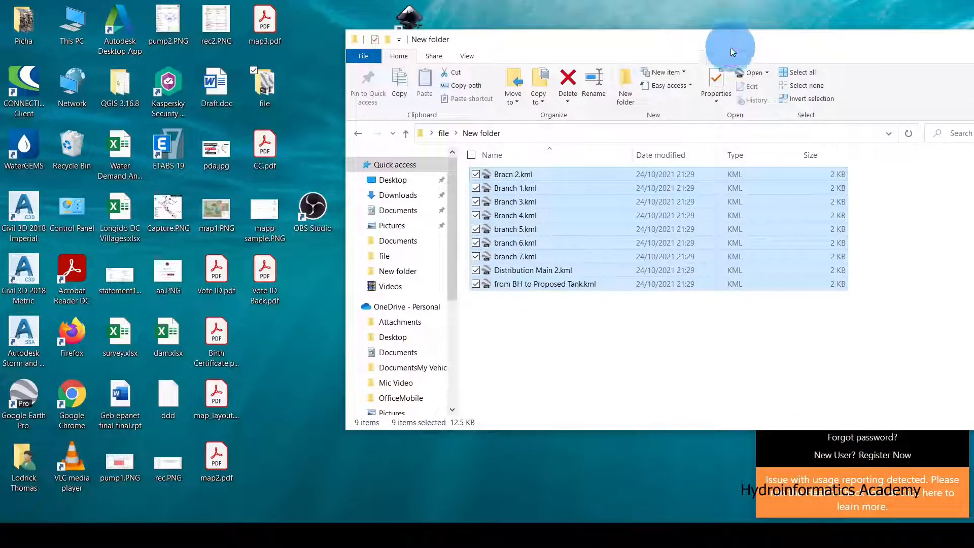
Step: Launch QGIS Desktop 3.16.8 from the desktop's QGIS 3.16.8 folder and start a new empty project in EPSG:4326 - WGS 84
click(590, 333)
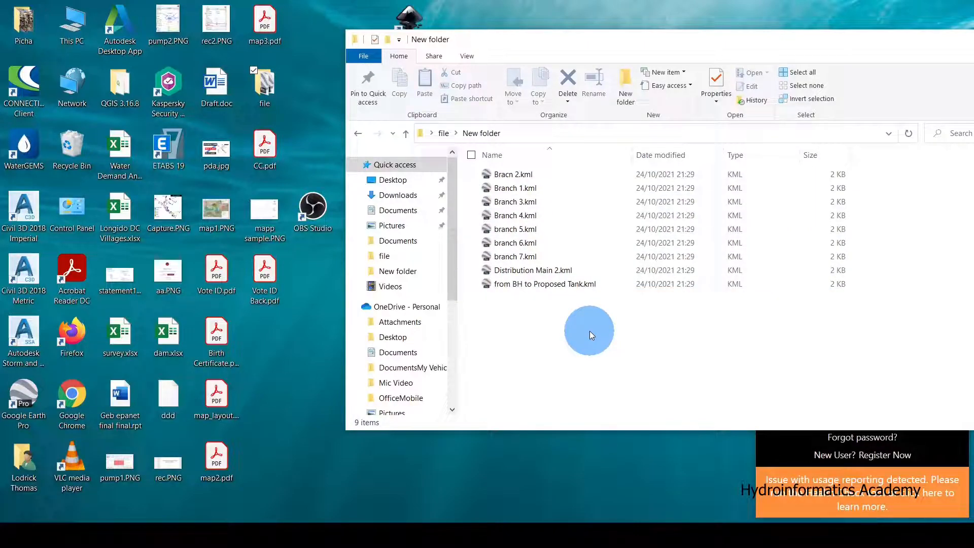
click(125, 103)
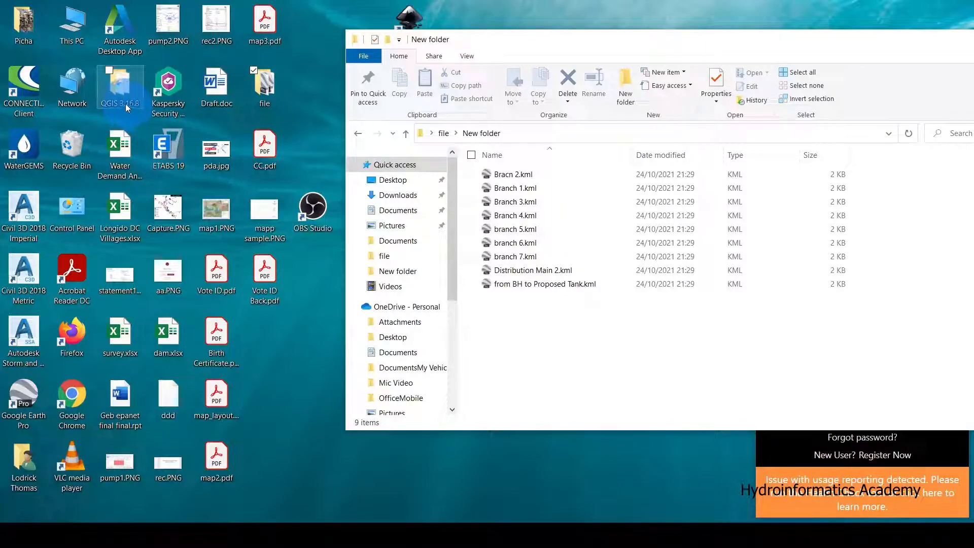
double_click(126, 104)
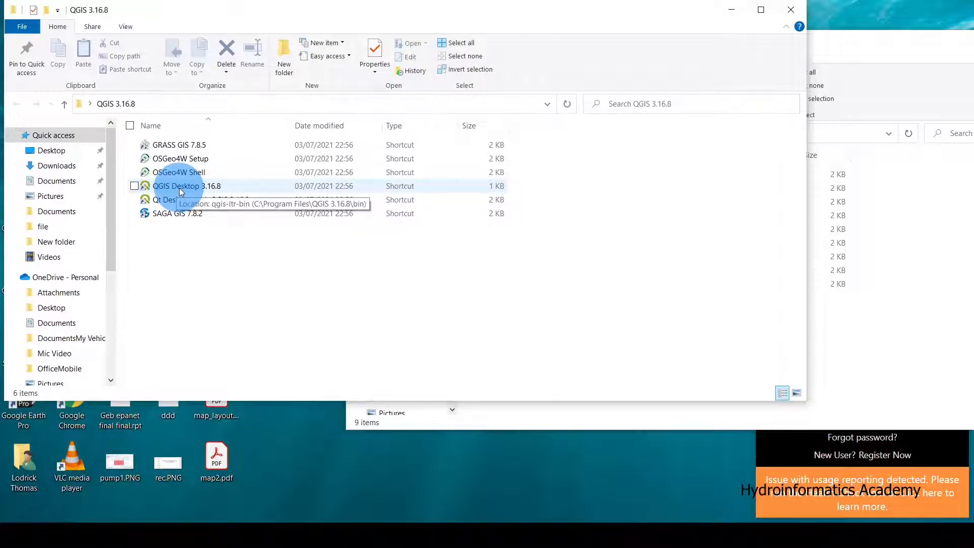
click(224, 188)
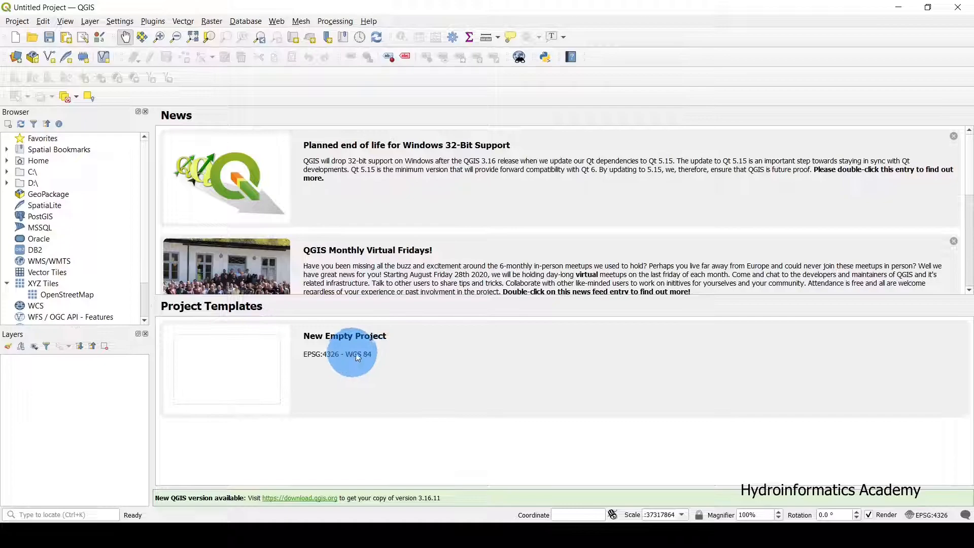
double_click(254, 369)
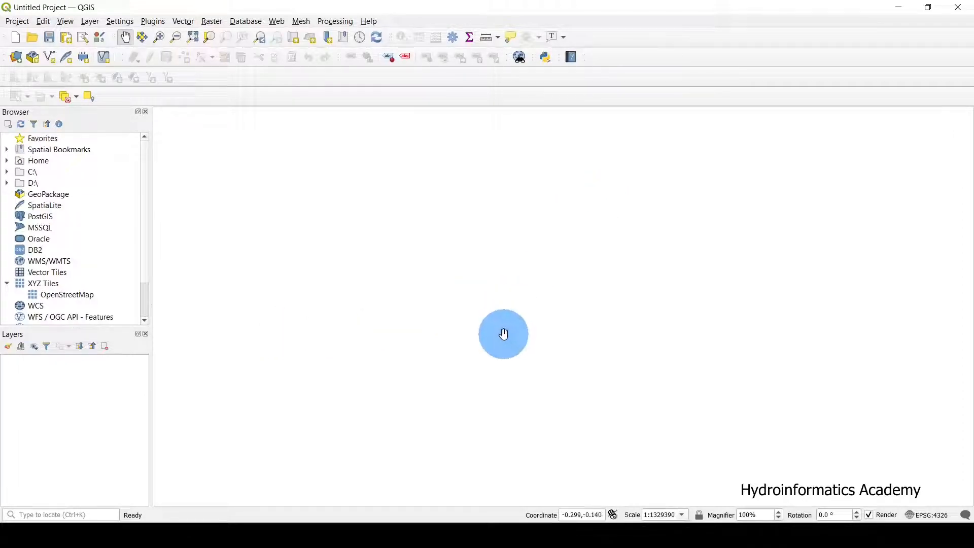
Step: Load all nine KML files from New folder into the QGIS map, and put the File Explorer window away
mouse_move(325, 533)
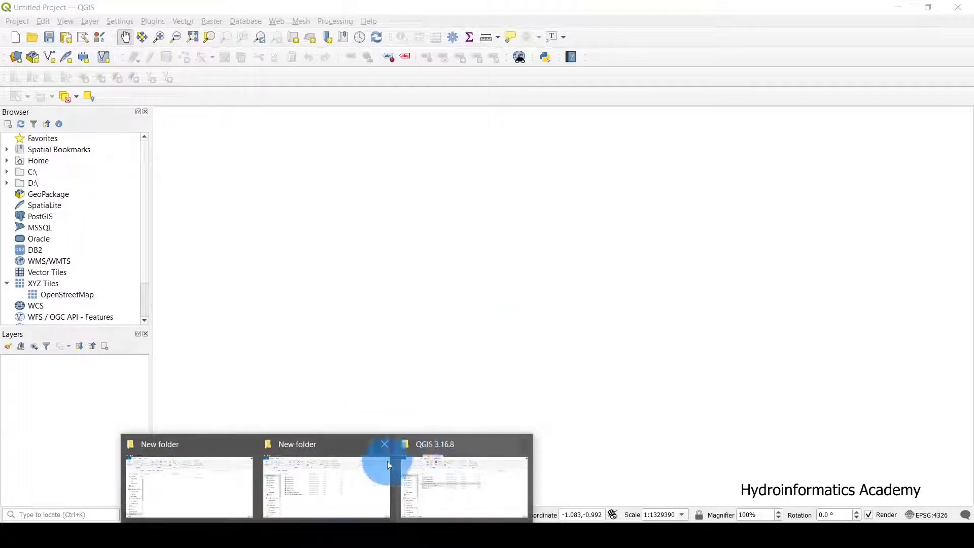
click(318, 477)
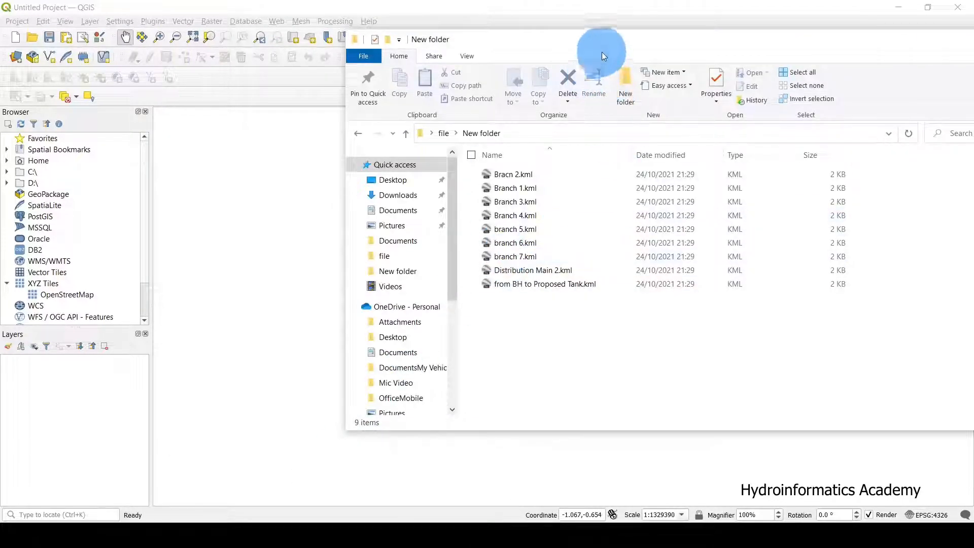
drag(687, 358, 511, 174)
drag(587, 44, 832, 44)
drag(814, 287, 459, 345)
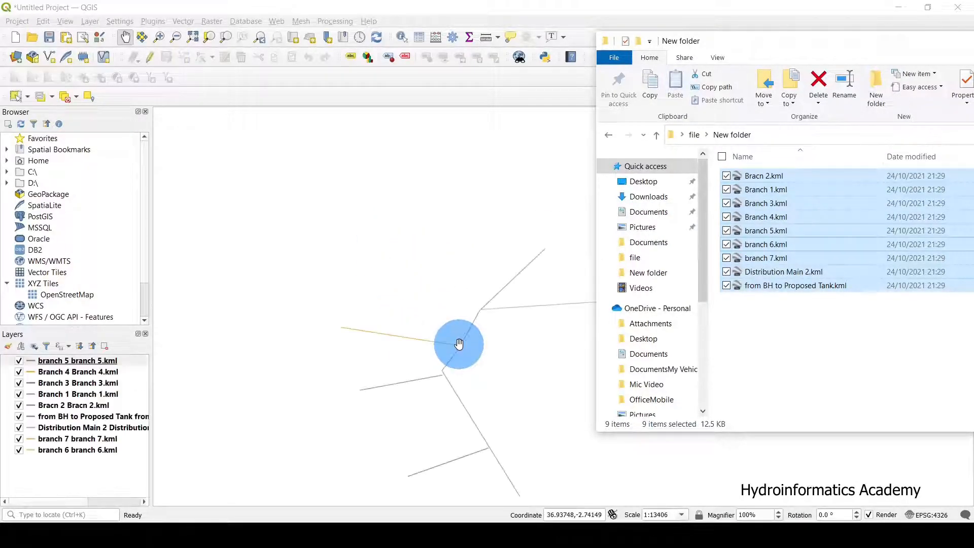
drag(783, 52, 294, 89)
click(831, 80)
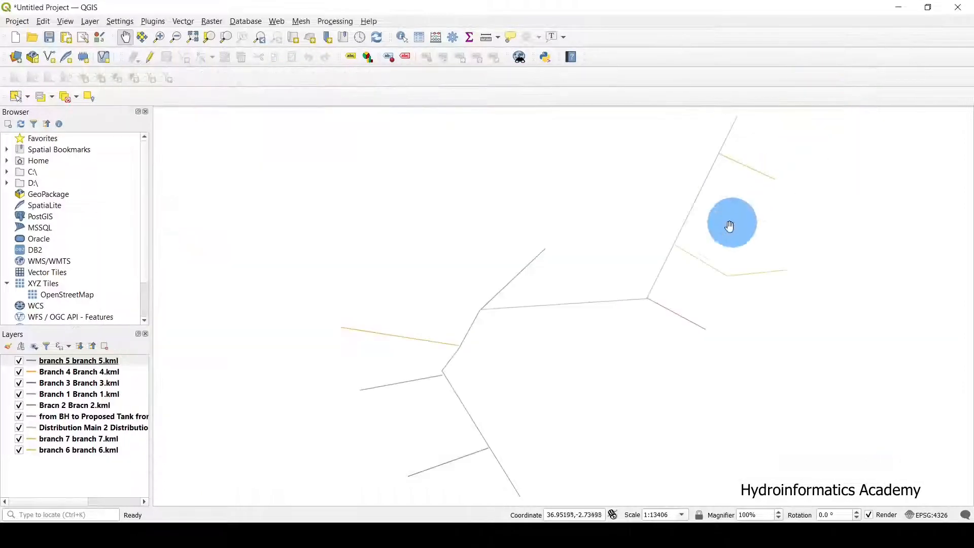
scroll(567, 228, down, 1)
scroll(578, 225, up, 1)
drag(578, 223, 598, 263)
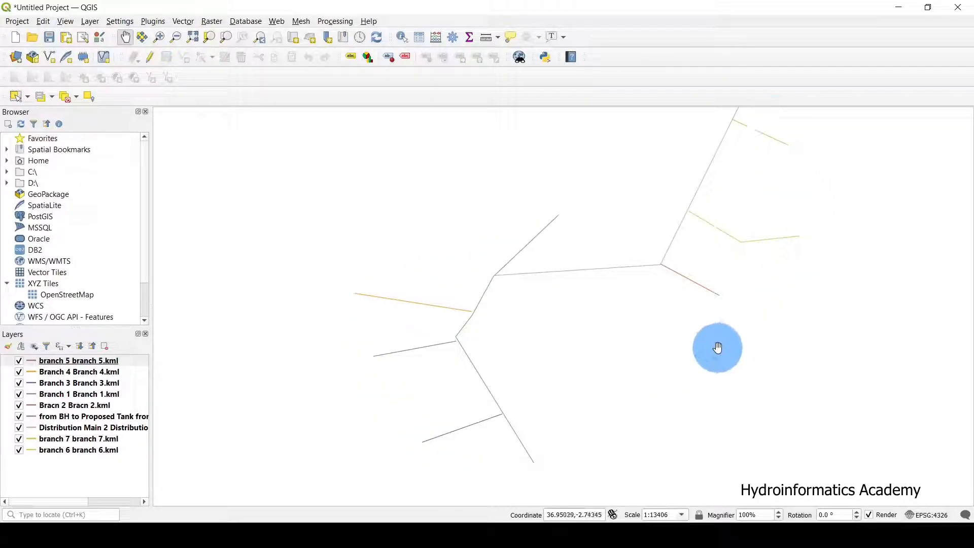
drag(544, 349, 494, 393)
scroll(447, 330, up, 1)
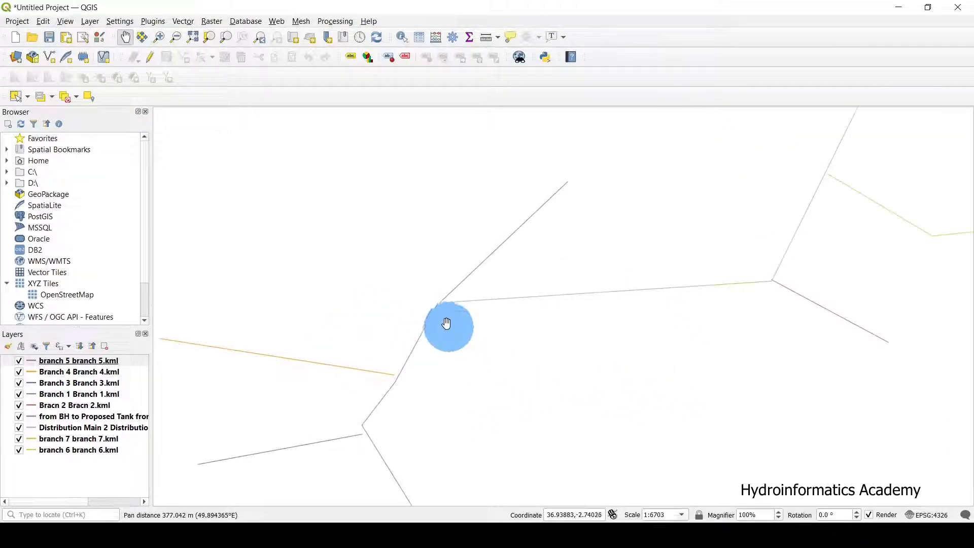
scroll(672, 300, down, 1)
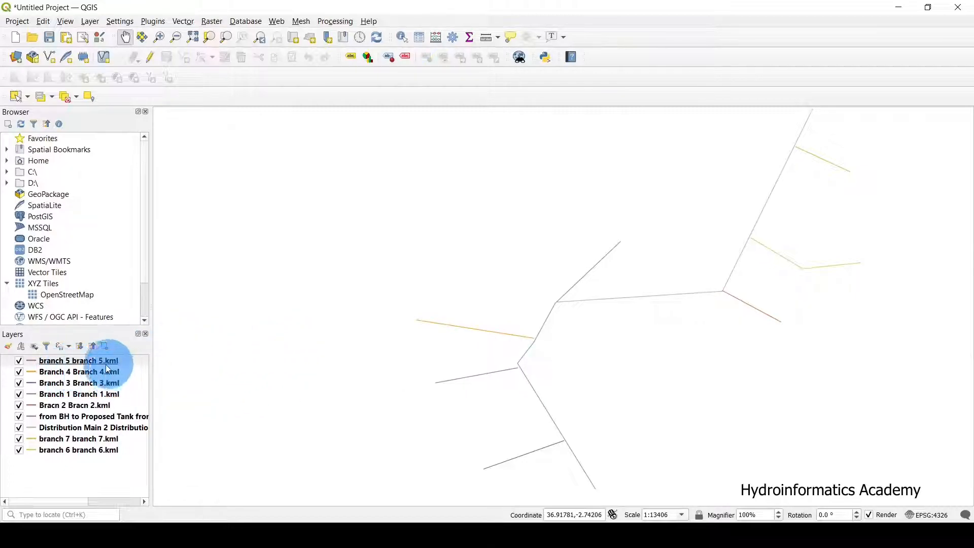
right_click(125, 363)
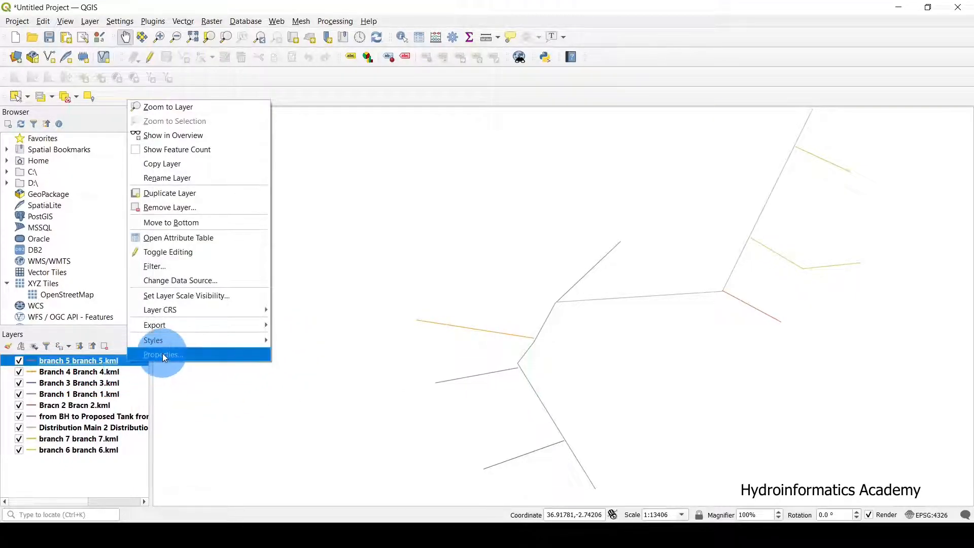
click(232, 410)
drag(232, 410, 562, 308)
click(126, 360)
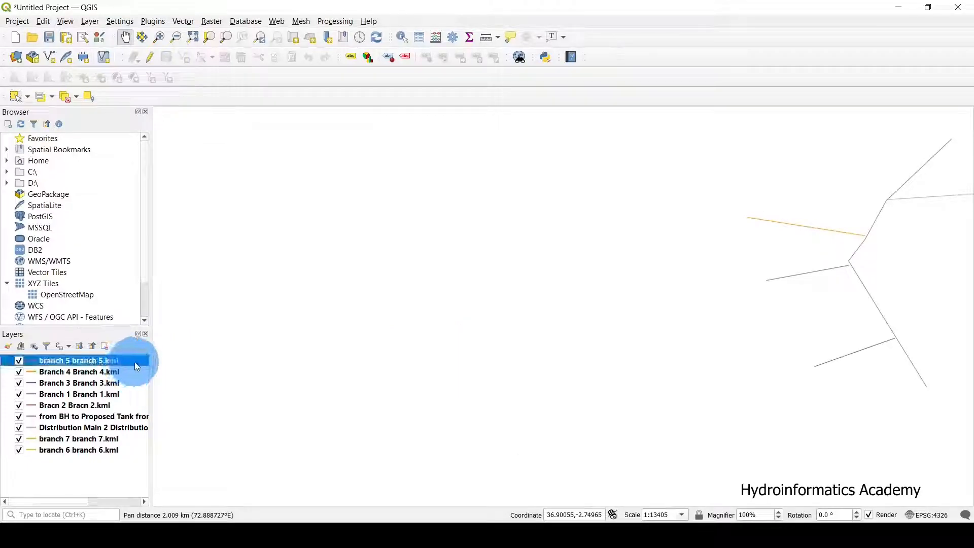
drag(860, 244, 636, 269)
scroll(642, 269, down, 1)
scroll(894, 247, up, 1)
scroll(624, 283, down, 1)
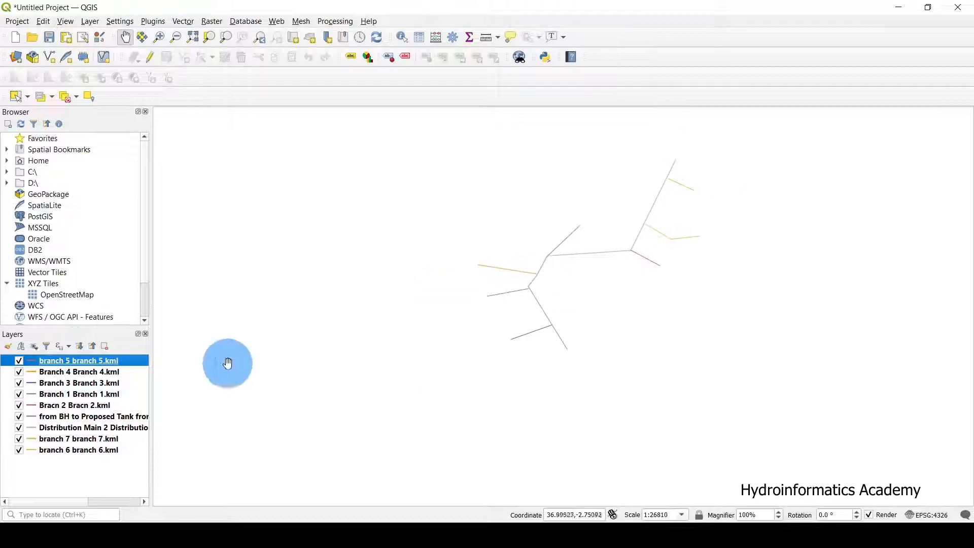
Step: Open the symbology settings in the branch 5 layer's properties
double_click(130, 359)
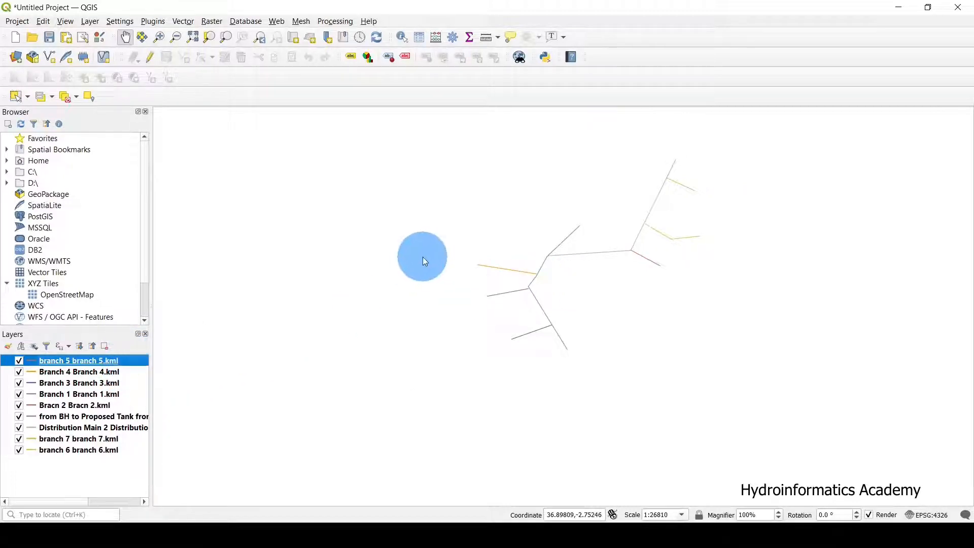
drag(669, 65, 549, 66)
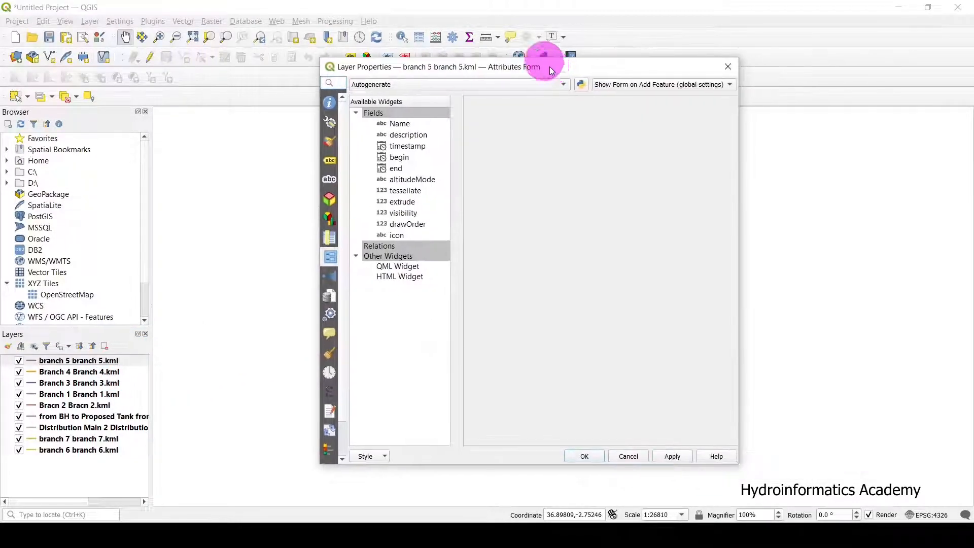
click(327, 141)
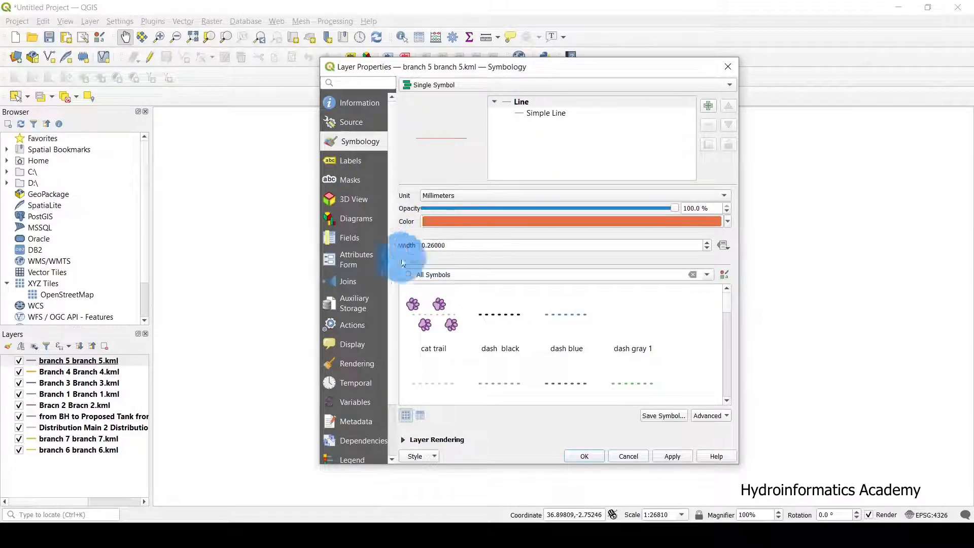
drag(502, 66, 309, 76)
click(173, 154)
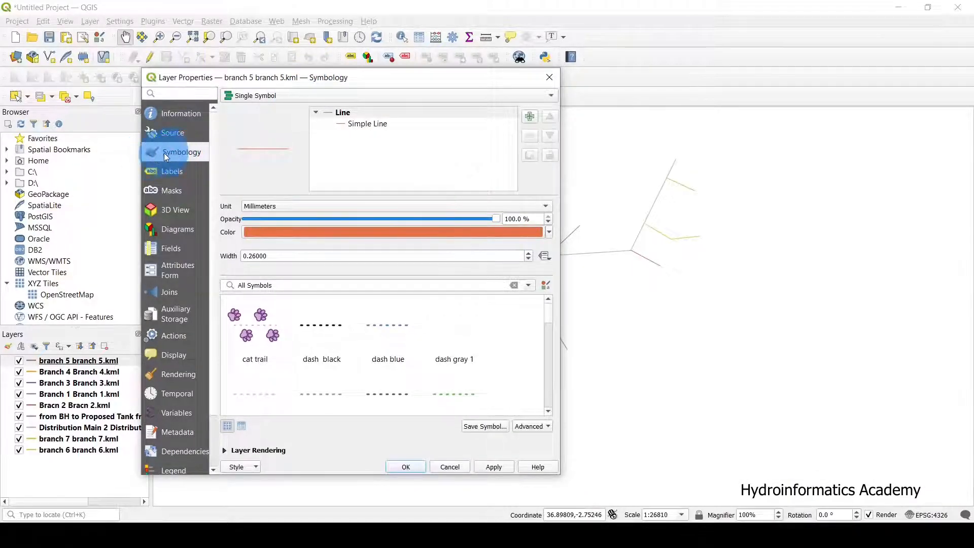
Step: Set the branch 5 layer's line width to 0.5 millimetres, apply it and clear the map view to check the line
click(233, 252)
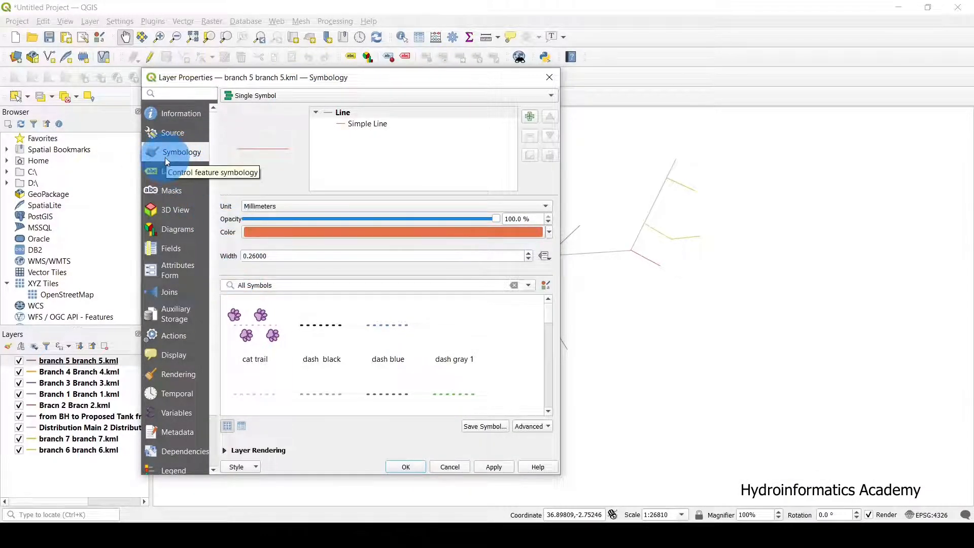
drag(272, 256, 247, 237)
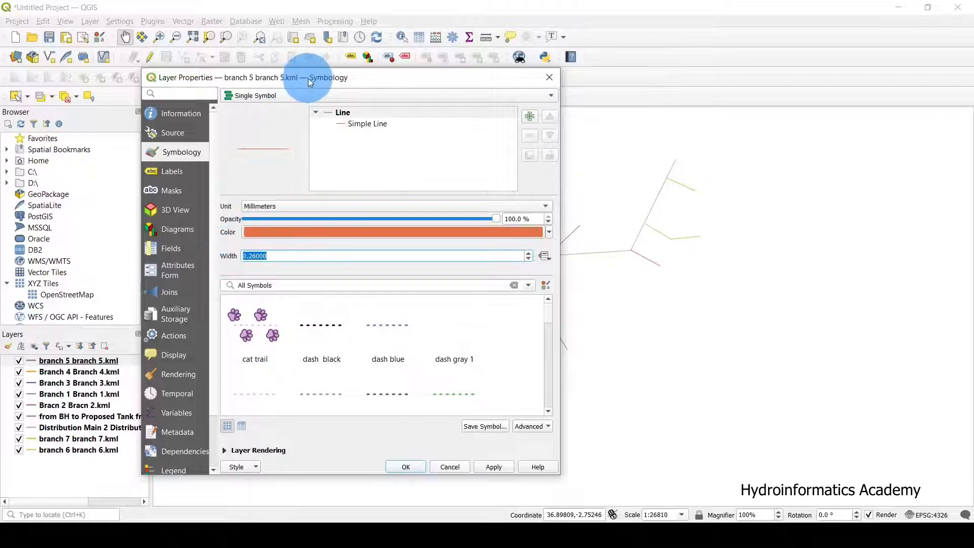
drag(309, 78, 589, 82)
click(558, 259)
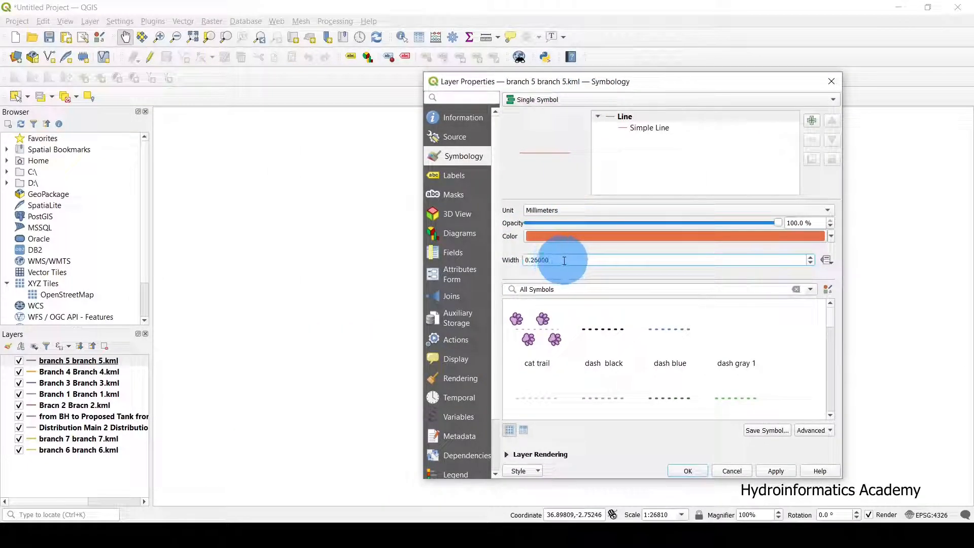
drag(560, 259, 497, 255)
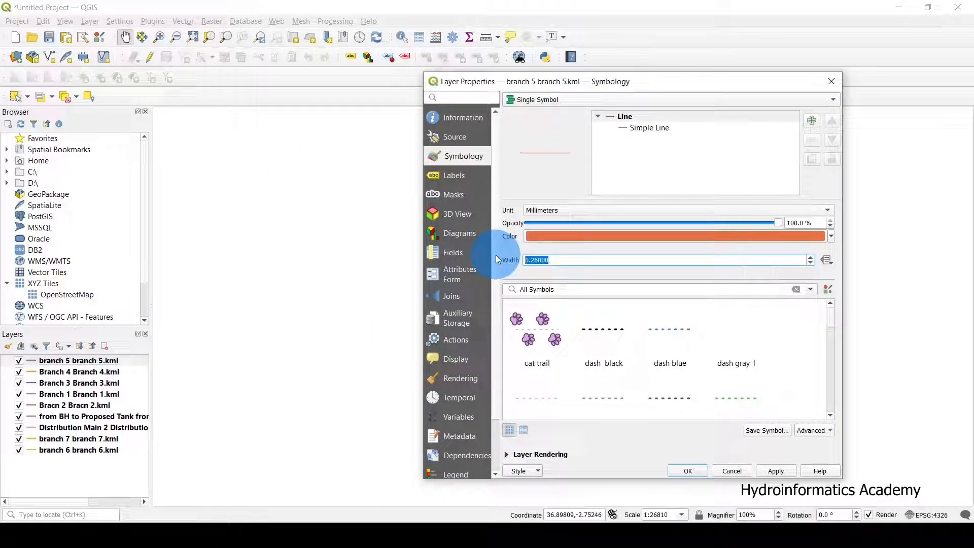
text(0.5)
drag(700, 85, 506, 31)
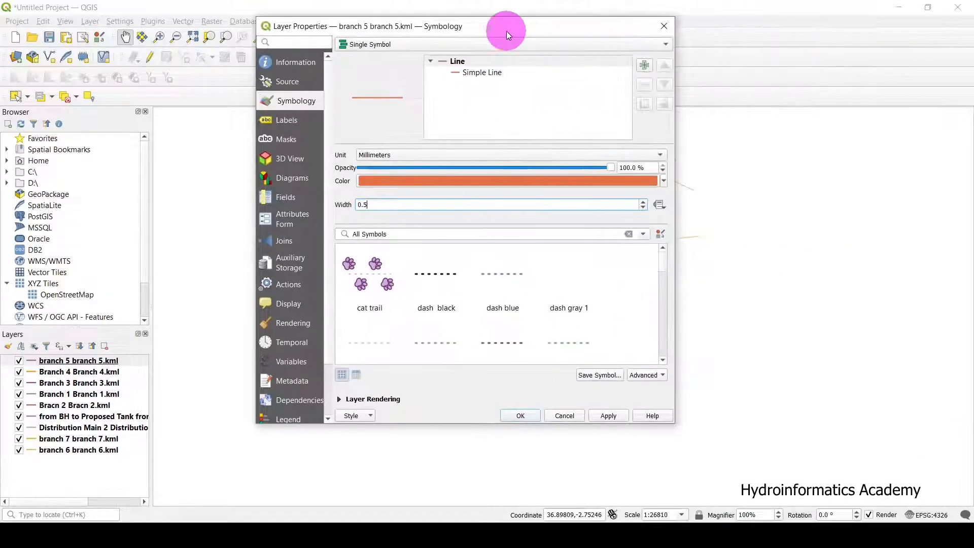
click(611, 416)
drag(431, 27, 878, 94)
click(650, 277)
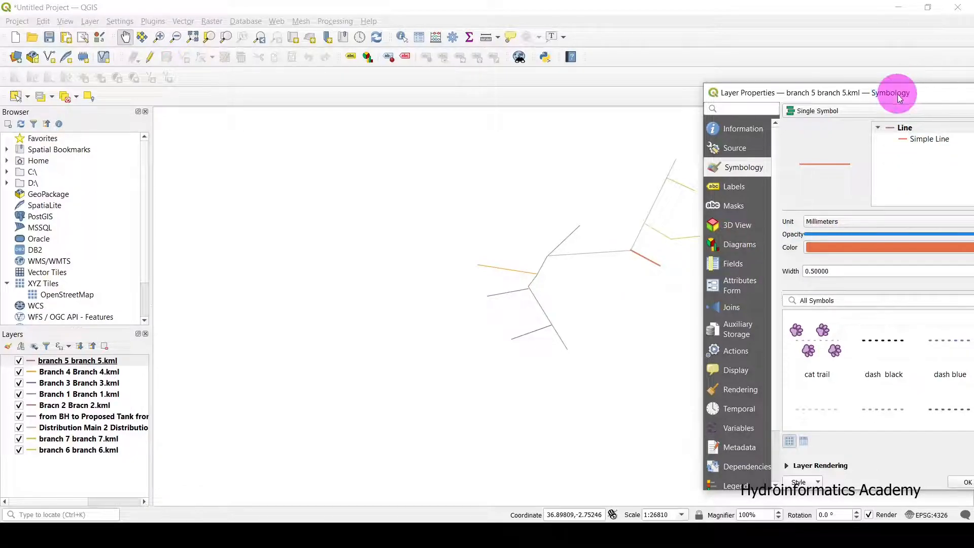
Step: Set the branch 5 layer's line width to 0.6 millimetres and accept the layer properties
drag(898, 96, 561, 60)
drag(514, 236, 434, 235)
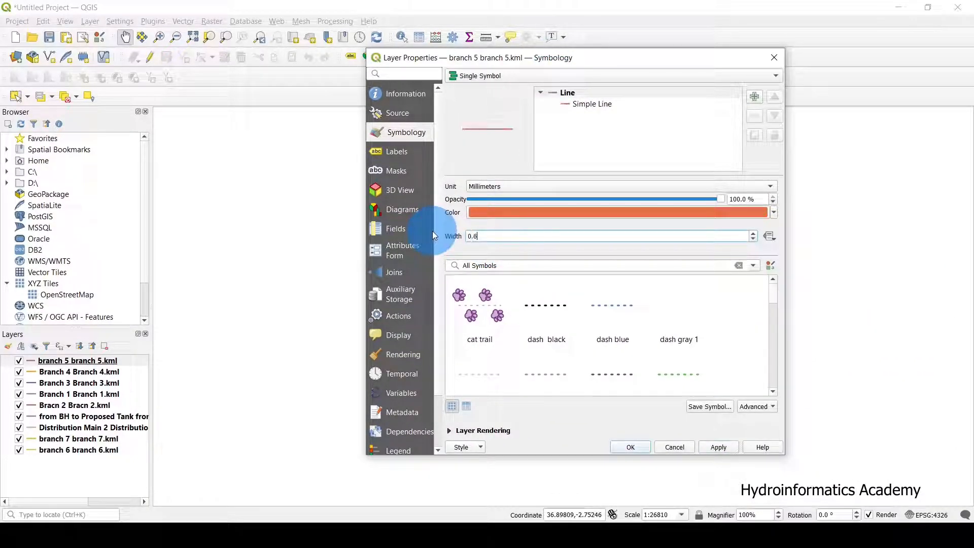
text(0.6)
click(704, 446)
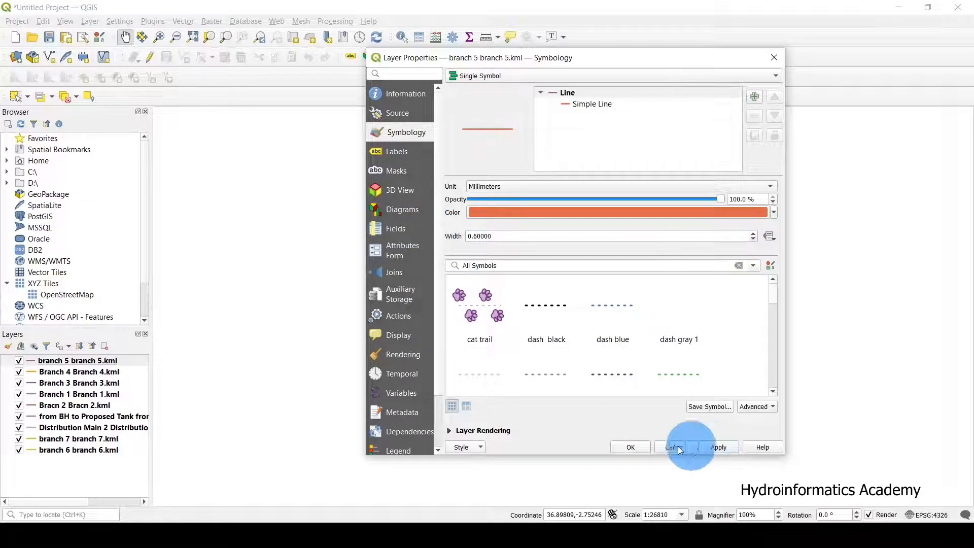
click(629, 448)
Step: Set the Branch 4 layer's line width to 0.6 millimetres and accept the layer properties
scroll(694, 293, up, 1)
drag(639, 289, 578, 365)
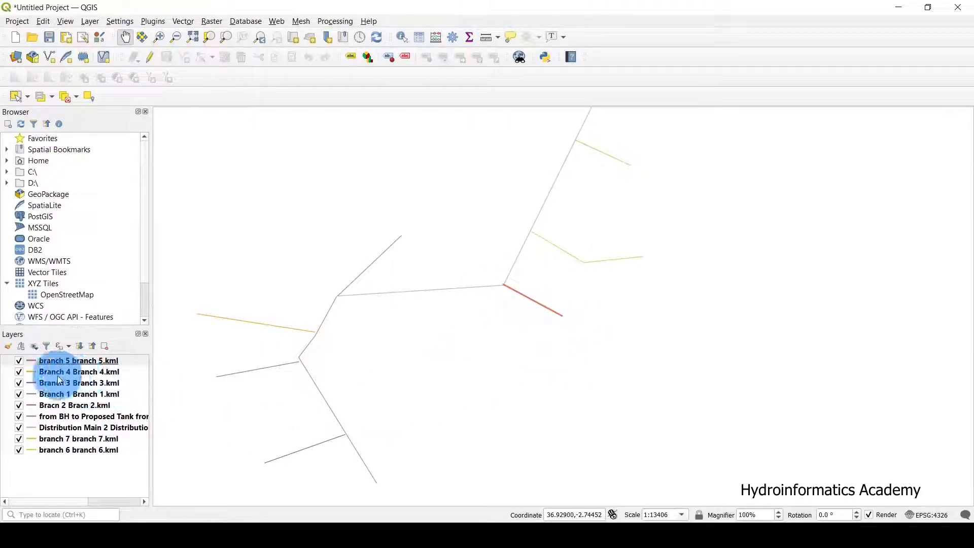
click(101, 372)
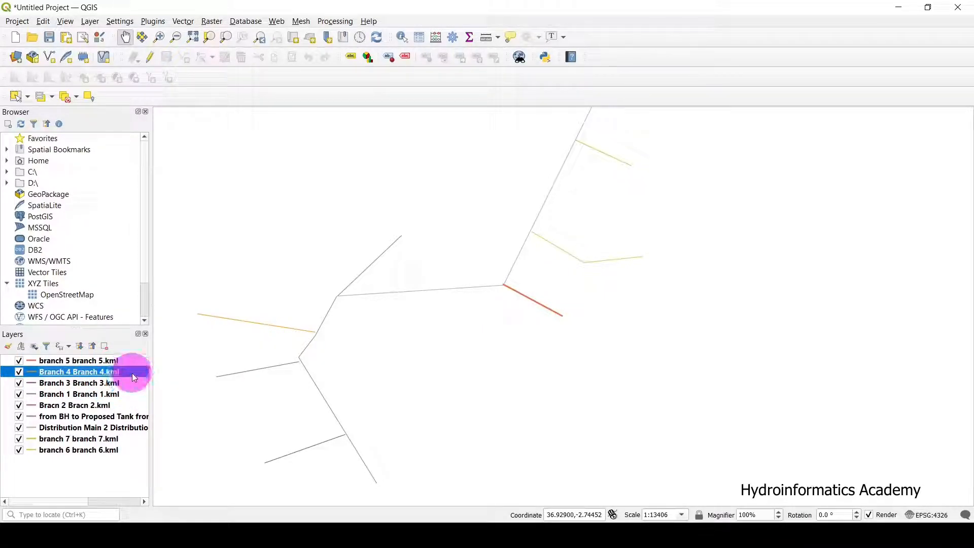
double_click(131, 373)
drag(505, 240, 420, 235)
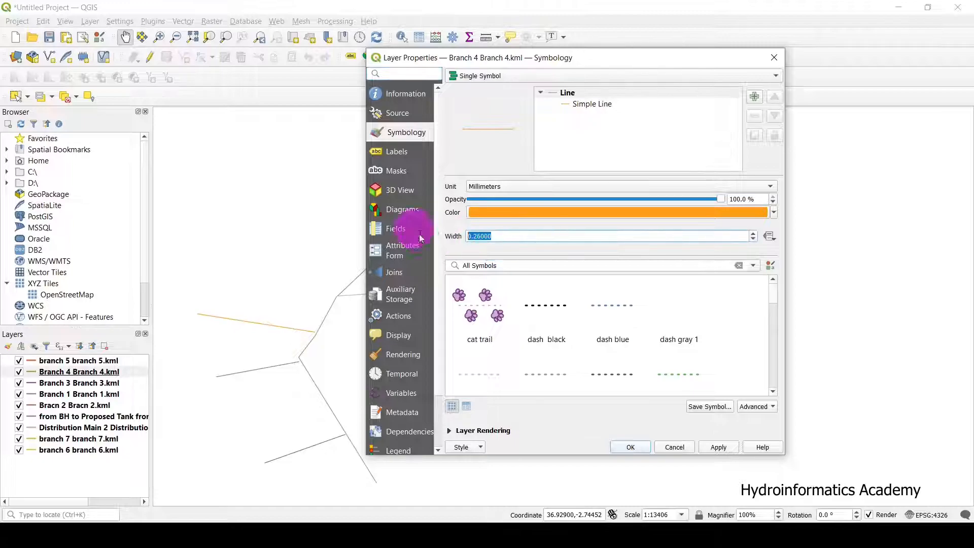
text(0.6)
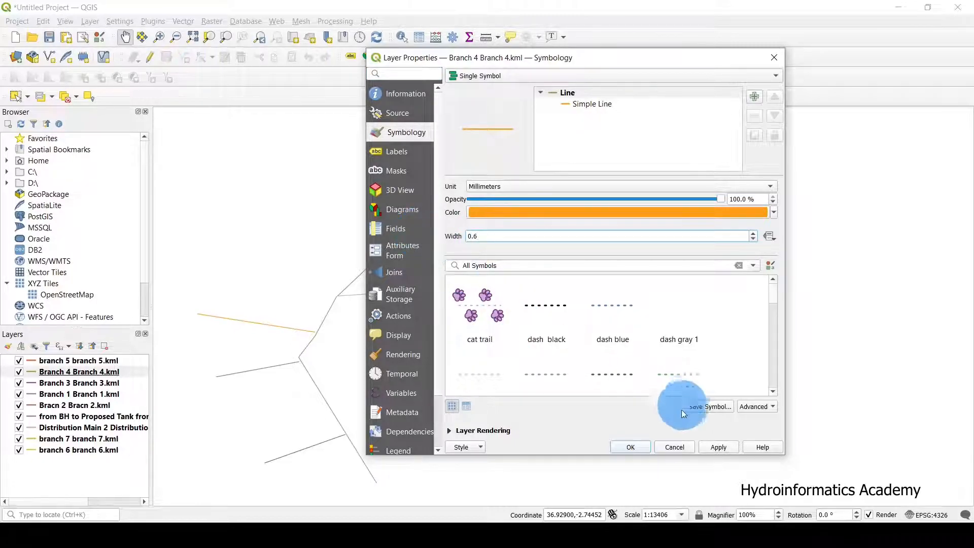
click(716, 449)
click(627, 449)
Step: Set the line width of the remaining layers, from Branch 3 through branch 6 in the layer list, to 0.6 millimetres
double_click(130, 383)
drag(502, 238, 443, 236)
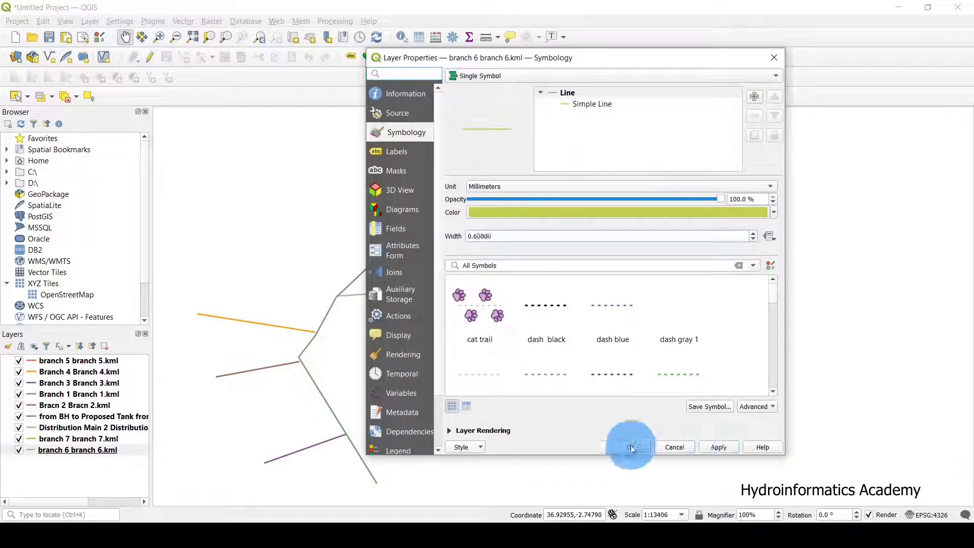
click(632, 449)
scroll(504, 329, down, 1)
scroll(411, 331, up, 1)
drag(518, 330, 508, 346)
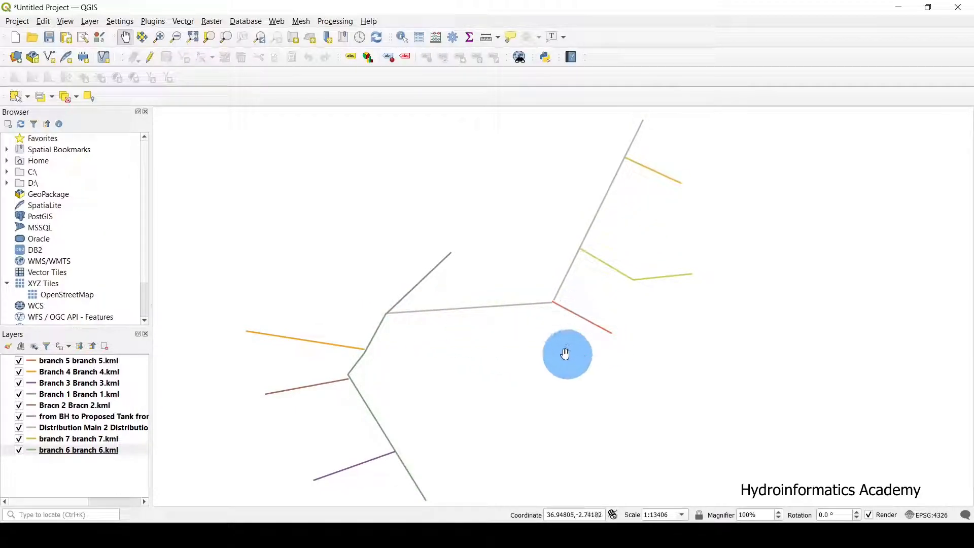
drag(433, 354, 490, 314)
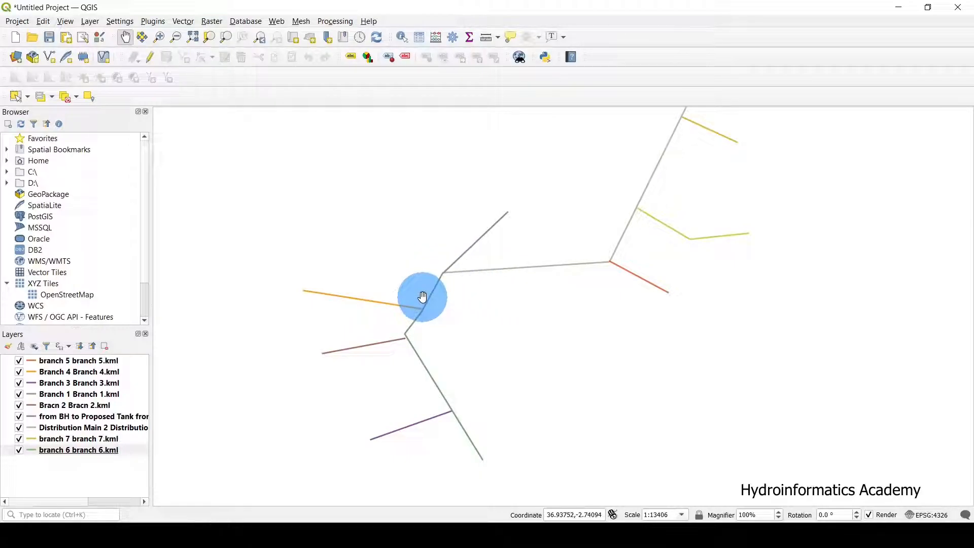
scroll(510, 312, down, 1)
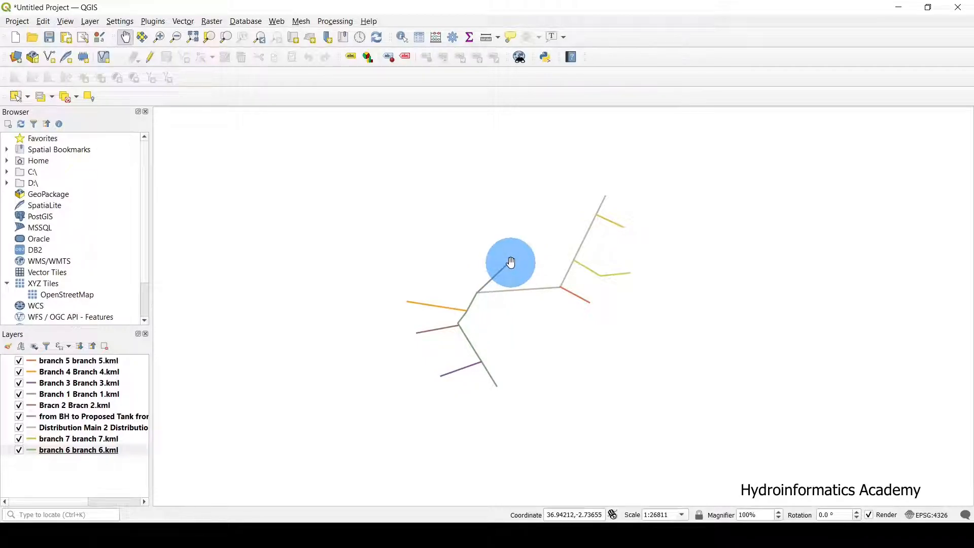
Step: Examine the pipe network on the map and compare it with the Google Earth Pro layout around the CT placemark
scroll(497, 287, up, 1)
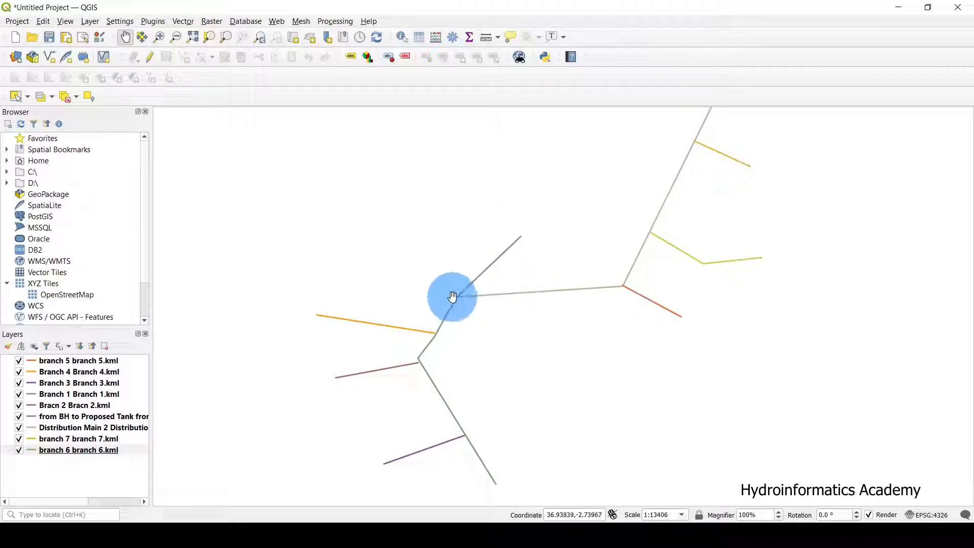
drag(479, 334, 435, 294)
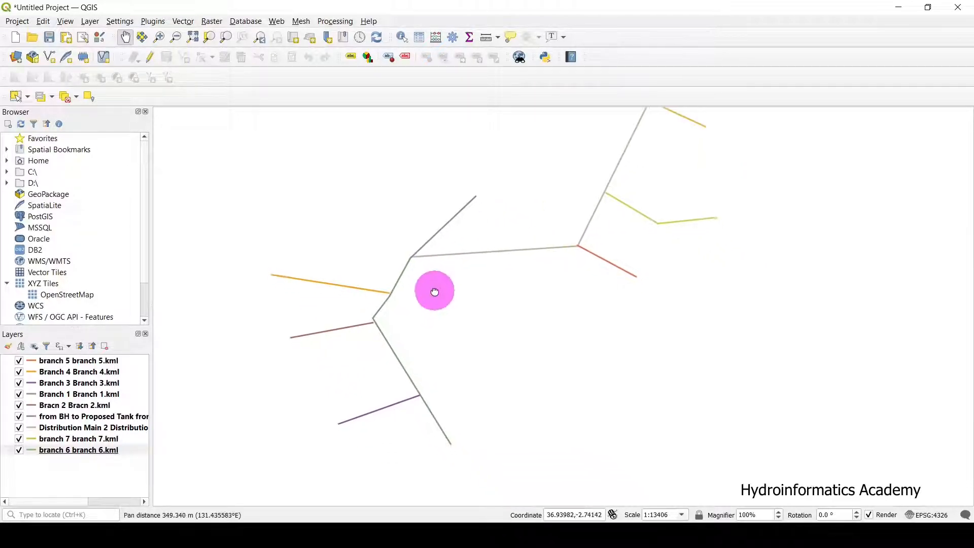
drag(651, 314, 619, 375)
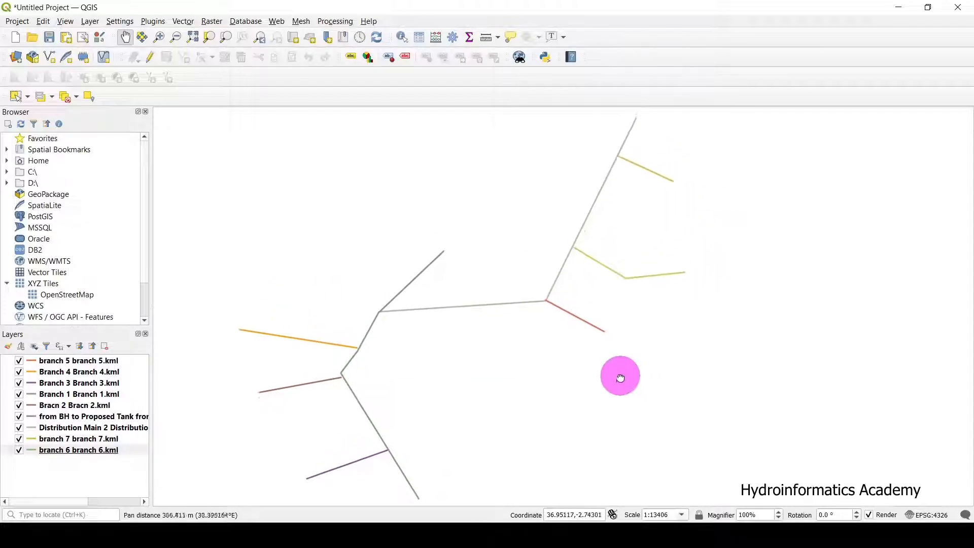
drag(538, 359, 639, 275)
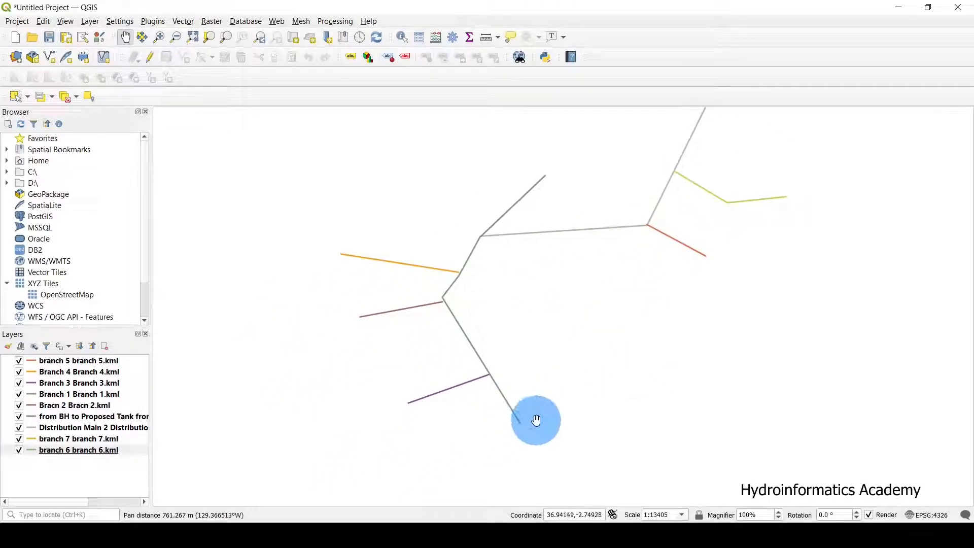
drag(533, 190, 528, 222)
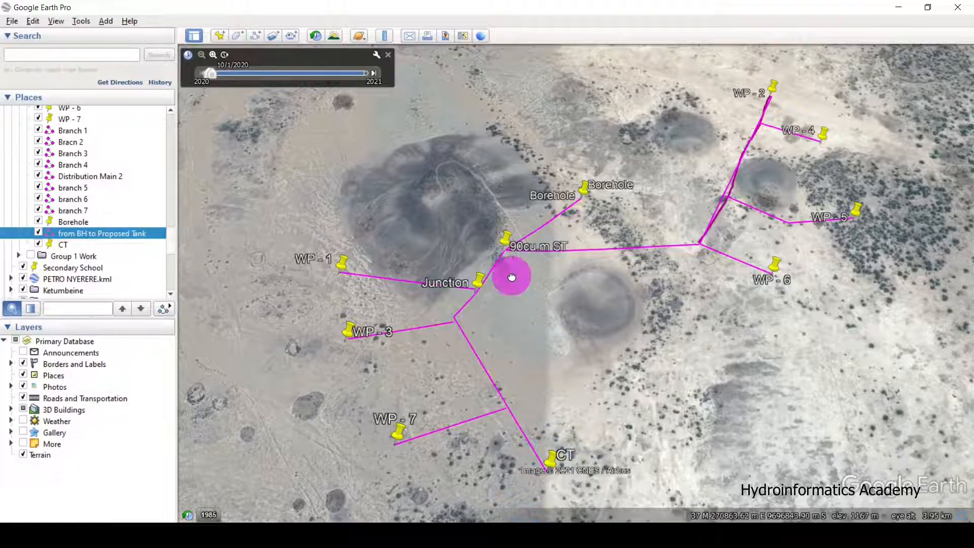
drag(511, 275, 489, 170)
scroll(522, 322, up, 3)
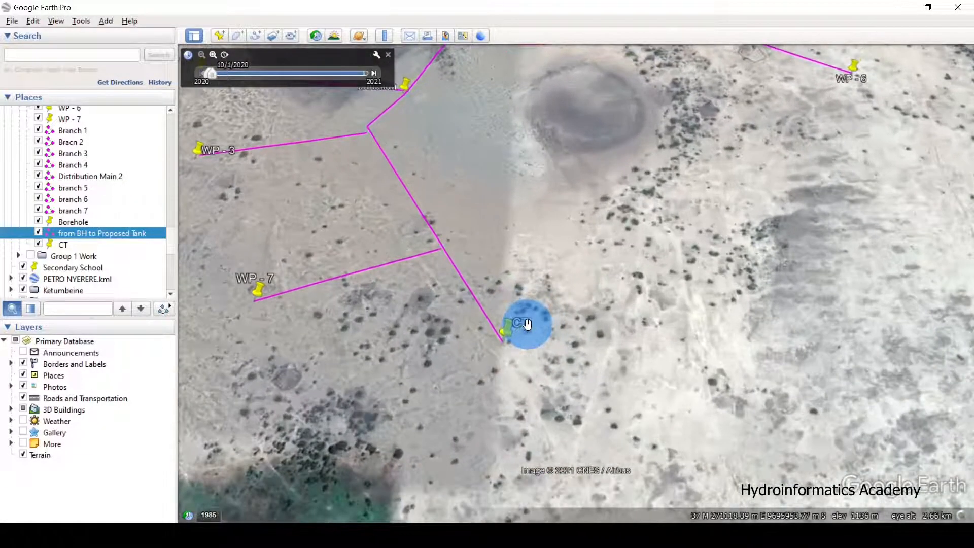
scroll(527, 323, up, 2)
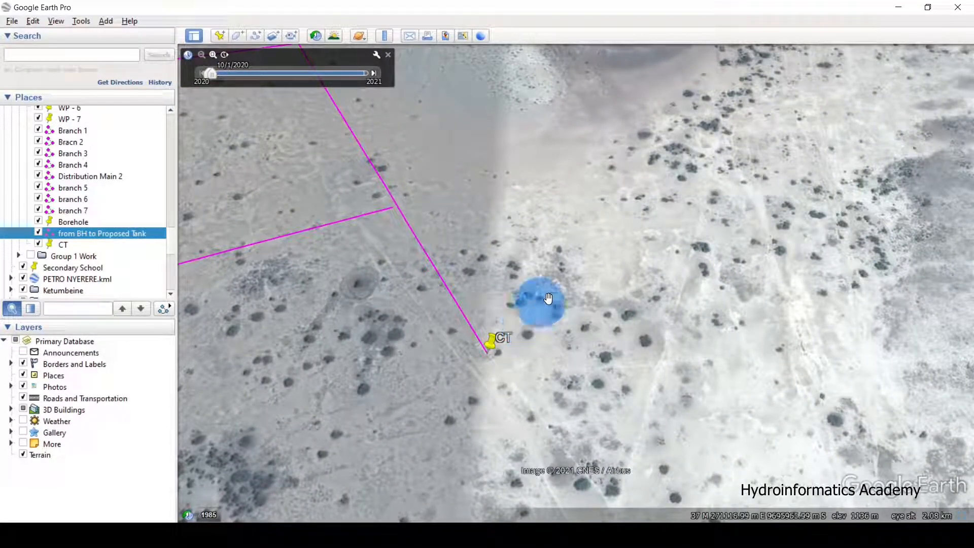
click(898, 7)
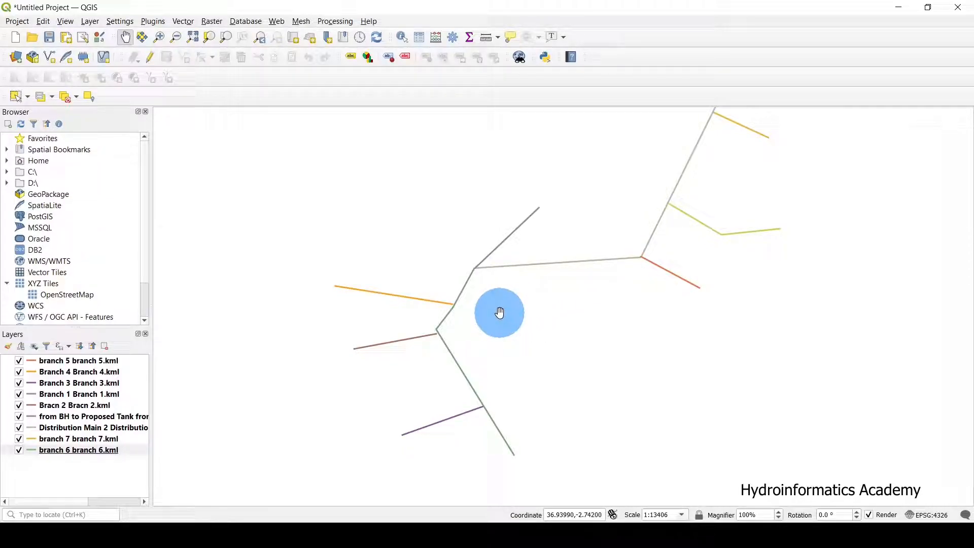
Step: Recheck the CT pipe endpoint in Google Earth Pro and return to the QGIS map to view the pipe branches
drag(500, 313, 480, 358)
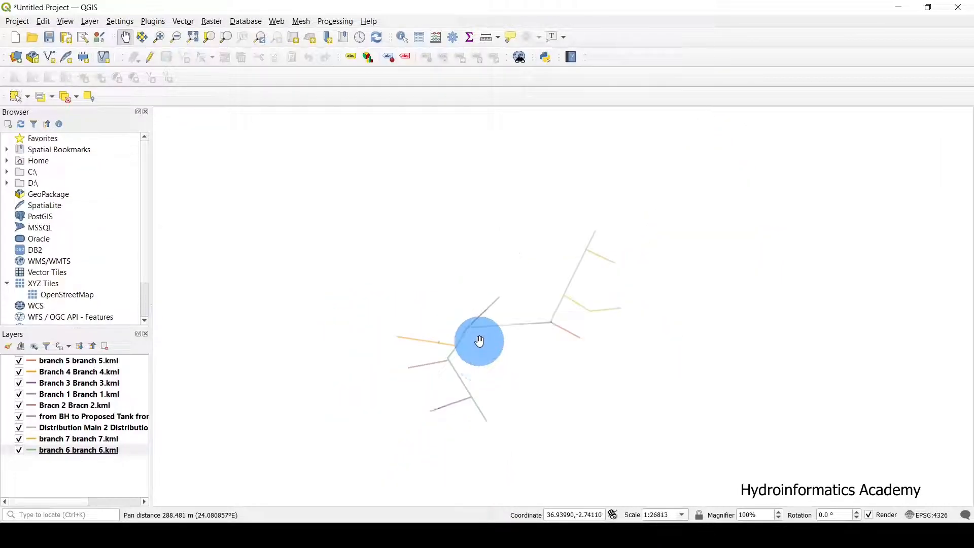
click(535, 535)
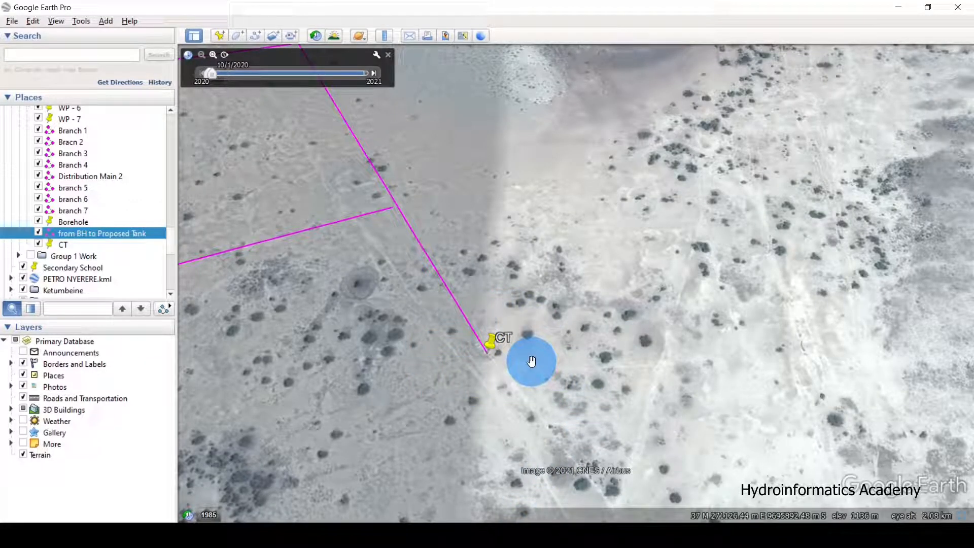
click(898, 7)
drag(486, 362, 472, 322)
scroll(472, 322, up, 2)
scroll(570, 300, down, 1)
drag(526, 297, 556, 304)
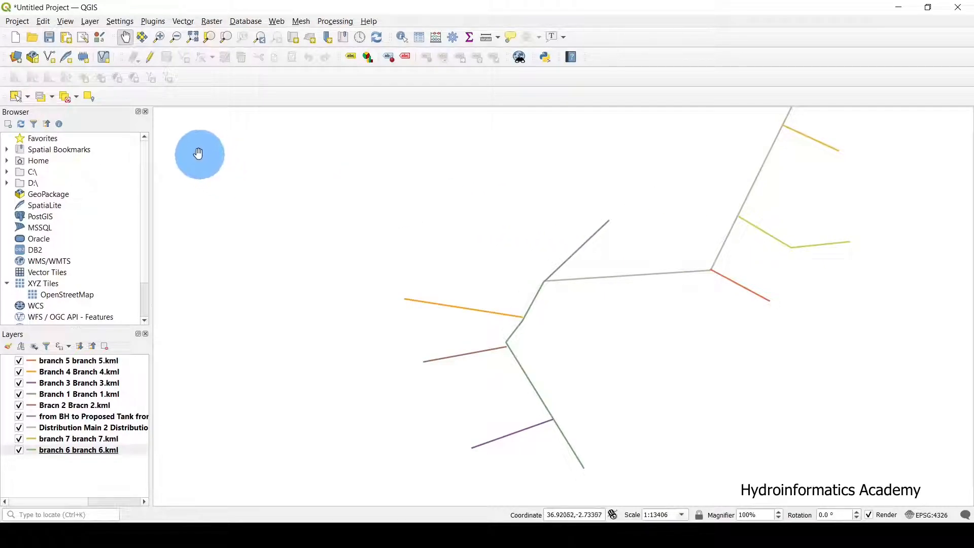
Step: Start a new shapefile layer and set its output file to borehole as an ESRI Shapefile in the Documents folder
click(50, 59)
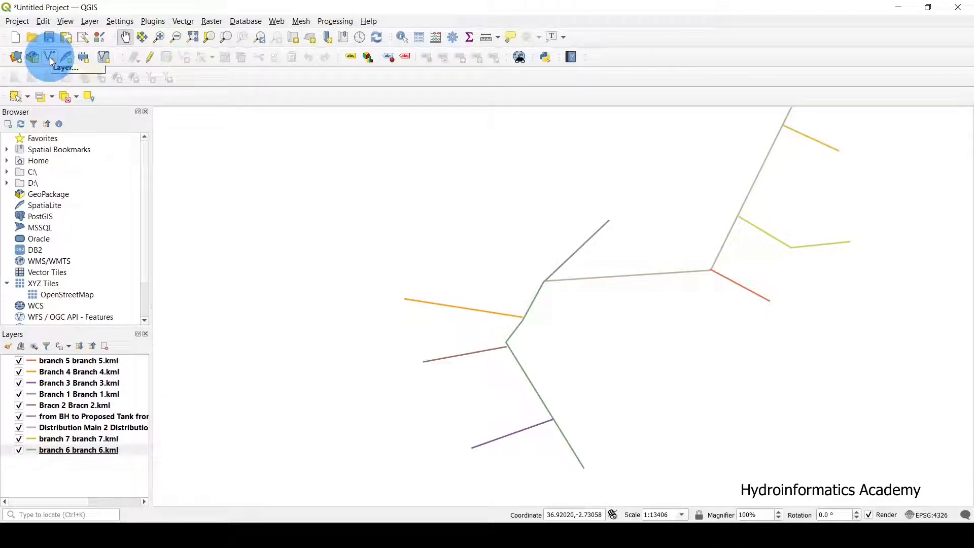
drag(516, 13, 495, 30)
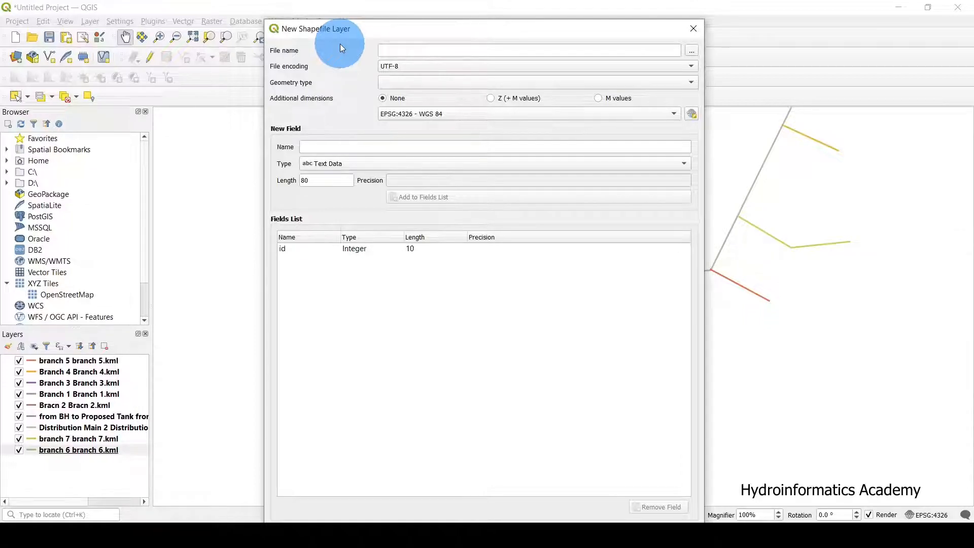
click(693, 53)
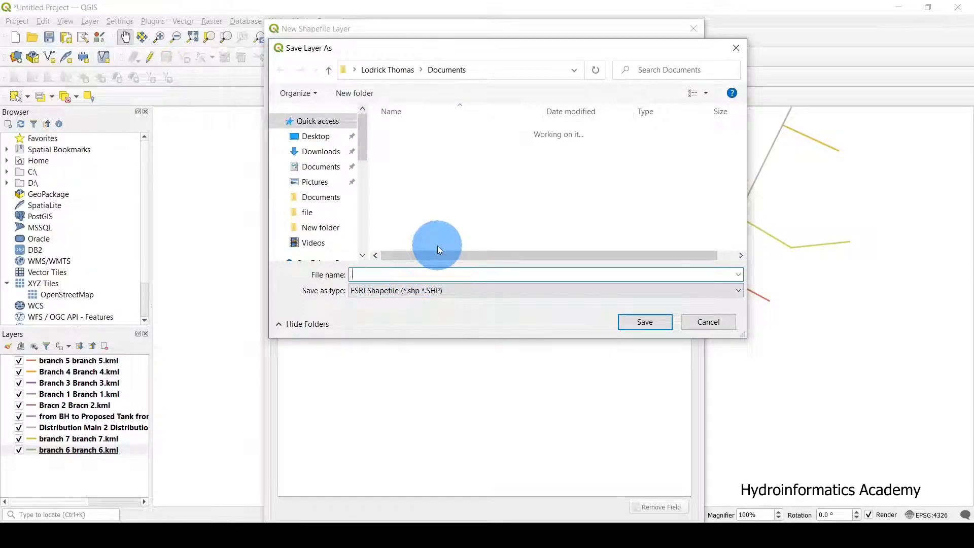
text(borehole)
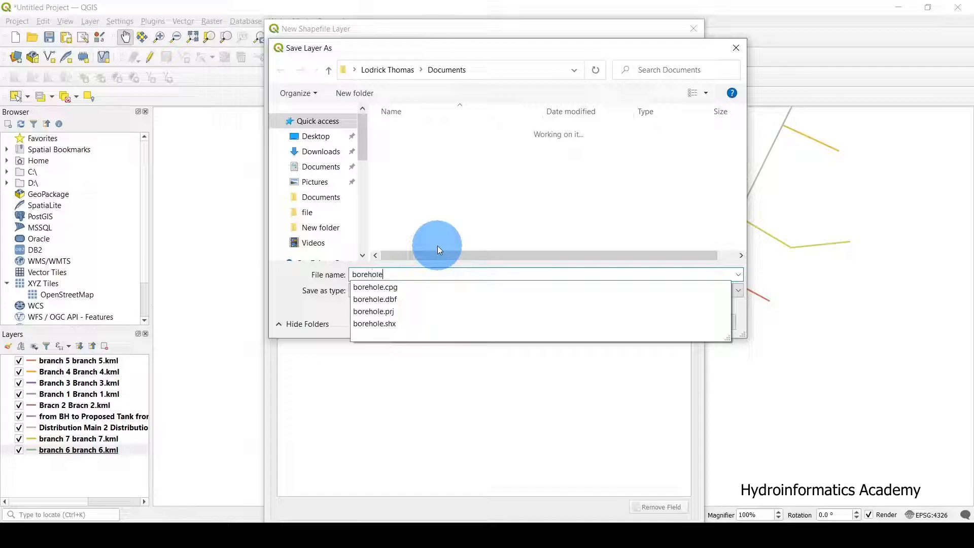
key(Escape)
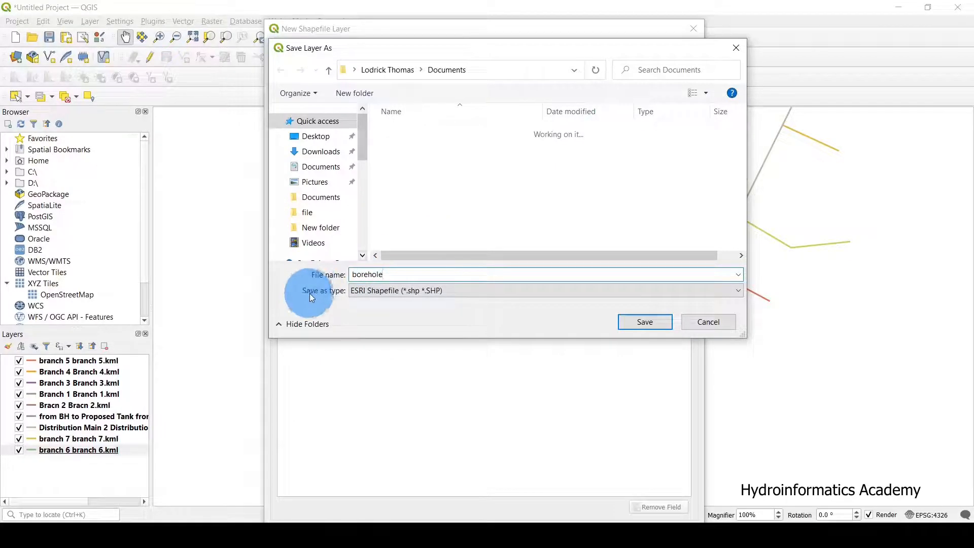
click(372, 293)
click(377, 293)
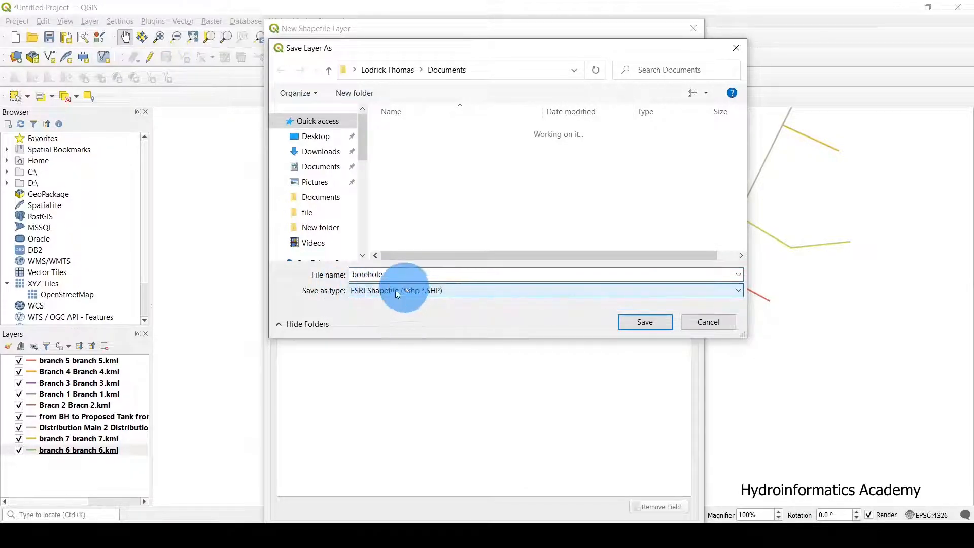
click(383, 292)
click(383, 293)
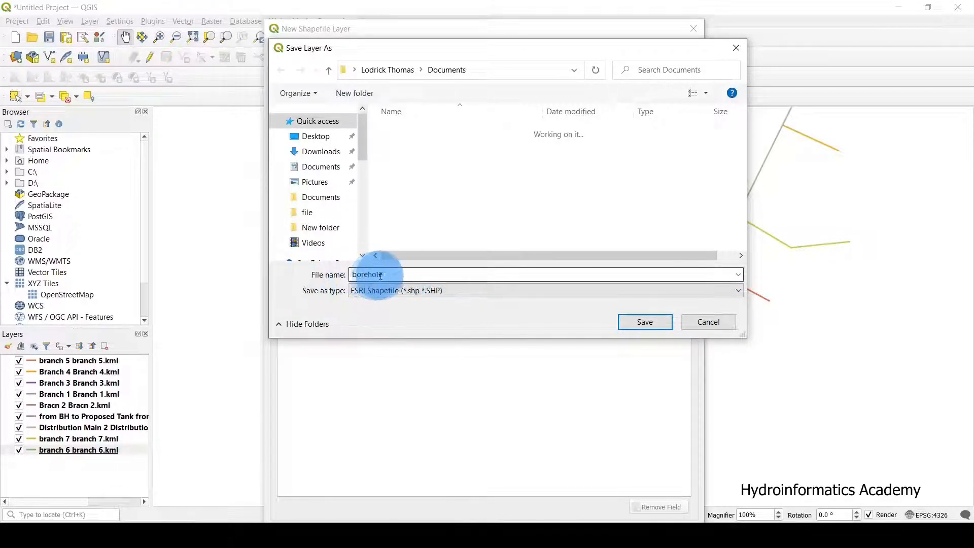
click(645, 323)
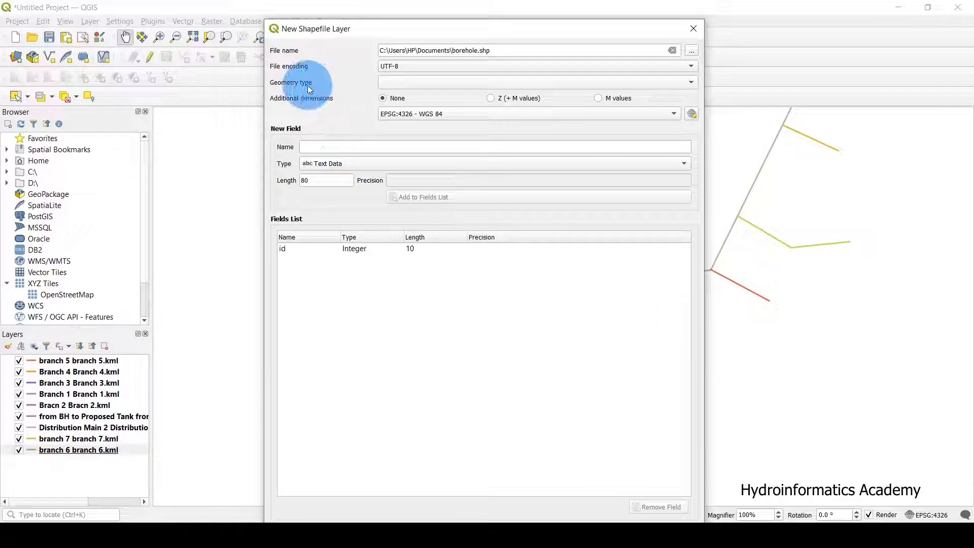
Step: Set the new borehole shapefile's geometry type to Point
click(404, 83)
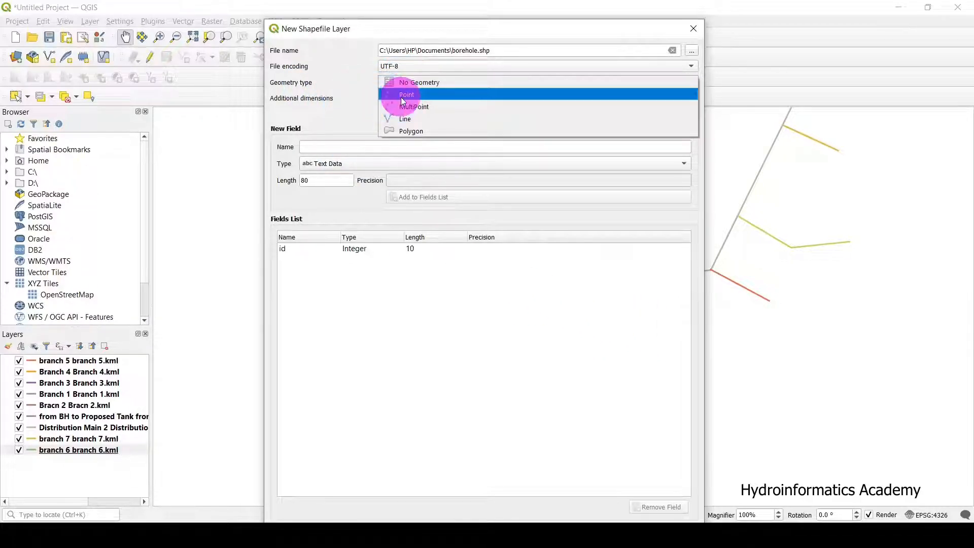
click(403, 98)
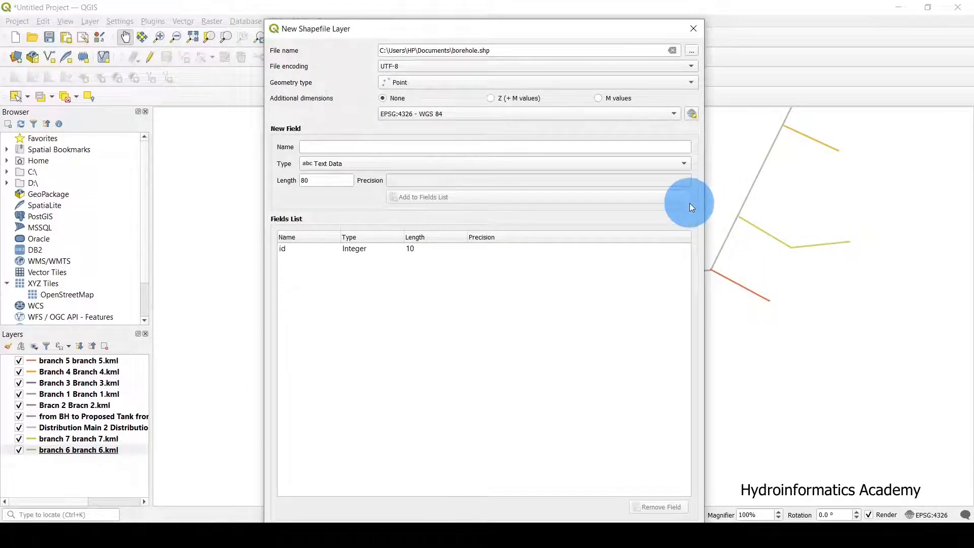
drag(576, 29, 354, 63)
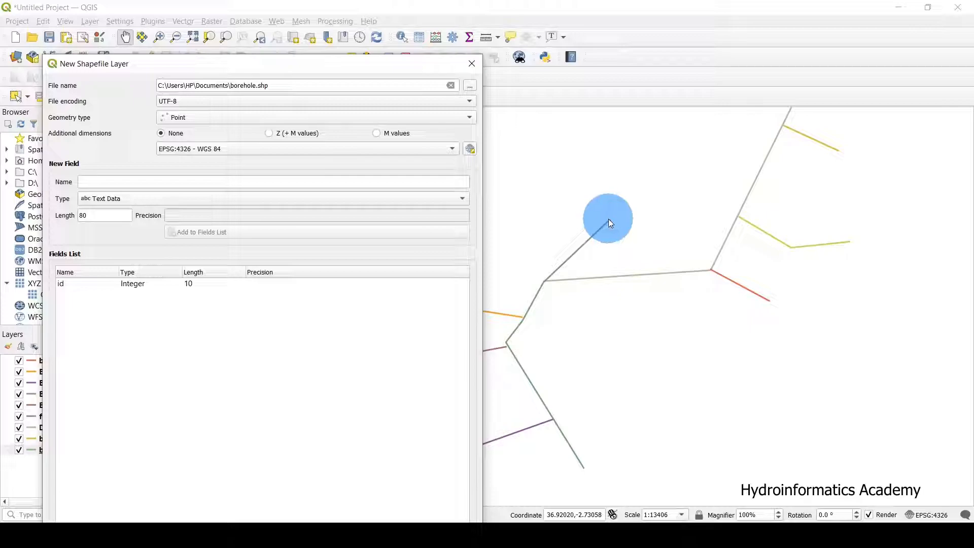
drag(373, 66, 486, 42)
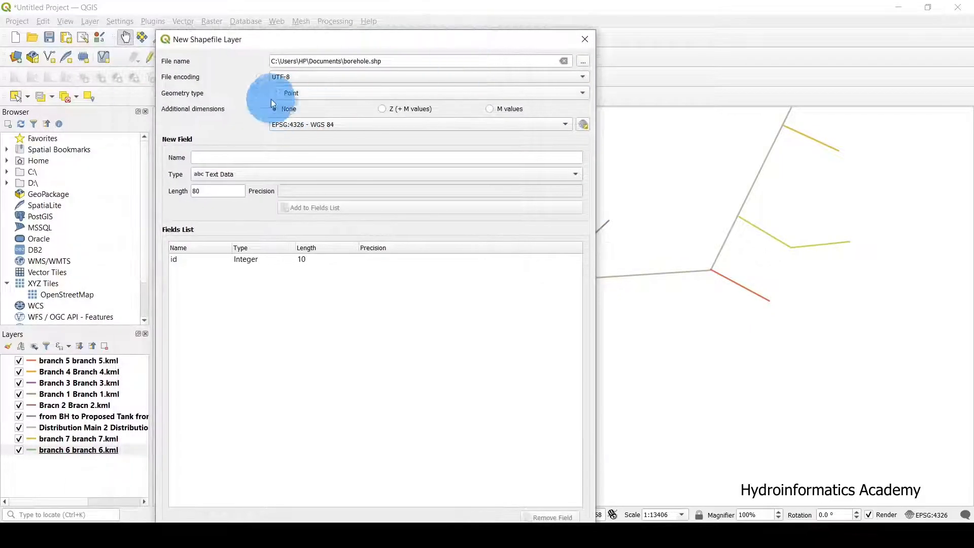
click(299, 96)
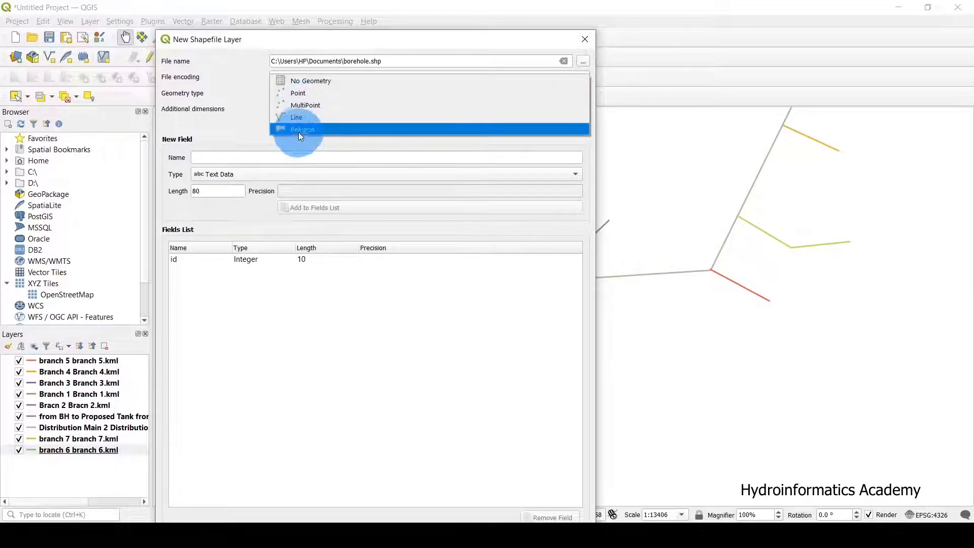
click(303, 96)
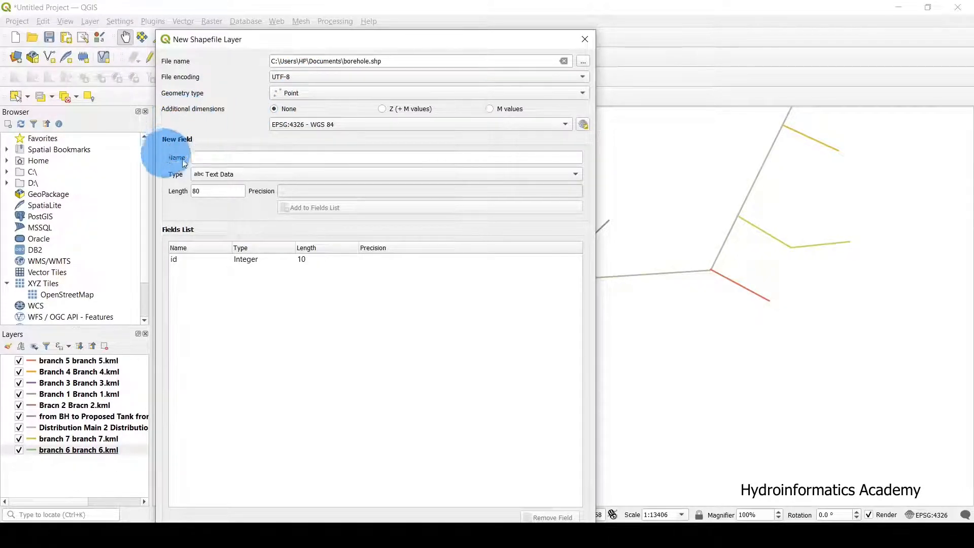
Step: Add a Text Data field called name with length 80 to the borehole shapefile's fields list
drag(282, 48, 303, 24)
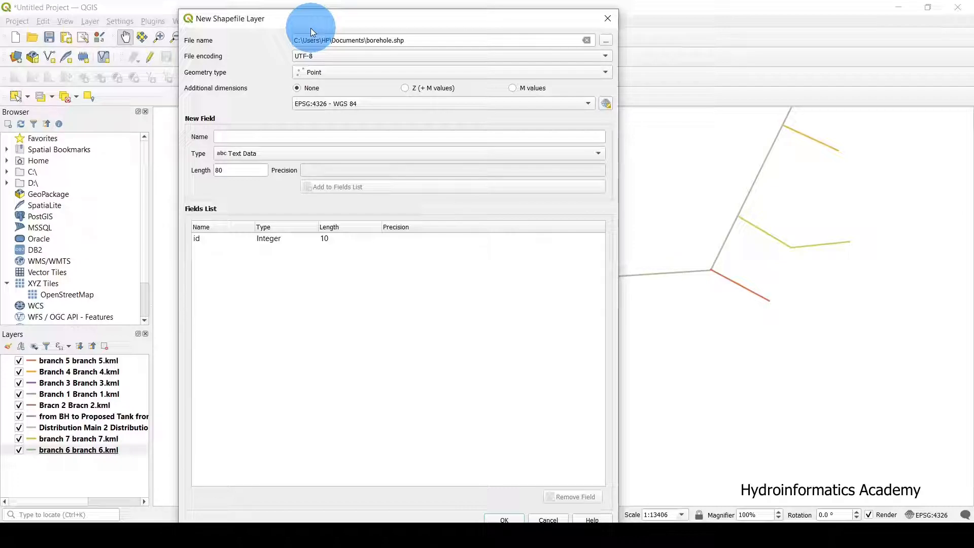
click(280, 239)
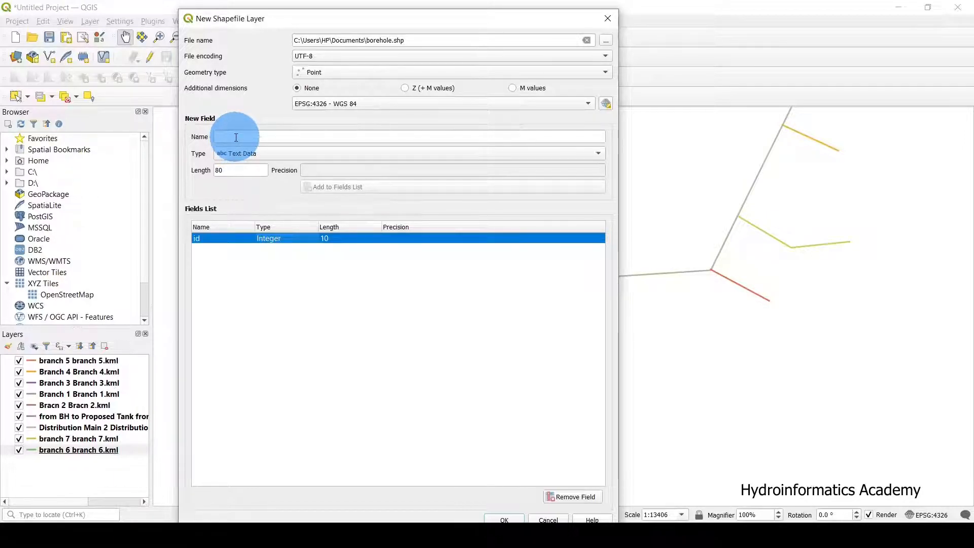
drag(324, 18, 167, 80)
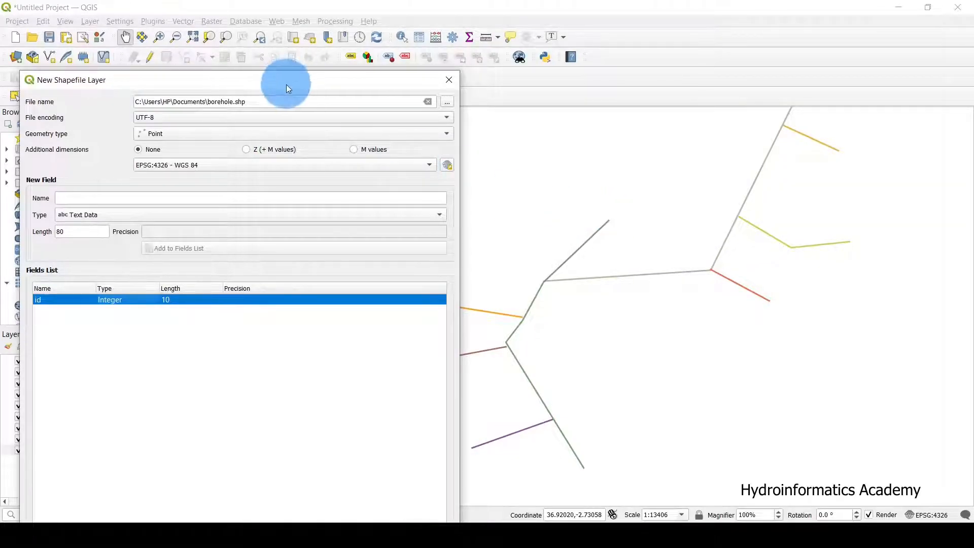
drag(286, 82, 390, 47)
click(190, 165)
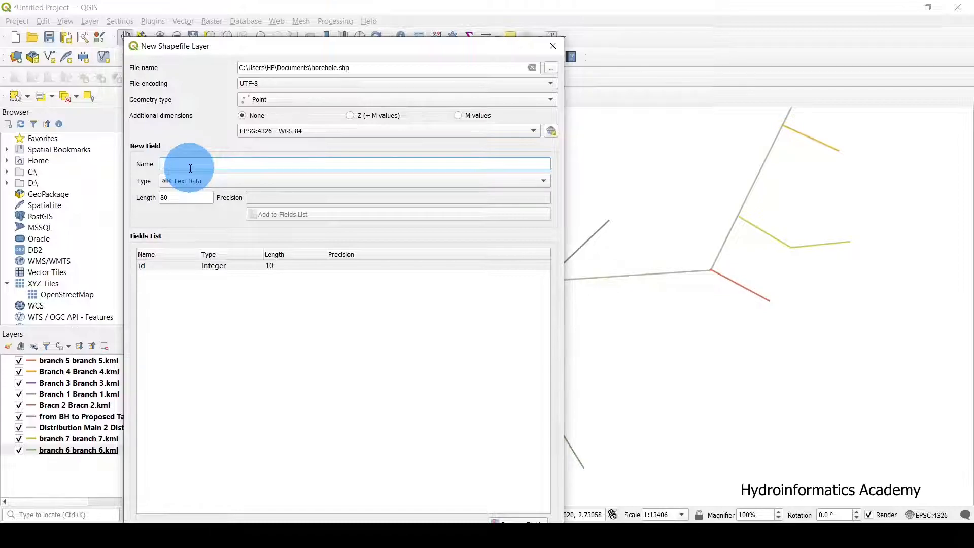
text(name)
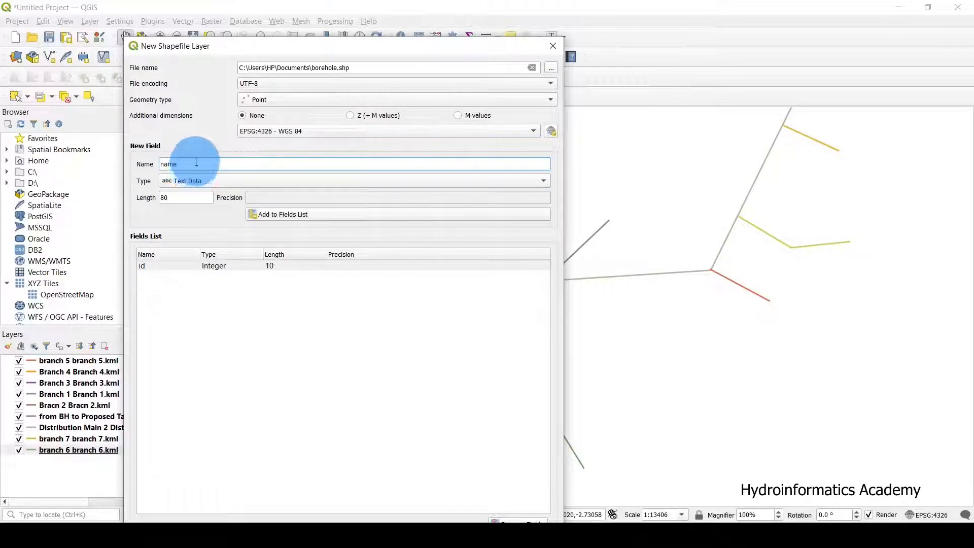
click(176, 185)
click(203, 183)
double_click(183, 168)
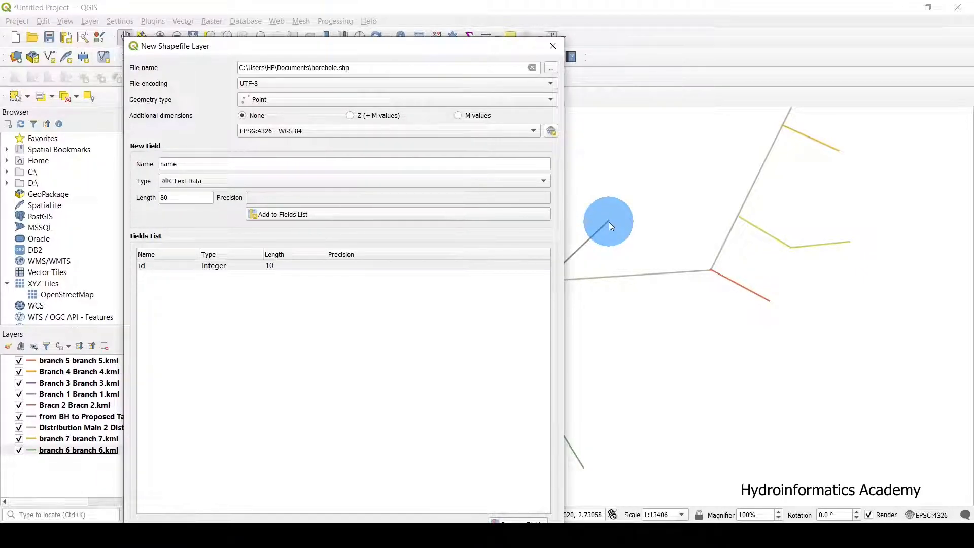
double_click(170, 164)
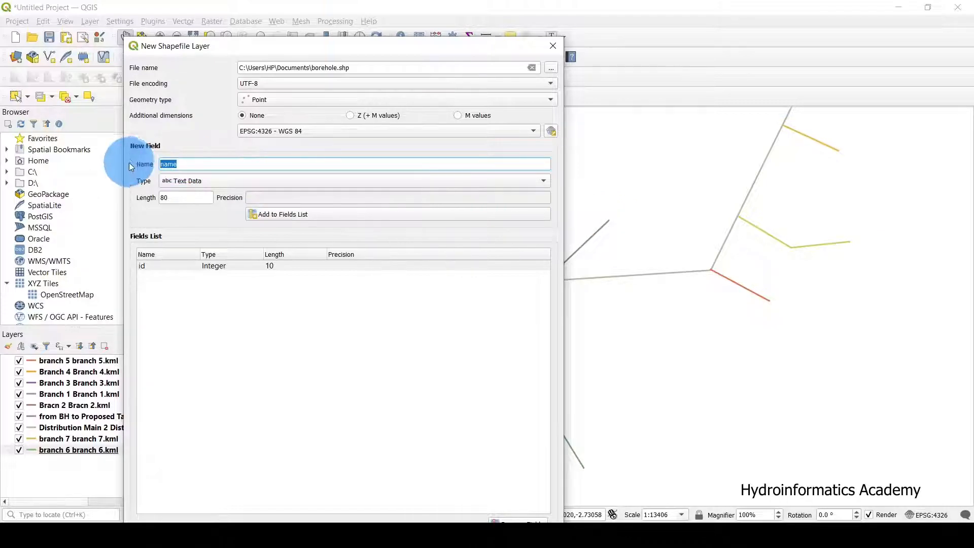
drag(190, 163, 137, 167)
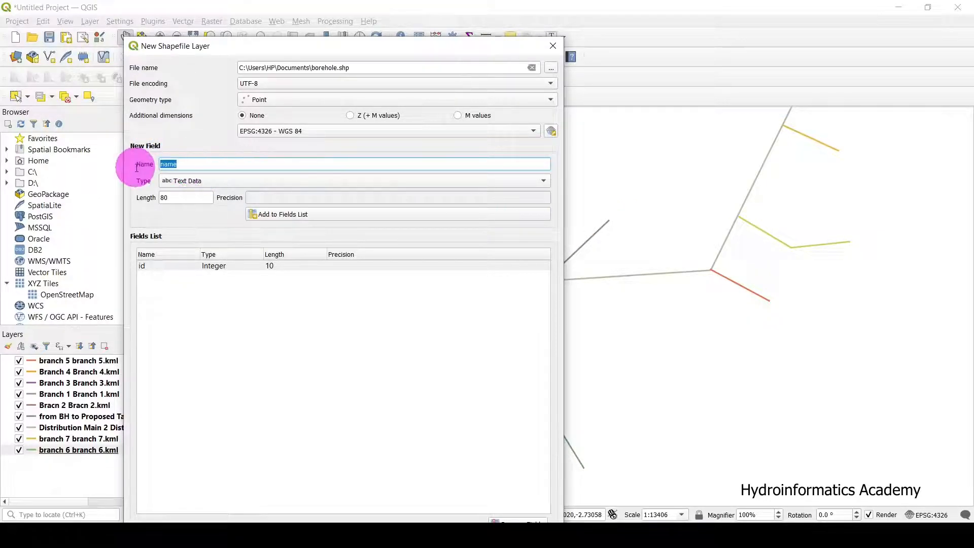
drag(283, 51, 312, 24)
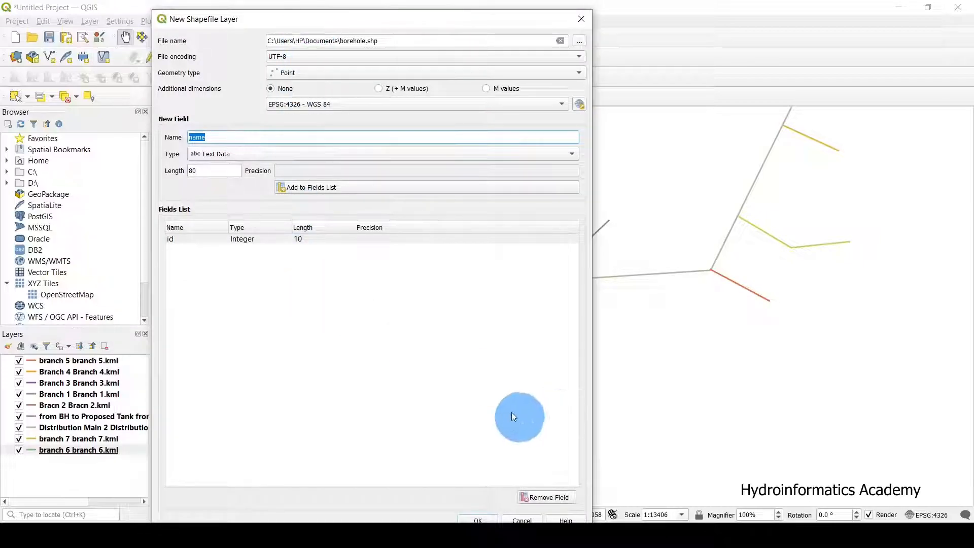
click(316, 187)
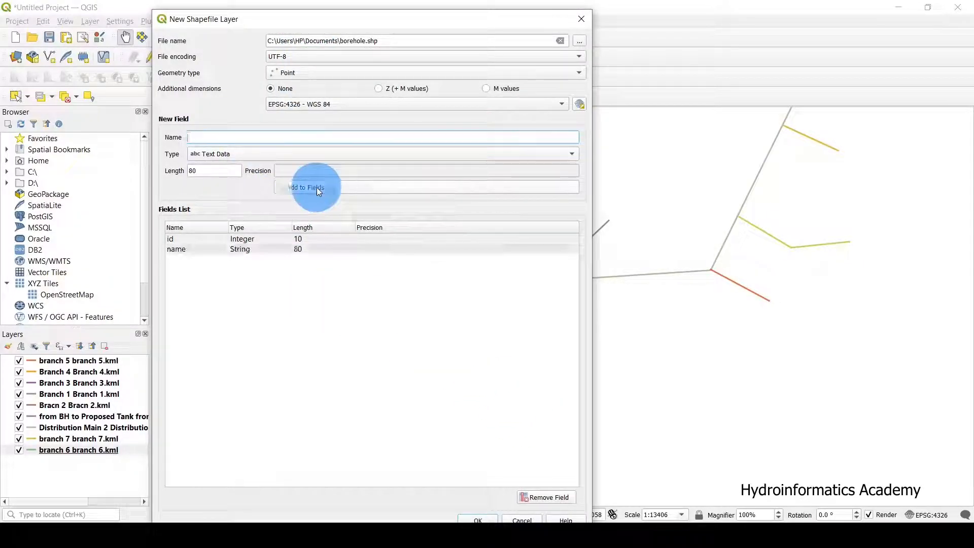
Step: Check the id and name fields in the fields list and create the borehole shapefile layer
click(255, 266)
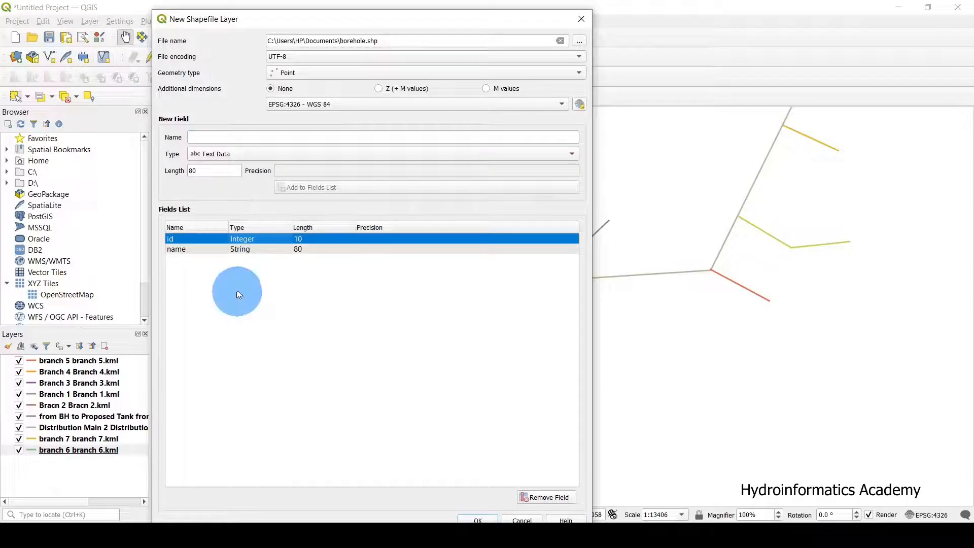
click(192, 249)
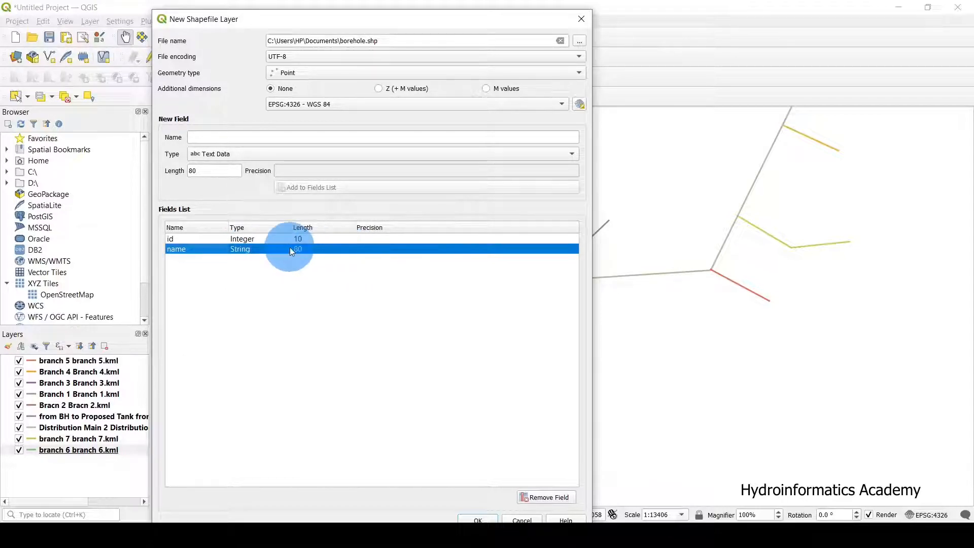
drag(376, 25, 398, 16)
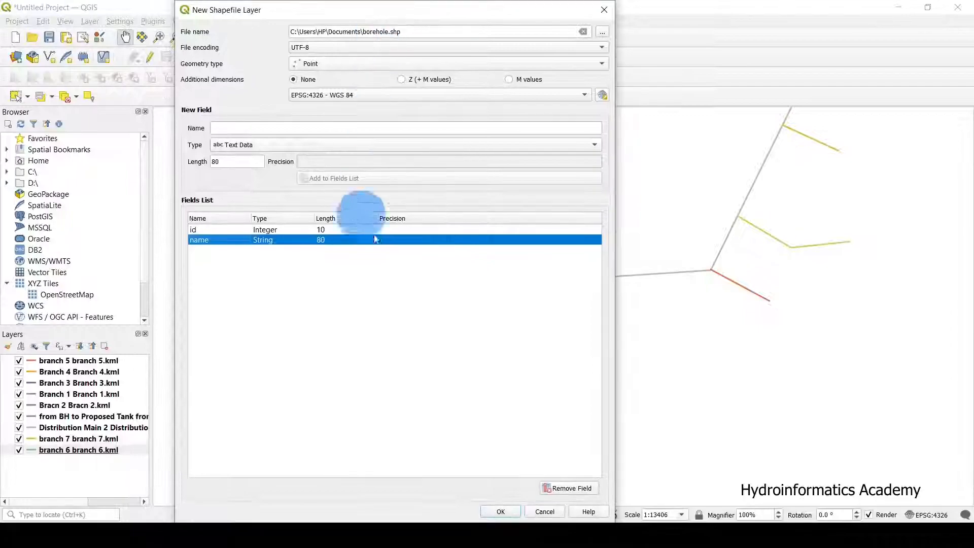
click(501, 510)
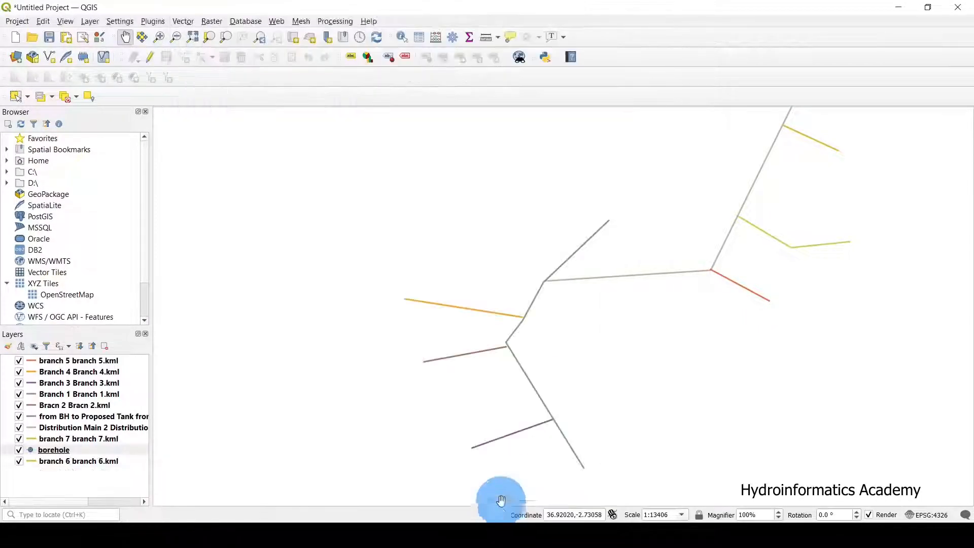
Step: Enable editing on the borehole layer and add a point feature at the free northeastern end of the BH-to-Proposed-Tank pipe
click(78, 452)
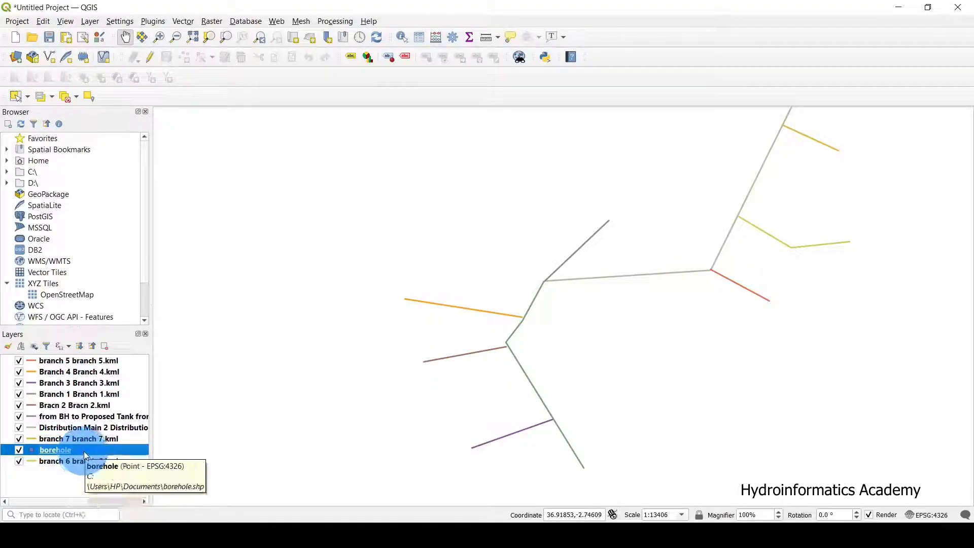
click(659, 214)
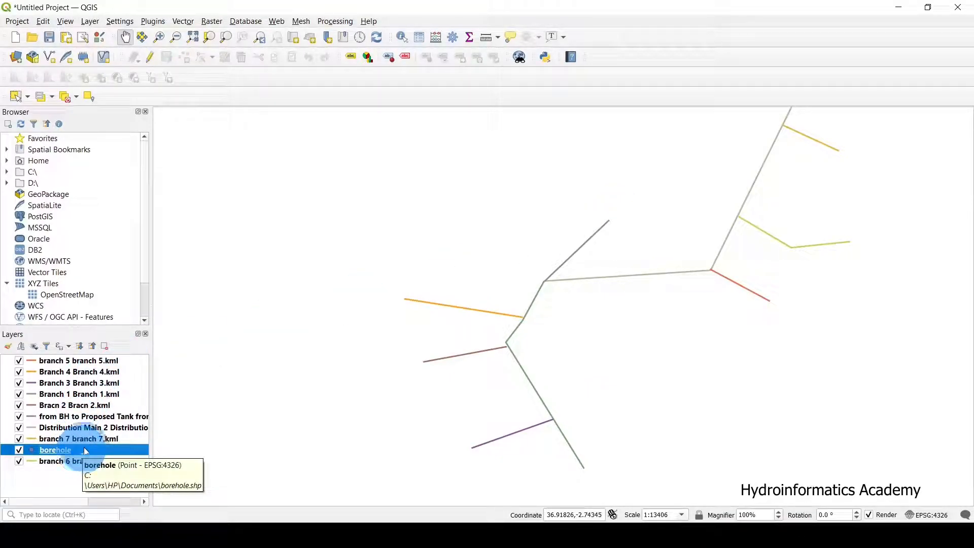
click(101, 451)
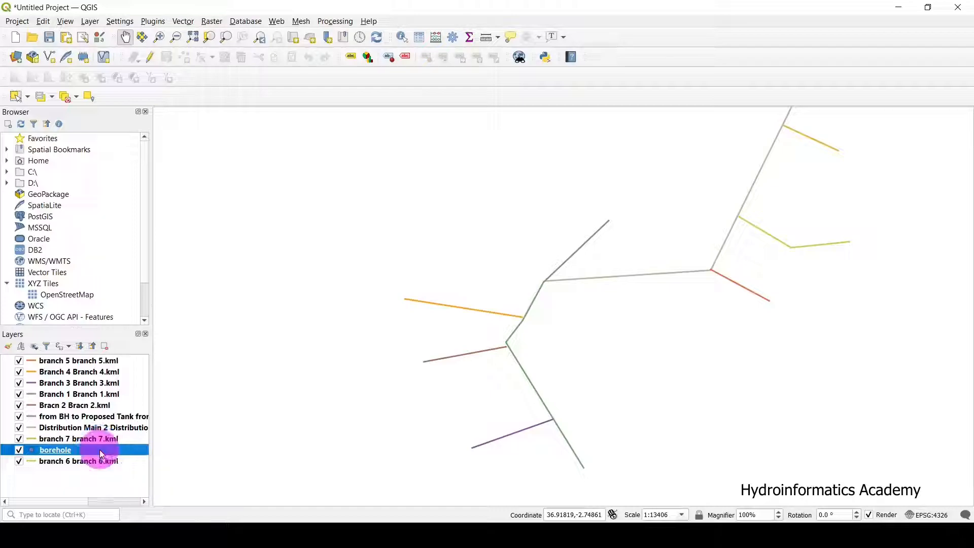
click(153, 57)
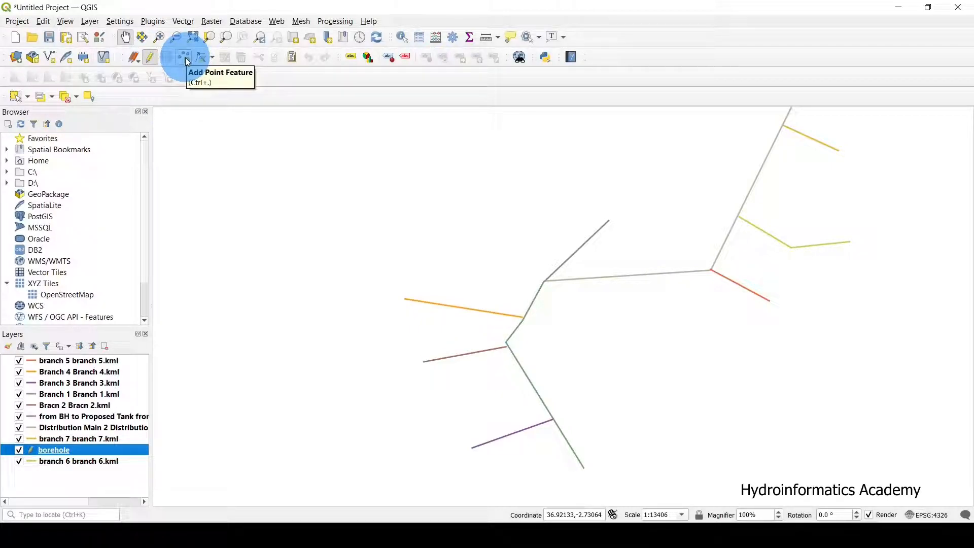
click(185, 57)
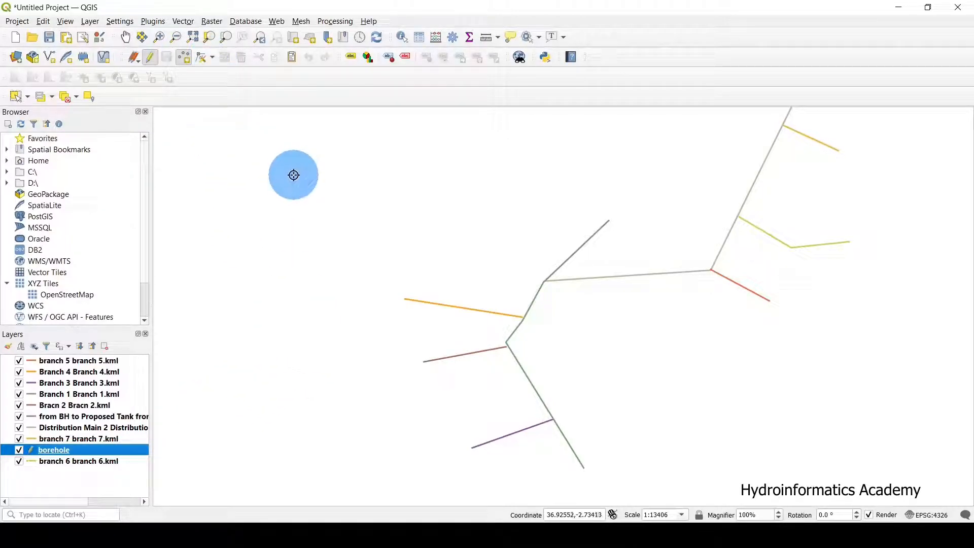
scroll(637, 212, up, 1)
scroll(582, 236, up, 6)
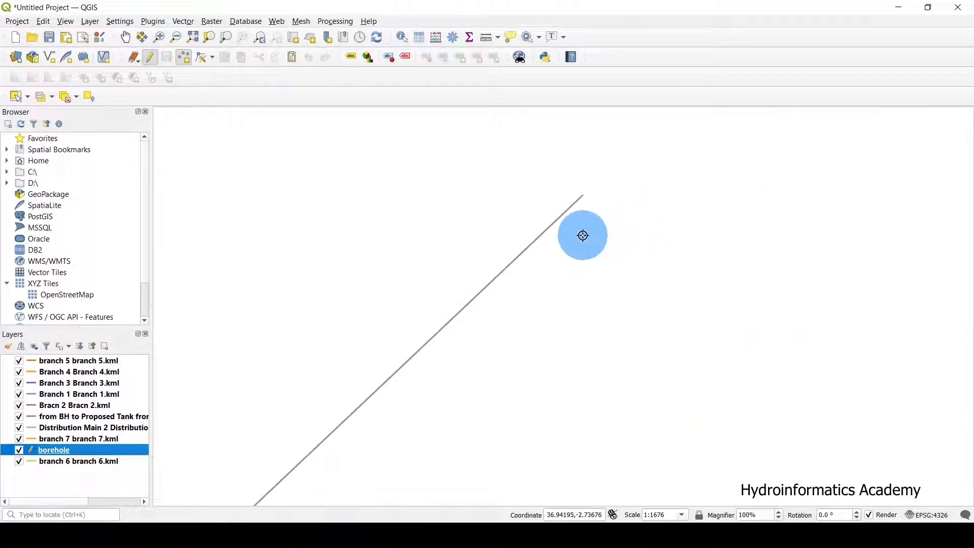
click(479, 274)
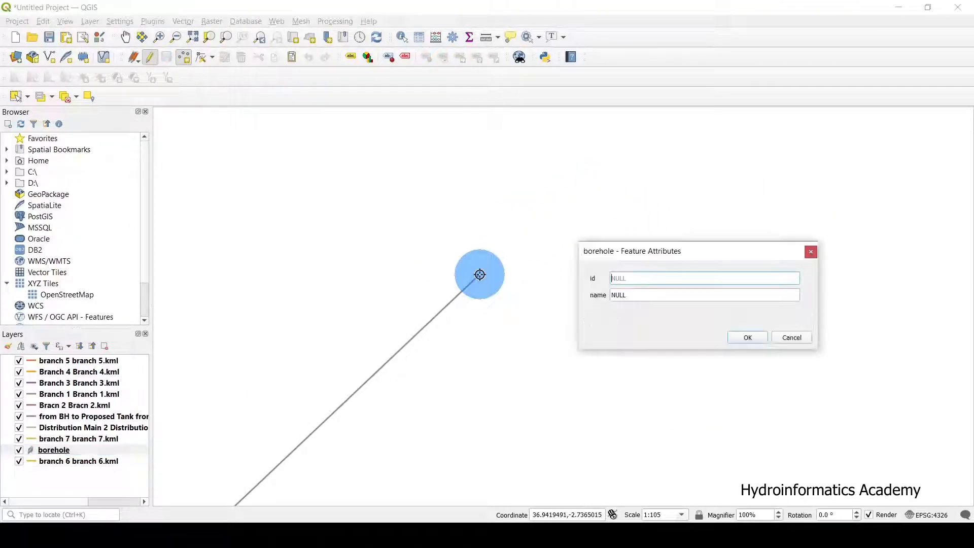
Step: Give the new borehole point id 1 and name borehole, and accept its attributes
click(629, 278)
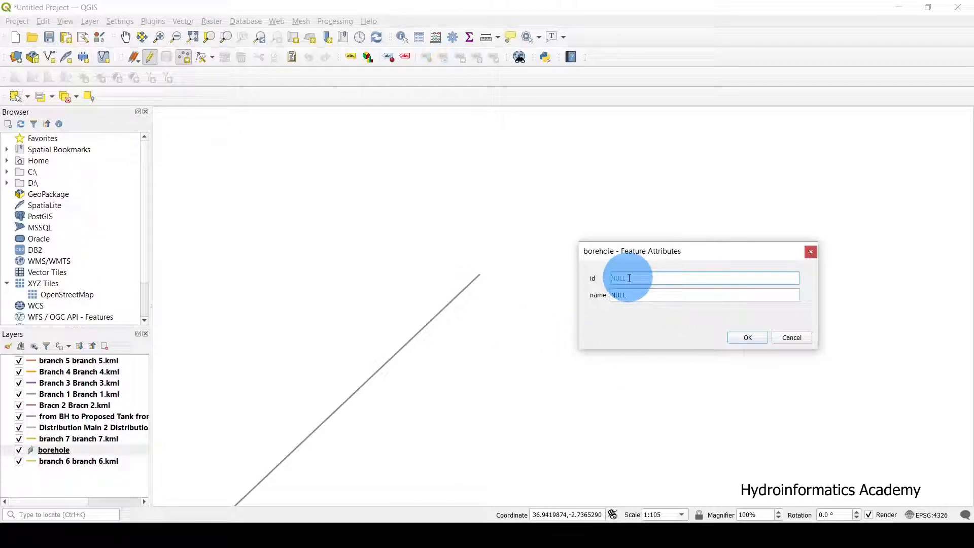
text(1)
click(634, 294)
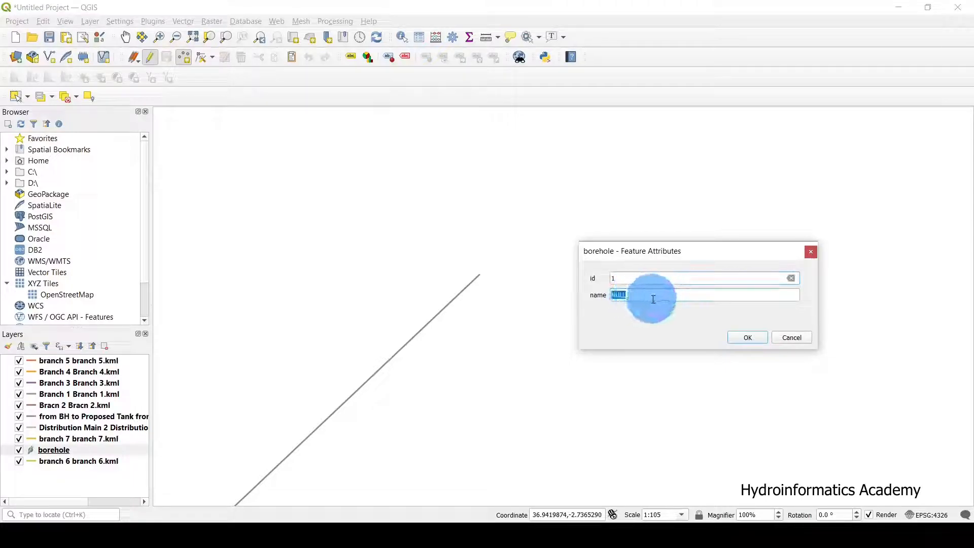
drag(662, 254, 670, 167)
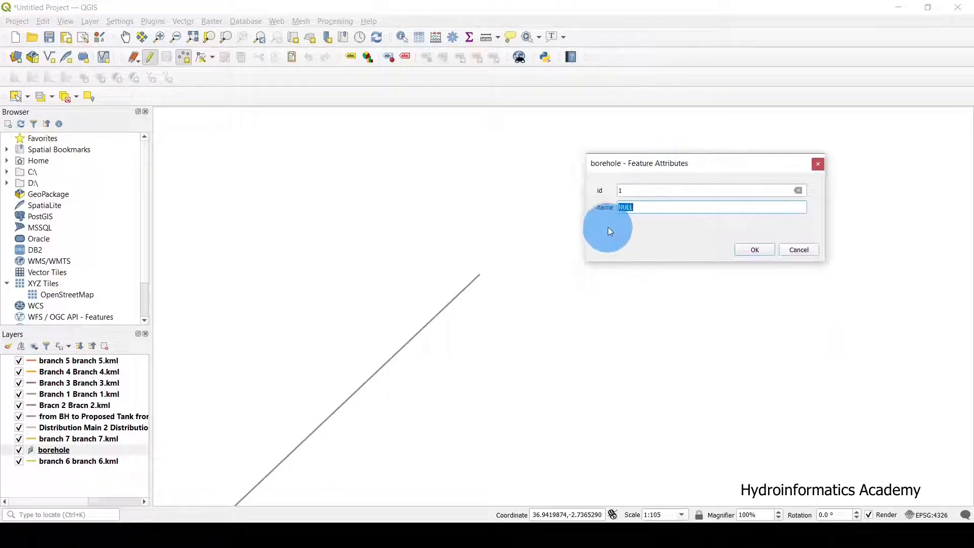
mouse_move(603, 209)
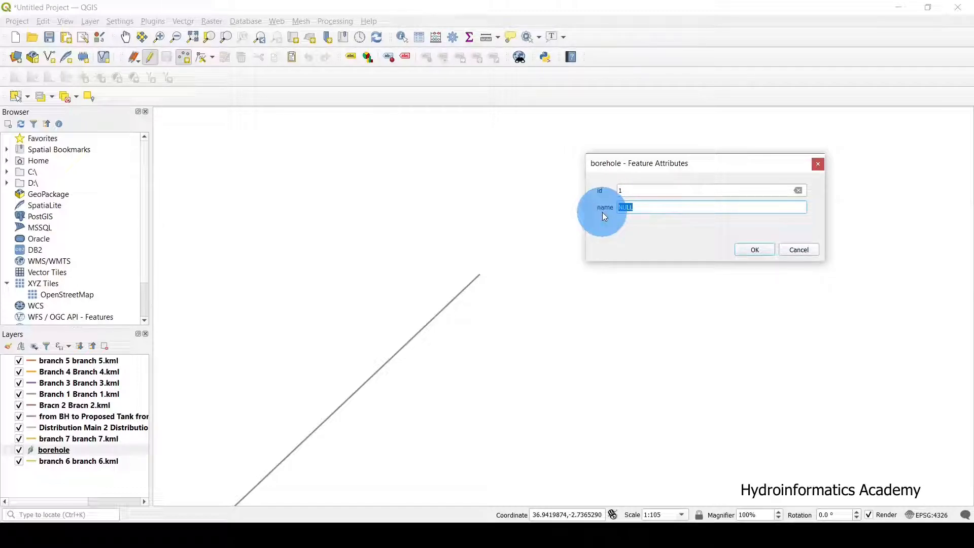
text(rehole)
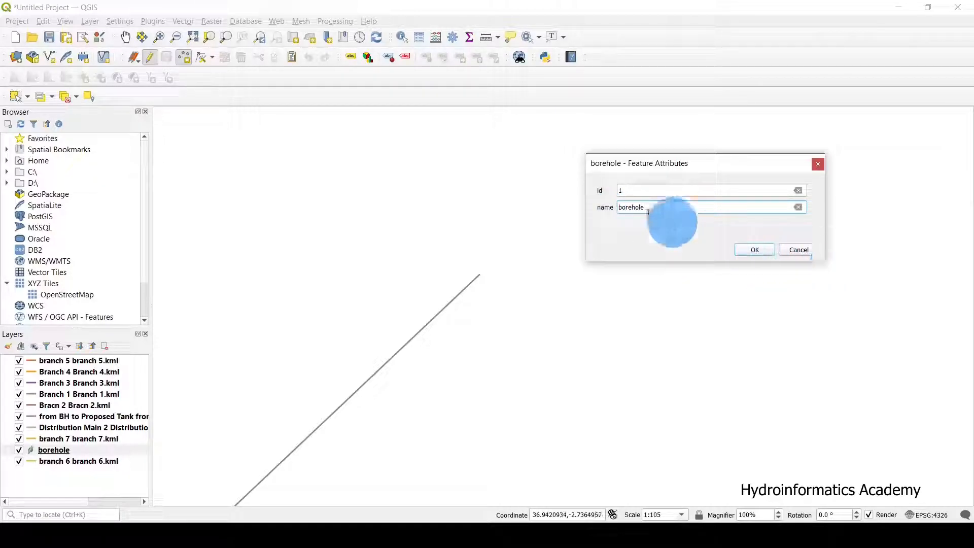
click(754, 250)
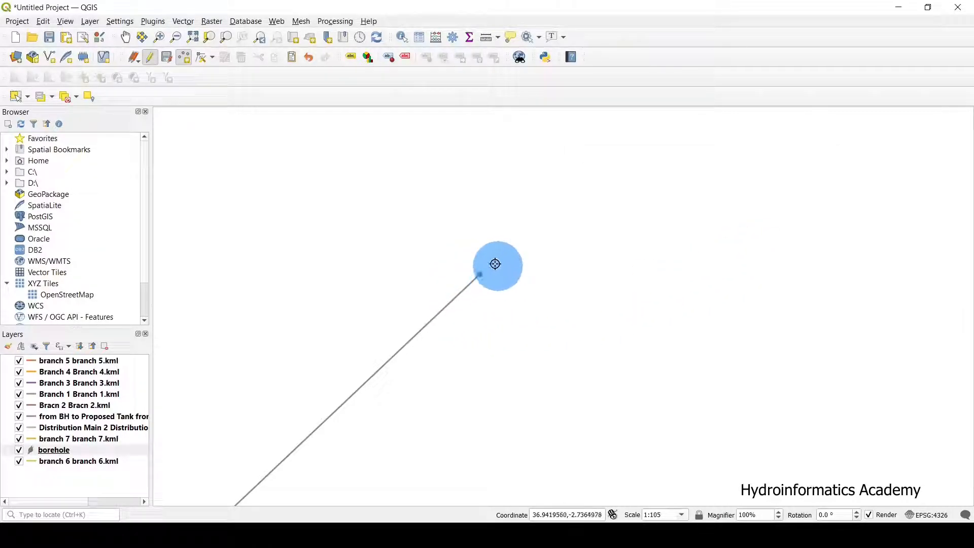
Step: Review the borehole point and the pipe junction, and save the borehole layer edits
scroll(640, 203, down, 5)
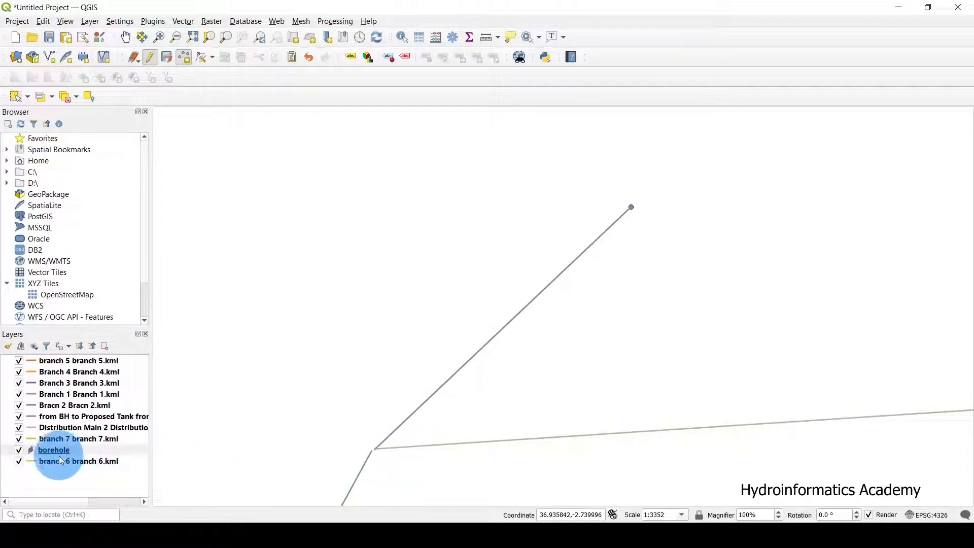
scroll(604, 213, down, 2)
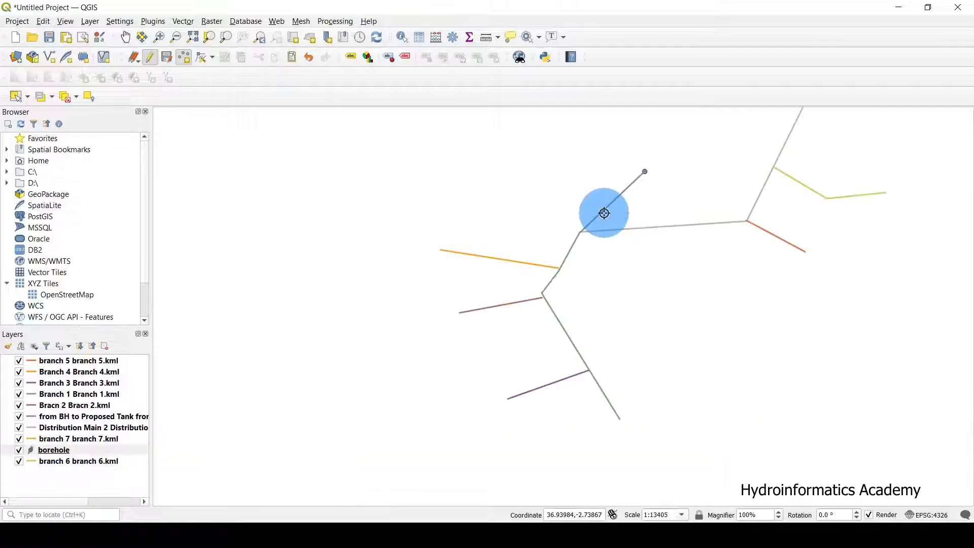
scroll(597, 224, up, 1)
scroll(596, 224, up, 1)
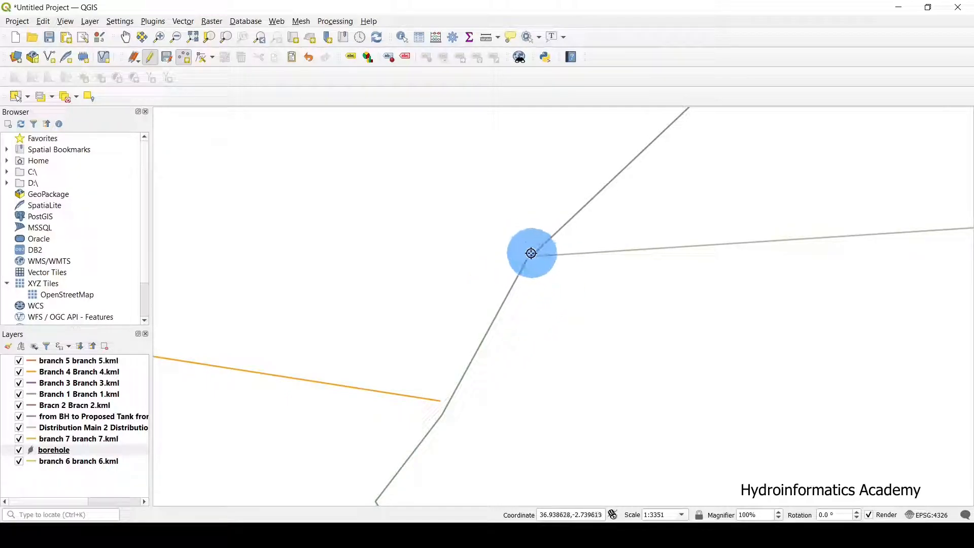
click(167, 58)
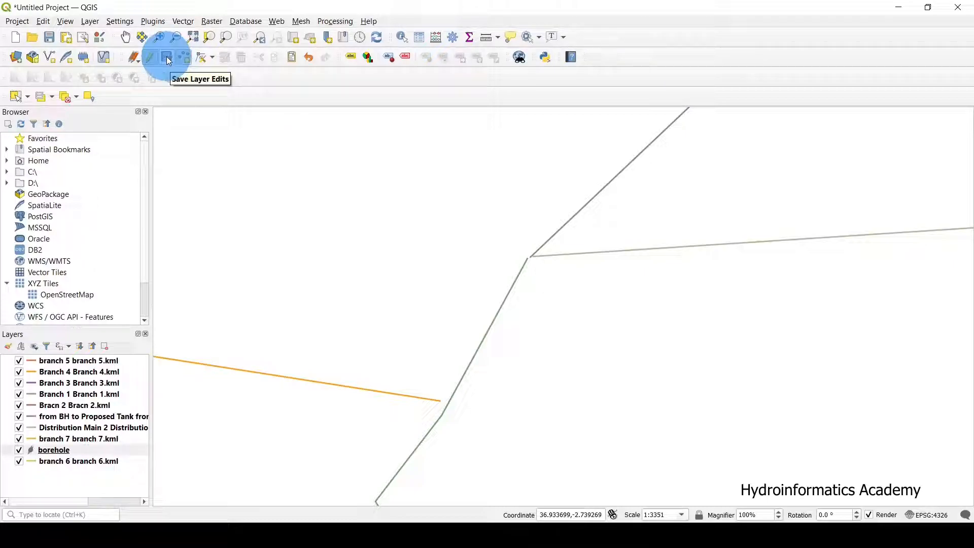
scroll(681, 234, down, 1)
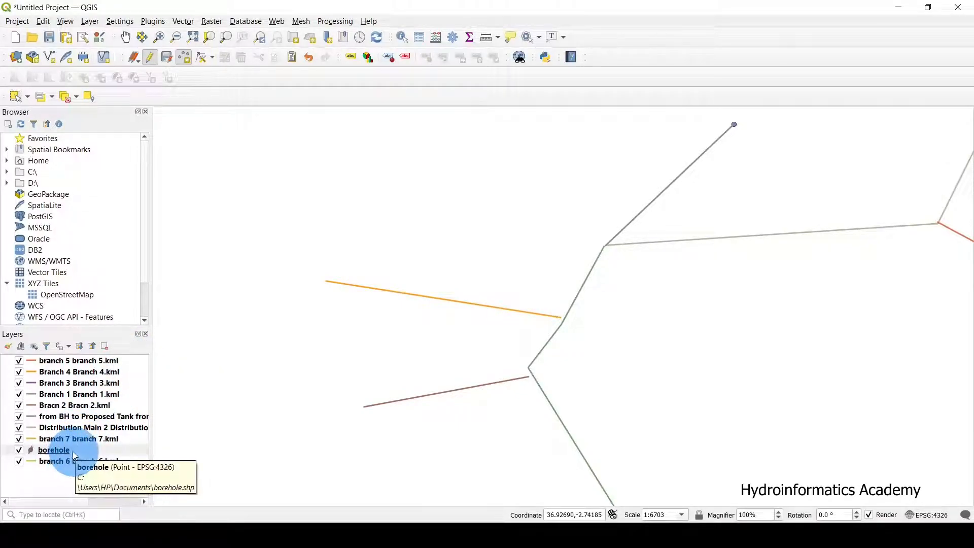
click(169, 58)
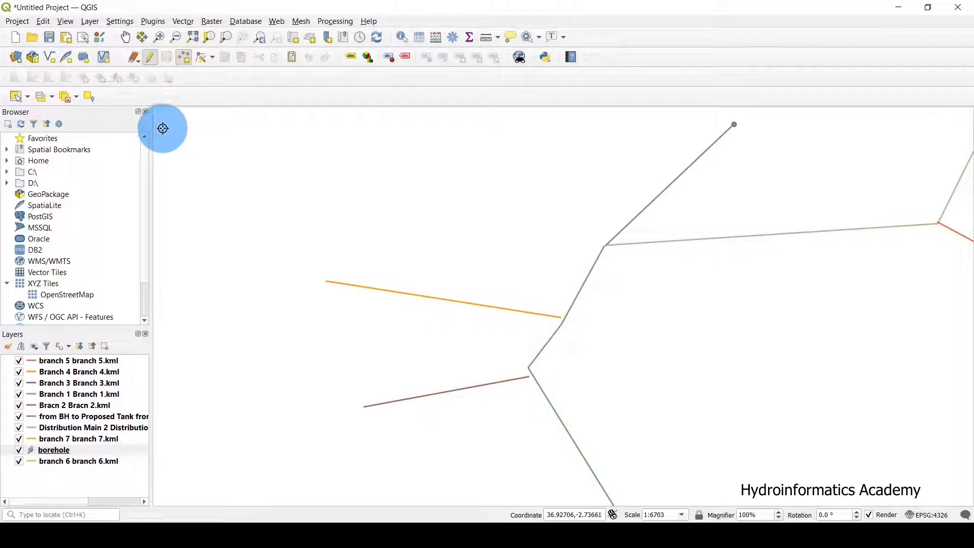
Step: Start a new Point shapefile layer with its output file set to storagetank as an ESRI Shapefile in the Documents folder
click(51, 59)
click(313, 30)
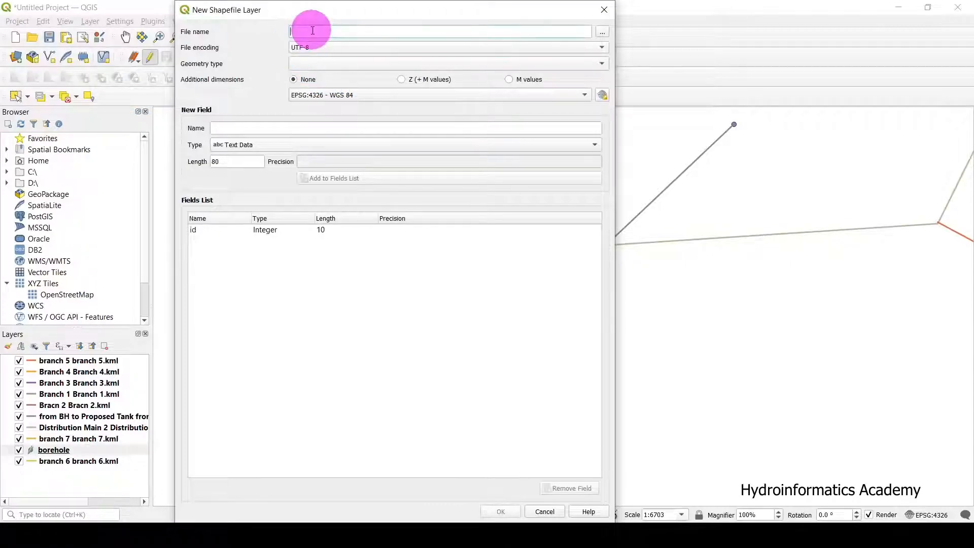
click(603, 32)
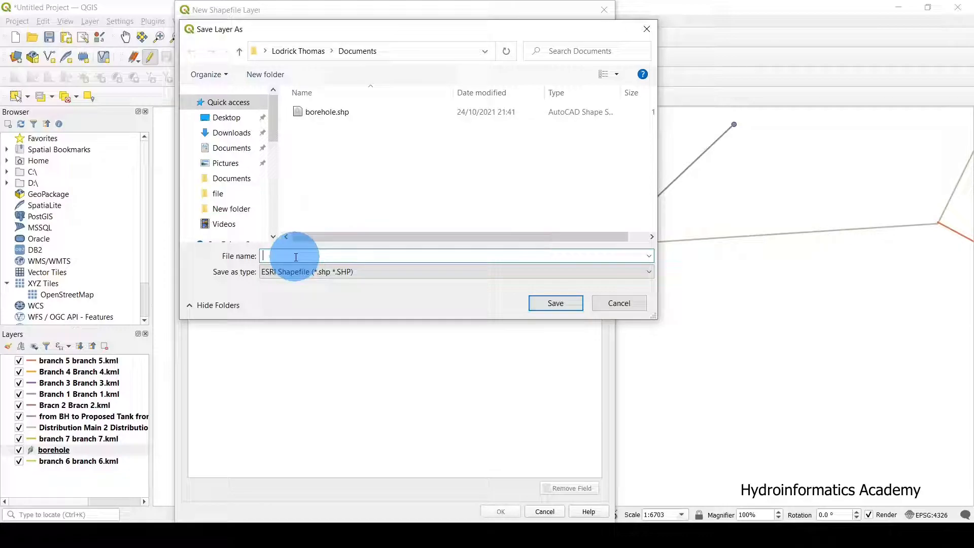
text(storagetank)
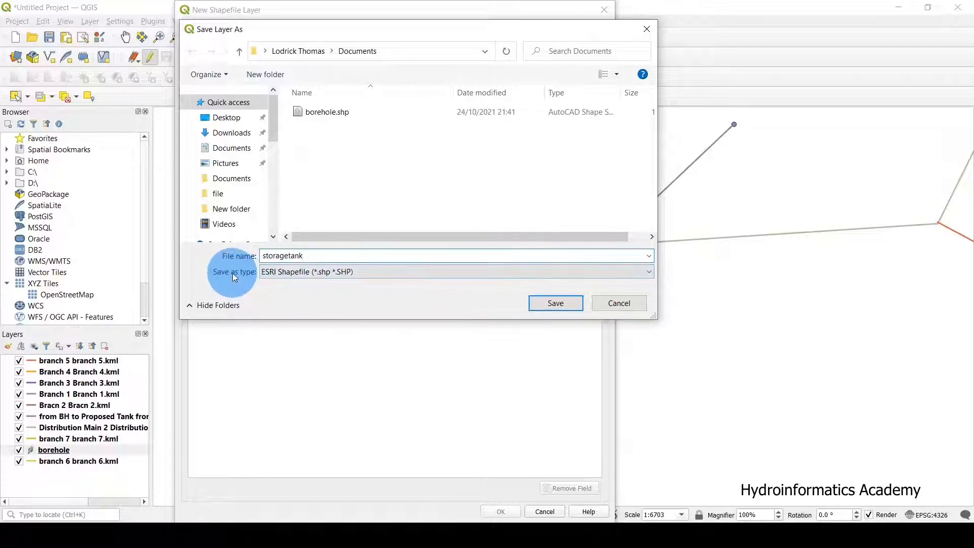
click(565, 304)
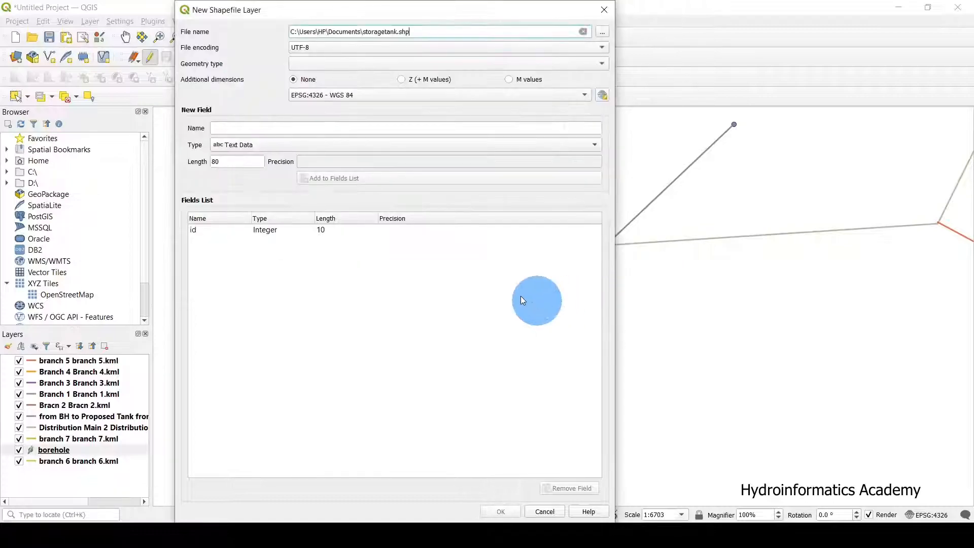
click(314, 64)
click(316, 77)
Step: Add a Text Data field called name with length 120 to the fields list and create the storagetank layer
click(215, 128)
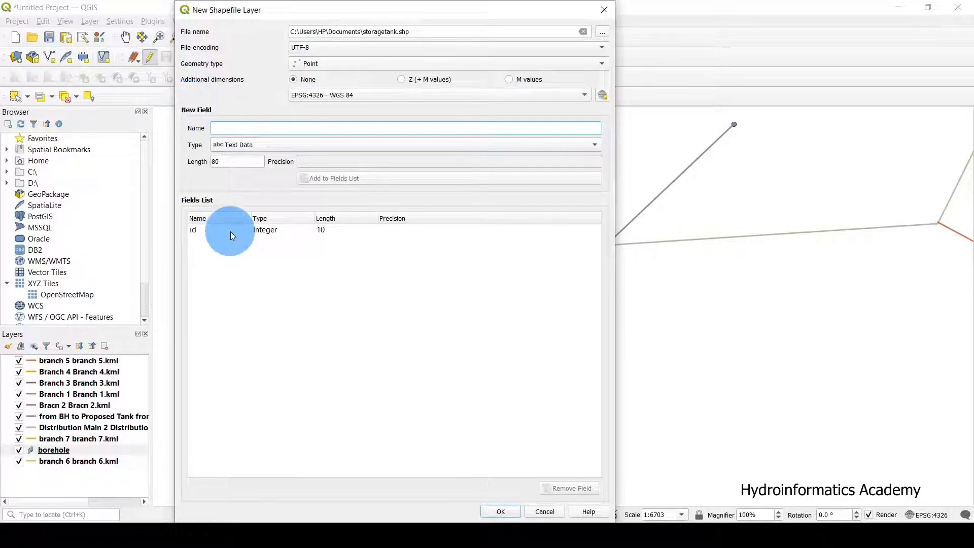
click(211, 234)
click(224, 128)
text(name)
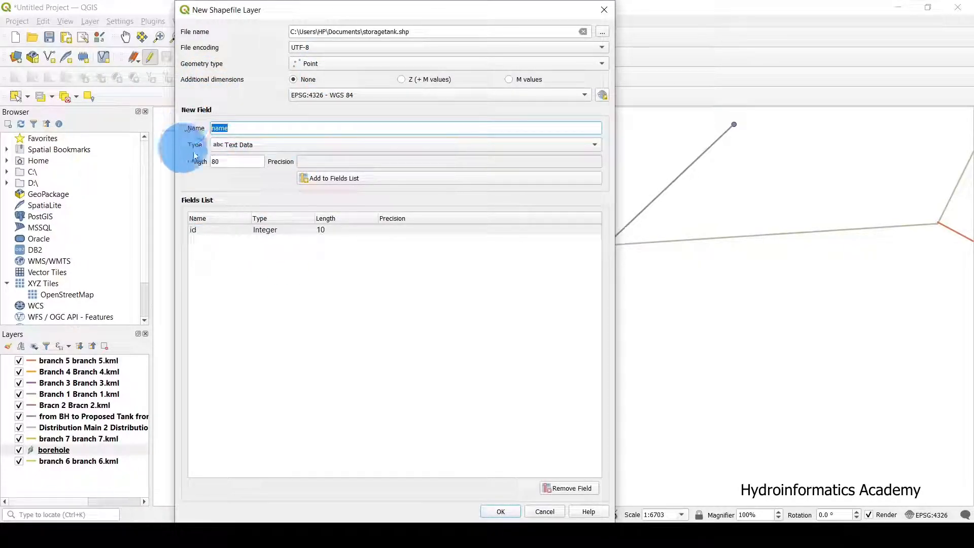
double_click(236, 161)
text(120)
click(335, 178)
drag(458, 14, 459, 21)
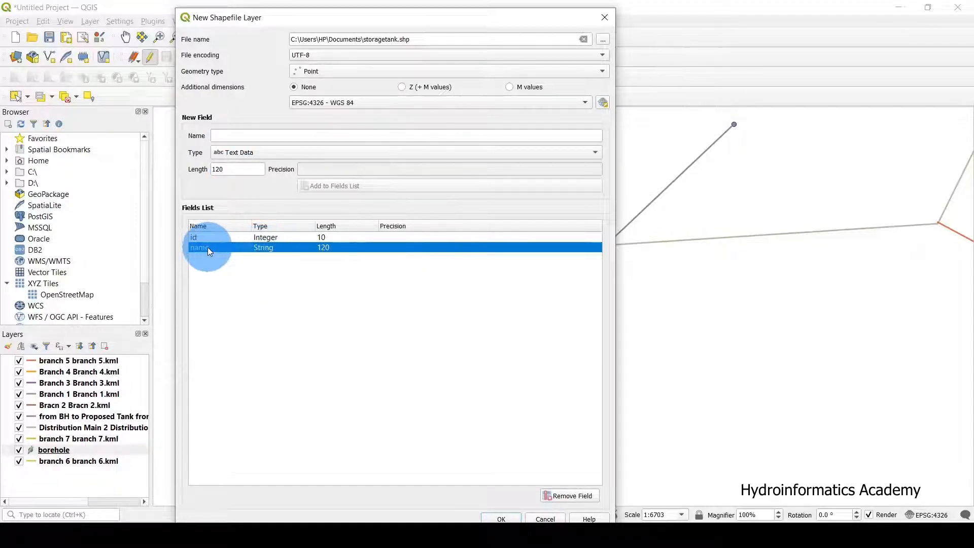
drag(392, 16, 387, 9)
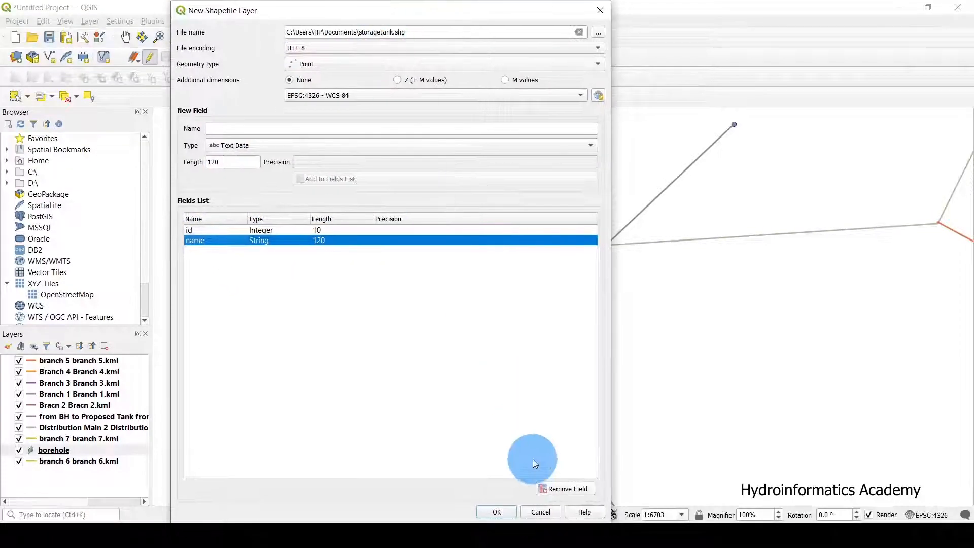
click(495, 512)
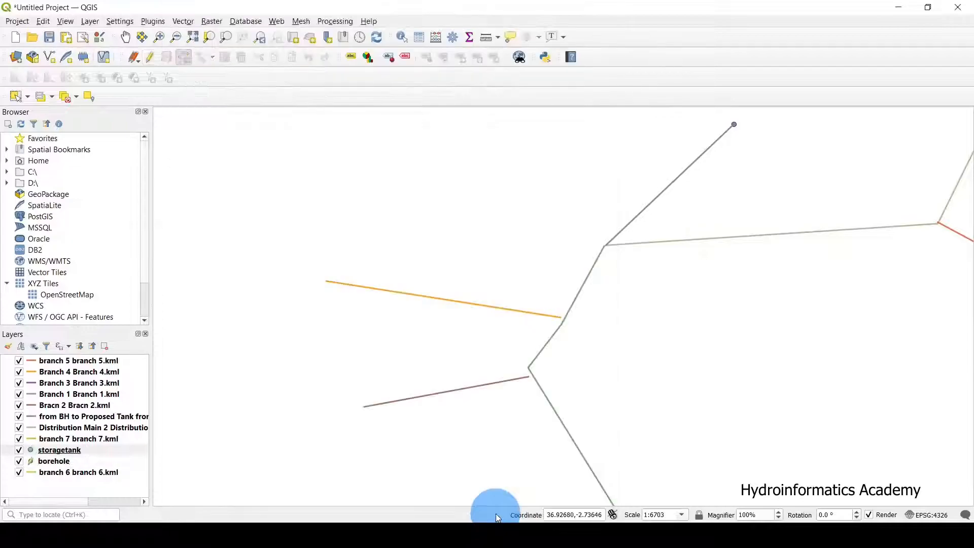
Step: Make the storagetank layer editable and add a point at the junction where the borehole pipe meets the two distribution pipes
click(81, 455)
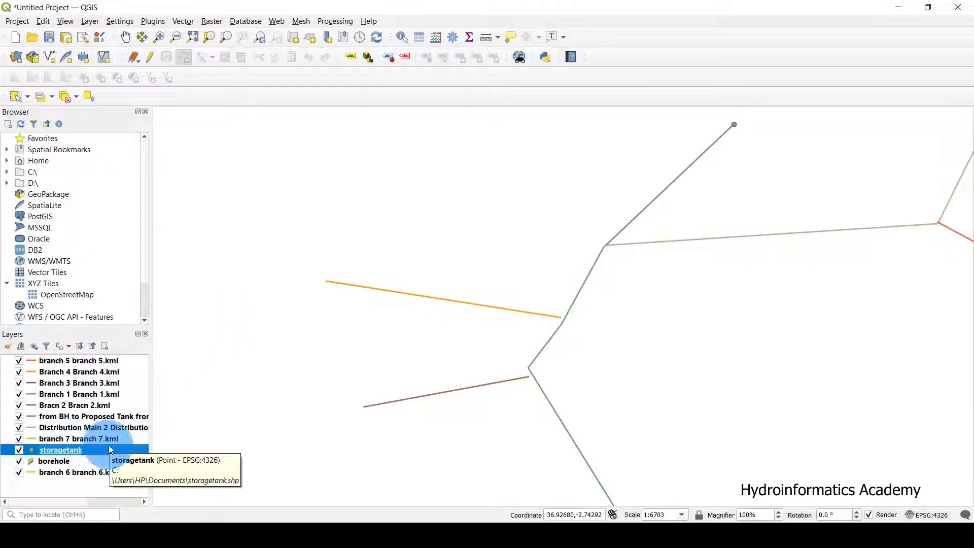
click(120, 452)
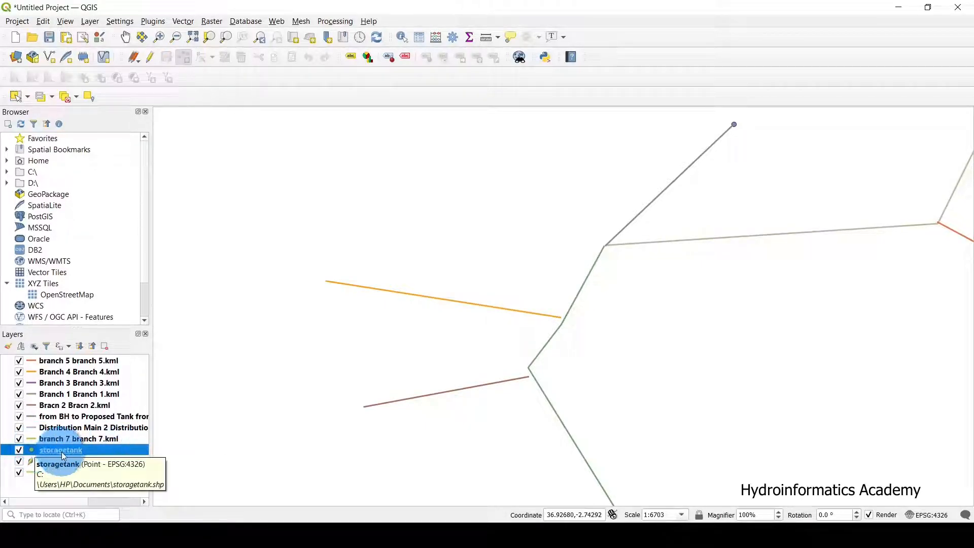
click(150, 60)
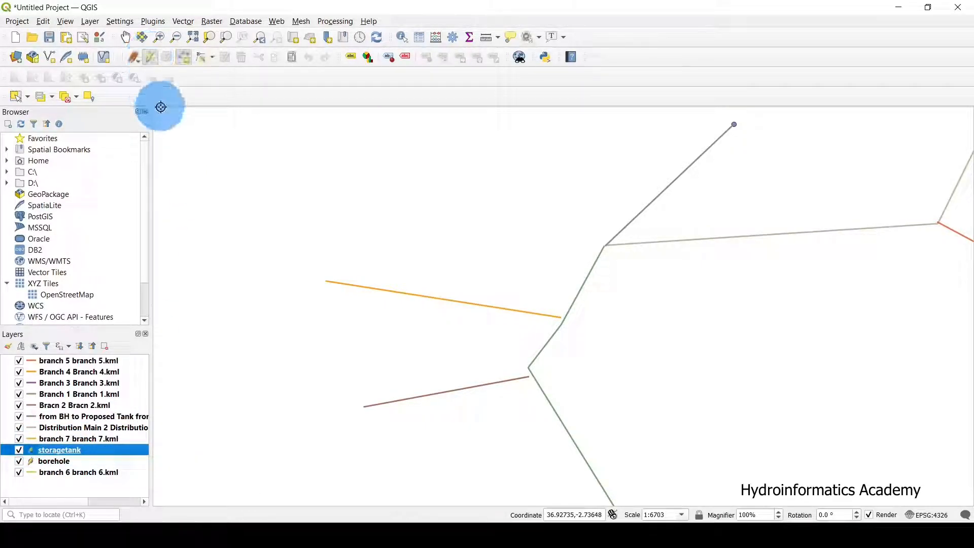
click(185, 60)
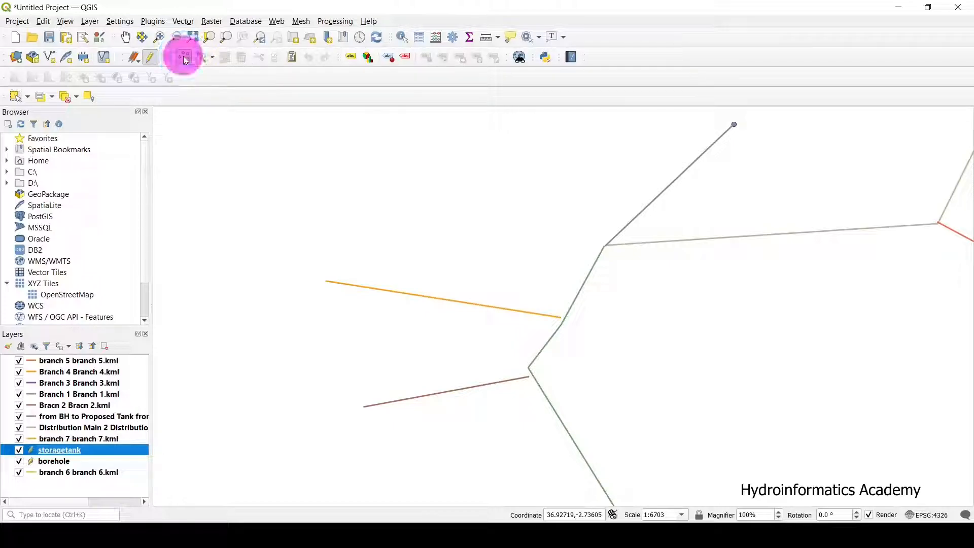
scroll(615, 250, up, 4)
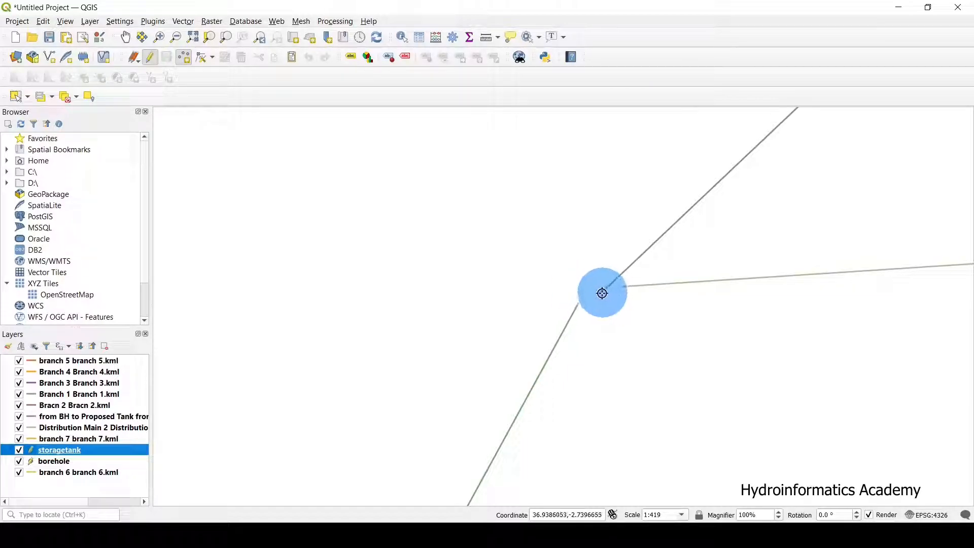
click(596, 294)
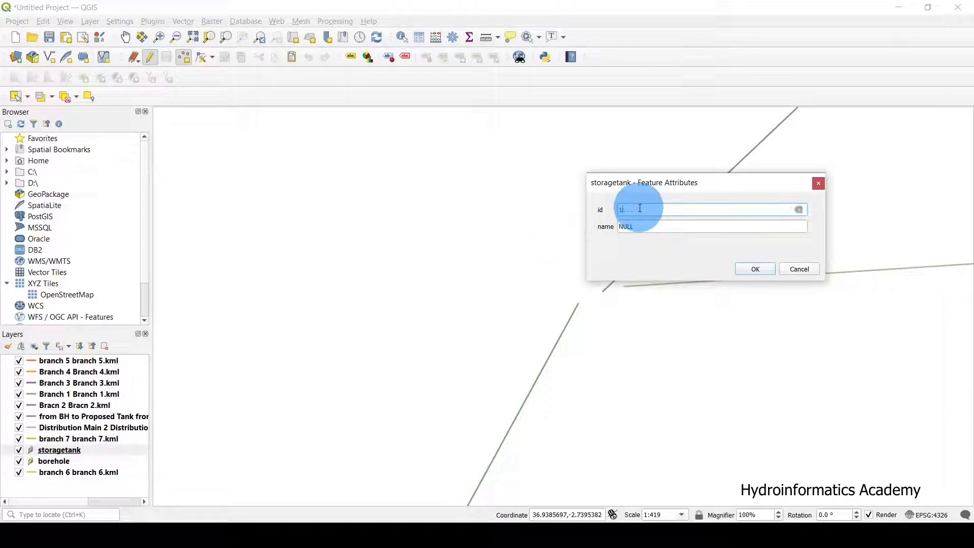
Step: Give the new storage tank point id 1 and name Storagetank, and accept its attributes
key(Tab)
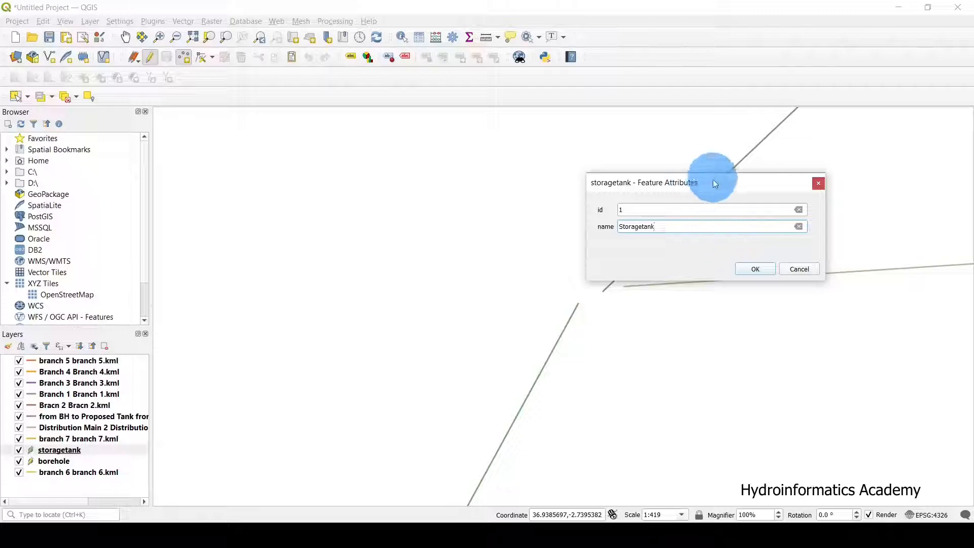
drag(724, 185, 524, 148)
click(554, 236)
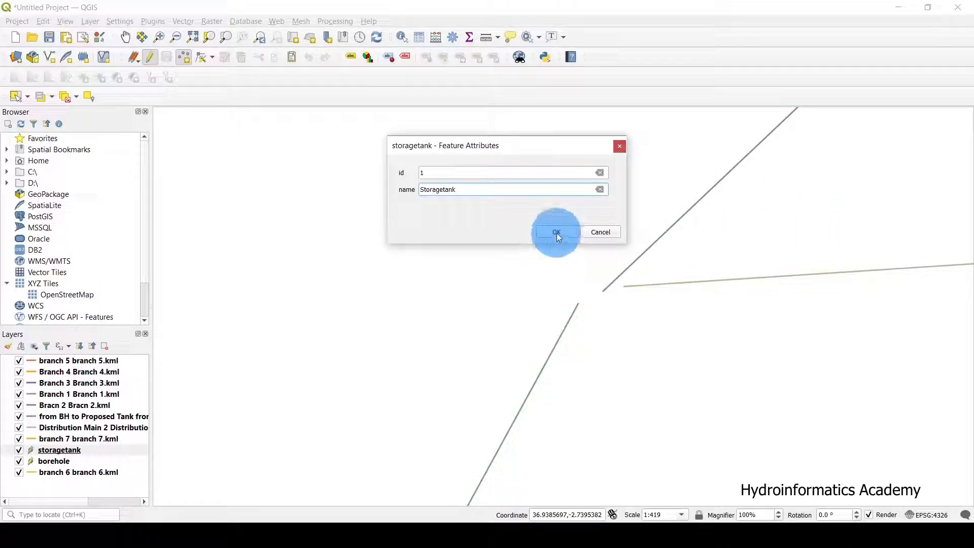
click(556, 233)
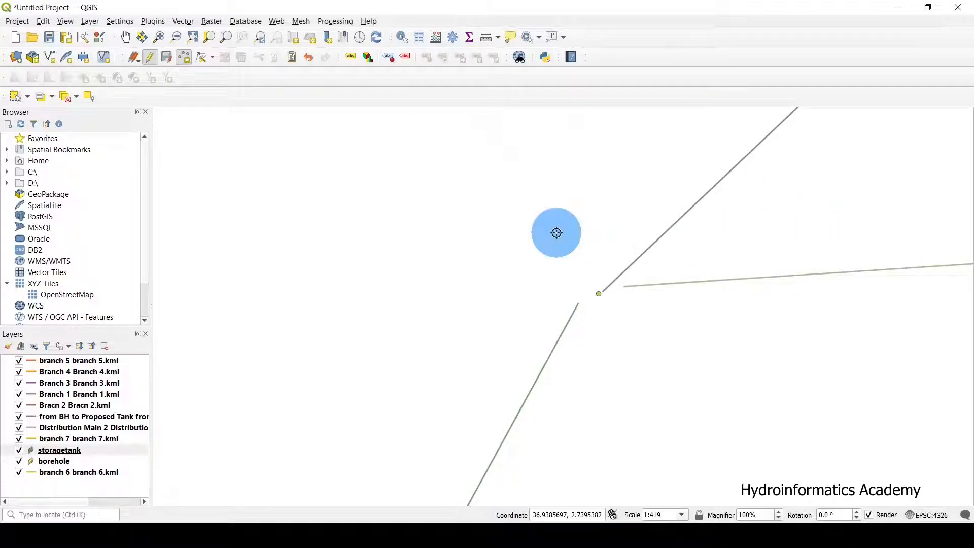
Step: Check the storage tank point against the pipe junction and save the storagetank layer edits
scroll(586, 283, down, 3)
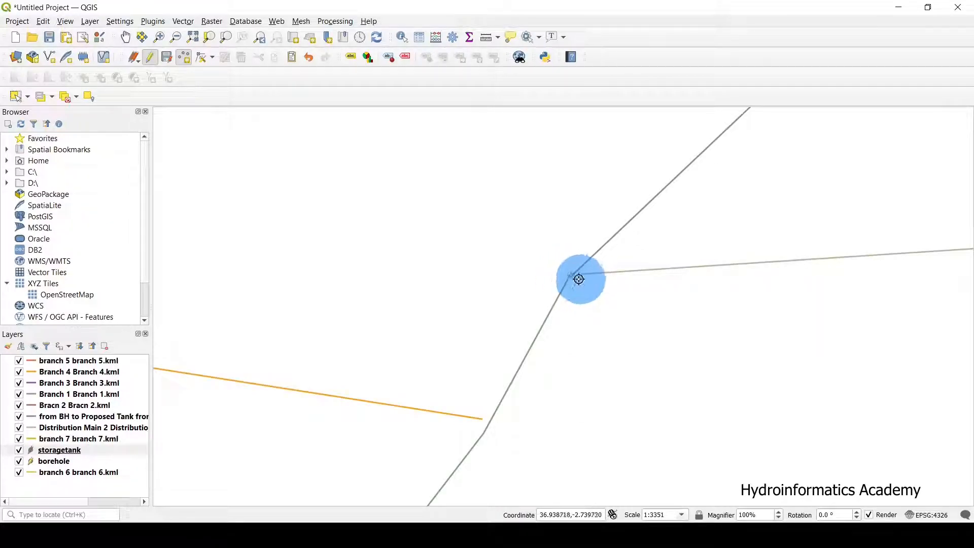
click(103, 453)
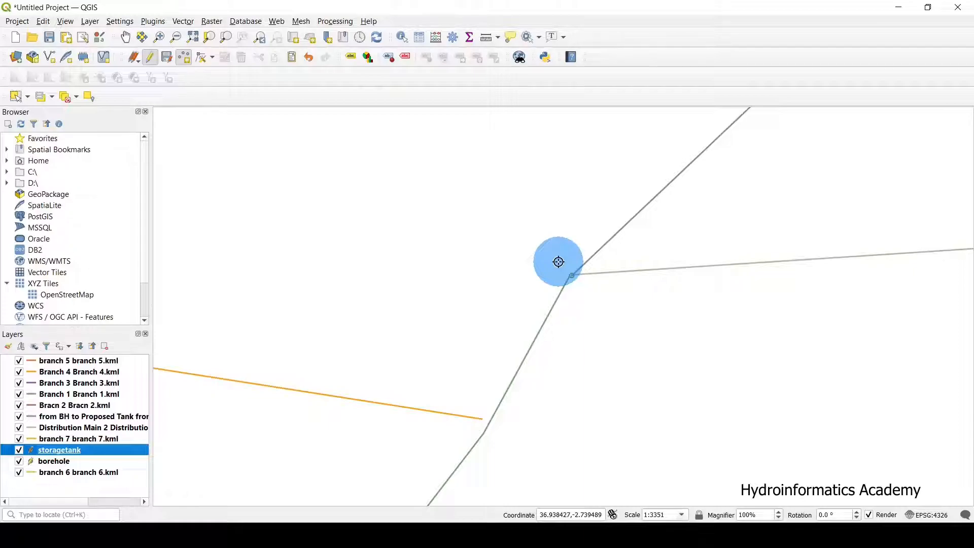
scroll(732, 233, down, 1)
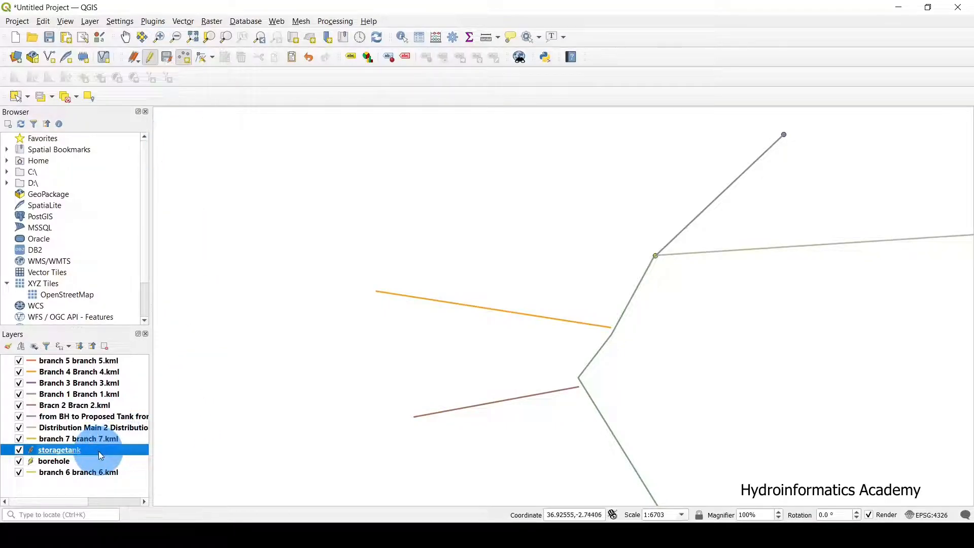
click(170, 60)
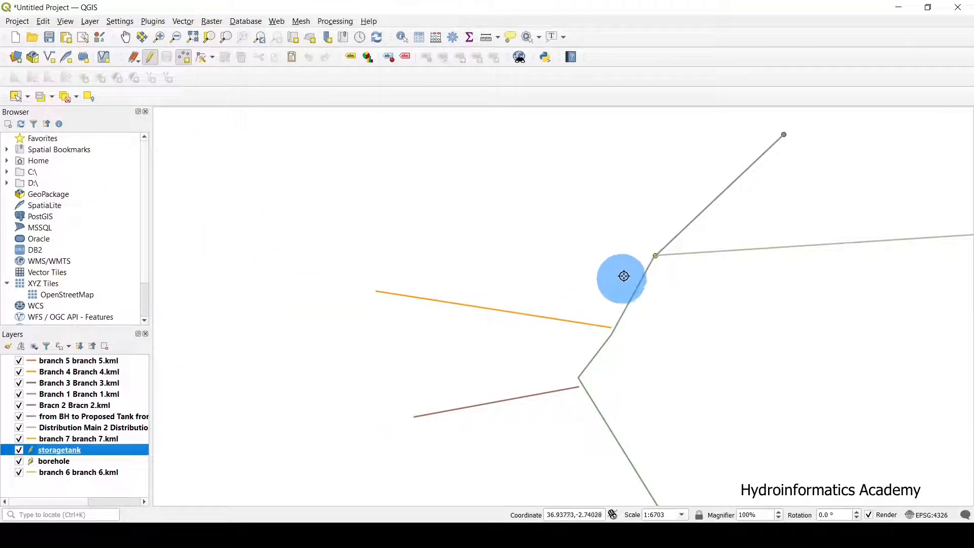
Step: Start a new Point shapefile layer with its output file set to waterpoint as an ESRI Shapefile in the Documents folder
scroll(390, 203, down, 1)
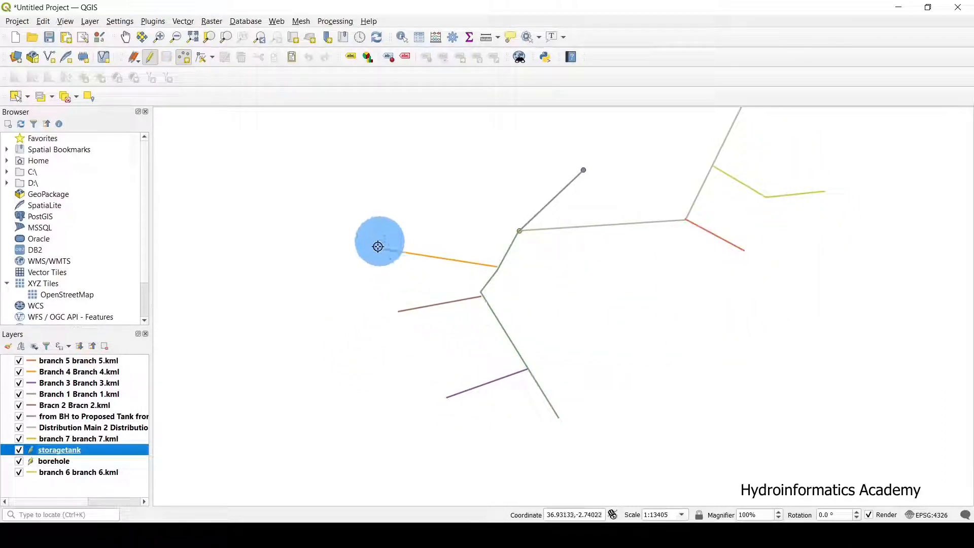
click(50, 58)
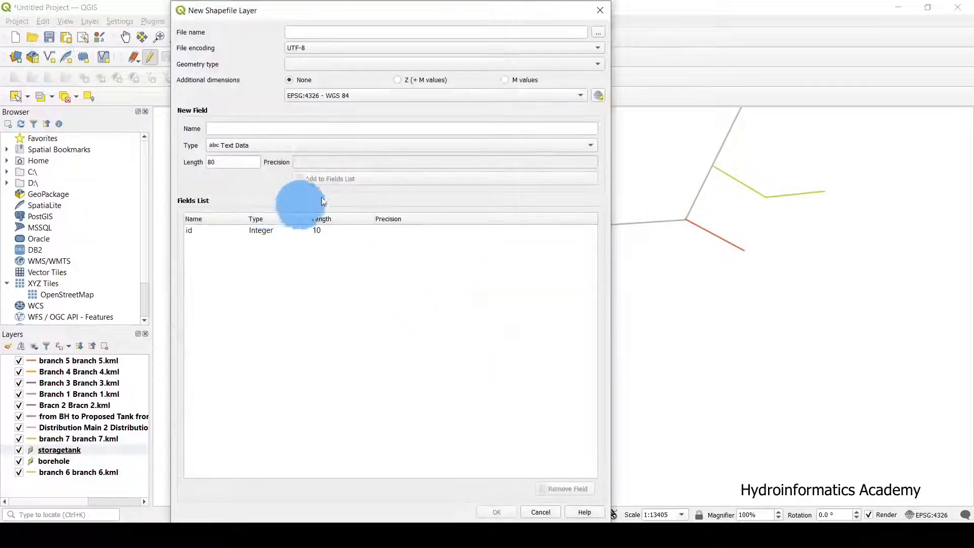
click(600, 31)
text(wa)
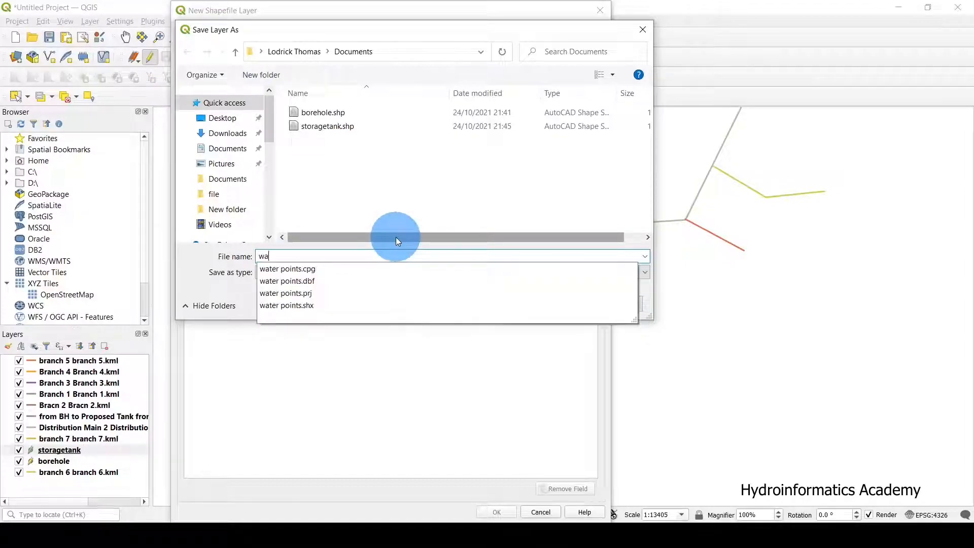
text(terpoint)
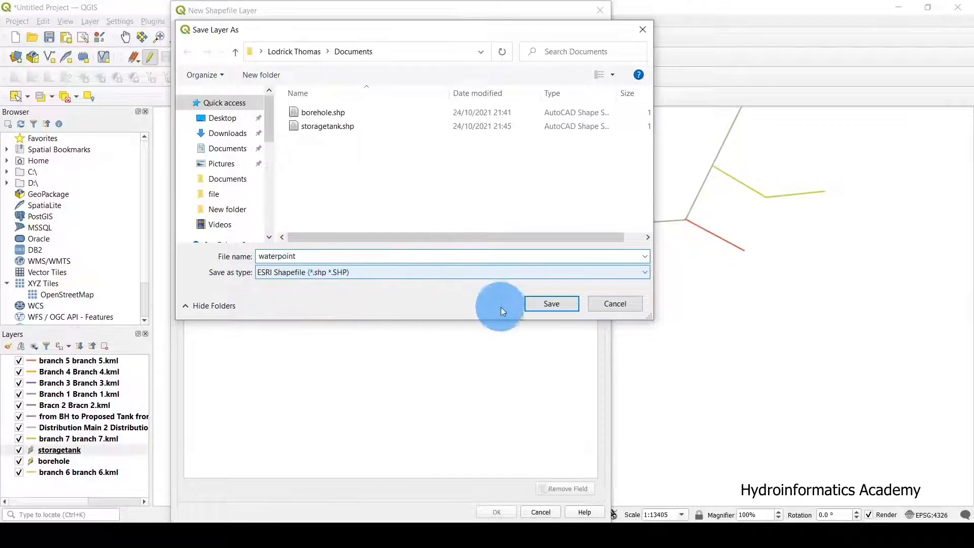
click(551, 304)
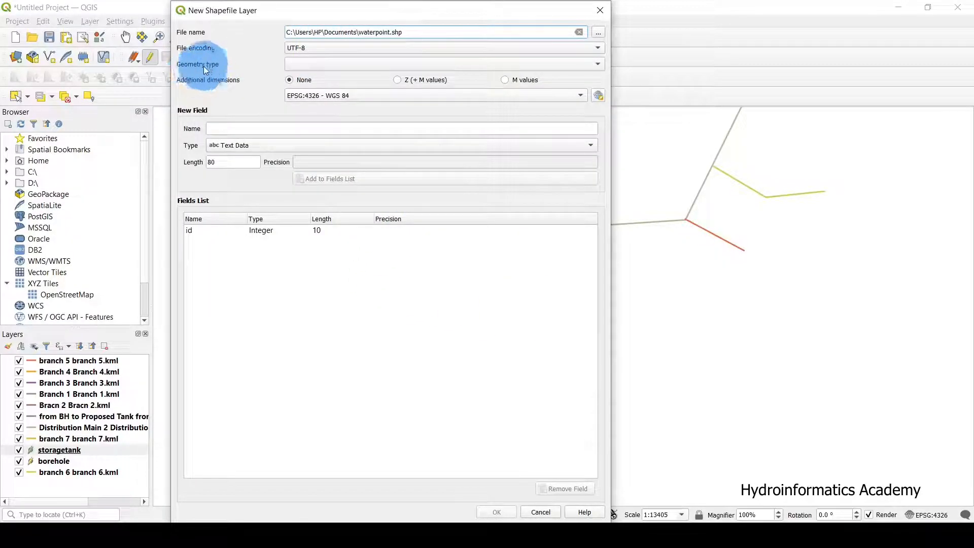
click(300, 64)
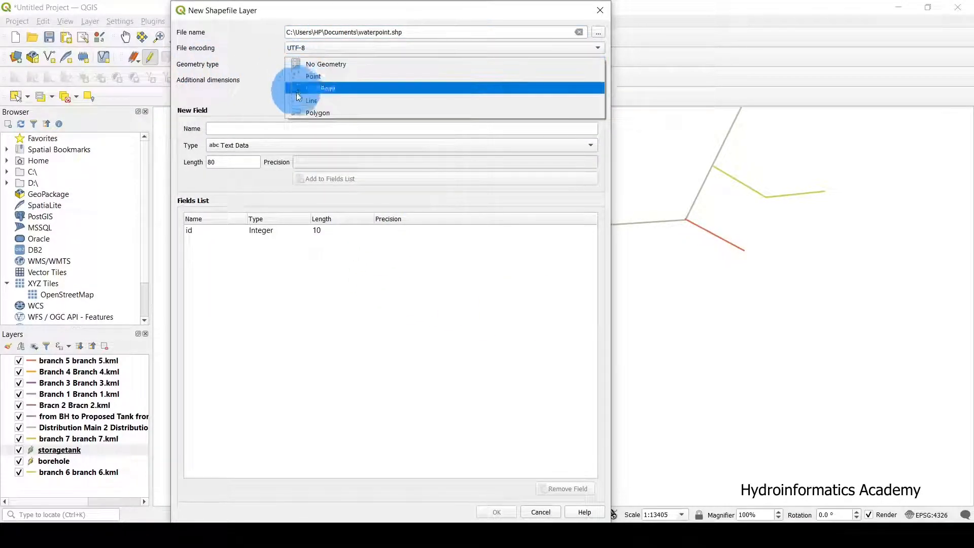
click(329, 76)
Step: Add a Text Data field called name with length 80 to the fields list and create the waterpoint layer
click(221, 128)
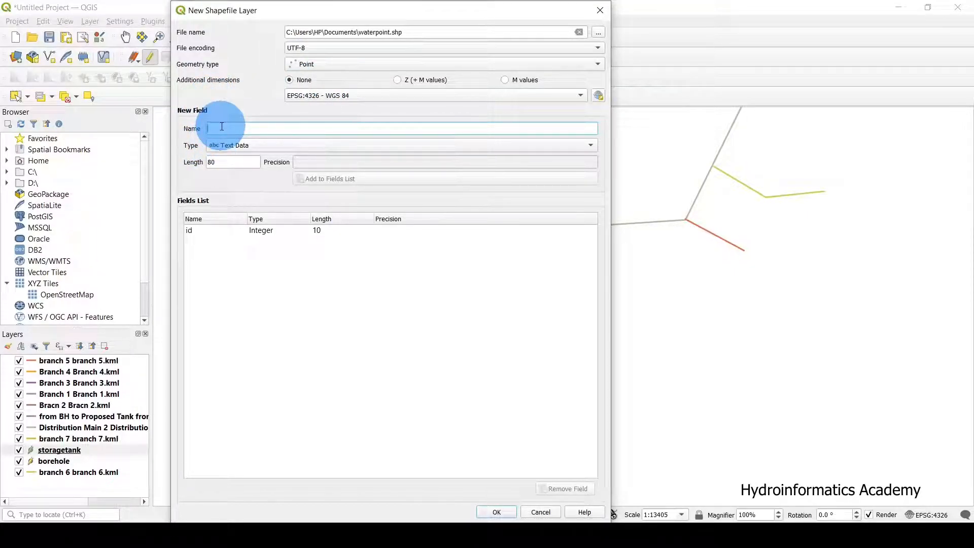
text(name)
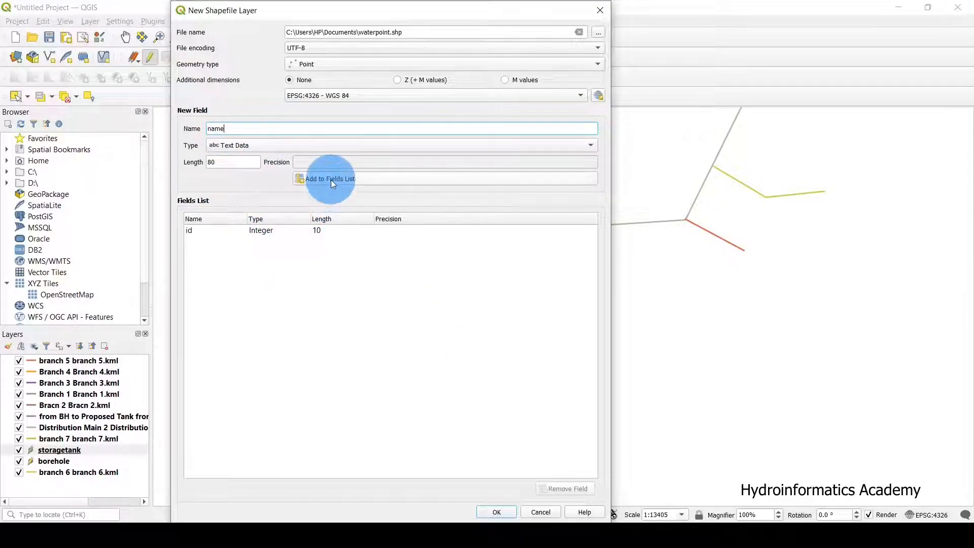
click(344, 180)
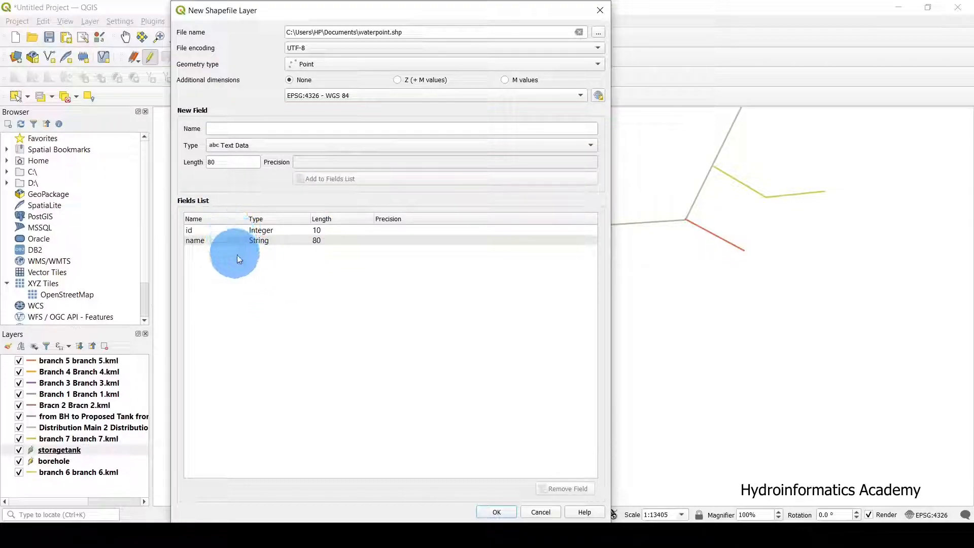
click(197, 230)
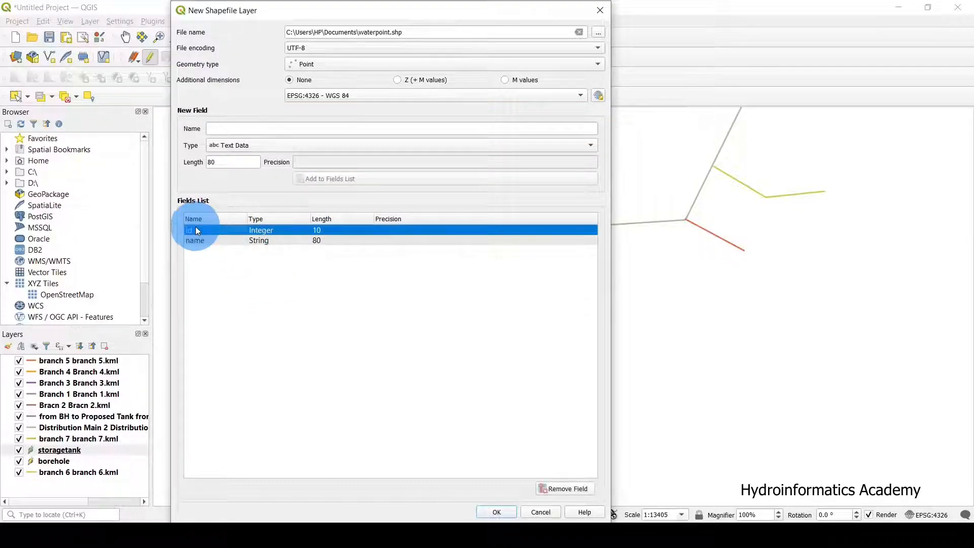
click(496, 512)
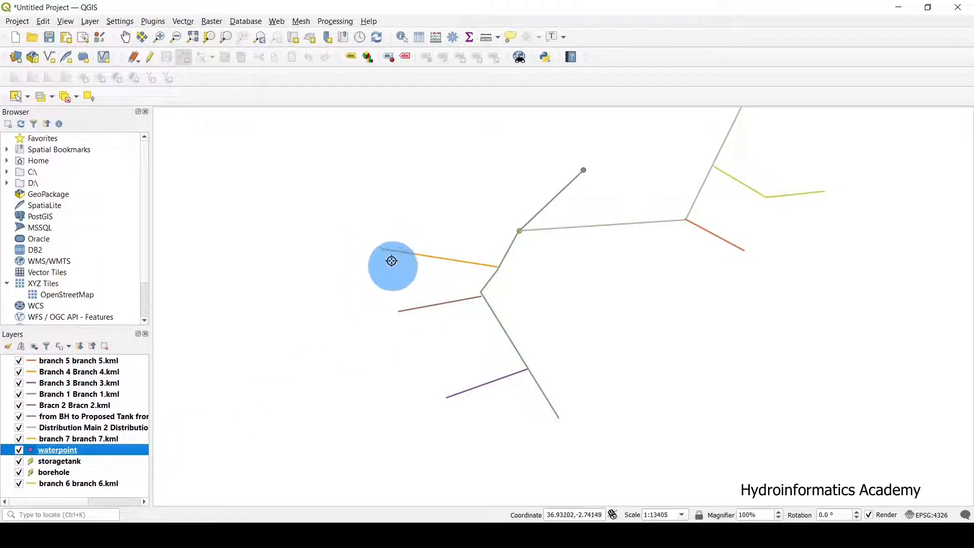
Step: Make the waterpoint layer editable and add a point at the outer end of the orange pipe branch
click(378, 248)
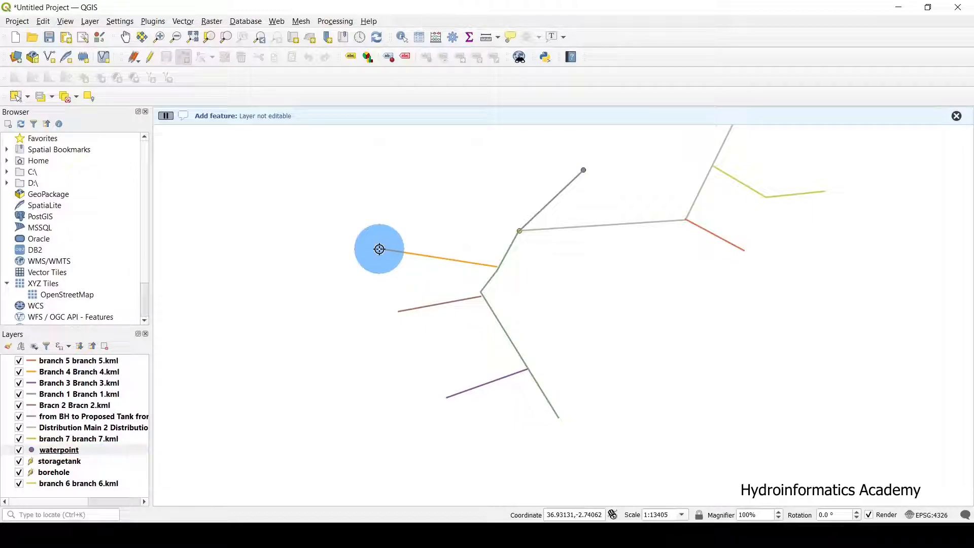
click(102, 452)
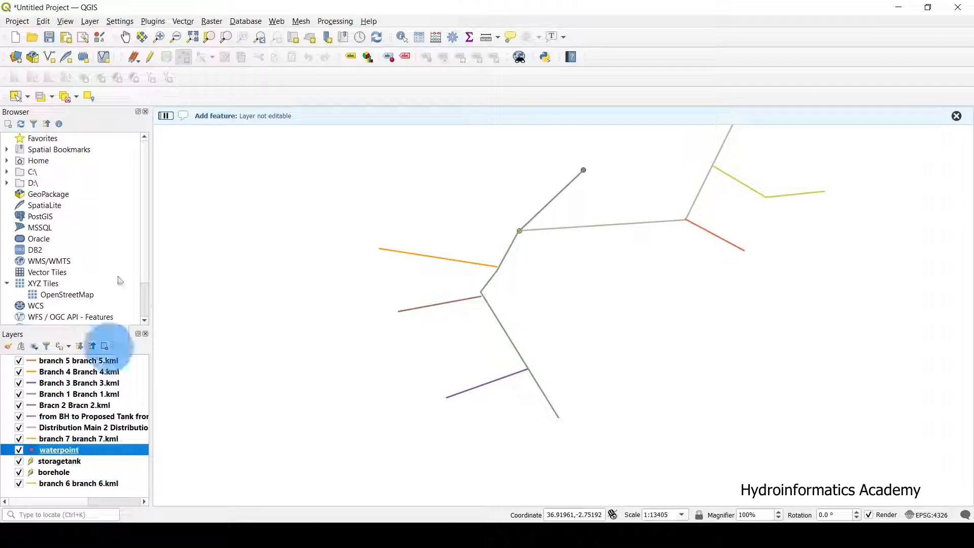
click(149, 59)
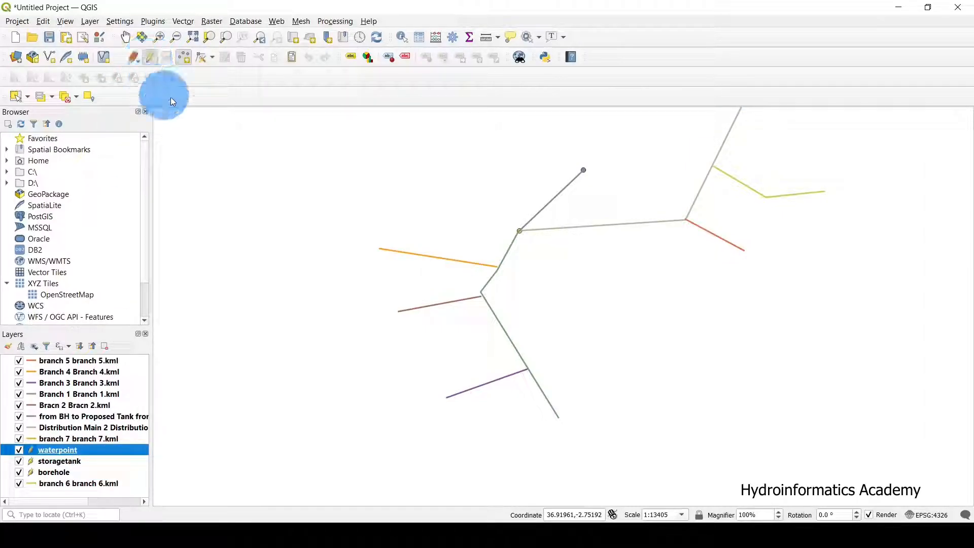
click(185, 58)
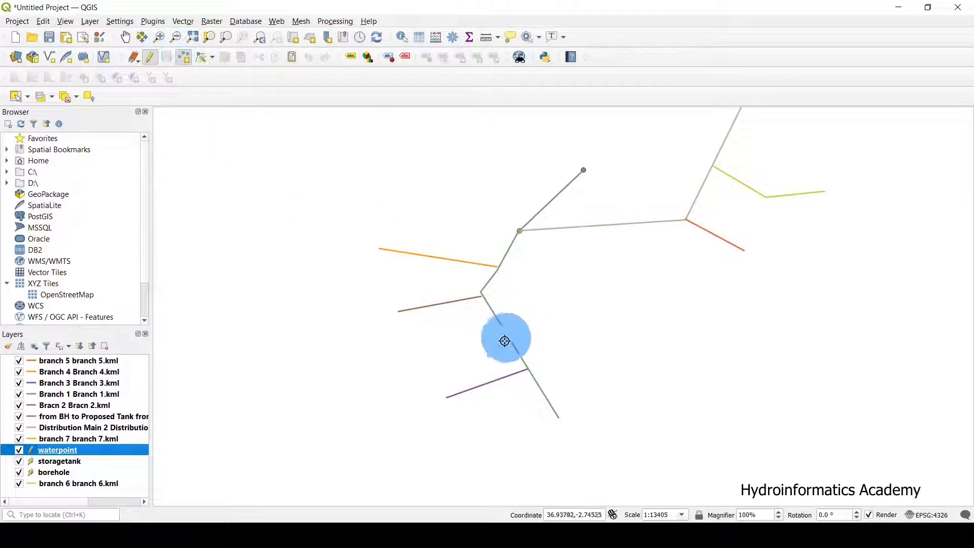
click(379, 248)
Step: Give the new water point id 1 and name wp-1, and accept its attributes
click(441, 192)
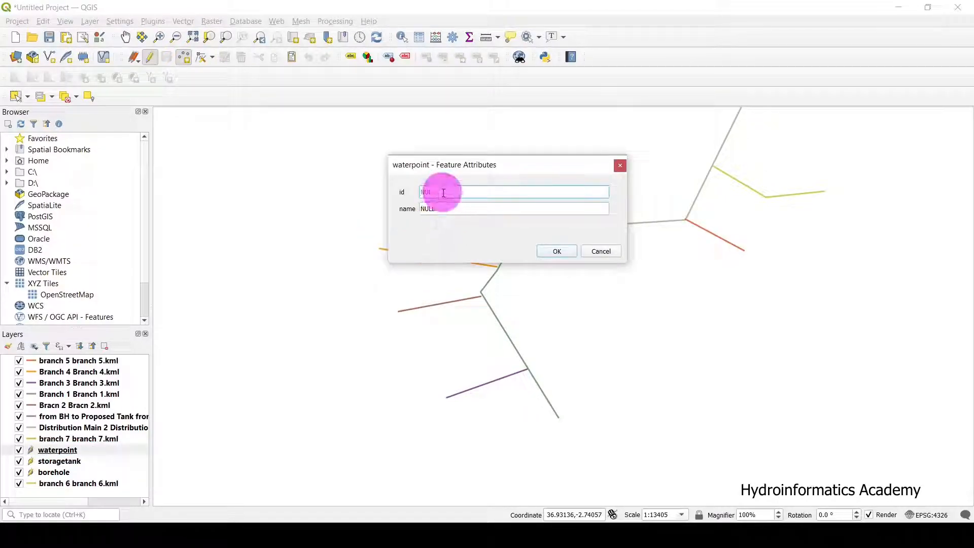
text(1)
key(Tab)
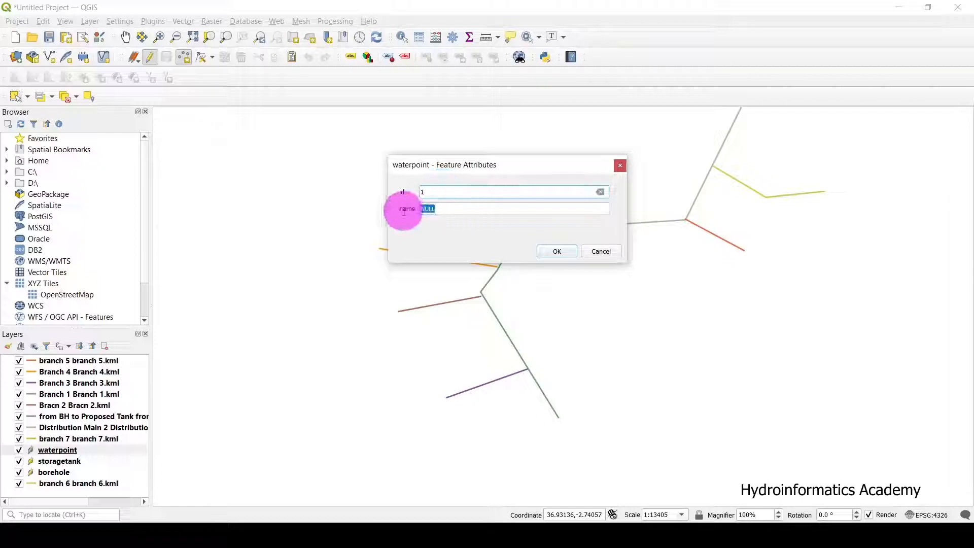
text(w)
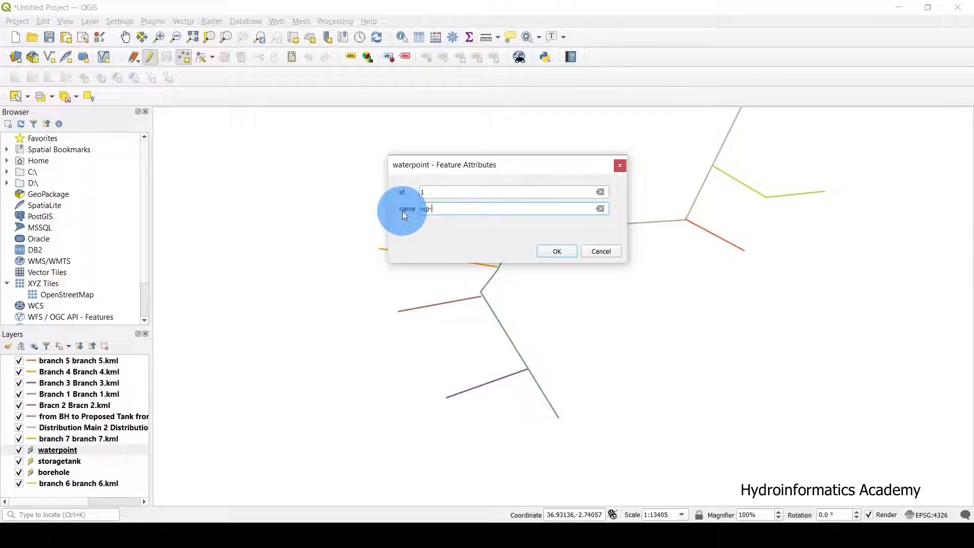
text(p-)
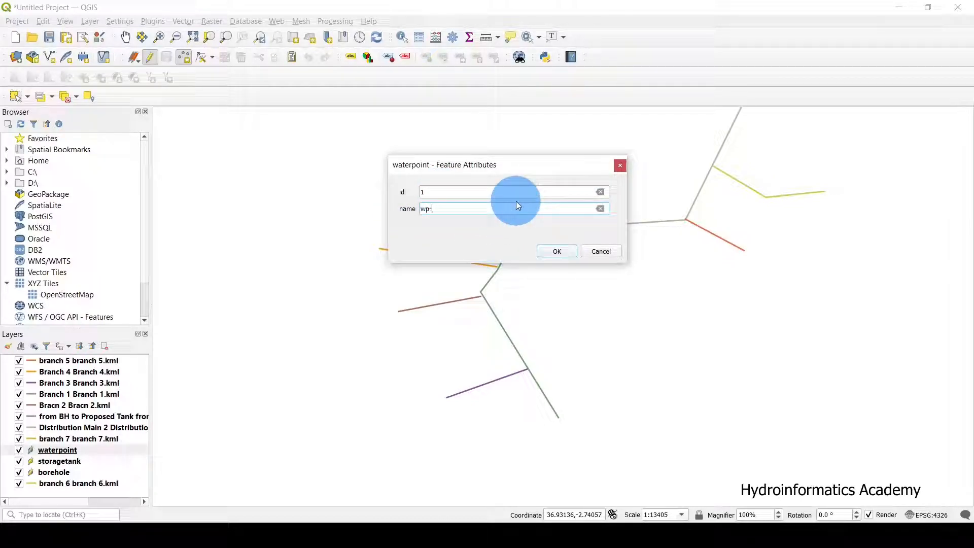
text(1)
drag(452, 205, 368, 209)
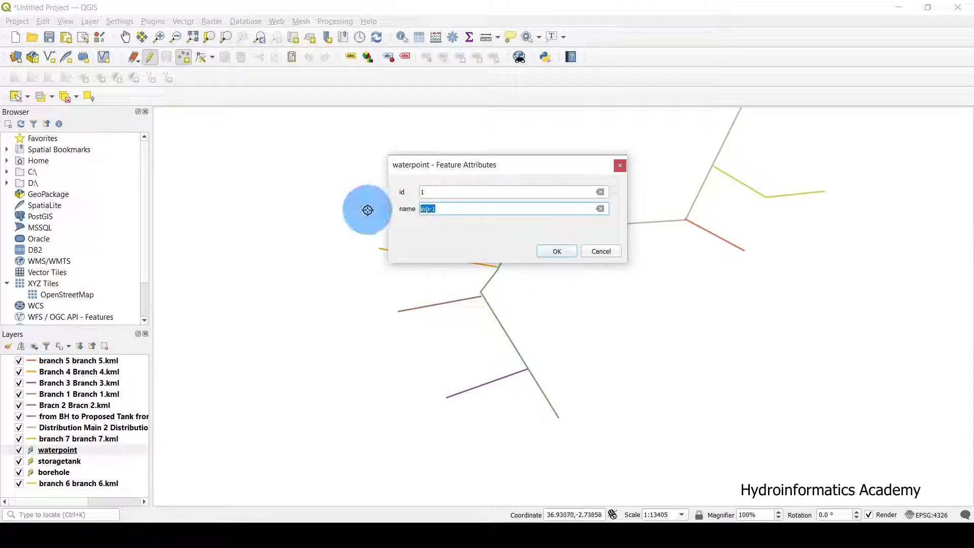
click(557, 251)
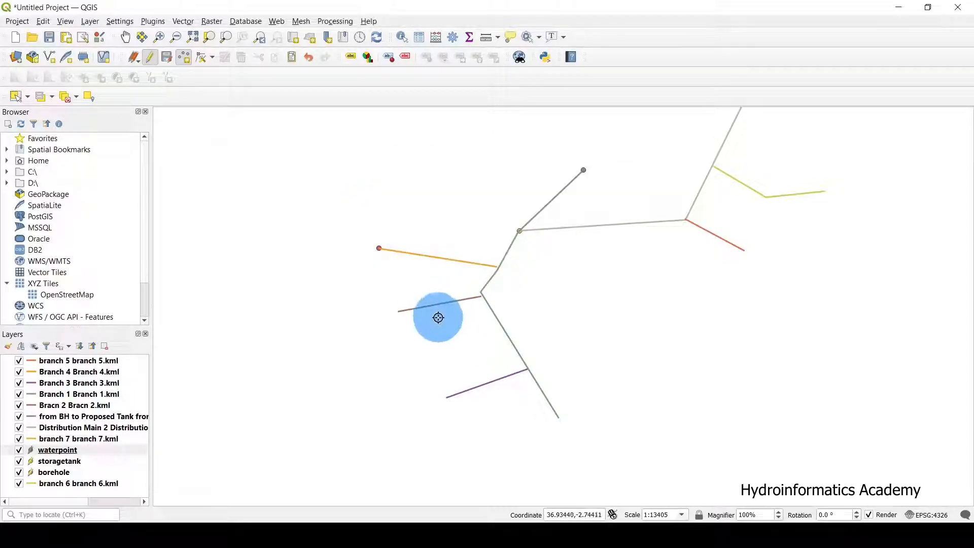
Step: Add a water point at the outer end of the brown branch below the orange one, with id 2 and name wp-2
click(397, 311)
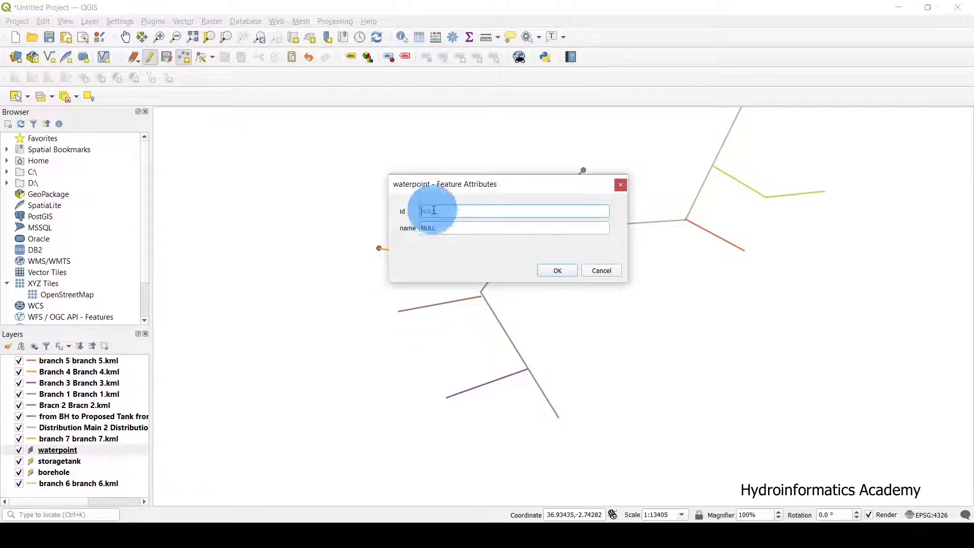
text(2)
click(434, 229)
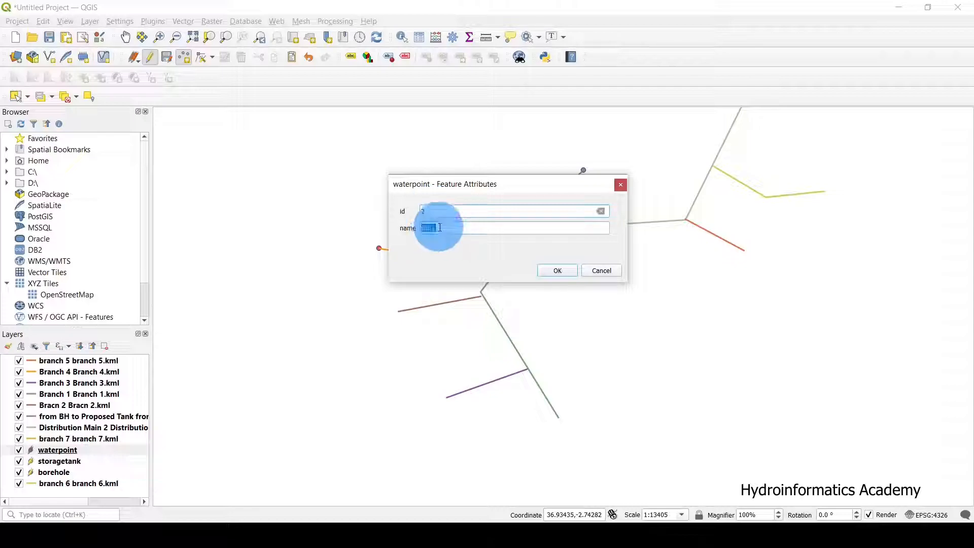
text(wp-1)
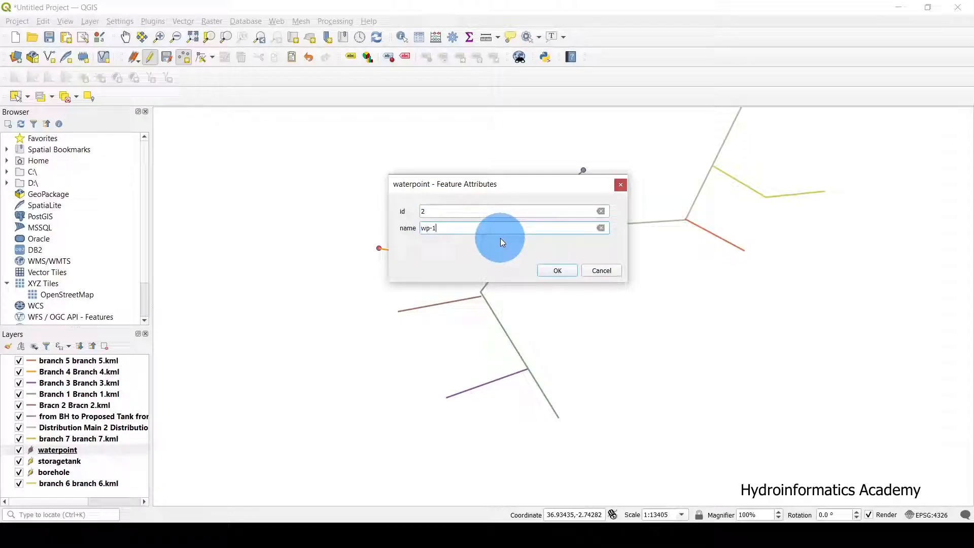
key(BackSpace)
text(2)
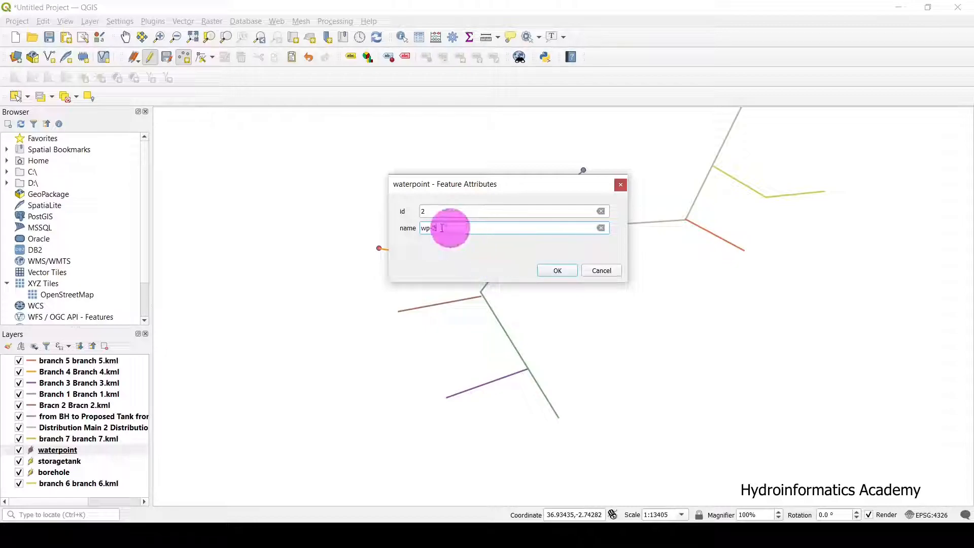
click(559, 270)
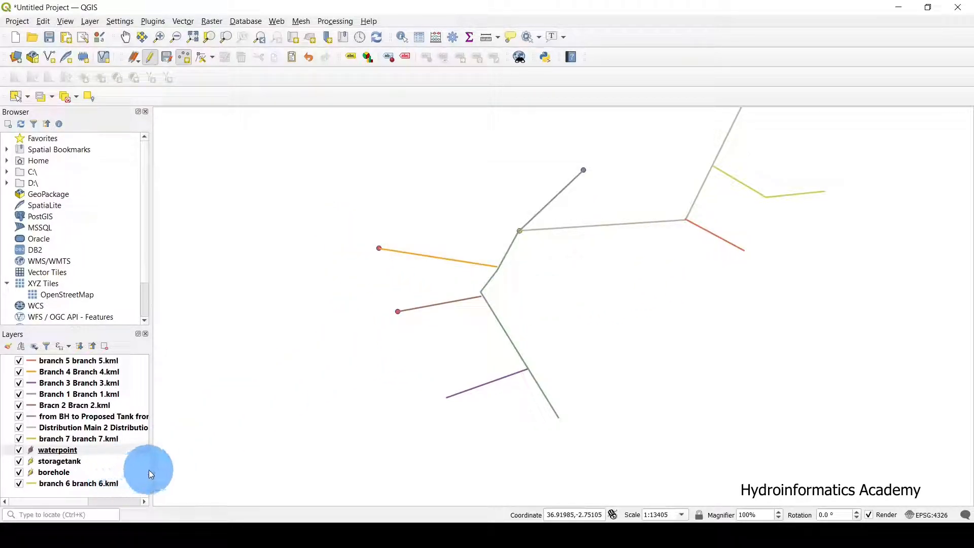
Step: Add another point to the waterpoint layer at the outer end of the purple pipe branch and accept its attributes
click(121, 450)
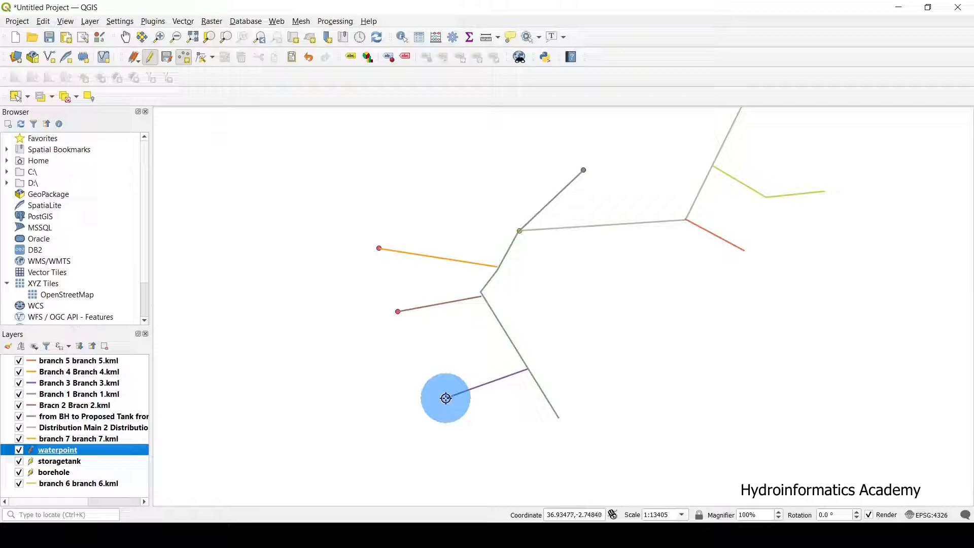
click(446, 398)
key(Return)
Step: Add water points at the outer ends of the red and yellow-green pipe branches, accepting each one's attributes
scroll(490, 388, down, 1)
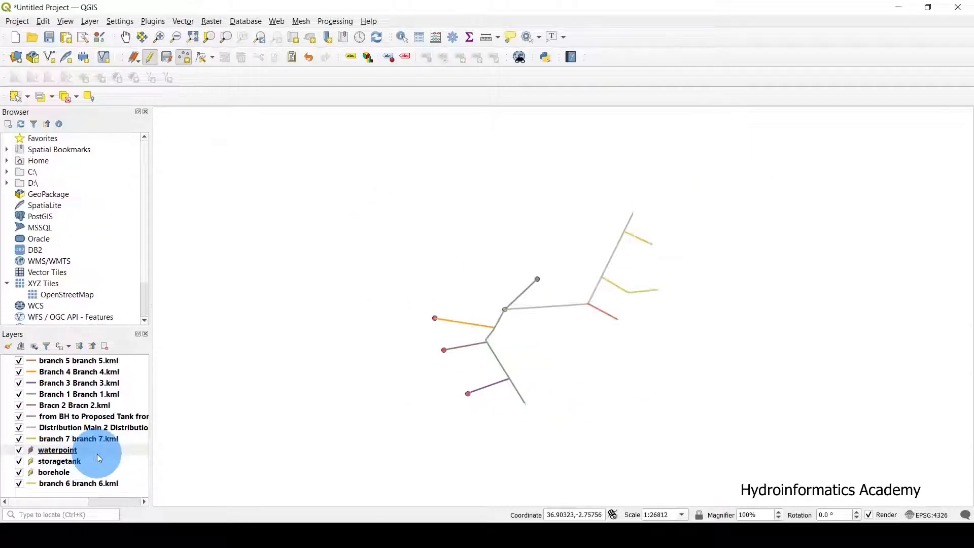
scroll(613, 316, up, 3)
click(613, 316)
text(wat 6)
key(Return)
scroll(629, 330, up, 1)
click(629, 330)
key(Return)
Step: Add a water point at the outer end of the short golden-yellow branch and accept its attributes
scroll(652, 285, down, 3)
scroll(598, 276, up, 2)
click(434, 289)
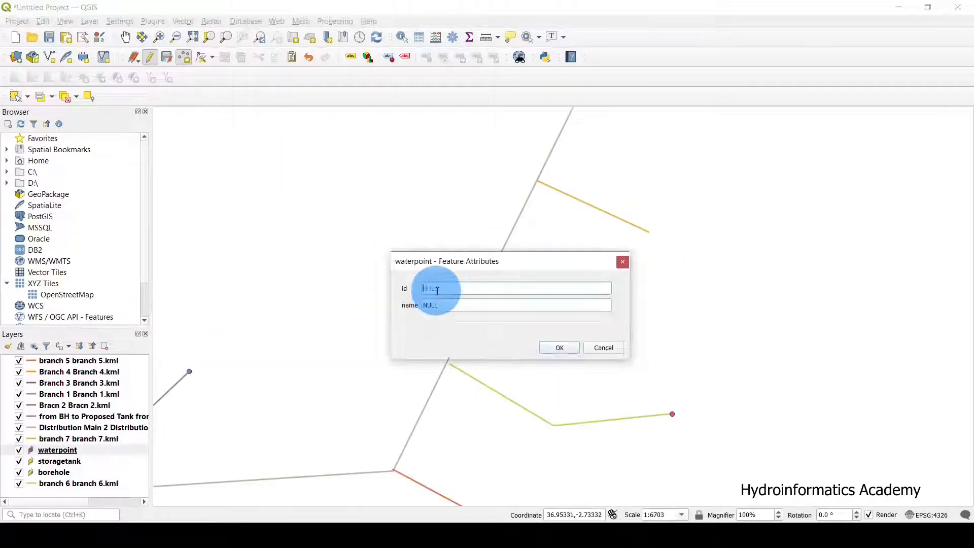
key(Return)
Step: Add a water point with id 8 at the upper end of the grey distribution main and accept its attributes
scroll(546, 383, down, 1)
scroll(571, 284, up, 2)
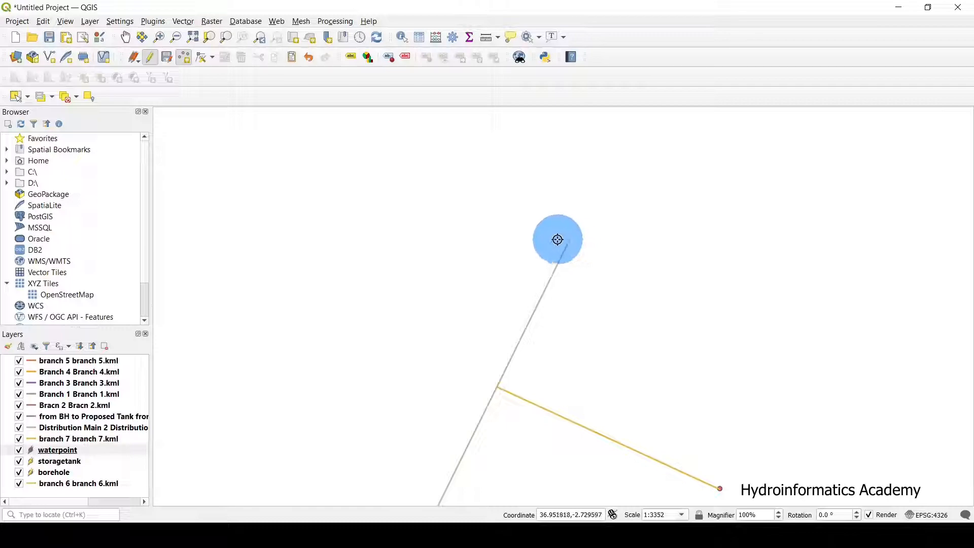
click(439, 311)
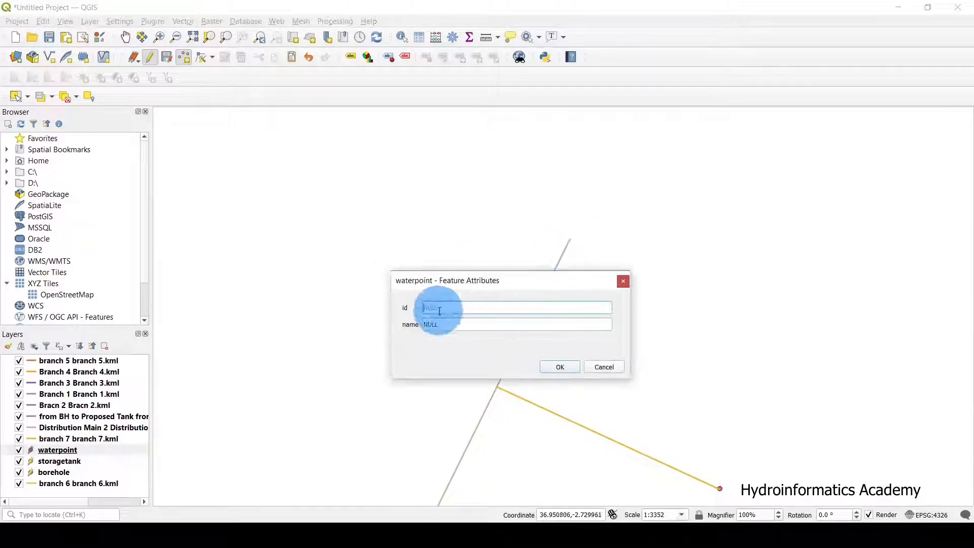
text(8)
key(Tab)
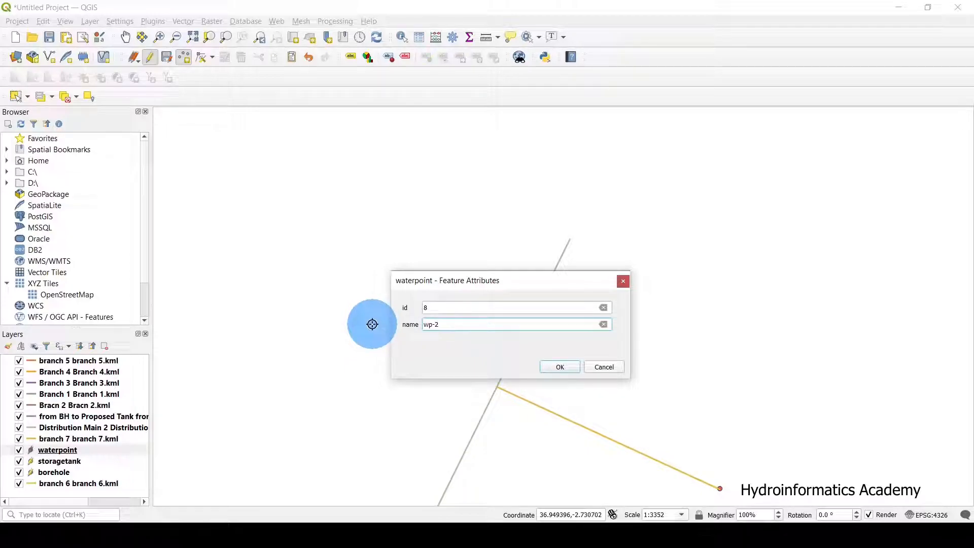
click(558, 366)
scroll(613, 157, down, 2)
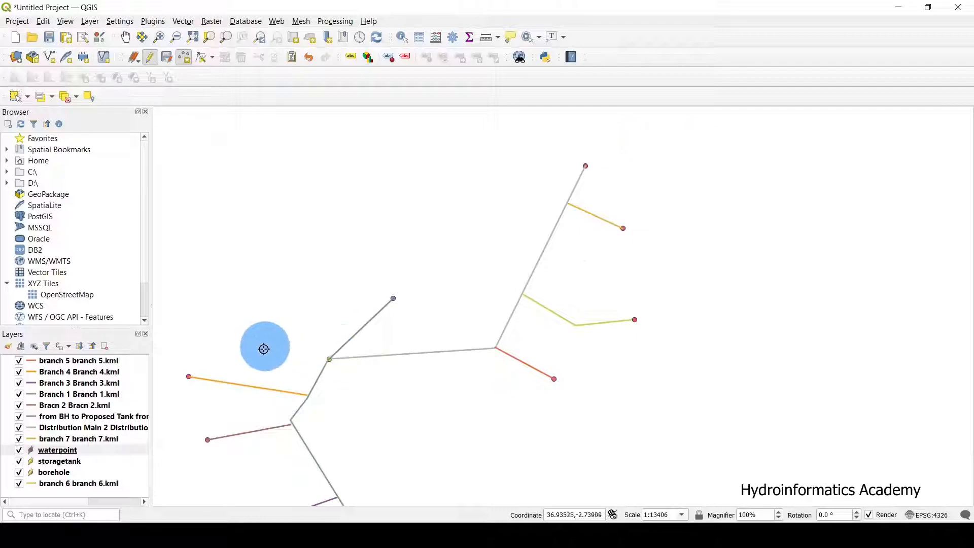
Step: Hide and show the waterpoint layer again to check the water points across the whole pipe network
scroll(391, 241, down, 1)
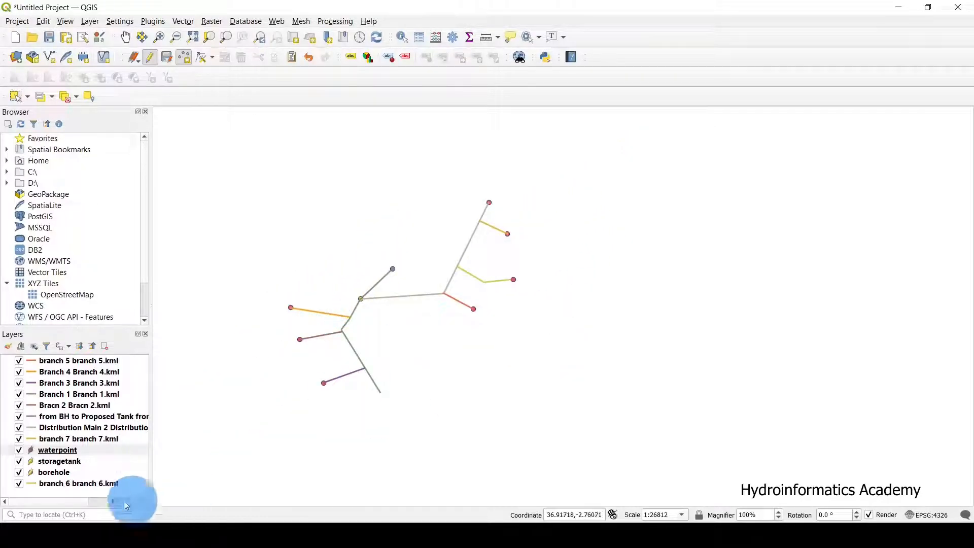
click(90, 451)
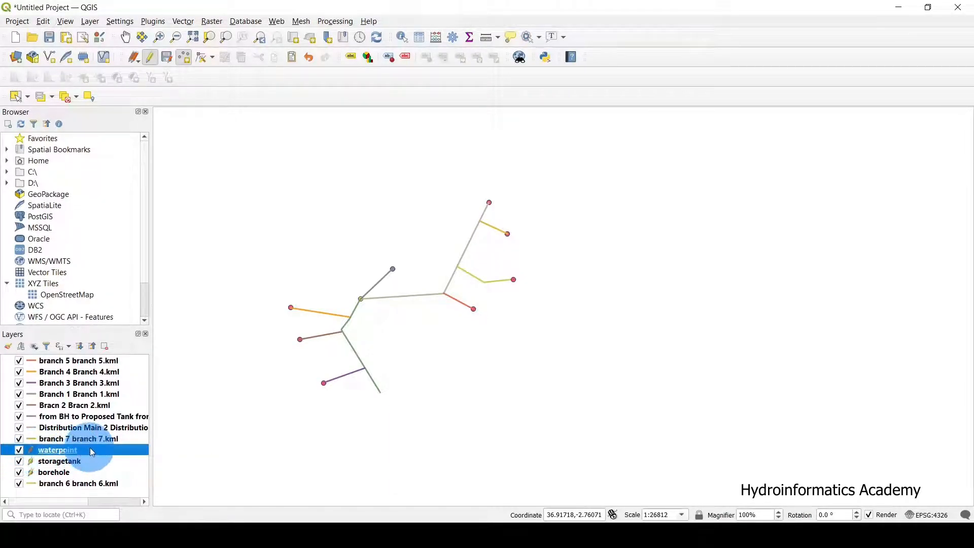
click(20, 450)
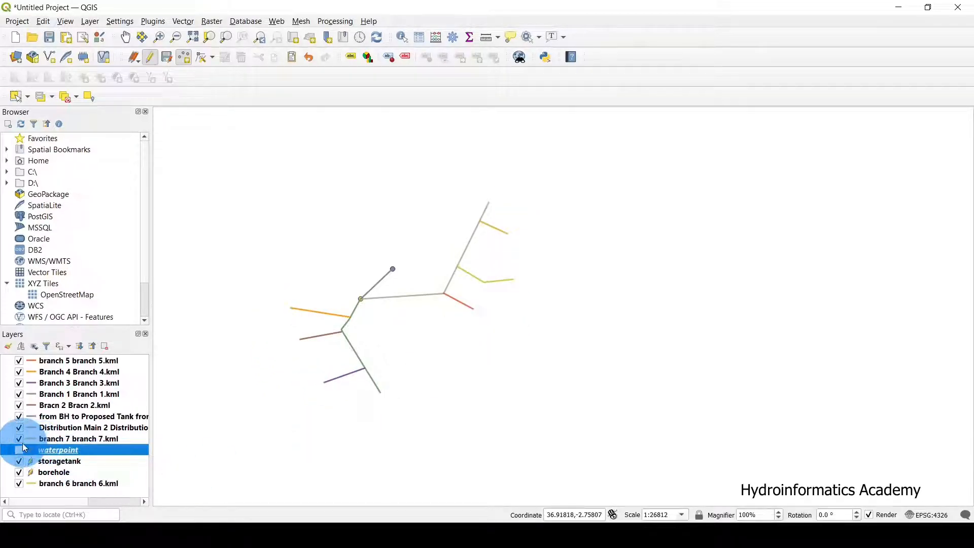
click(21, 451)
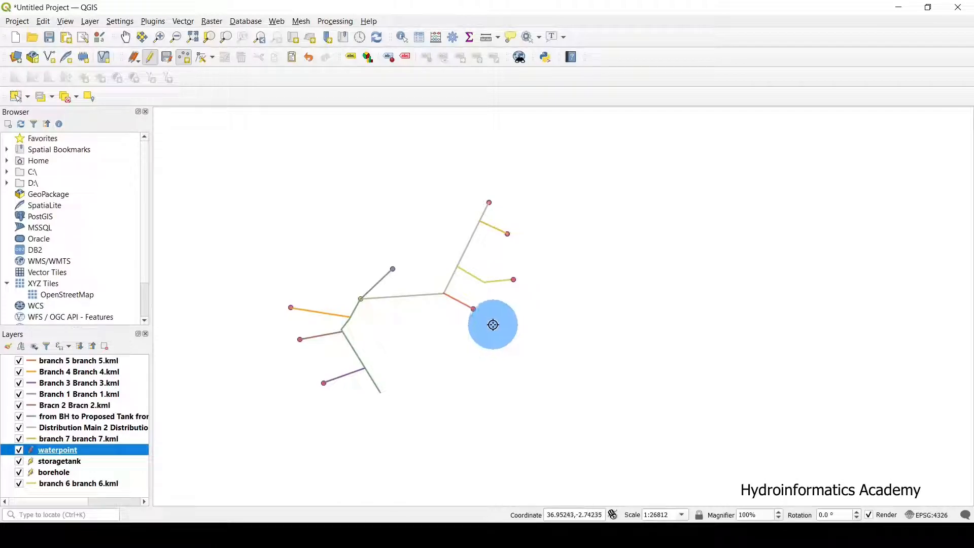
scroll(319, 333, up, 1)
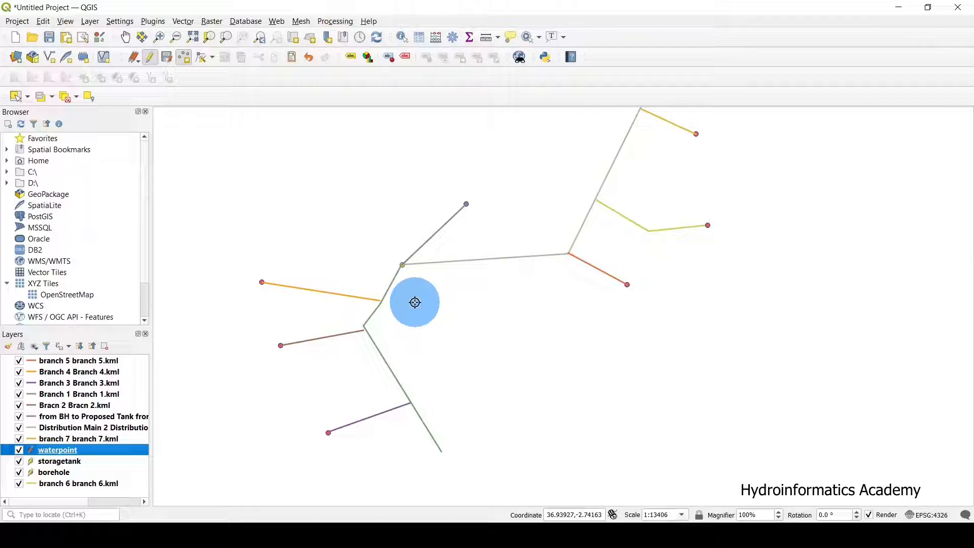
scroll(380, 339, down, 1)
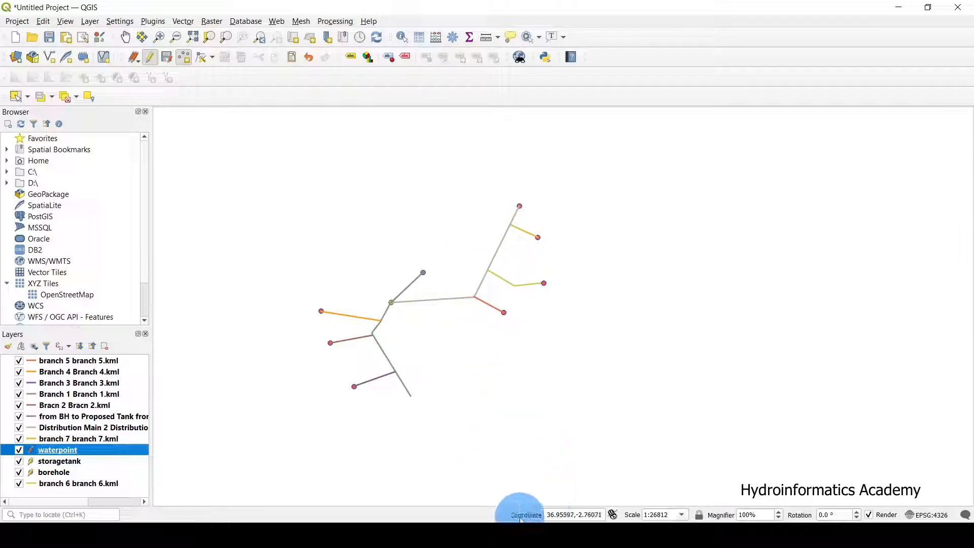
Step: Switch to Google Earth Pro and delete the CT placemark from the saved places
click(516, 535)
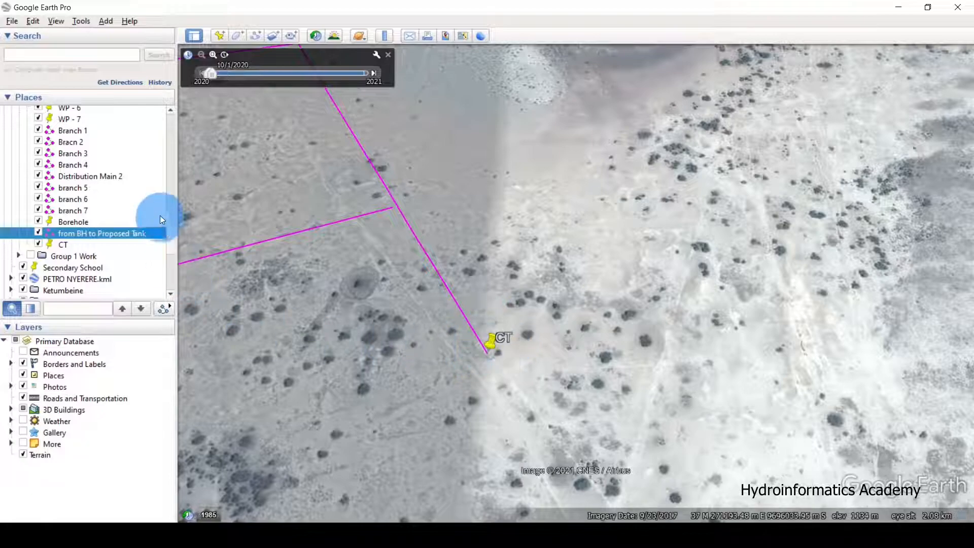
click(39, 245)
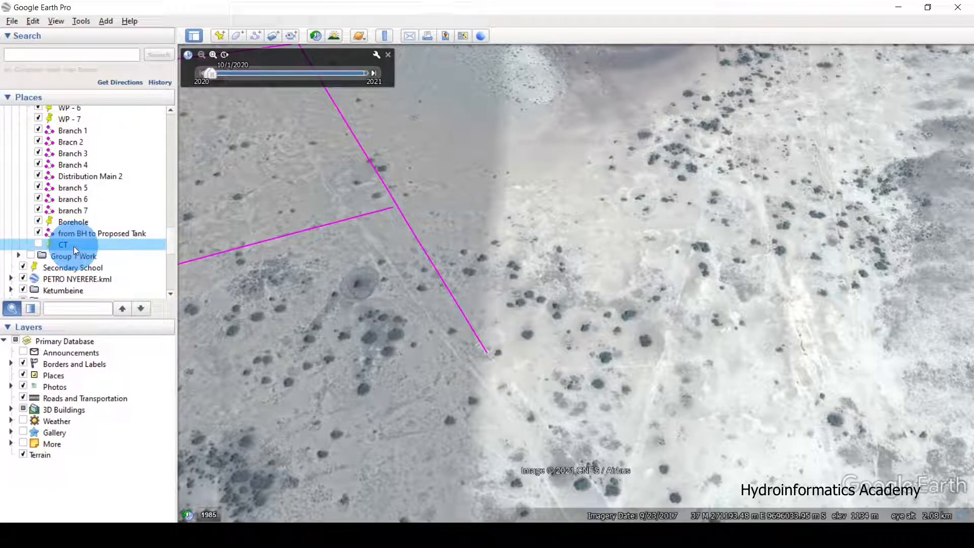
key(Delete)
Step: Add a new placemark named CT at the lower end of the magenta pipeline
click(501, 285)
double_click(347, 283)
click(220, 33)
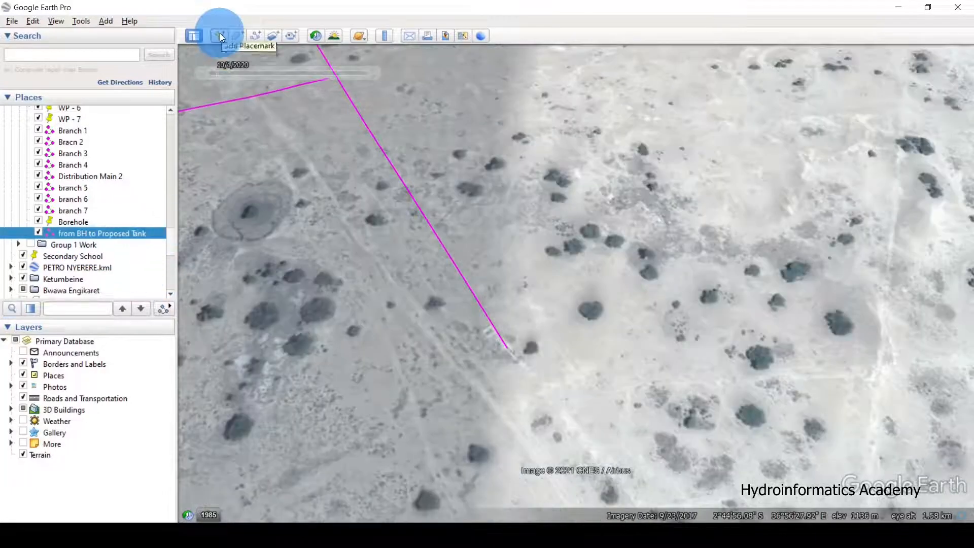
click(584, 270)
drag(586, 272, 513, 357)
drag(120, 137, 19, 151)
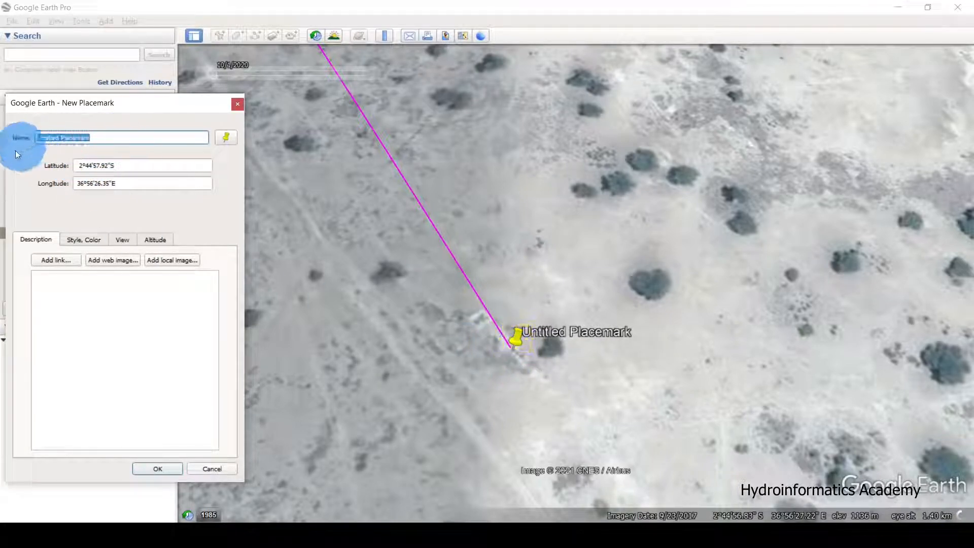
drag(105, 106, 299, 108)
drag(371, 141, 187, 143)
text(CT)
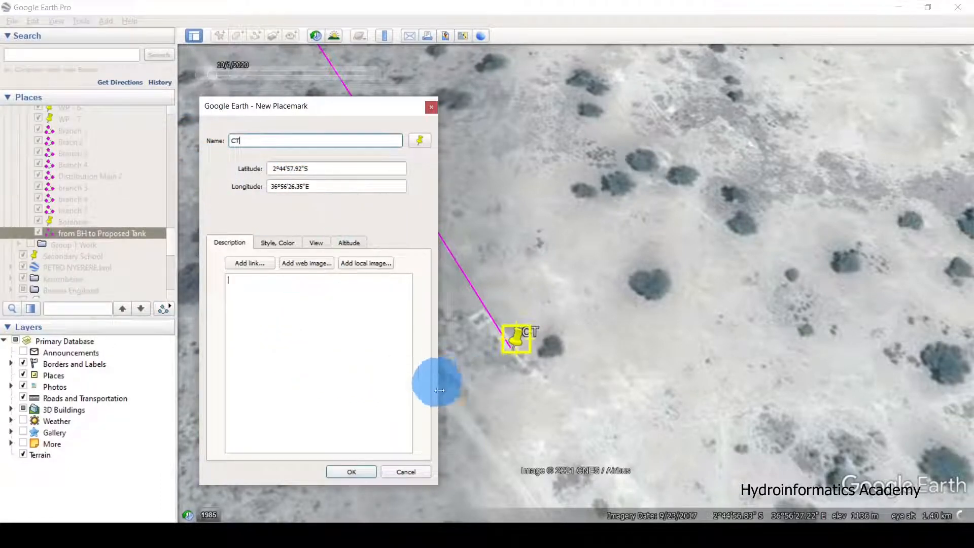
click(352, 471)
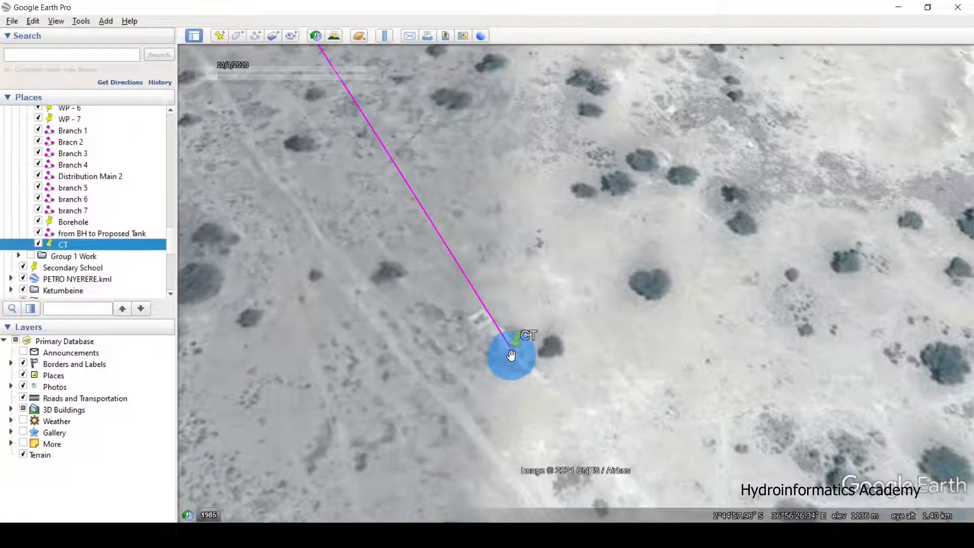
Step: Edit the CT placemark's position so its pin sits exactly on the pipeline's end point
scroll(509, 352, up, 1)
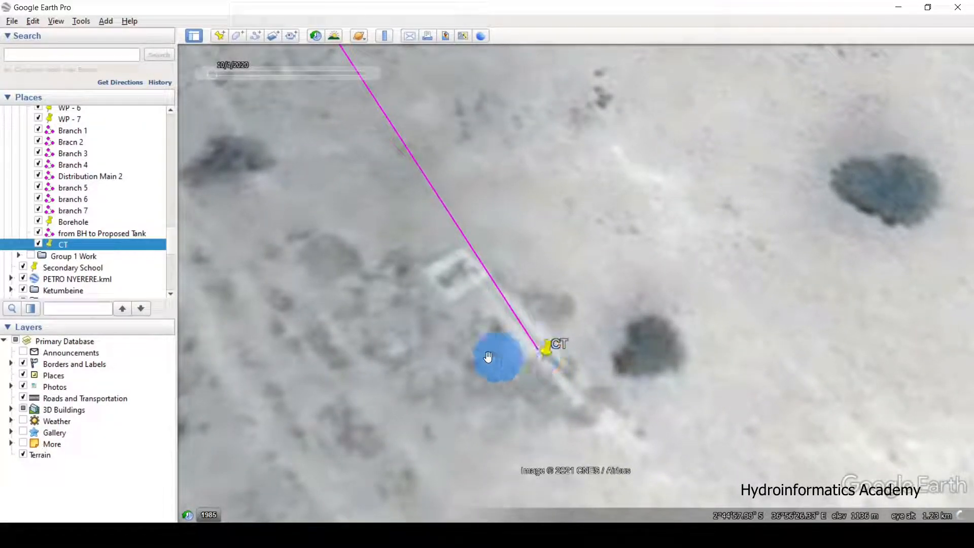
right_click(83, 248)
click(142, 423)
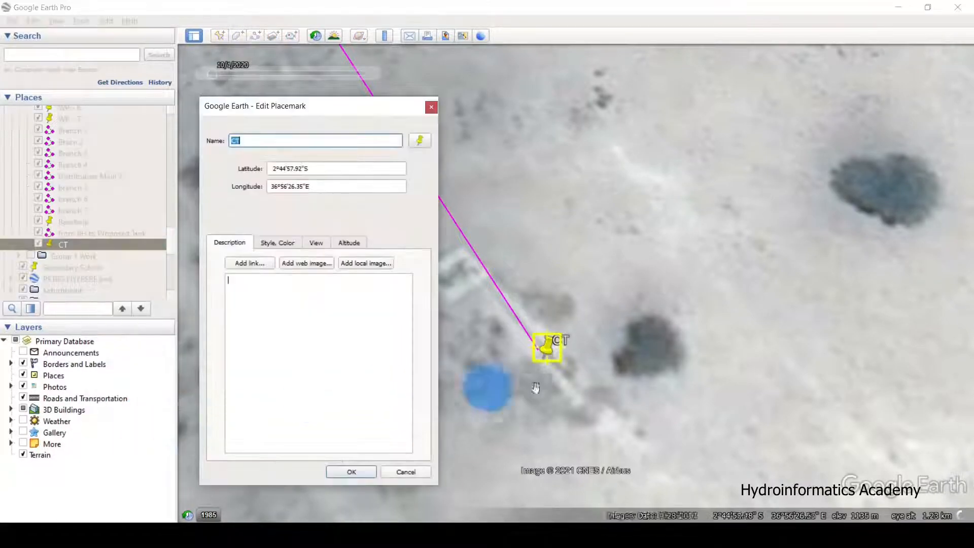
drag(535, 350, 539, 349)
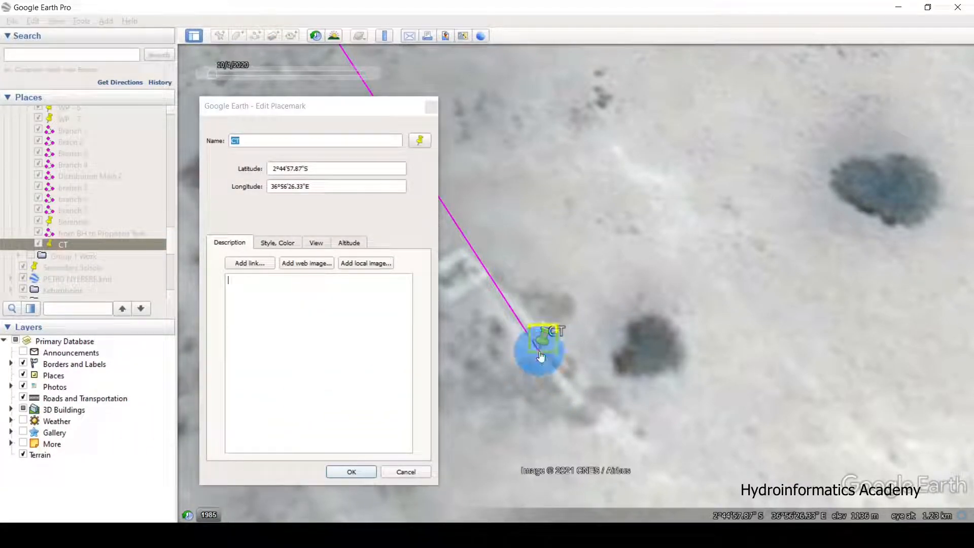
click(234, 140)
click(351, 471)
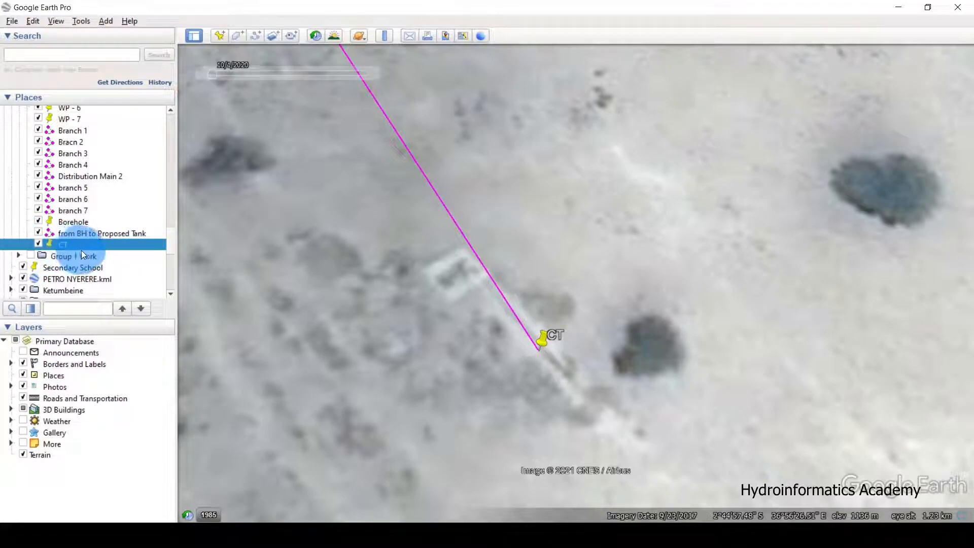
Step: Save the CT placemark as a KML file named CTPOINT in the Desktop's file\New folder
right_click(105, 246)
click(156, 329)
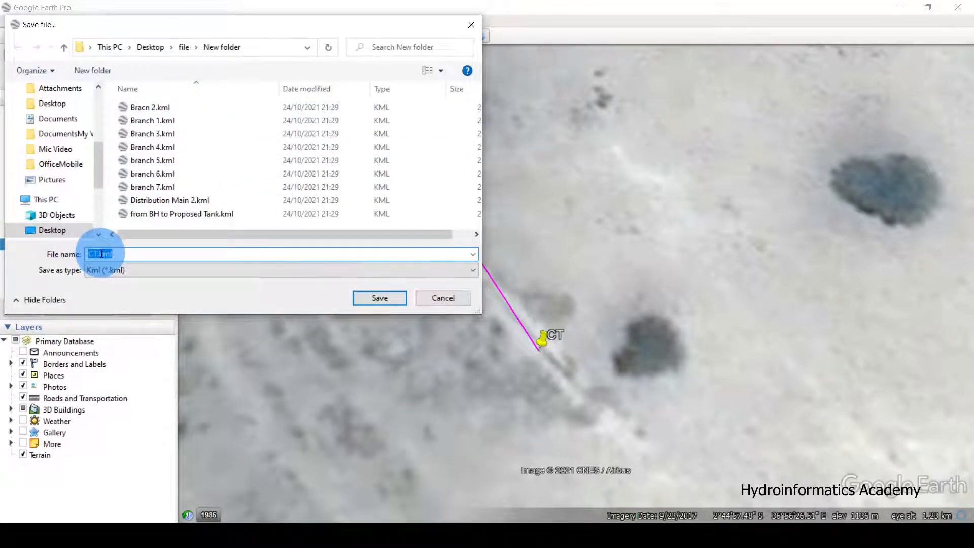
text(CTPOINT)
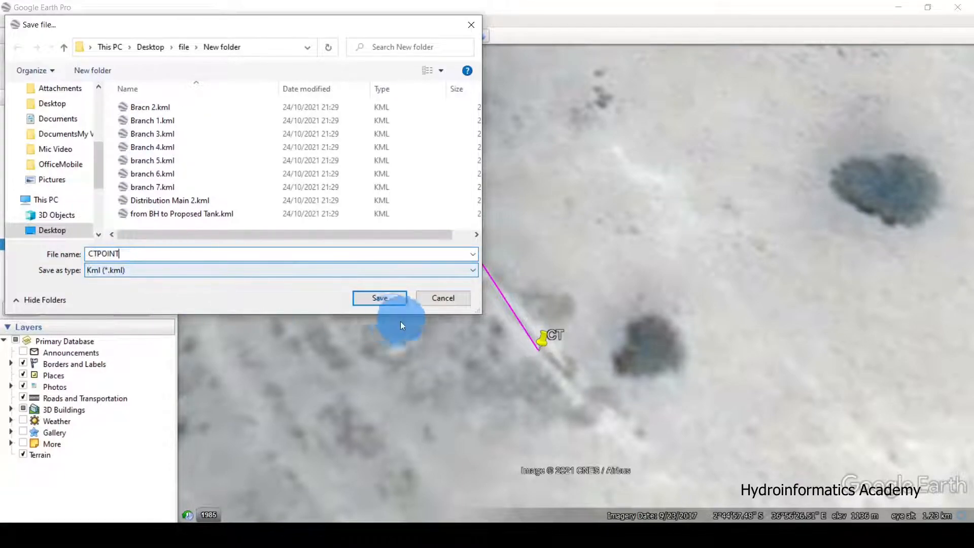
click(385, 299)
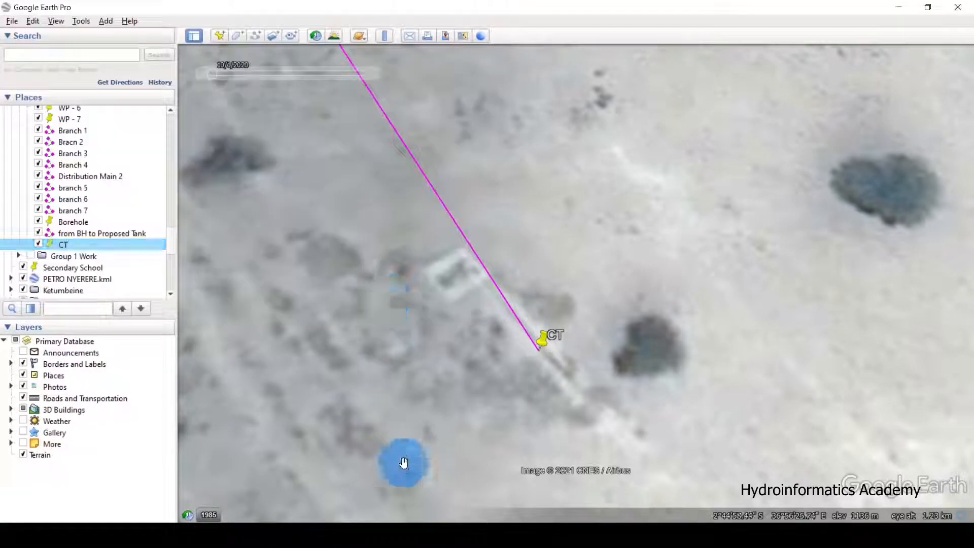
Step: Switch to QGIS and add CTPOINT.kml from New folder in File Explorer to the map as a layer
click(898, 7)
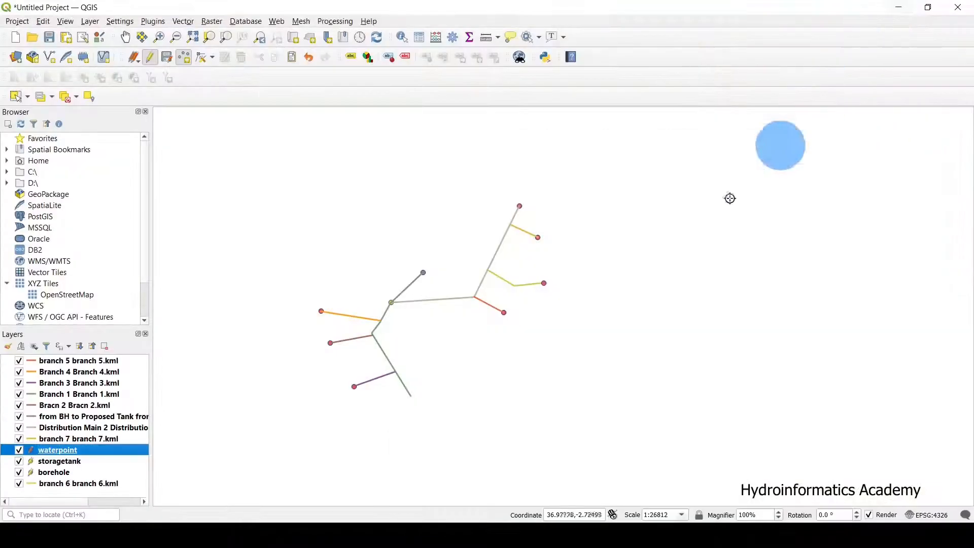
click(344, 518)
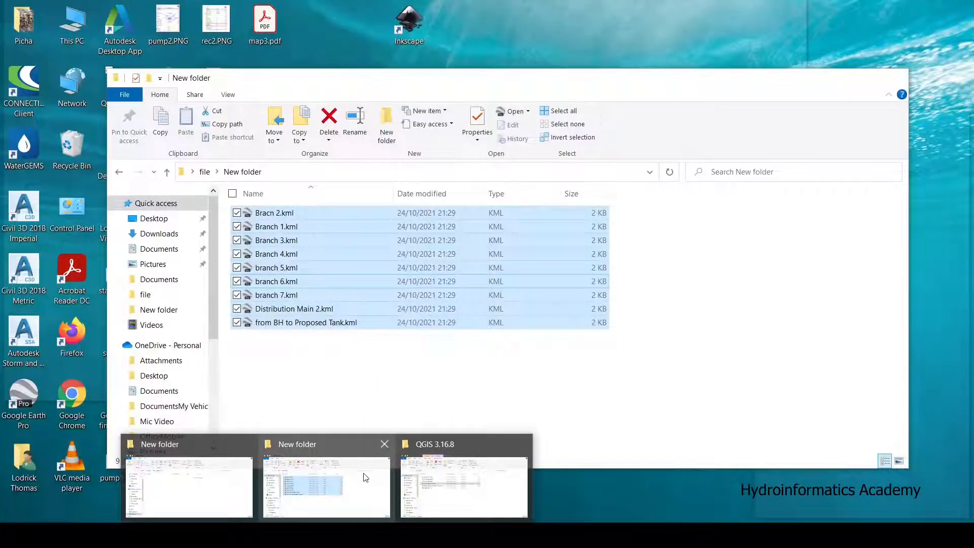
click(363, 477)
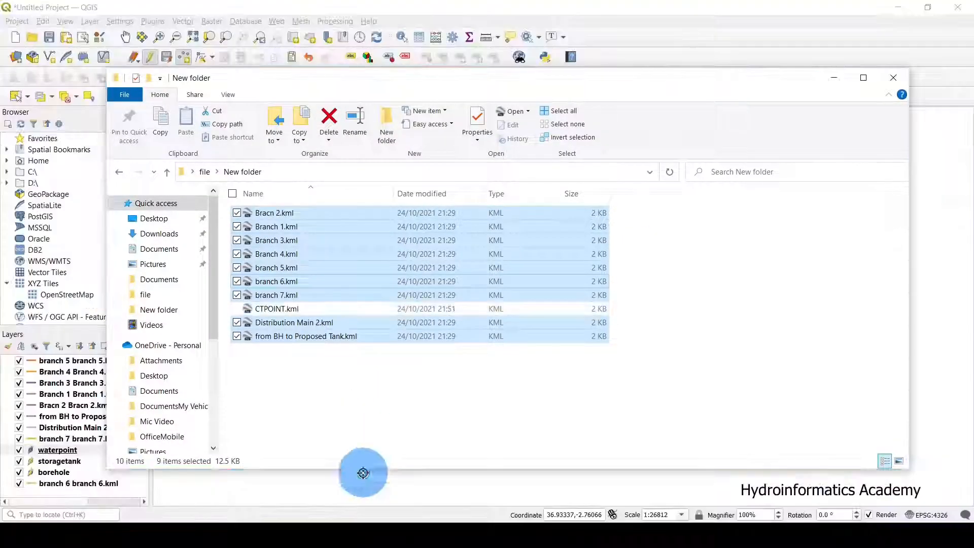
click(285, 309)
drag(440, 86, 883, 72)
drag(756, 70, 850, 31)
click(821, 258)
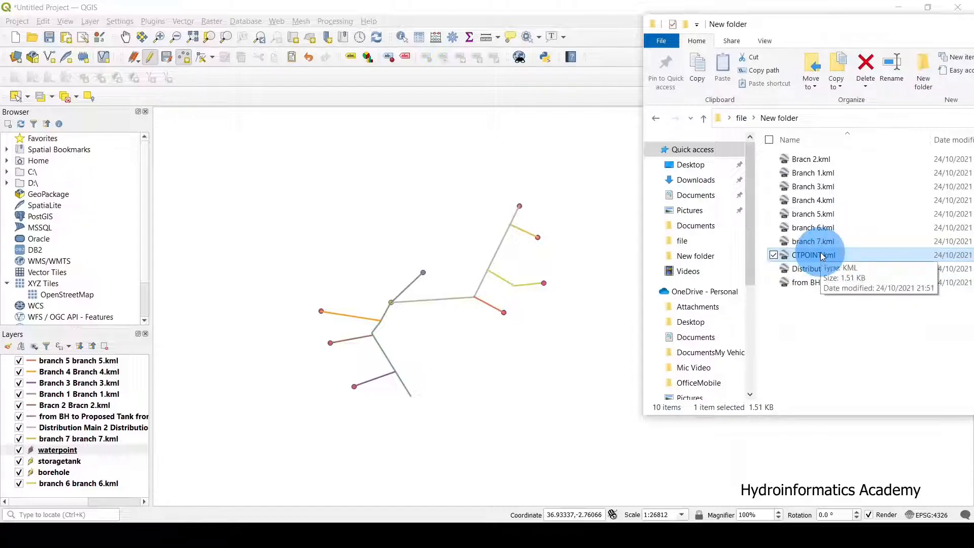
drag(841, 254, 396, 330)
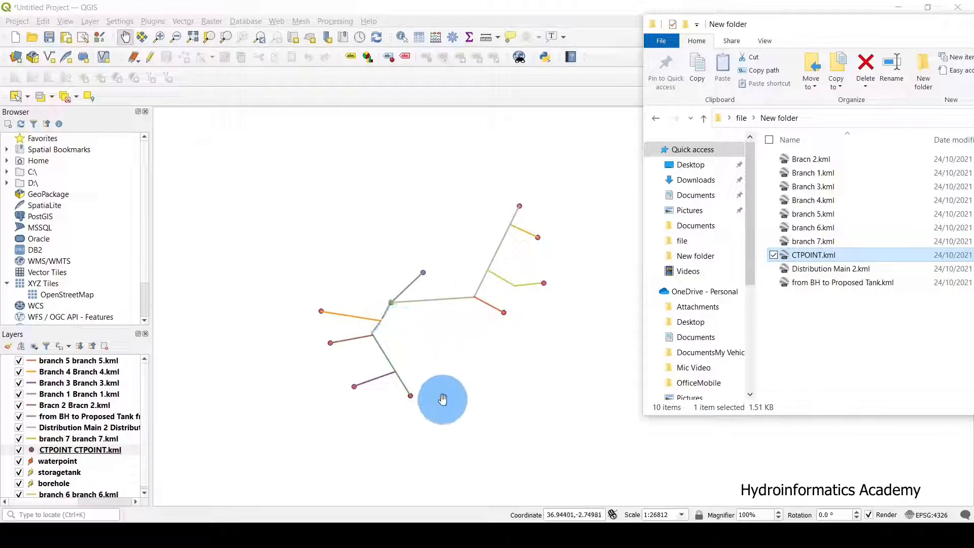
scroll(405, 401, up, 2)
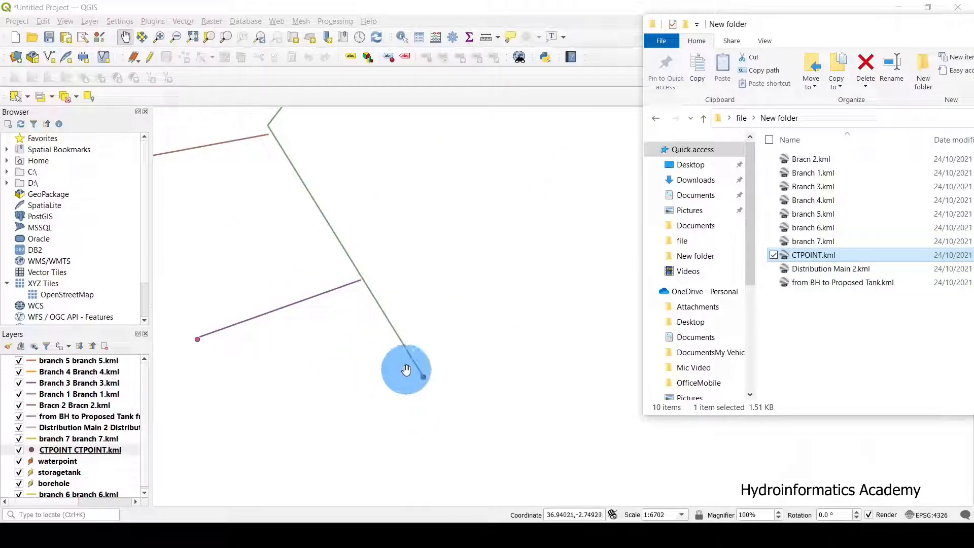
click(848, 31)
drag(848, 31, 782, 137)
click(782, 133)
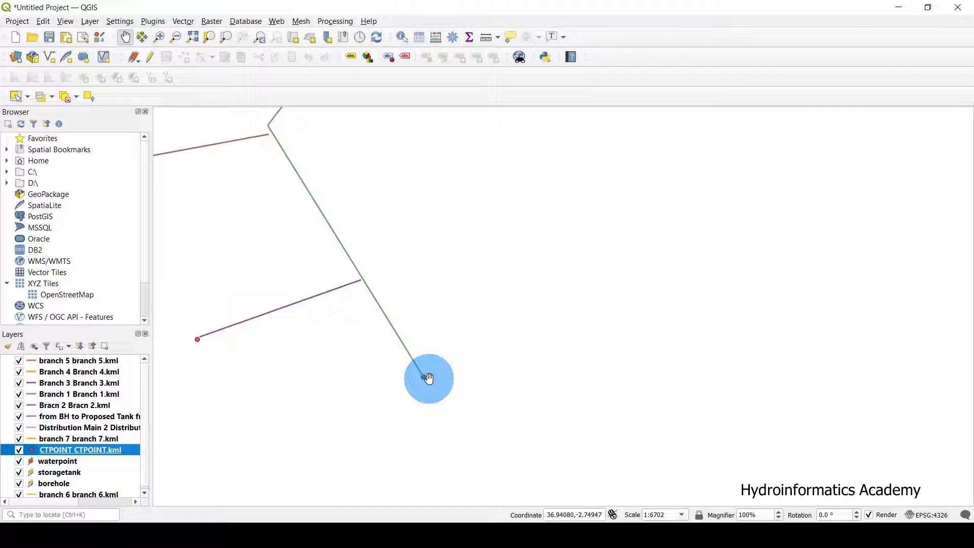
Step: Examine the pipeline network on the map, checking the CT point, borehole, storage tank and water points at the line ends
scroll(428, 378, down, 3)
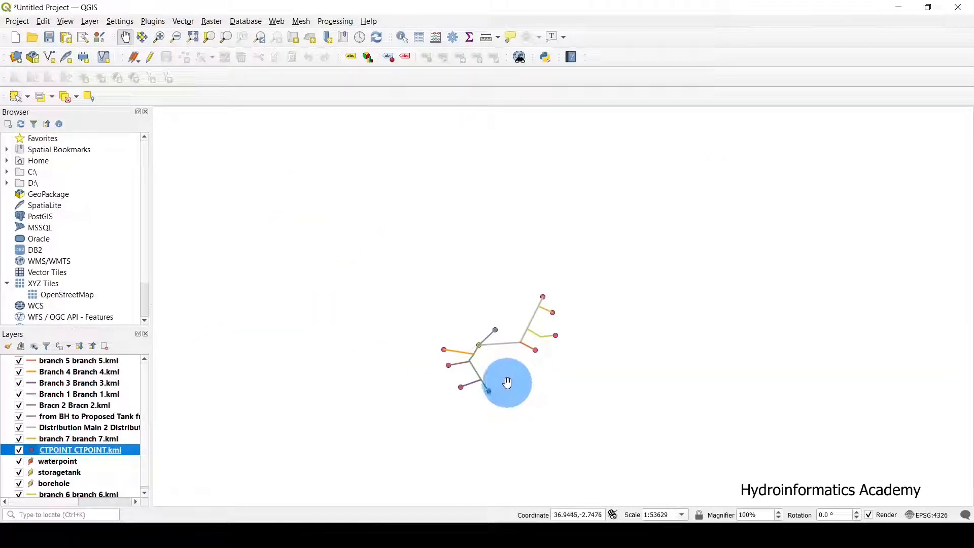
scroll(507, 382, up, 1)
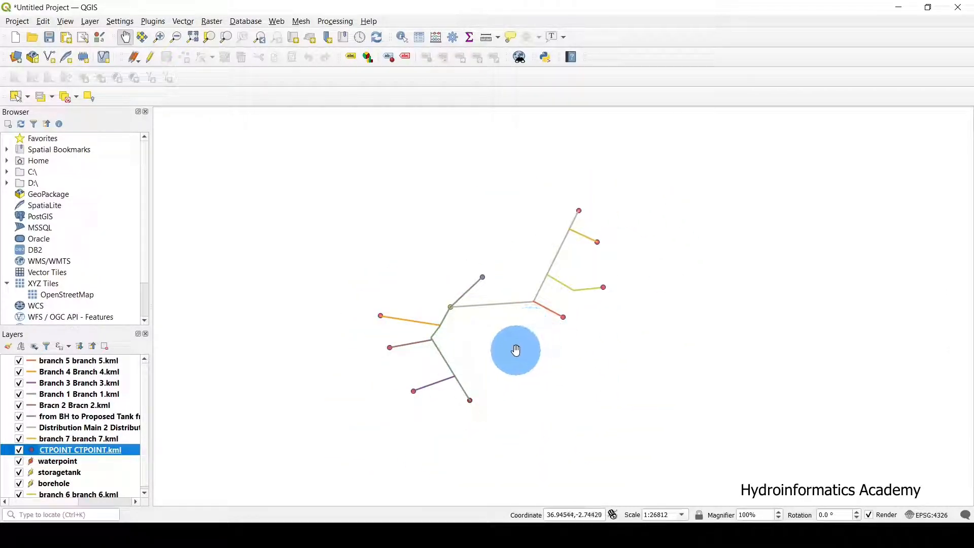
scroll(515, 350, up, 1)
drag(478, 313, 512, 284)
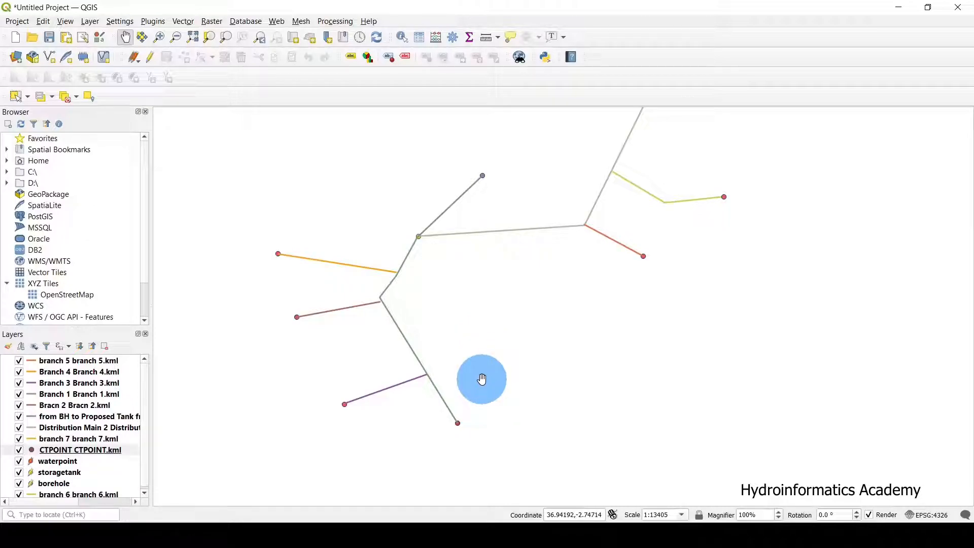
scroll(445, 346, down, 1)
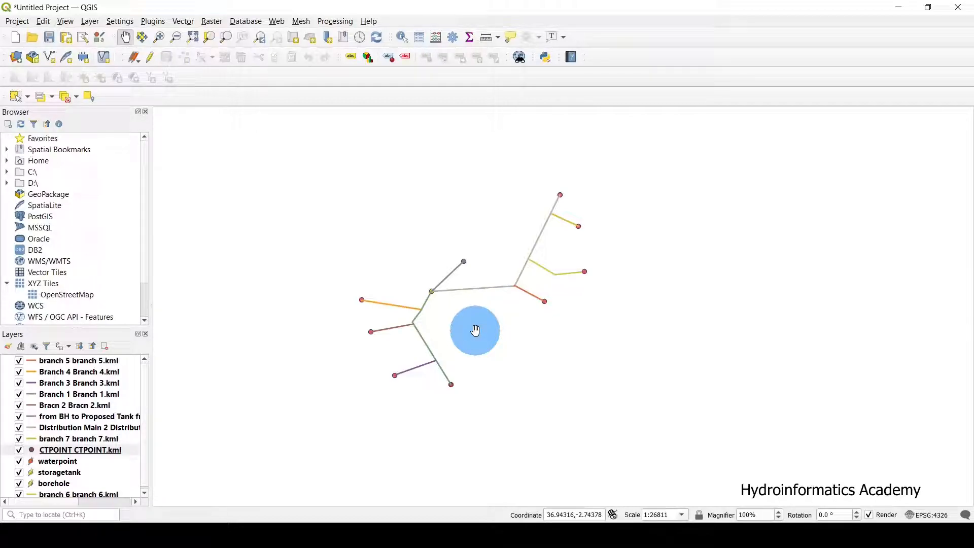
mouse_move(475, 330)
mouse_down()
mouse_move(506, 328)
mouse_move(502, 322)
mouse_move(524, 332)
mouse_move(477, 311)
mouse_up()
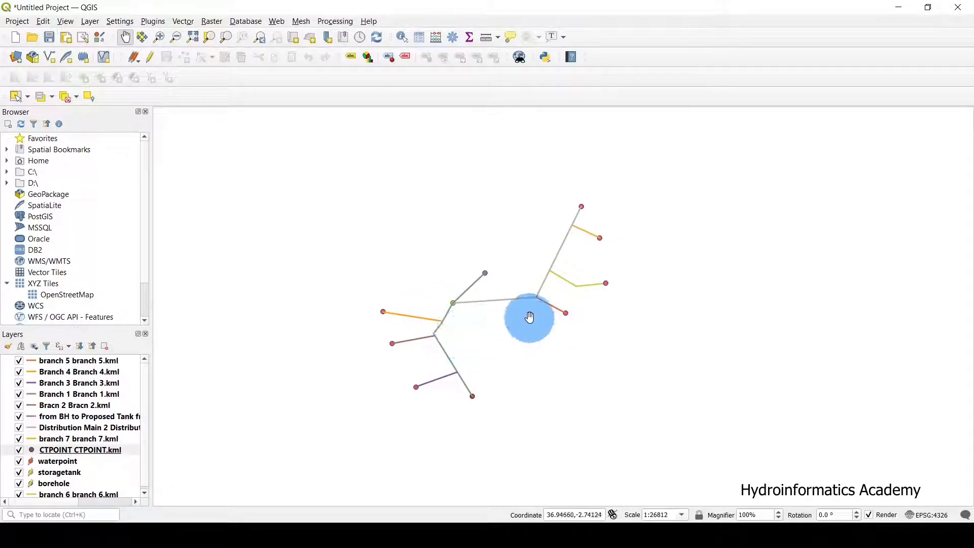
drag(481, 335, 526, 391)
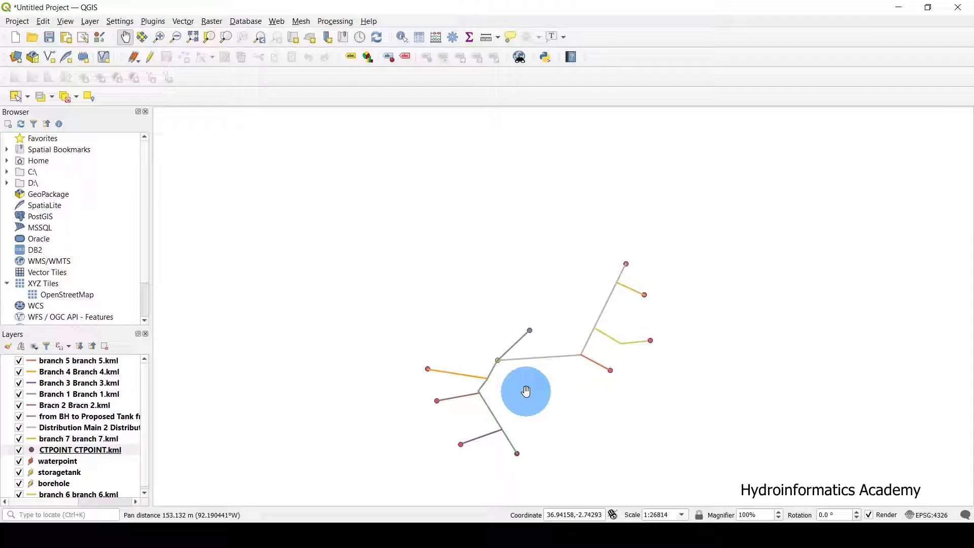
scroll(525, 391, up, 1)
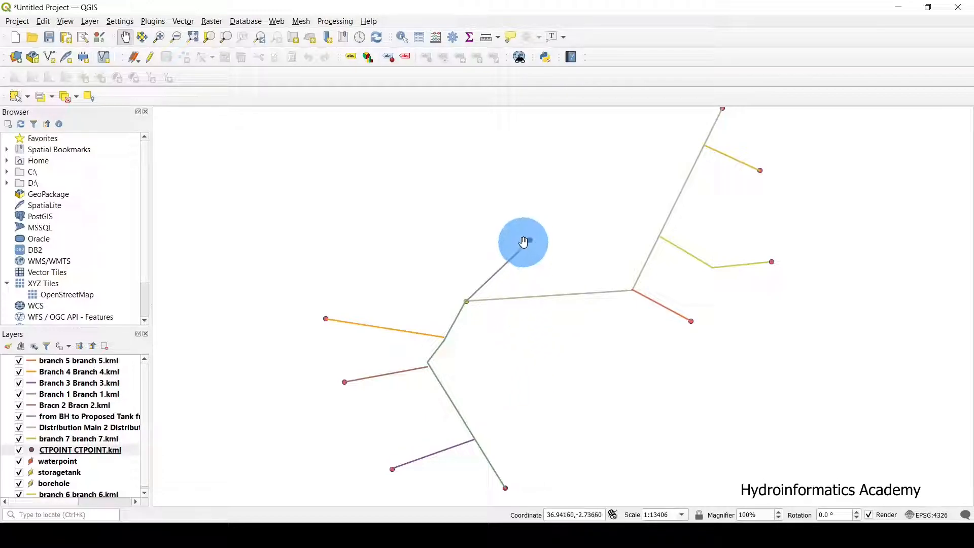
drag(494, 332, 543, 289)
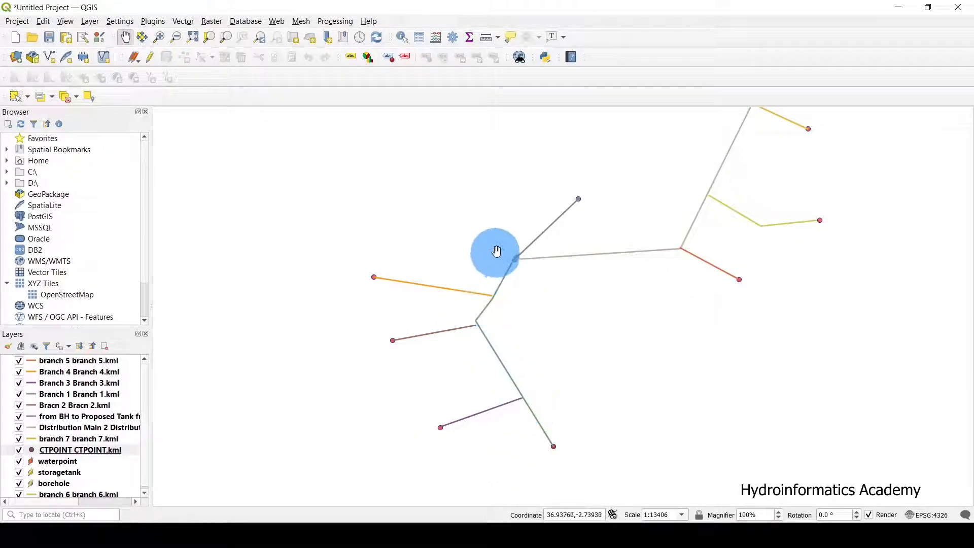
drag(665, 303, 611, 371)
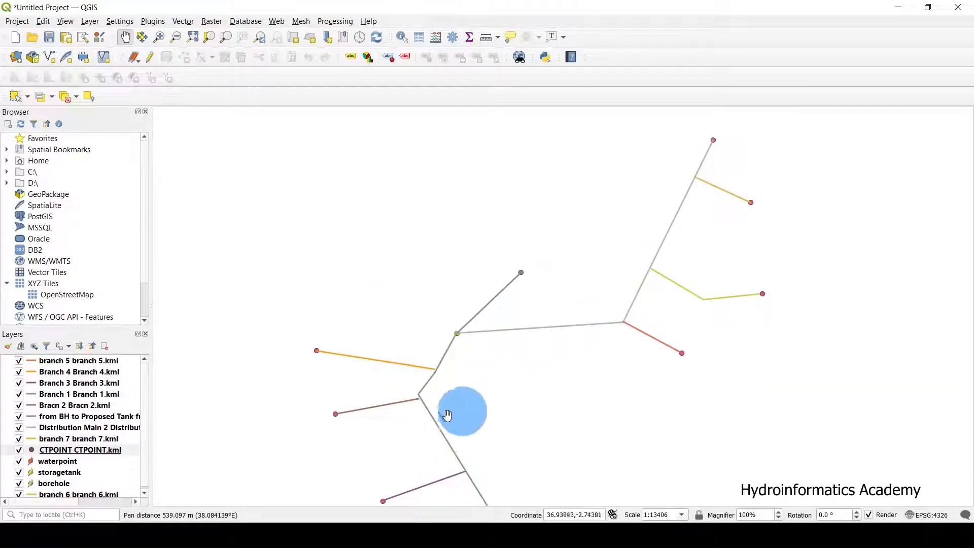
drag(527, 393, 629, 300)
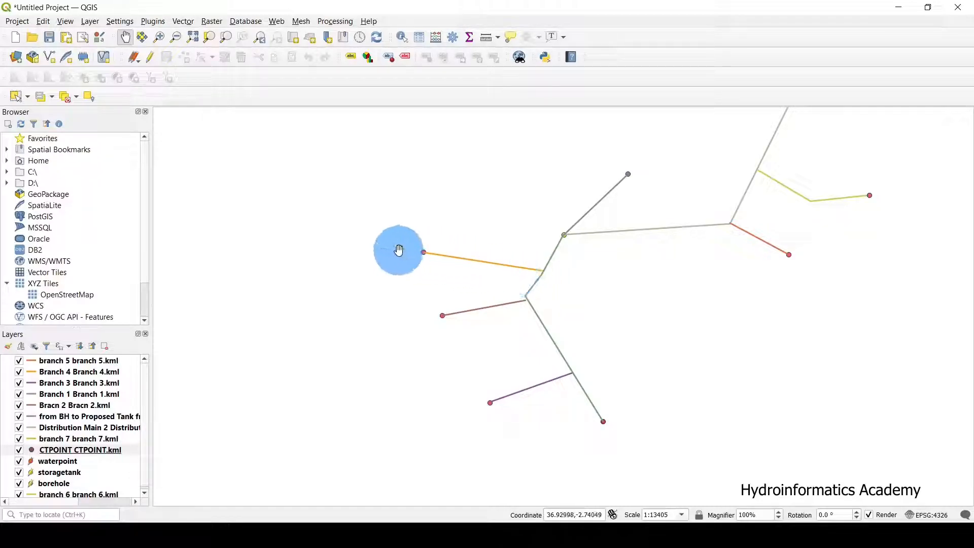
drag(709, 289, 600, 382)
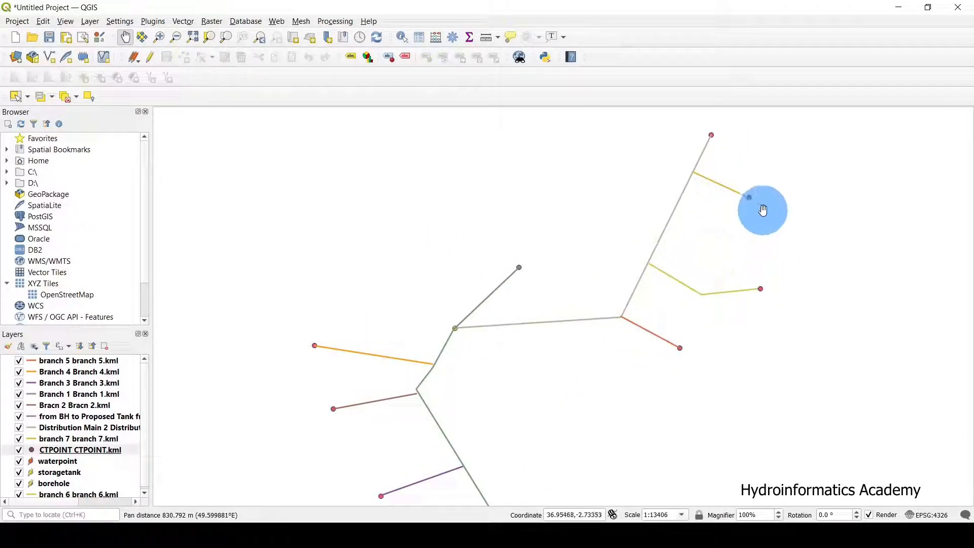
click(495, 293)
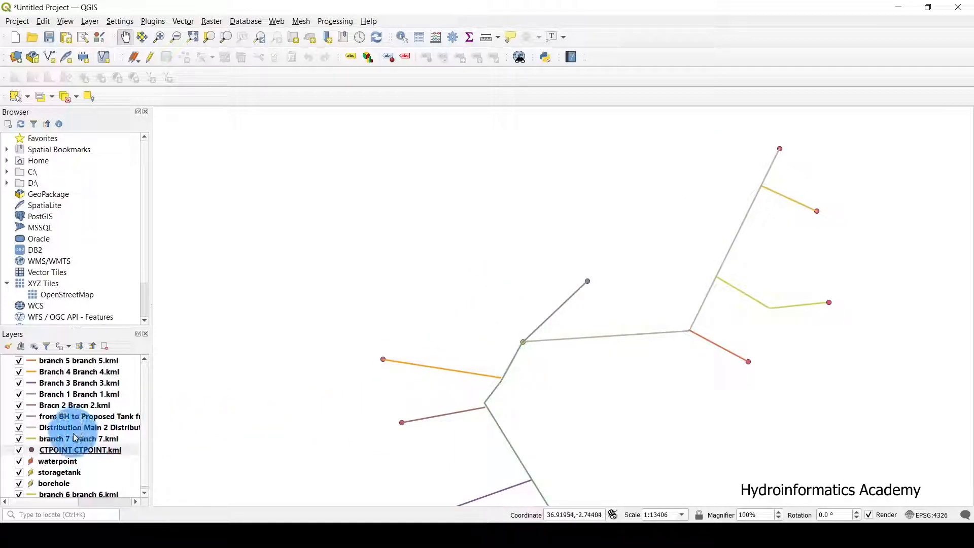
Step: Try the topo railway symbol on the from BH to Proposed Tank line layer, and finally style it with topo road
scroll(76, 438, down, 1)
click(121, 414)
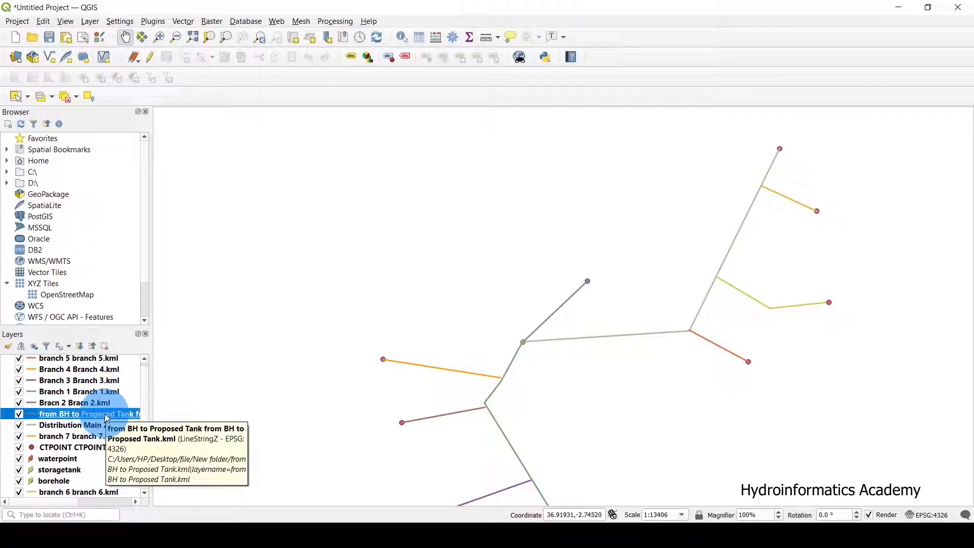
double_click(106, 414)
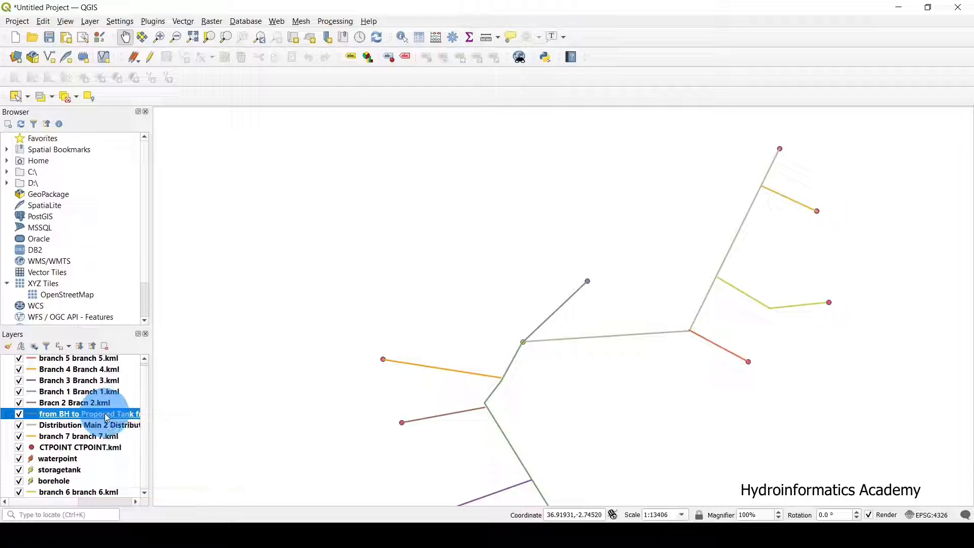
drag(643, 58, 306, 44)
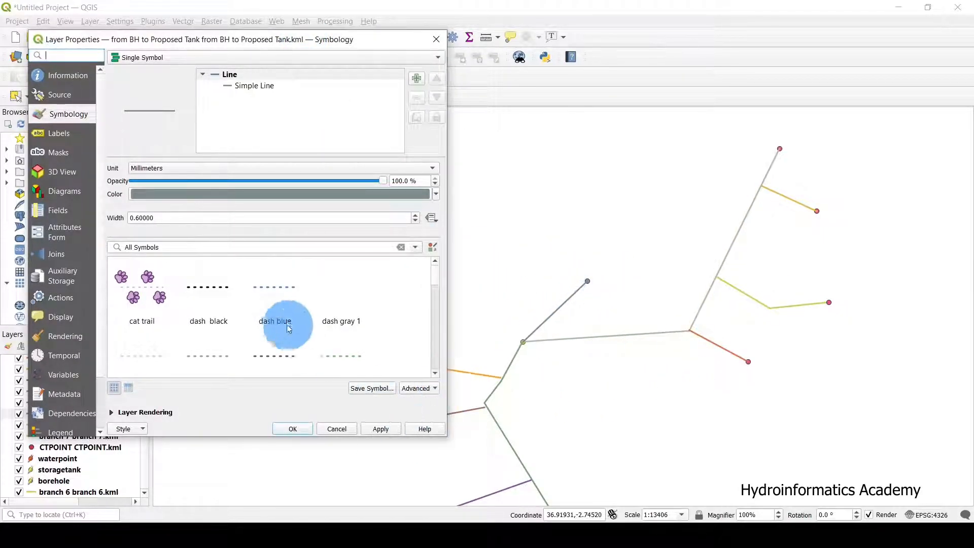
scroll(286, 327, down, 10)
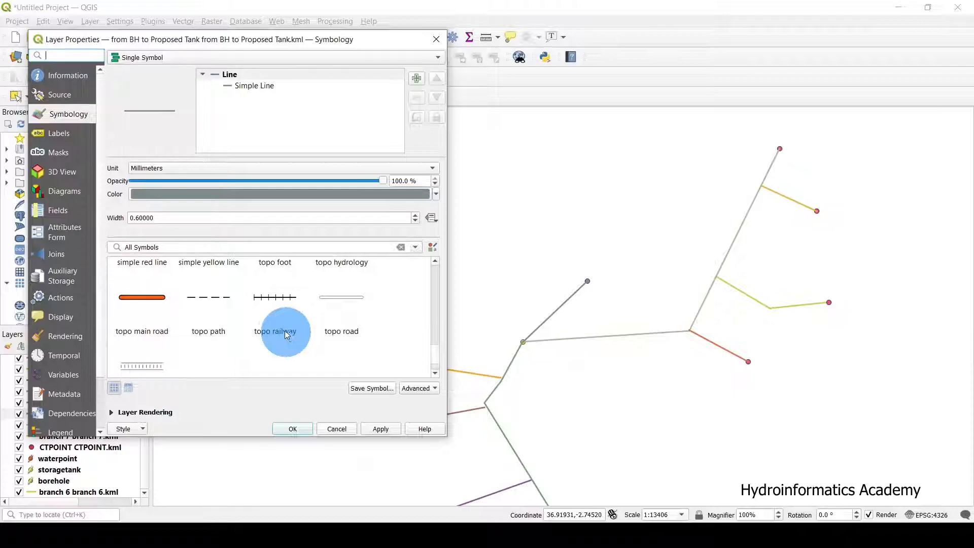
click(277, 297)
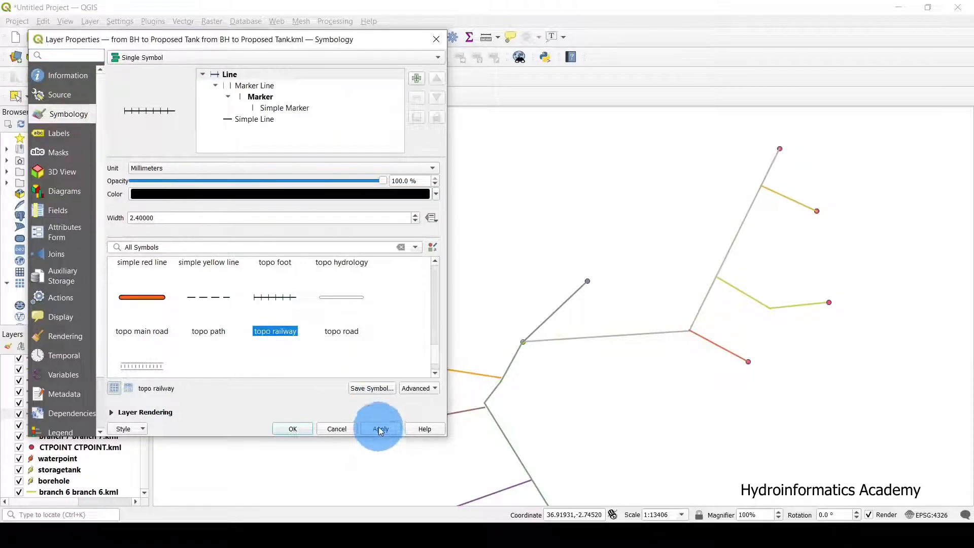
click(342, 298)
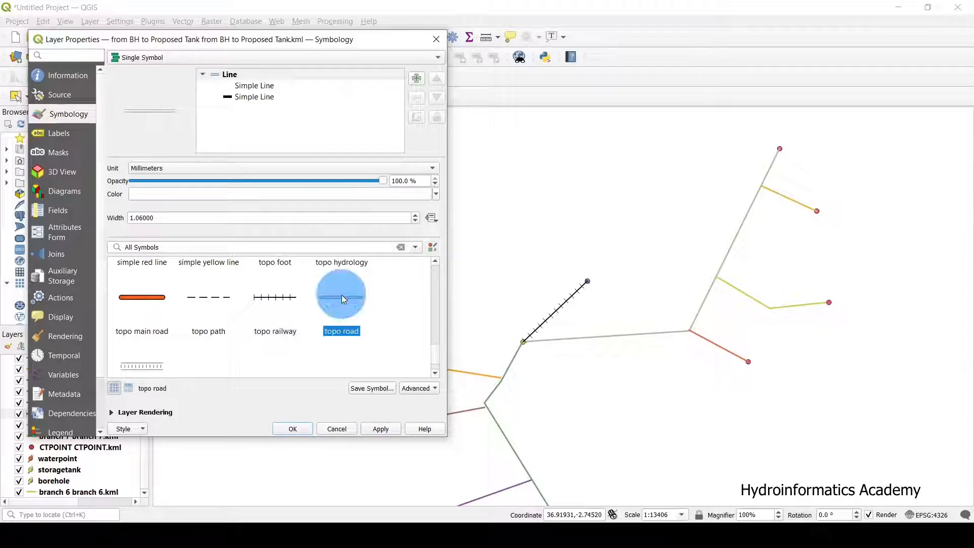
click(378, 428)
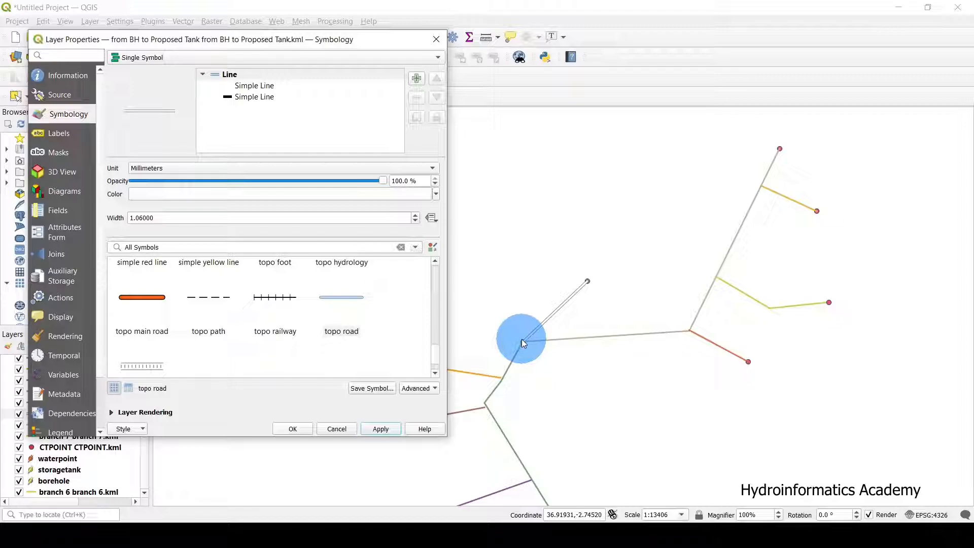
click(292, 430)
Step: Check which pipelines the Branch 1 and Bracn 2 layers represent by hiding and showing each one on the map
drag(631, 291, 649, 248)
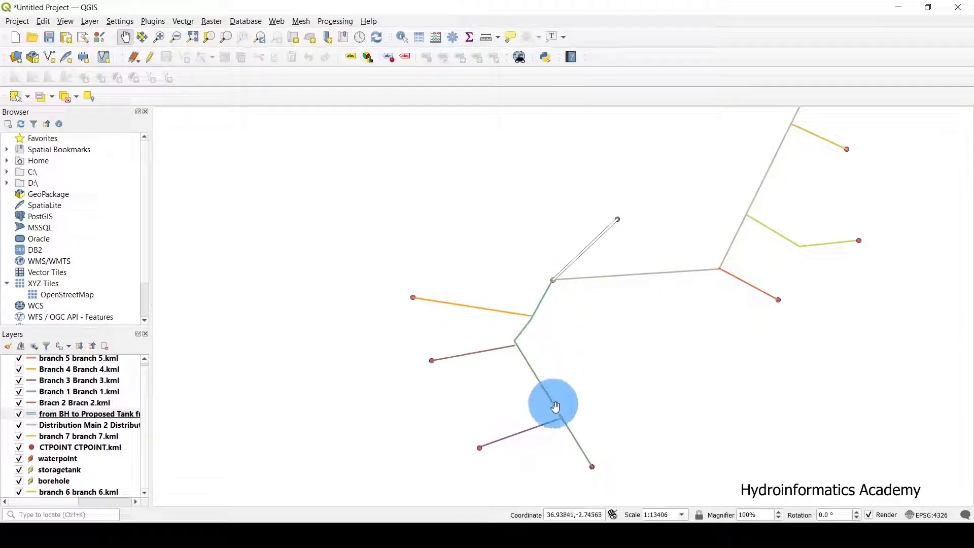
drag(713, 200, 663, 268)
drag(574, 393, 561, 332)
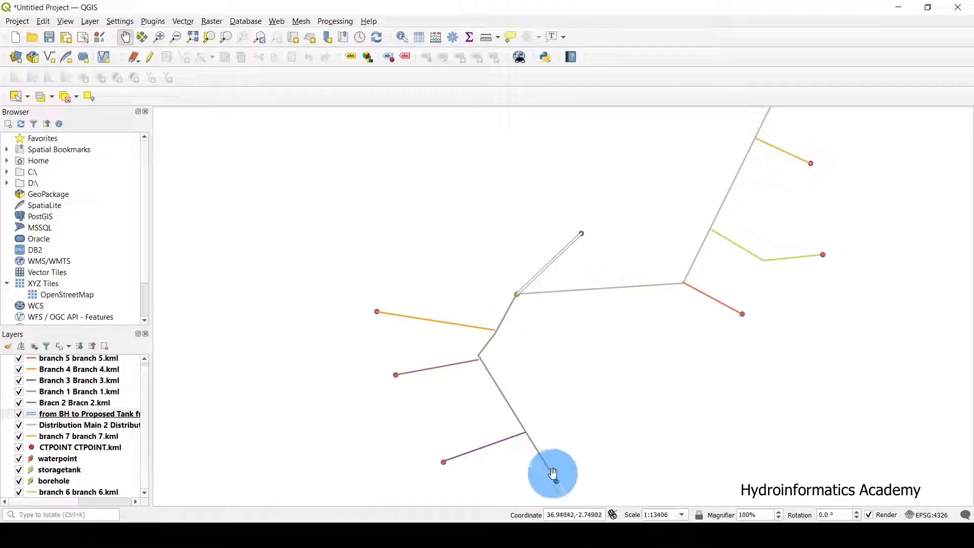
drag(665, 214, 634, 254)
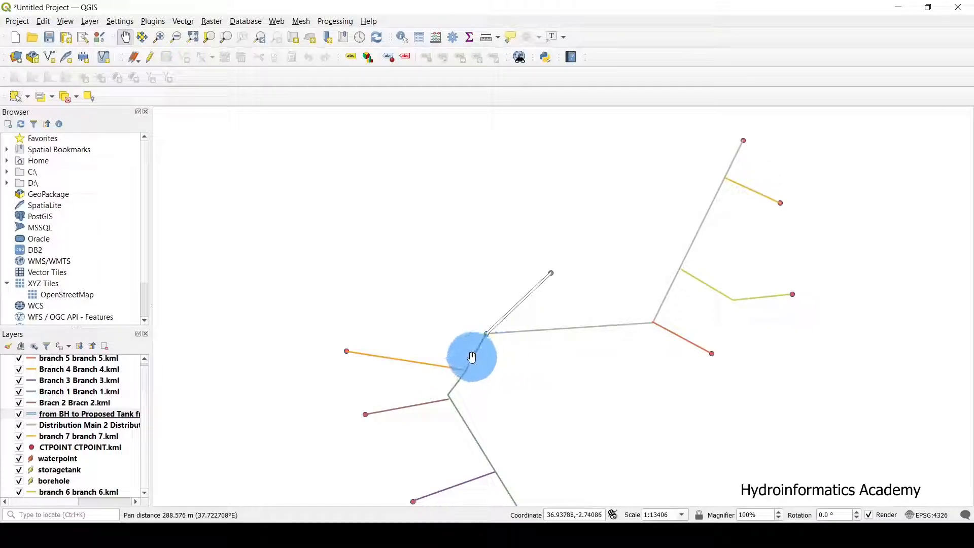
click(21, 395)
click(19, 392)
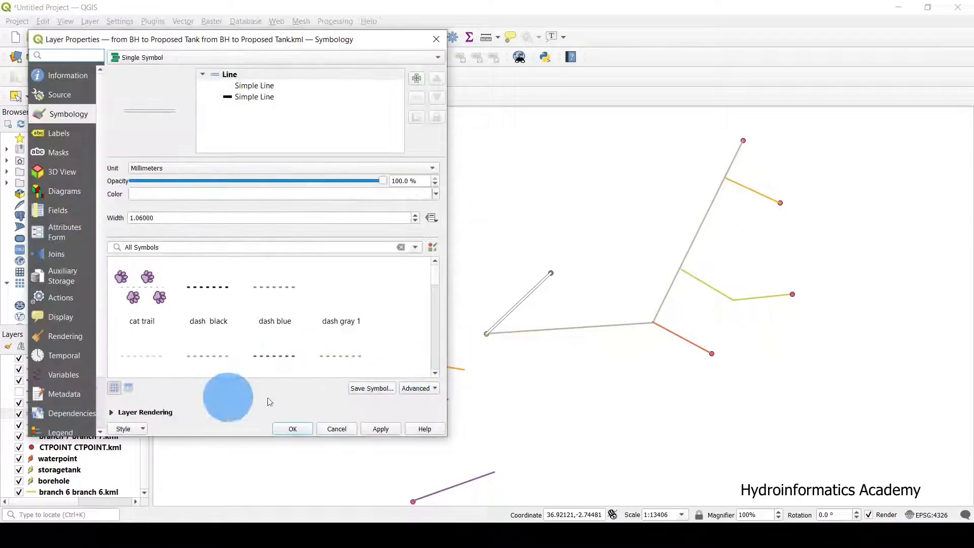
click(337, 428)
click(27, 405)
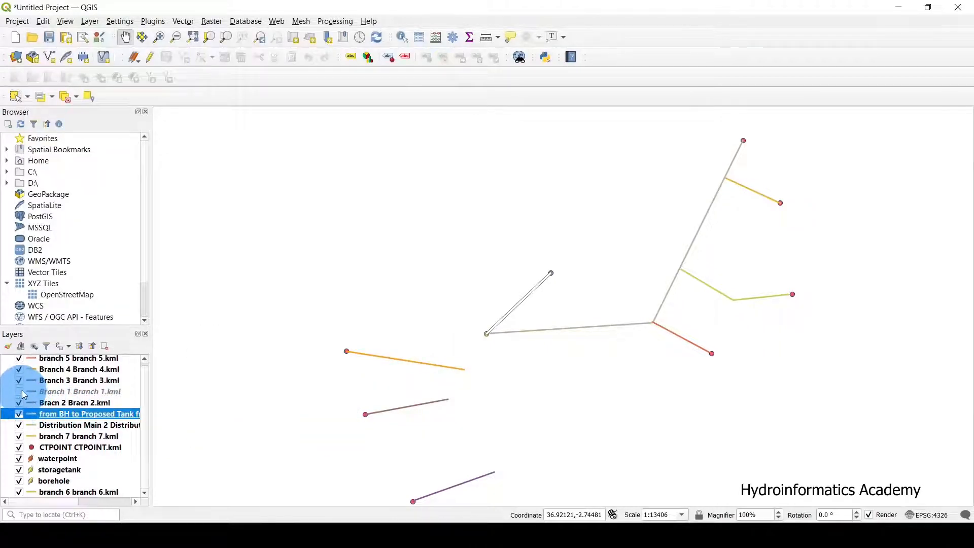
click(20, 392)
drag(360, 393, 359, 322)
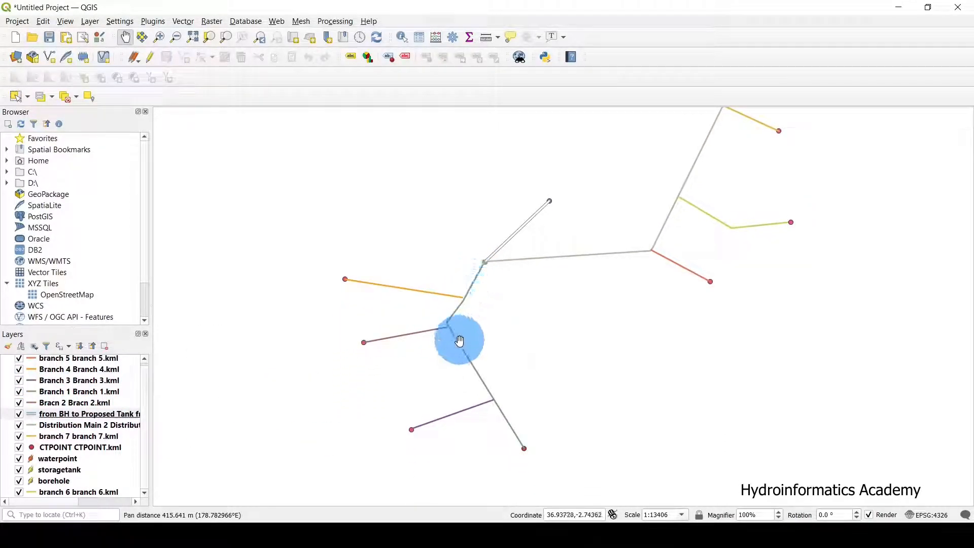
click(20, 404)
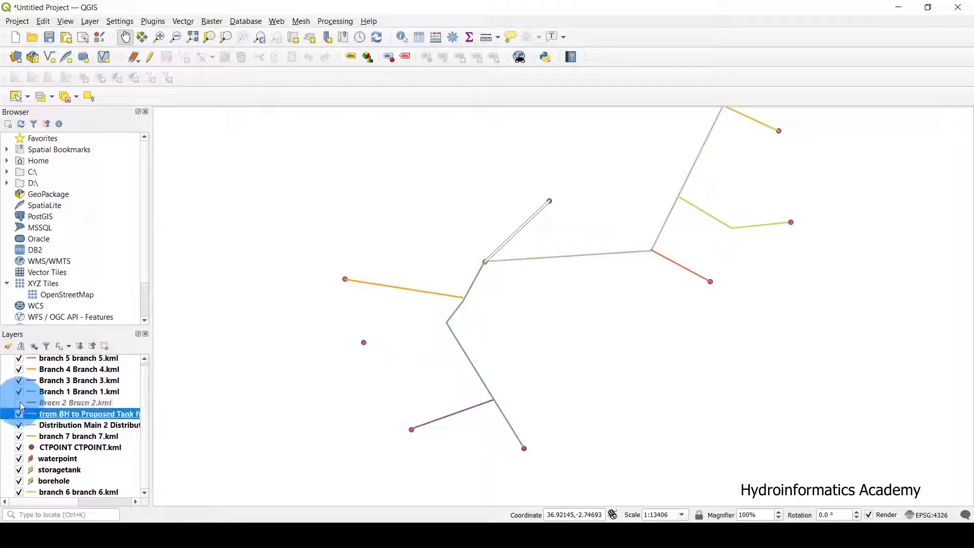
click(20, 393)
Step: Style the Branch 1 line layer with the gray 4 line symbol
click(121, 393)
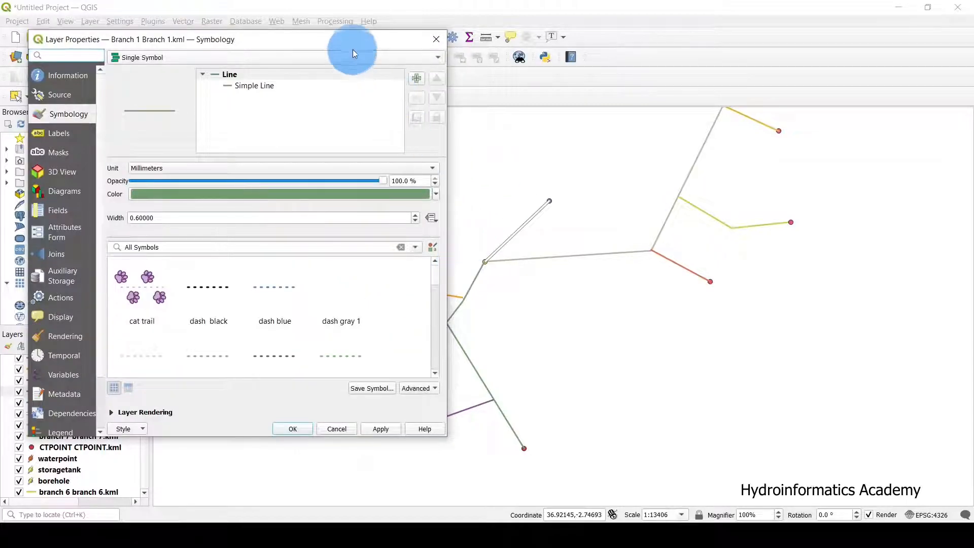
drag(352, 50, 342, 37)
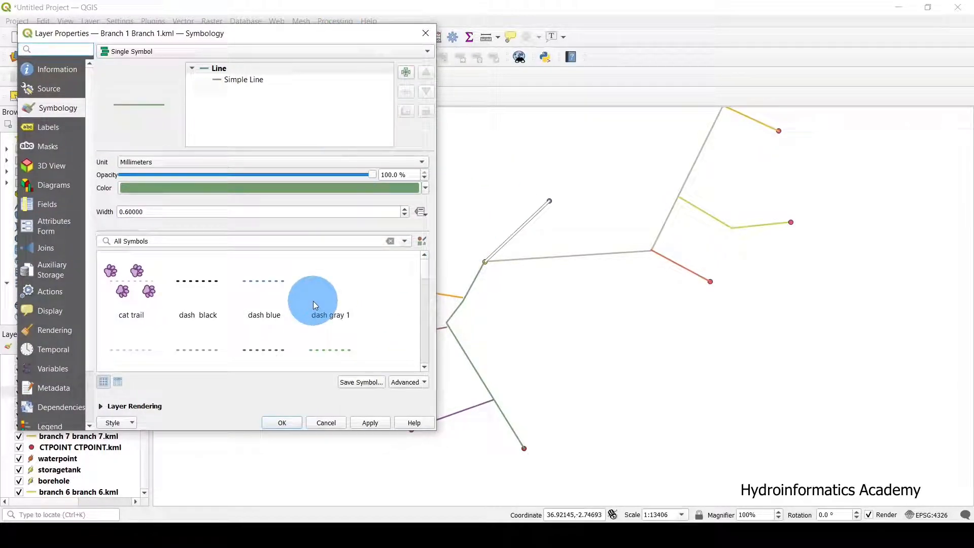
scroll(427, 275, down, 1)
drag(427, 274, 428, 297)
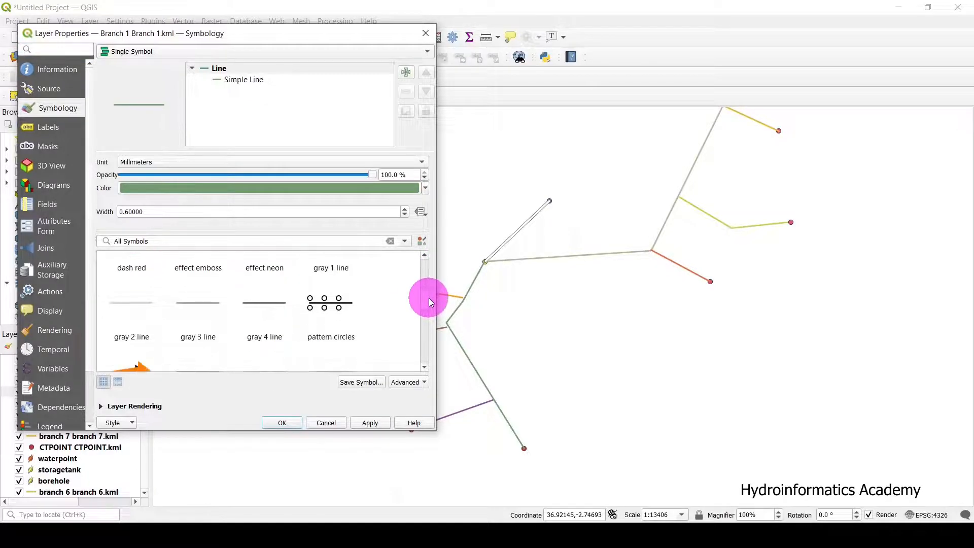
click(261, 311)
click(369, 423)
click(282, 423)
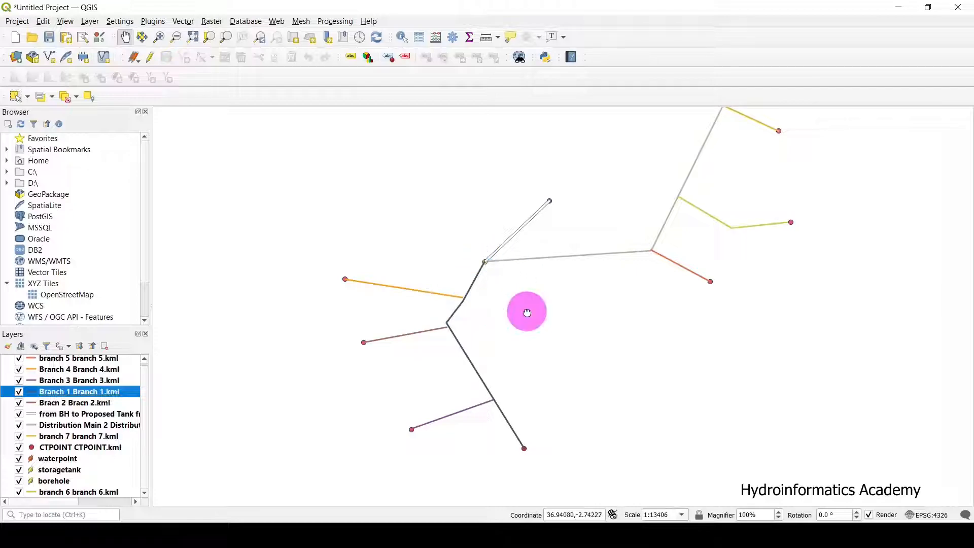
Step: Hide and show the Distribution Main 2 layer to locate its pipeline, and style it with the simple black line symbol
drag(527, 311, 508, 337)
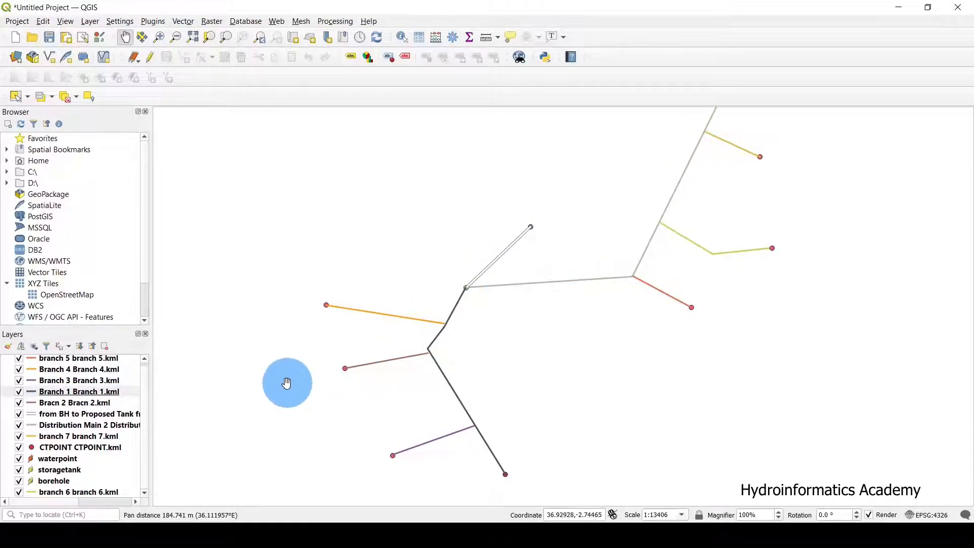
click(76, 393)
click(90, 428)
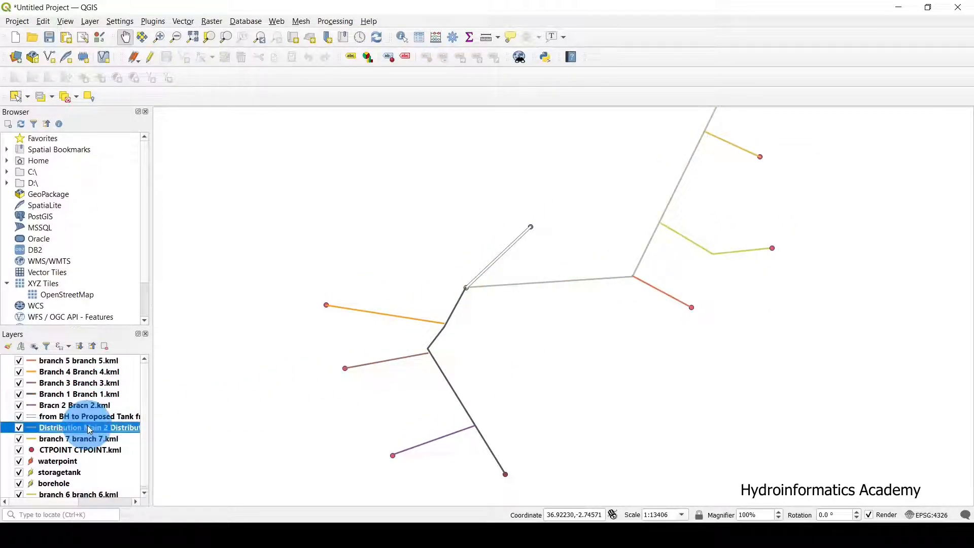
click(20, 428)
click(19, 429)
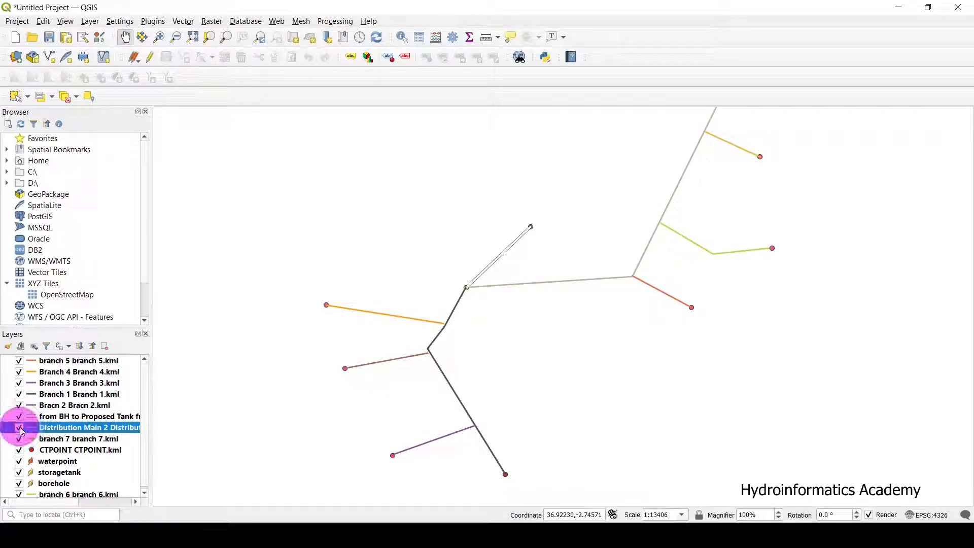
double_click(99, 430)
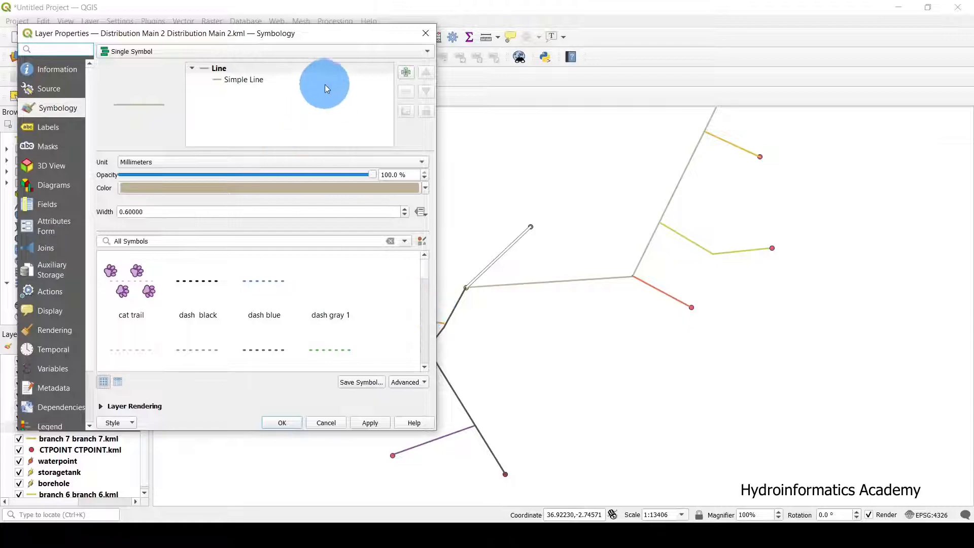
mouse_move(320, 41)
mouse_down()
mouse_move(433, 41)
mouse_move(483, 26)
mouse_move(329, 44)
mouse_up()
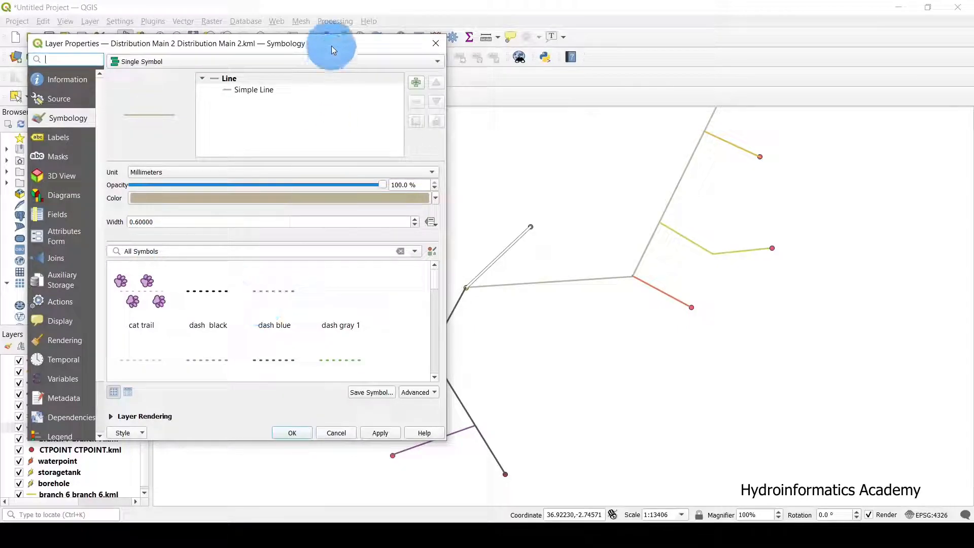
drag(333, 49, 246, 50)
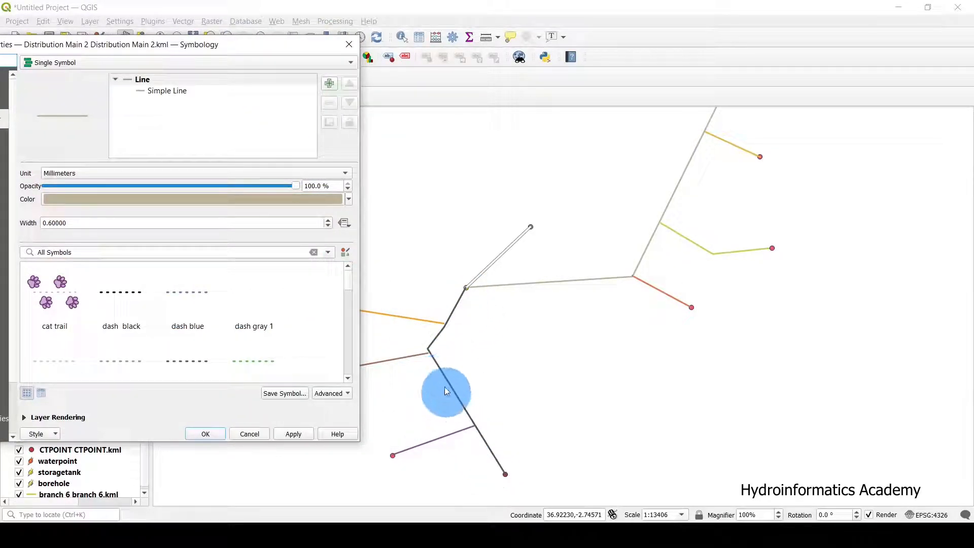
drag(203, 47, 292, 46)
scroll(282, 319, down, 5)
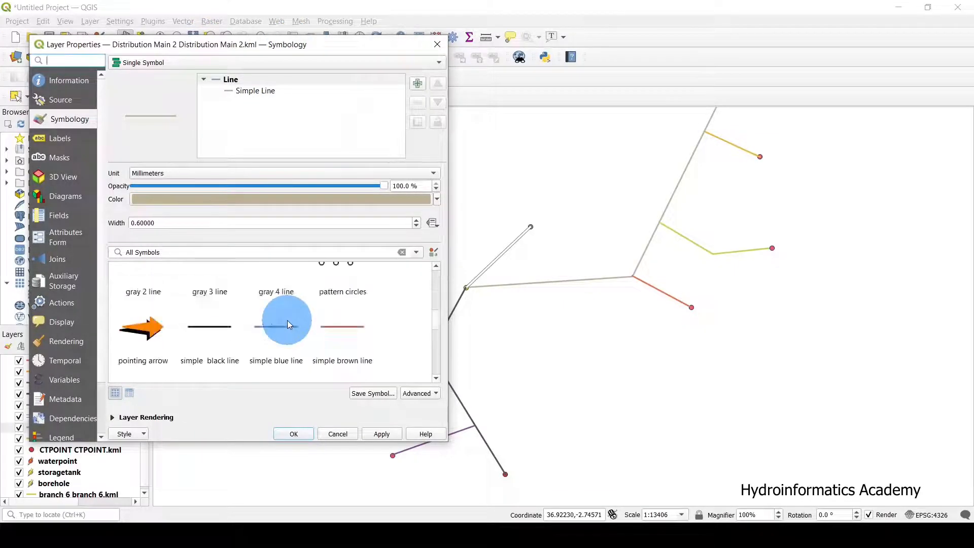
click(205, 339)
click(381, 432)
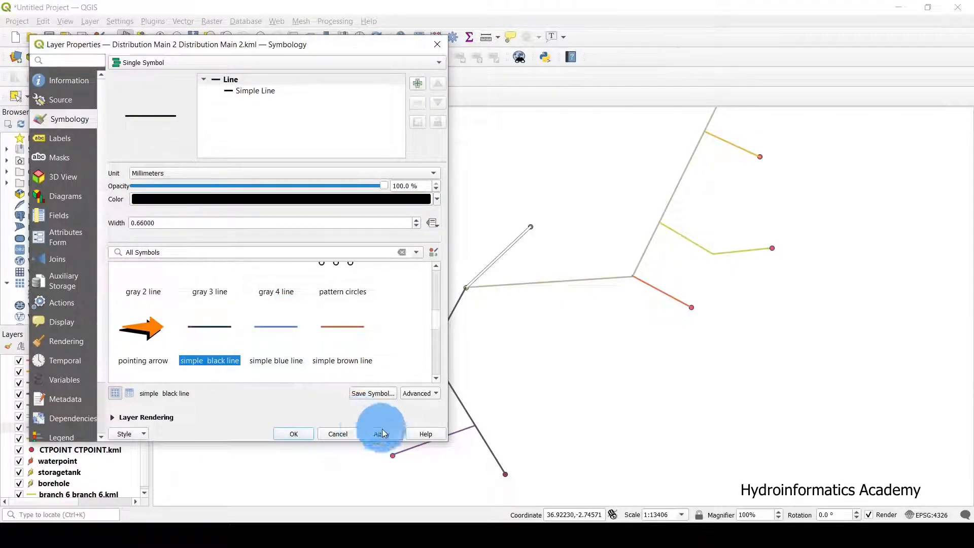
click(293, 434)
drag(551, 306, 517, 348)
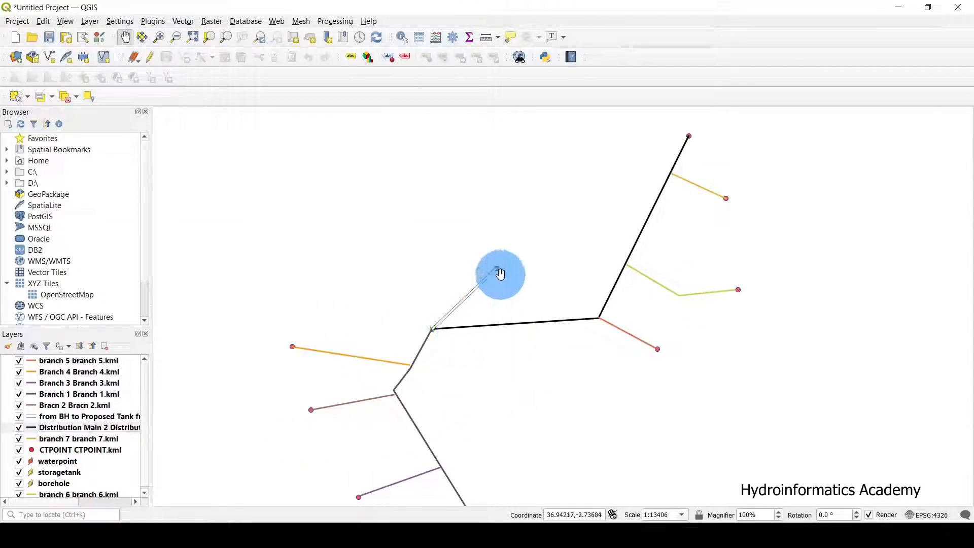
drag(479, 368, 477, 321)
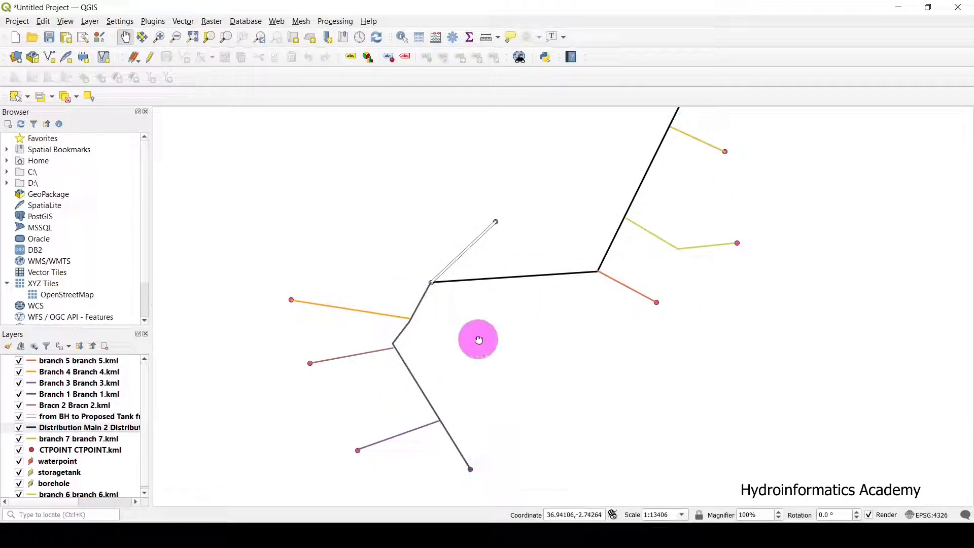
drag(479, 341, 495, 352)
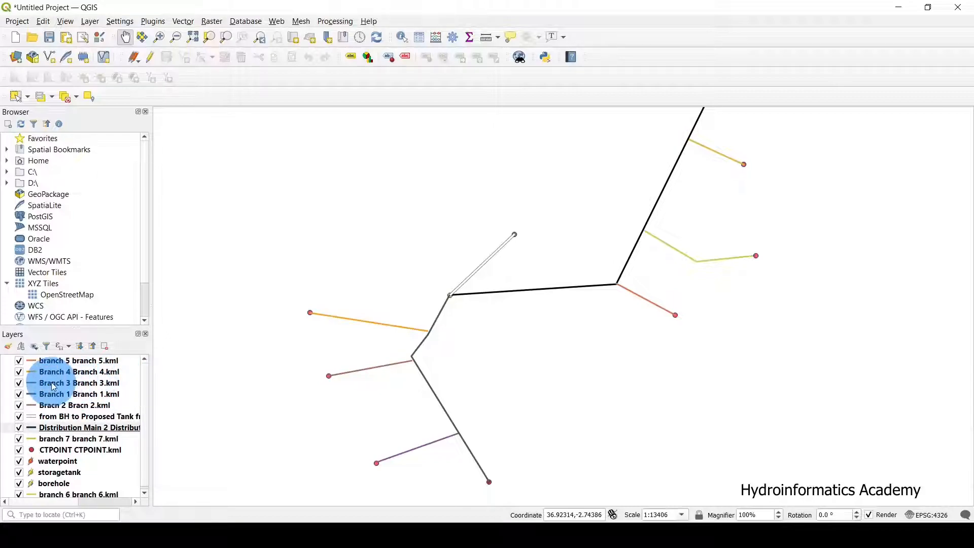
Step: Hide and show the branch 5 layer to locate its pipeline, and style it with the topo path symbol
click(19, 361)
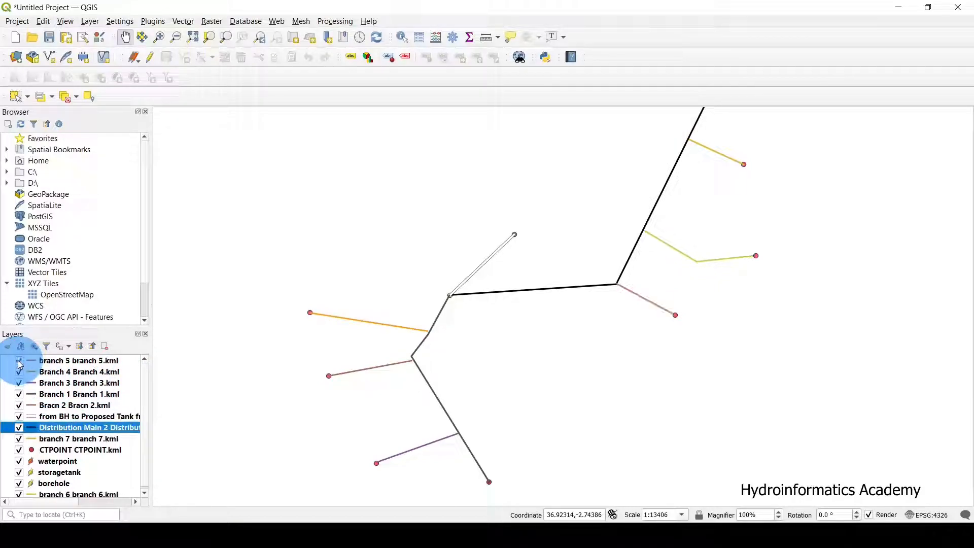
click(73, 360)
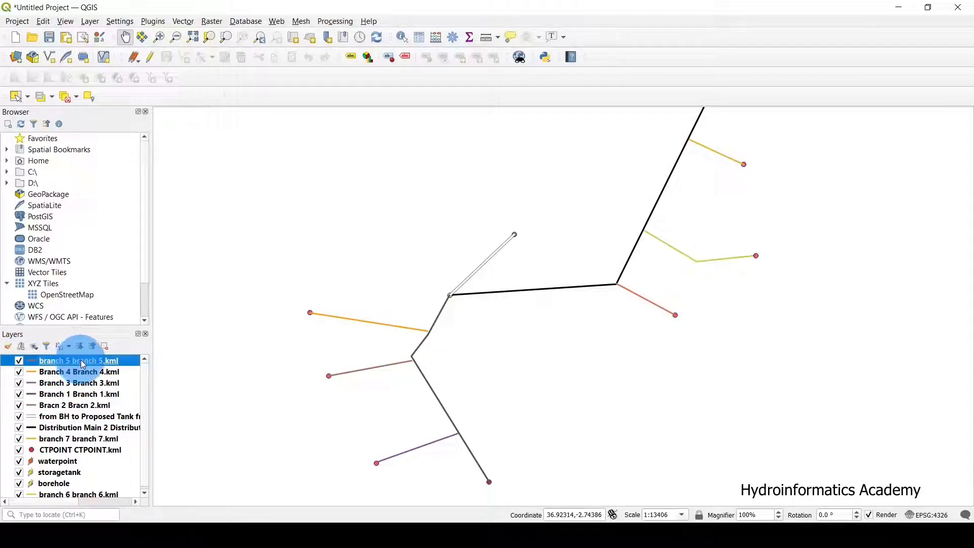
right_click(83, 364)
click(122, 353)
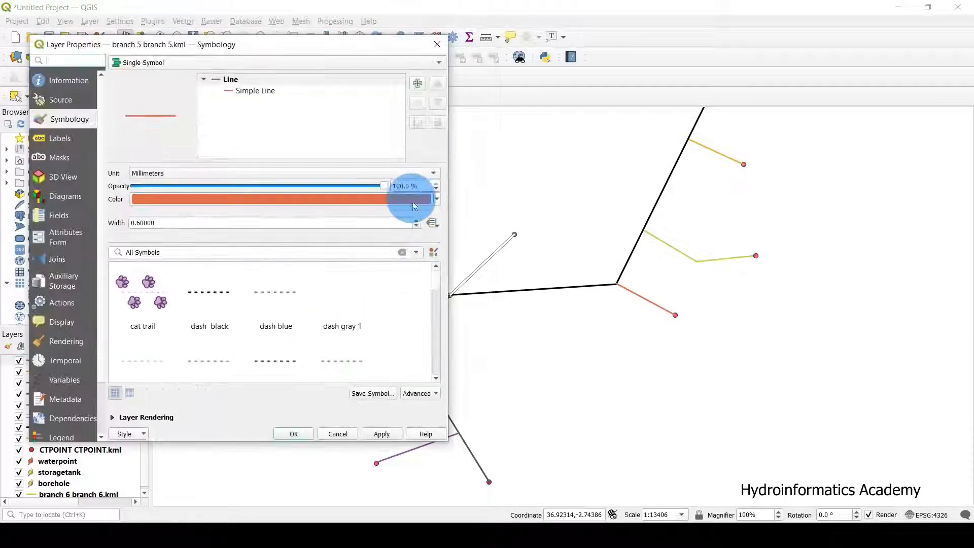
scroll(226, 318, down, 5)
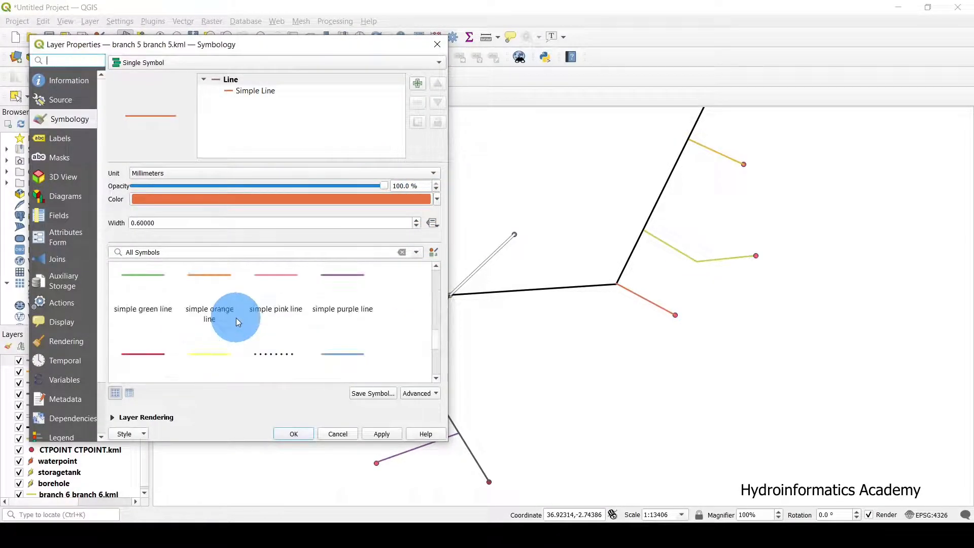
drag(316, 55, 292, 68)
click(244, 348)
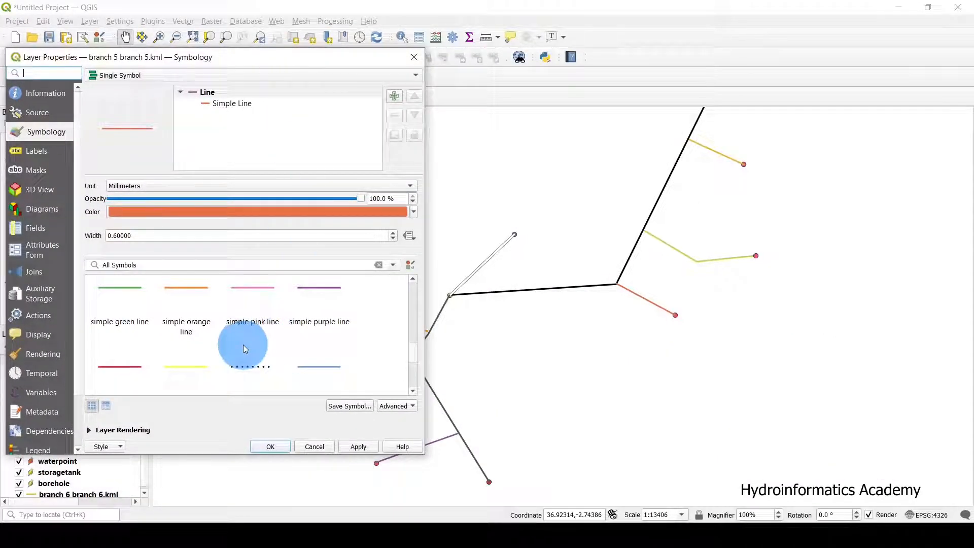
scroll(242, 345, down, 3)
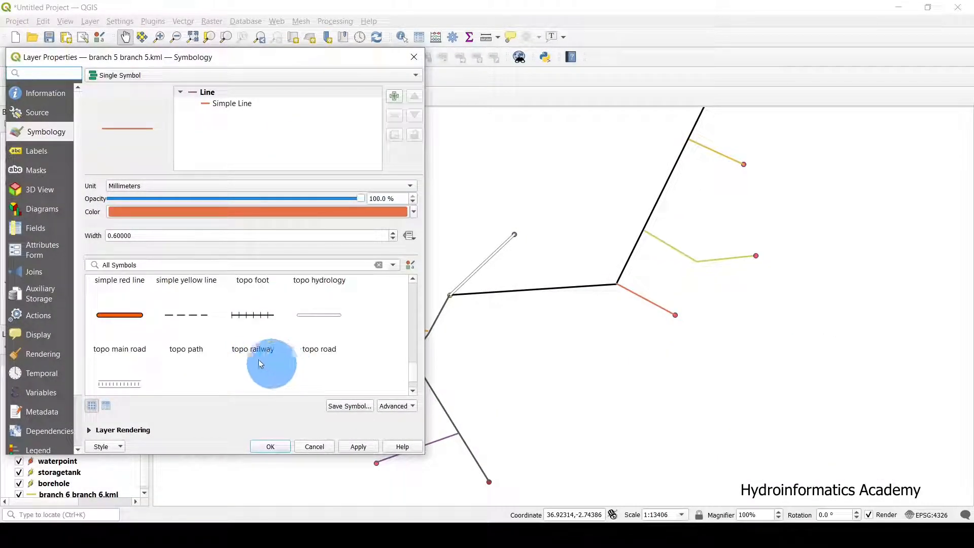
click(190, 314)
click(312, 382)
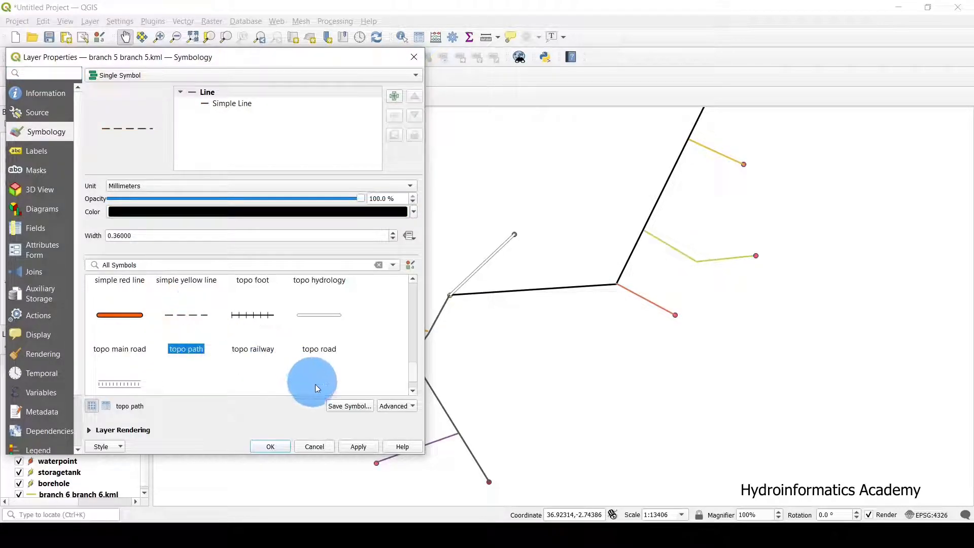
click(363, 444)
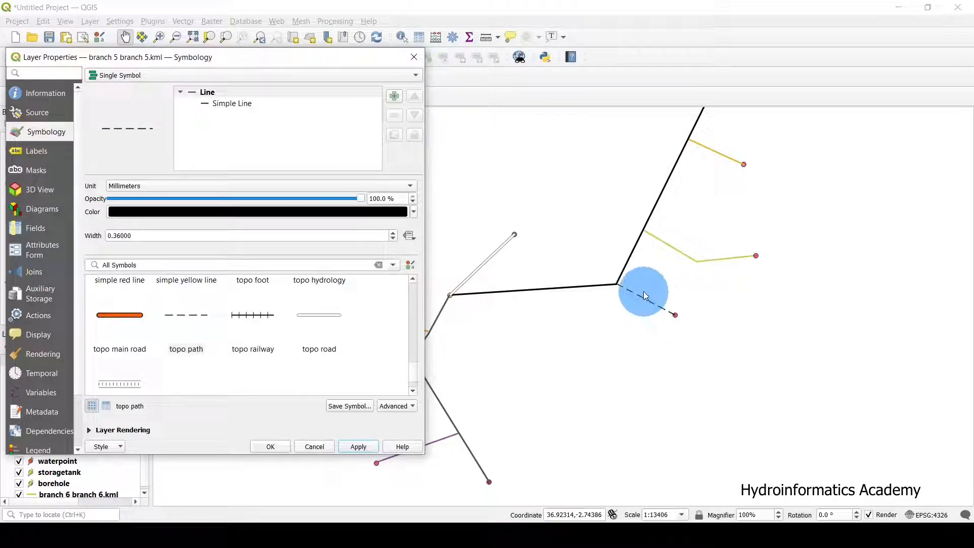
click(275, 448)
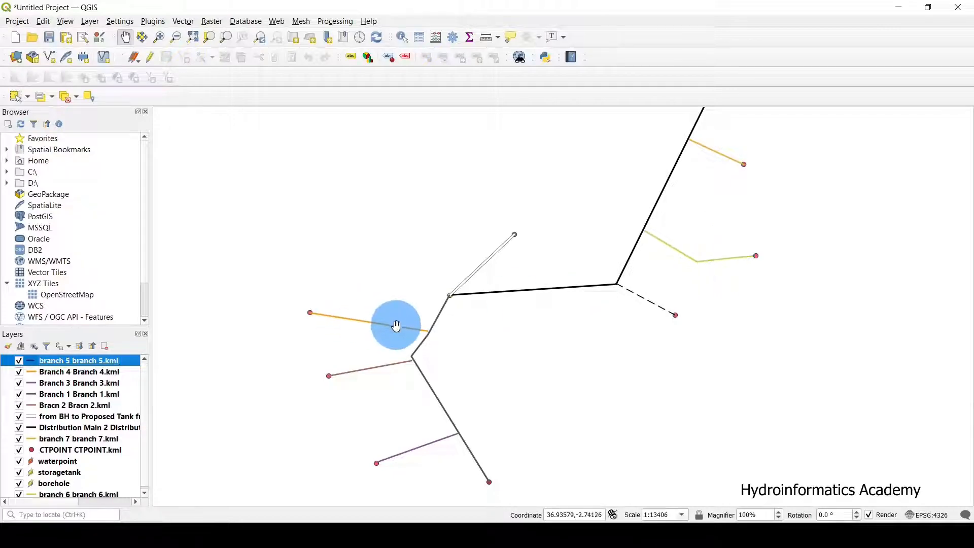
Step: Style the Branch 4, Branch 3, Bracn 2, branch 7 and branch 6 layers with topo path, and Branch 1 with a simple black line
double_click(31, 361)
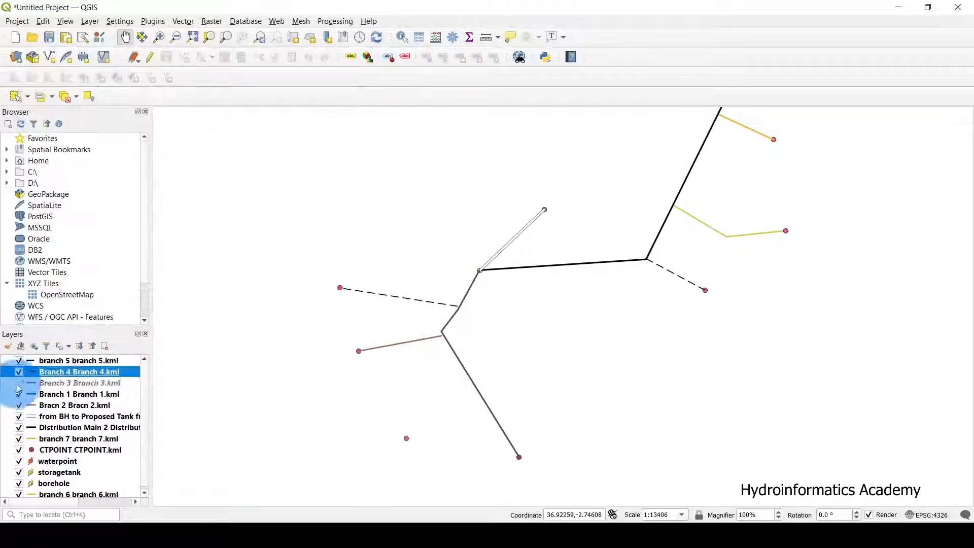
double_click(20, 375)
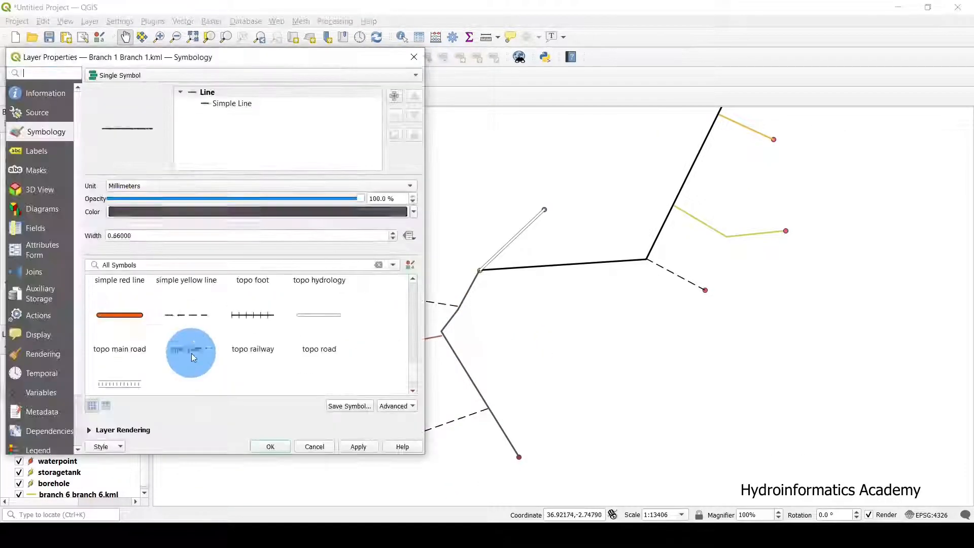
click(262, 332)
click(206, 333)
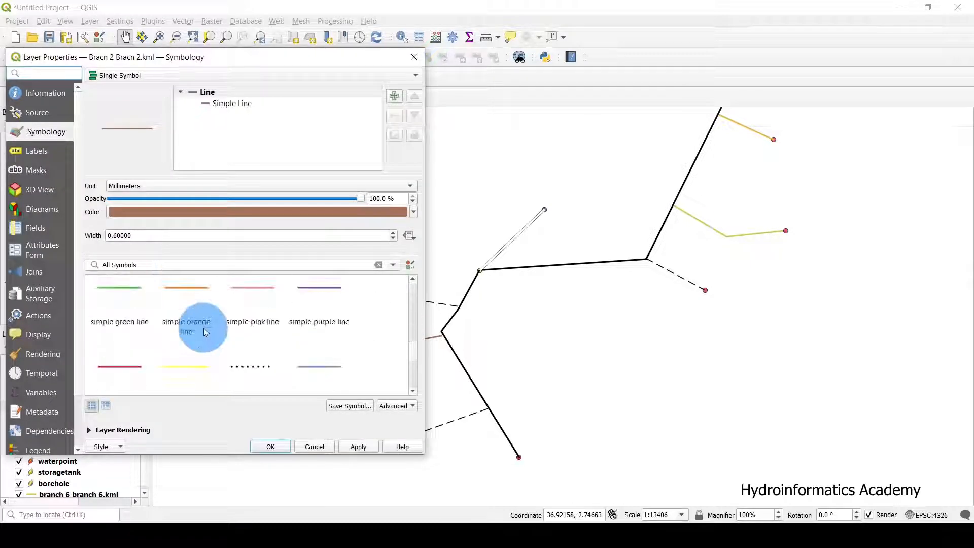
click(412, 373)
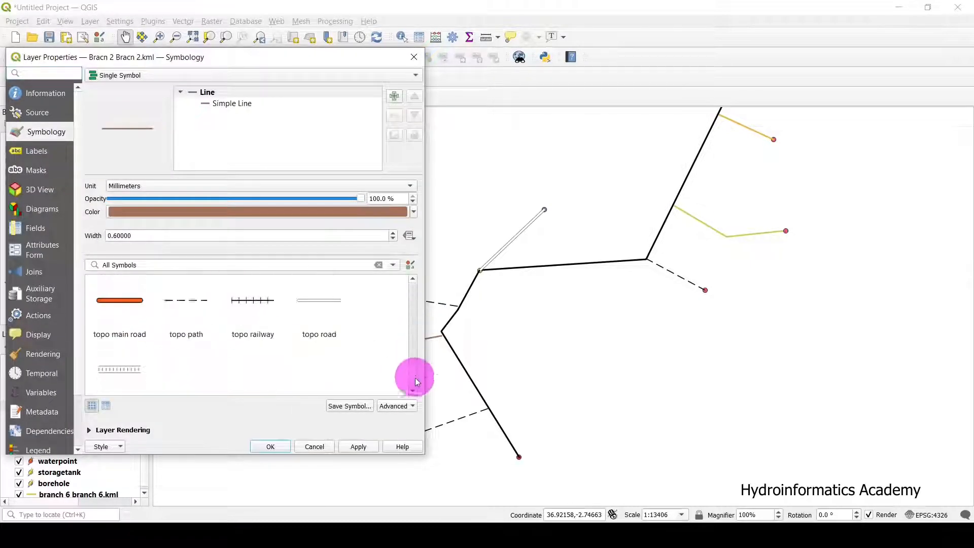
click(195, 321)
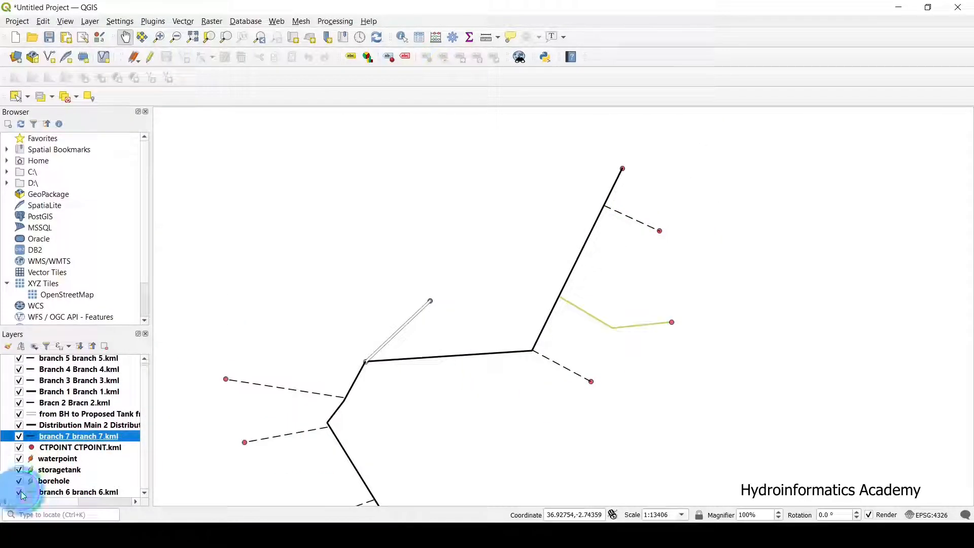
Step: Examine the styled pipeline network on the map, following the main lines, the dashed branches and the points at their ends
drag(453, 447, 526, 356)
drag(539, 323, 523, 361)
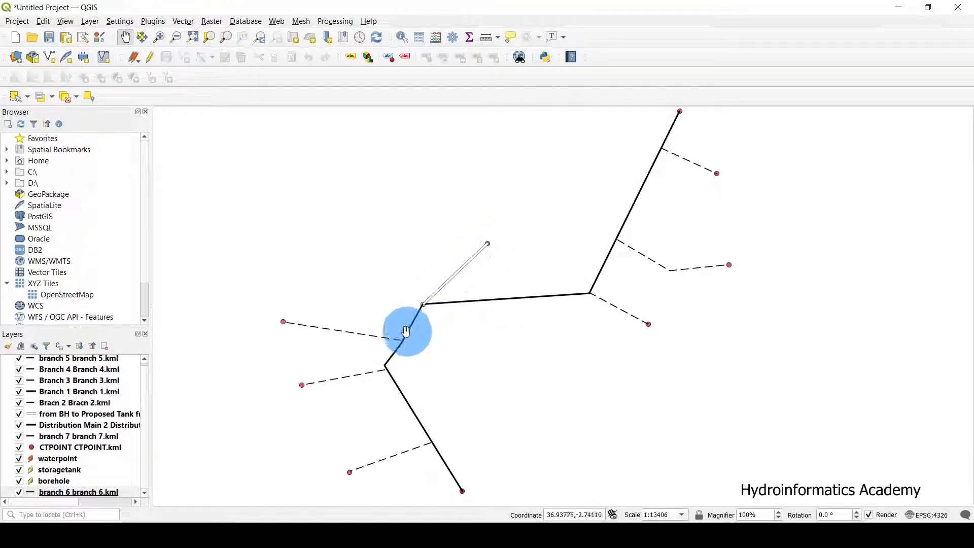
drag(500, 343, 411, 321)
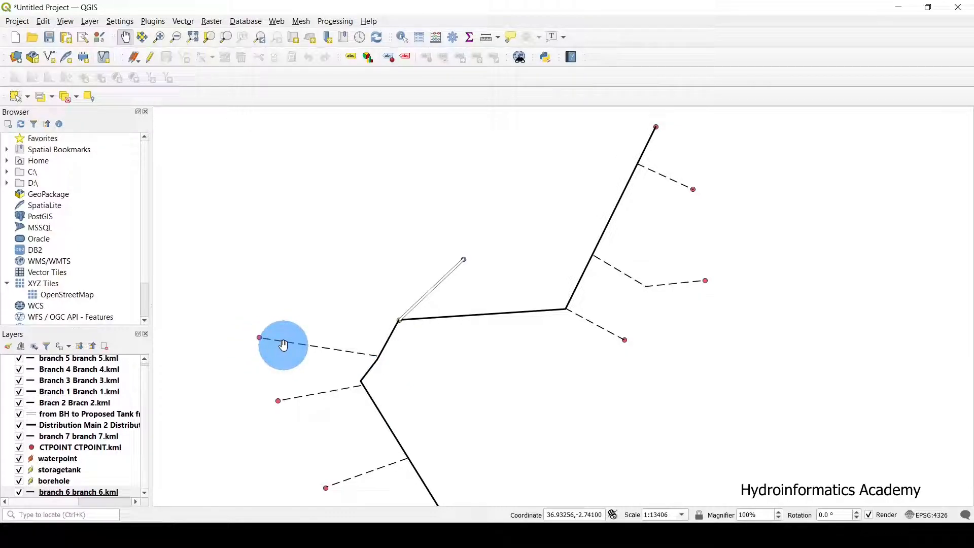
drag(446, 365, 513, 348)
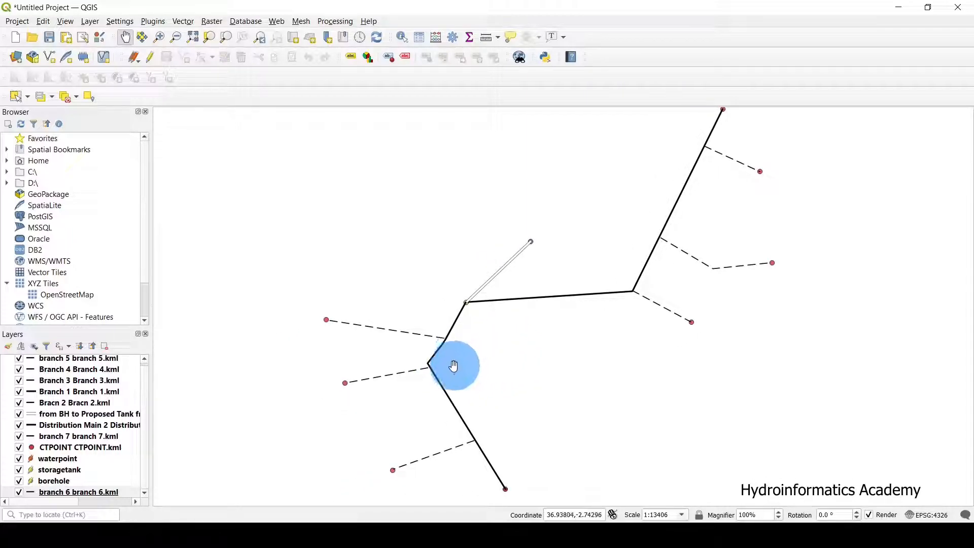
drag(374, 280, 348, 275)
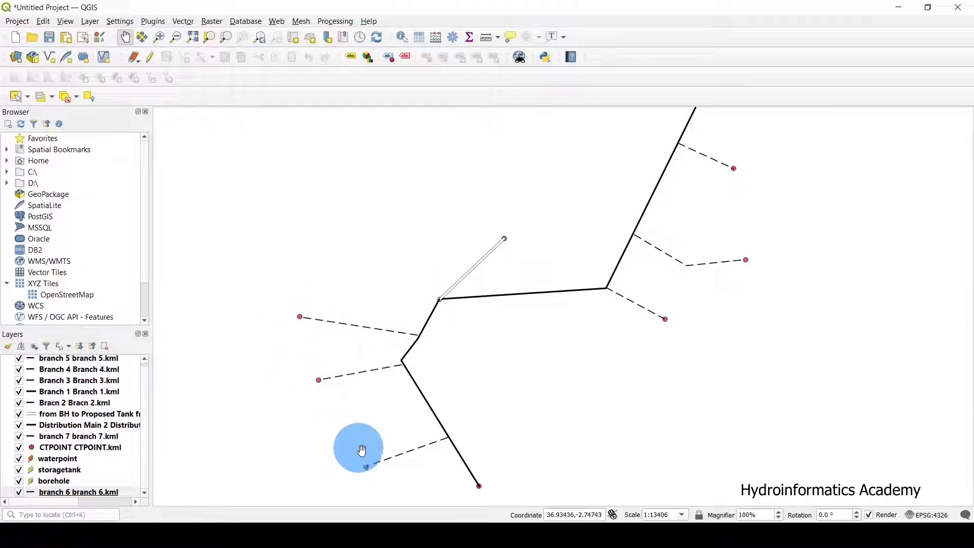
drag(755, 352, 751, 371)
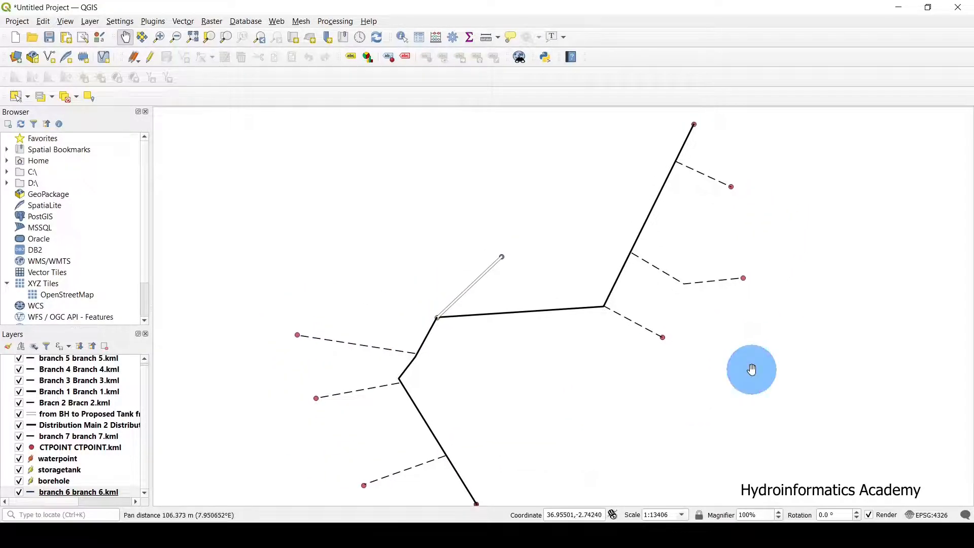
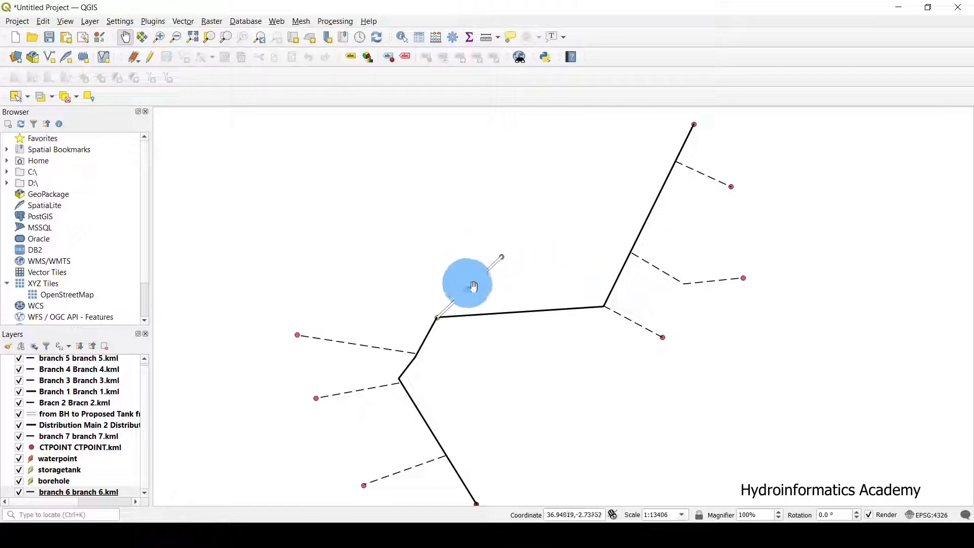
Step: Style the borehole layer with the dot white marker symbol
click(60, 490)
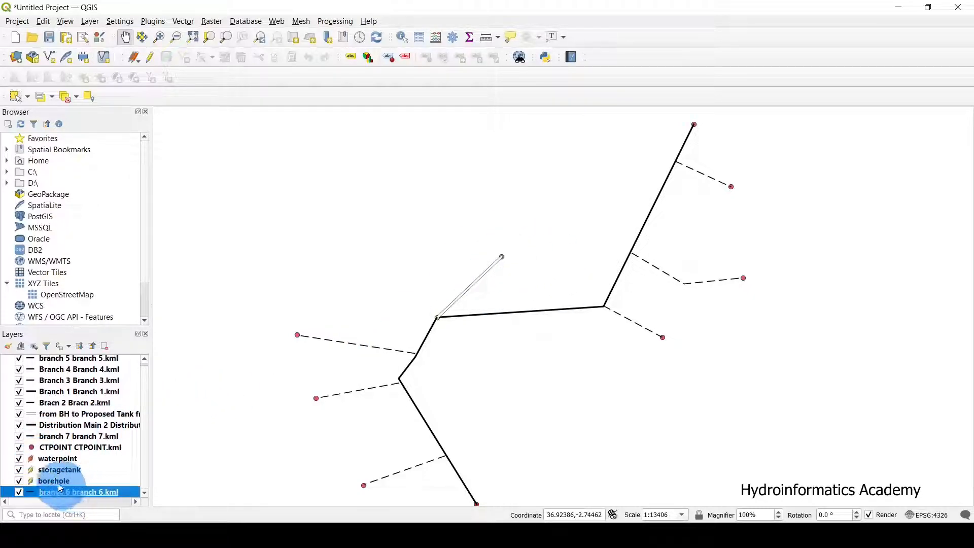
double_click(67, 482)
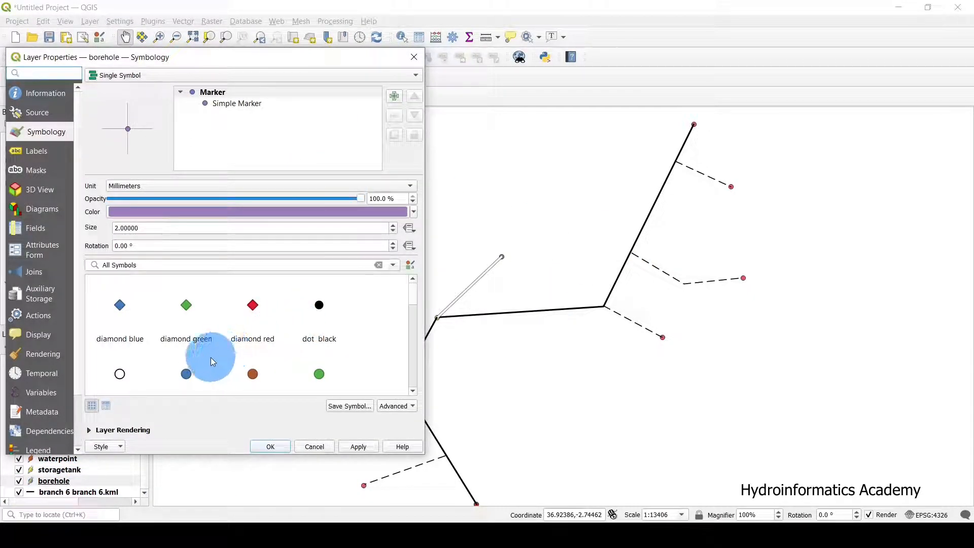
mouse_move(212, 359)
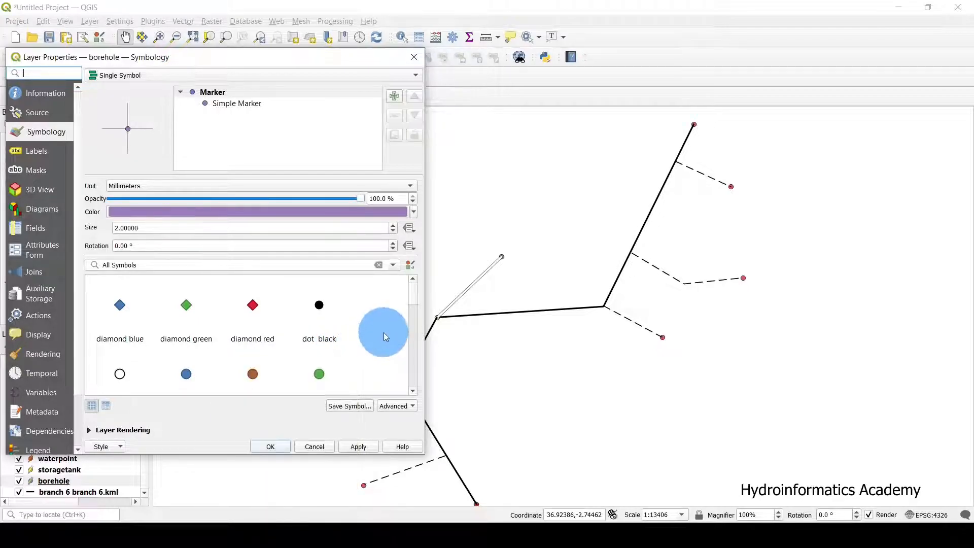
drag(361, 59, 313, 48)
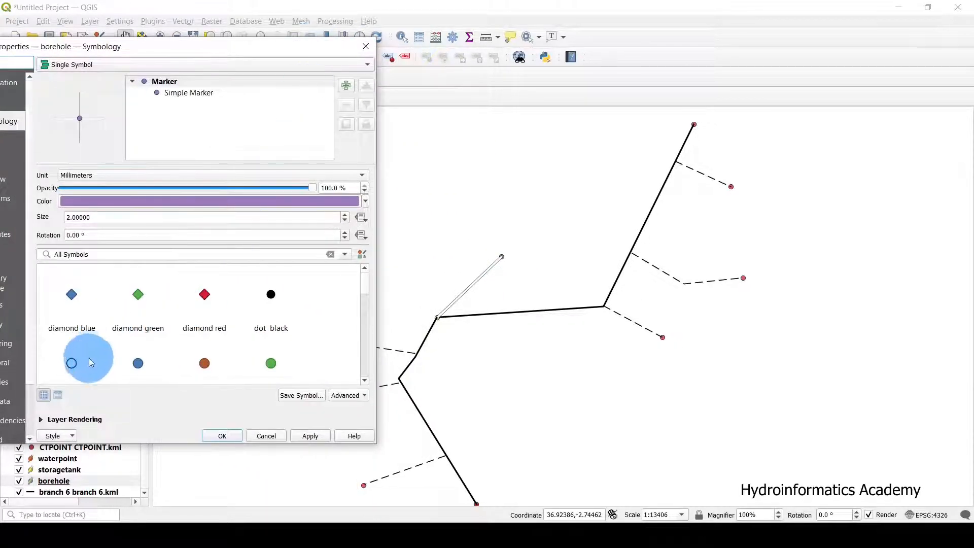
scroll(88, 359, down, 10)
scroll(93, 361, up, 8)
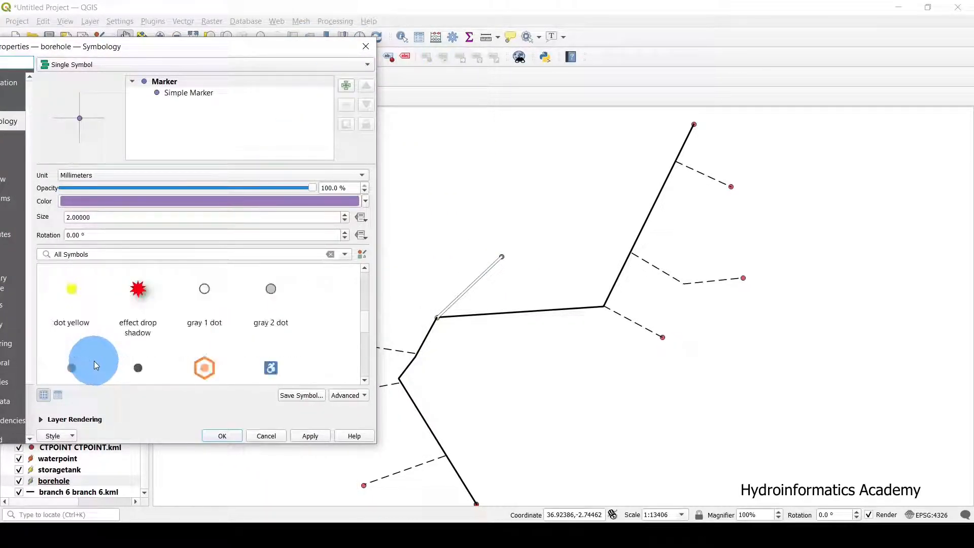
click(71, 271)
click(310, 436)
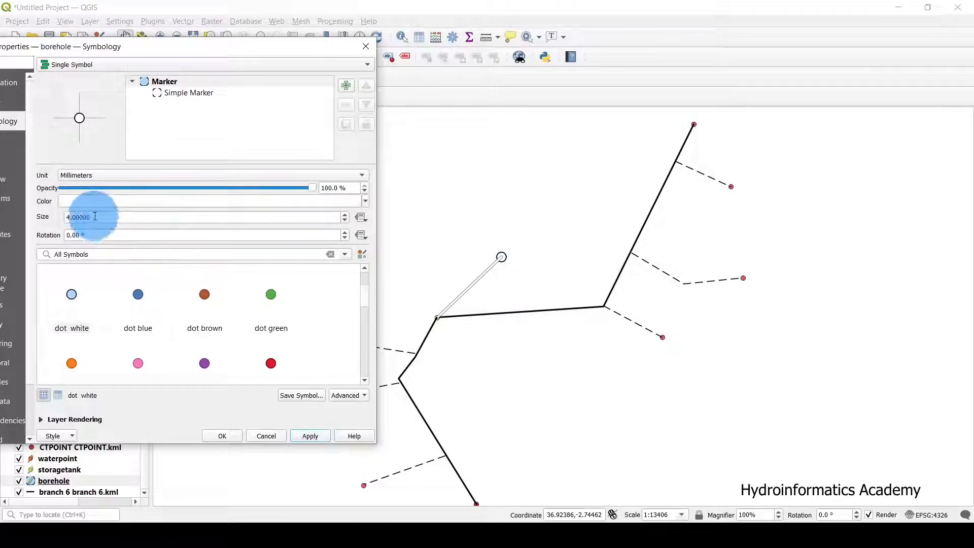
Step: Try a size of 3.5 for the borehole marker, and set it back to 4 millimetres
drag(97, 217, 55, 224)
text(3.5)
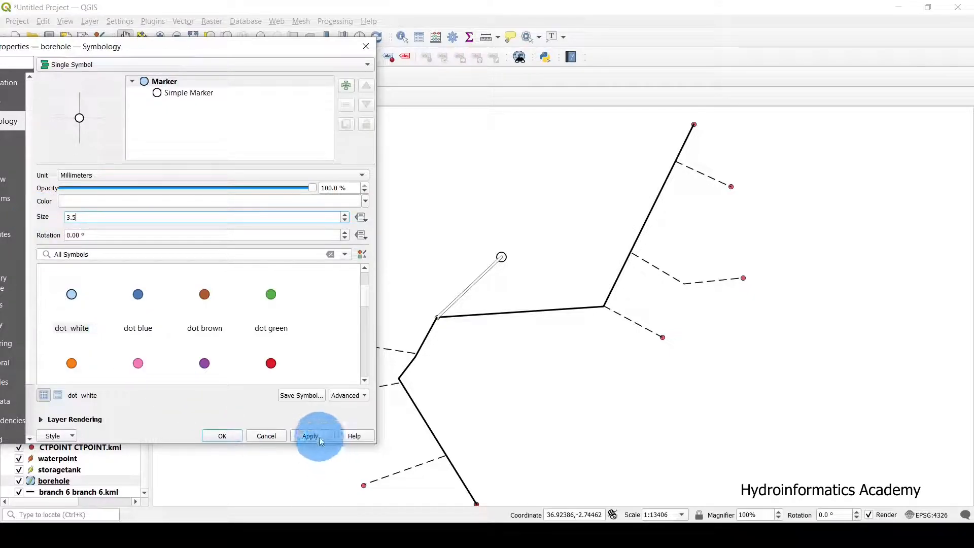
drag(91, 217, 29, 214)
text(4)
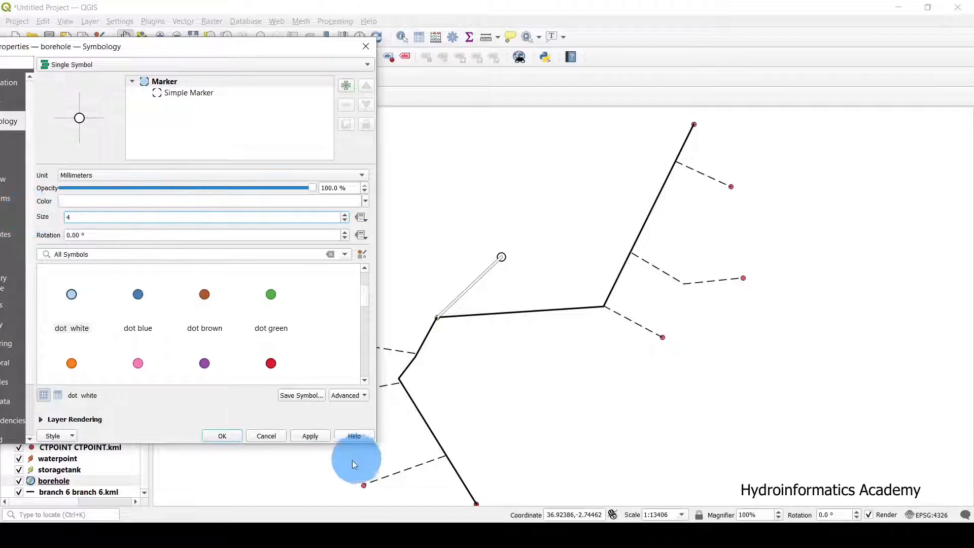
click(315, 440)
click(222, 435)
mouse_move(564, 375)
mouse_down()
mouse_move(633, 314)
mouse_move(604, 370)
mouse_up()
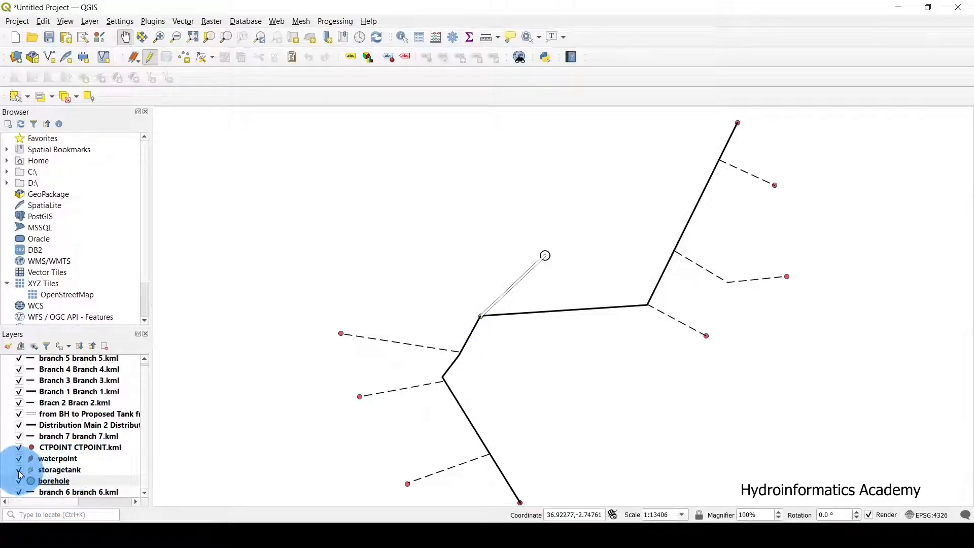
Step: Try the topo pop capital marker symbol on the storagetank layer
click(57, 478)
double_click(52, 470)
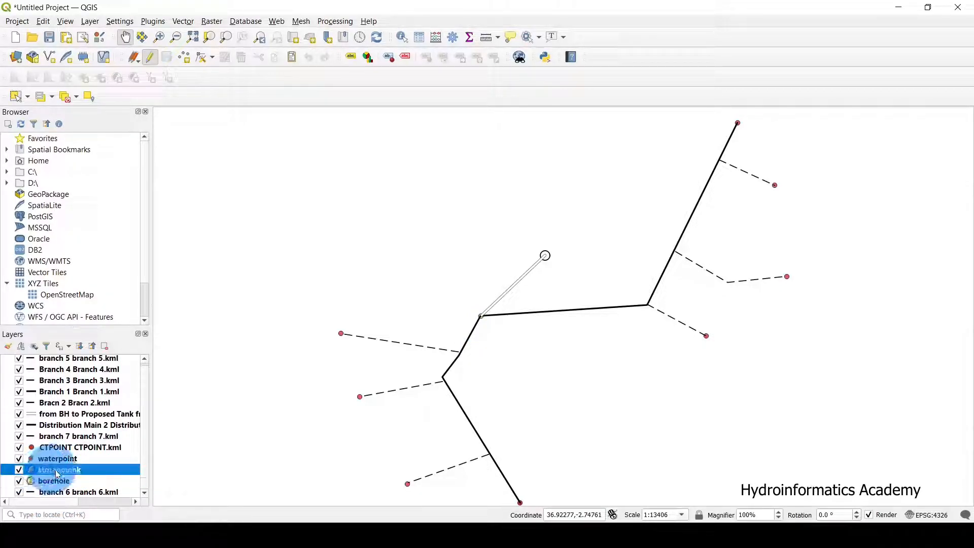
drag(265, 53, 328, 45)
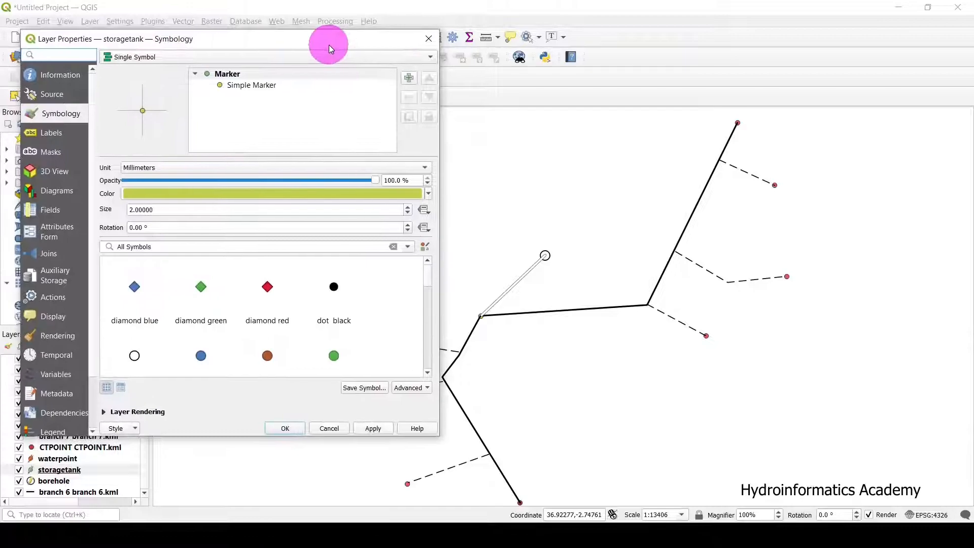
scroll(324, 327, down, 5)
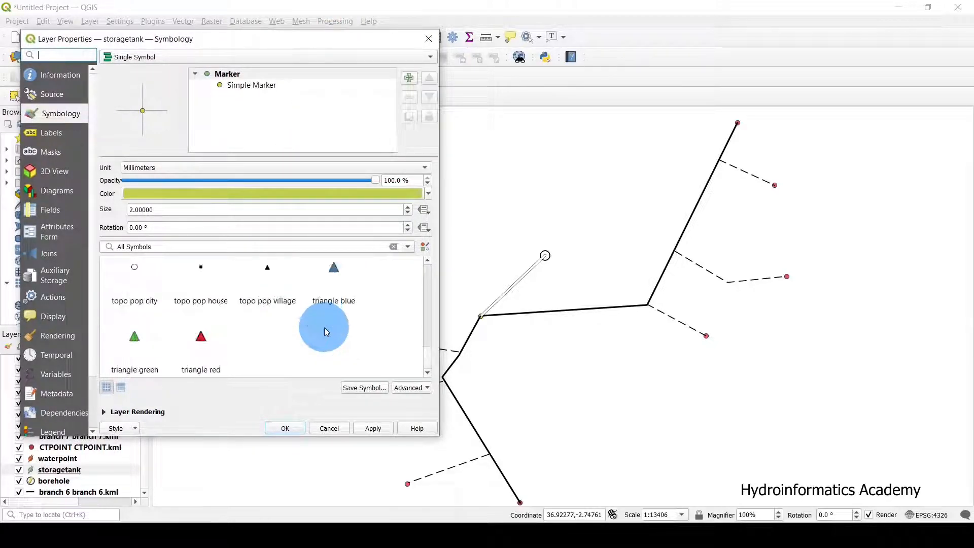
drag(427, 354, 428, 258)
click(334, 288)
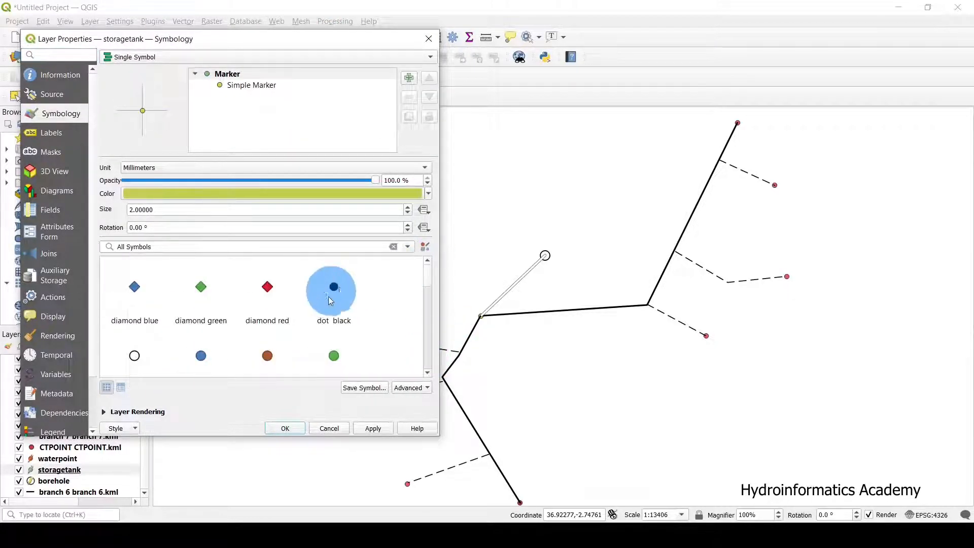
click(367, 428)
scroll(361, 317, down, 5)
drag(428, 361, 426, 336)
click(349, 338)
scroll(349, 338, up, 5)
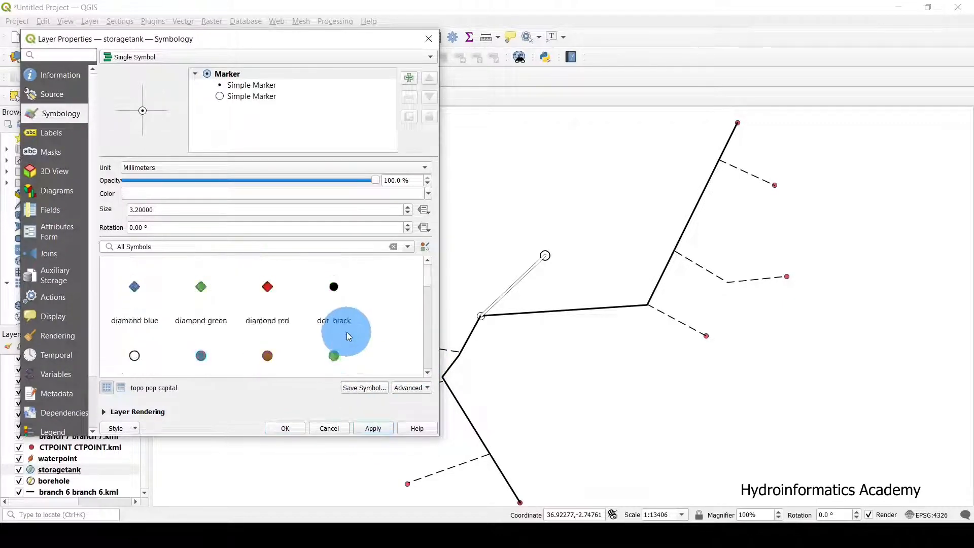
Step: Style the storagetank layer with the dot black marker symbol
click(335, 294)
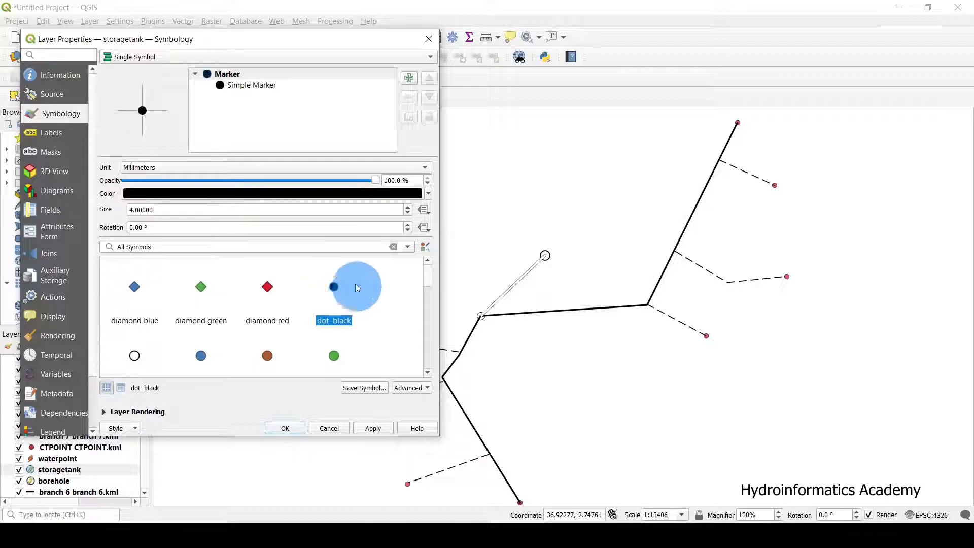
click(285, 428)
drag(512, 370, 524, 291)
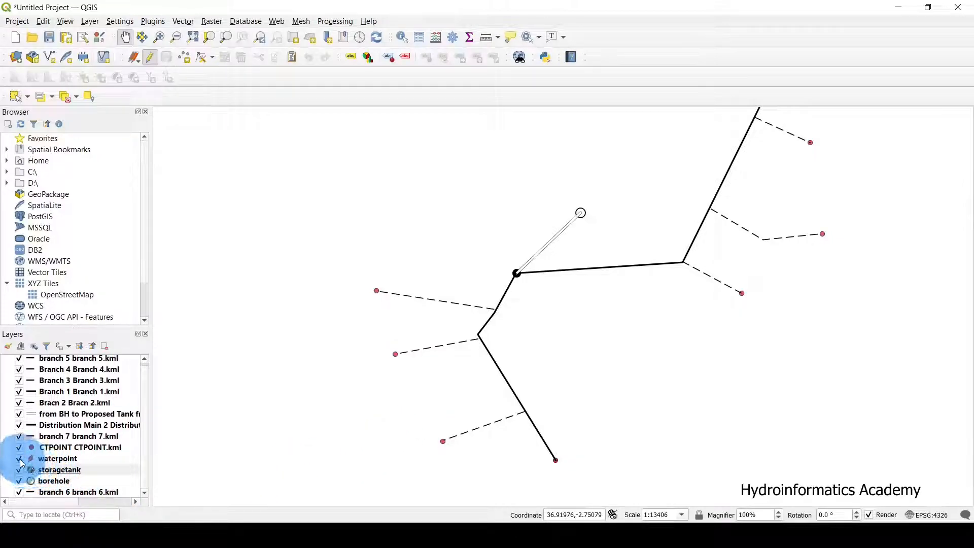
Step: Hide and show the waterpoint layer to locate its points, and style it with the diamond blue marker symbol
click(36, 459)
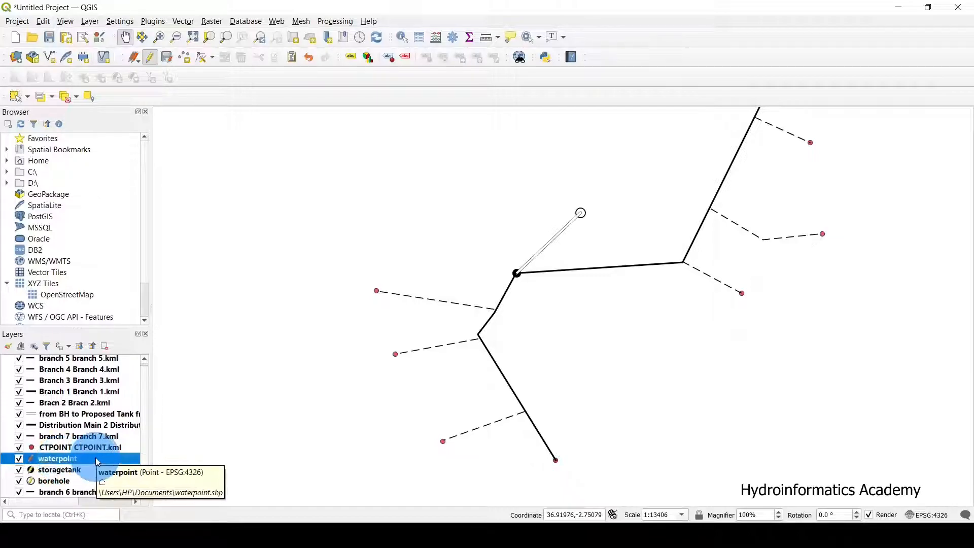
click(19, 458)
click(18, 458)
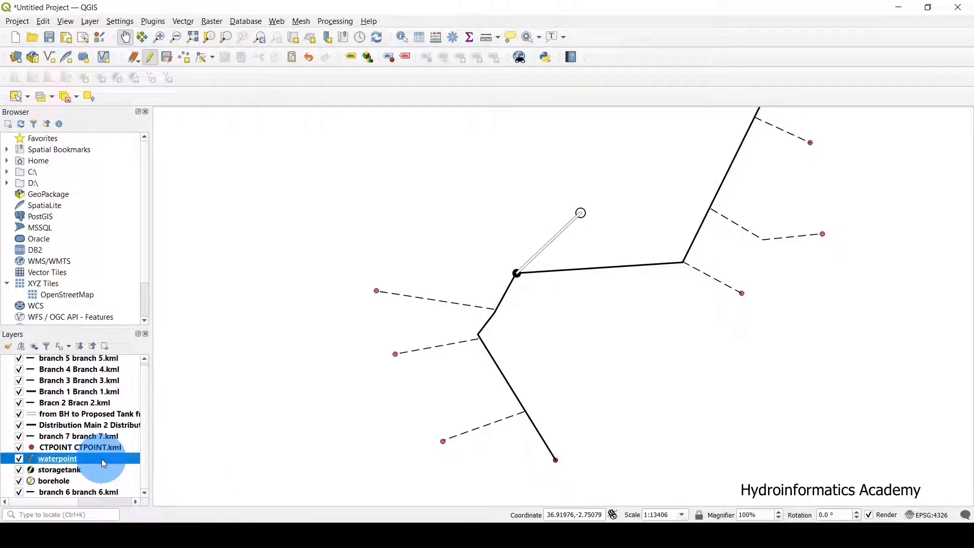
double_click(87, 459)
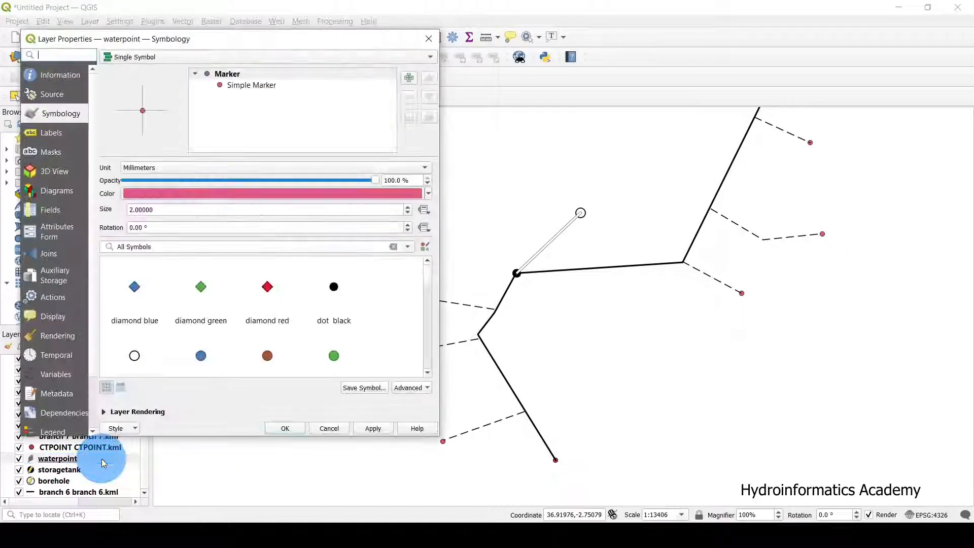
scroll(324, 314, down, 10)
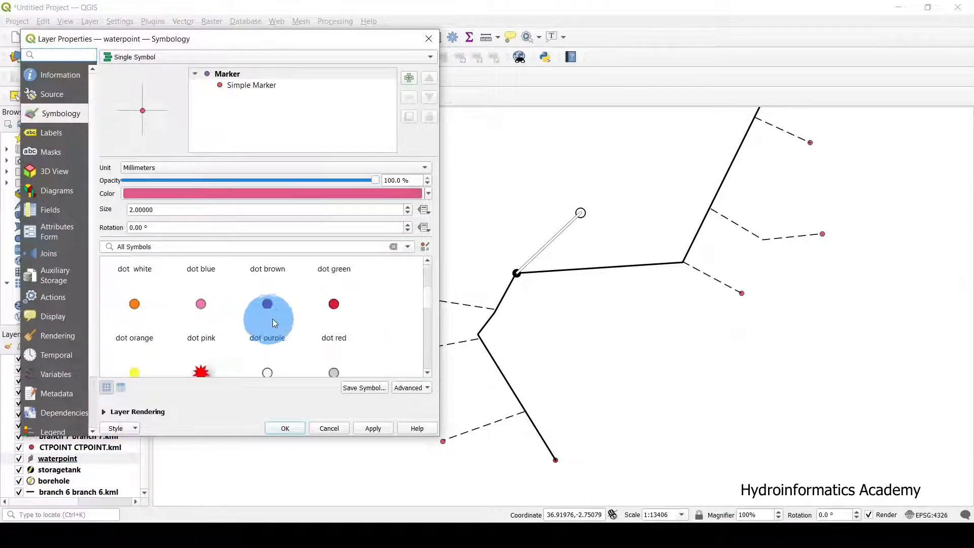
scroll(285, 317, up, 1)
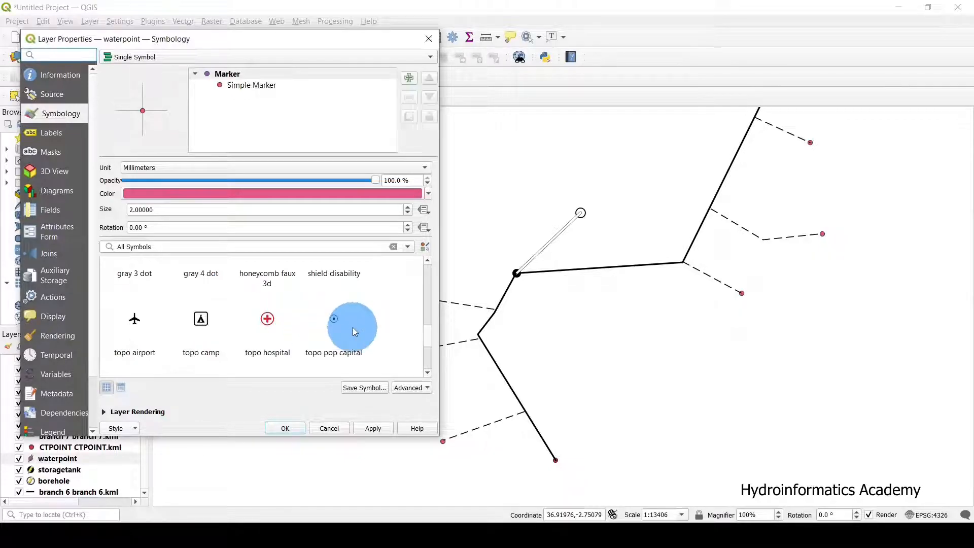
scroll(352, 327, down, 1)
click(431, 269)
click(139, 291)
click(375, 428)
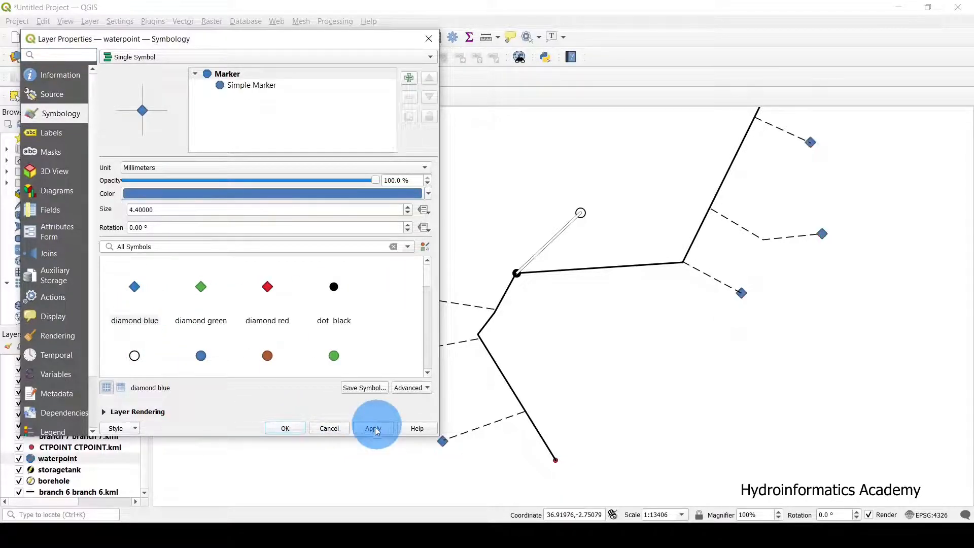
click(284, 428)
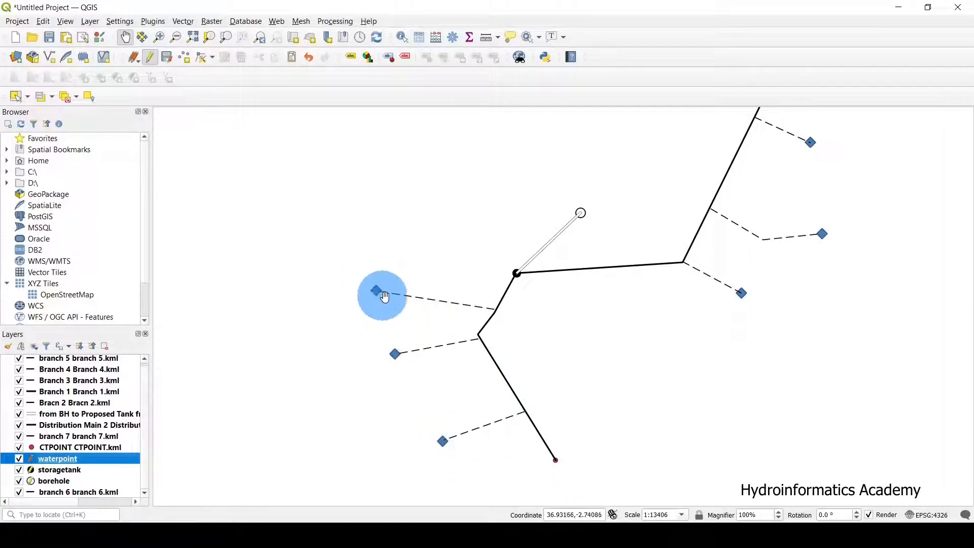
Step: Set the waterpoint layer's marker size to 3.5 millimetres
double_click(108, 457)
click(164, 209)
double_click(164, 209)
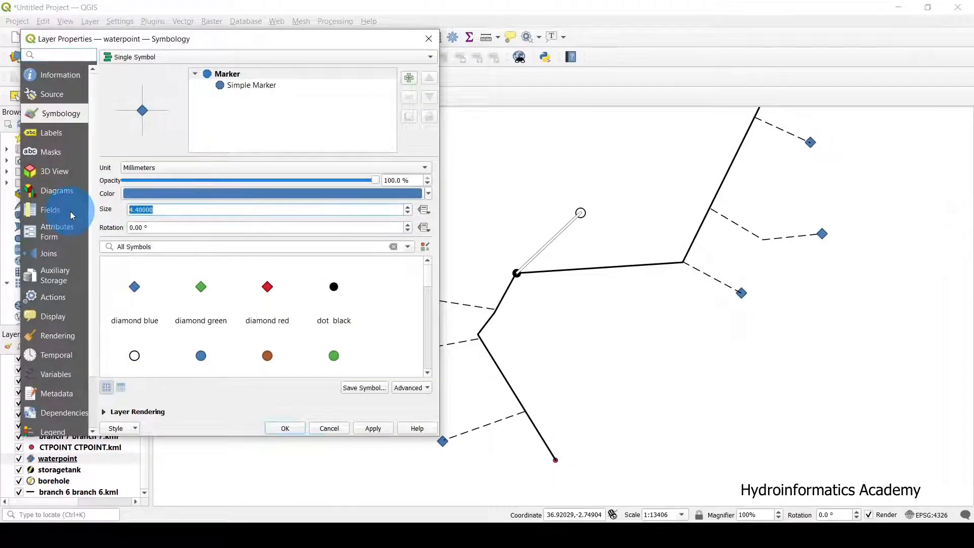
text(3.5)
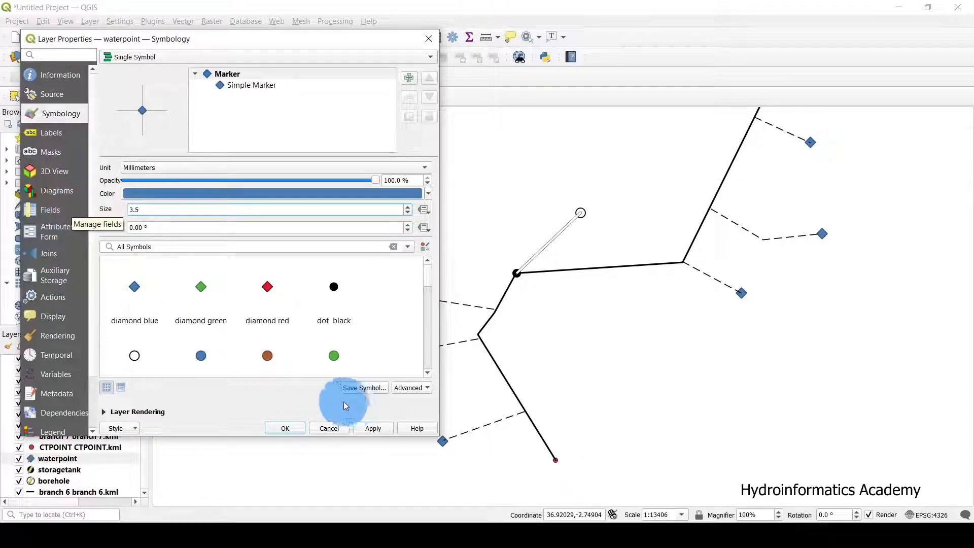
click(373, 428)
click(297, 428)
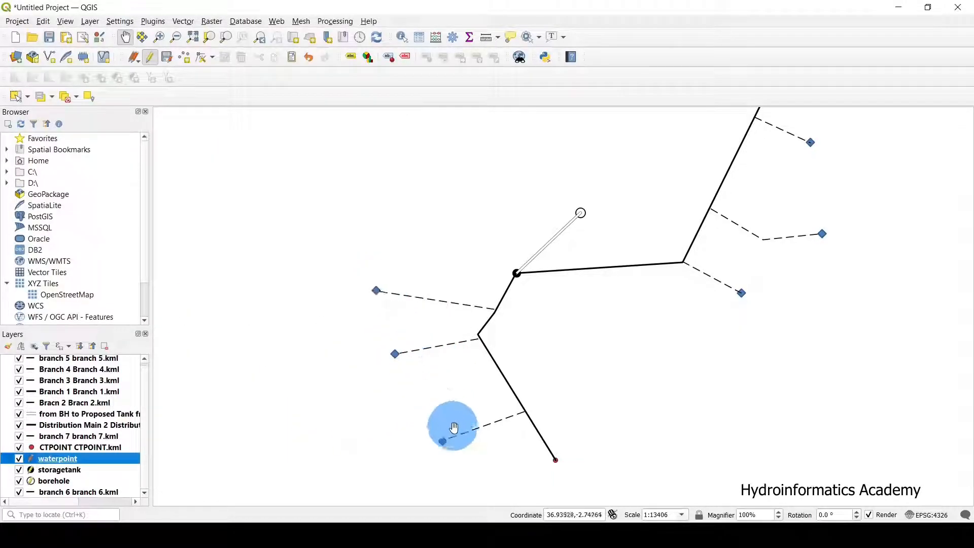
drag(623, 363, 568, 303)
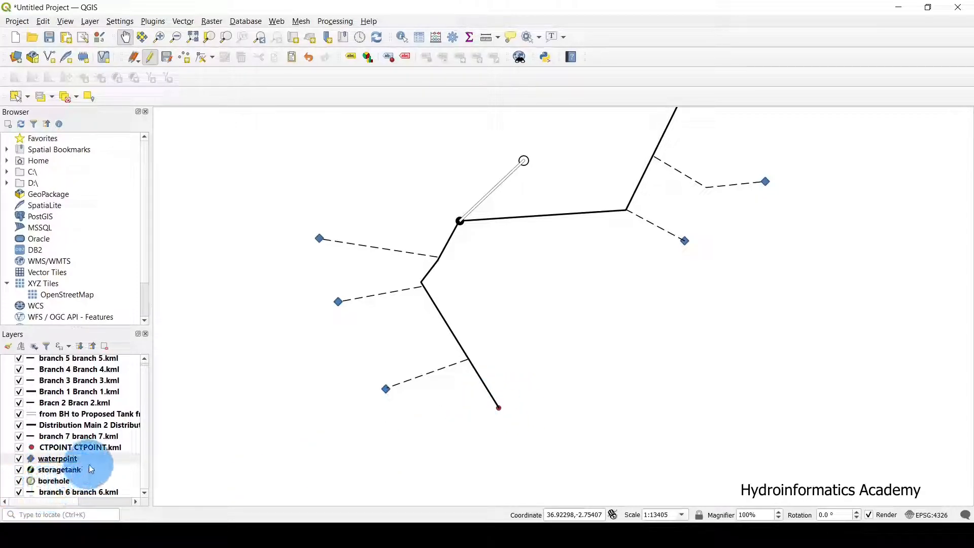
Step: Hide and show the CTPOINT layer to locate its point, and style it with the triangle blue marker symbol
click(19, 447)
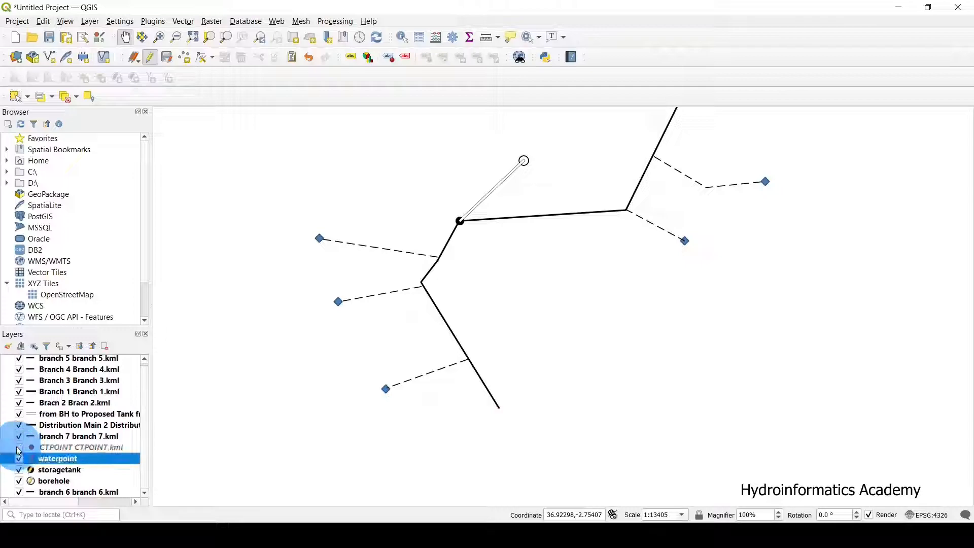
click(102, 451)
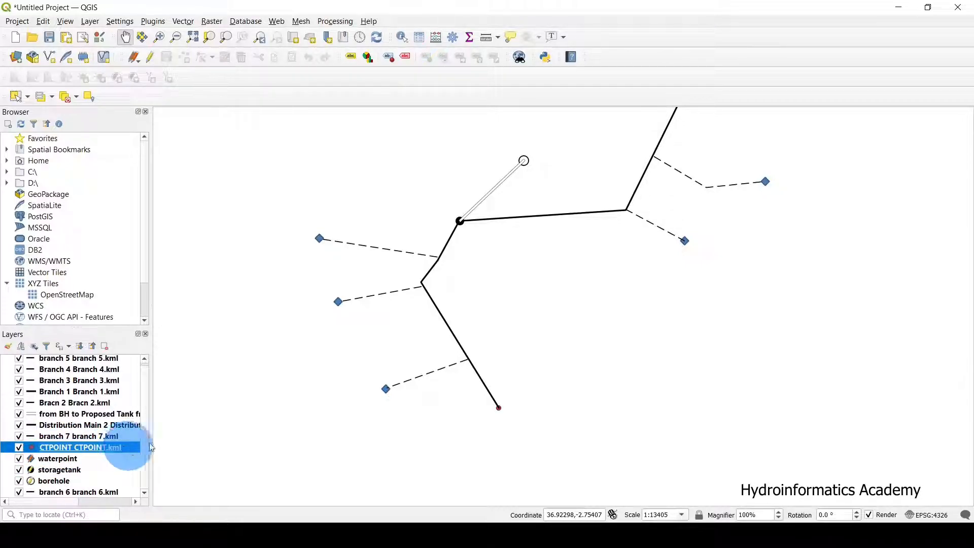
double_click(123, 447)
click(343, 273)
click(381, 428)
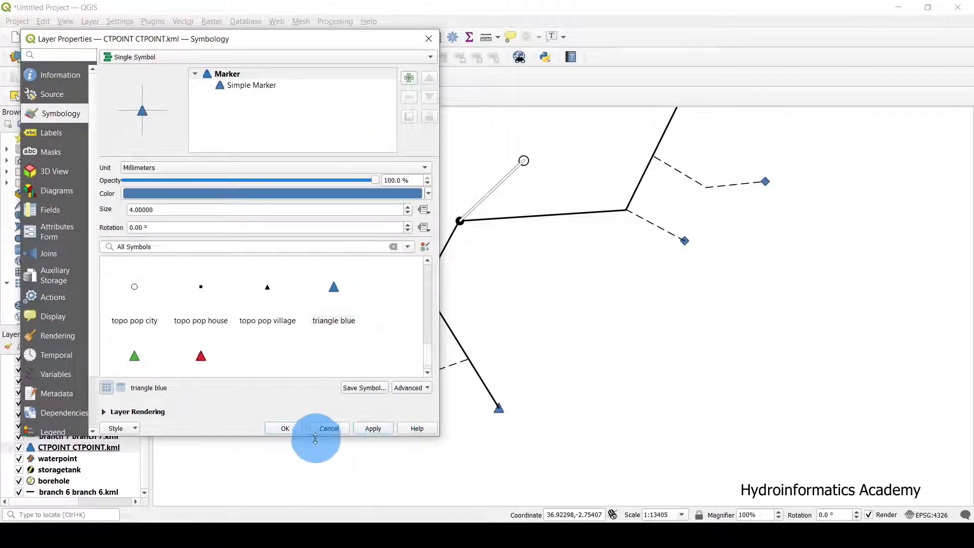
click(286, 428)
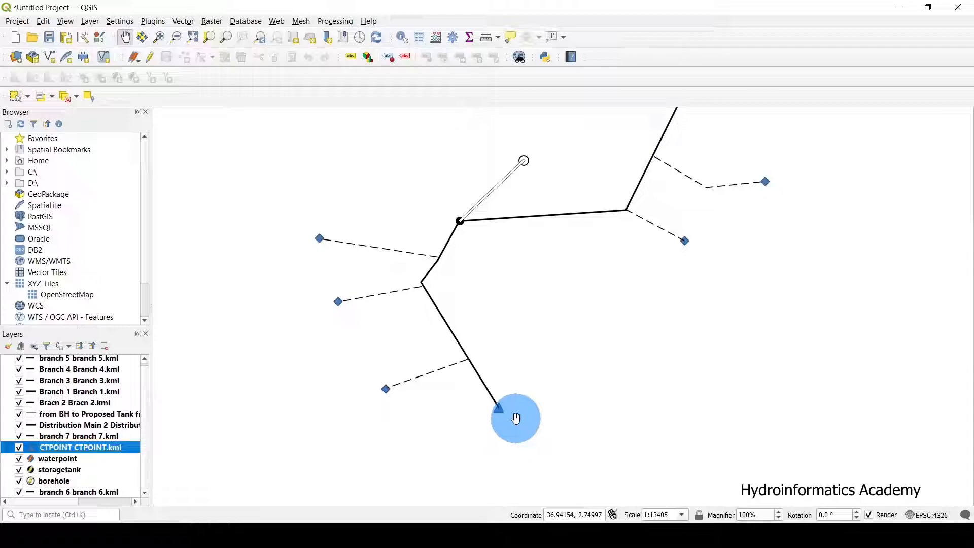
Step: Set the CTPOINT layer's marker size to 3.5 millimetres
double_click(136, 446)
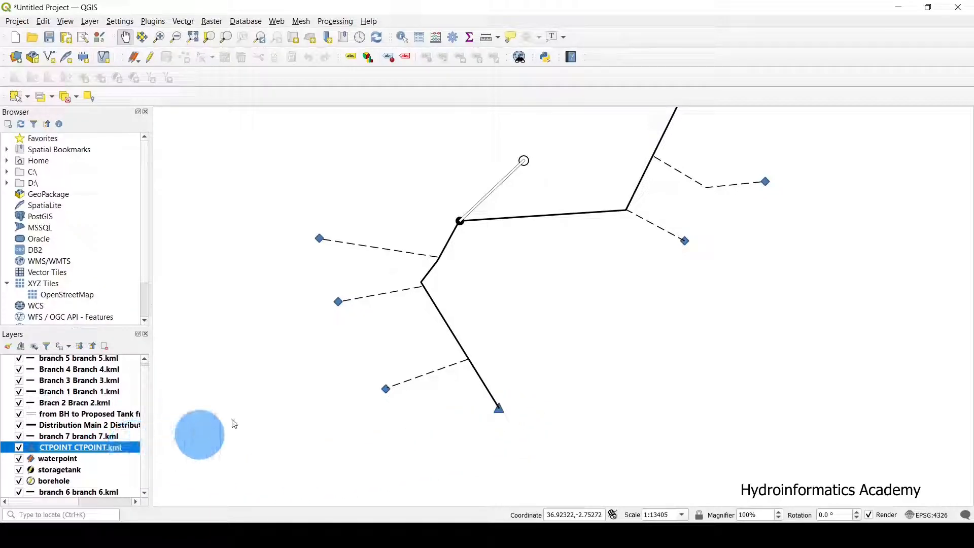
drag(165, 208, 118, 199)
text(3.5)
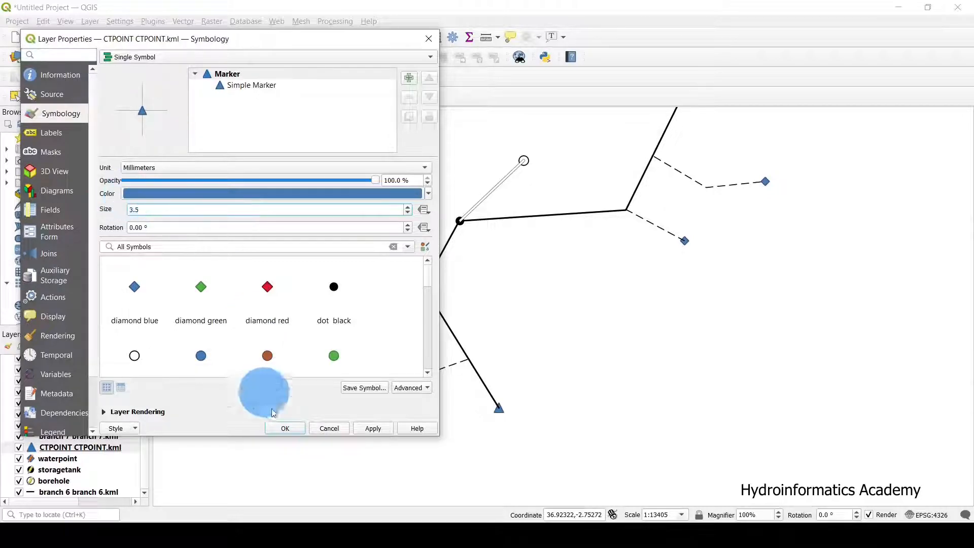
click(285, 428)
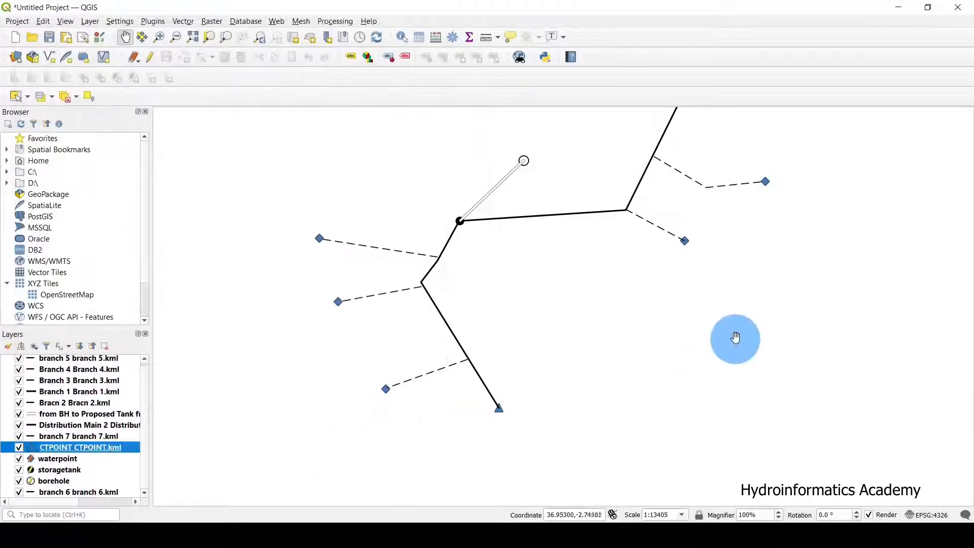
drag(734, 339, 533, 381)
drag(440, 197, 506, 192)
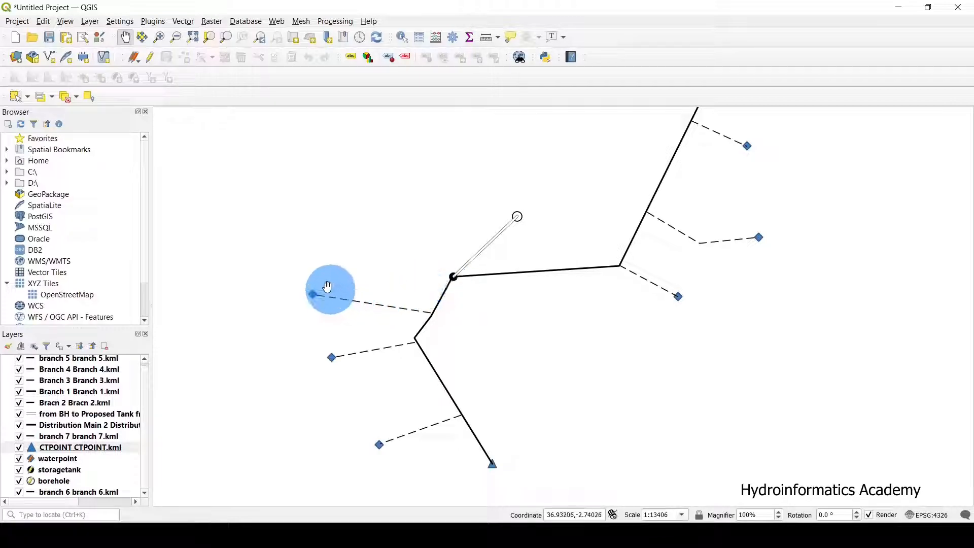
drag(363, 283, 377, 204)
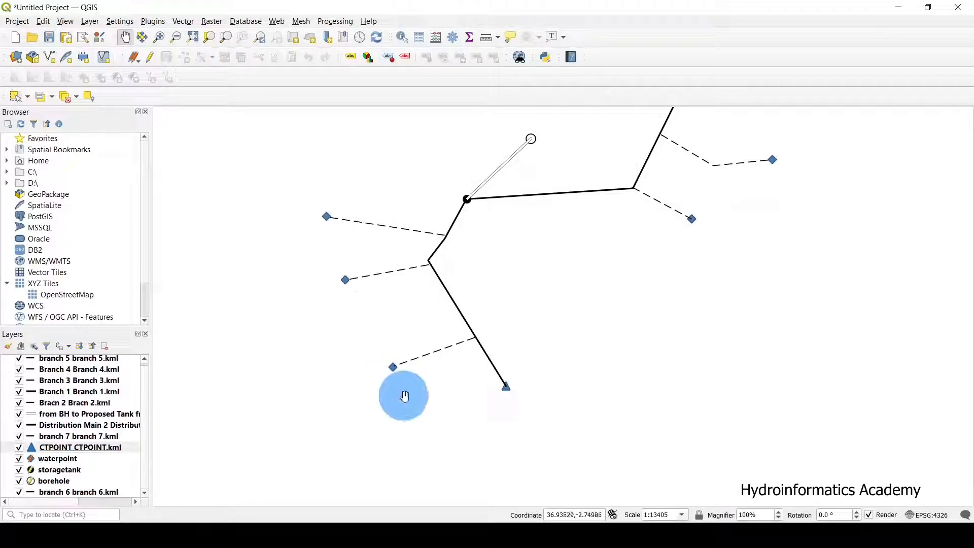
mouse_move(521, 383)
mouse_down()
mouse_move(539, 376)
mouse_move(537, 389)
mouse_up()
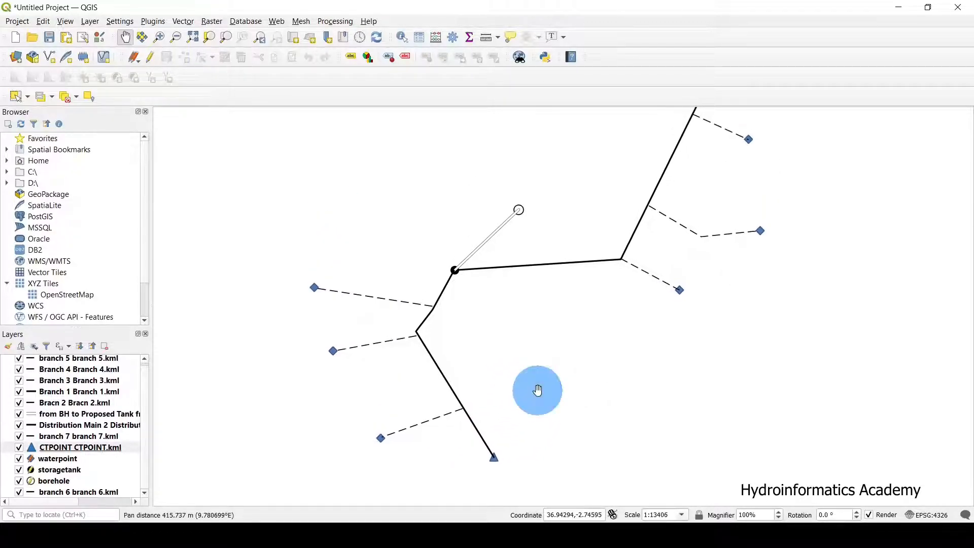
click(454, 271)
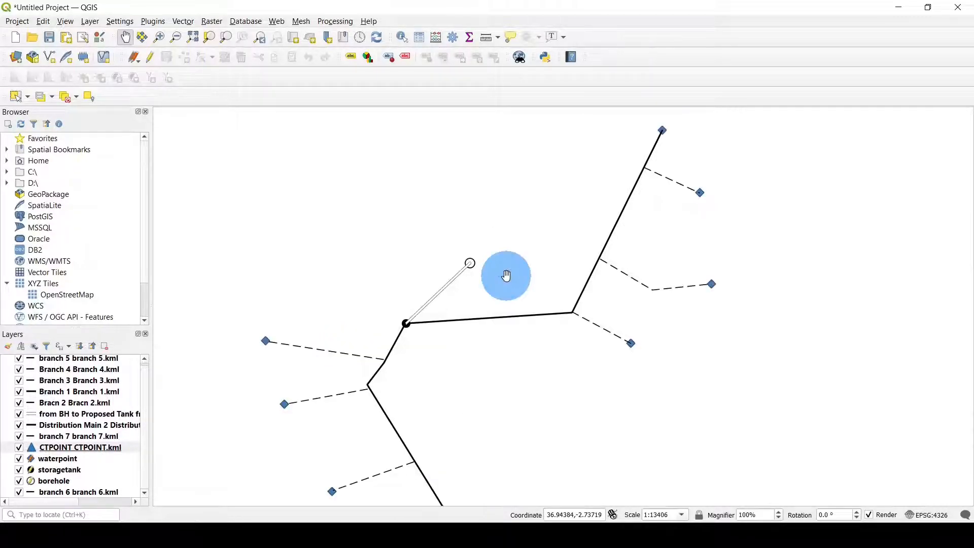
scroll(506, 276, down, 1)
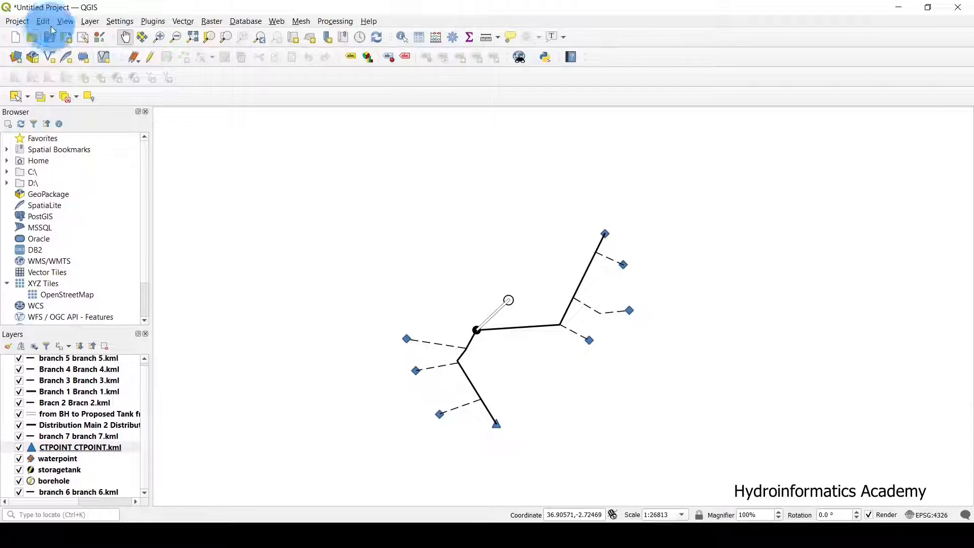
Step: Create a new print layout titled "waterproject"
click(17, 21)
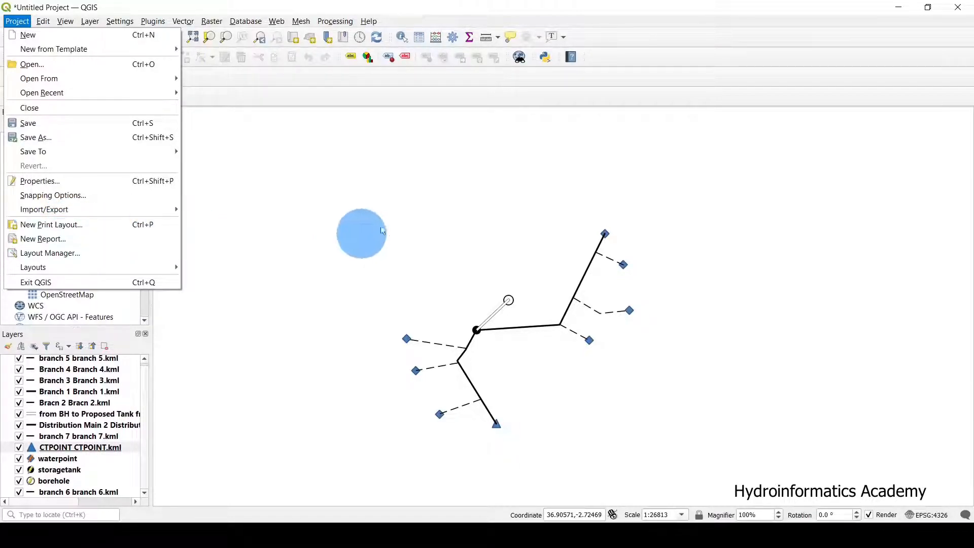
click(348, 204)
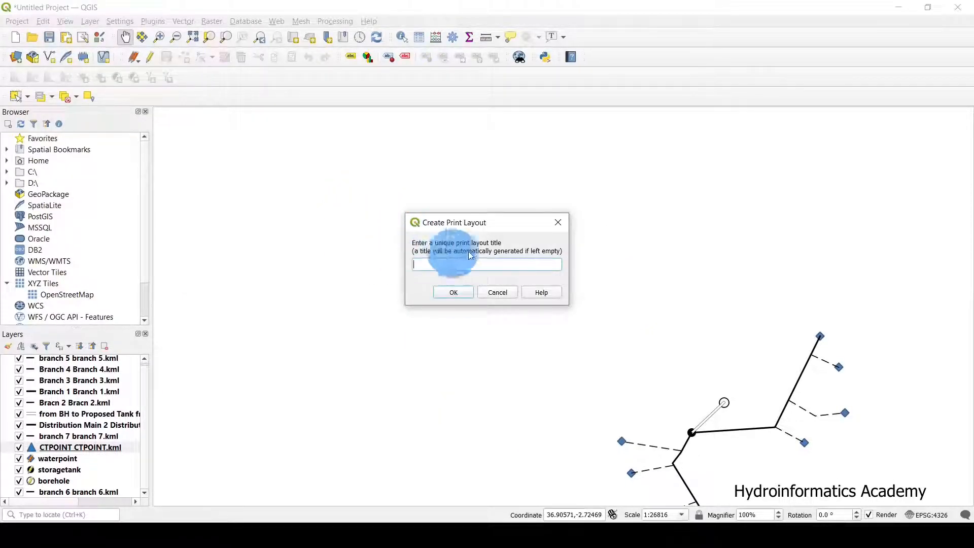
drag(474, 223, 422, 183)
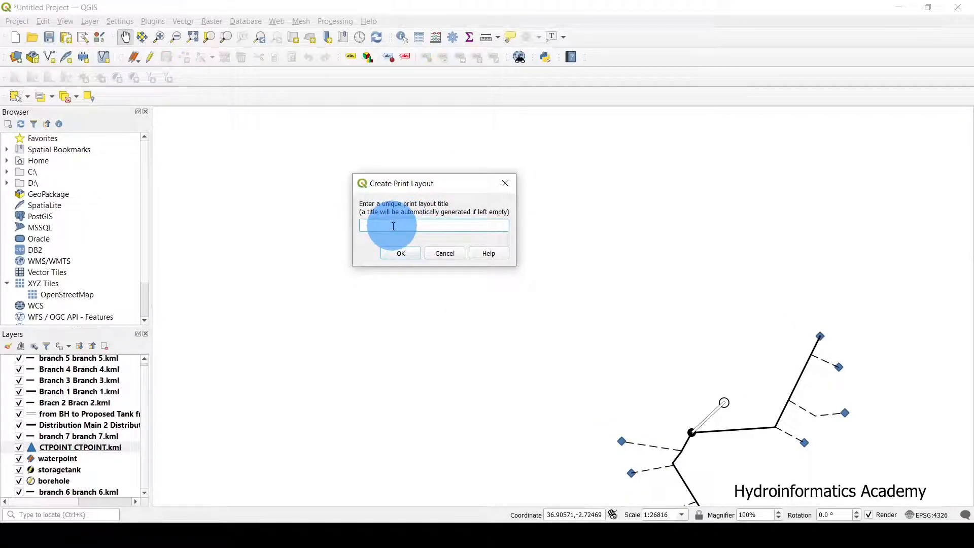
text(waterproject)
click(379, 226)
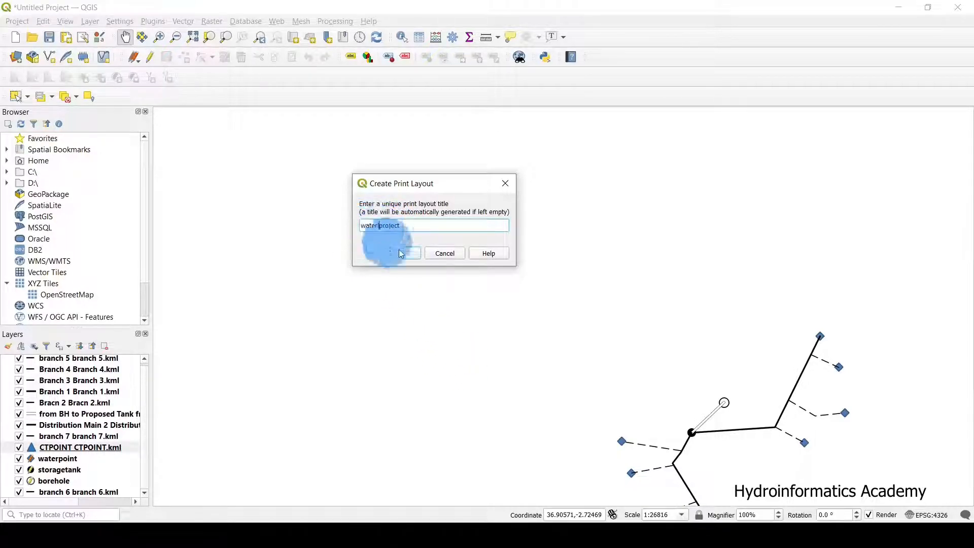
key(Delete)
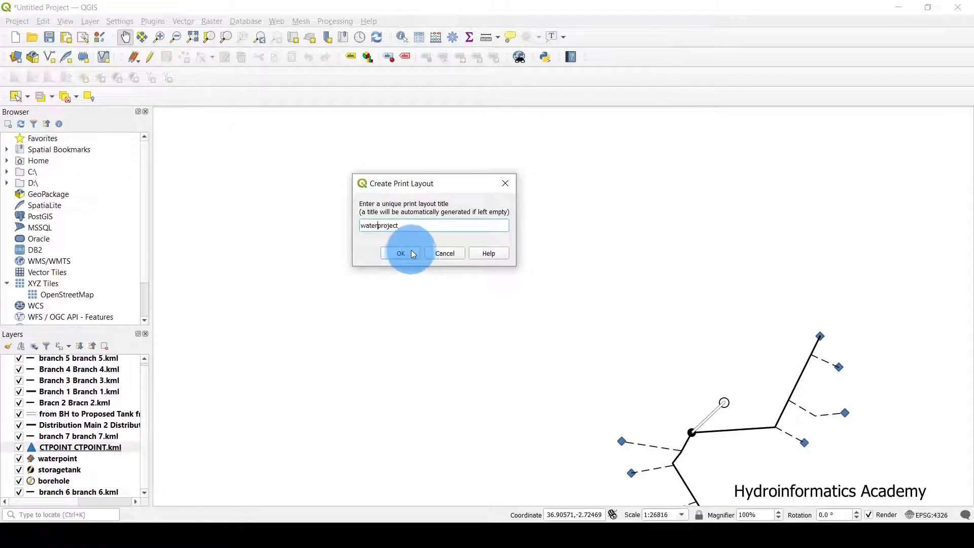
click(413, 252)
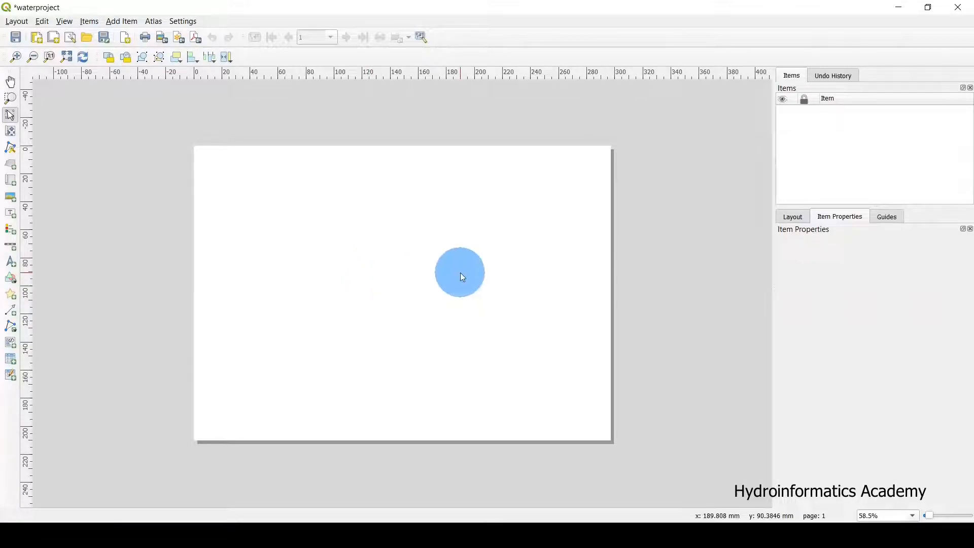
Step: Centre the whole pipeline network in the main QGIS map canvas and return to the waterproject layout window
mouse_move(554, 515)
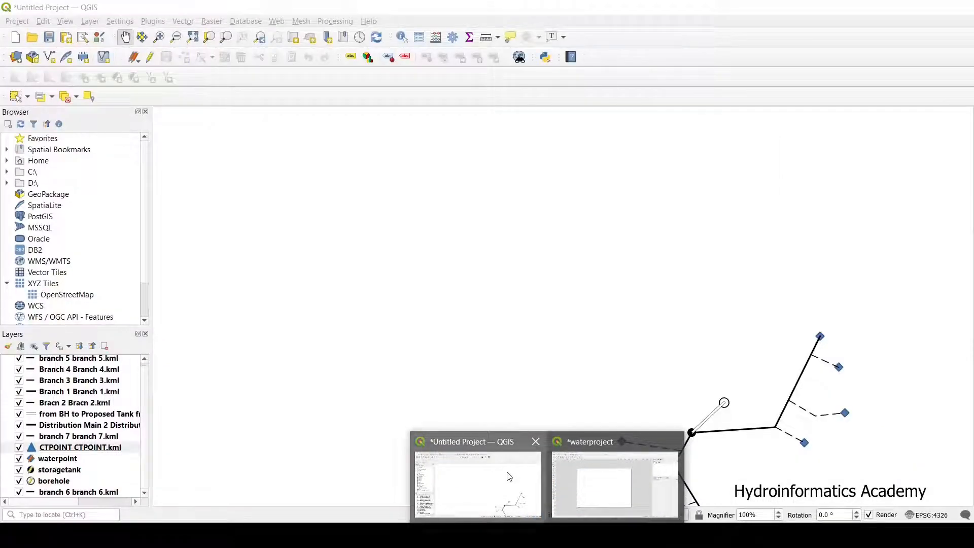
click(508, 475)
drag(594, 365, 459, 276)
scroll(534, 344, up, 1)
drag(662, 368, 526, 351)
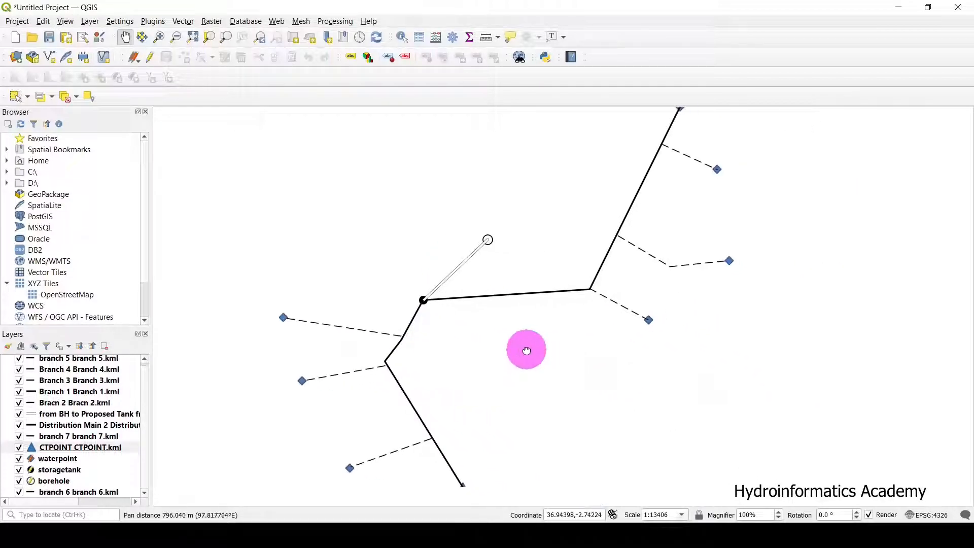
scroll(526, 350, down, 1)
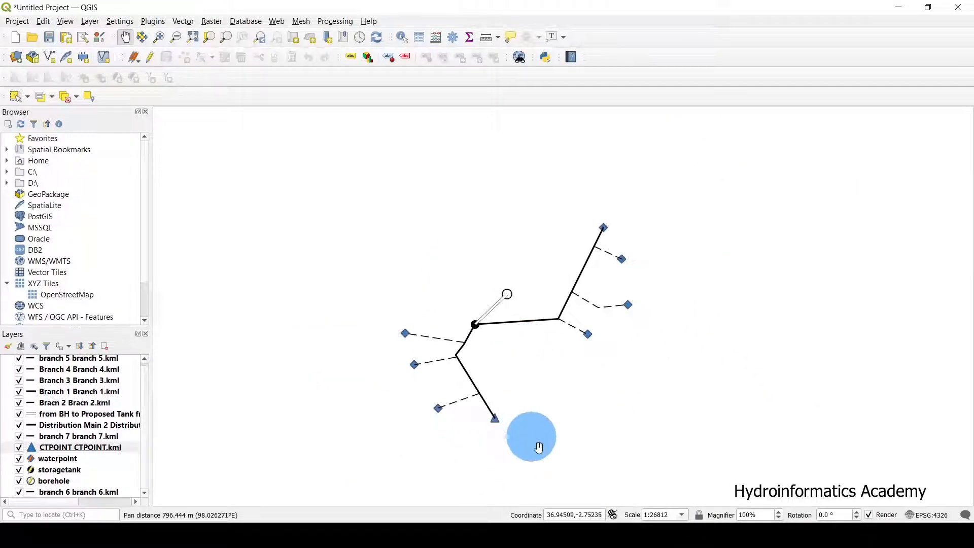
click(553, 535)
click(625, 486)
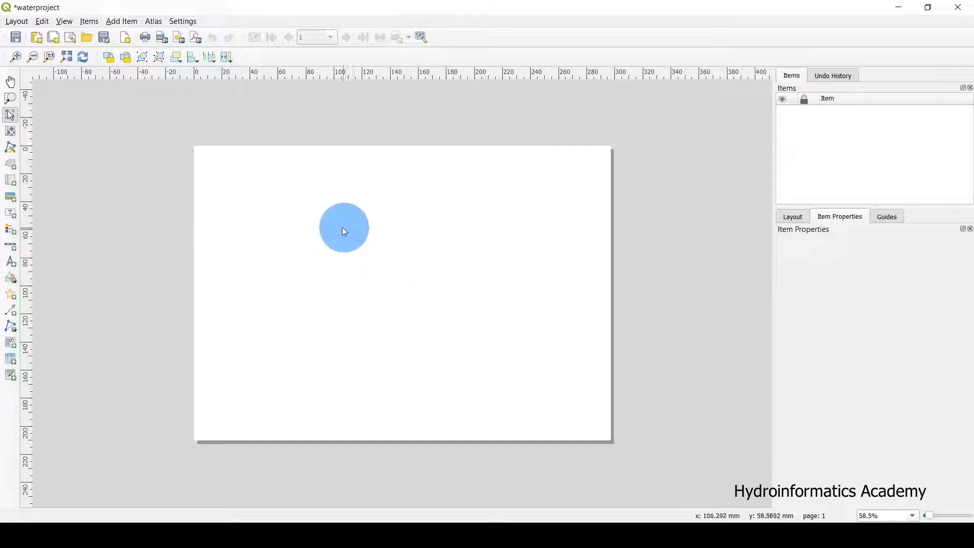
Step: Set the layout page size to A3 in the page properties
right_click(336, 220)
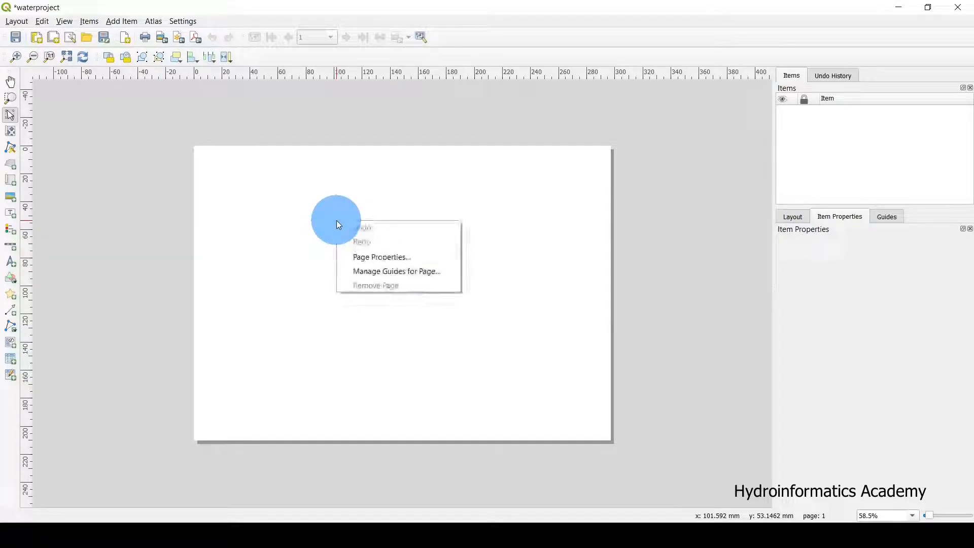
click(386, 260)
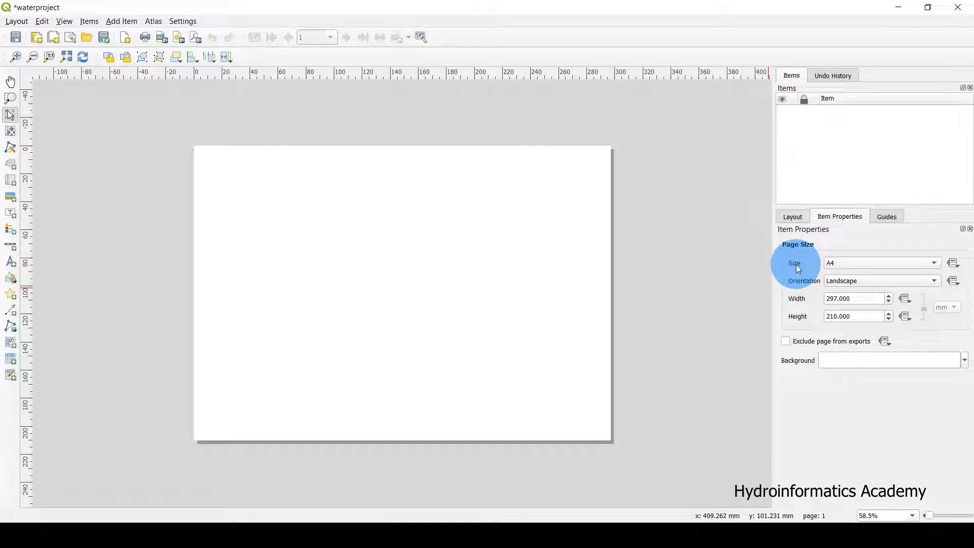
click(844, 264)
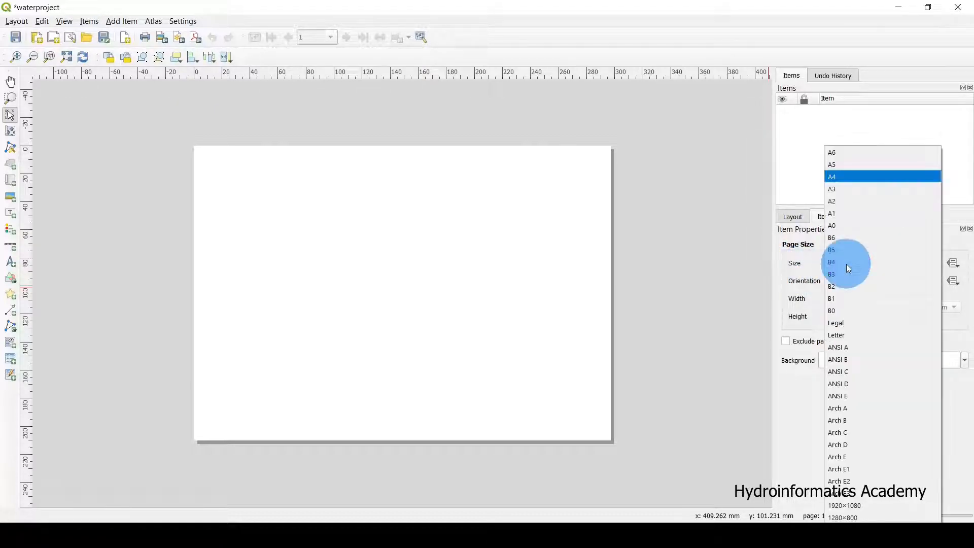
click(850, 188)
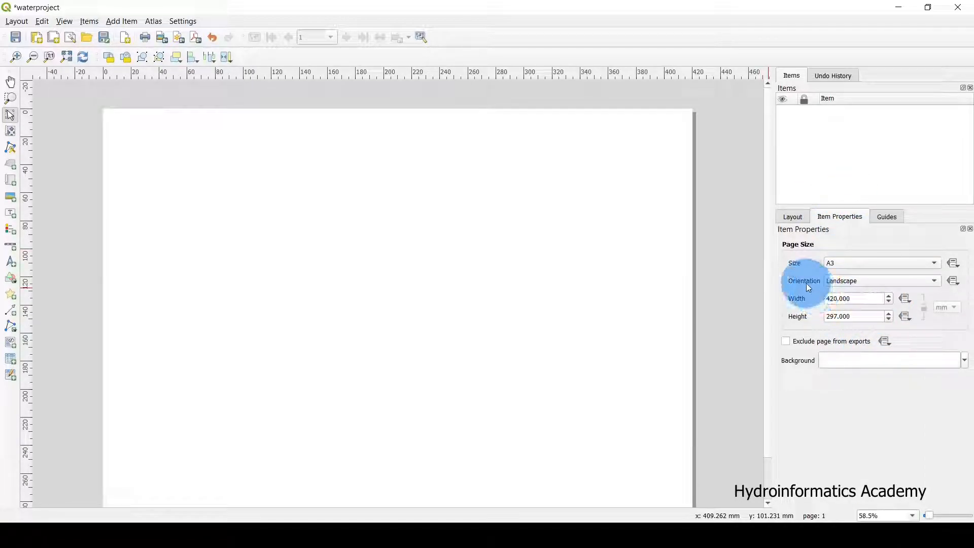
Step: Compare the pipeline network in the main map canvas with the whole blank A3 layout page
click(547, 535)
click(506, 477)
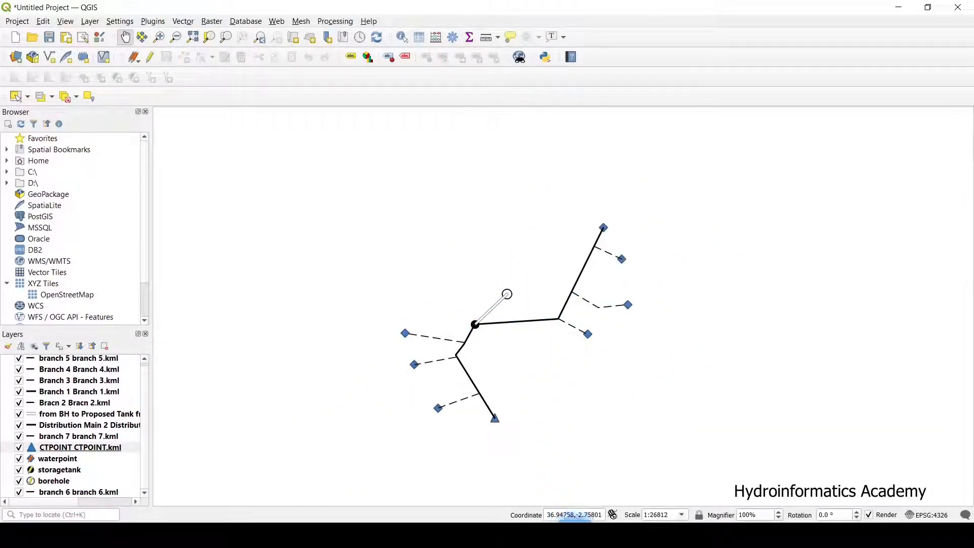
click(547, 535)
click(628, 466)
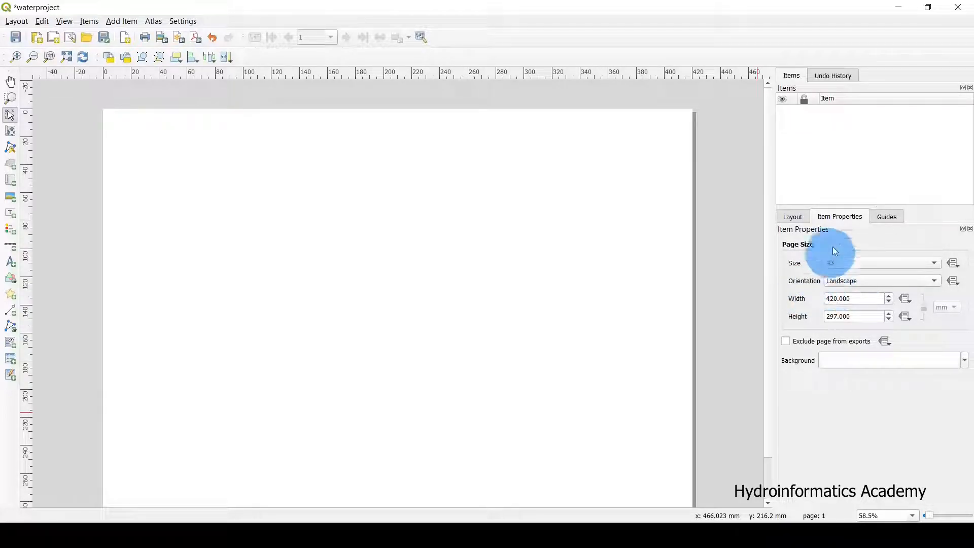
scroll(522, 229, down, 1)
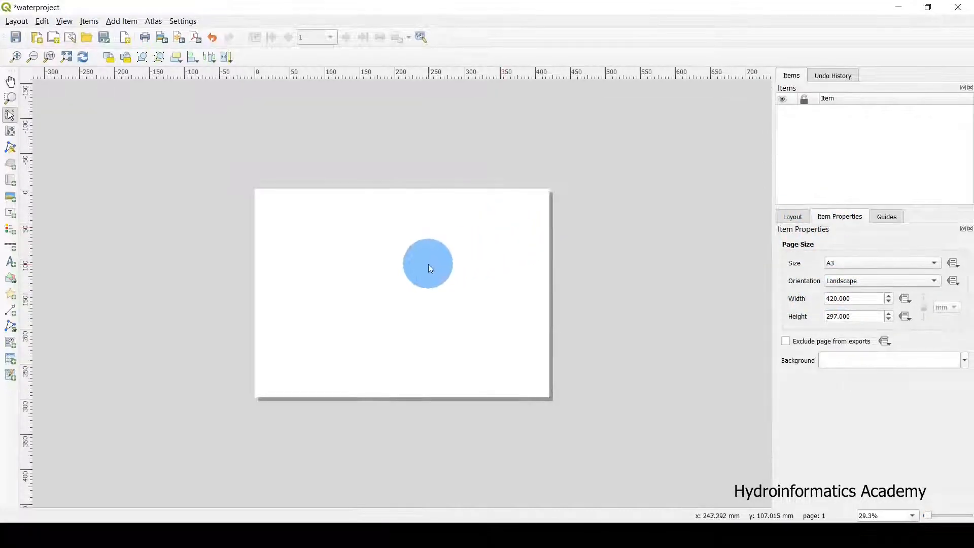
click(390, 270)
scroll(449, 271, up, 1)
scroll(447, 270, down, 1)
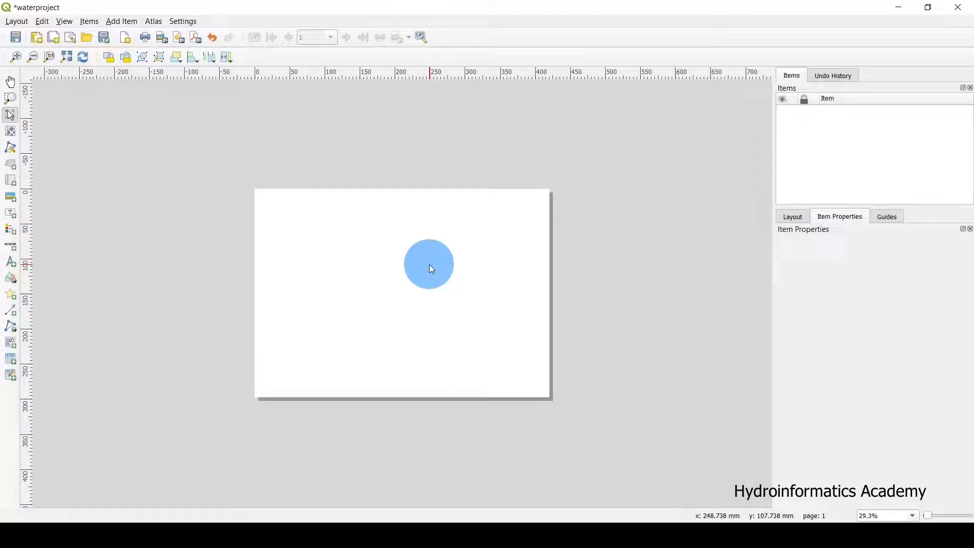
click(553, 537)
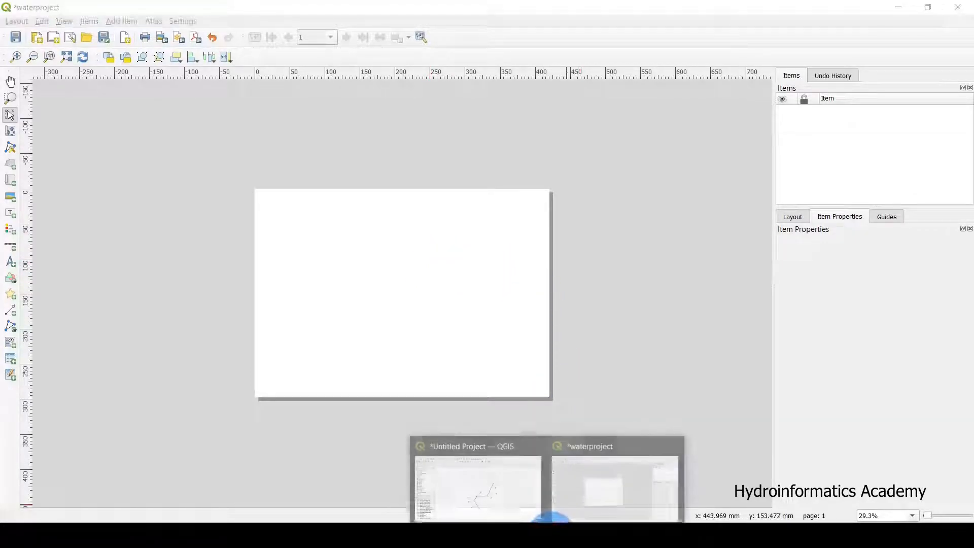
click(488, 476)
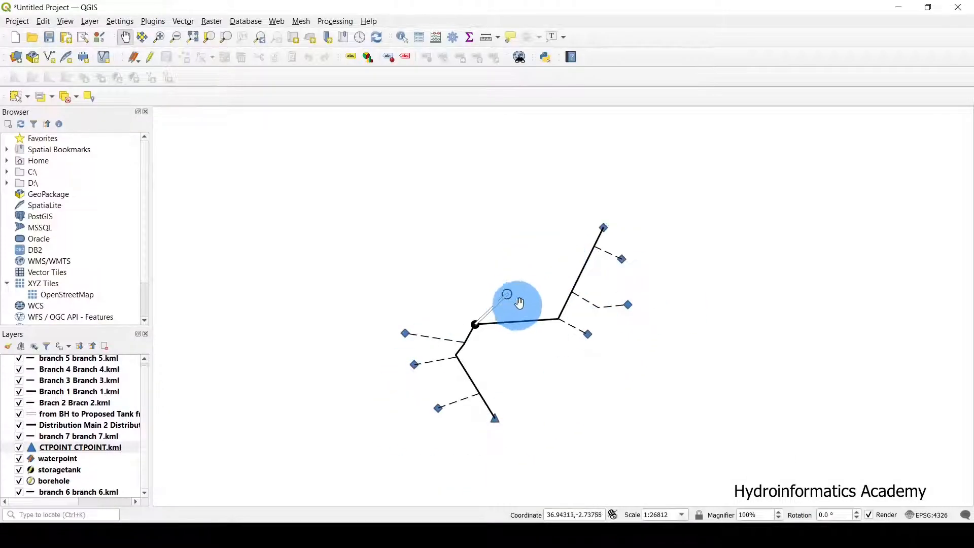
click(547, 537)
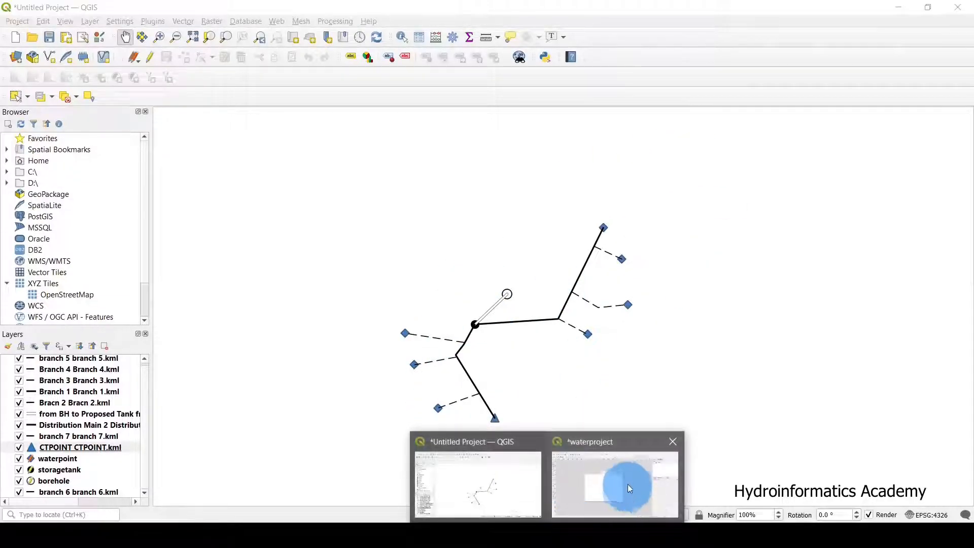
click(627, 486)
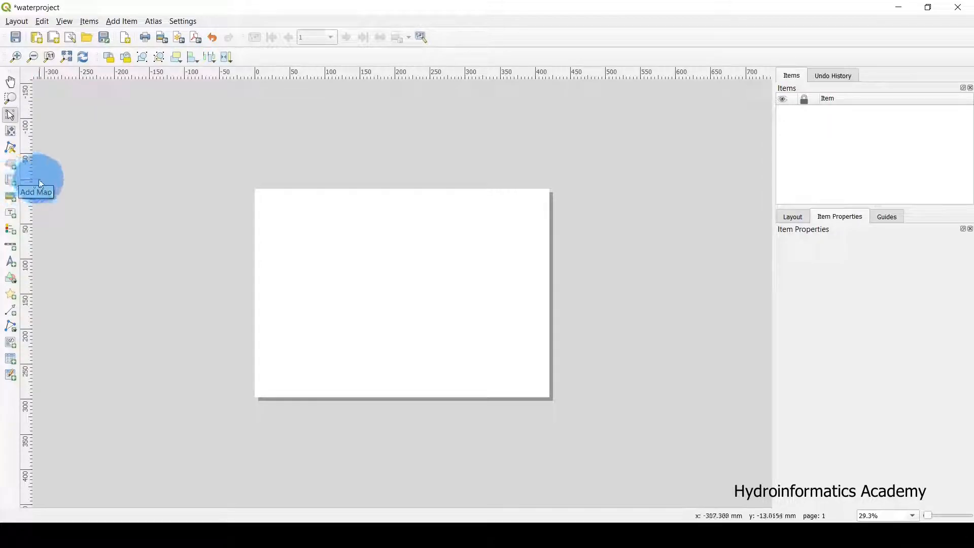
Step: Add a map covering most of the A3 page, leaving a free strip along the page's right side, and review the layout's general settings
click(11, 183)
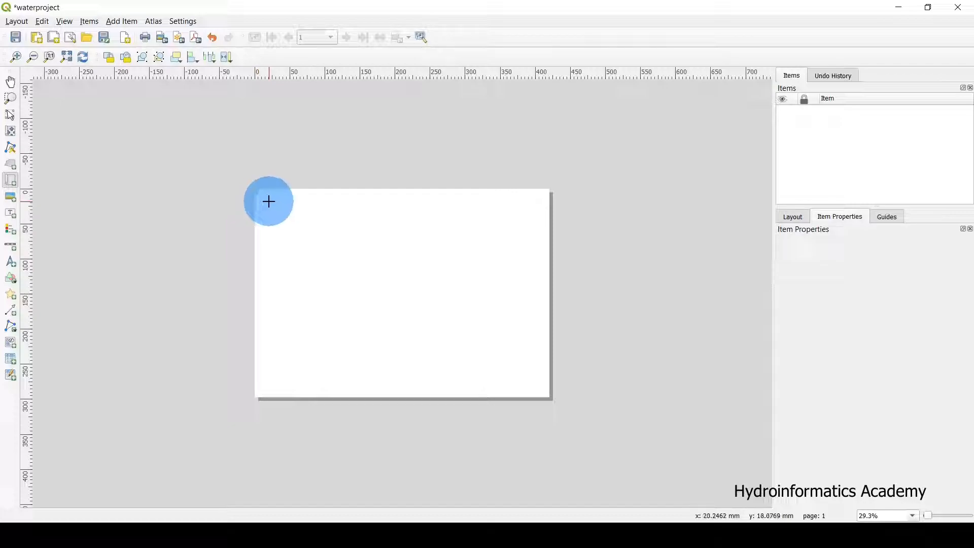
drag(265, 200, 492, 387)
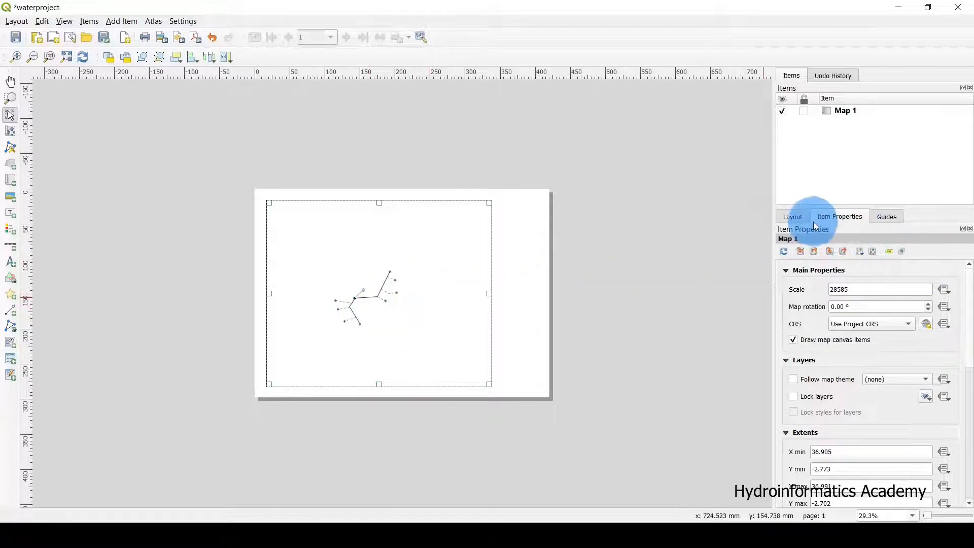
click(796, 215)
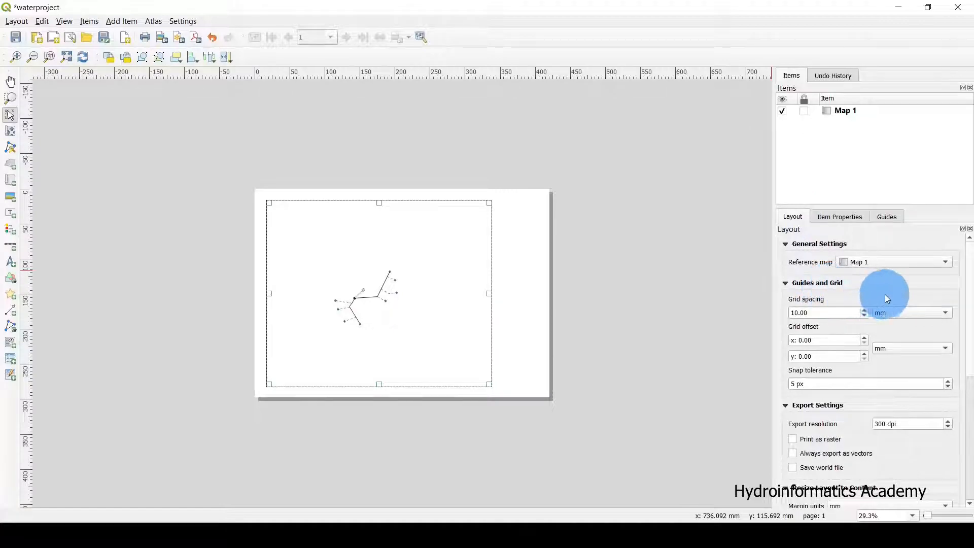
click(836, 214)
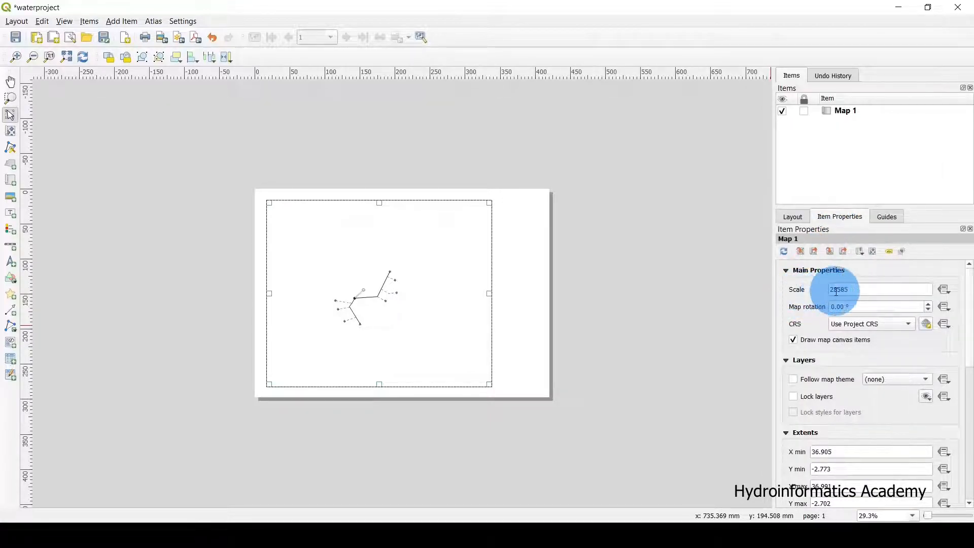
Step: Set the scale of the layout map to 8585
drag(834, 289, 817, 292)
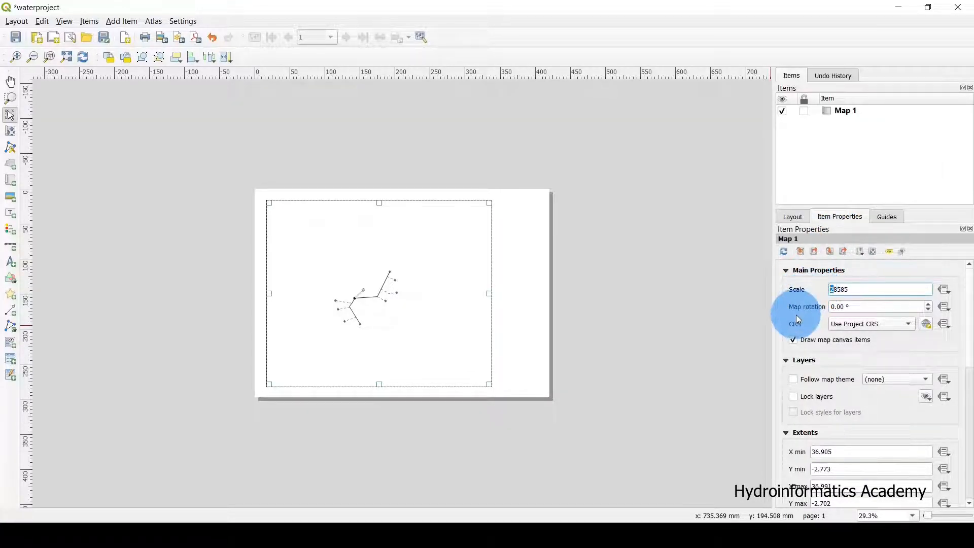
key(End)
drag(862, 290, 760, 290)
key(End)
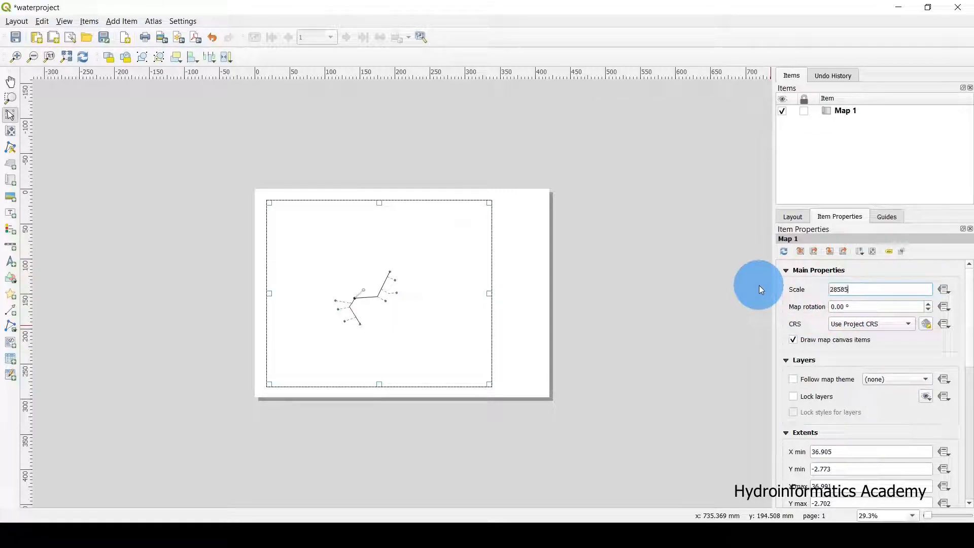
click(835, 289)
key(BackSpace)
key(End)
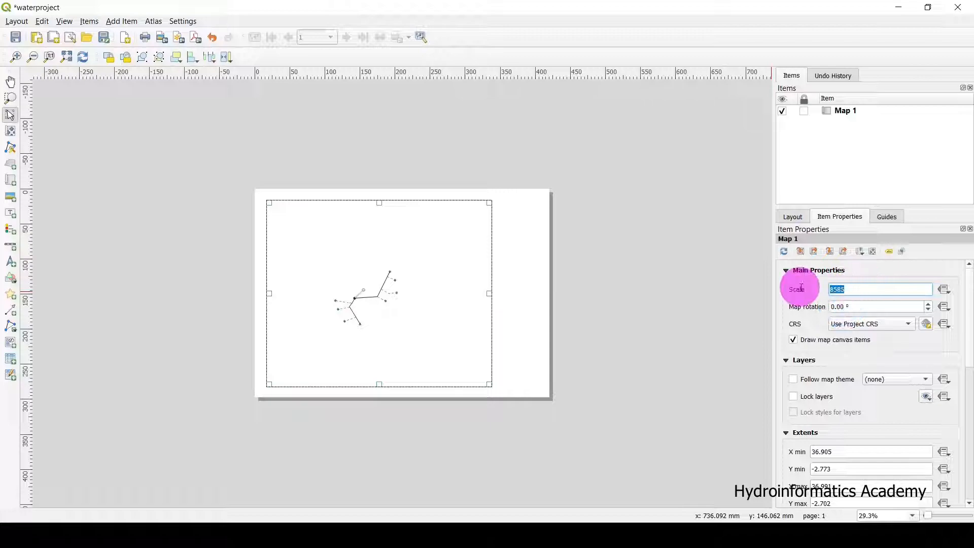
click(863, 306)
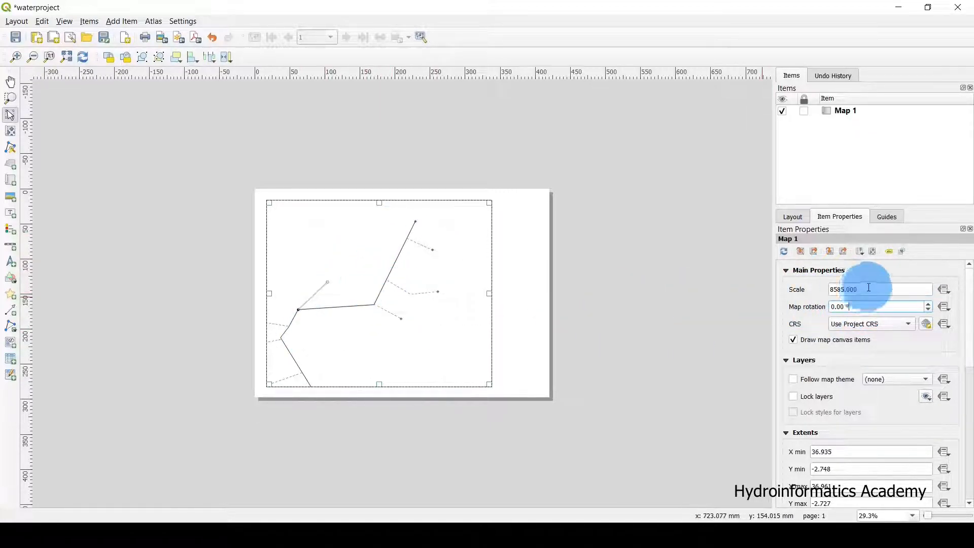
Step: Set the map's scale to 9585 and nudge the map item slightly toward the page's upper-left corner
drag(836, 288, 822, 288)
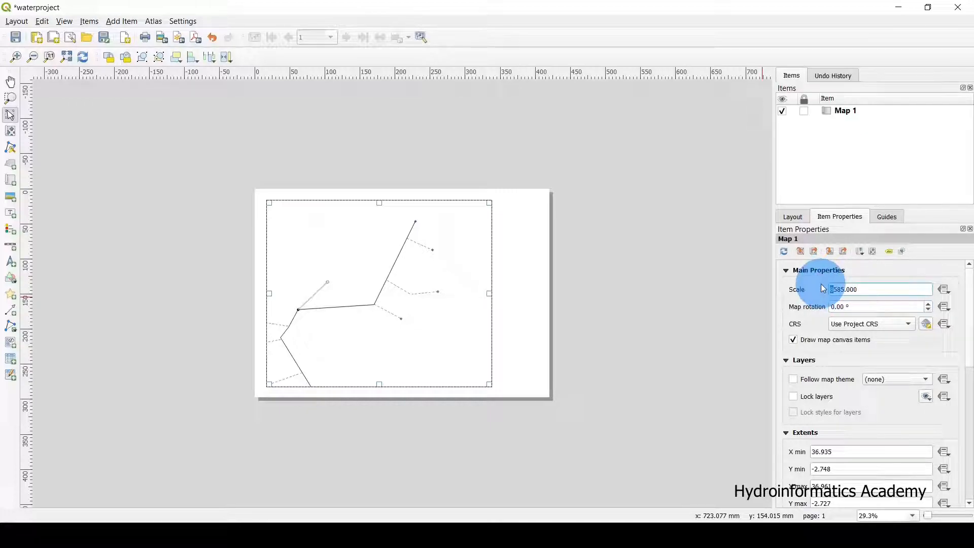
text(9)
click(866, 306)
drag(374, 303, 382, 285)
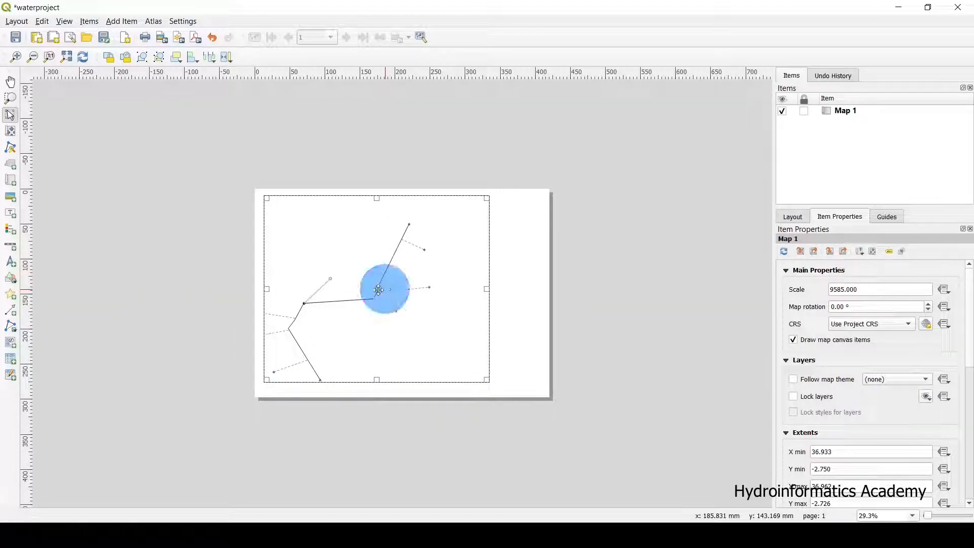
Step: Move the map item's content up and to the right until the whole pipeline network sits inside the map's boundary
click(11, 132)
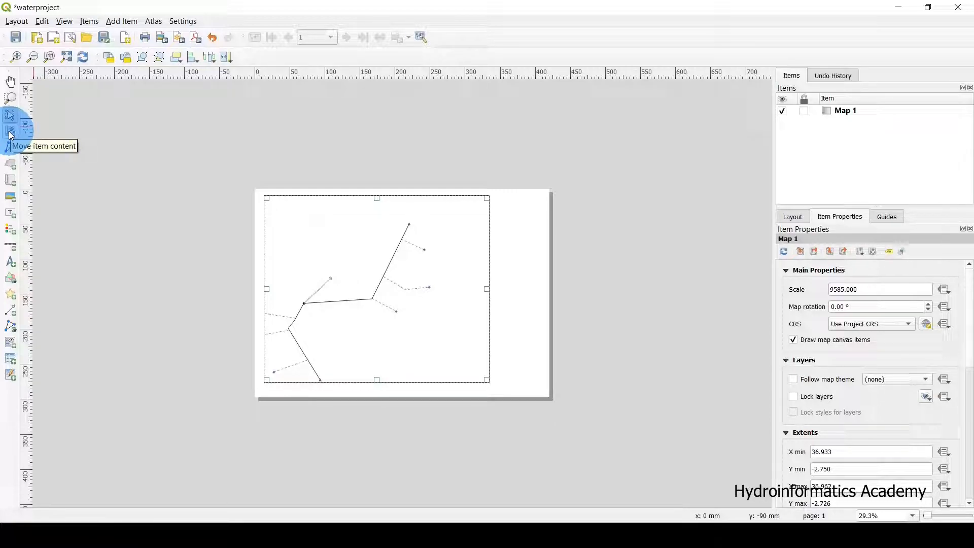
click(387, 288)
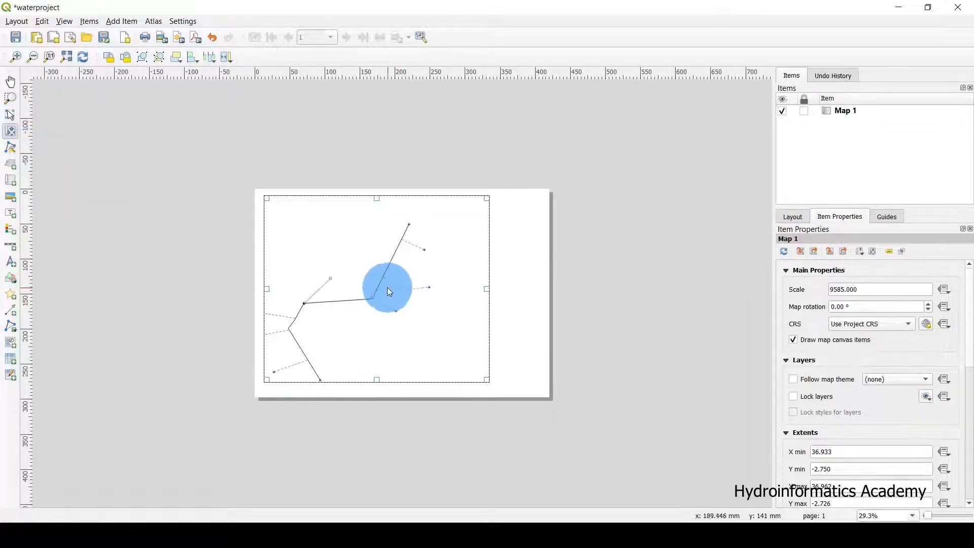
drag(379, 287, 400, 275)
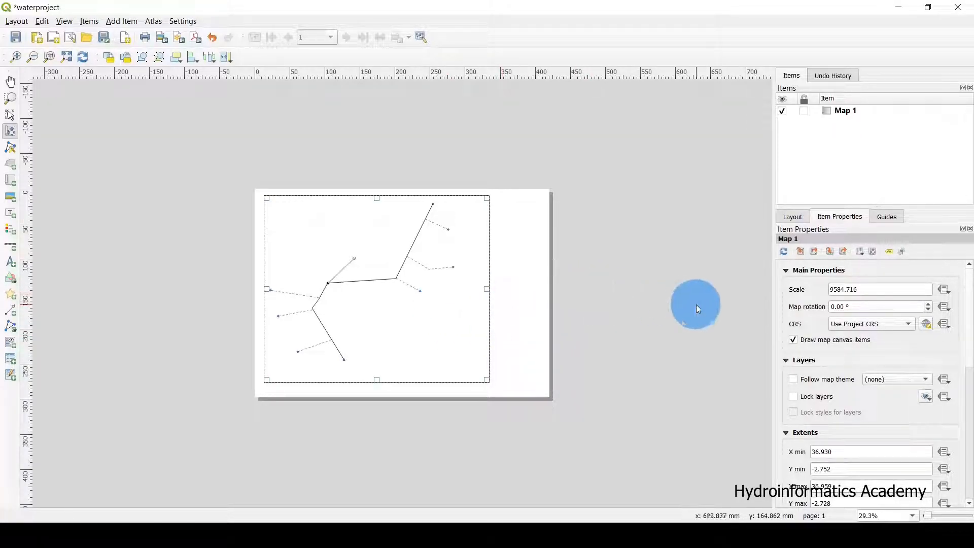
drag(407, 277, 417, 277)
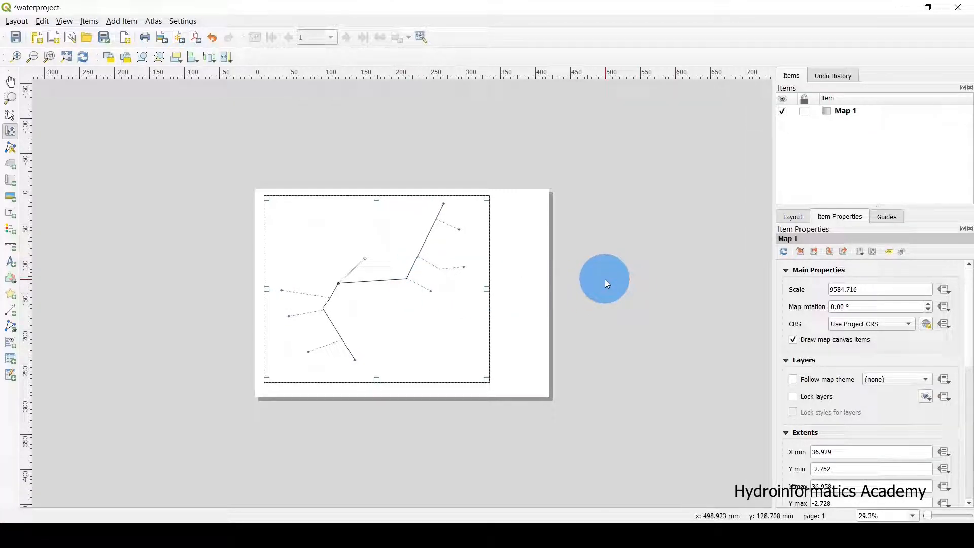
drag(858, 290, 810, 296)
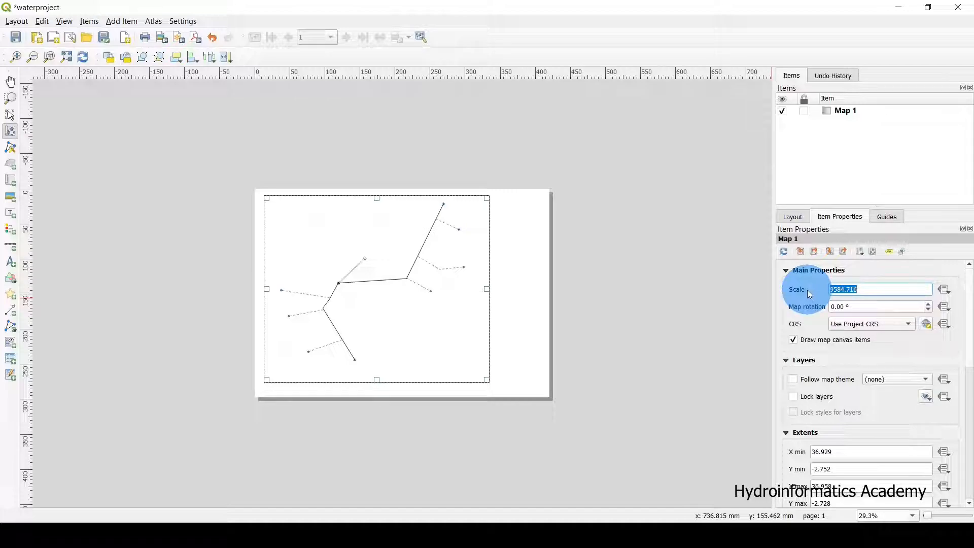
click(408, 298)
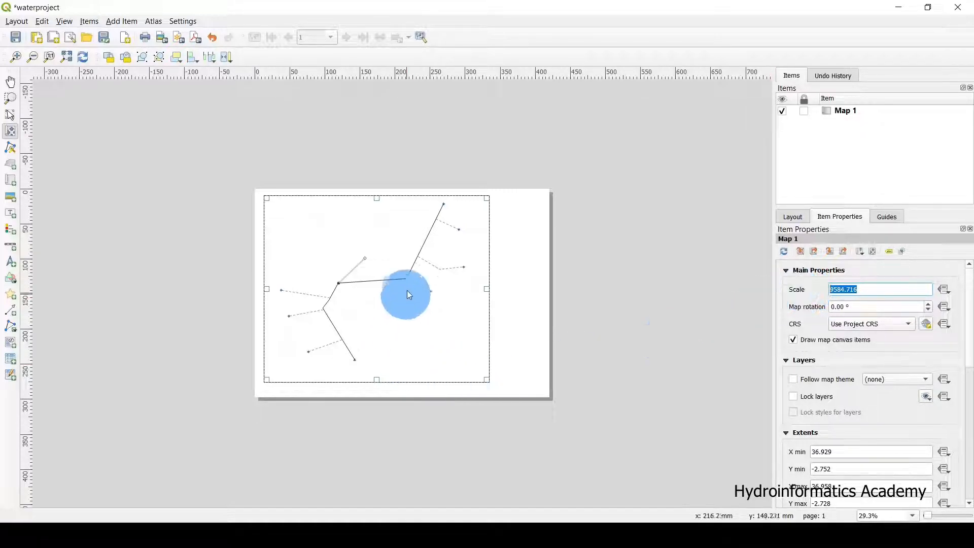
drag(409, 274, 412, 277)
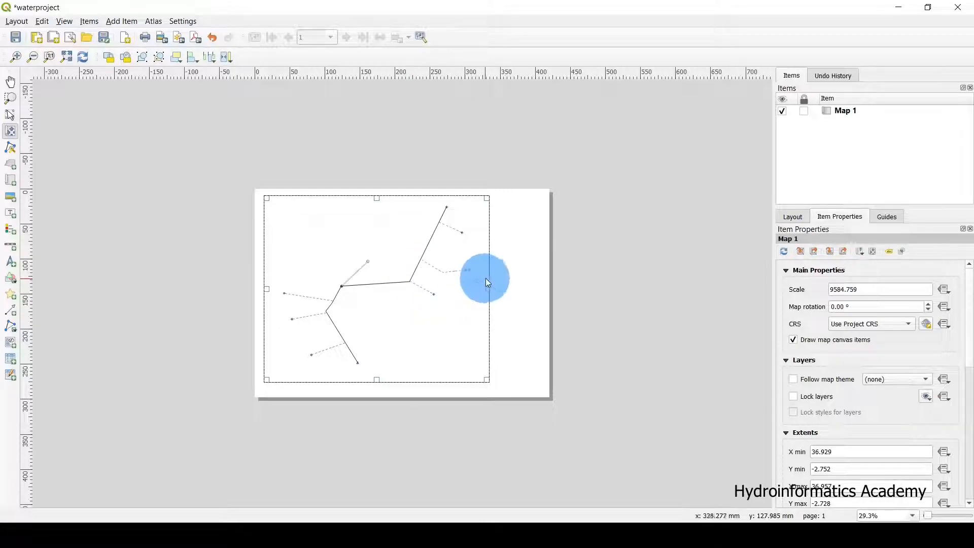
drag(649, 276, 647, 277)
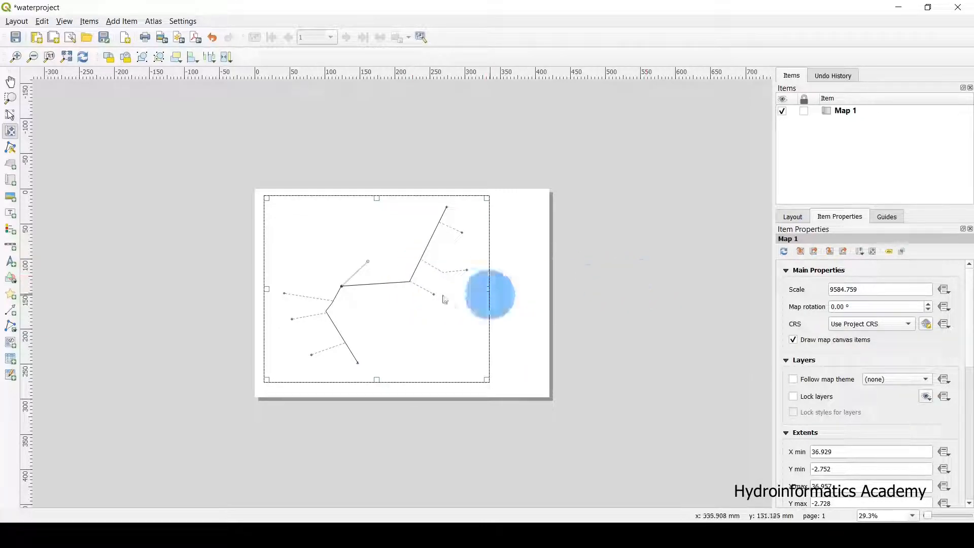
Step: Extend the map item's lower edge slightly toward the bottom margin of the page
click(10, 82)
scroll(470, 263, up, 1)
scroll(470, 263, down, 1)
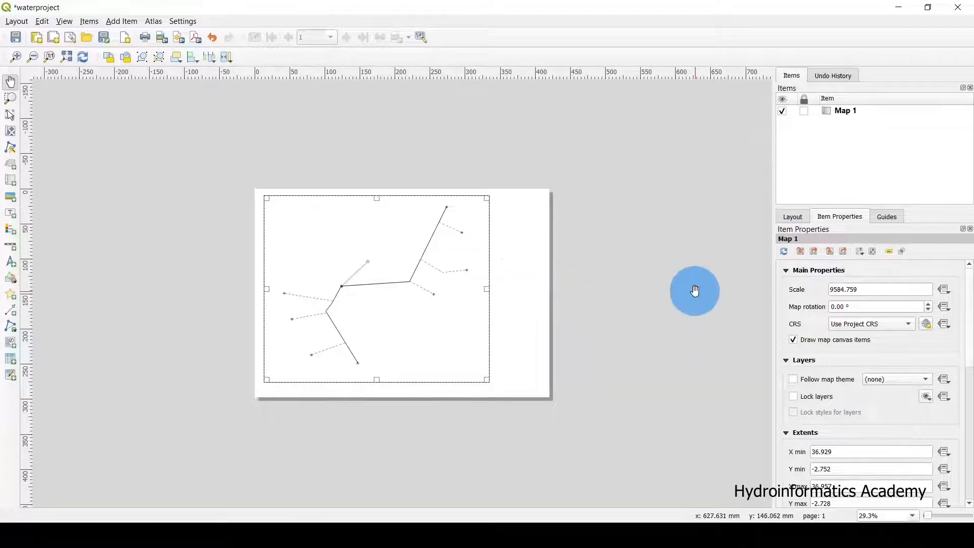
key(ctrl+z)
key(v)
click(424, 265)
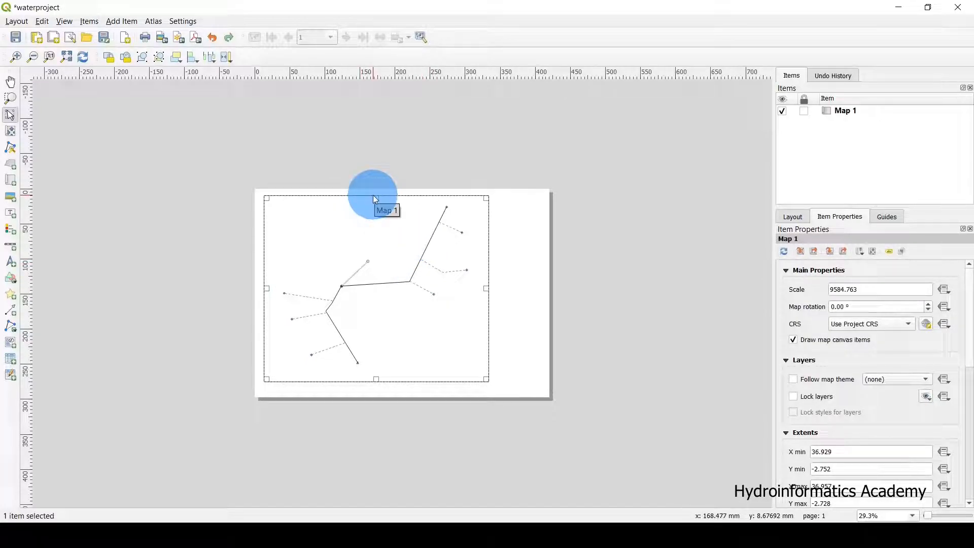
scroll(373, 195, up, 1)
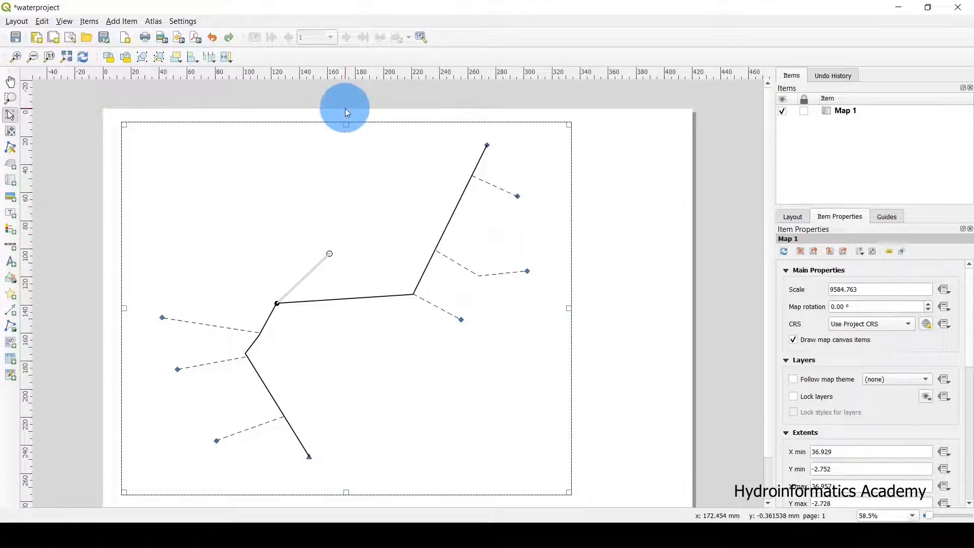
scroll(349, 112, down, 1)
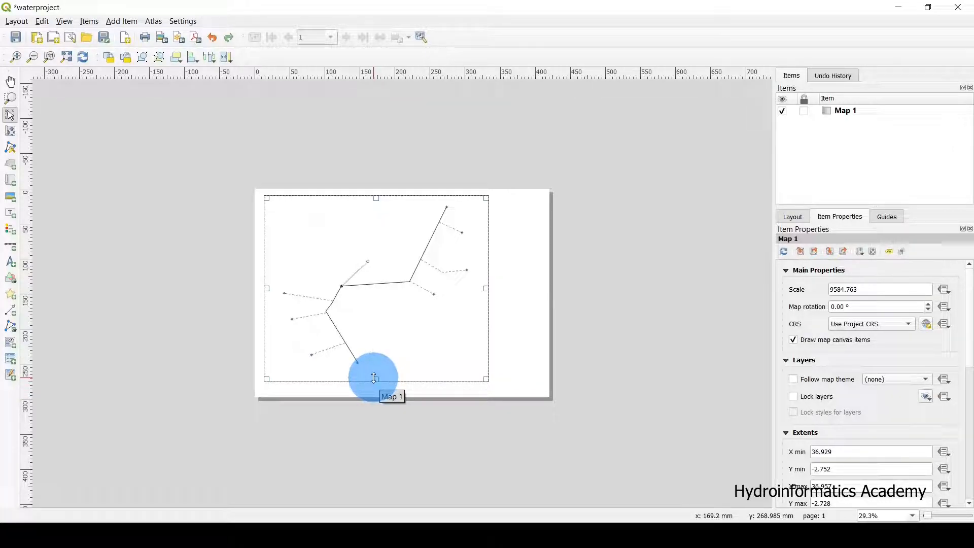
drag(374, 378, 374, 385)
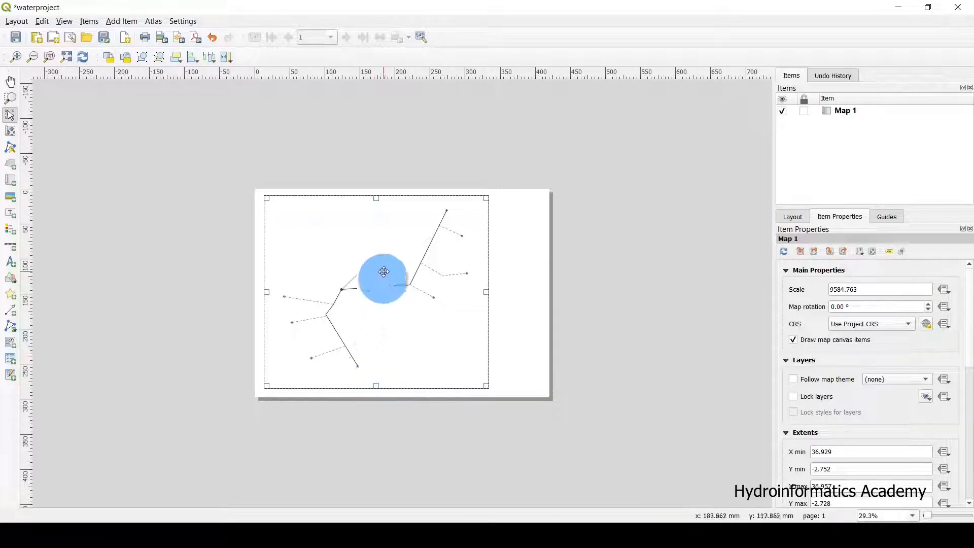
click(600, 275)
Step: Enable a frame around the map item
click(443, 275)
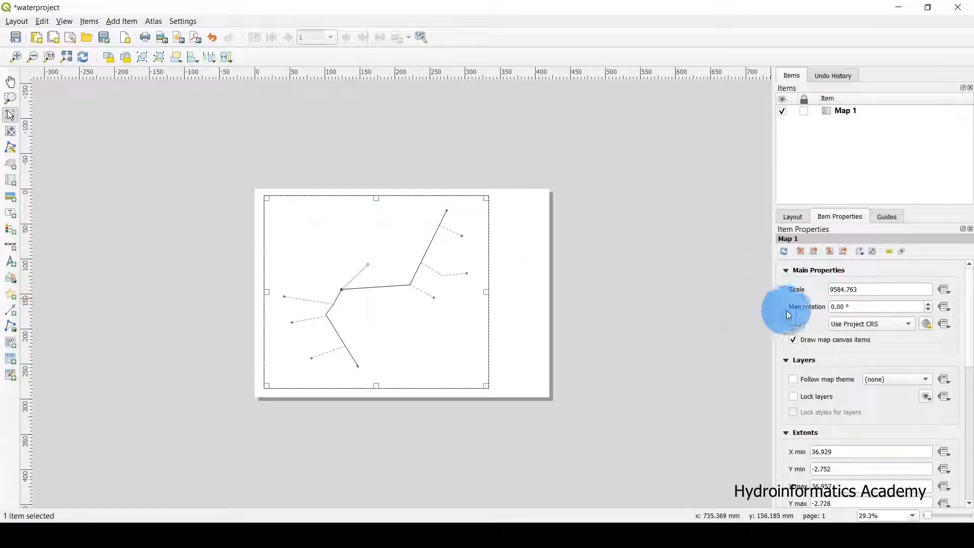
scroll(808, 314, down, 2)
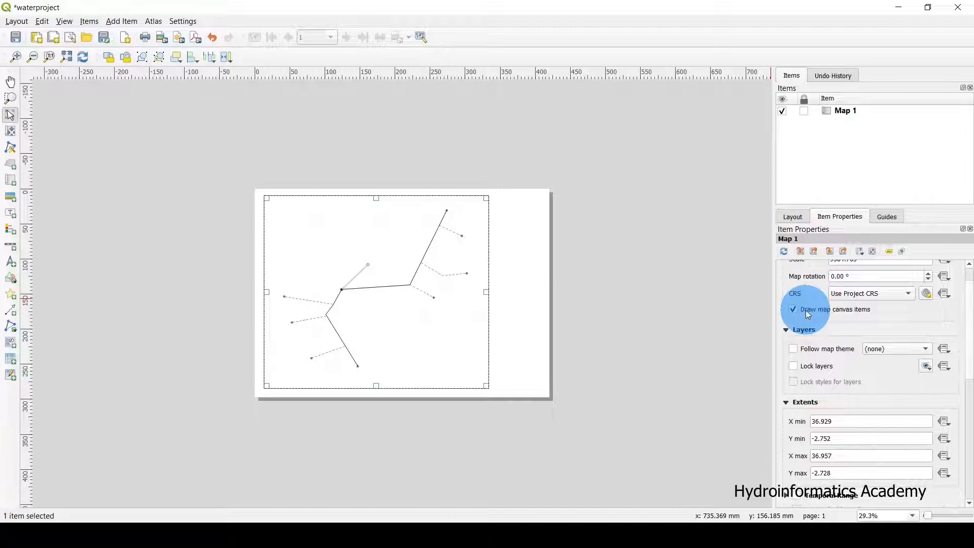
scroll(841, 365, down, 2)
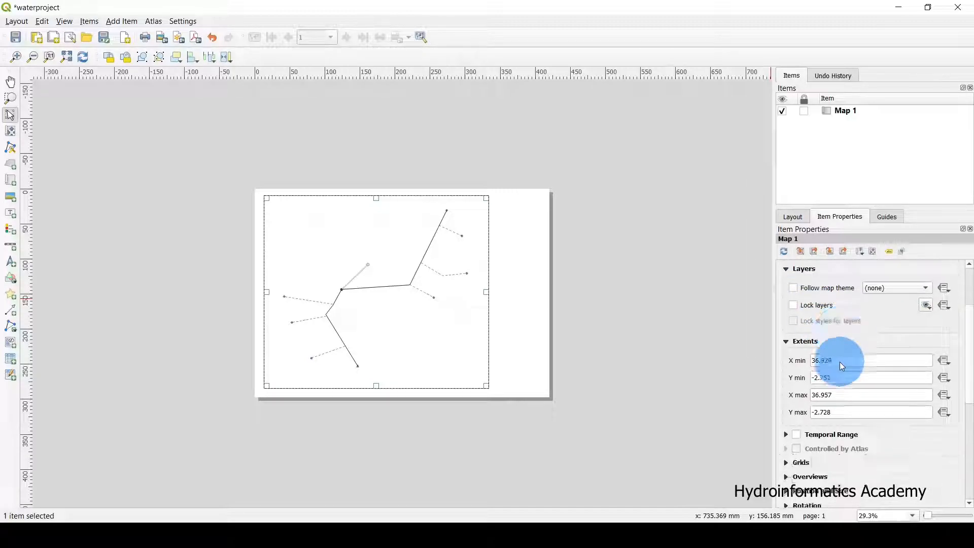
scroll(803, 376, down, 1)
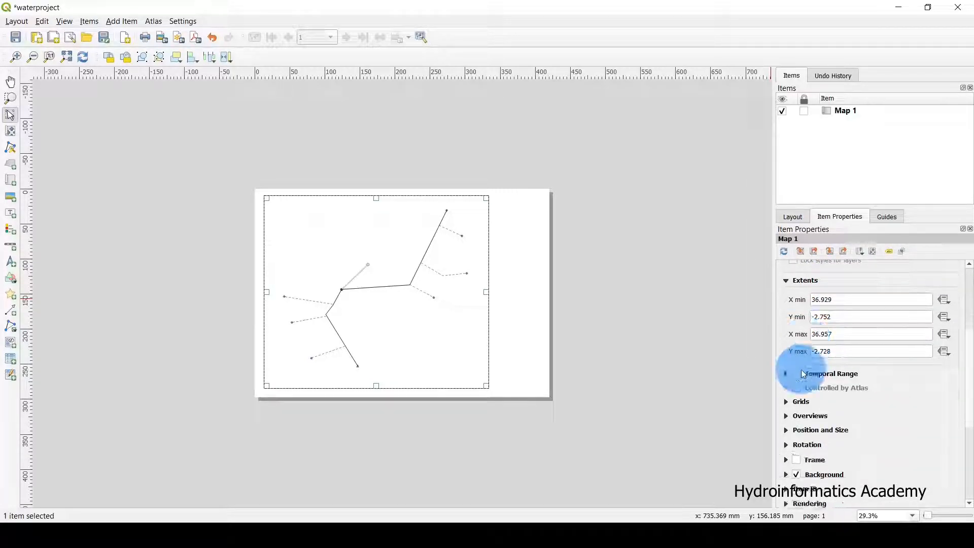
scroll(811, 386, down, 1)
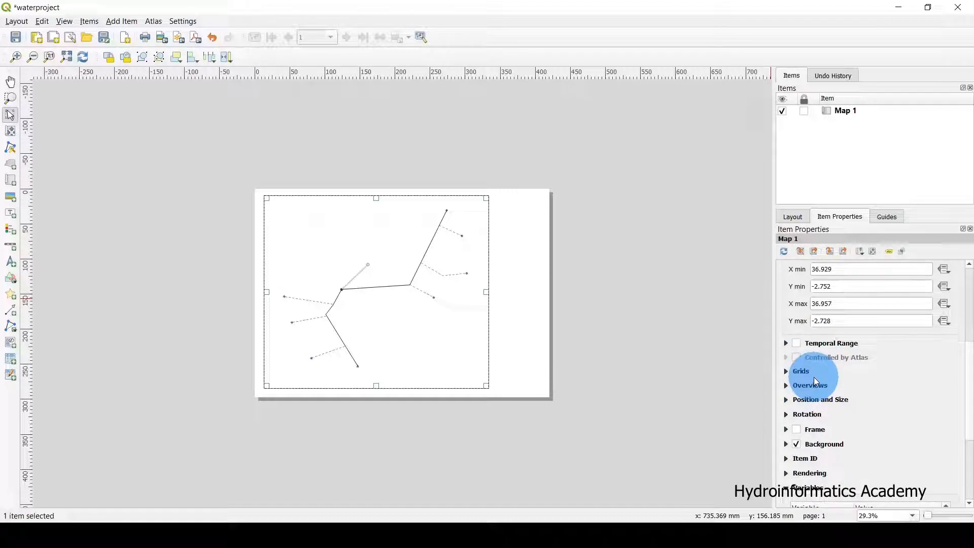
scroll(814, 381, down, 1)
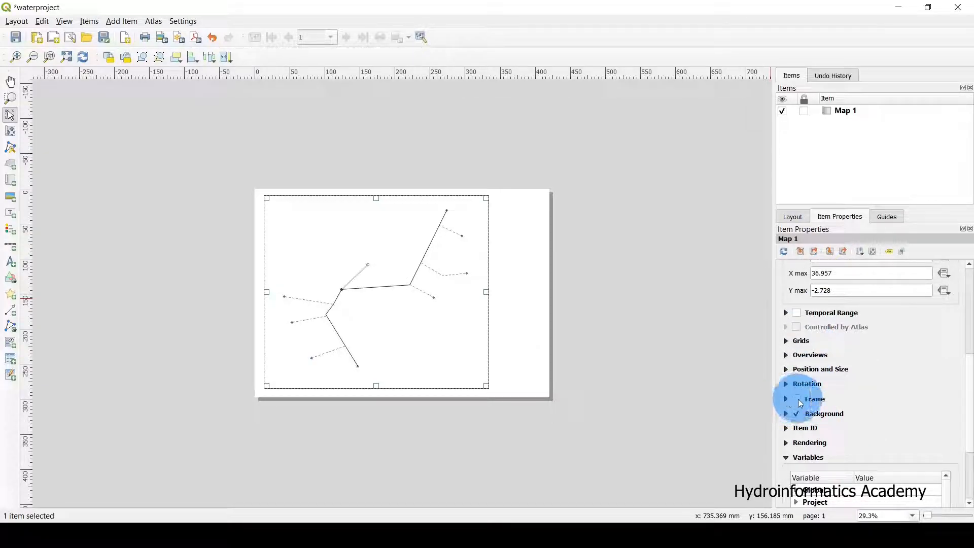
click(796, 399)
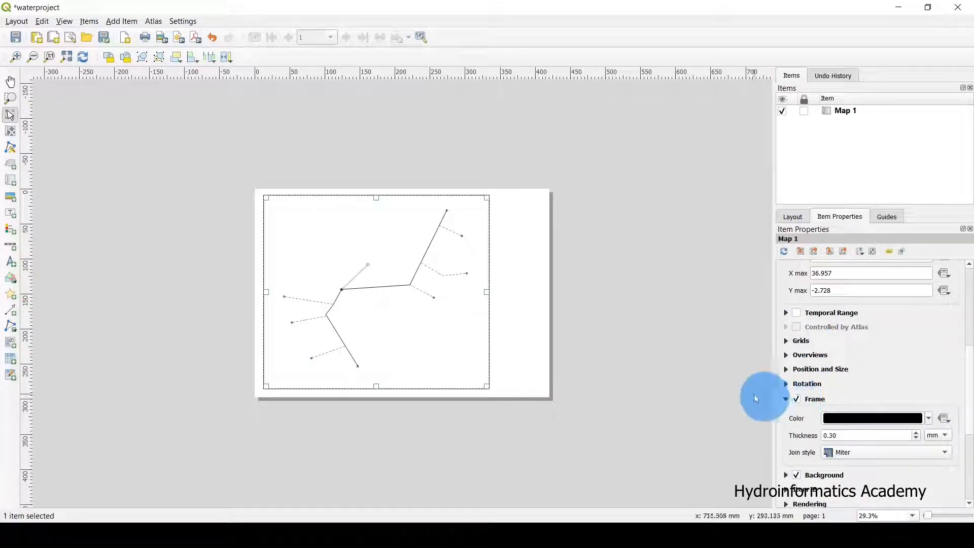
click(629, 242)
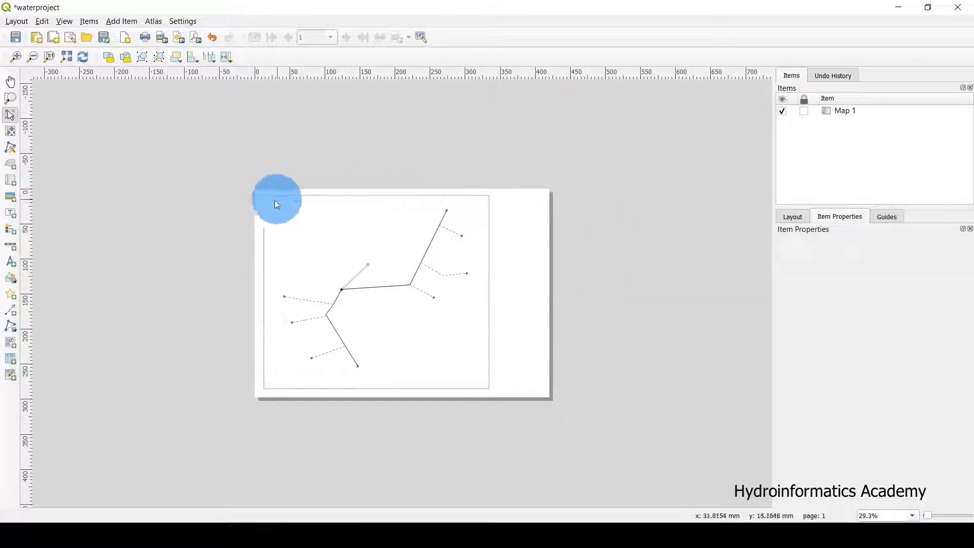
Step: Review the layout's guide, grid, export and resize settings
click(794, 219)
click(450, 270)
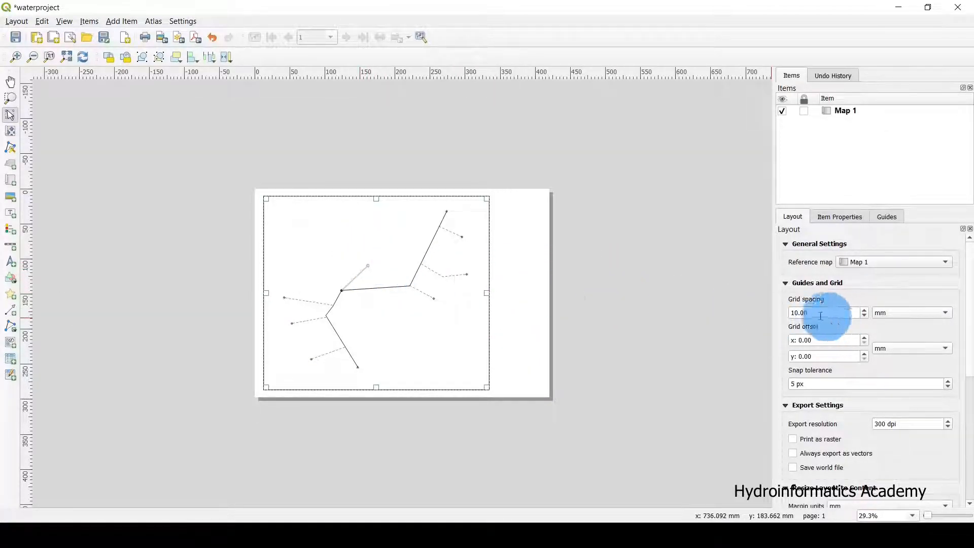
scroll(781, 299, down, 8)
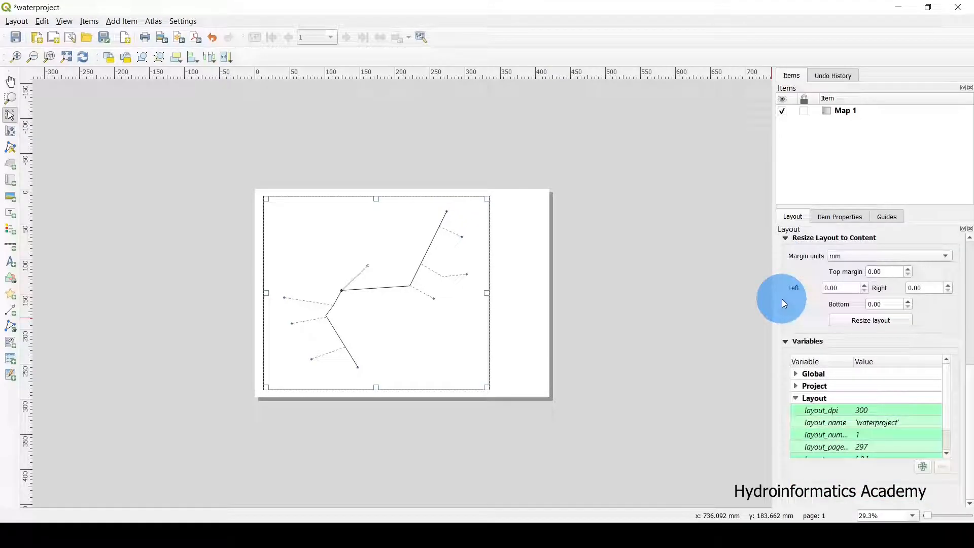
drag(969, 421, 967, 278)
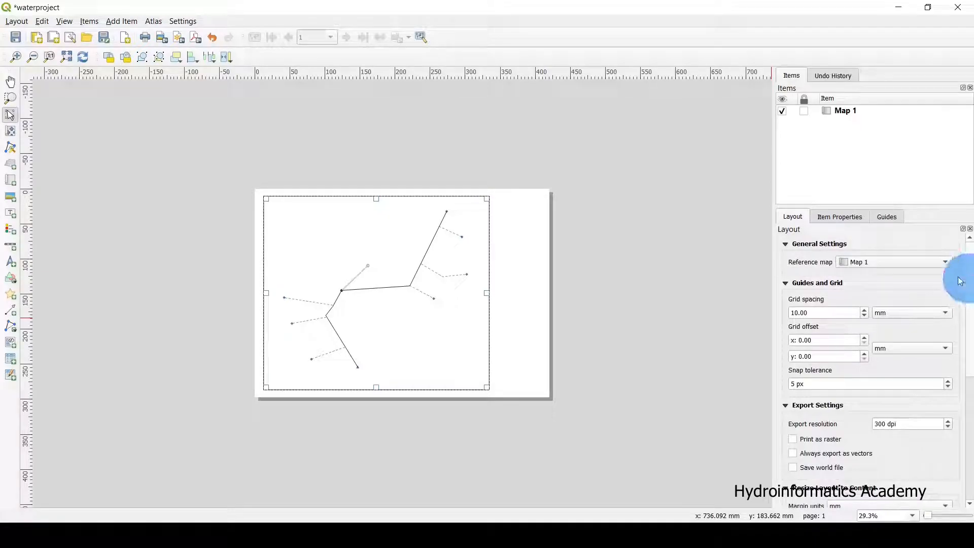
Step: Add a new grid to the map item and select it in its grid list
click(831, 217)
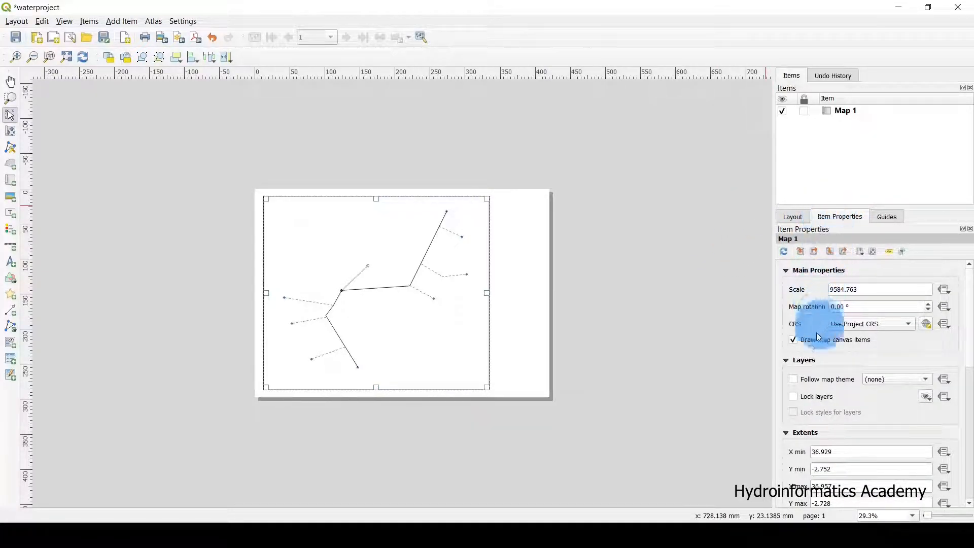
scroll(796, 370, down, 2)
scroll(796, 369, down, 1)
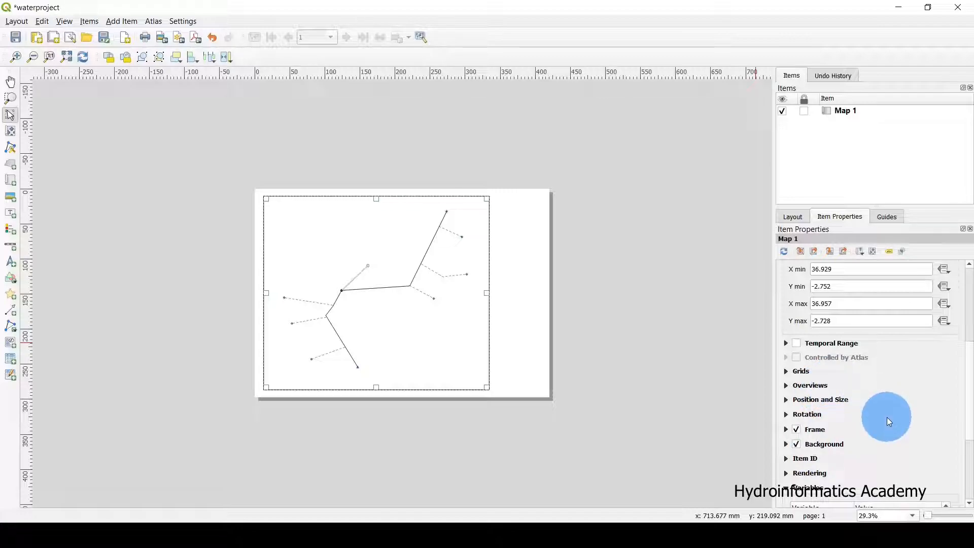
scroll(888, 419, up, 2)
scroll(888, 419, down, 1)
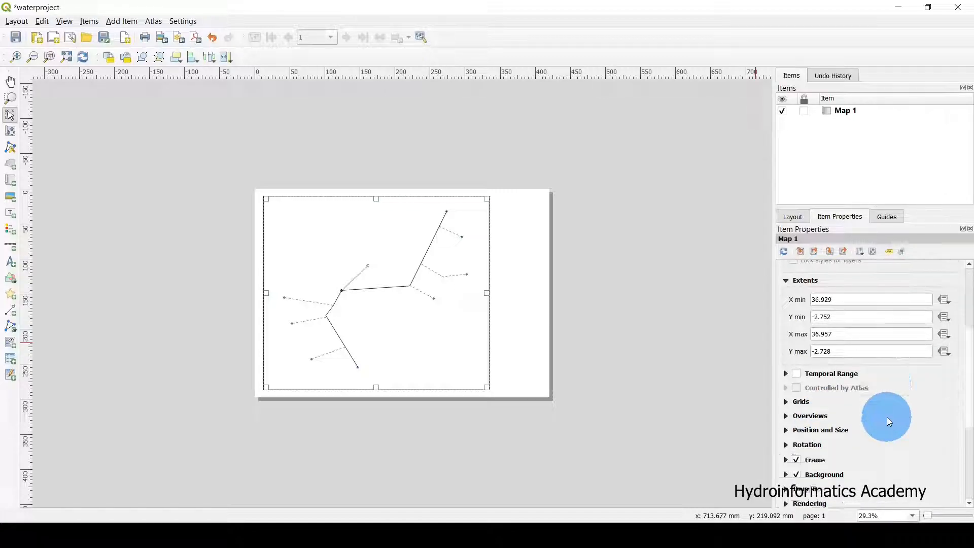
scroll(859, 409, down, 3)
click(789, 314)
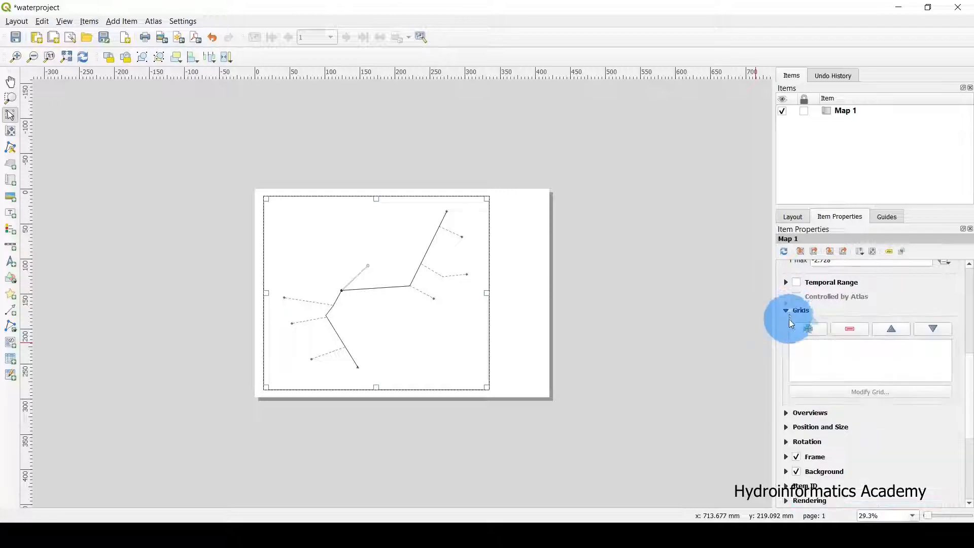
click(811, 334)
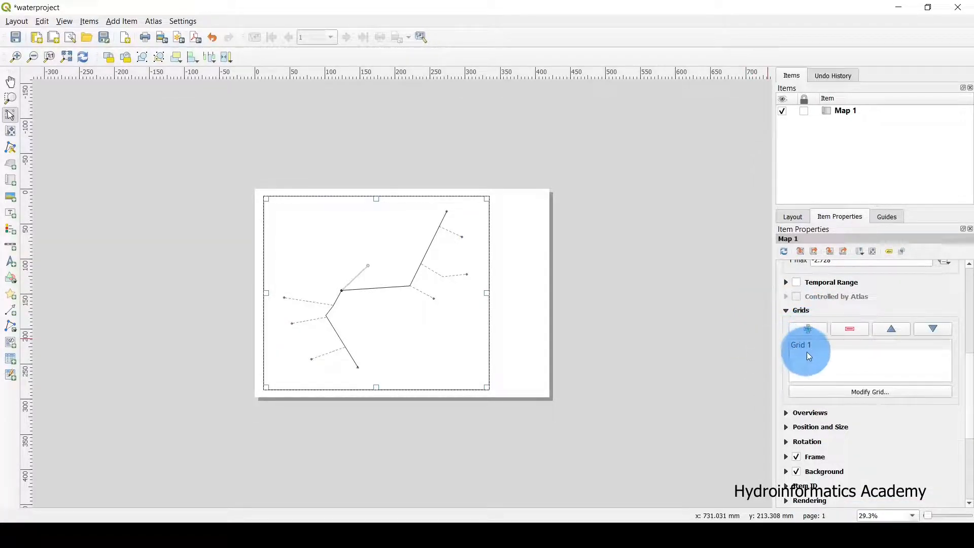
click(811, 345)
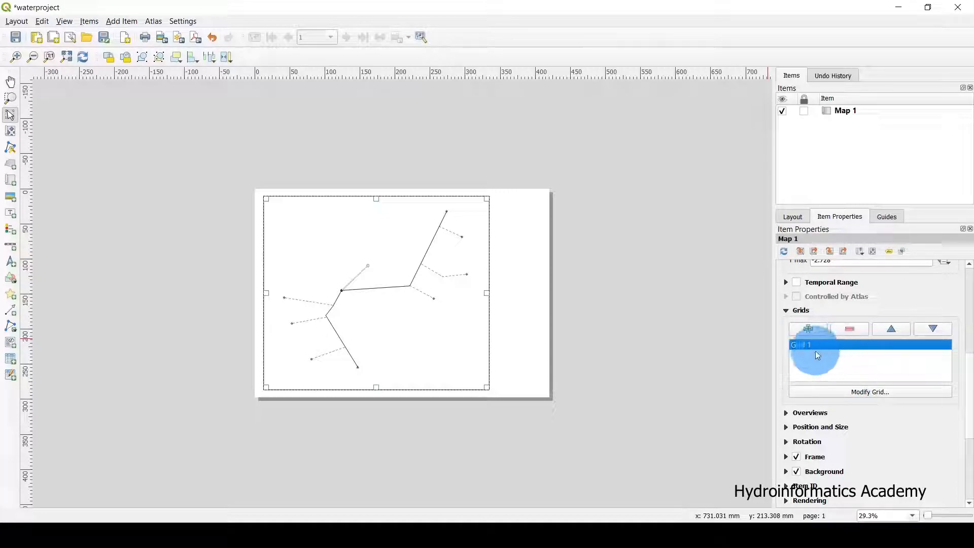
Step: Open the new grid's properties and set its X interval to 0.005 map units
click(883, 392)
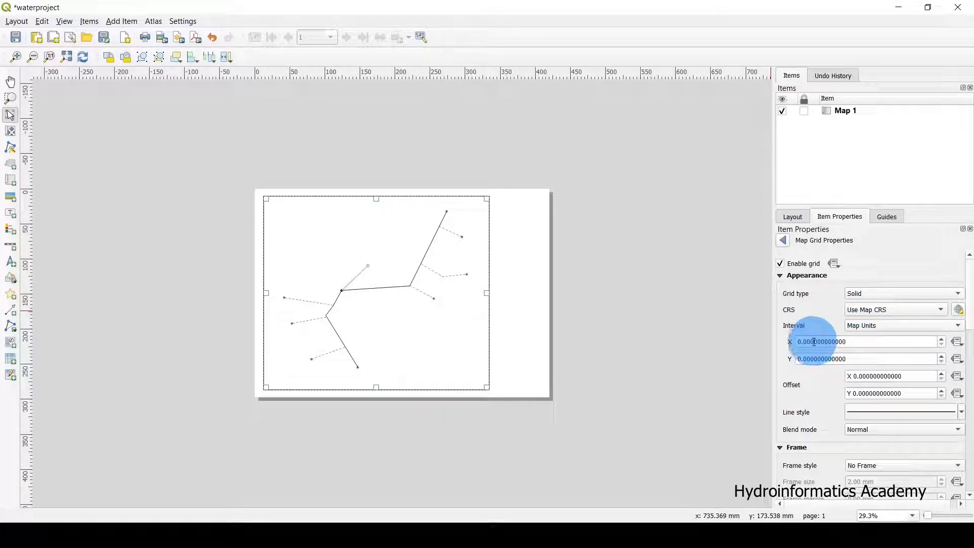
drag(857, 342, 769, 341)
drag(855, 358, 800, 355)
drag(853, 341, 785, 339)
drag(852, 358, 779, 362)
drag(854, 343, 765, 344)
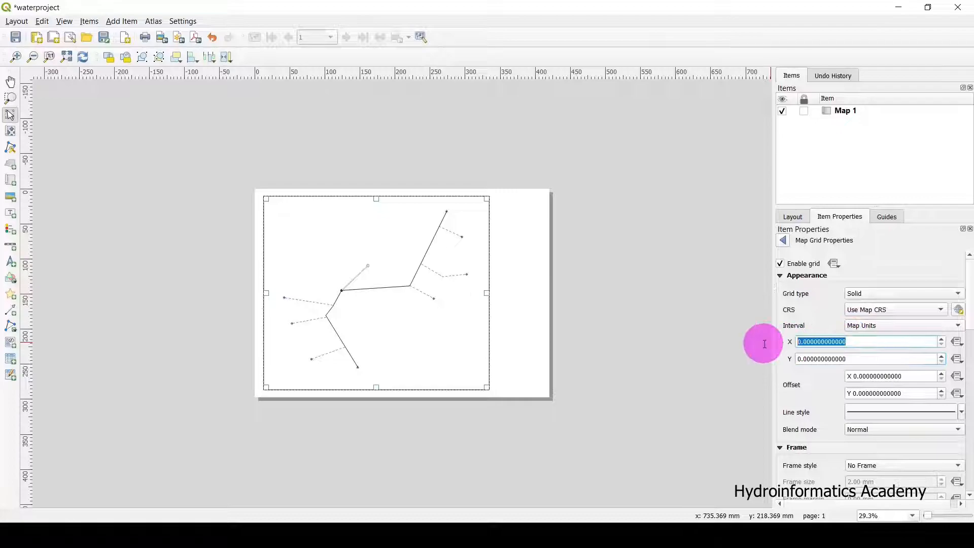
click(803, 342)
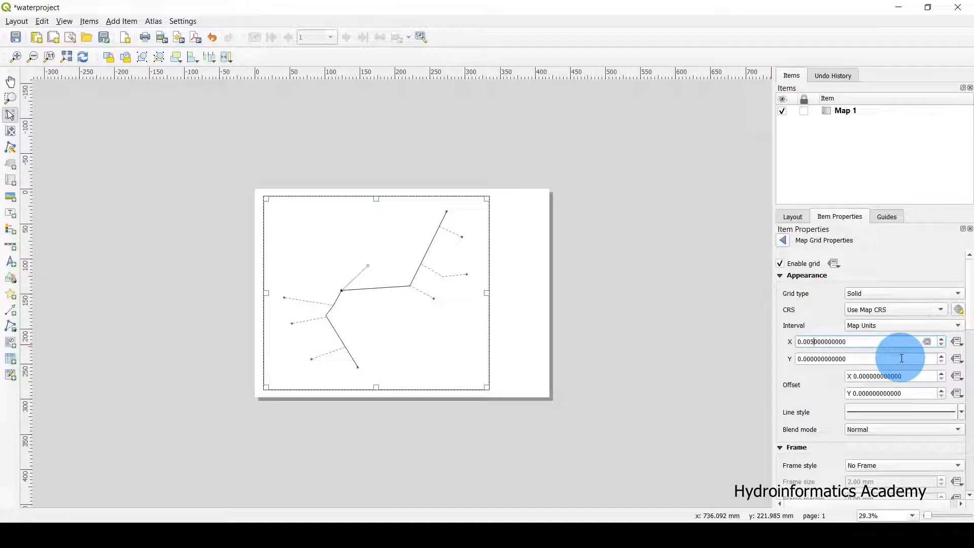
Step: Set the grid's Y interval to 0.005 map units to match the X interval
click(866, 359)
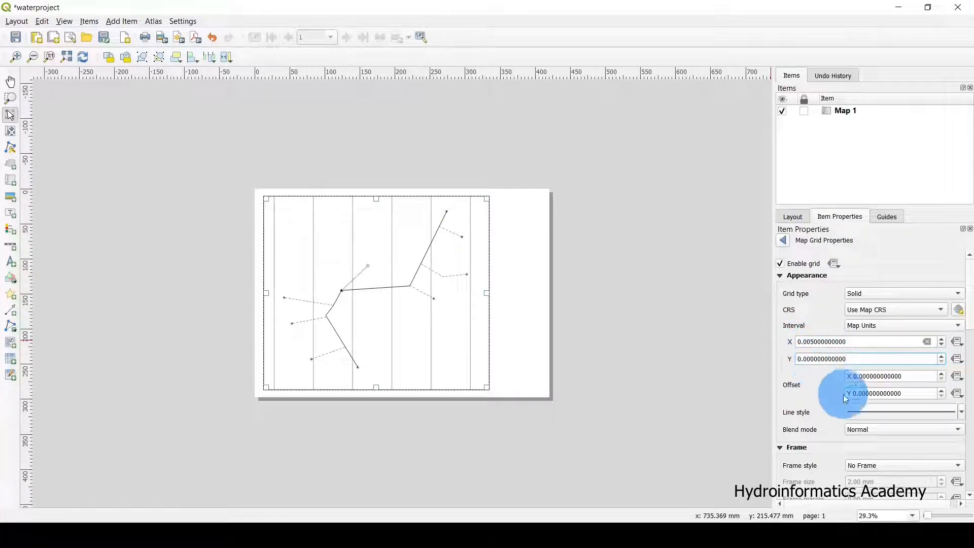
key(BackSpace)
text(5)
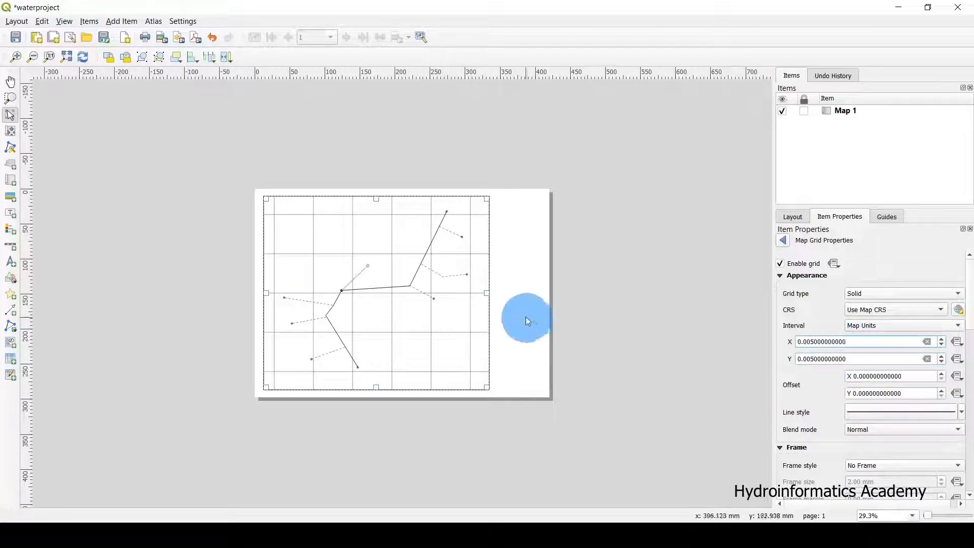
scroll(406, 259, up, 1)
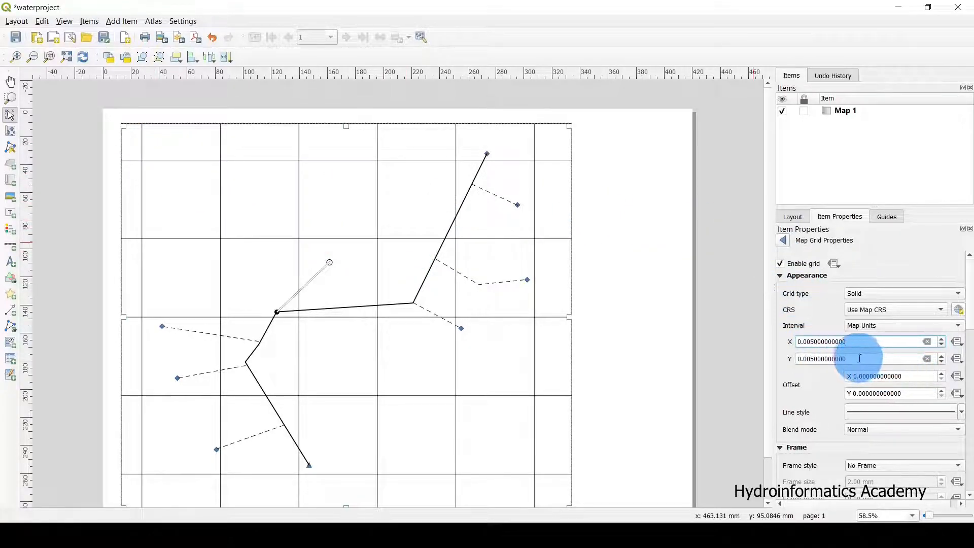
Step: Set the grid's X and Y intervals to 0.004 map units
click(821, 344)
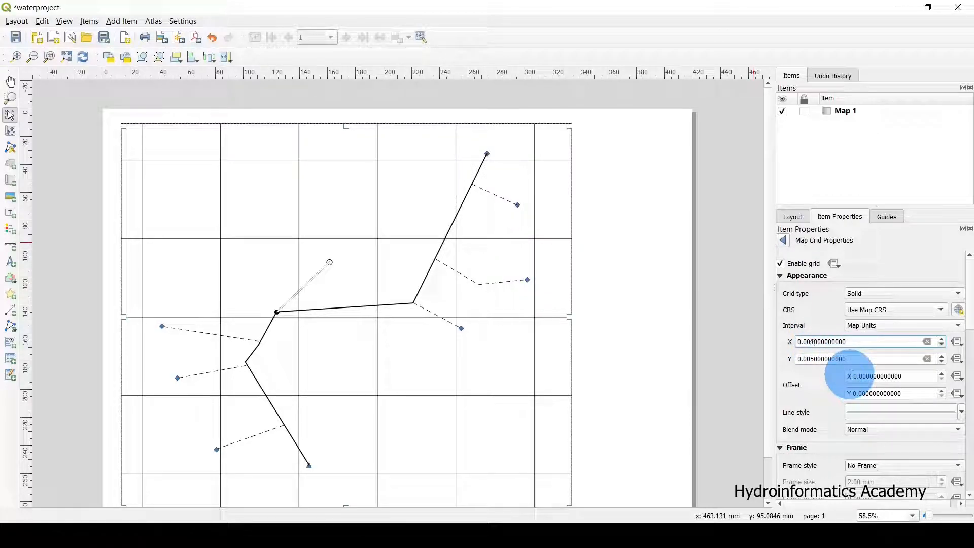
click(862, 358)
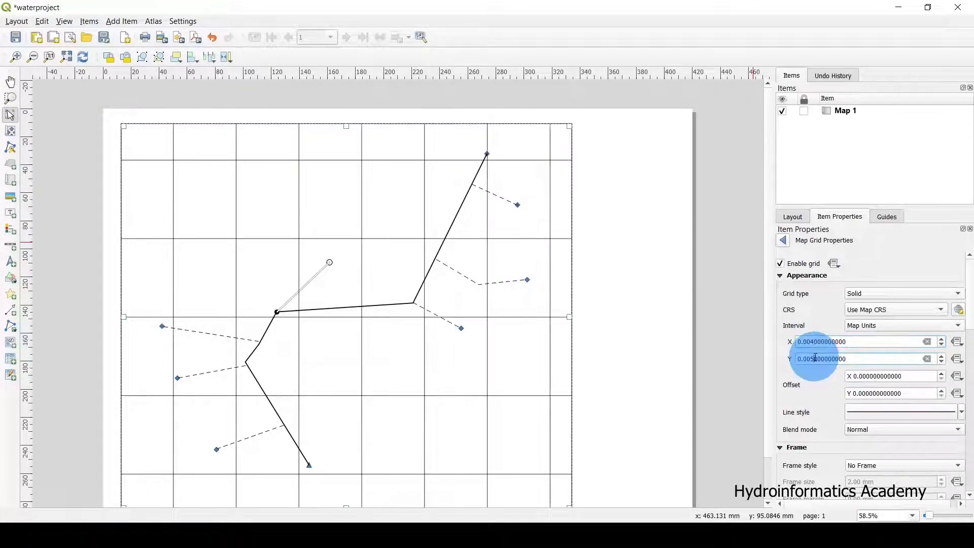
key(BackSpace)
text(4)
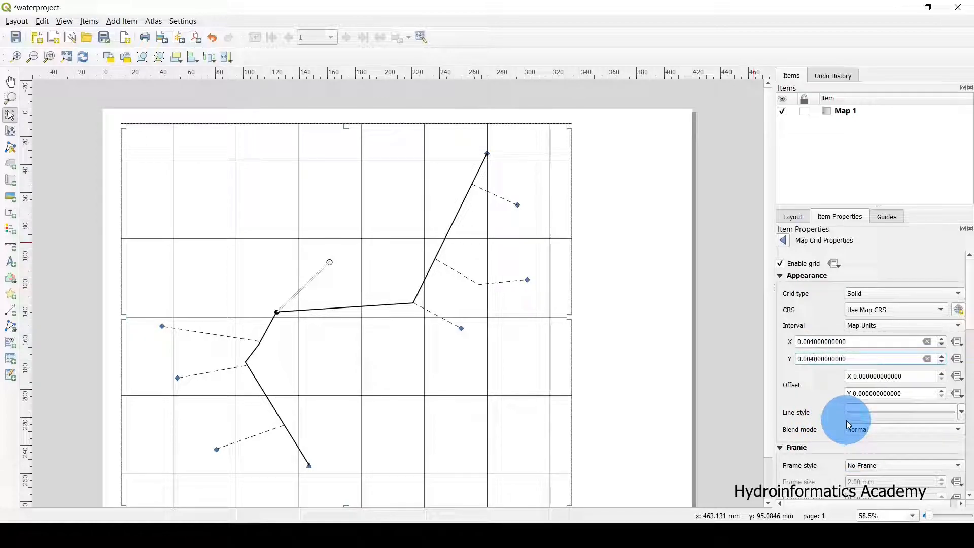
Step: Set the grid's X and Y intervals to 0.0045 map units and deselect the map item
click(854, 341)
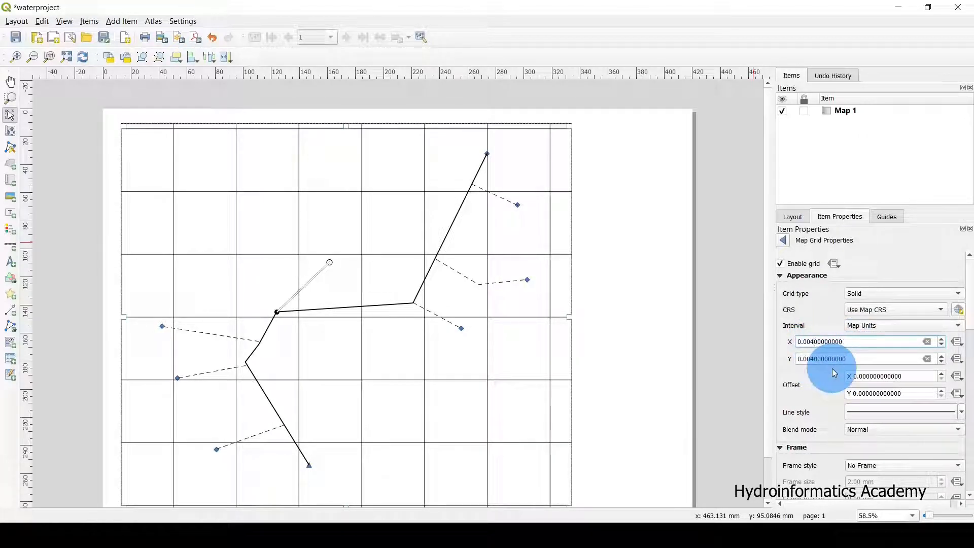
text(5)
click(817, 359)
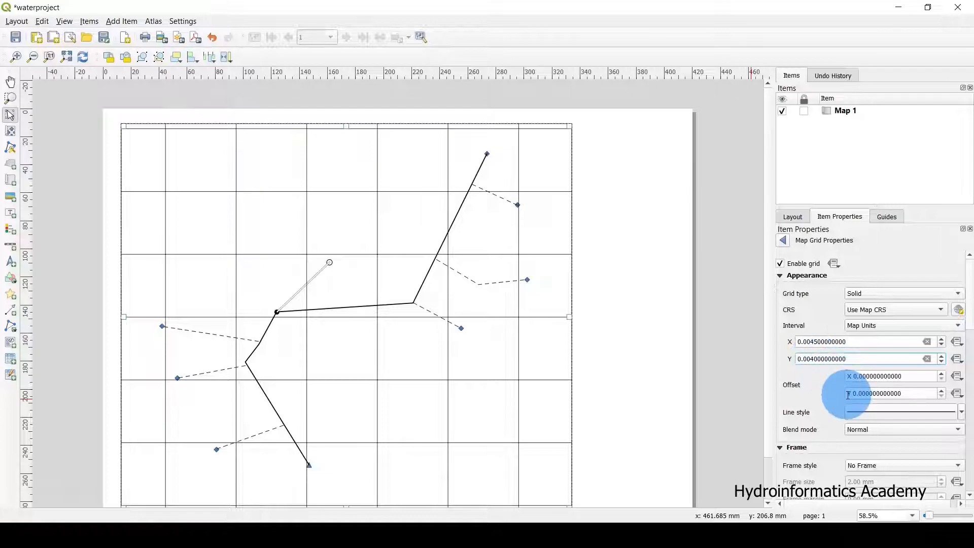
click(829, 341)
click(753, 302)
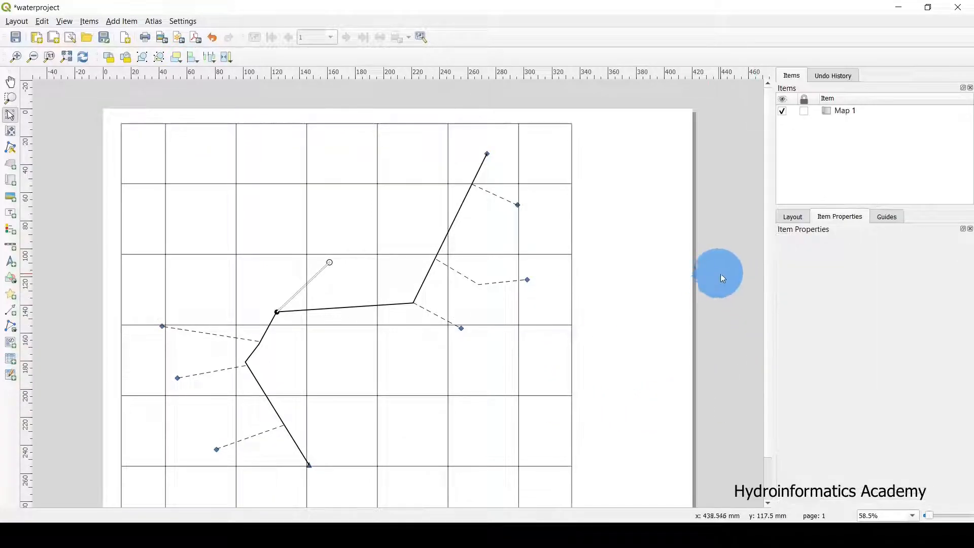
Step: Check the gridded map on the page, reselect the map item and open the general layout settings
key(ctrl+minus)
scroll(408, 284, up, 1)
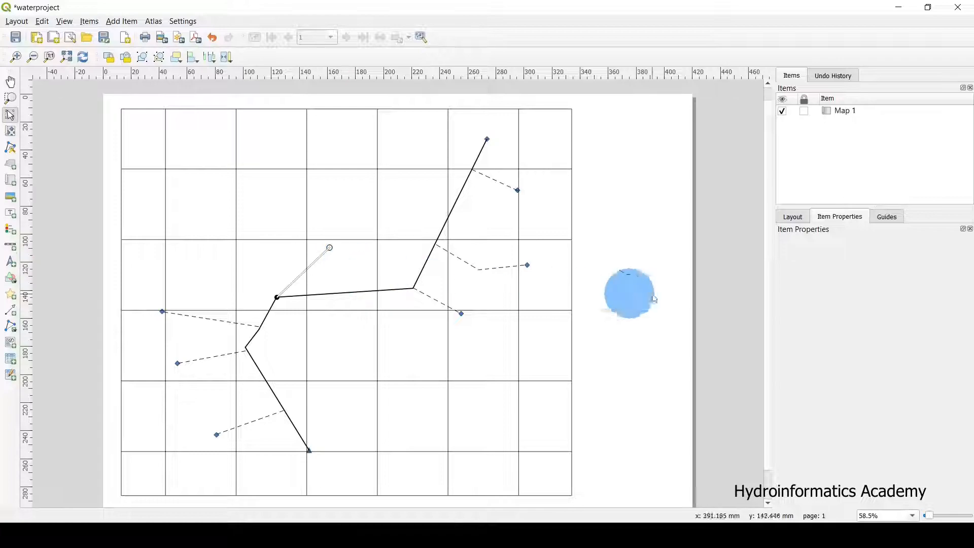
click(408, 232)
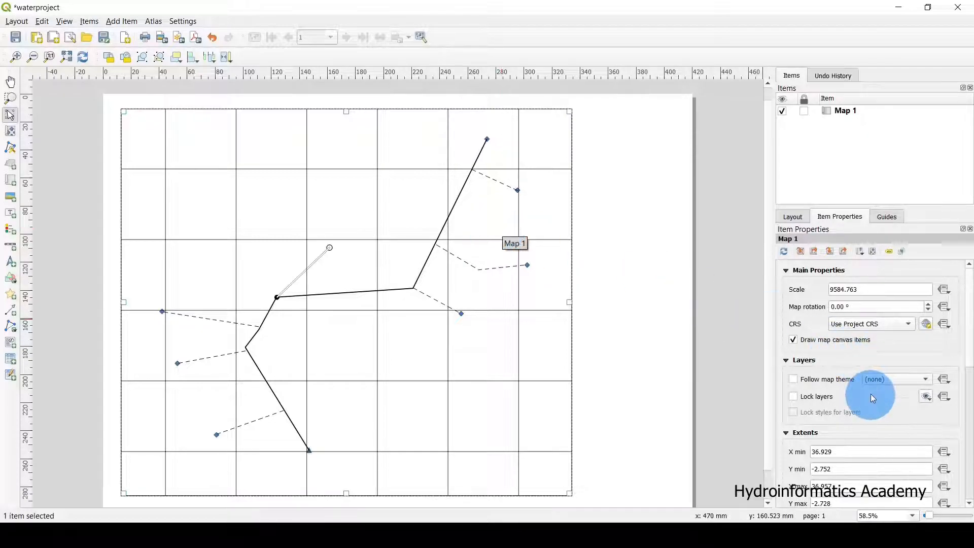
click(792, 216)
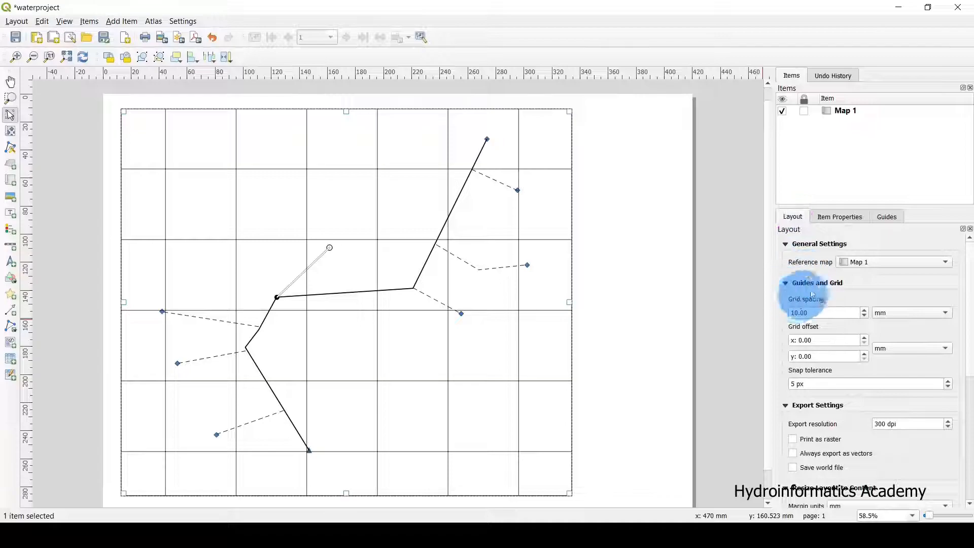
Step: Open the properties of Grid 1 on Map 1 for modification
click(840, 216)
scroll(812, 360, down, 5)
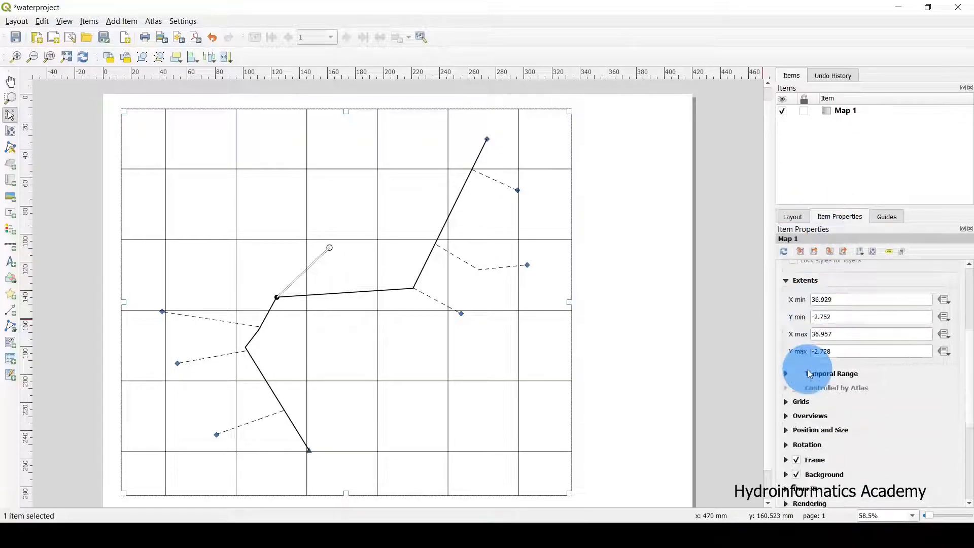
click(797, 403)
scroll(853, 360, down, 4)
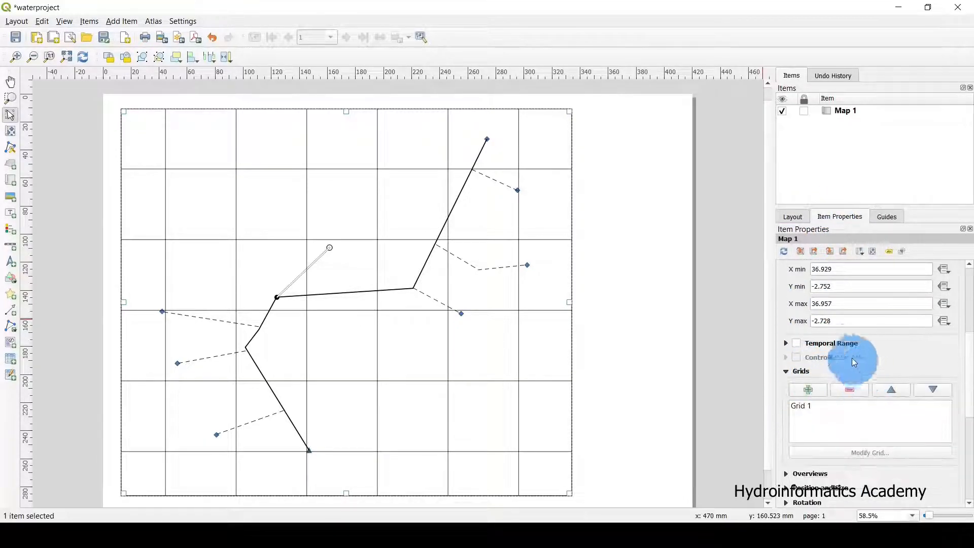
click(809, 291)
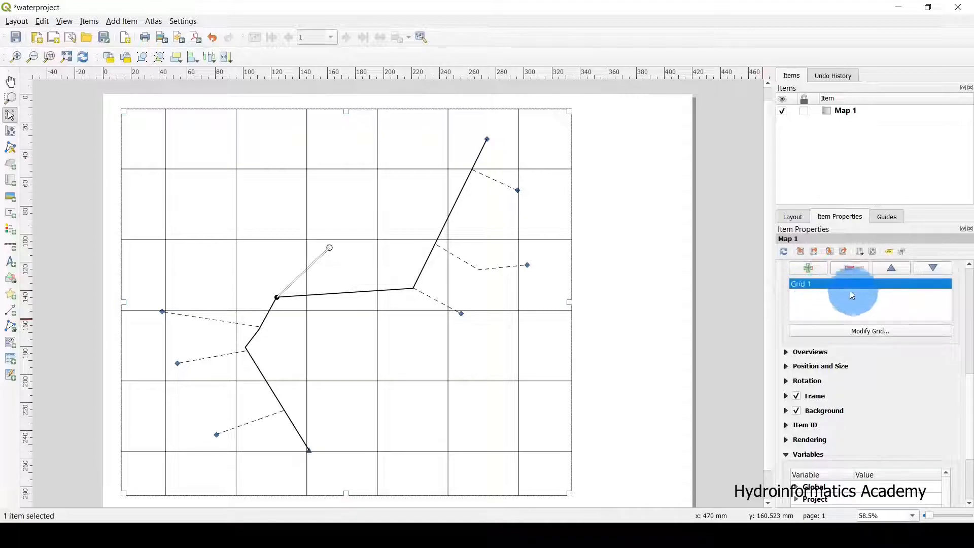
click(884, 330)
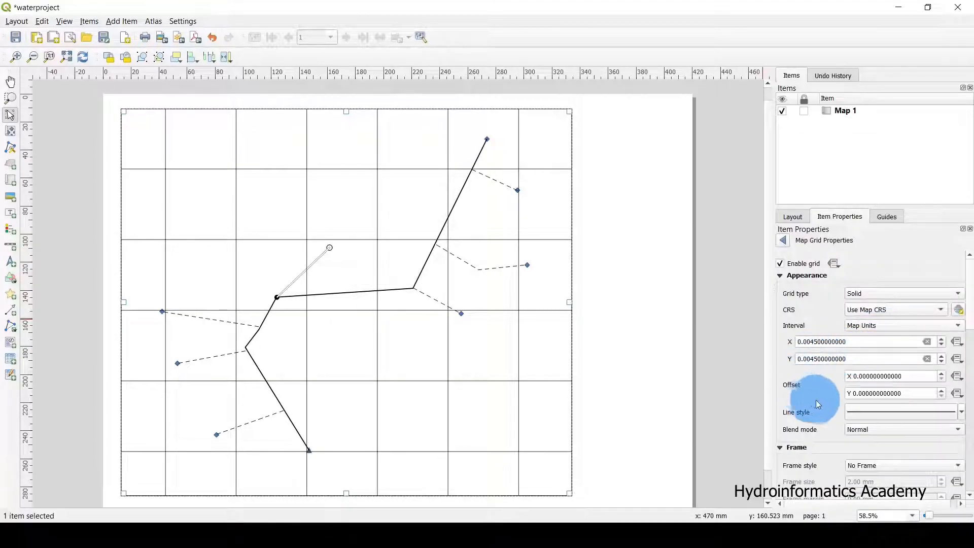
Step: Fade the map grid lines by setting their line symbol's opacity to 12%
scroll(820, 391, down, 1)
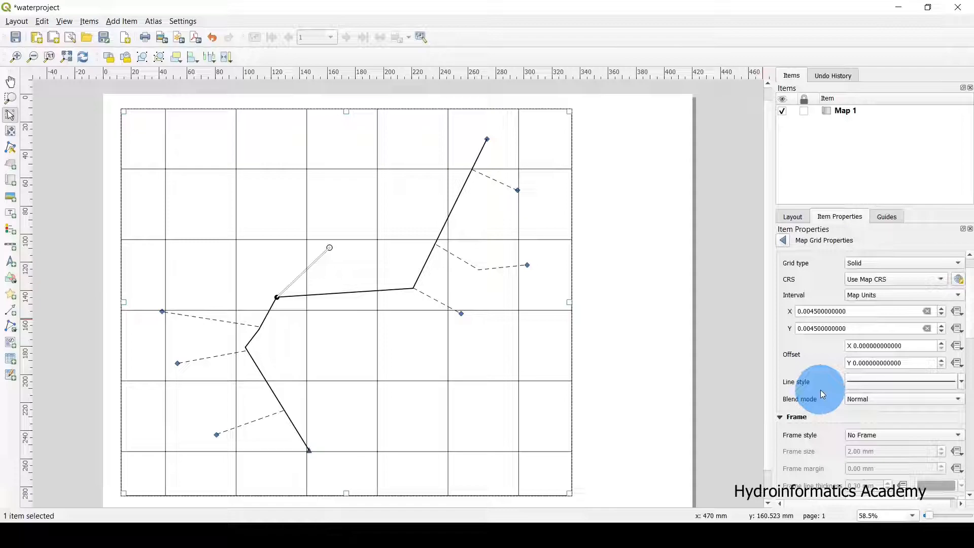
scroll(821, 393, down, 1)
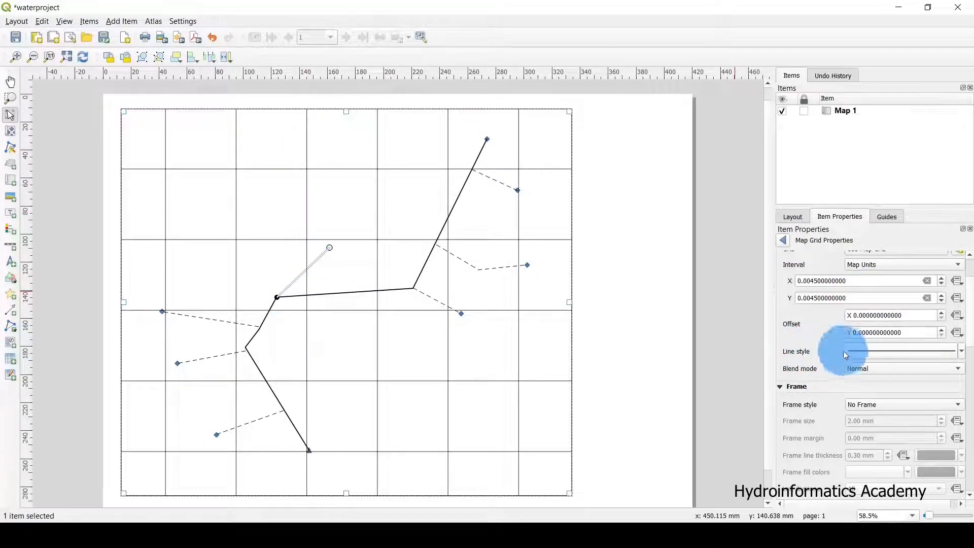
click(946, 351)
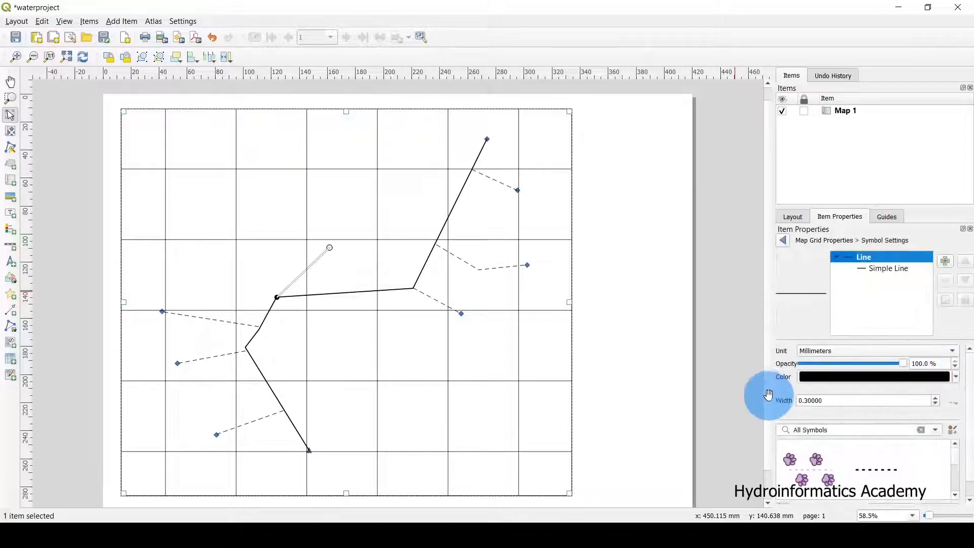
drag(904, 363, 823, 367)
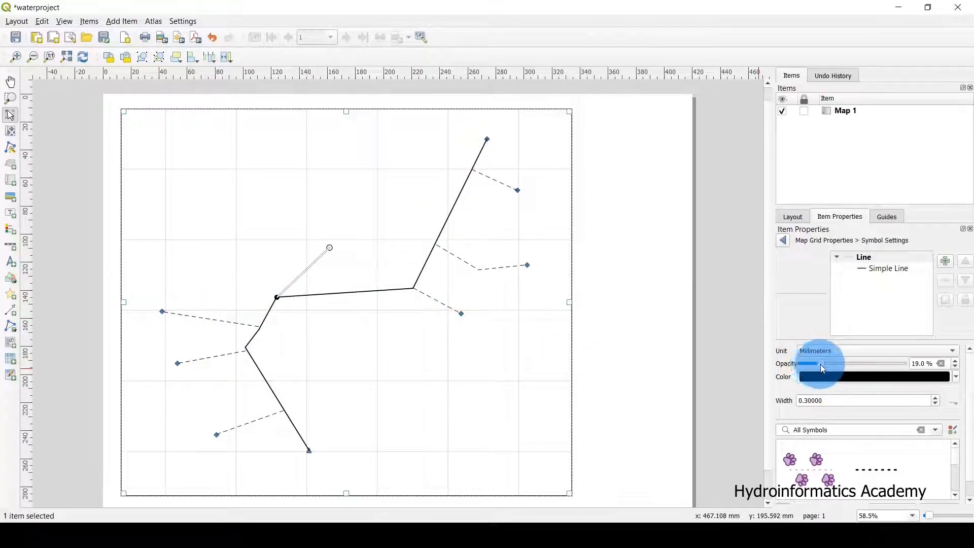
drag(824, 364, 910, 363)
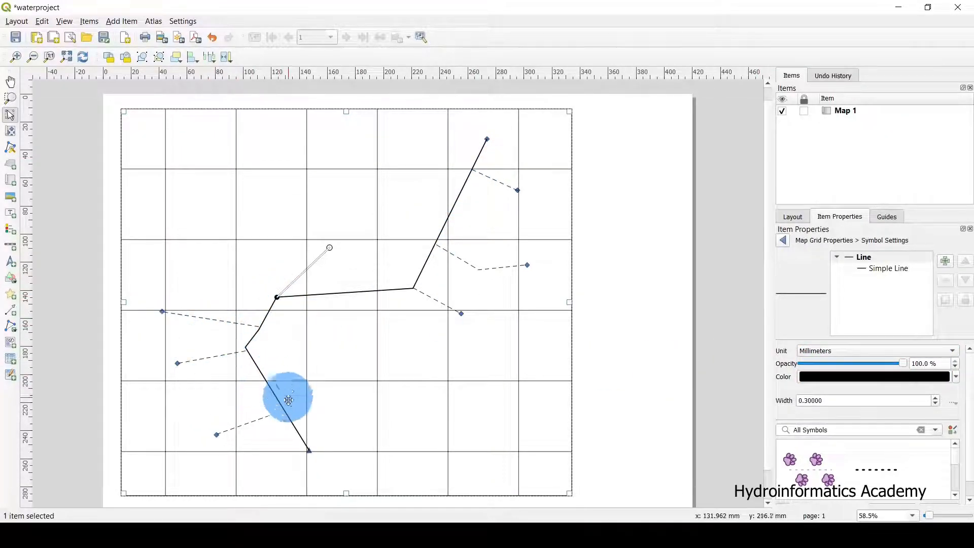
drag(902, 363, 814, 367)
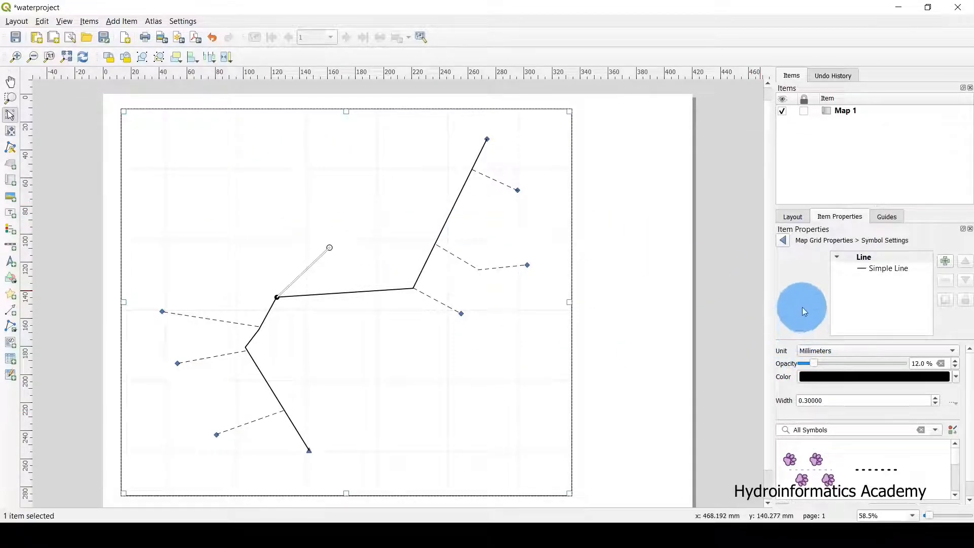
click(783, 240)
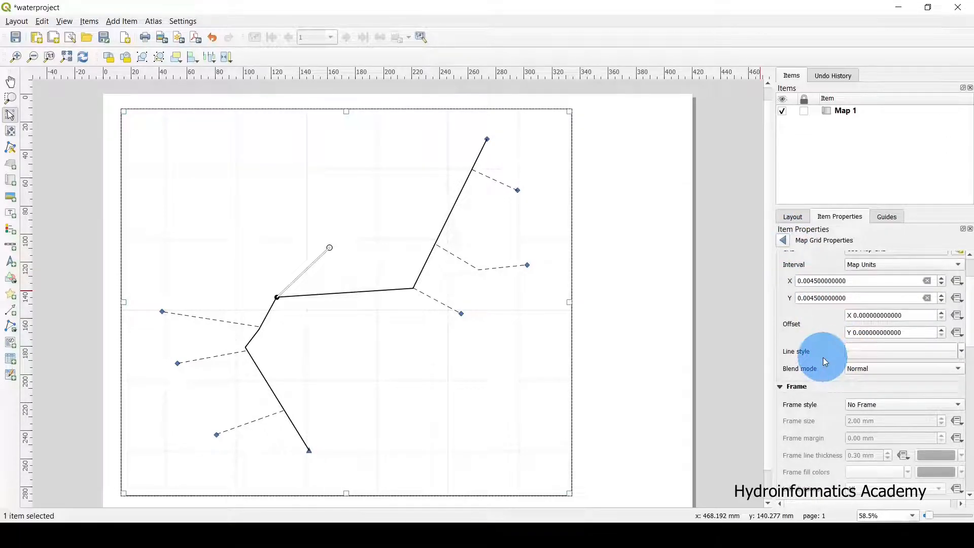
Step: Try the Zebra frame style on the map grid
scroll(825, 361, down, 1)
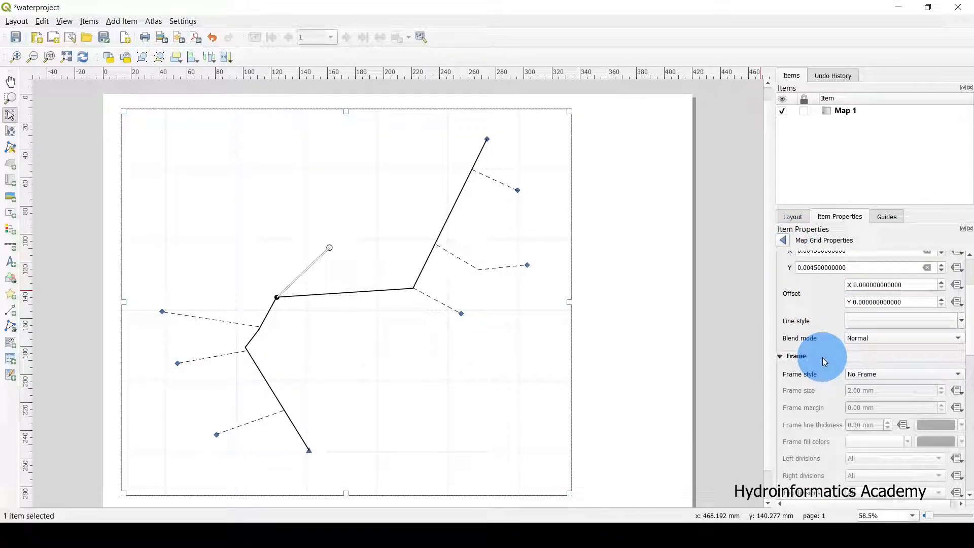
scroll(824, 361, down, 1)
scroll(824, 361, down, 1)
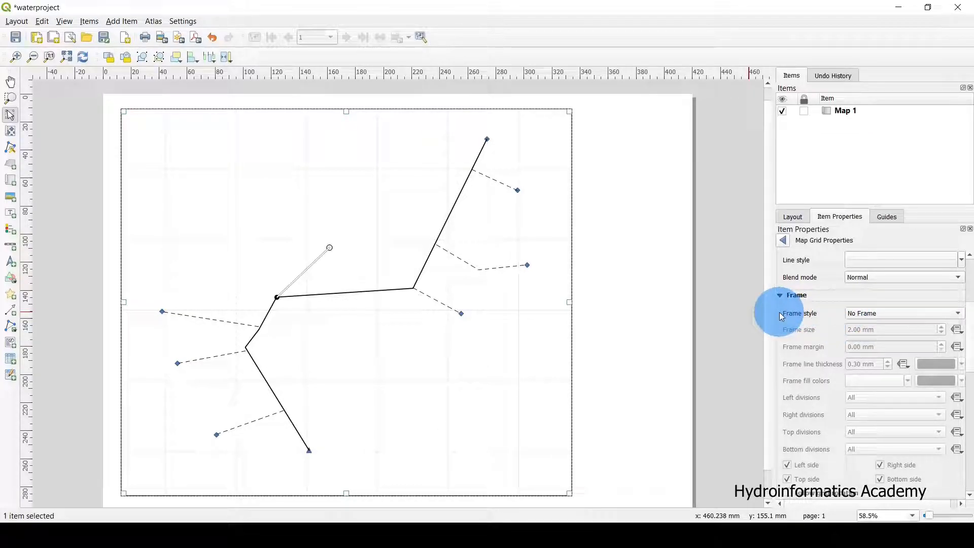
click(873, 313)
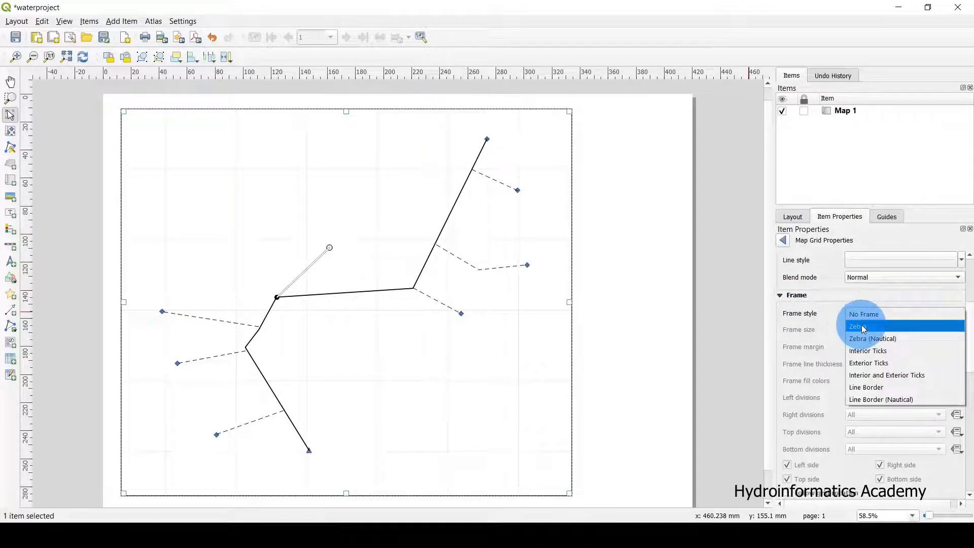
click(855, 329)
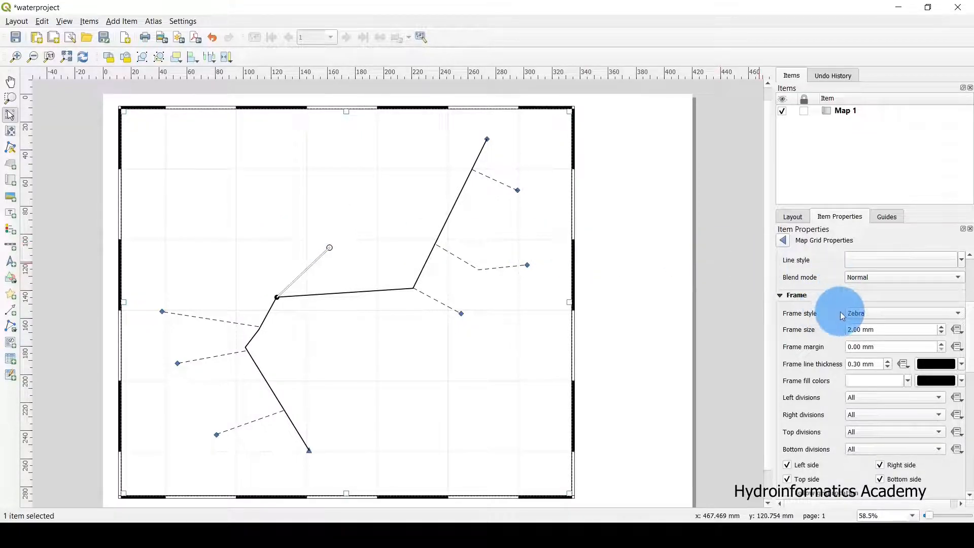
Step: Set the map grid's frame style to Interior Ticks
click(857, 314)
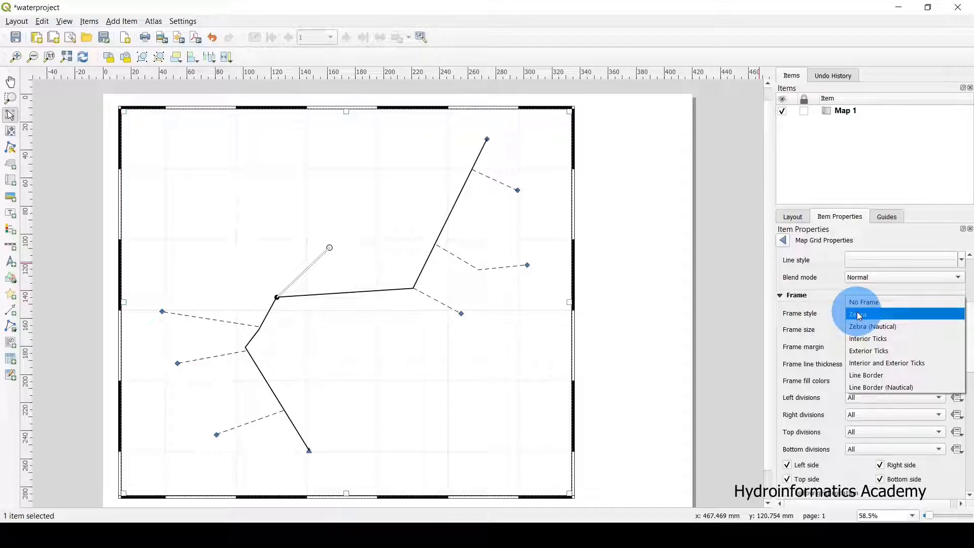
click(857, 339)
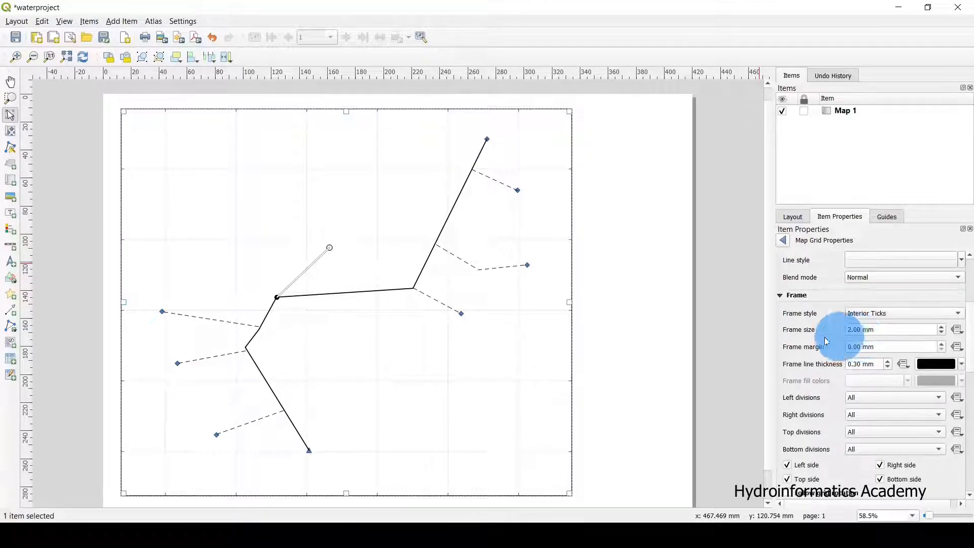
click(868, 315)
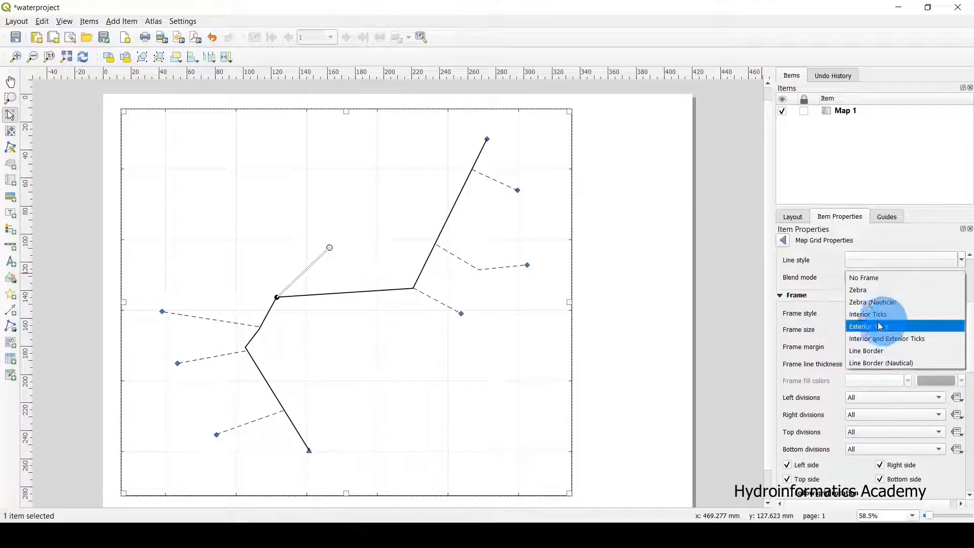
click(869, 313)
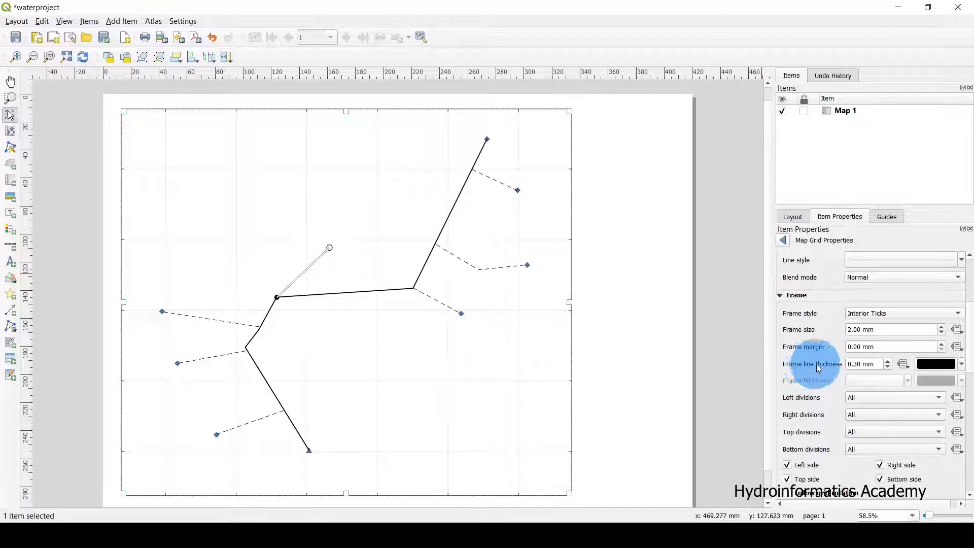
Step: Try a thicker grid frame line, including 0.50 mm, and set the thickness back to 0.30 mm
click(888, 363)
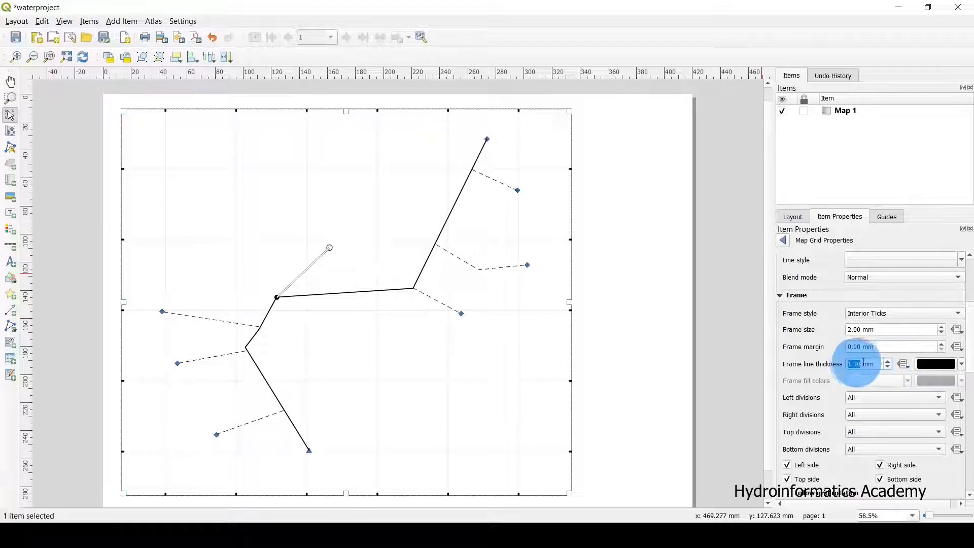
click(888, 368)
click(861, 365)
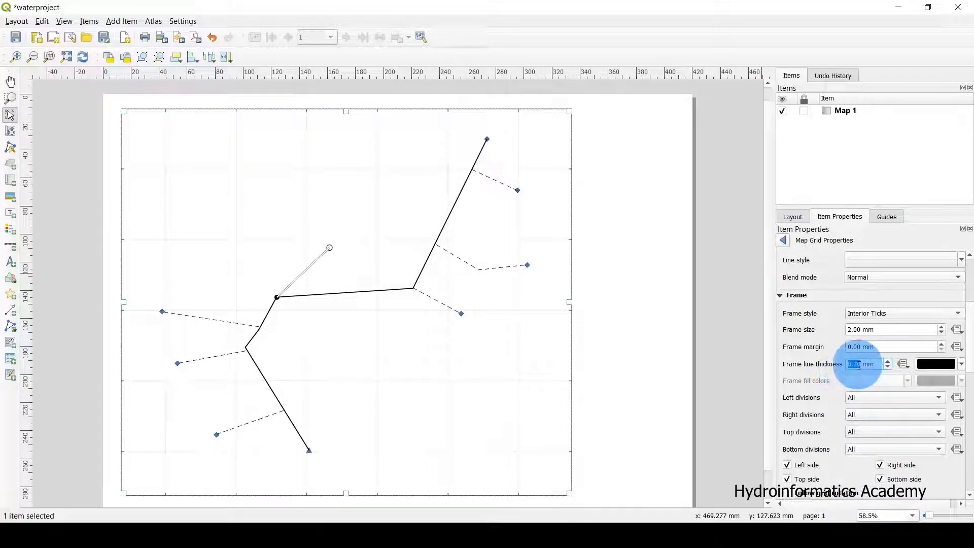
key(BackSpace)
text(5)
click(874, 347)
click(861, 365)
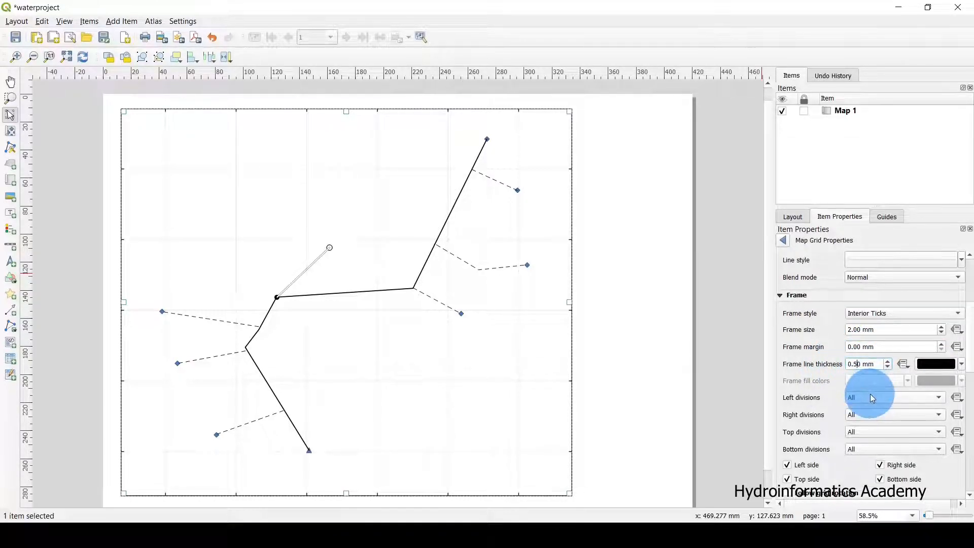
text(3)
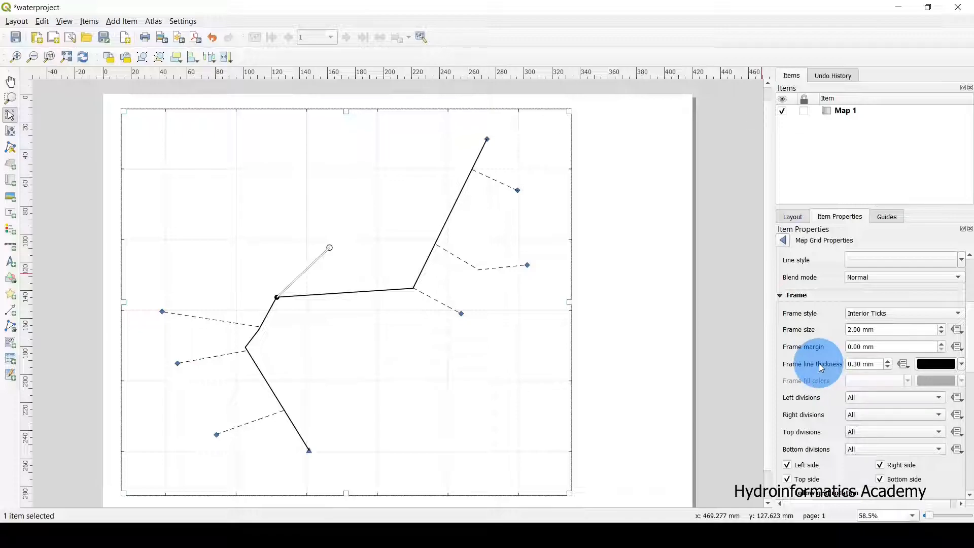
Step: Enable drawing of coordinates around the map grid
scroll(819, 363, down, 2)
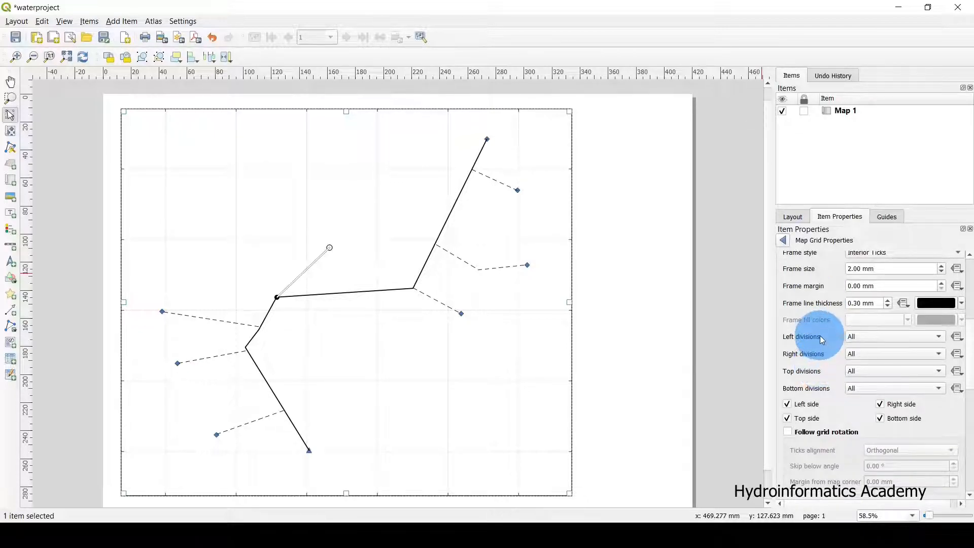
scroll(821, 337, down, 3)
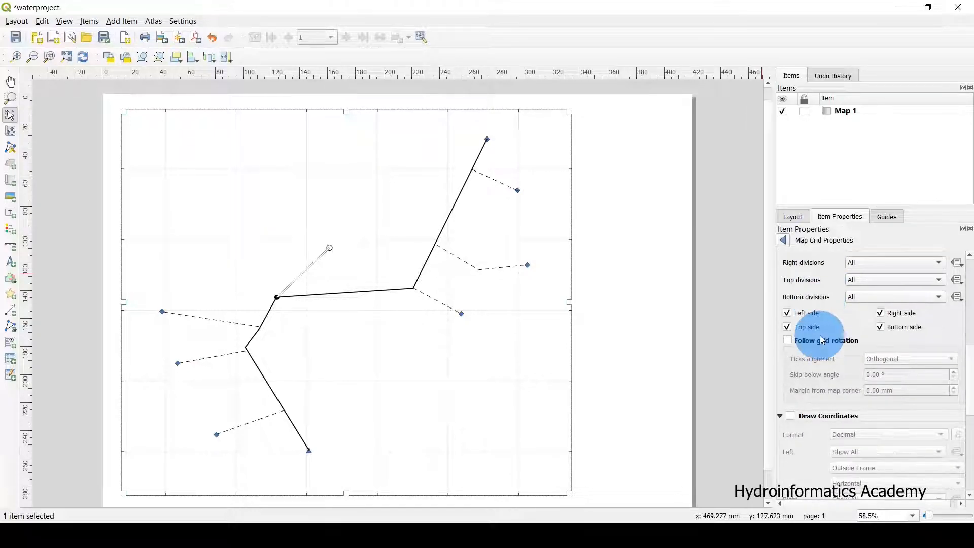
scroll(822, 340, up, 3)
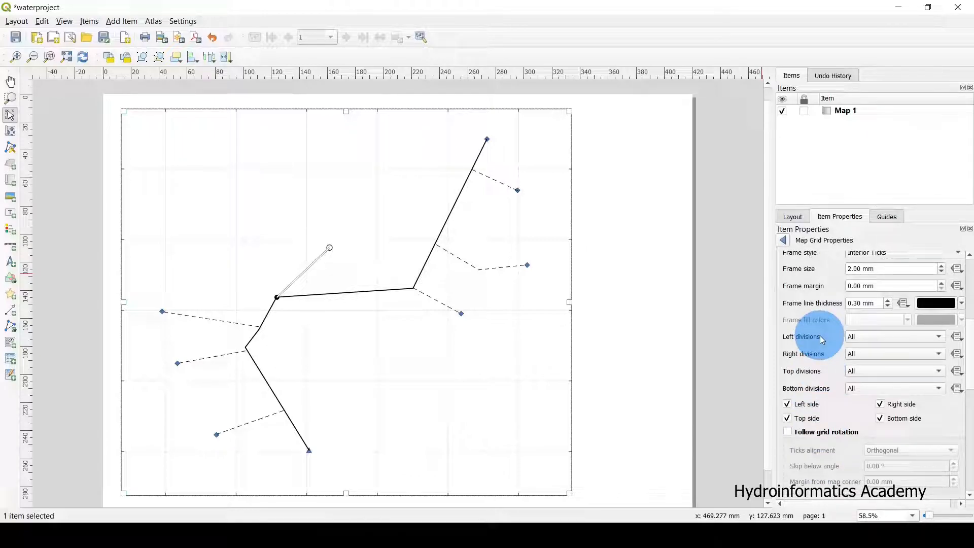
scroll(821, 339, down, 6)
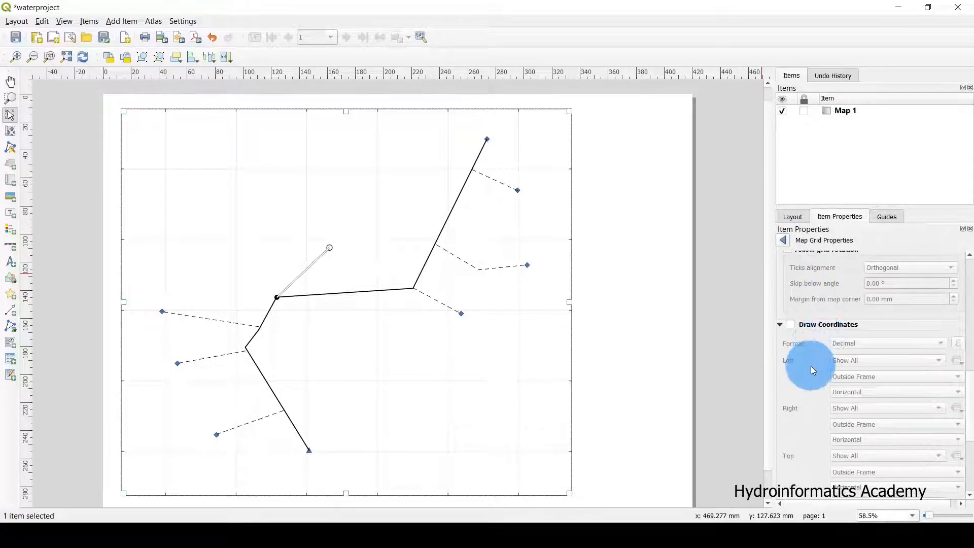
scroll(809, 366, down, 1)
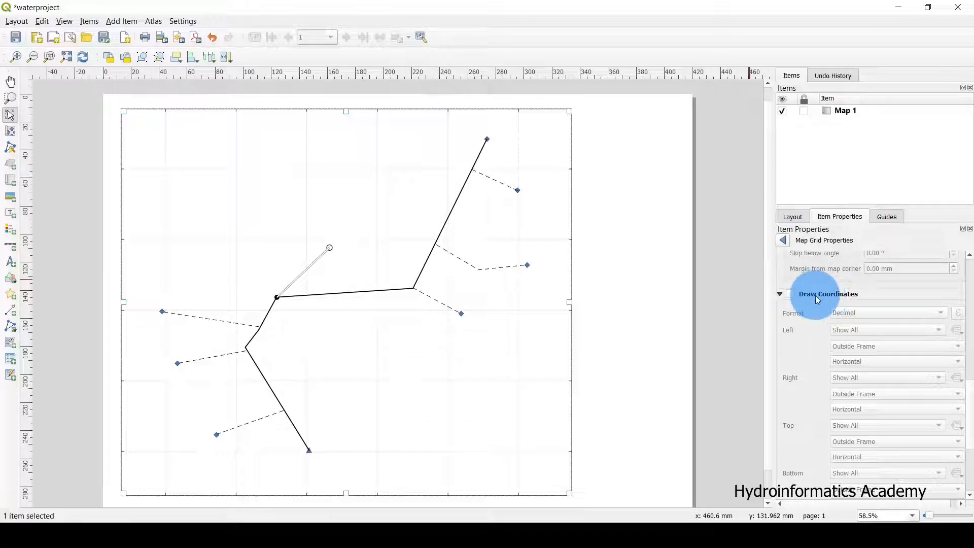
click(790, 294)
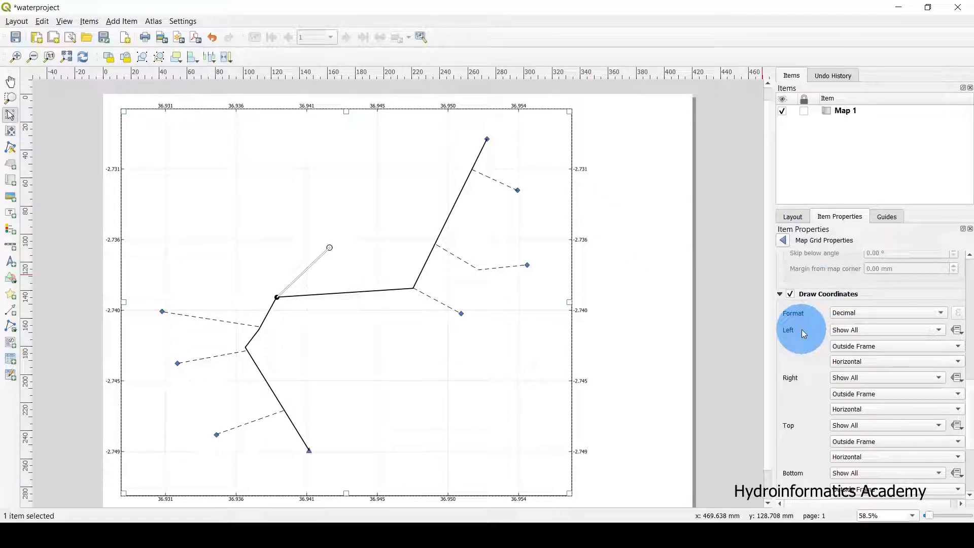
Step: Set the grid coordinate annotations' font size to 15 points
scroll(808, 351, down, 3)
scroll(808, 351, down, 1)
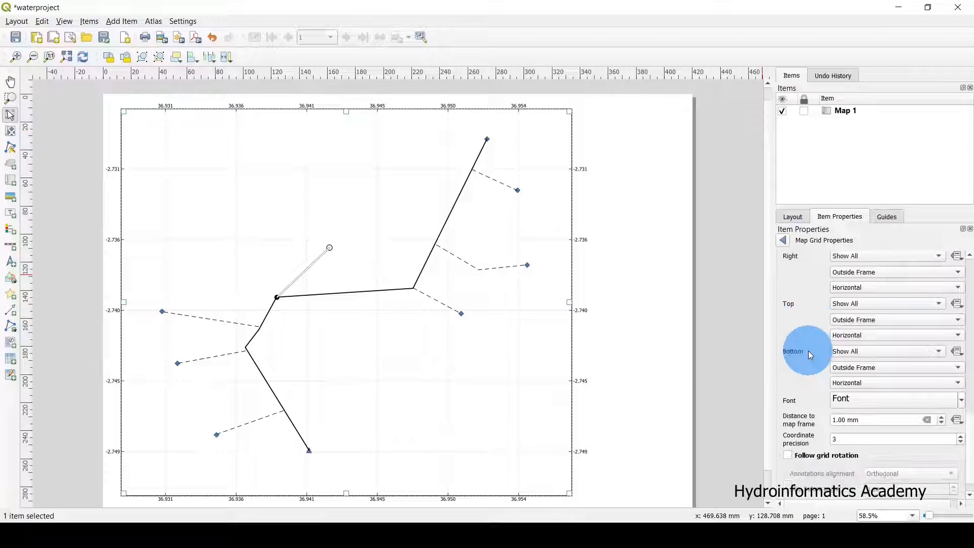
scroll(800, 391, down, 1)
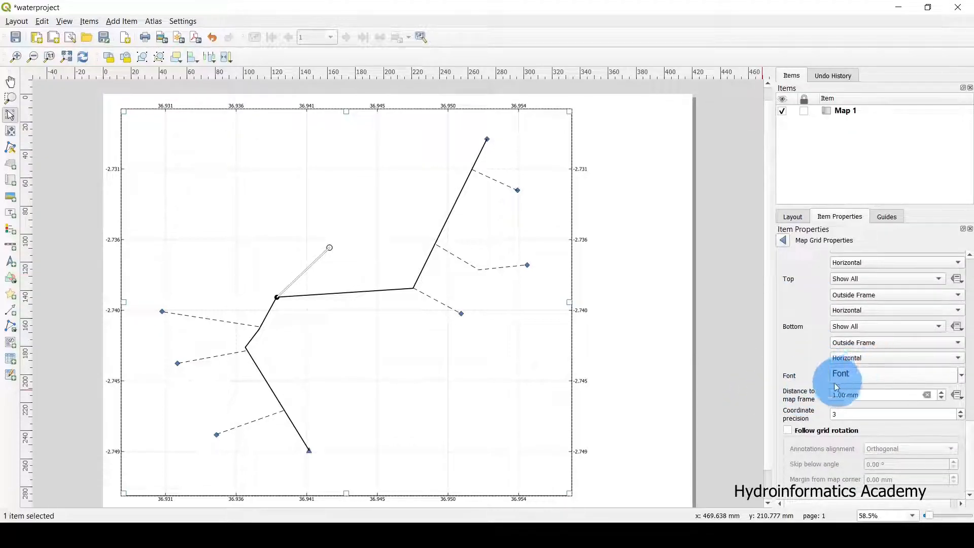
click(850, 375)
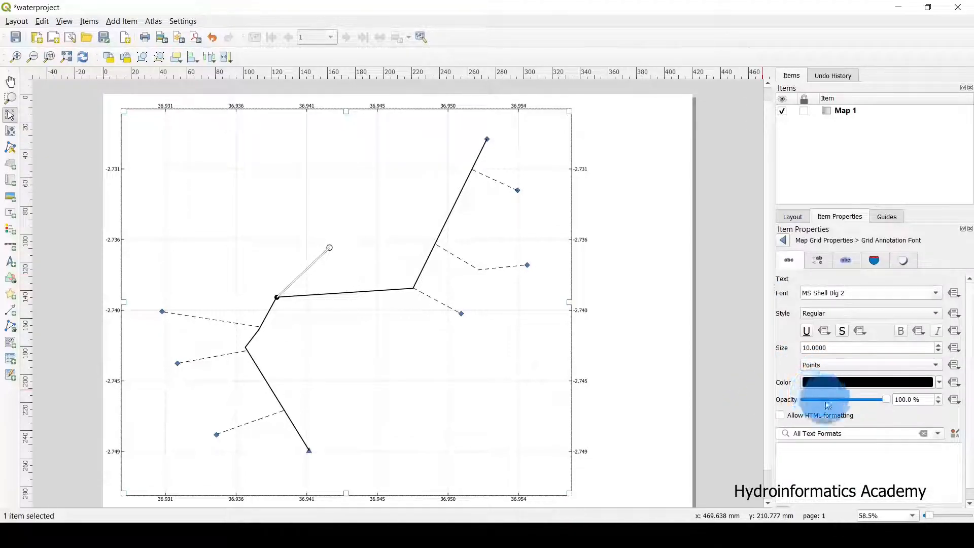
double_click(815, 347)
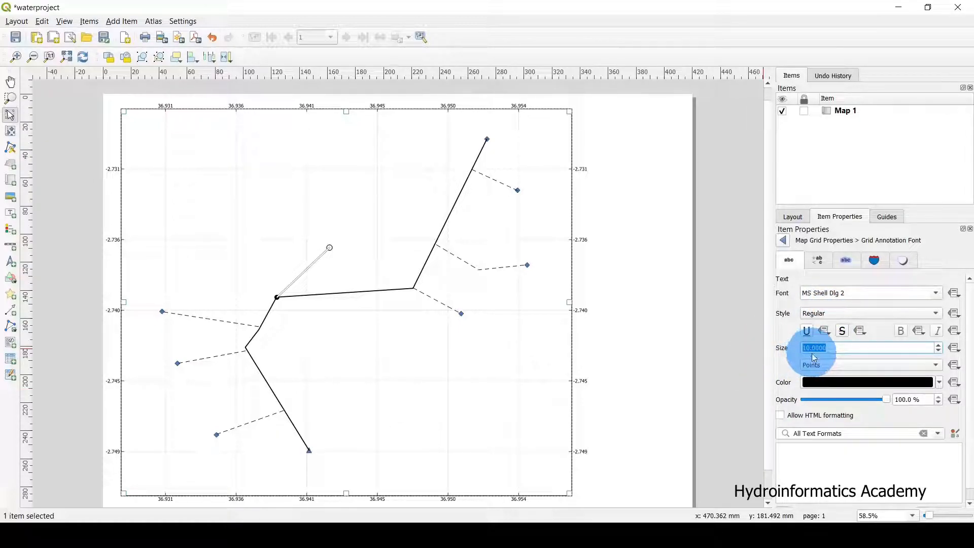
text(15)
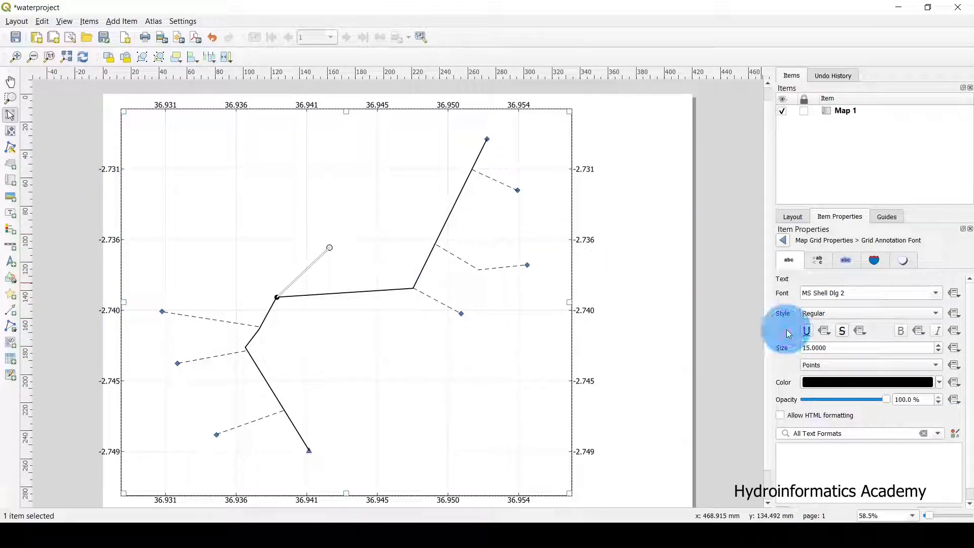
click(783, 240)
scroll(793, 346, up, 2)
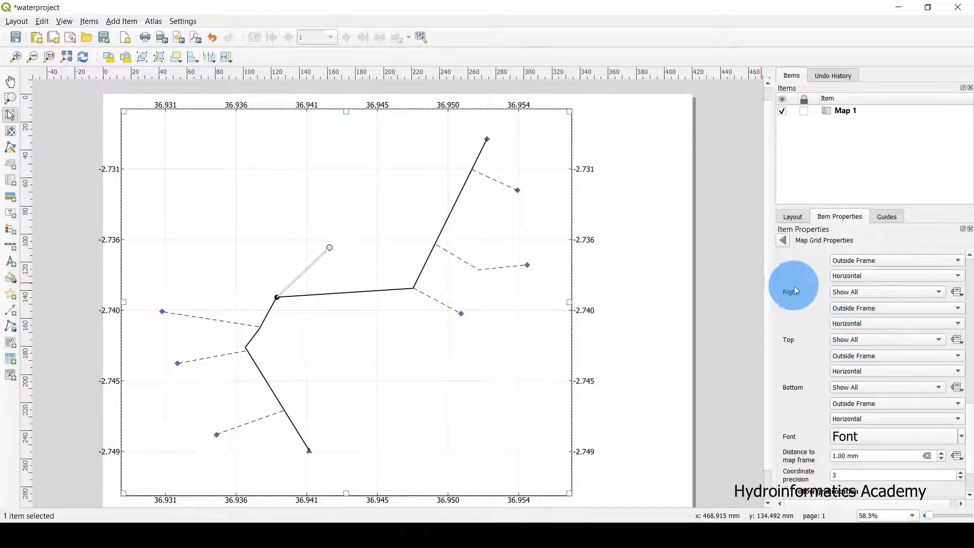
Step: Set the right and left grid coordinate labels to Vertical Ascending orientation
click(851, 323)
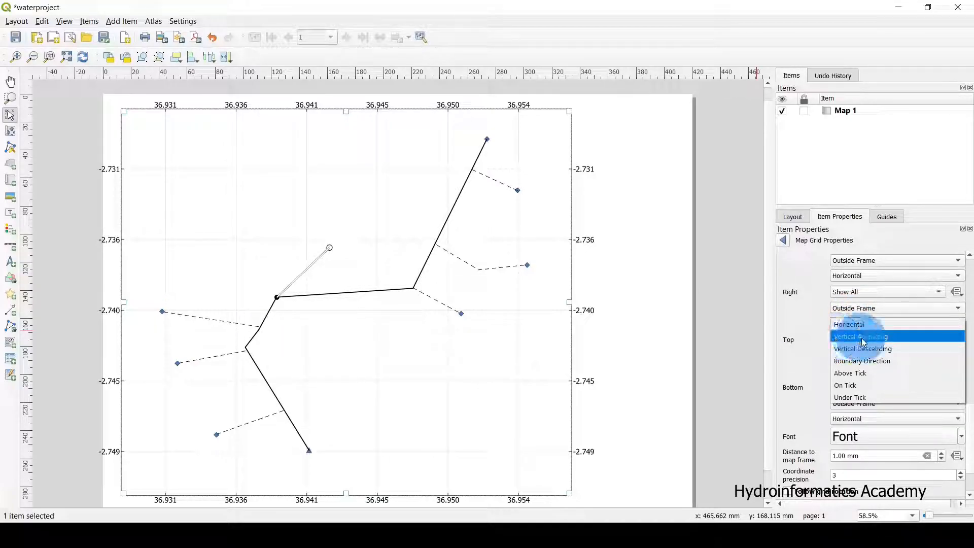
click(862, 337)
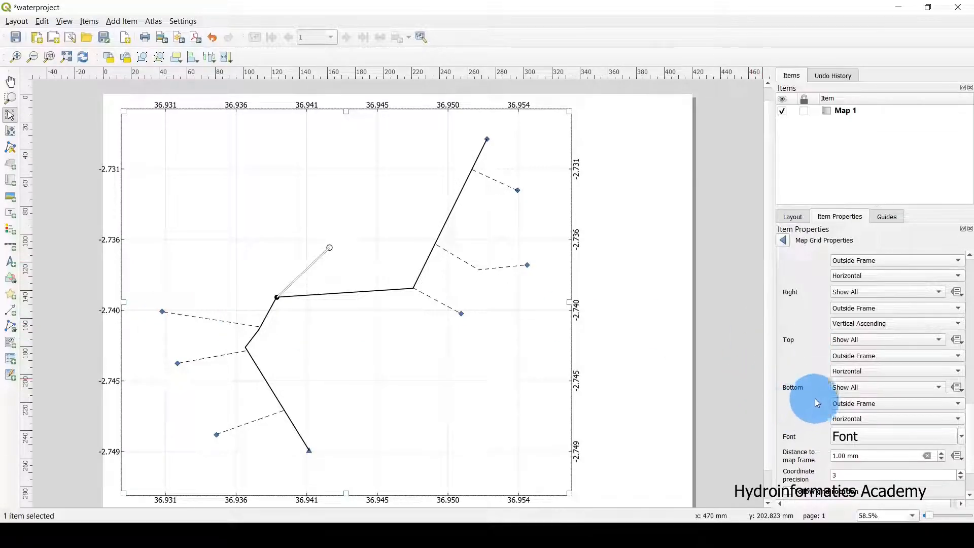
scroll(805, 316, up, 1)
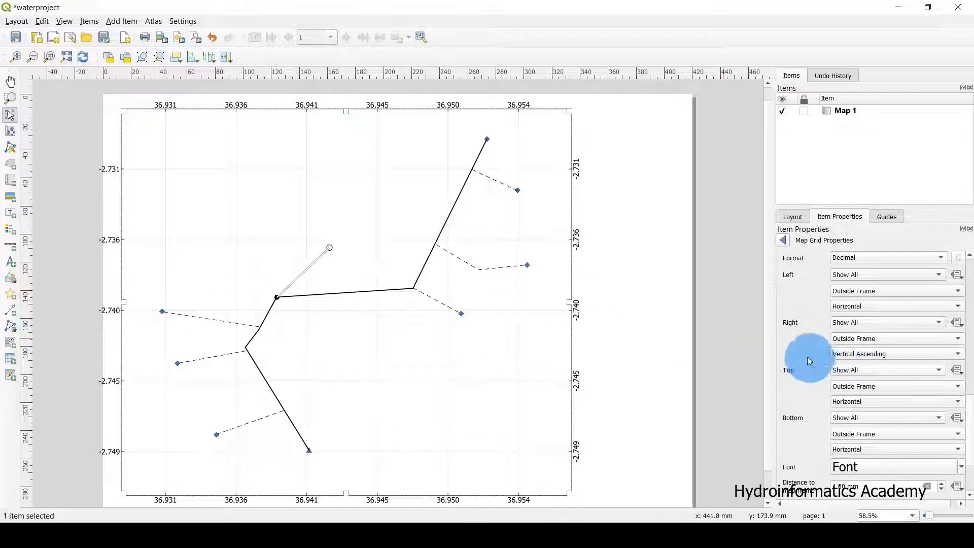
click(863, 306)
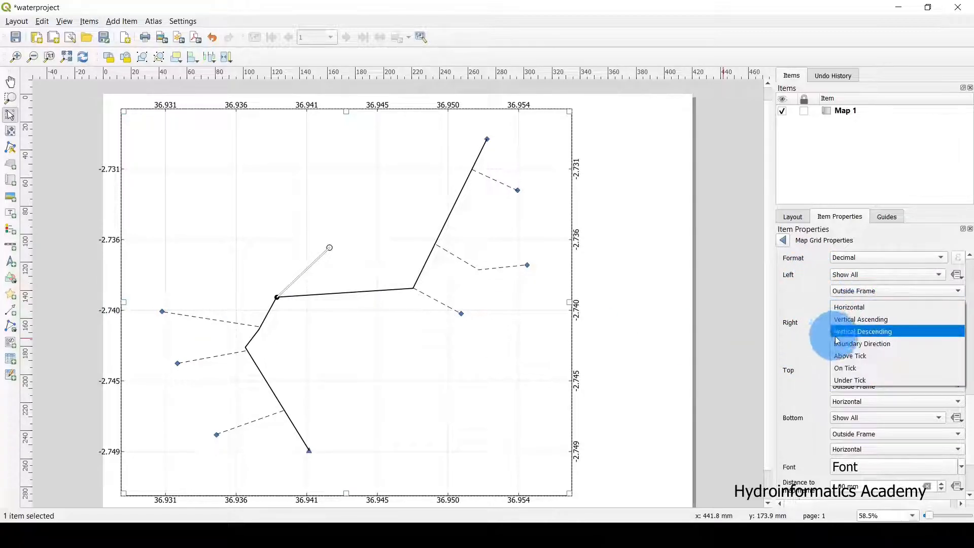
click(852, 324)
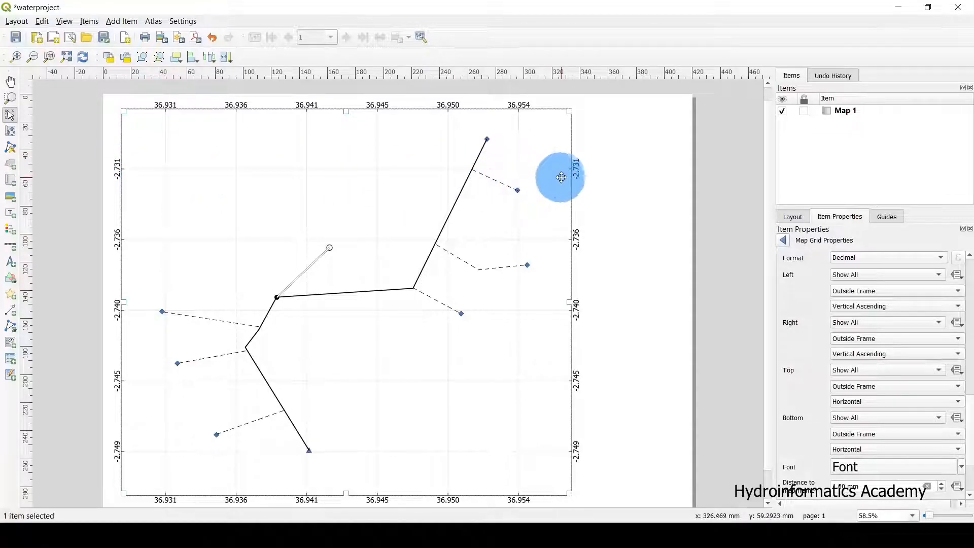
scroll(562, 178, up, 1)
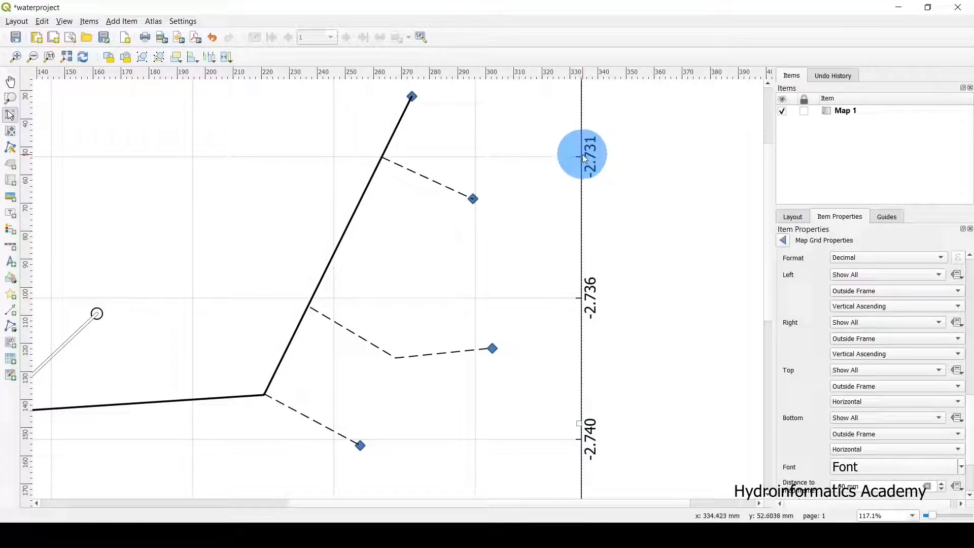
scroll(582, 156, down, 5)
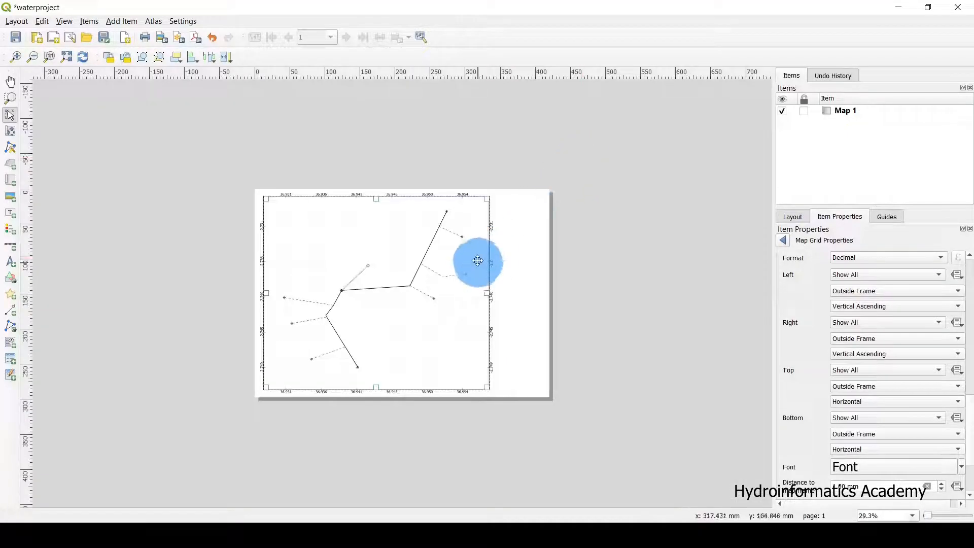
scroll(479, 255, up, 5)
scroll(479, 255, down, 1)
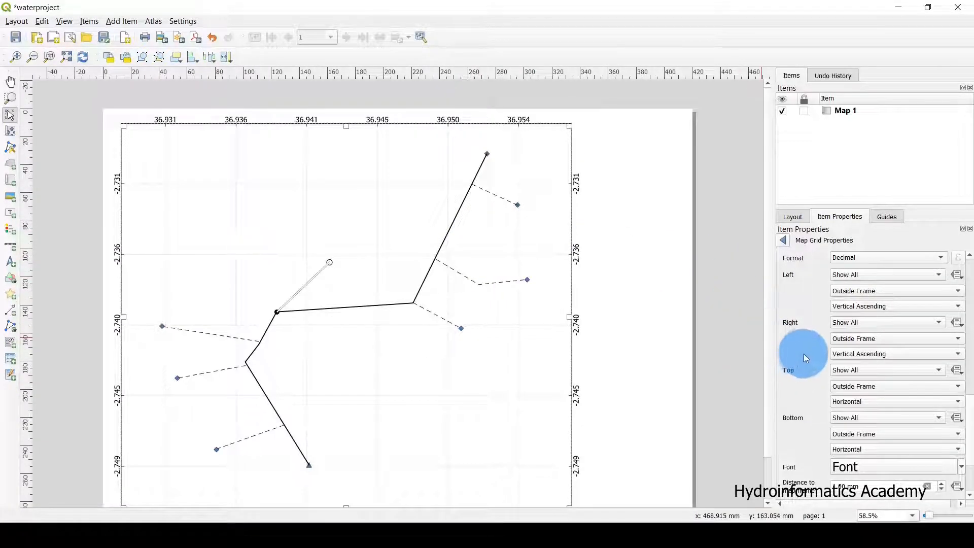
Step: Try a 1.50 mm distance between the grid coordinate labels and the map frame
scroll(806, 344, down, 1)
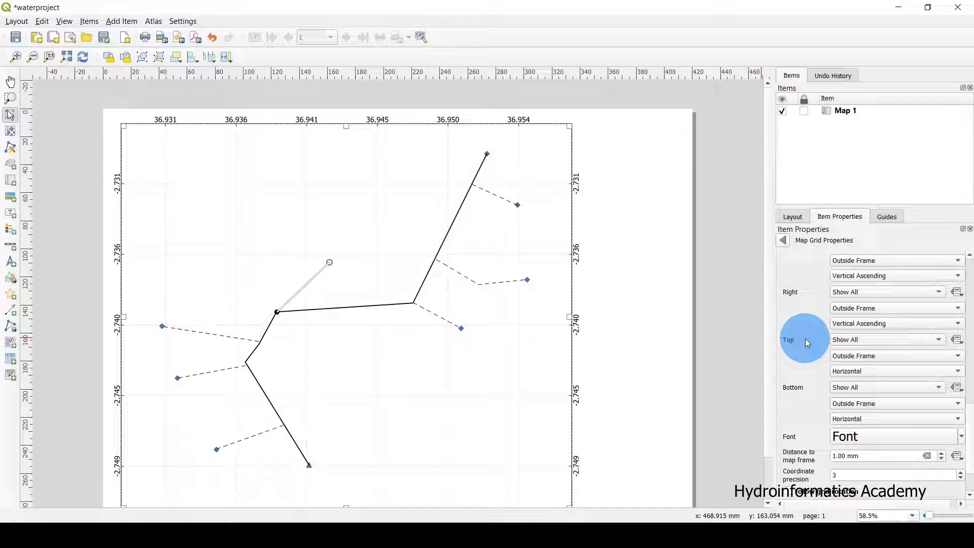
scroll(806, 344, down, 1)
scroll(804, 339, down, 1)
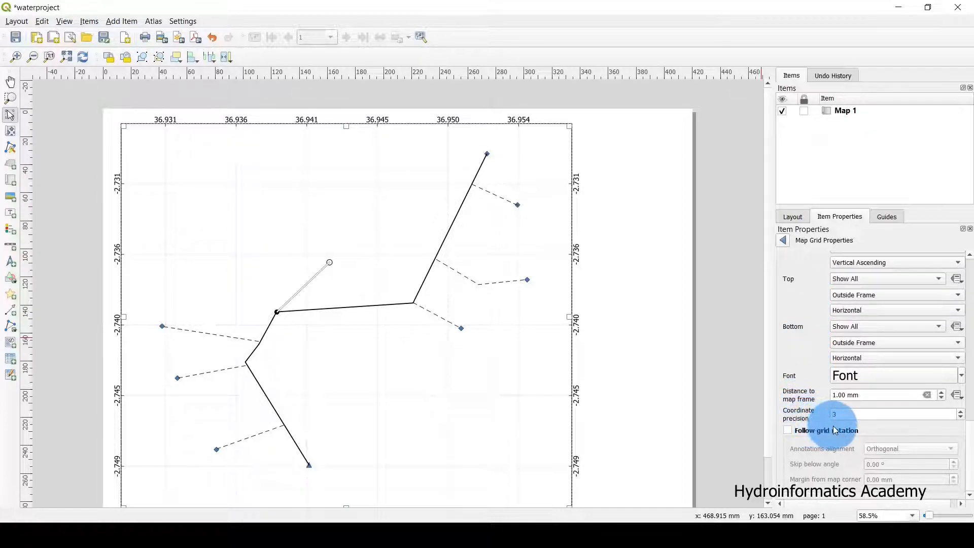
double_click(843, 414)
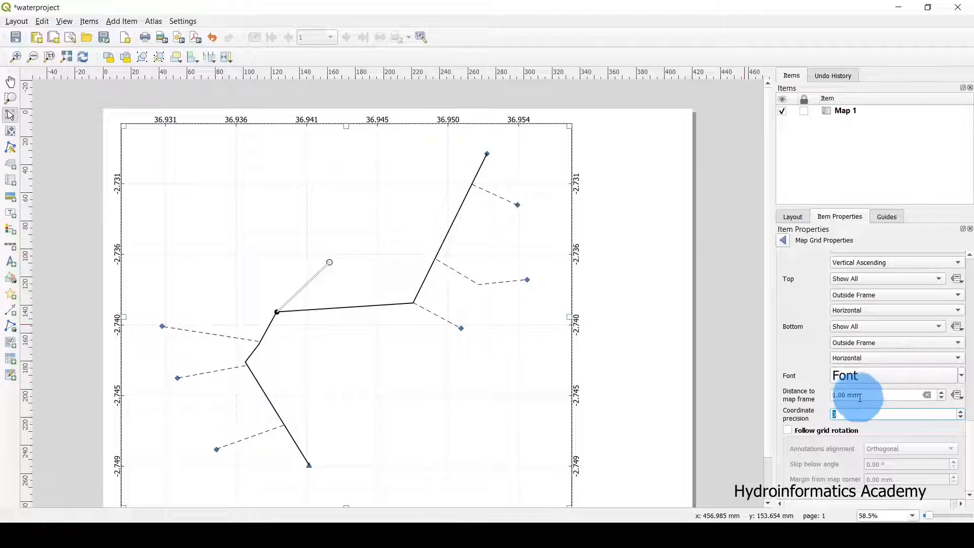
drag(834, 395, 817, 395)
text(1.5)
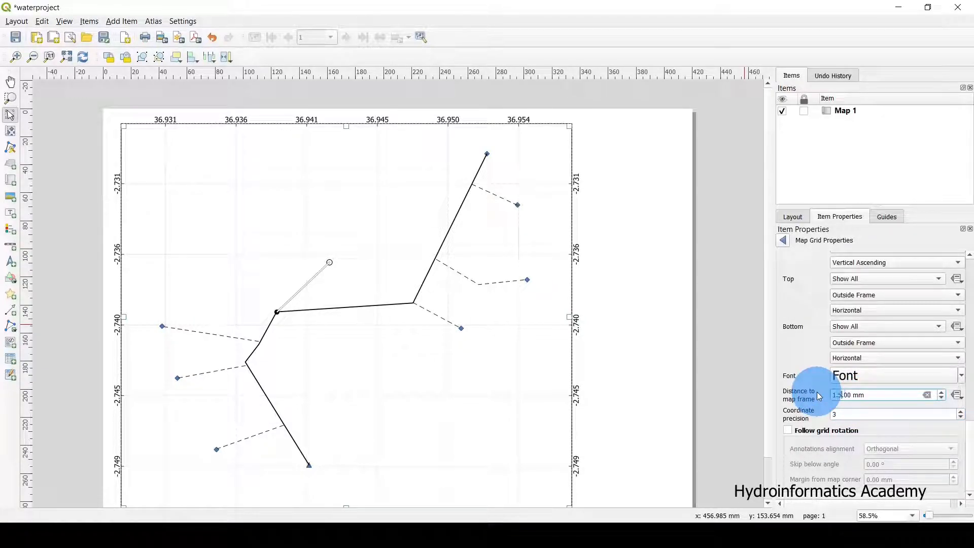
key(Delete)
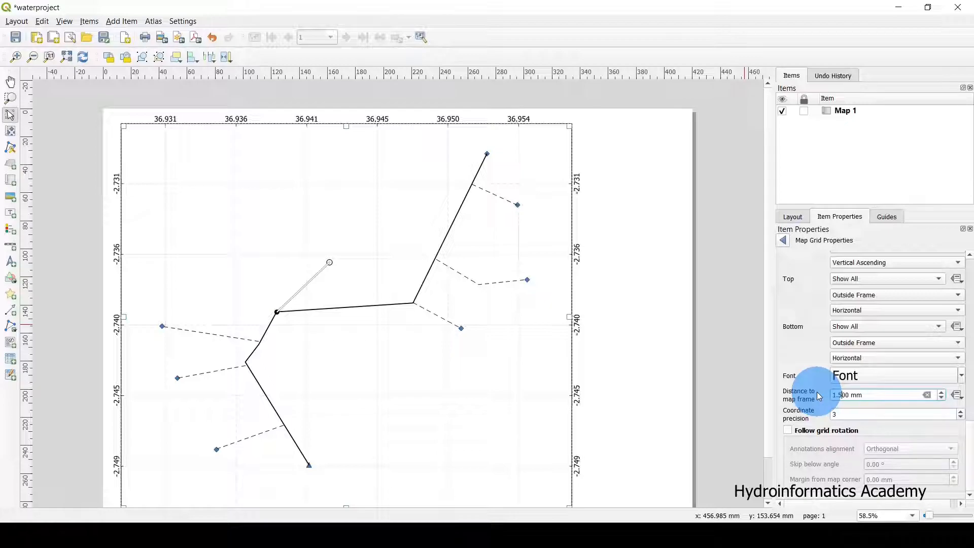
click(842, 416)
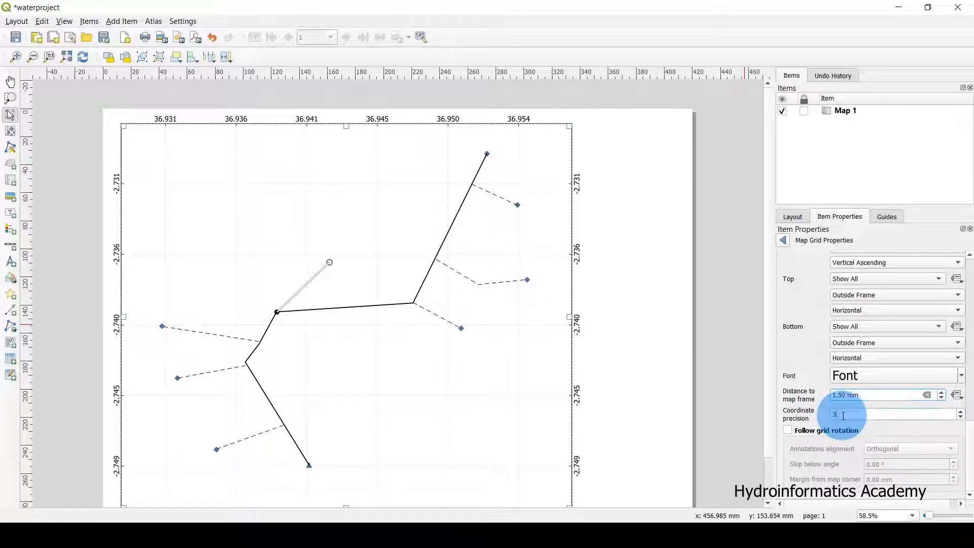
Step: Try coordinate label distances to the map frame of 2, 5 and 4 mm, and set the distance to 3 mm
drag(843, 395, 811, 392)
text(2)
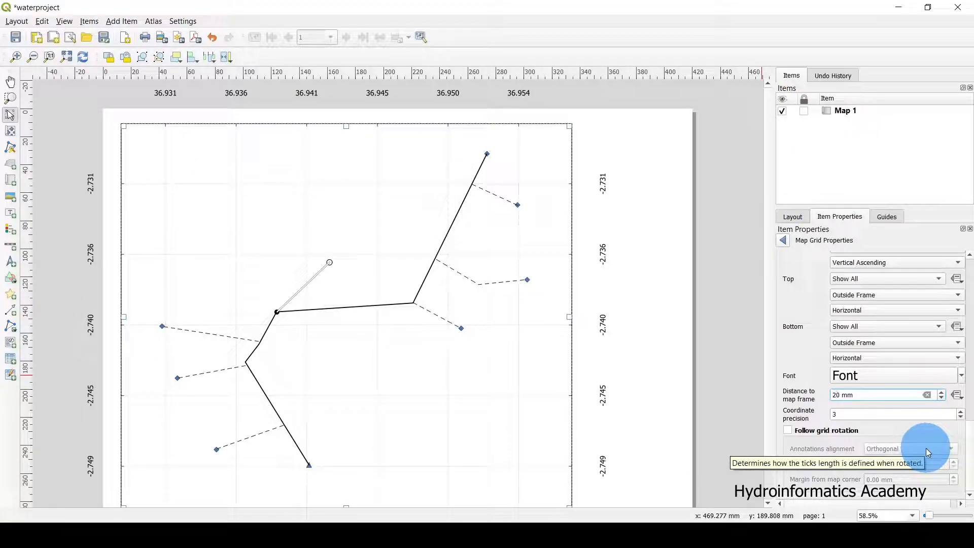
key(Delete)
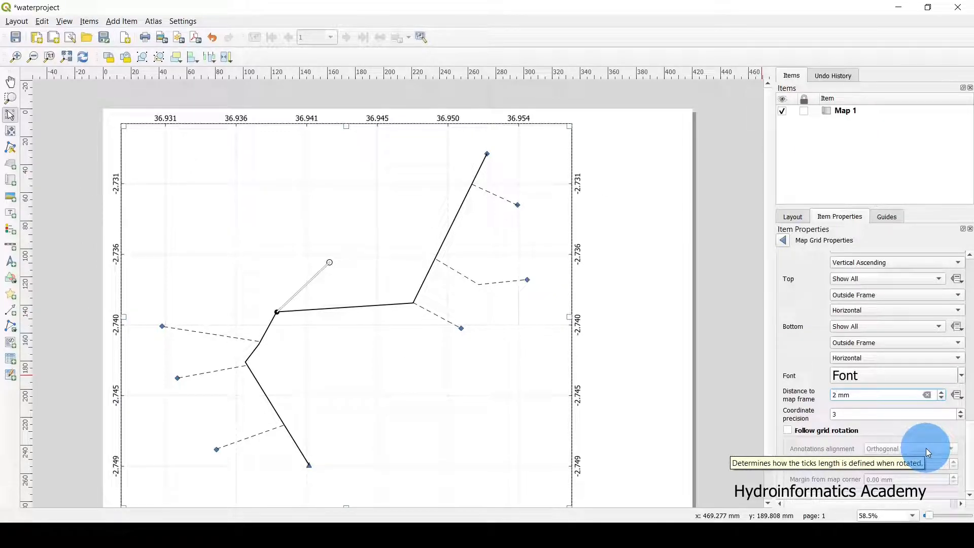
key(BackSpace)
text(5)
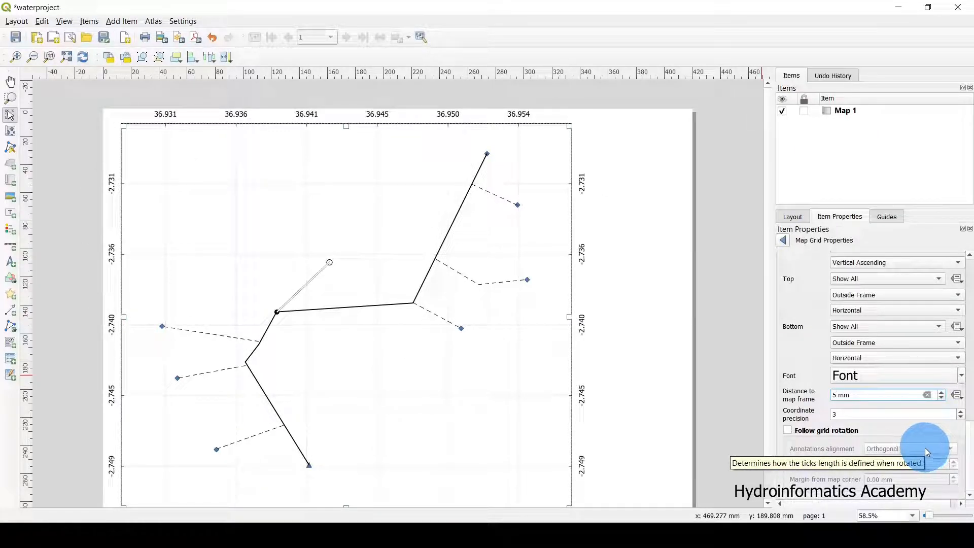
key(BackSpace)
text(4)
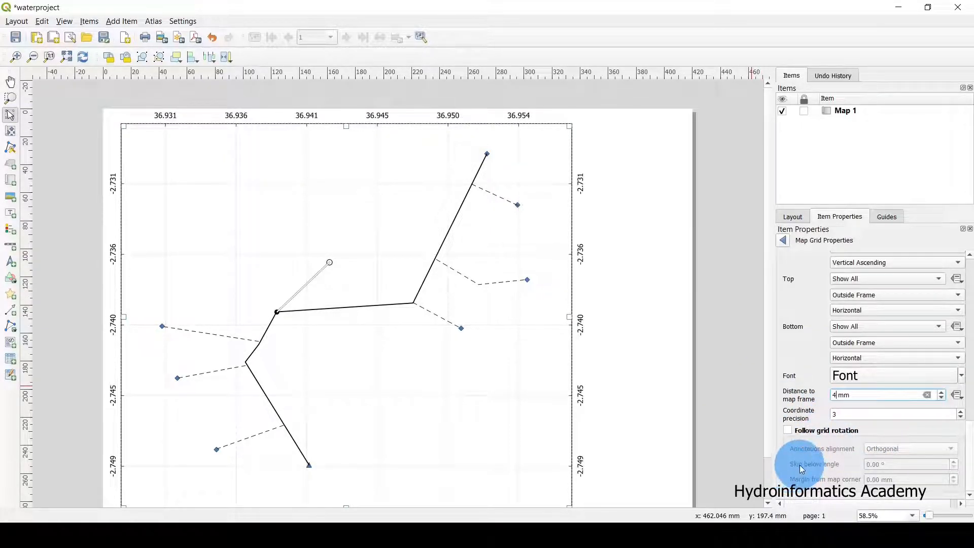
key(BackSpace)
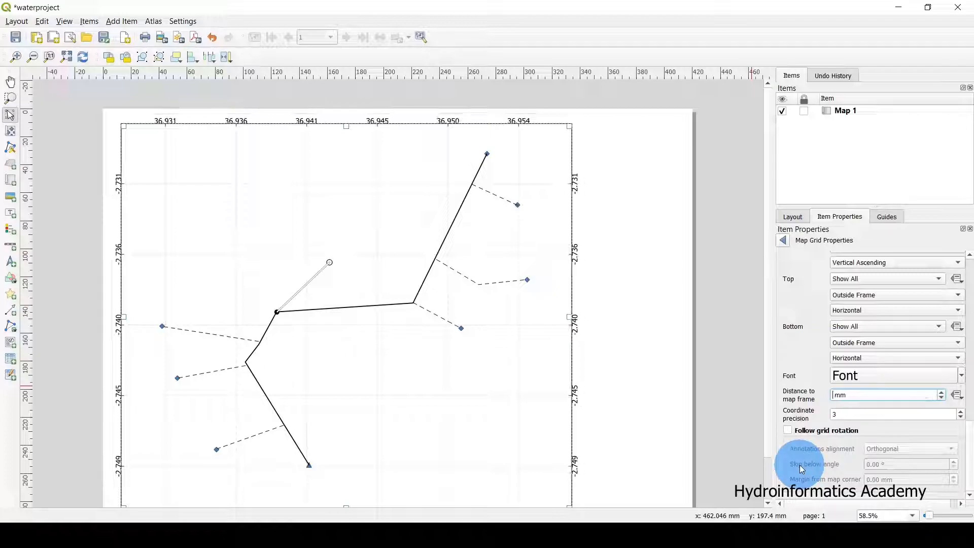
text(3)
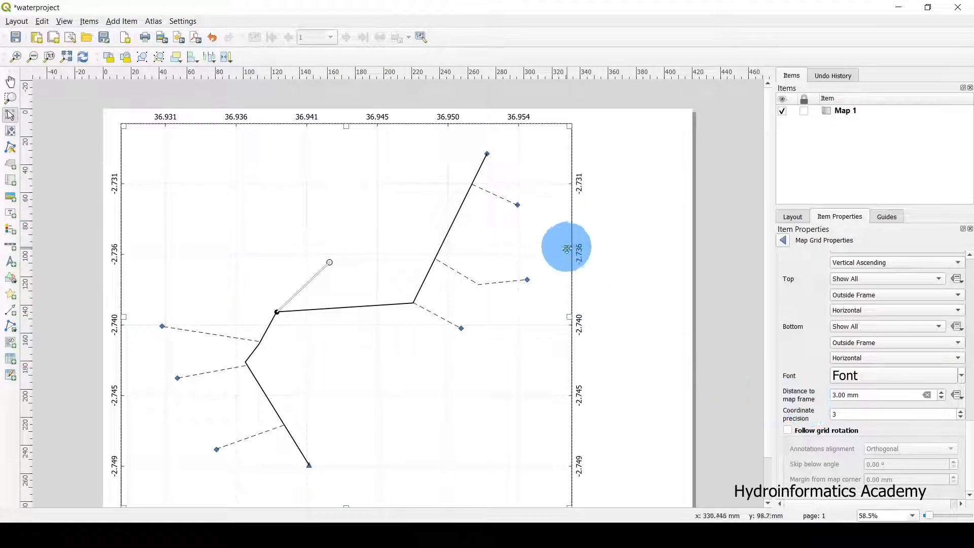
Step: Set the coordinate precision of the grid labels to 4 decimal places
drag(869, 395, 796, 388)
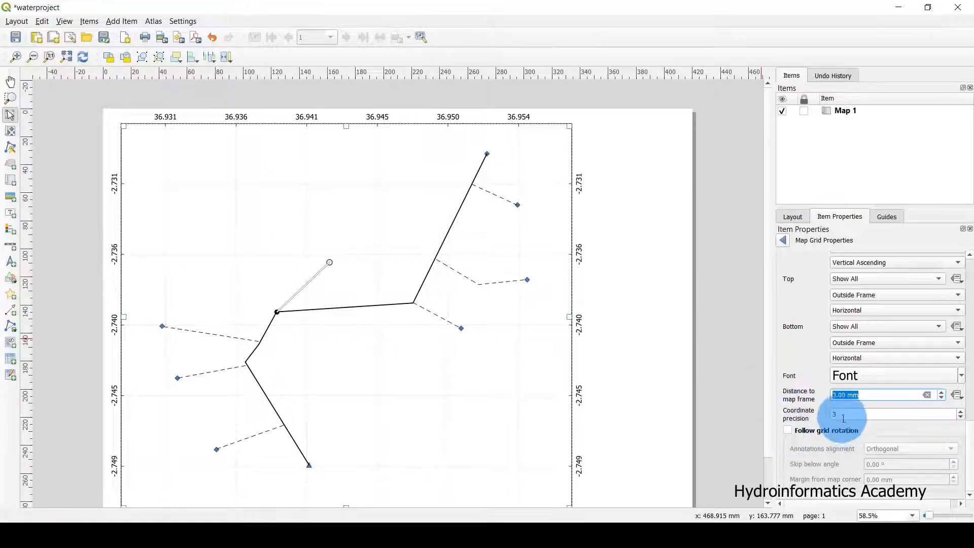
drag(842, 415, 810, 418)
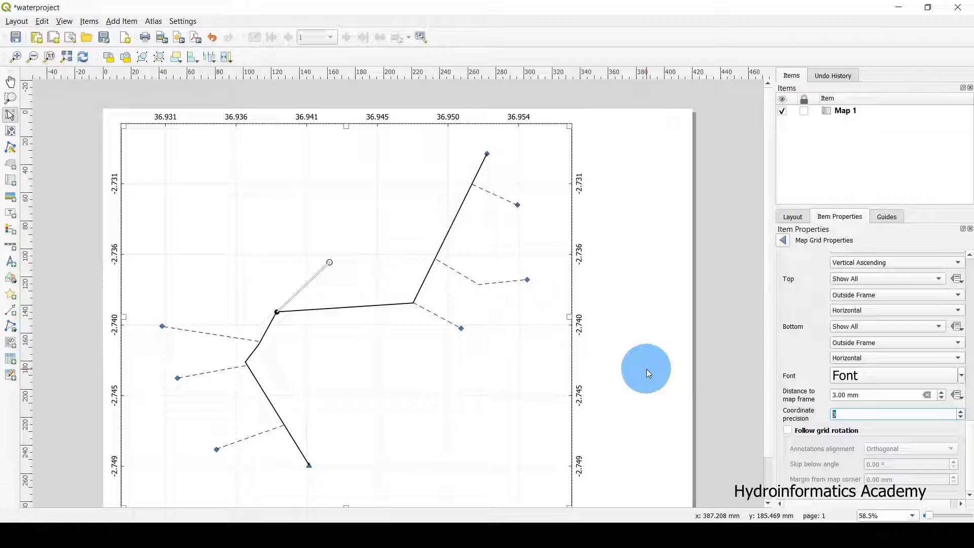
text(4)
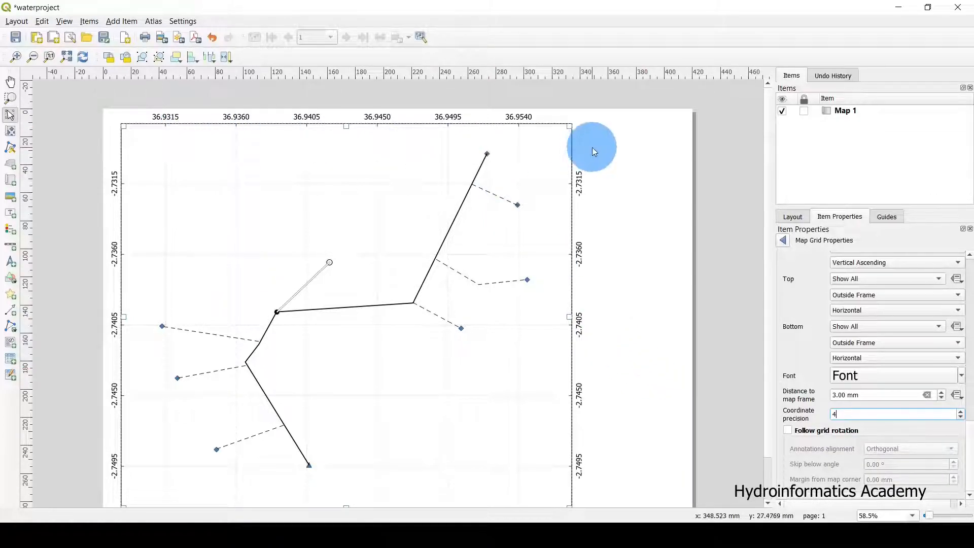
click(839, 414)
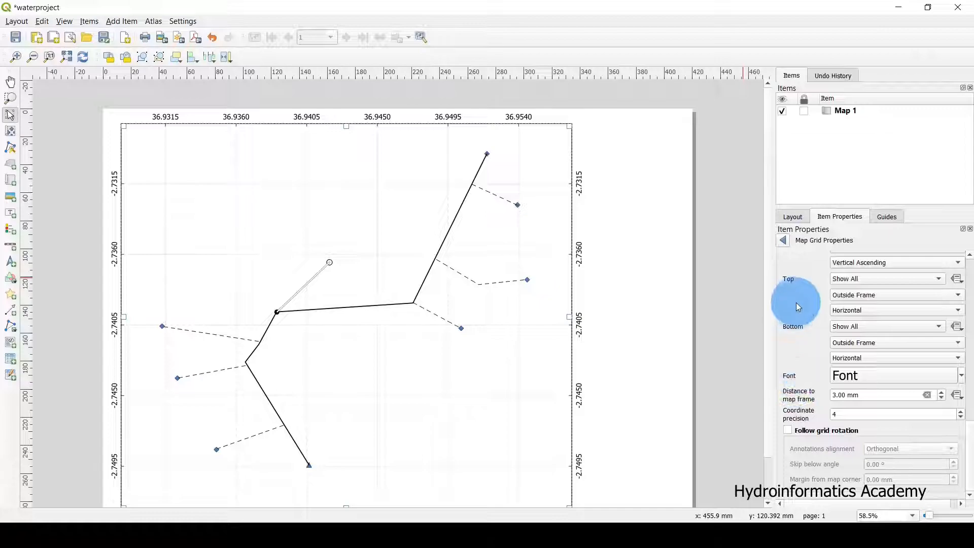
Step: Review the map grid's coordinate, frame, interval and line style settings
scroll(797, 306, up, 2)
scroll(795, 301, up, 4)
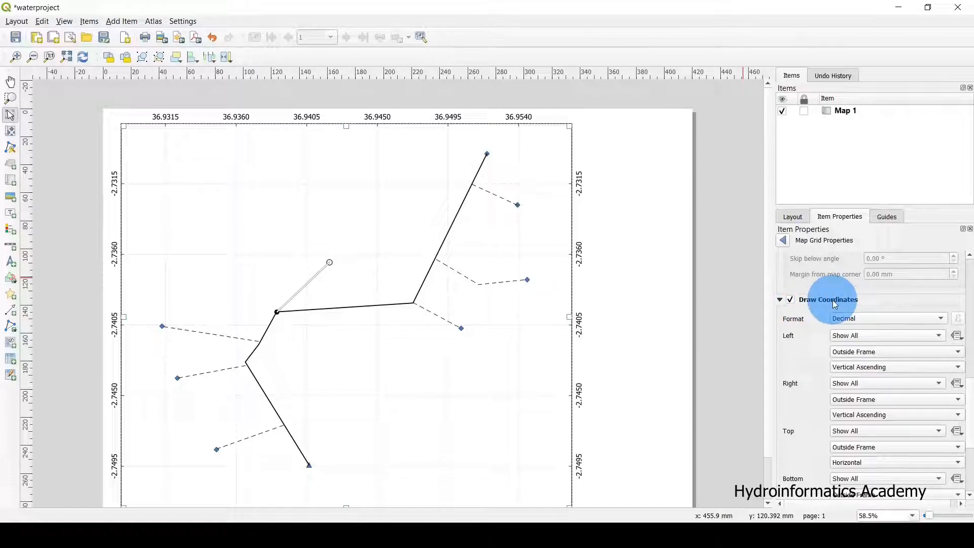
scroll(810, 339, down, 2)
scroll(810, 348, down, 5)
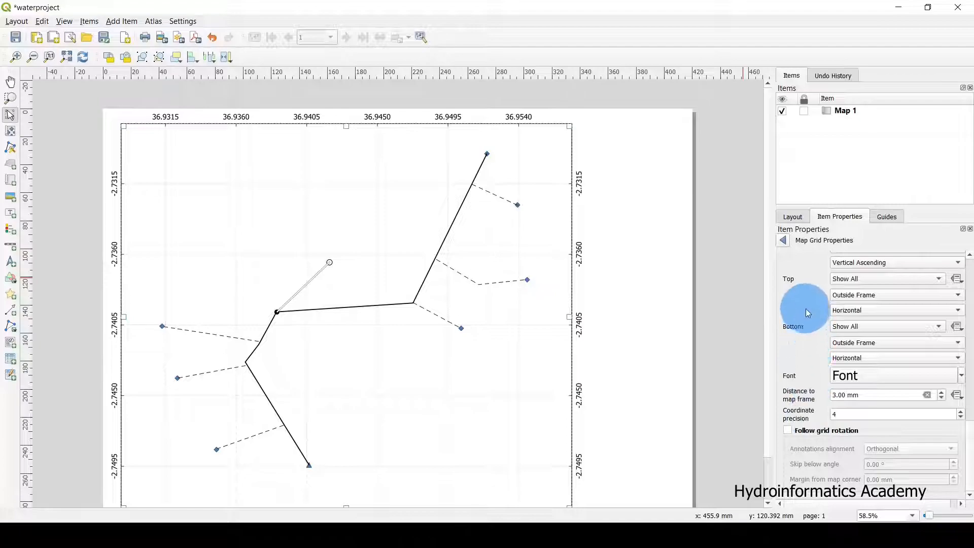
scroll(806, 310, up, 2)
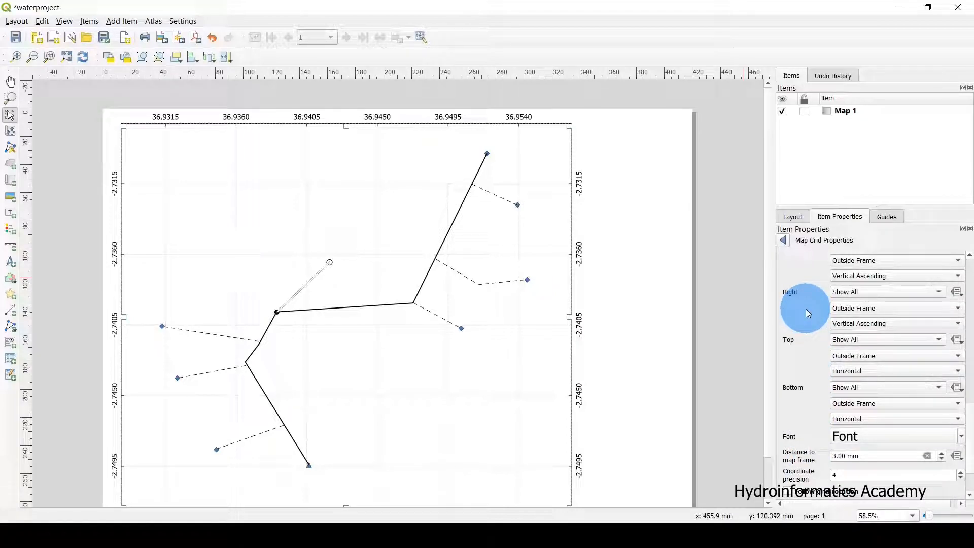
scroll(806, 311, up, 2)
scroll(805, 308, up, 2)
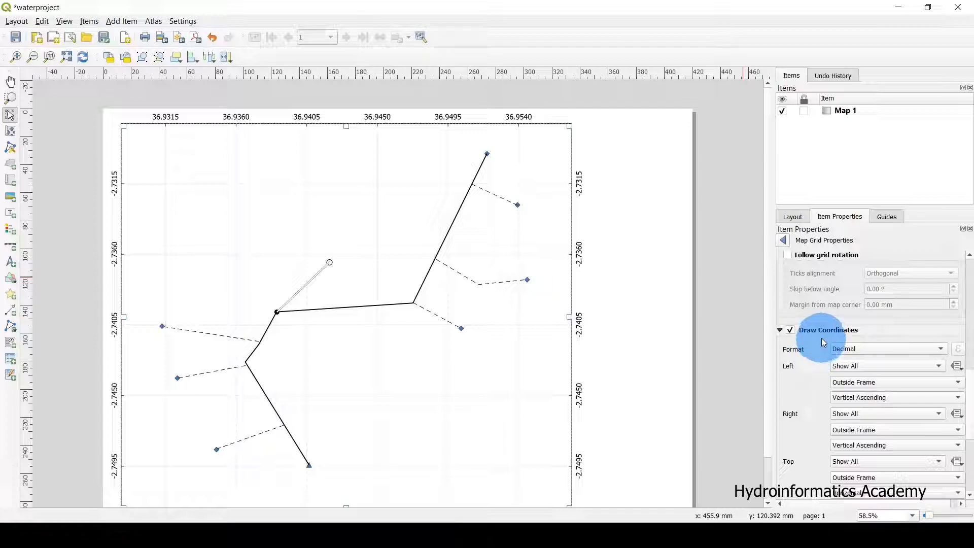
scroll(820, 336, up, 1)
scroll(820, 336, up, 3)
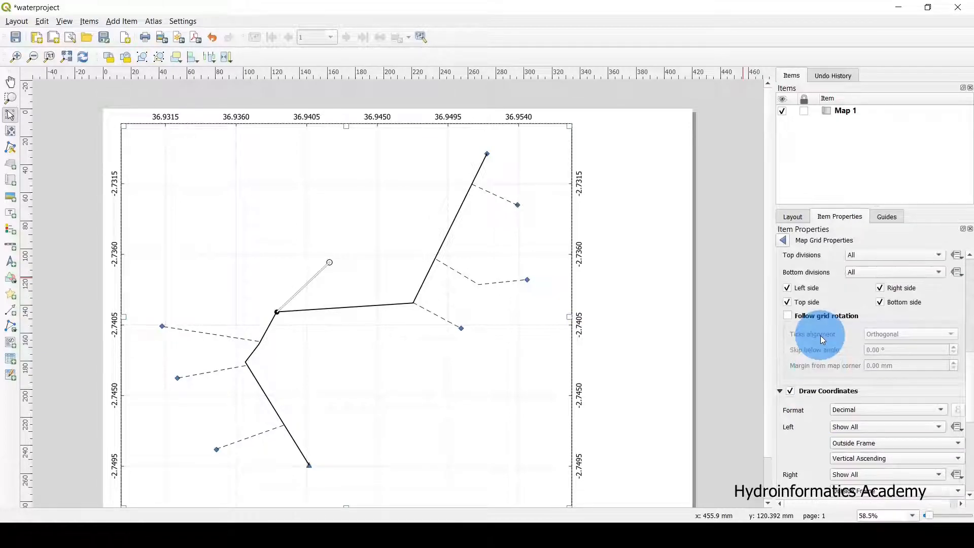
scroll(820, 336, up, 2)
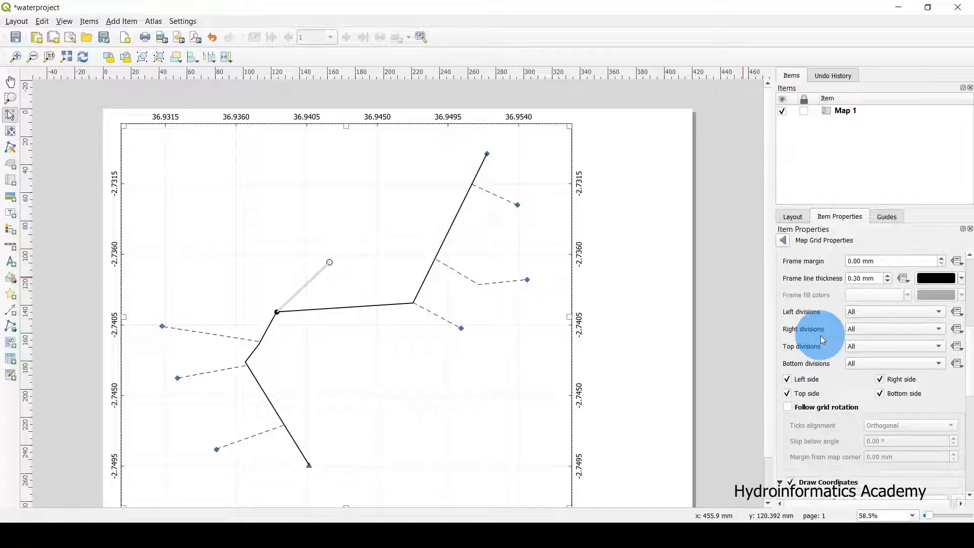
scroll(820, 336, up, 2)
scroll(820, 336, up, 1)
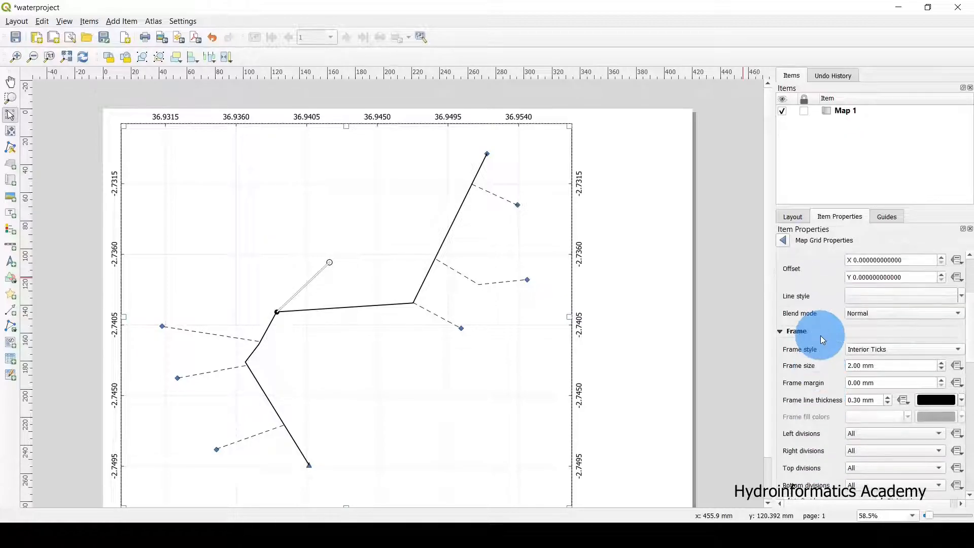
scroll(820, 336, up, 1)
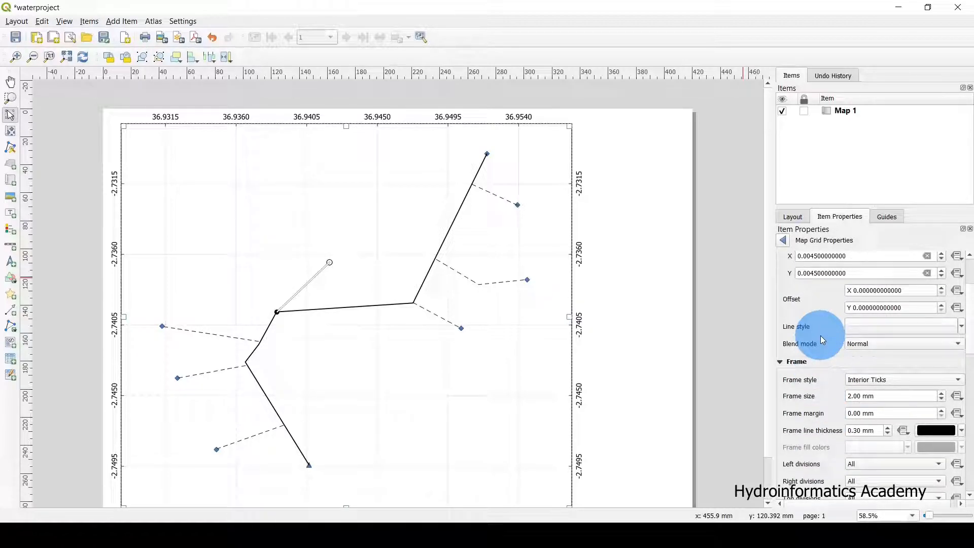
Step: Deselect the map and examine the grid and its coordinate labels on the whole page and close up
click(707, 272)
click(10, 82)
scroll(430, 242, down, 1)
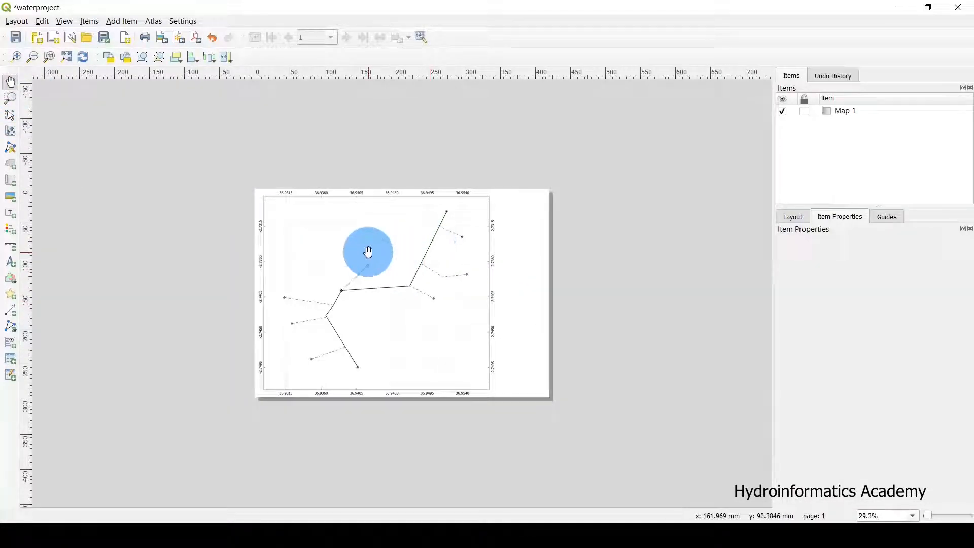
scroll(430, 242, up, 1)
scroll(533, 236, down, 1)
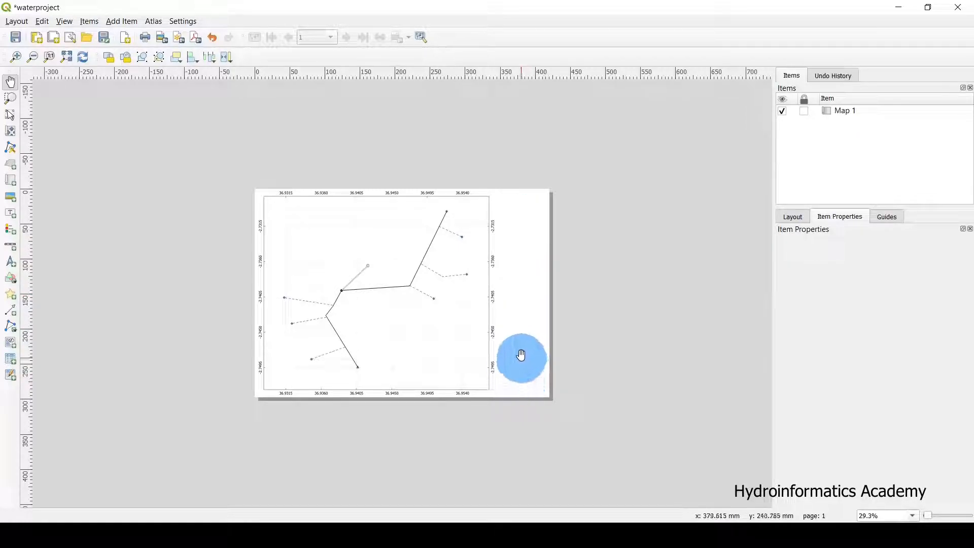
scroll(521, 280, up, 1)
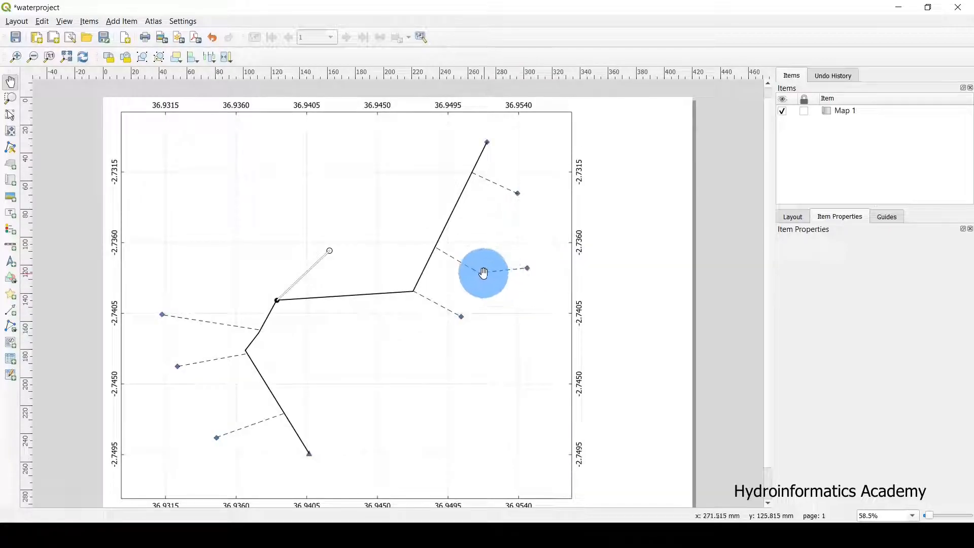
Step: Draw a tall rectangle shape about 75 mm wide in the blank strip beside the map, starting level with the map frame's top edge
drag(518, 340, 464, 332)
scroll(538, 251, down, 1)
scroll(528, 240, up, 1)
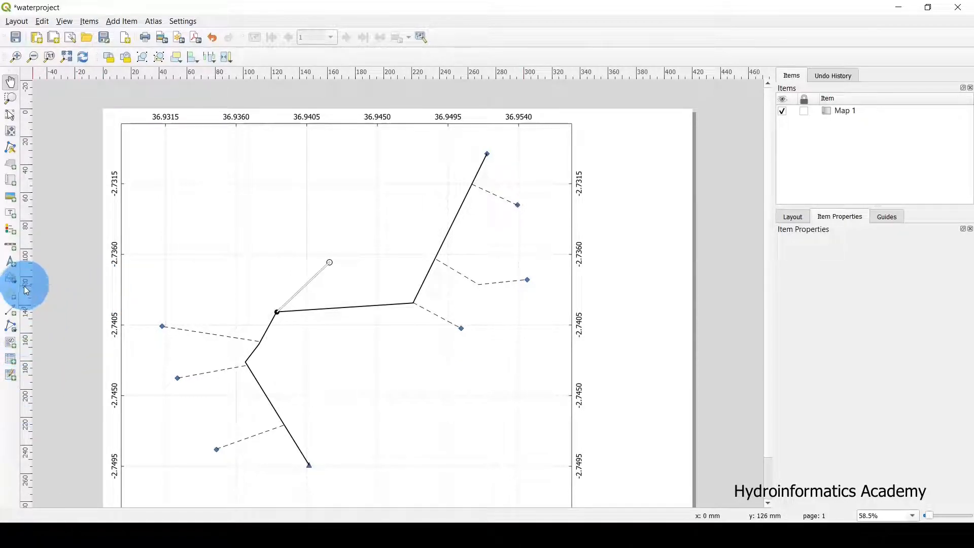
click(119, 22)
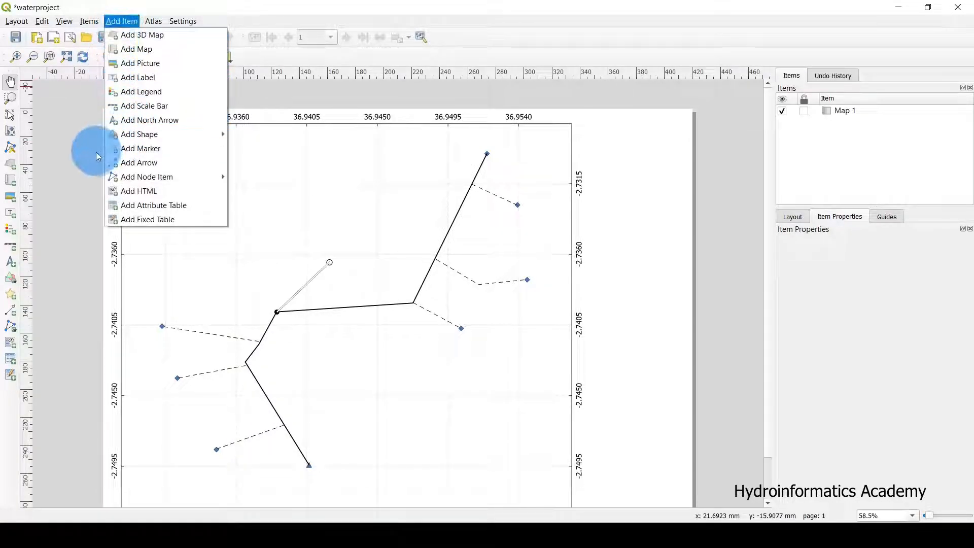
mouse_move(214, 134)
click(269, 135)
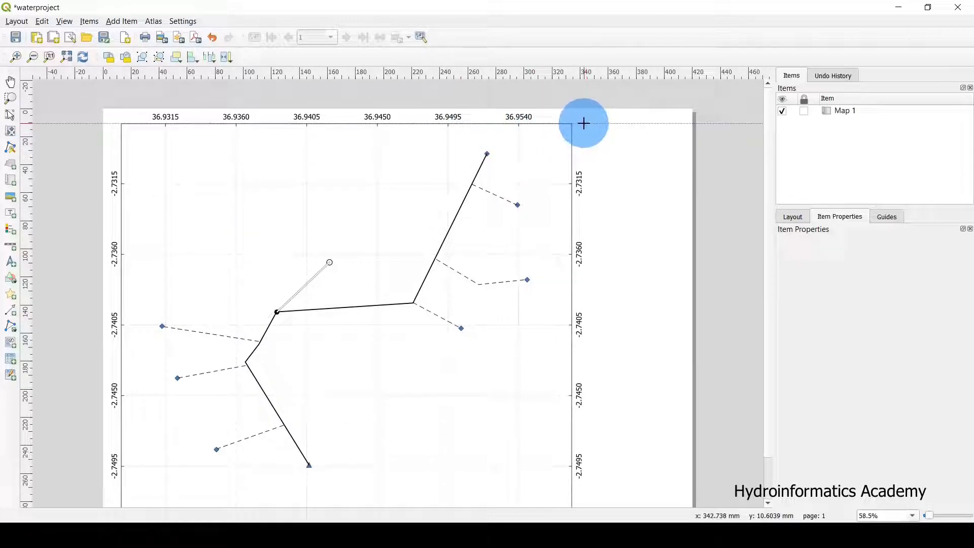
drag(582, 123, 689, 502)
Step: Extend the rectangle's bottom edge to line up with the bottom of the map frame, and deselect it
key(ctrl+minus)
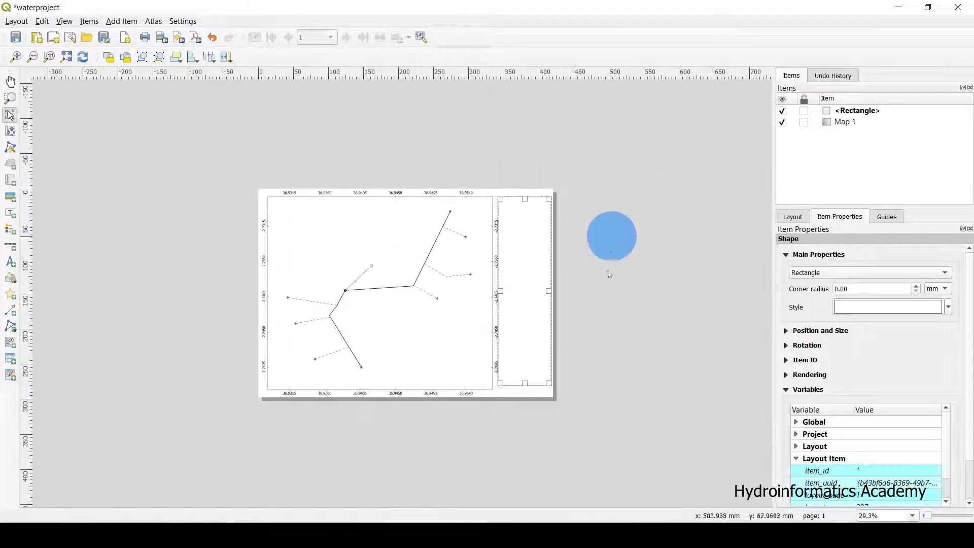
key(ctrl+plus)
key(ctrl+minus)
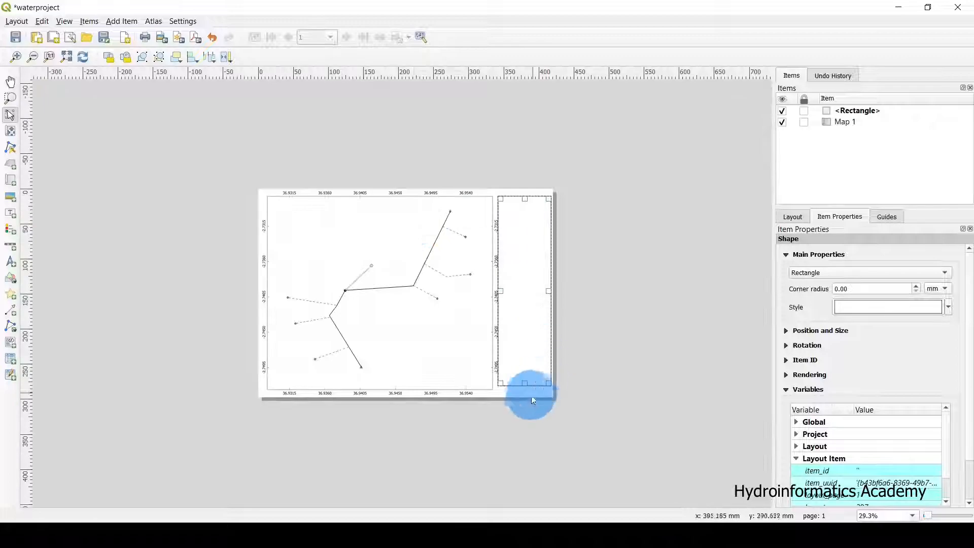
key(ctrl+plus)
scroll(704, 440, up, 1)
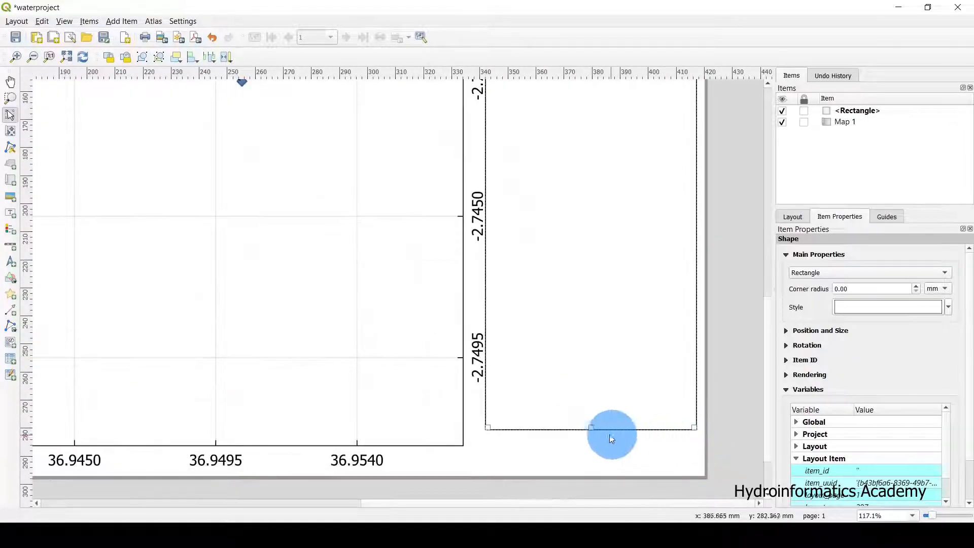
drag(593, 430, 590, 444)
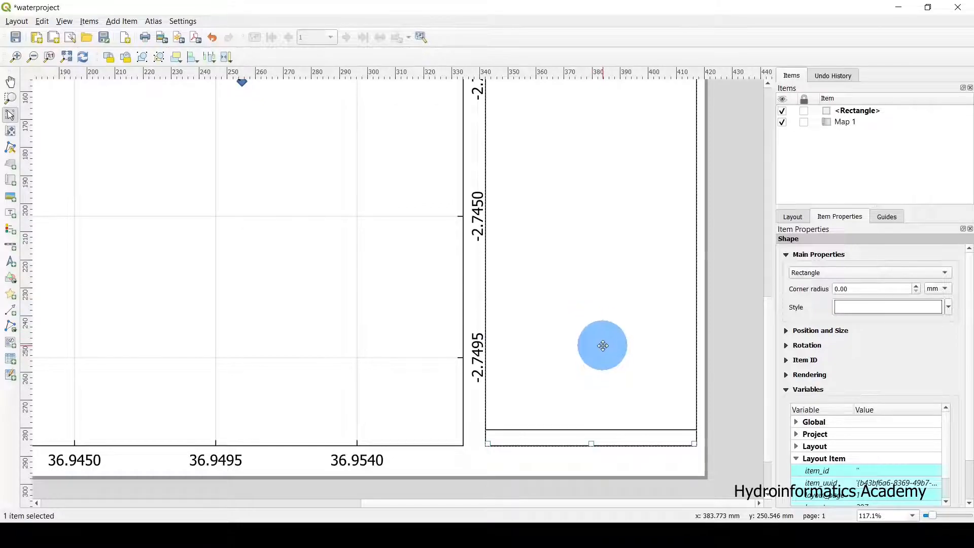
click(720, 314)
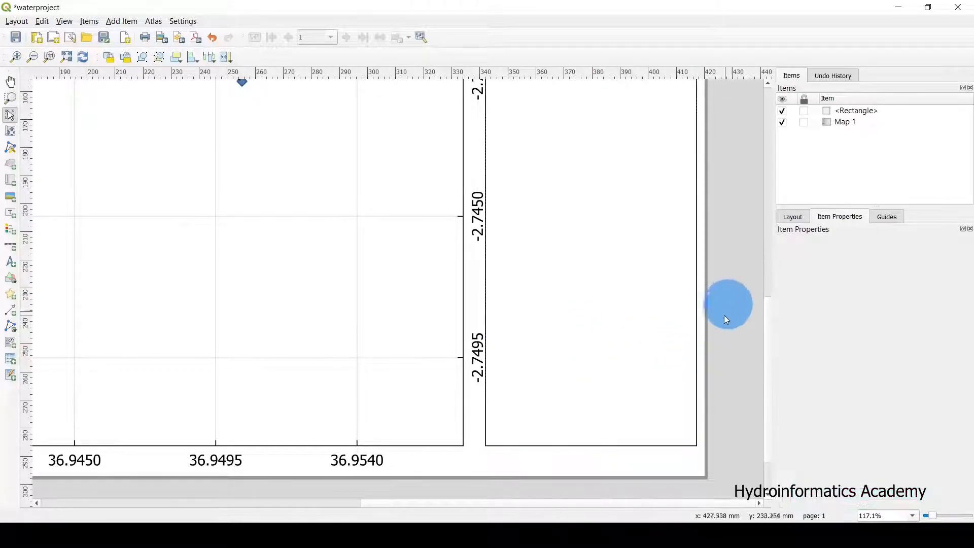
scroll(580, 324, down, 2)
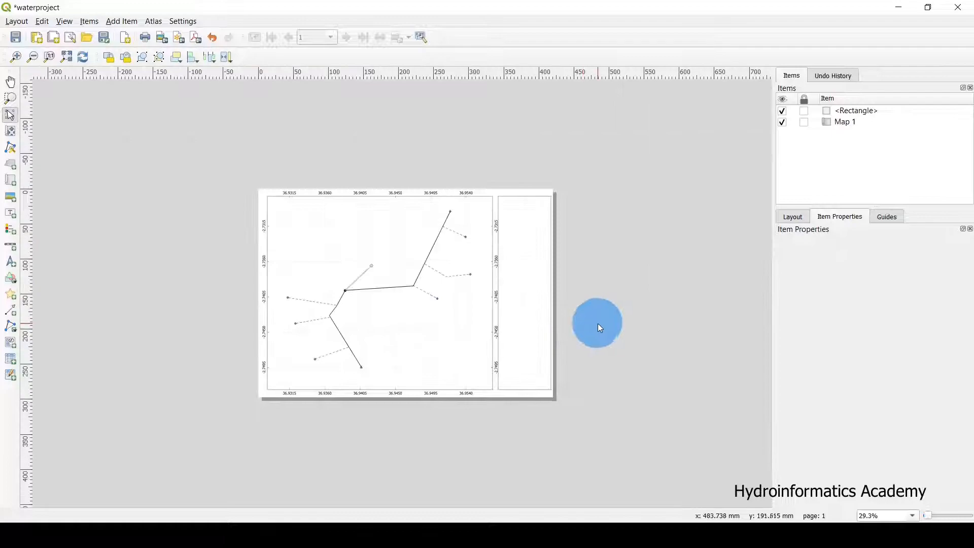
Step: Examine the page layout, especially the coordinate labels between the map frame and the side rectangle
scroll(509, 291, up, 1)
scroll(488, 249, down, 1)
scroll(490, 252, up, 1)
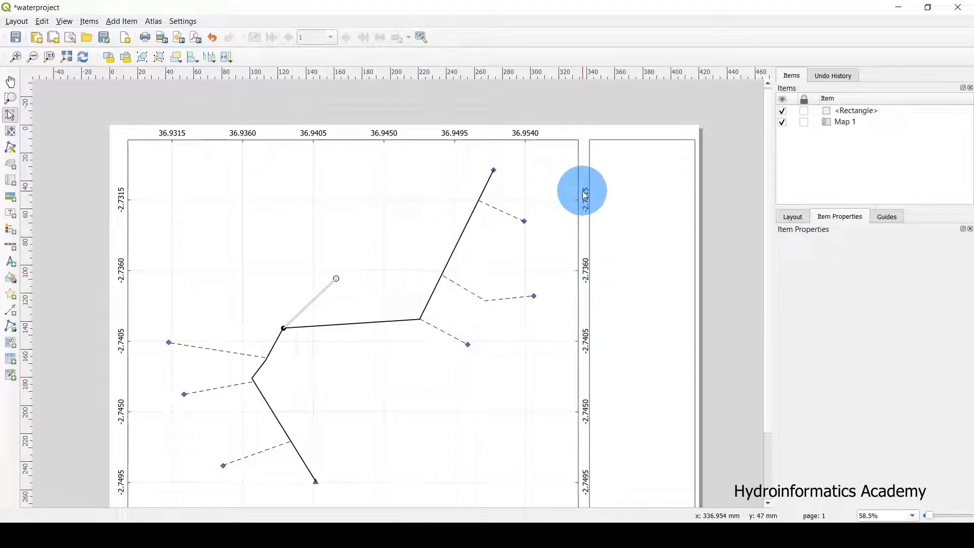
key(ctrl+minus)
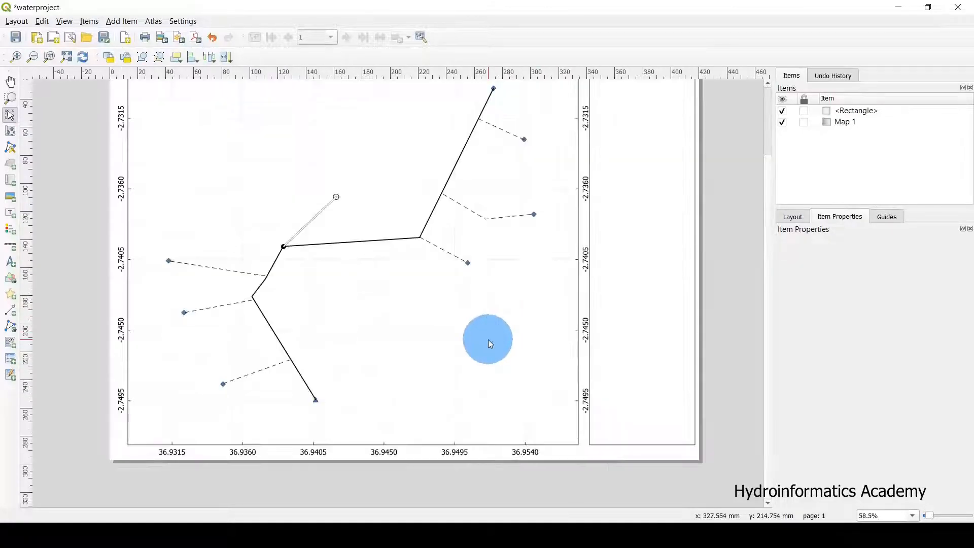
key(ctrl+plus)
key(ctrl+minus)
key(ctrl+plus)
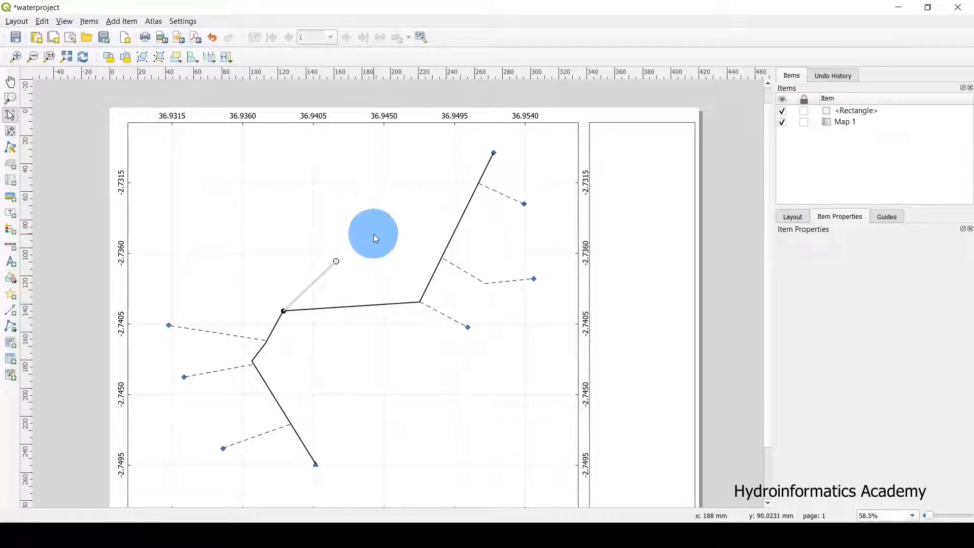
key(ctrl+minus)
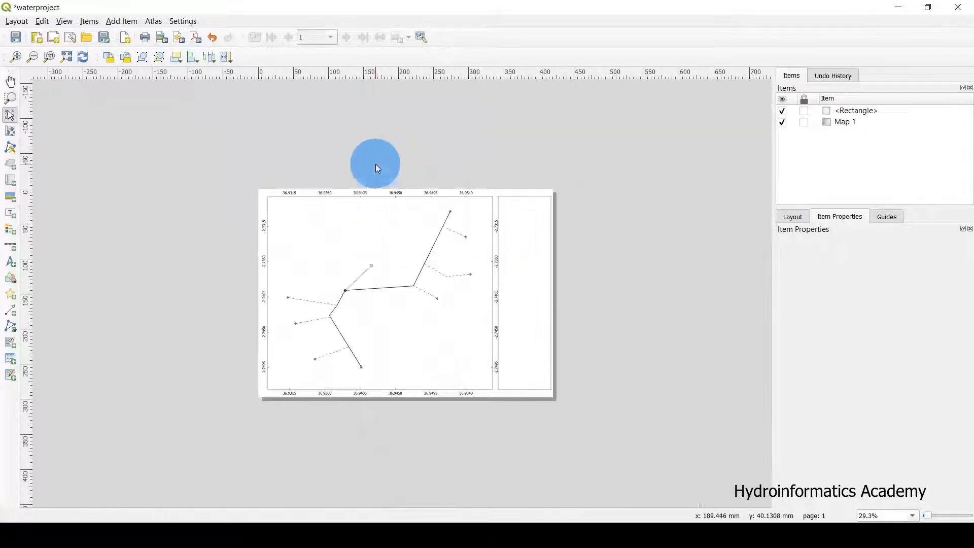
Step: In the settings of Map 1's grid, set the right-side coordinates to Disabled and check the gap beside the rectangle
click(389, 258)
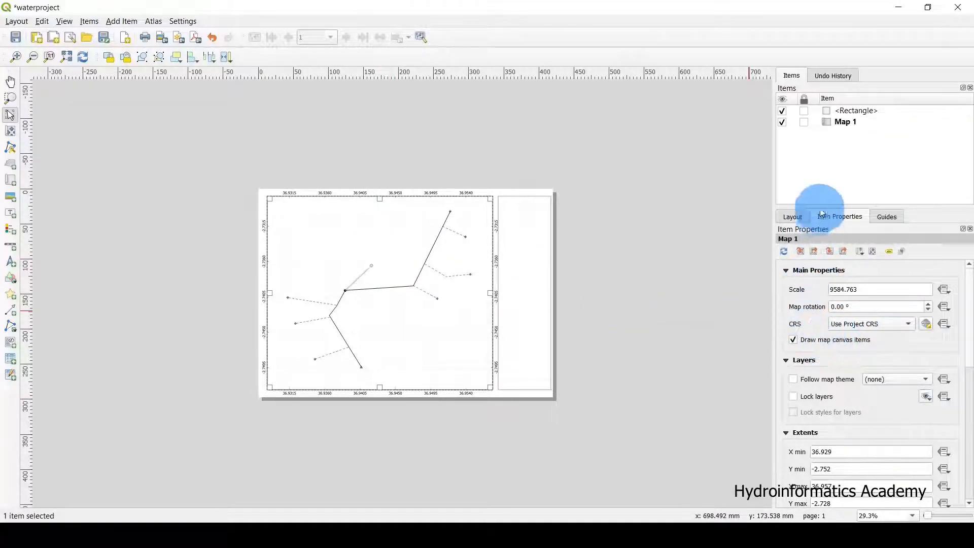
scroll(809, 349, down, 3)
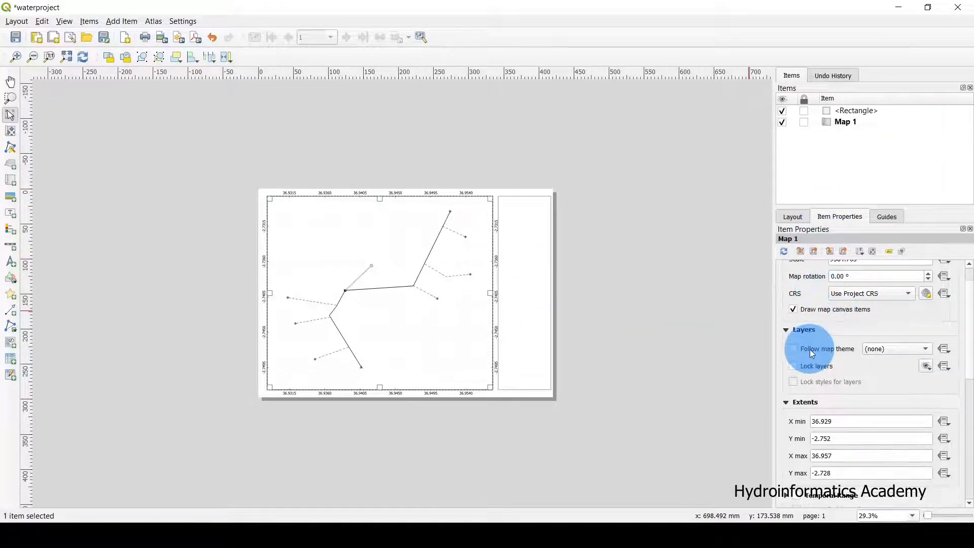
scroll(811, 354, down, 4)
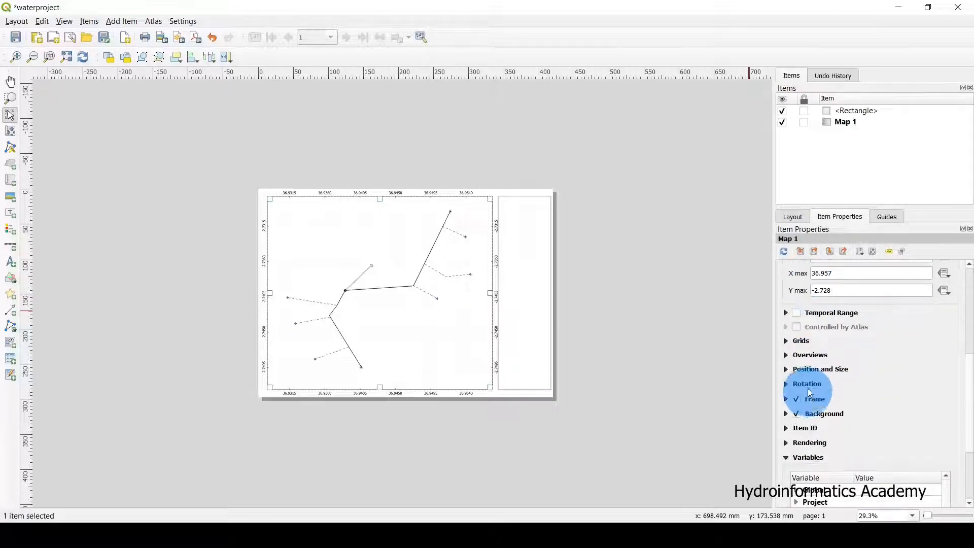
click(787, 341)
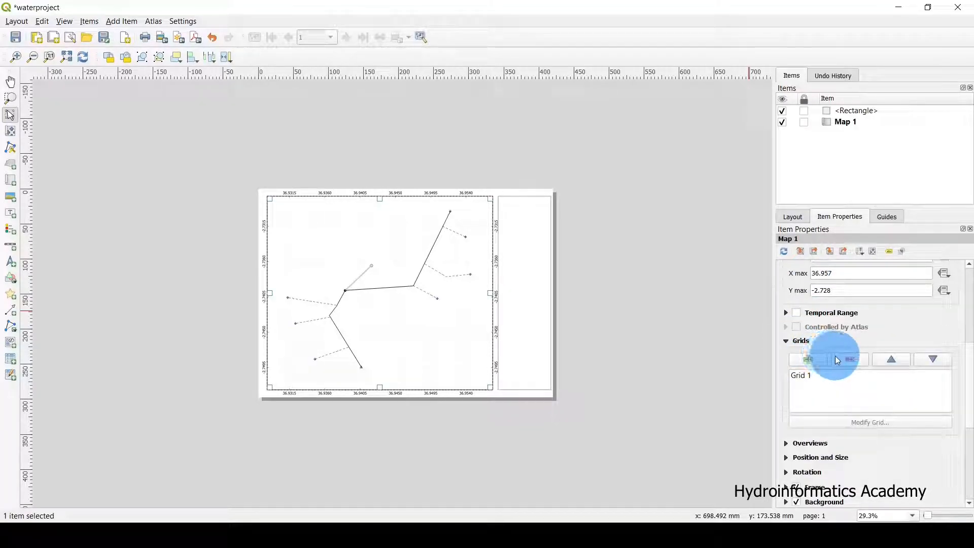
scroll(807, 335, down, 1)
click(806, 345)
click(867, 393)
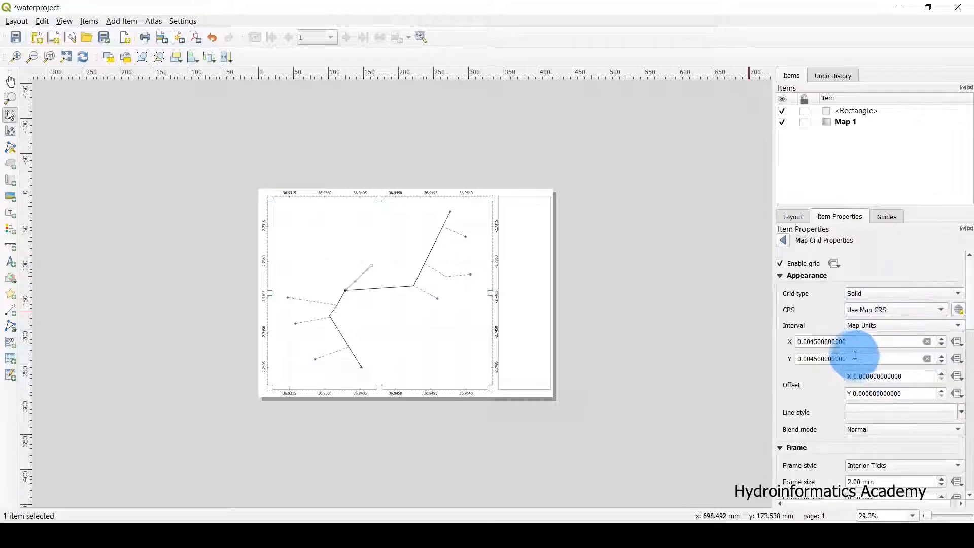
scroll(824, 392, down, 10)
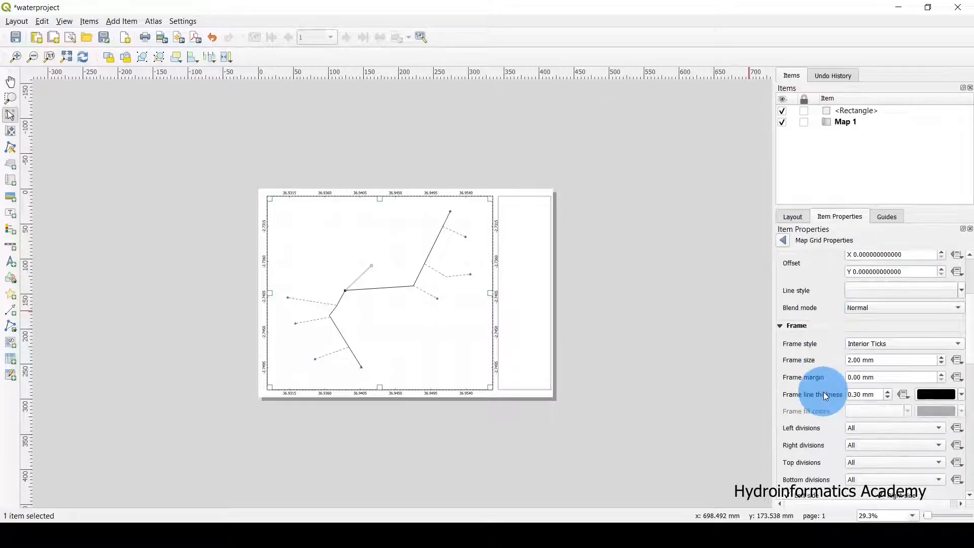
scroll(823, 391, down, 4)
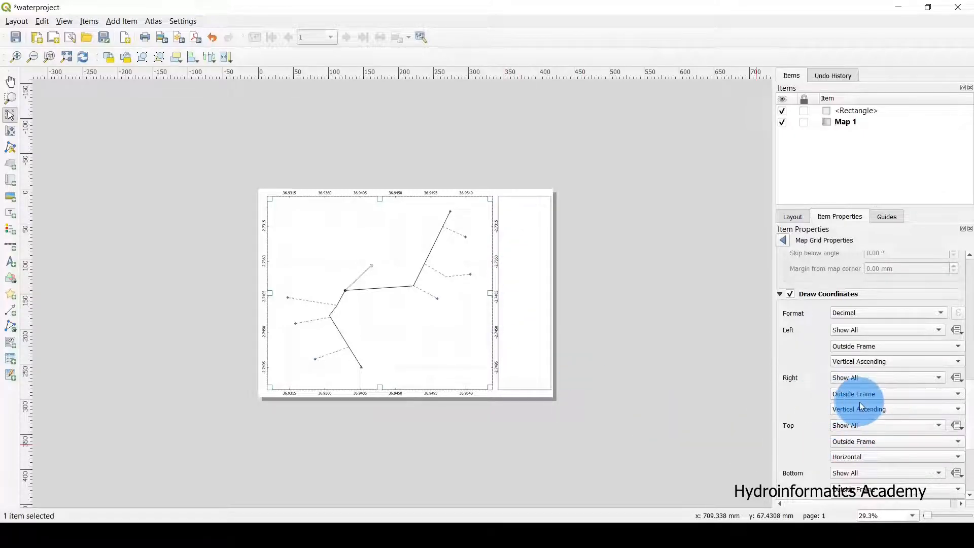
click(857, 378)
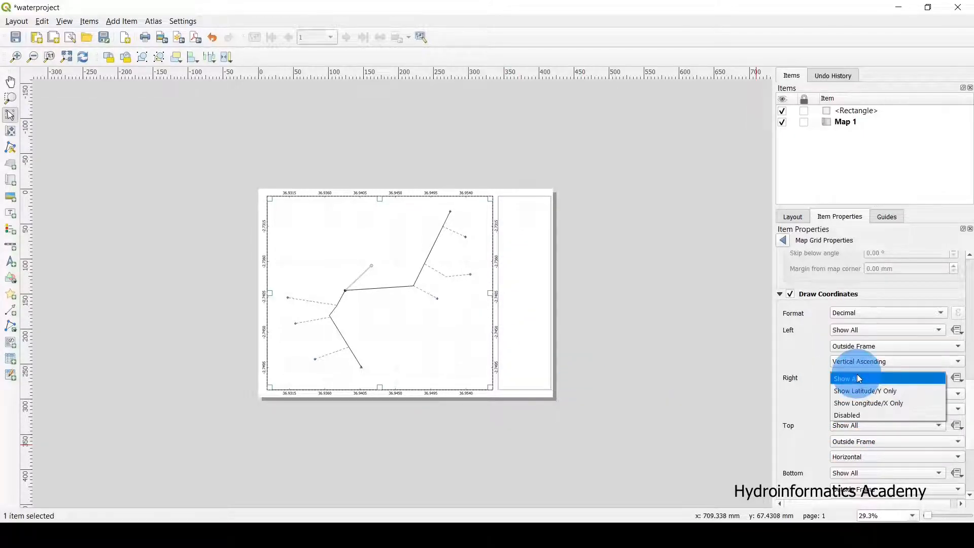
click(862, 417)
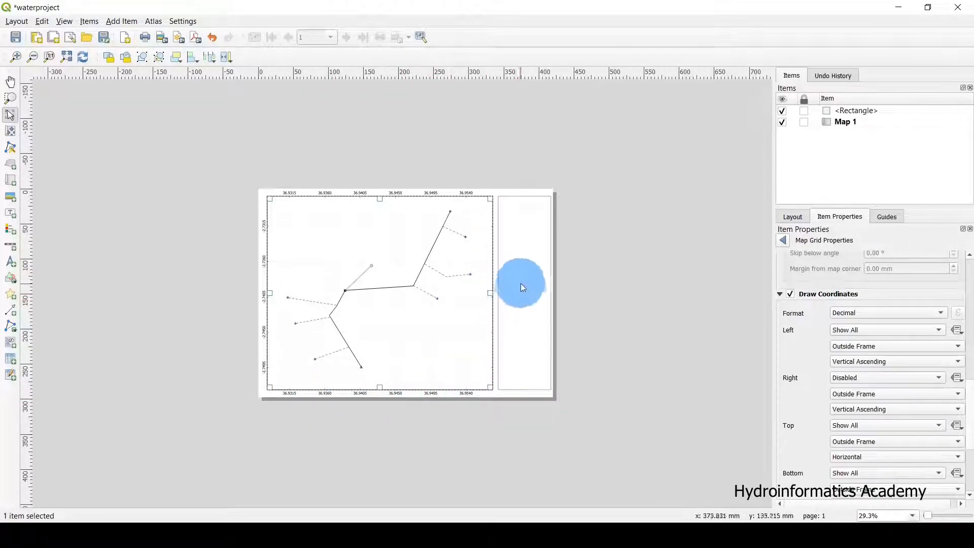
scroll(524, 277, up, 2)
scroll(500, 239, down, 2)
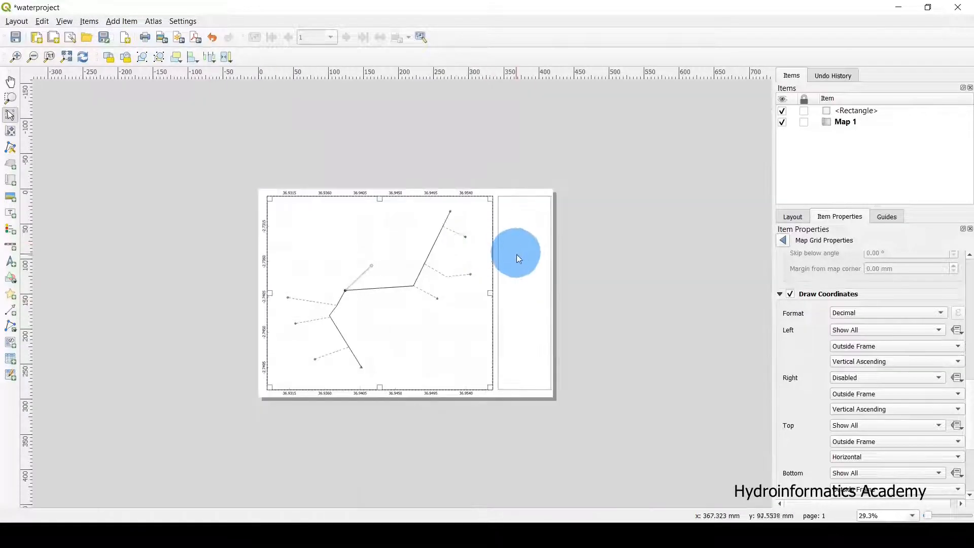
click(540, 255)
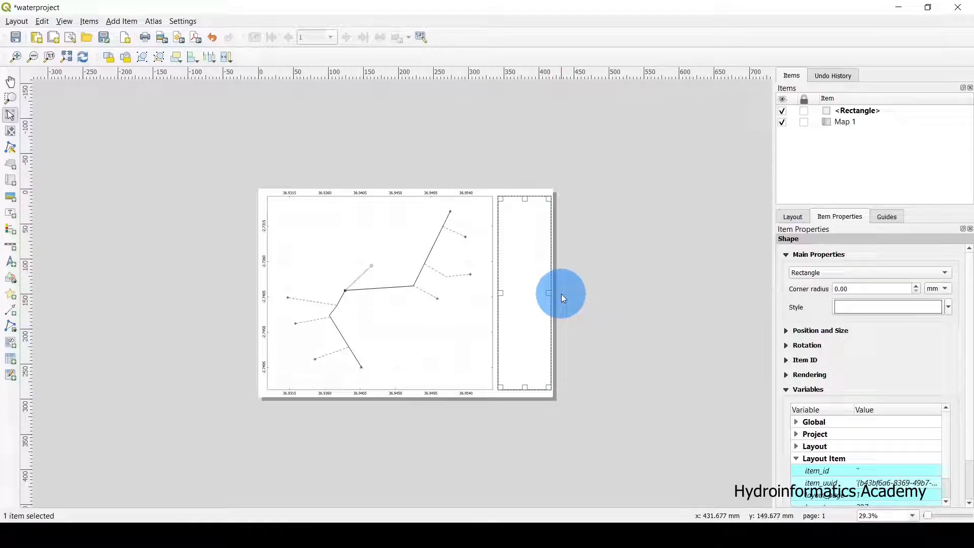
click(571, 284)
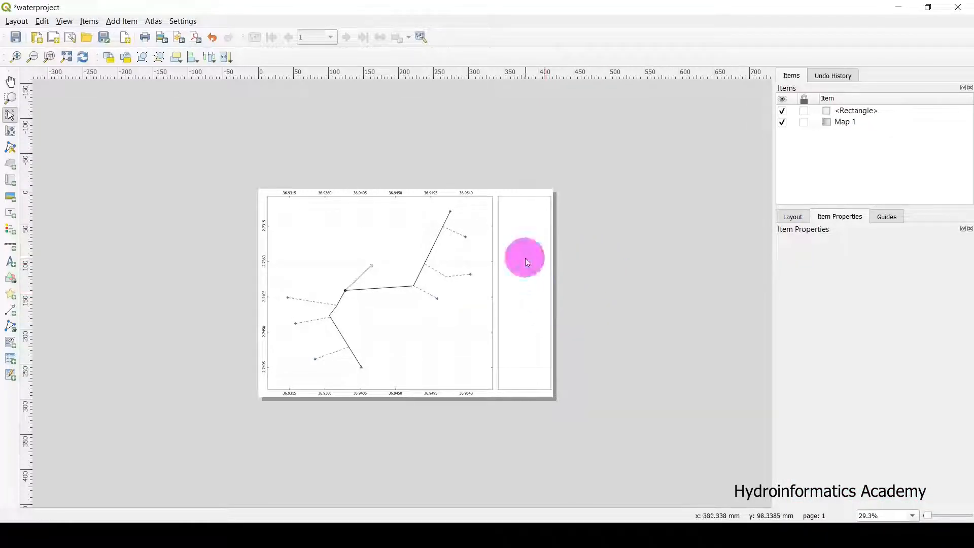
click(528, 263)
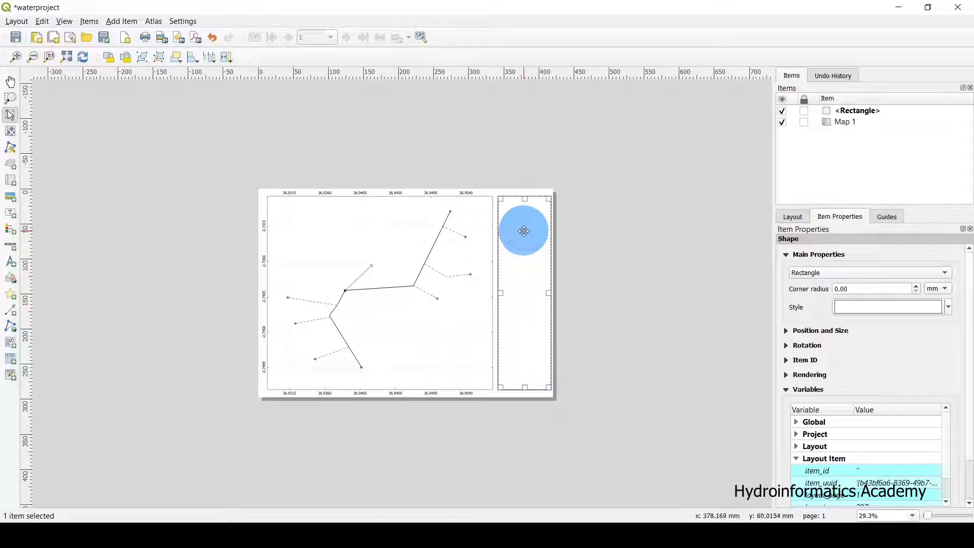
scroll(521, 346, up, 2)
scroll(521, 346, down, 2)
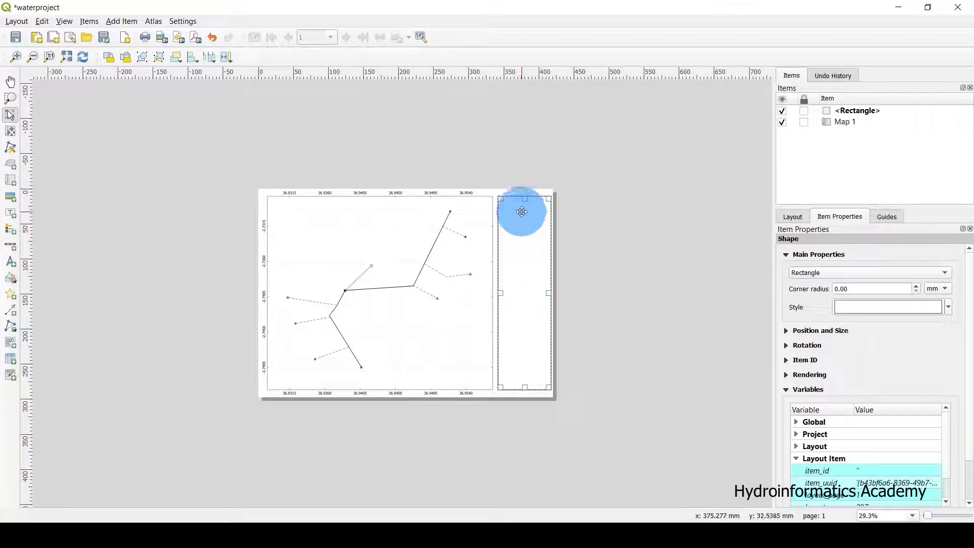
Step: Add a north arrow about 32 mm wide and 24 mm high near the top of the side rectangle
scroll(524, 213, up, 1)
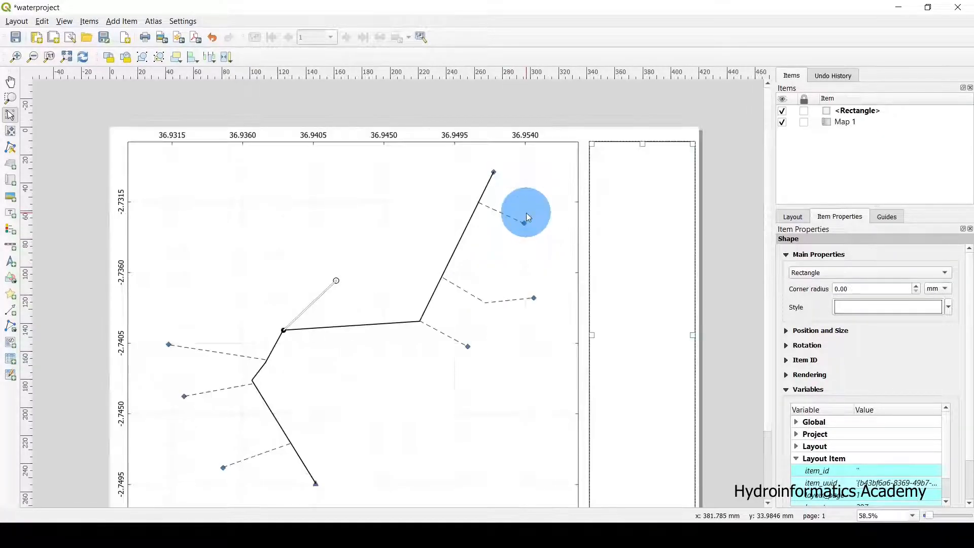
click(125, 25)
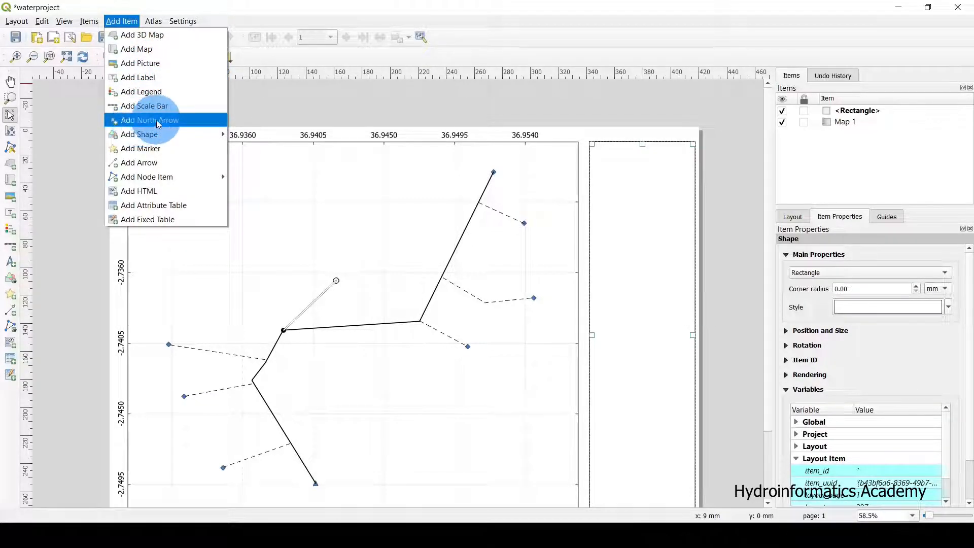
click(172, 121)
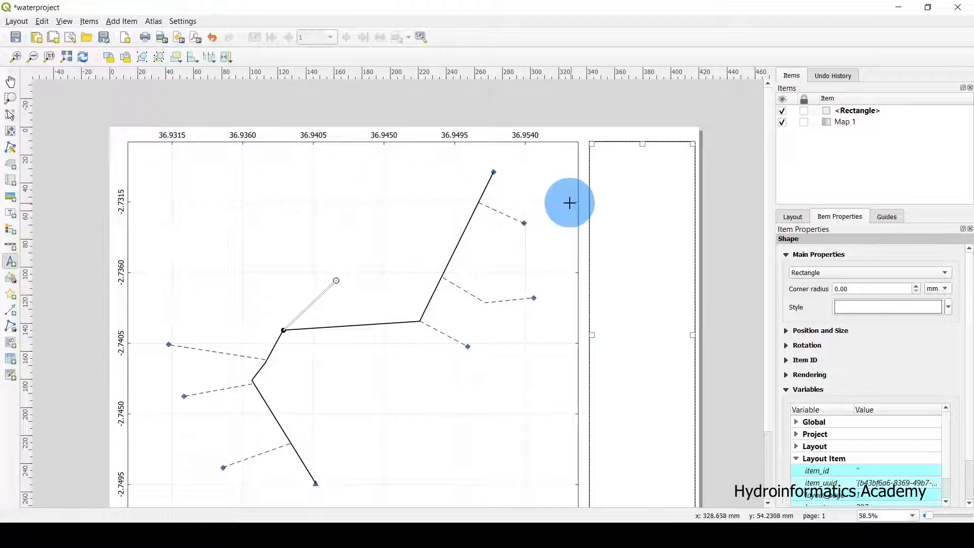
drag(617, 160, 662, 194)
click(639, 180)
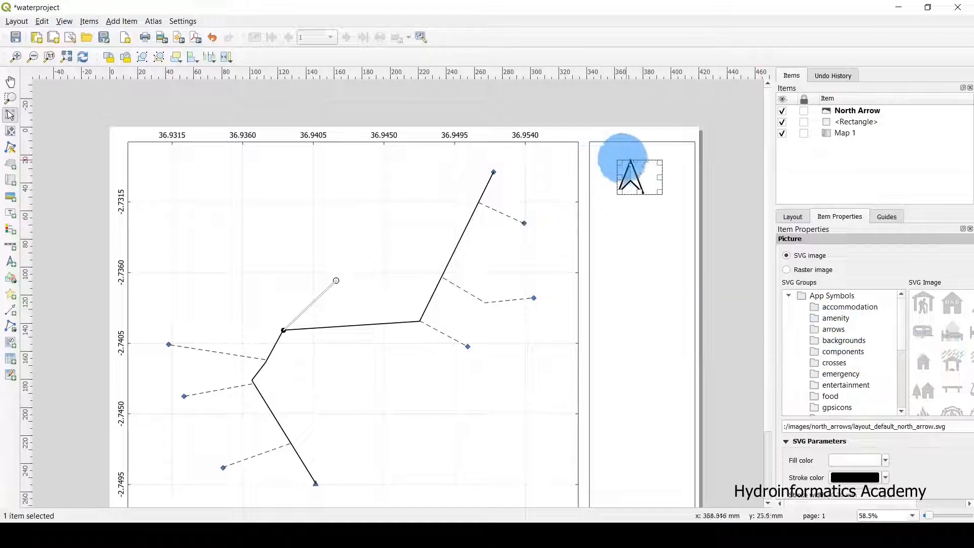
Step: Change the north arrow's symbol to the circled arrow NorthArrow_10.svg and deselect it
scroll(934, 357, down, 3)
scroll(934, 357, down, 5)
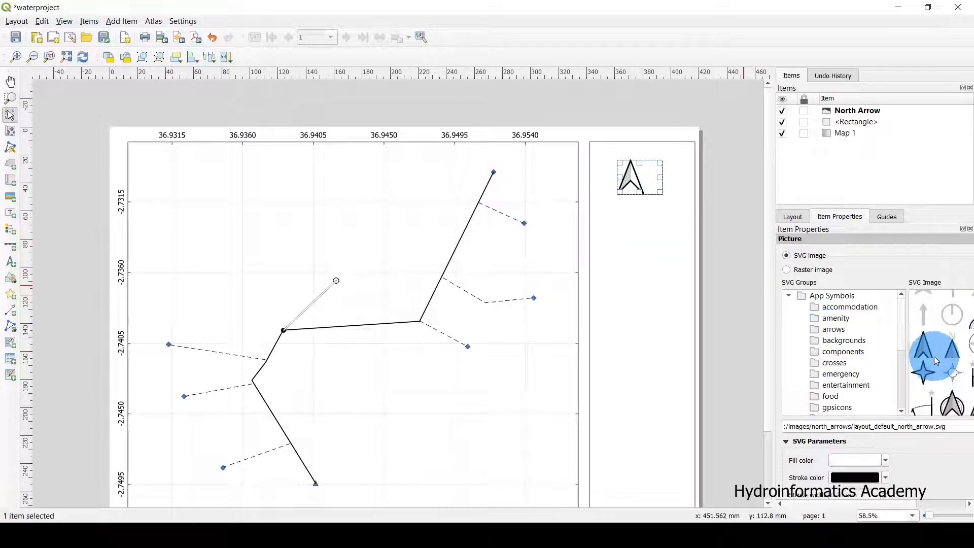
scroll(951, 368, down, 3)
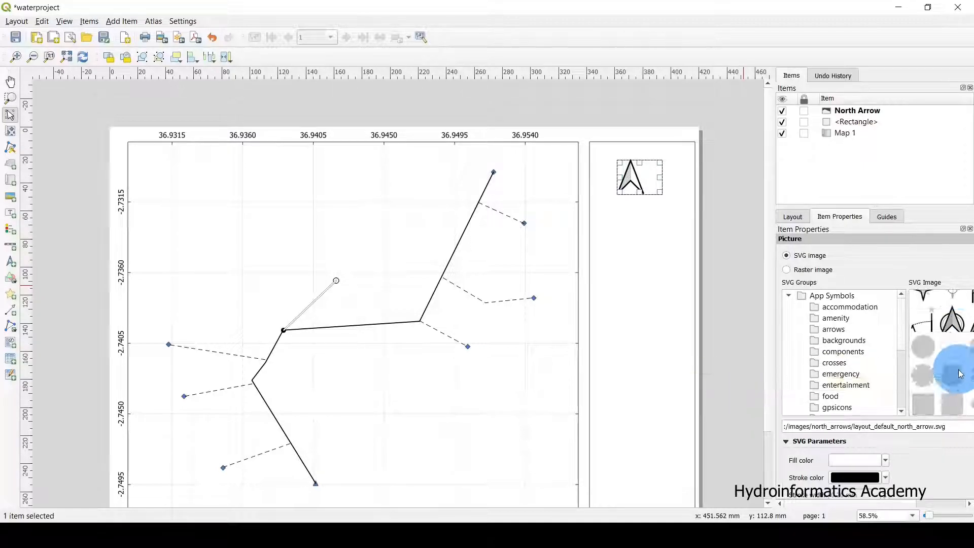
click(951, 320)
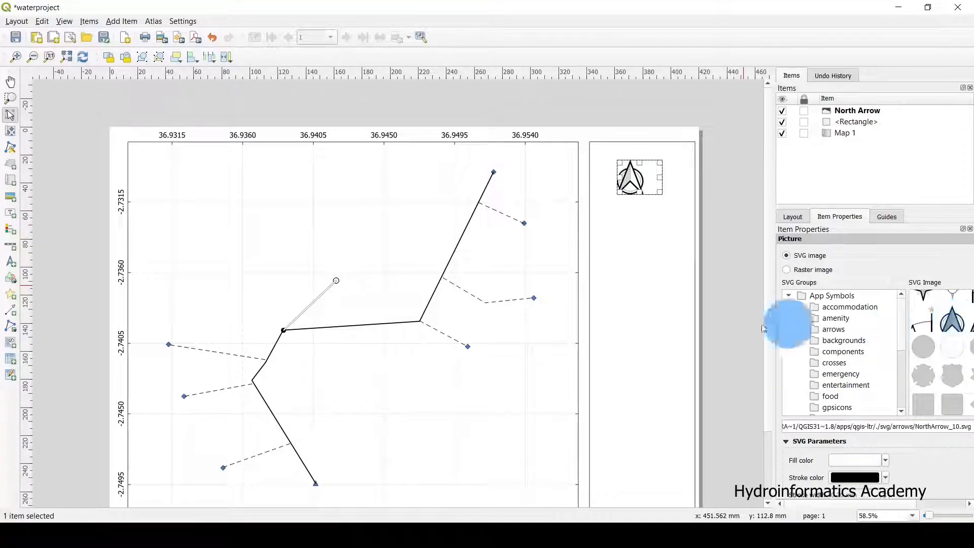
click(657, 241)
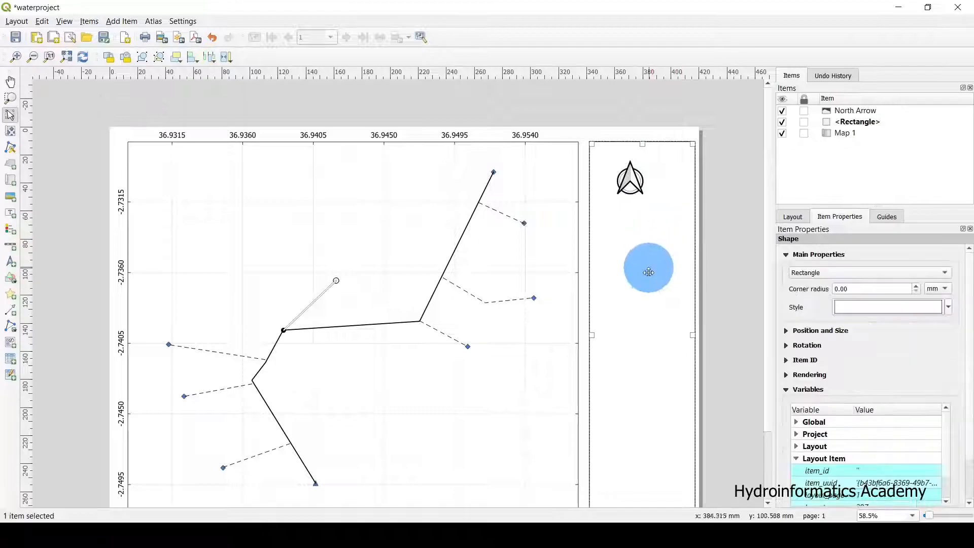
Step: Narrow the north arrow's frame and centre the arrow horizontally near the top of the side rectangle
drag(638, 181, 637, 181)
click(728, 195)
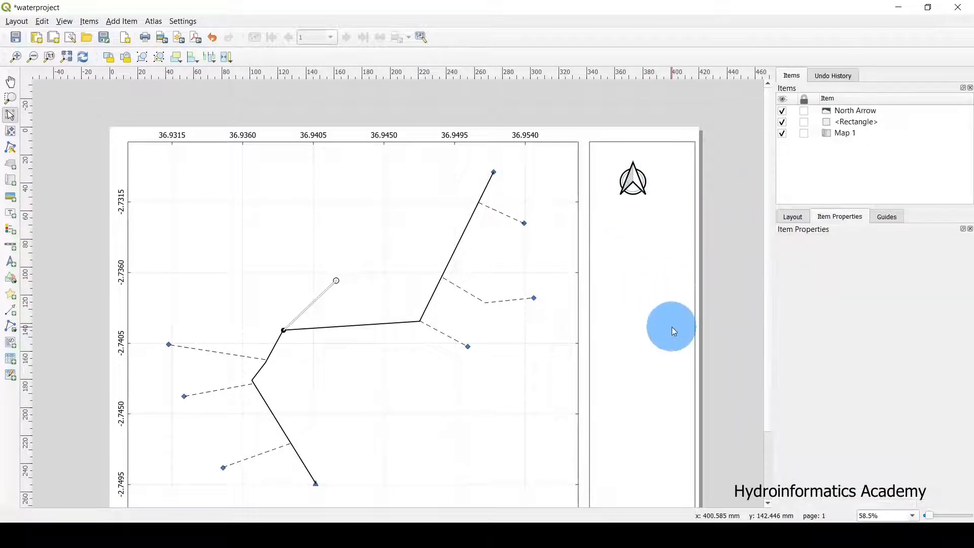
drag(637, 182, 652, 183)
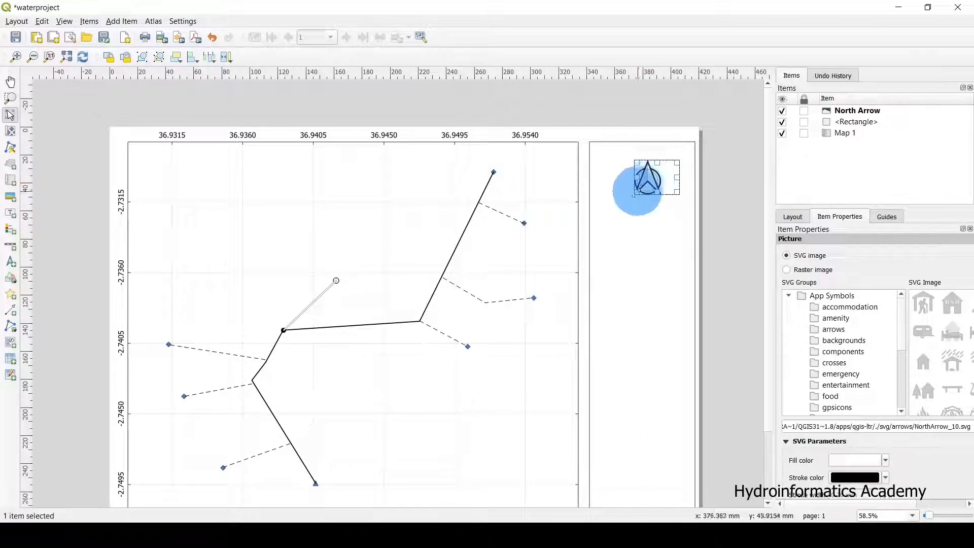
click(650, 252)
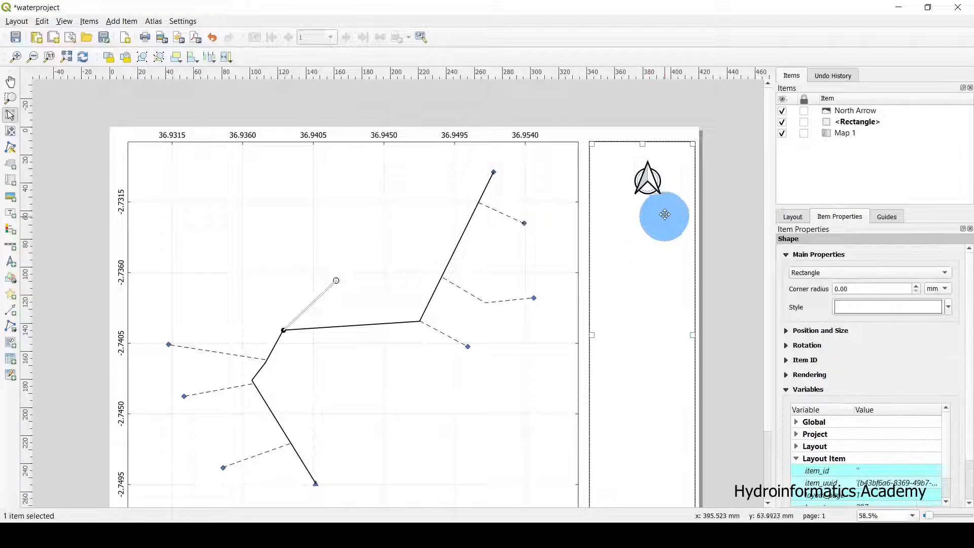
click(649, 185)
drag(678, 196, 645, 184)
click(652, 233)
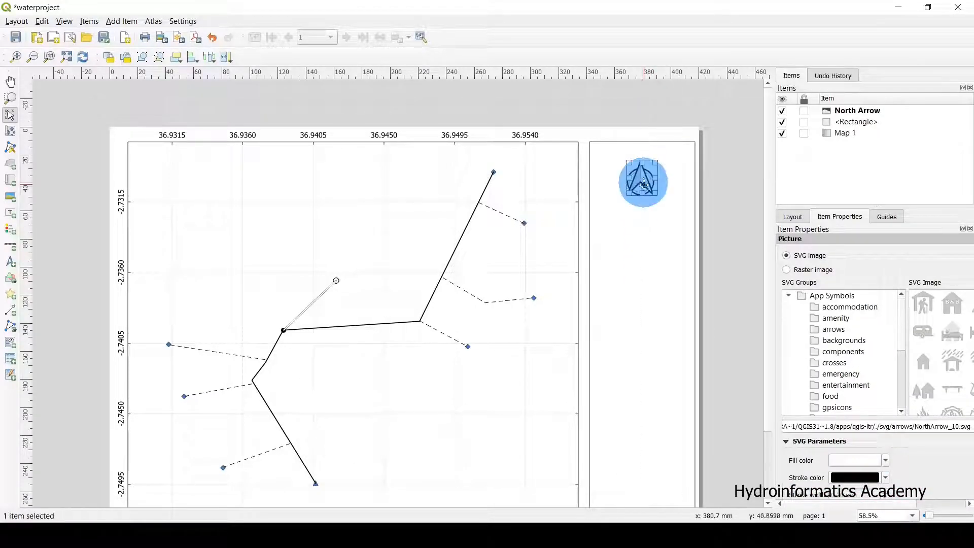
click(654, 284)
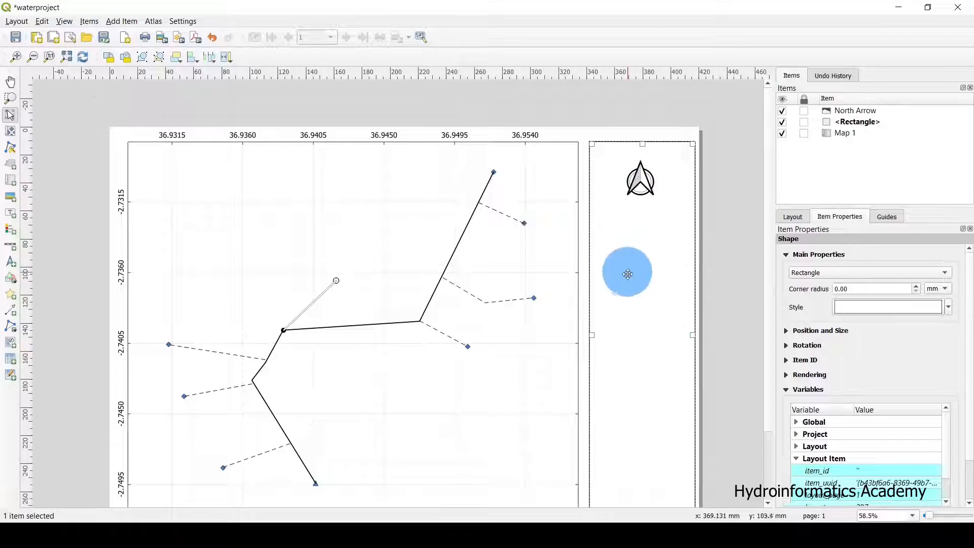
scroll(627, 267, down, 1)
scroll(515, 235, up, 1)
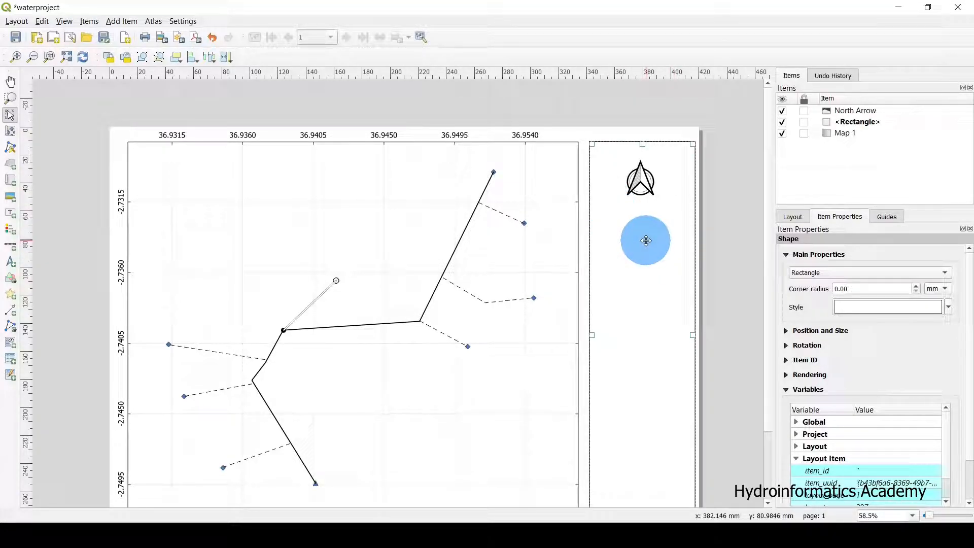
Step: Add a label below the north arrow in the side rectangle with the text "ABC PROJECT LAYOUT"
click(122, 21)
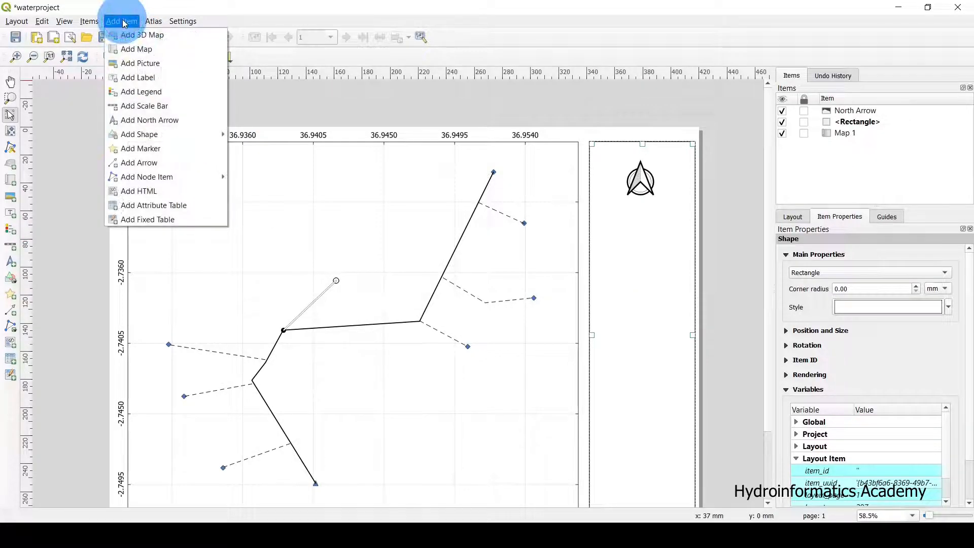
click(154, 77)
drag(601, 213, 685, 255)
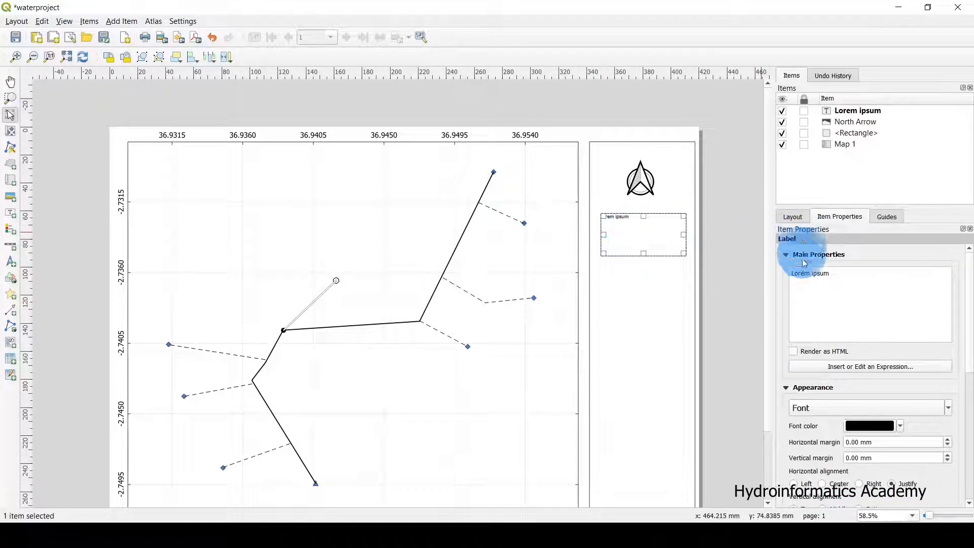
drag(841, 273, 781, 277)
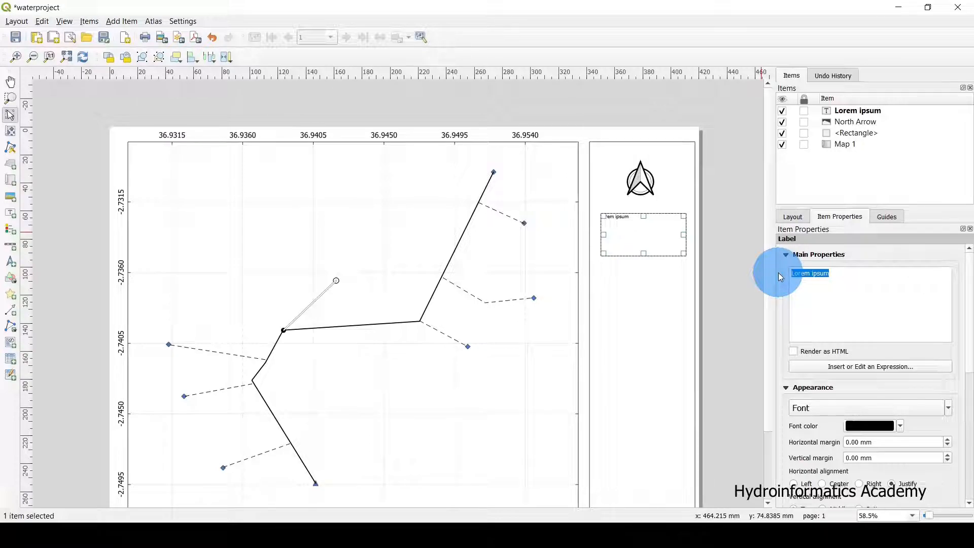
text(ABC)
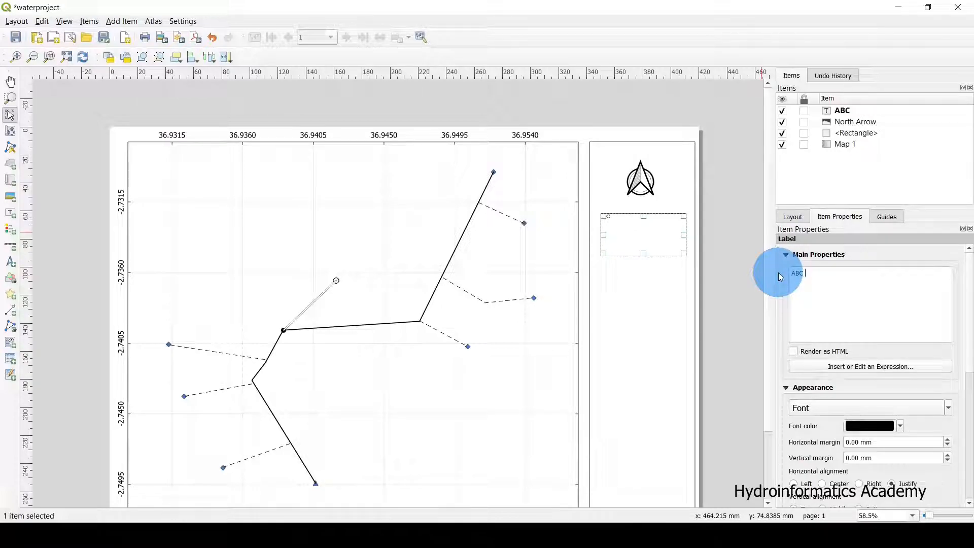
text( PROJECT LAYOUT)
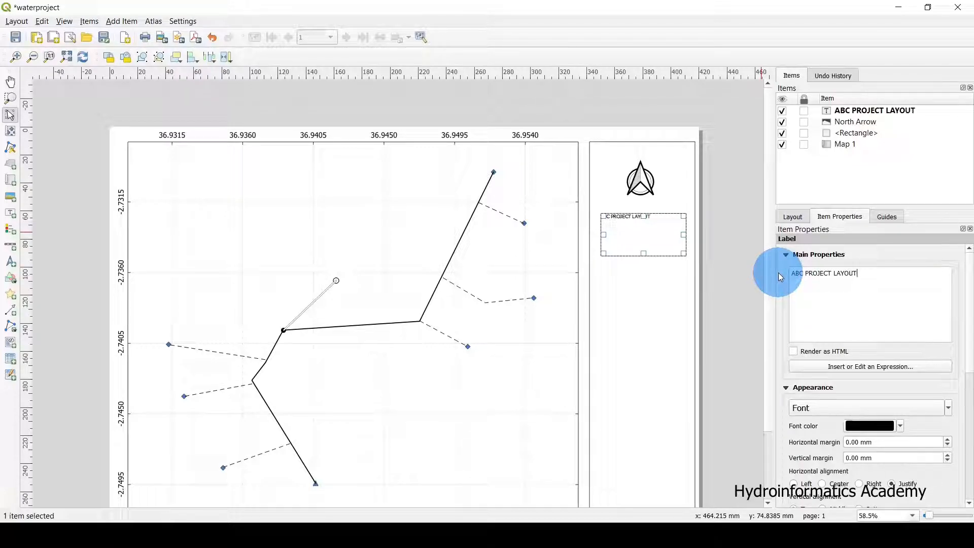
click(631, 299)
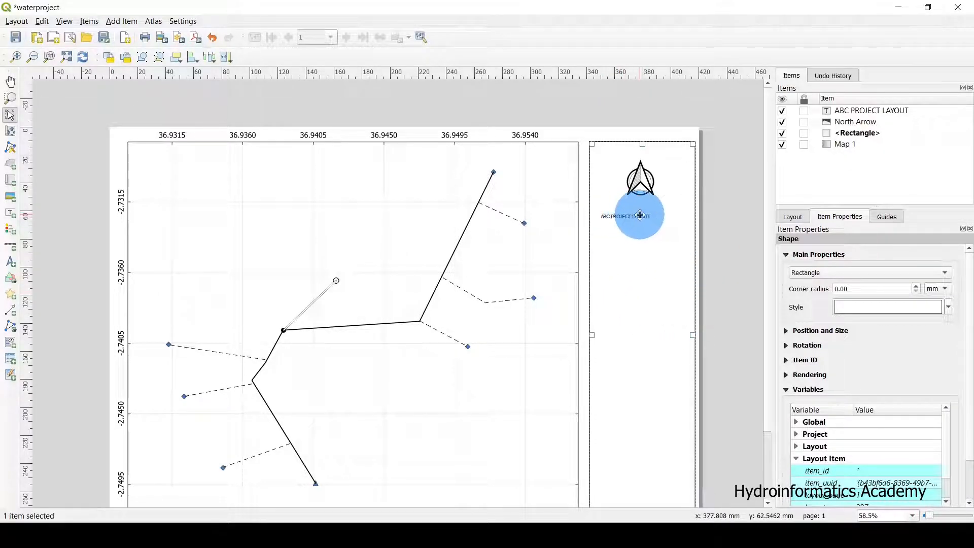
Step: Add a full stop to the end of the project title label's text and deselect the label
click(640, 215)
click(865, 276)
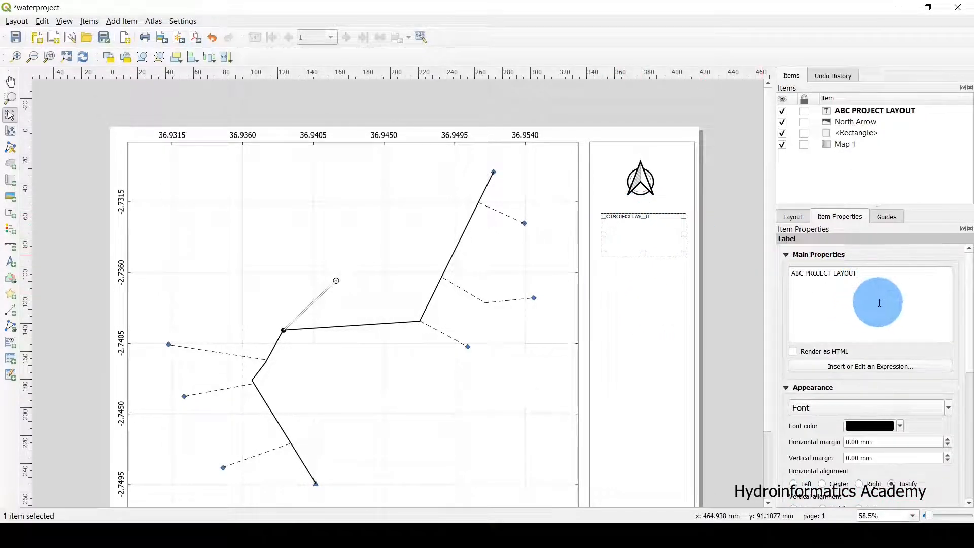
text(.)
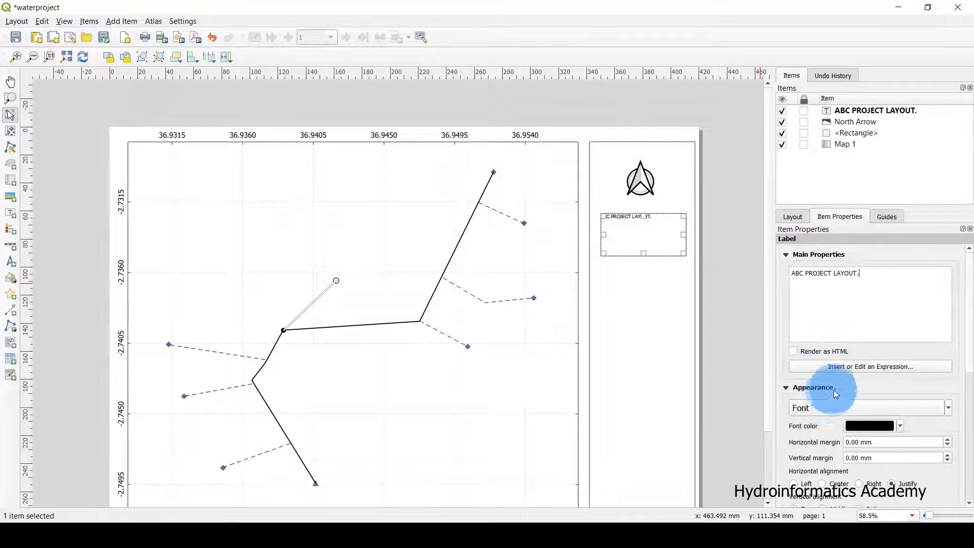
scroll(835, 385, down, 2)
click(623, 343)
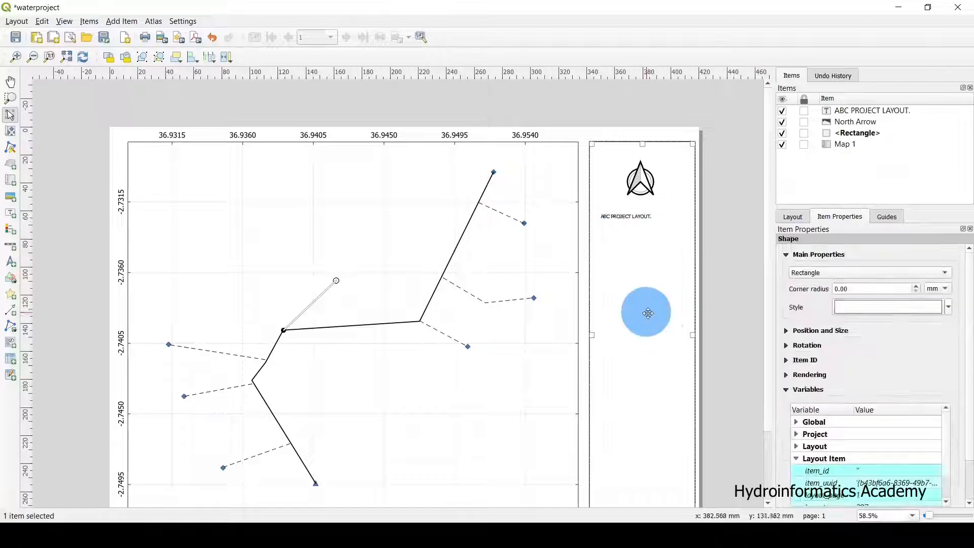
click(755, 271)
Step: Set the title label's font to Bold, size 14, in its text format and deselect it
click(631, 220)
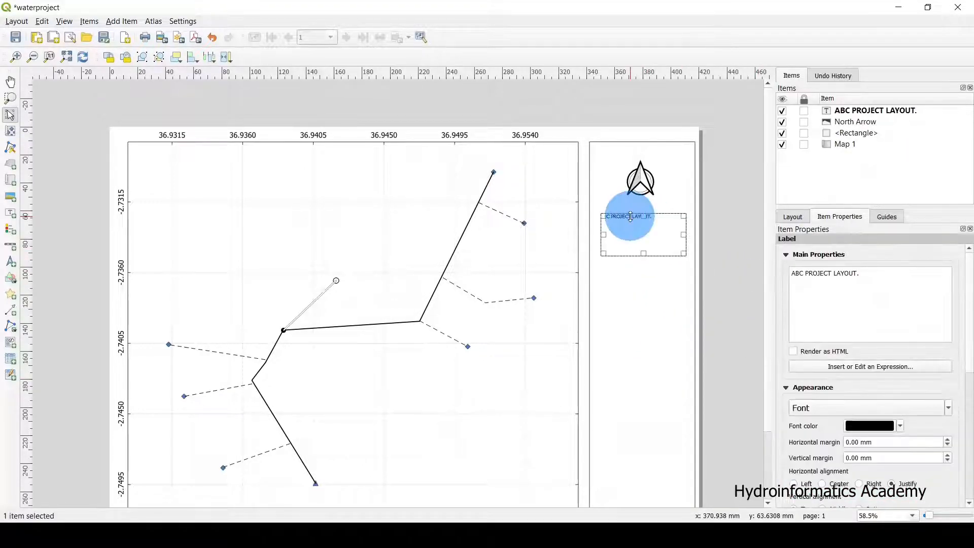
click(727, 245)
click(643, 222)
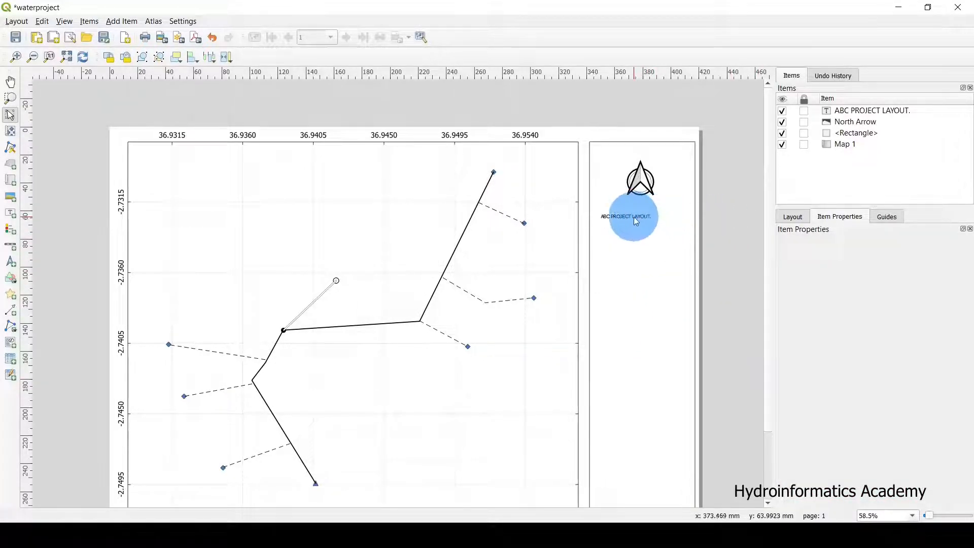
scroll(860, 318, down, 1)
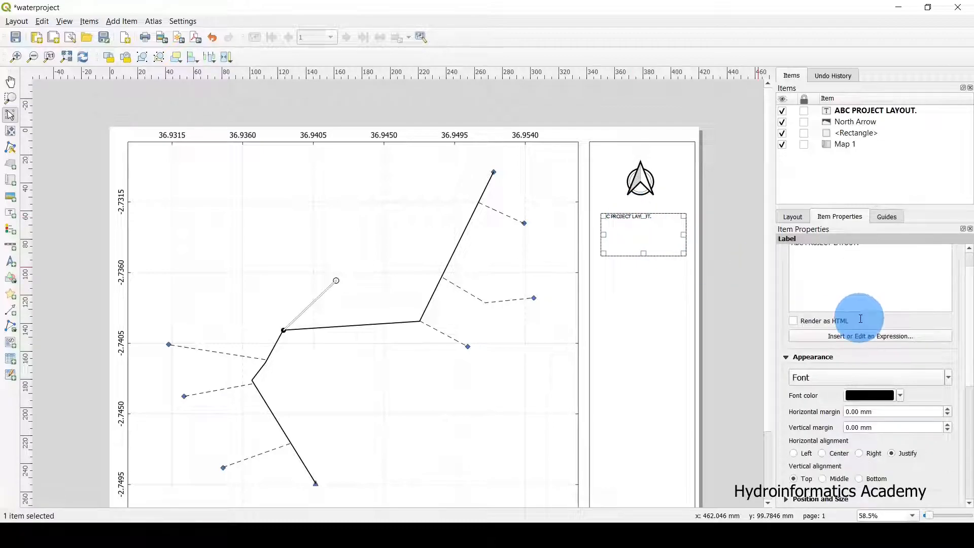
scroll(860, 318, down, 1)
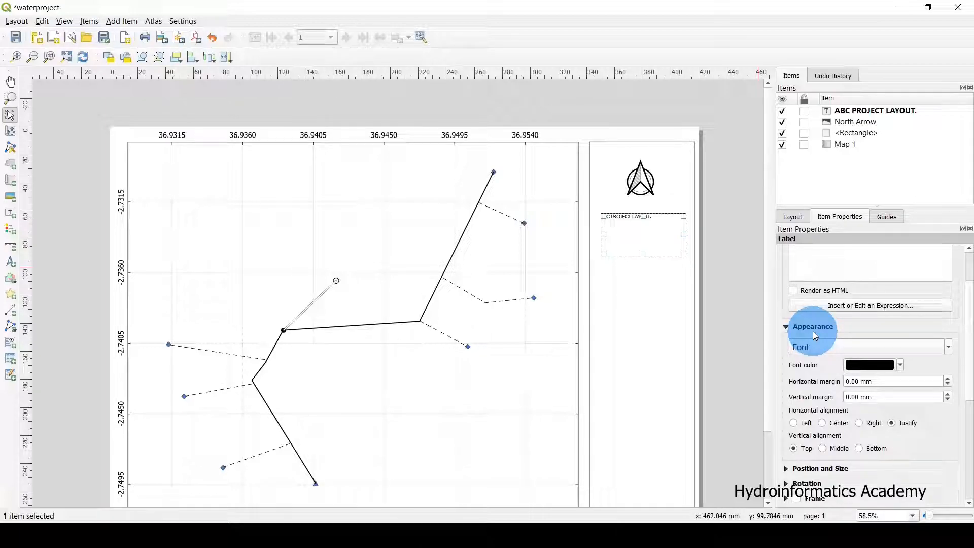
click(819, 347)
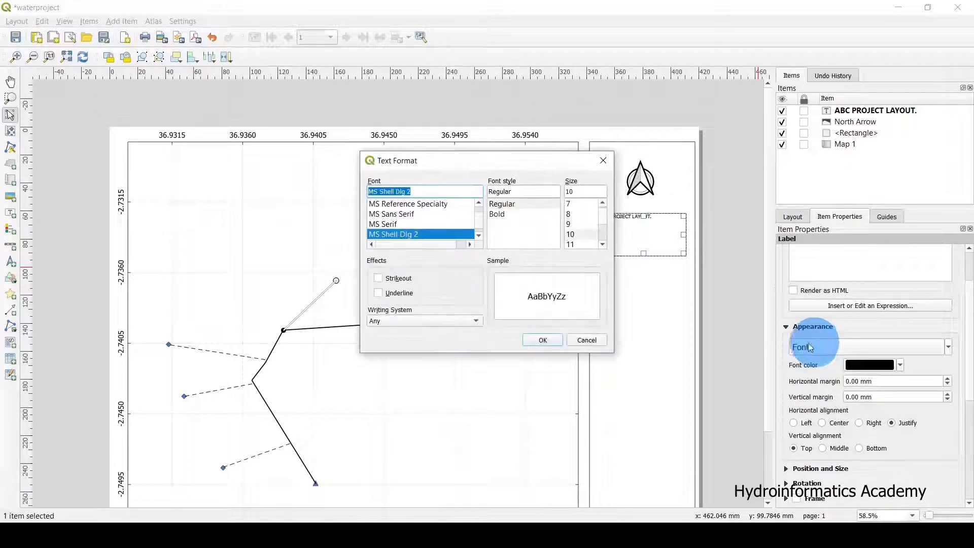
click(504, 214)
scroll(585, 236, down, 1)
click(574, 234)
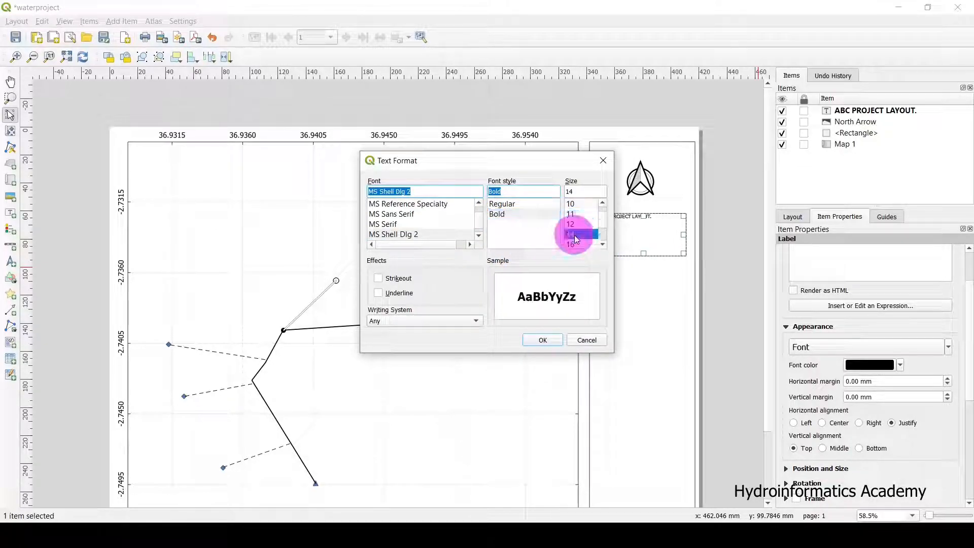
click(542, 338)
click(721, 261)
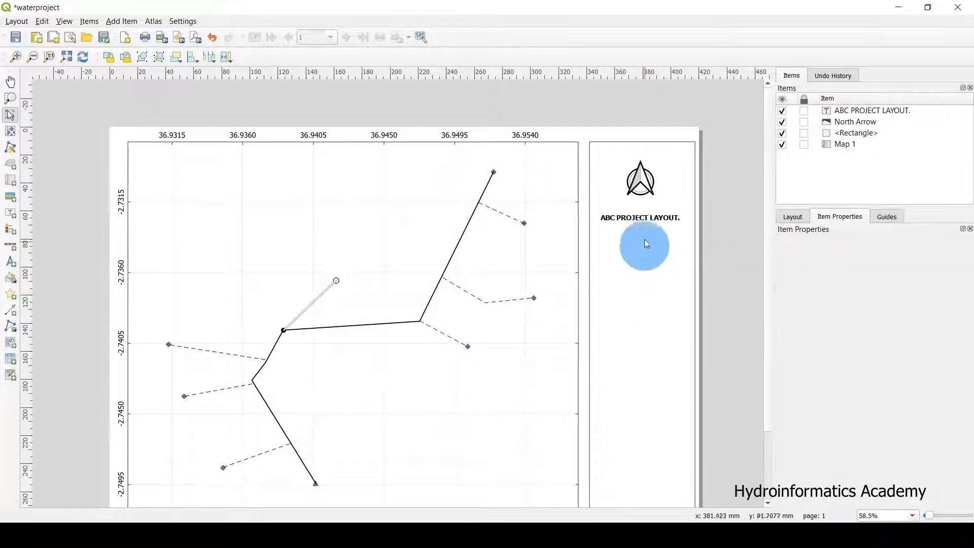
Step: Try font size 16 for the "ABC PROJECT LAYOUT." label
click(643, 217)
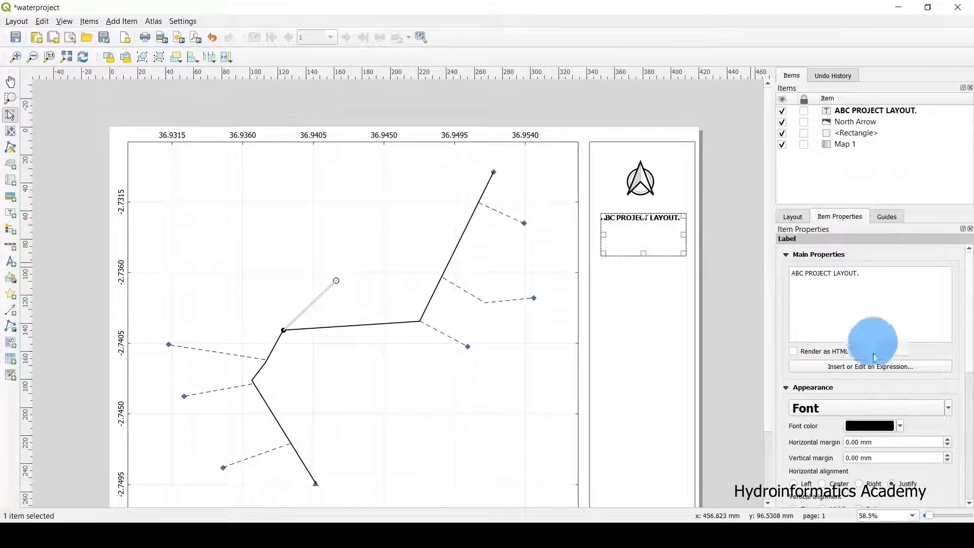
click(835, 408)
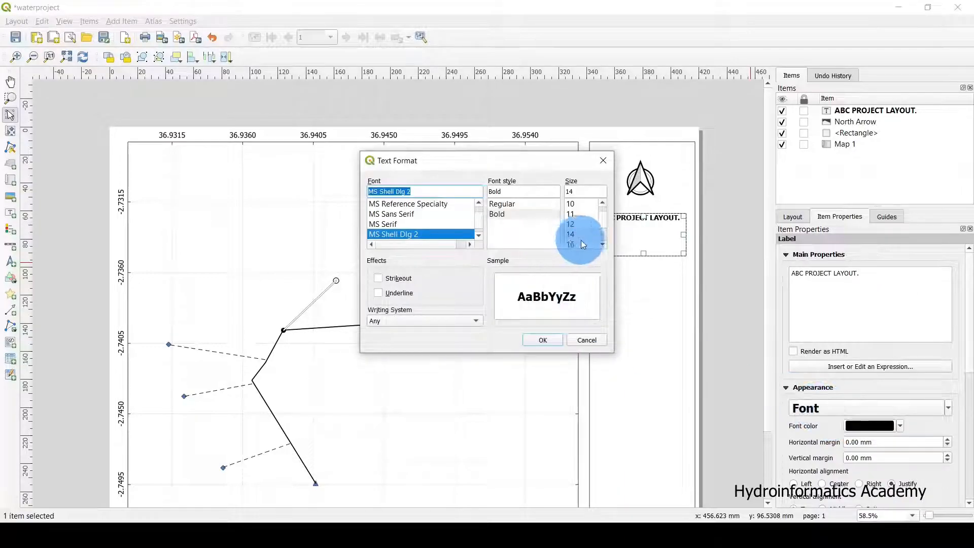
click(573, 244)
click(547, 340)
click(723, 293)
Step: Set the title label's font size back to 14 and deselect the label
click(647, 224)
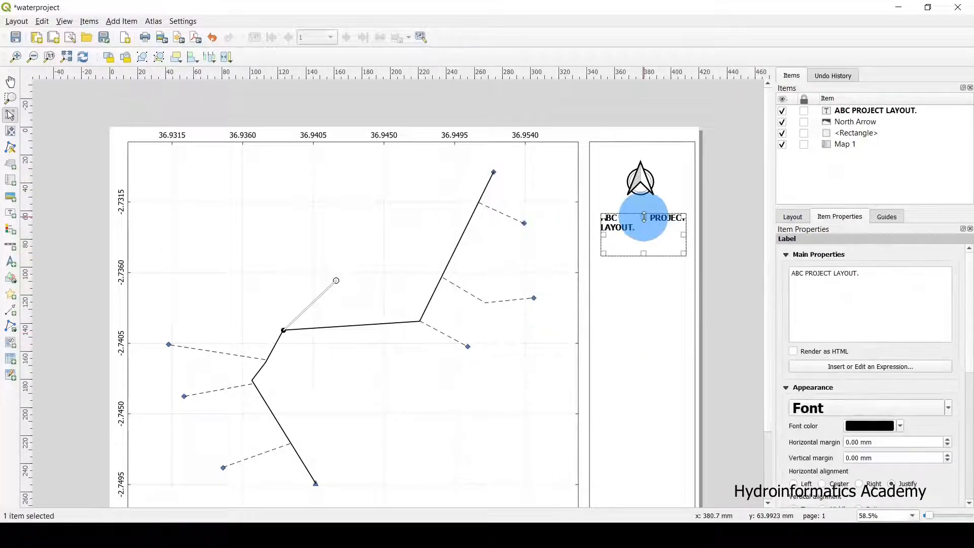
click(853, 409)
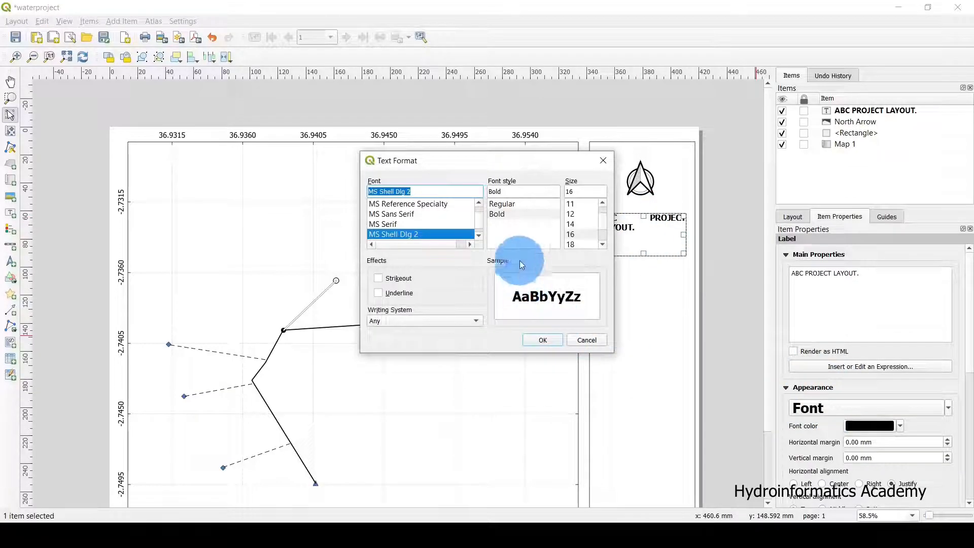
click(573, 223)
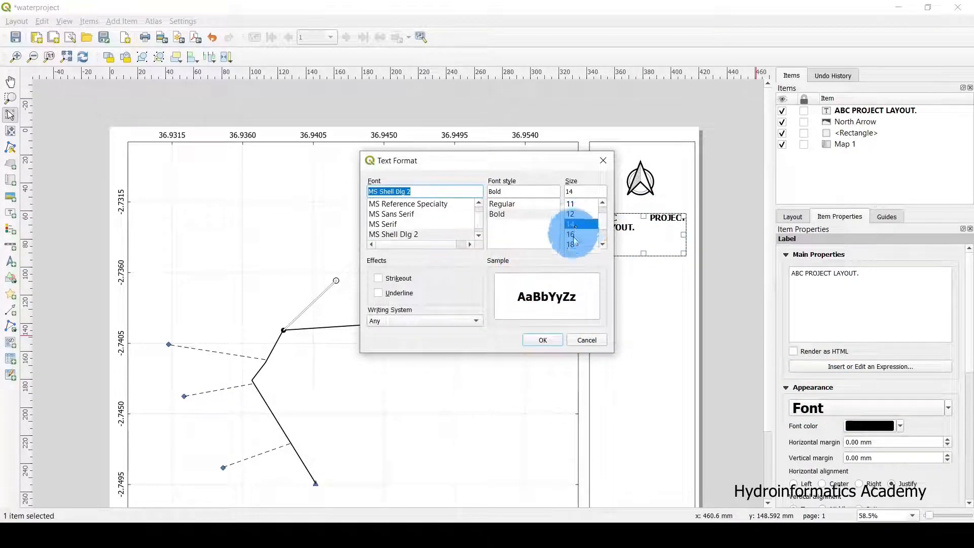
click(544, 341)
click(723, 266)
Step: Reduce the height of the title label's frame from its upper edge and move the label about 10 mm further down the side rectangle
click(619, 219)
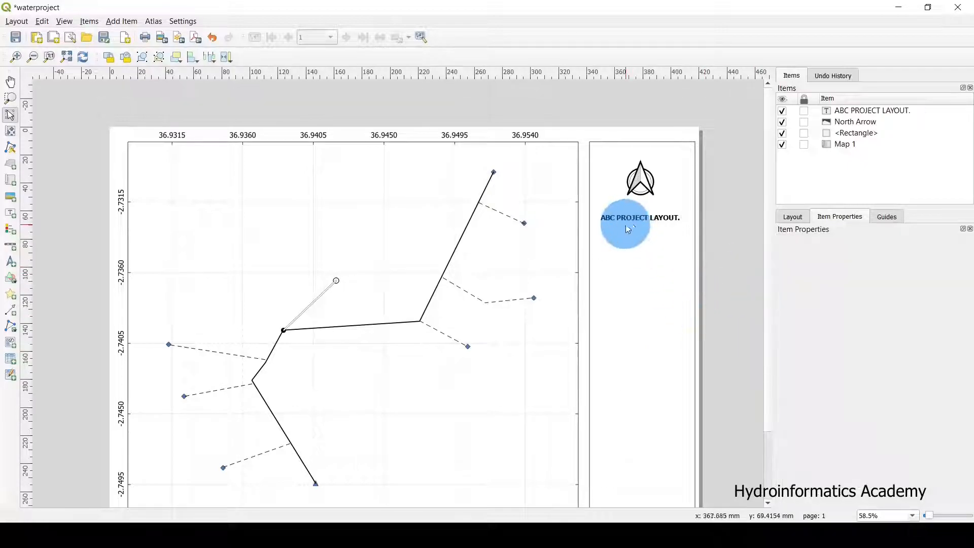
drag(643, 220, 653, 255)
click(724, 250)
click(647, 239)
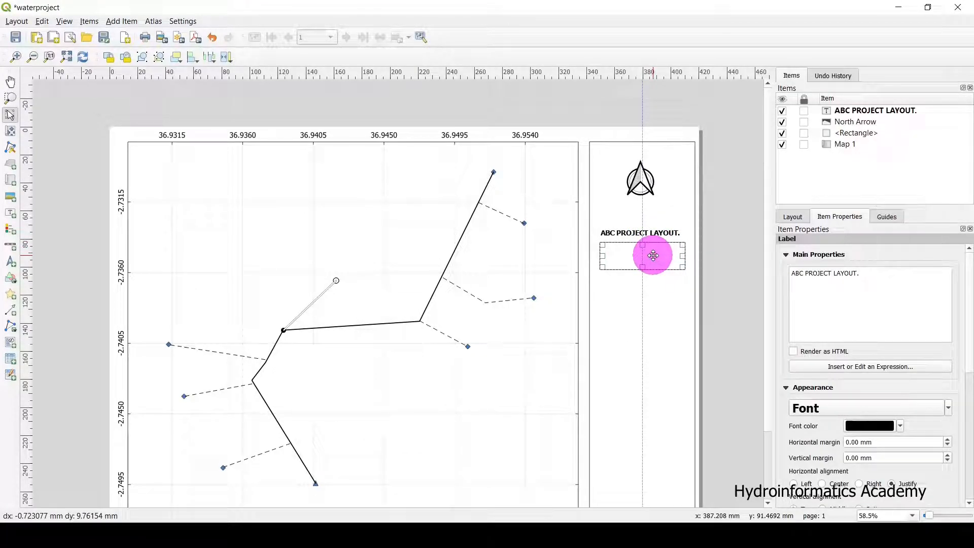
drag(654, 255, 654, 256)
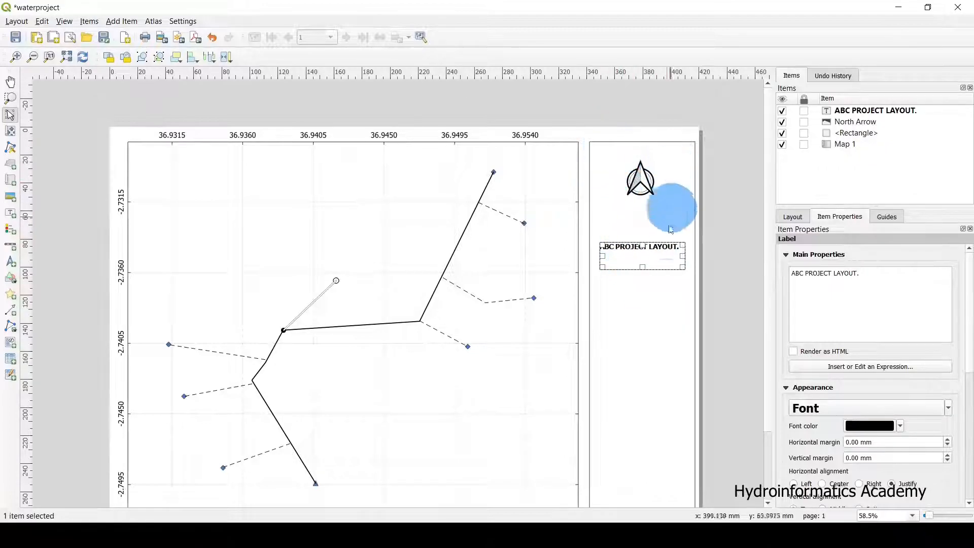
click(729, 246)
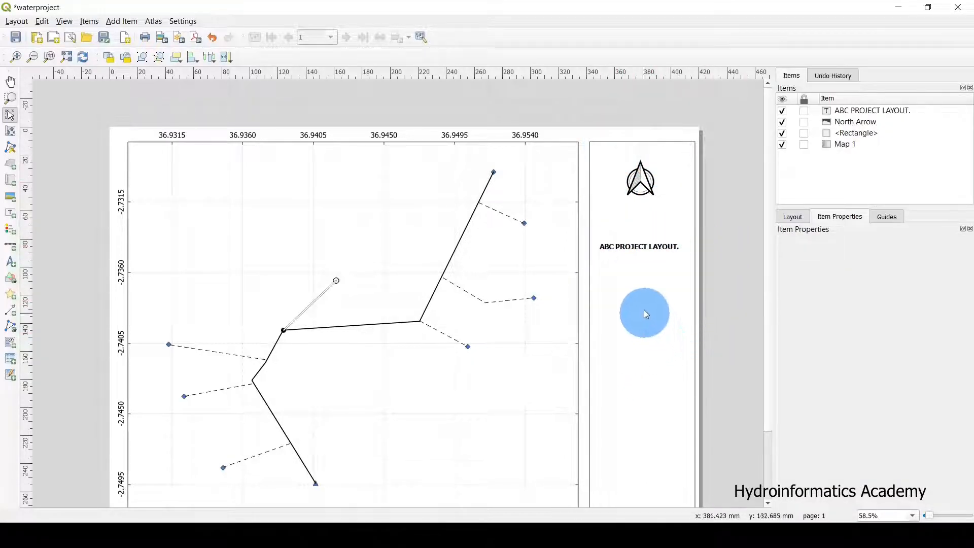
Step: Add a legend for Map 1 in the side rectangle, below the project title label
scroll(624, 257, down, 1)
scroll(473, 293, up, 1)
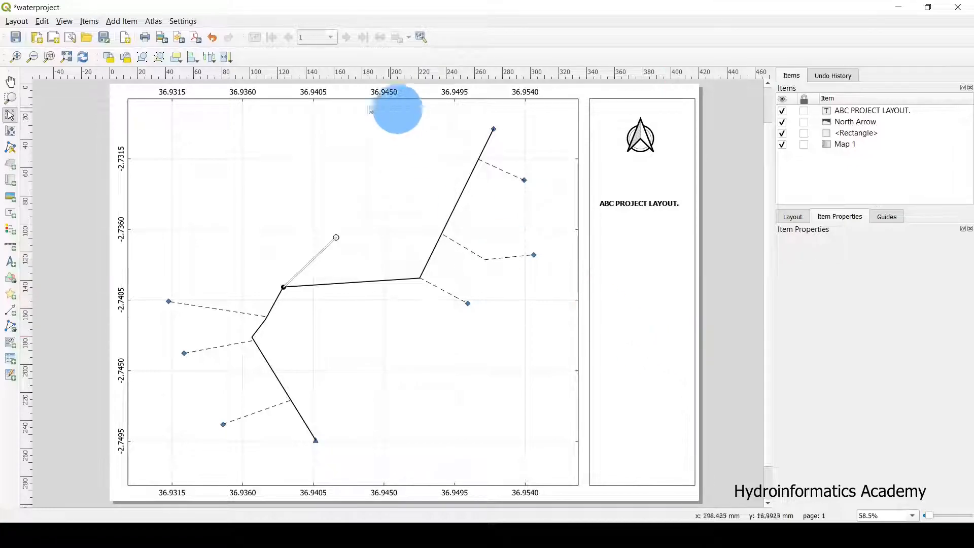
click(122, 22)
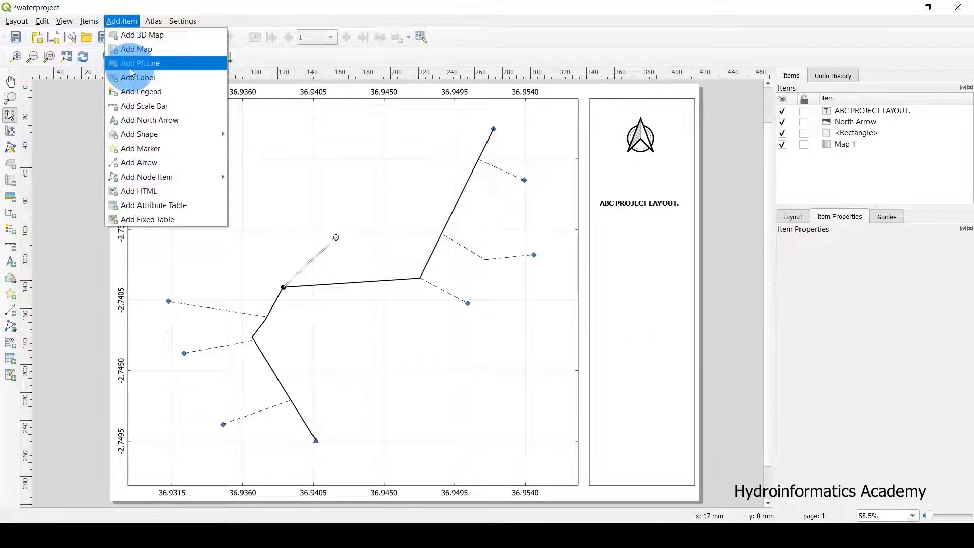
click(155, 96)
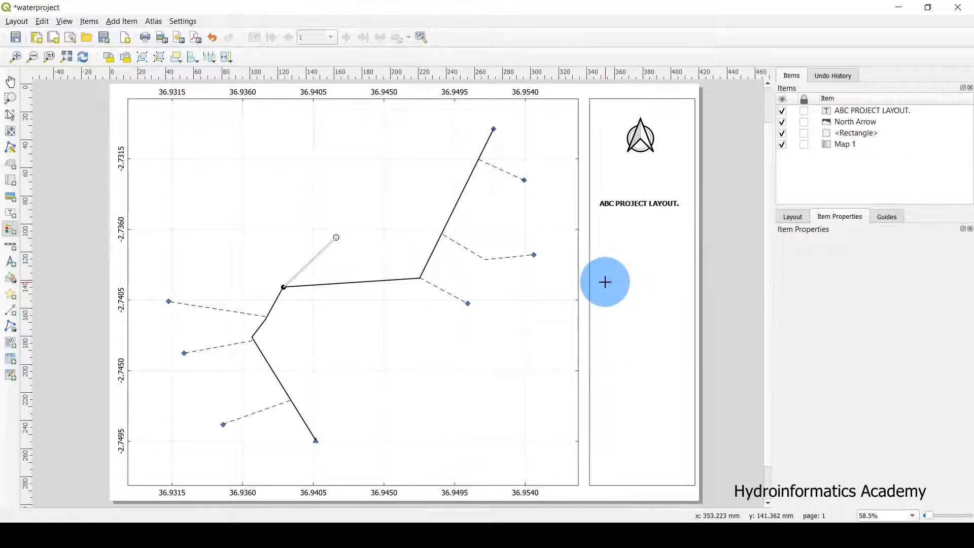
drag(600, 261, 684, 381)
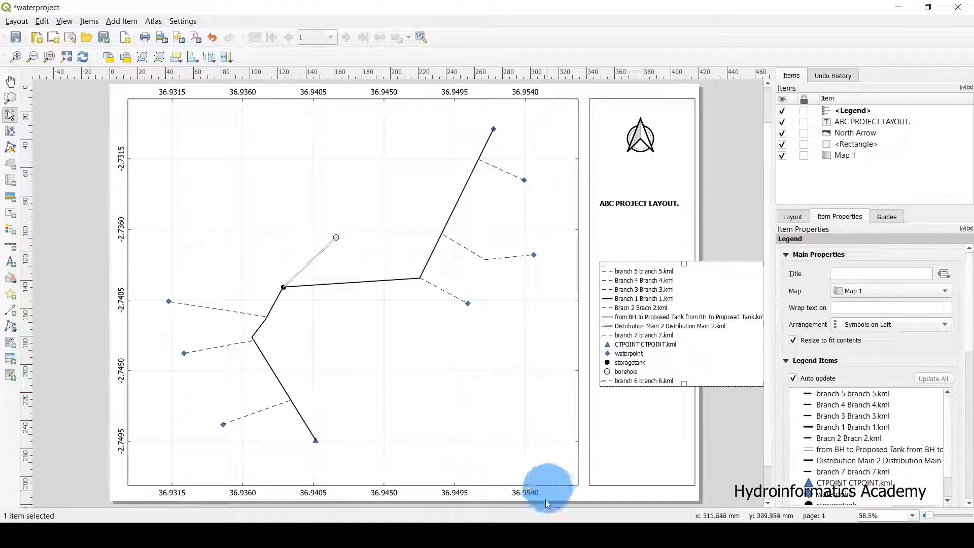
Step: Switch to the main QGIS window to check the project's layers and return to the waterproject layout
click(491, 485)
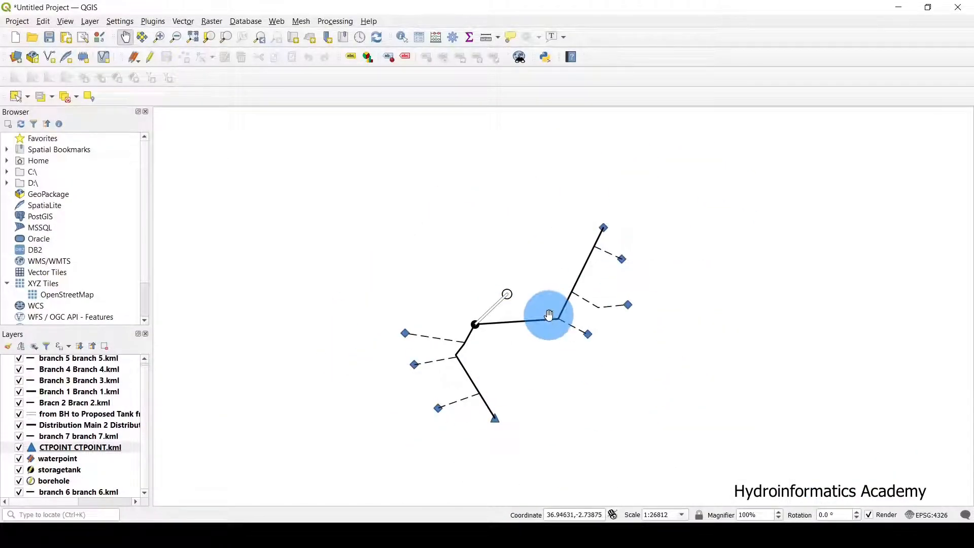
mouse_move(558, 517)
click(625, 494)
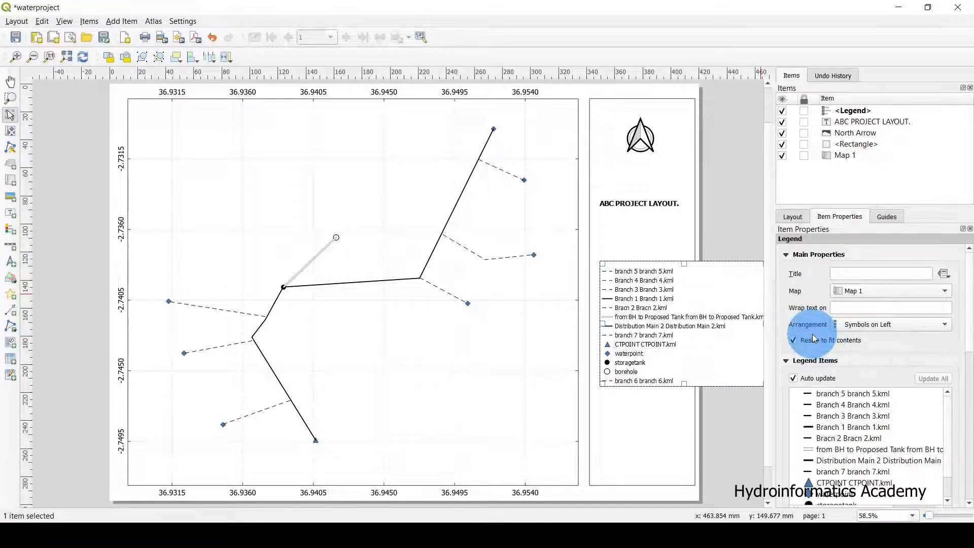
Step: Turn off the legend's background so the side rectangle shows through, and deselect the legend
scroll(811, 334, down, 5)
scroll(854, 434, down, 3)
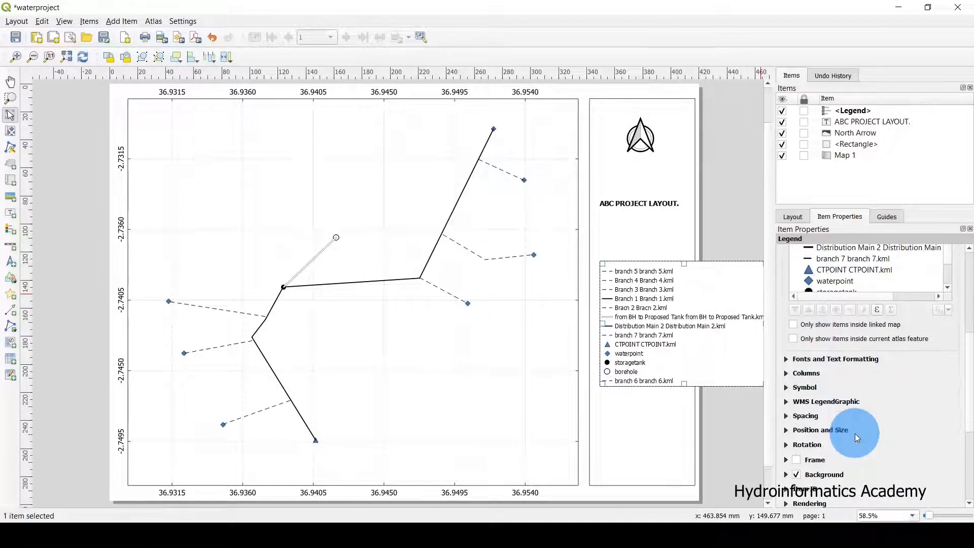
click(731, 203)
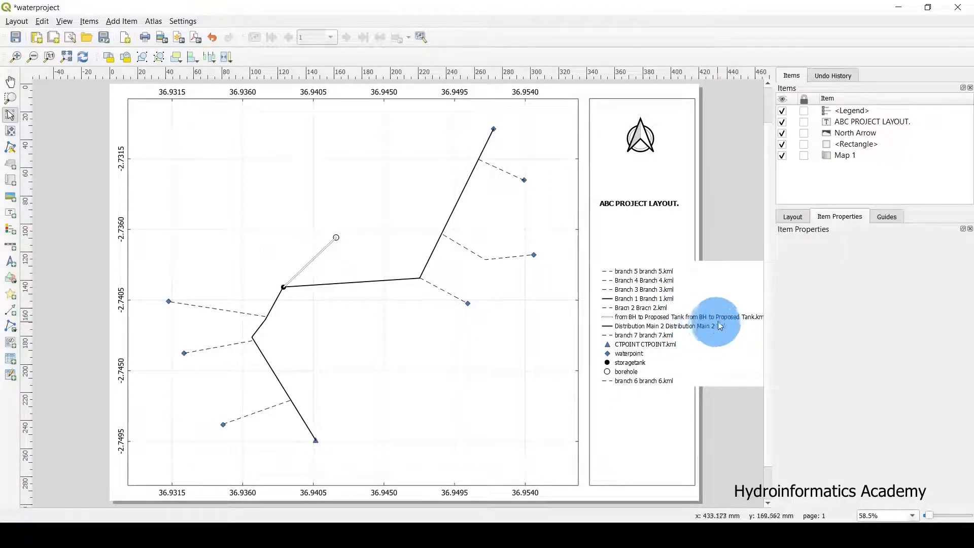
click(671, 287)
scroll(842, 375, down, 10)
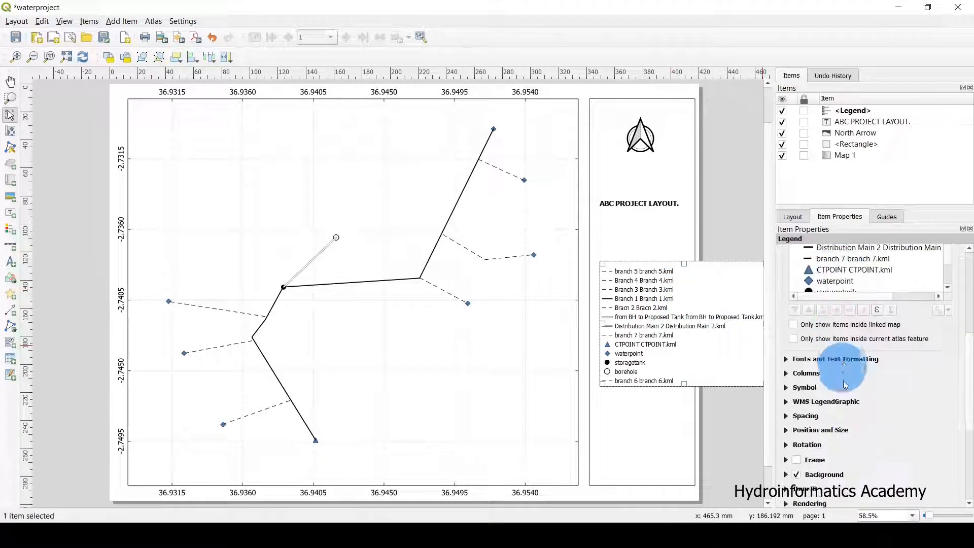
scroll(876, 433, down, 5)
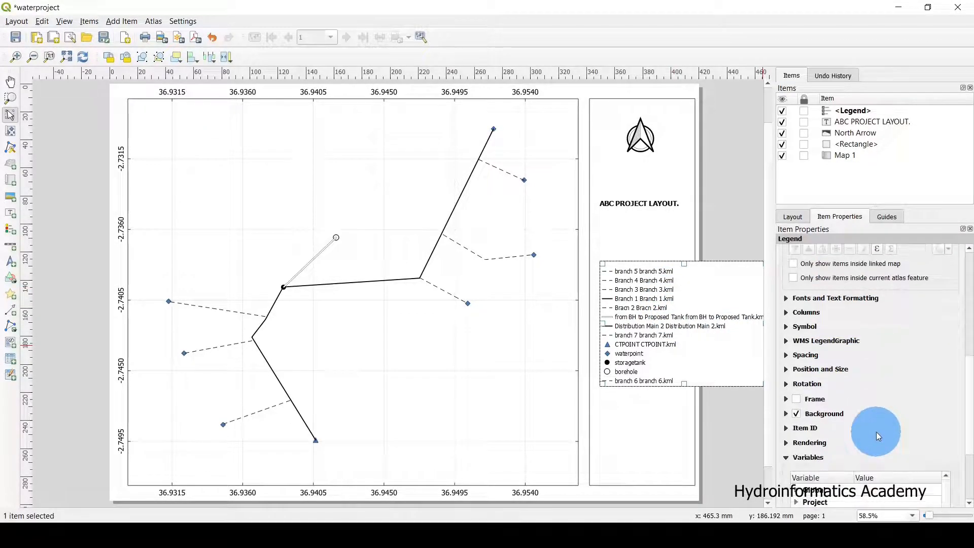
click(797, 414)
click(741, 211)
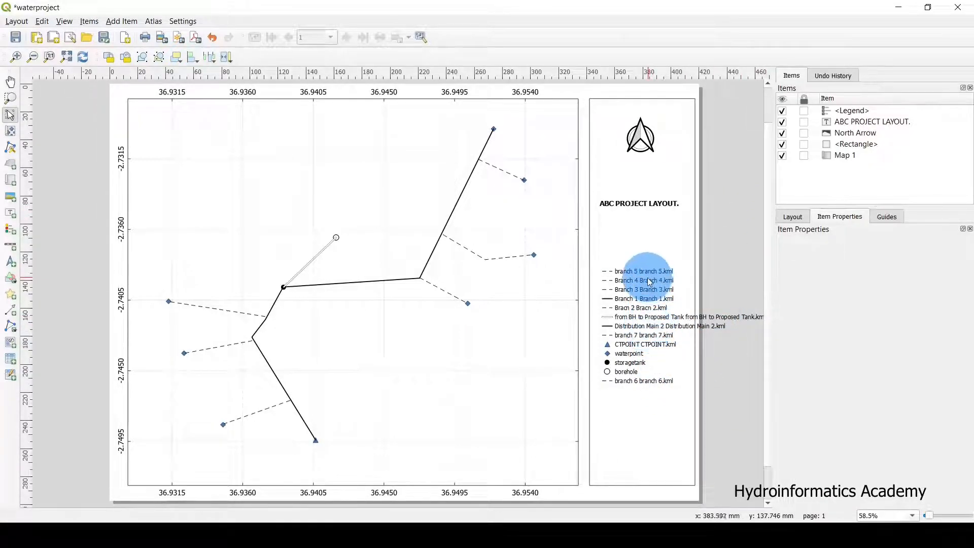
Step: Select the legend and turn off Auto update for its legend items to allow manual editing
click(636, 303)
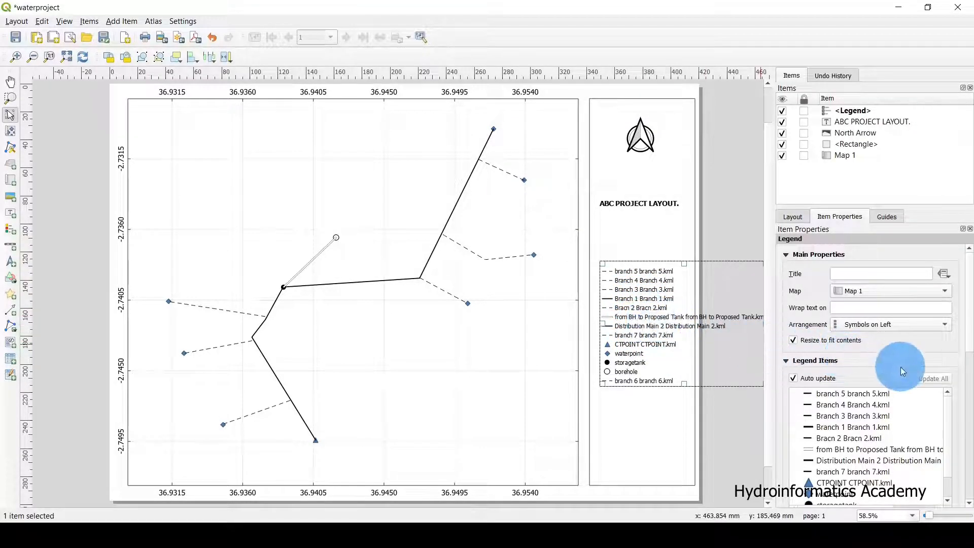
scroll(900, 352, down, 1)
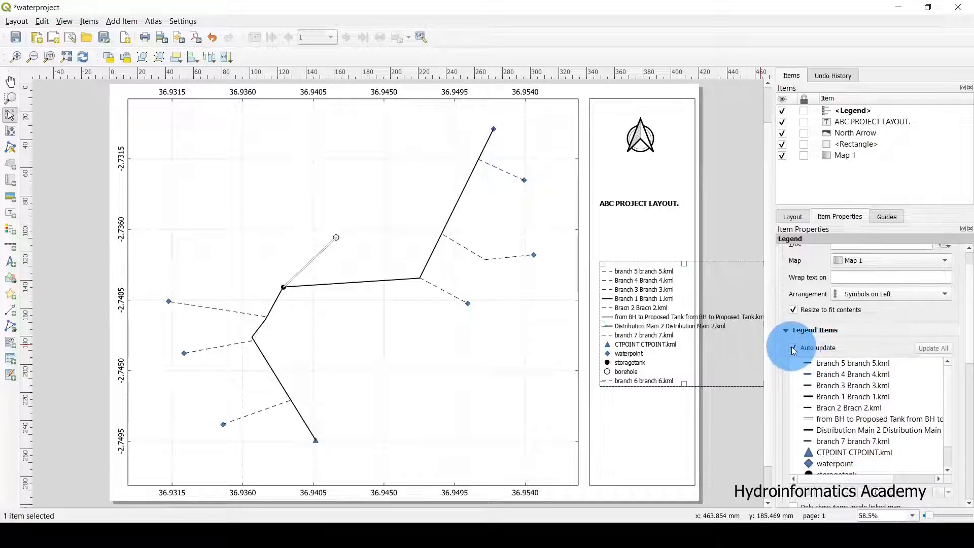
click(844, 385)
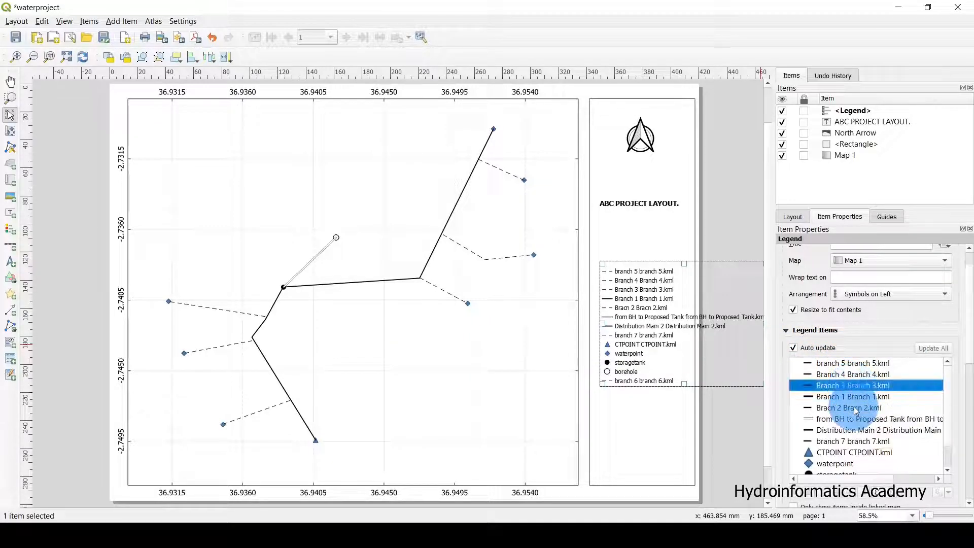
scroll(853, 405, down, 1)
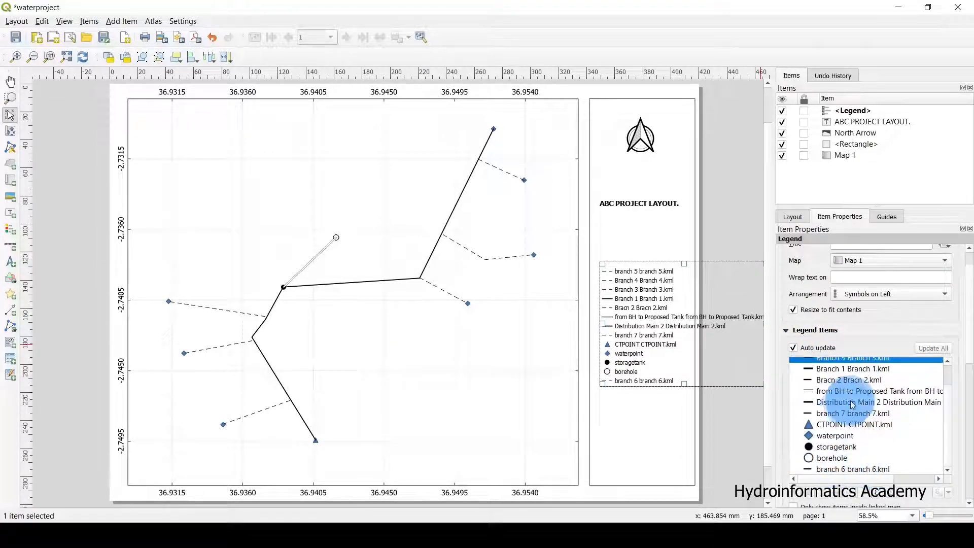
scroll(851, 406, down, 4)
scroll(853, 379, up, 5)
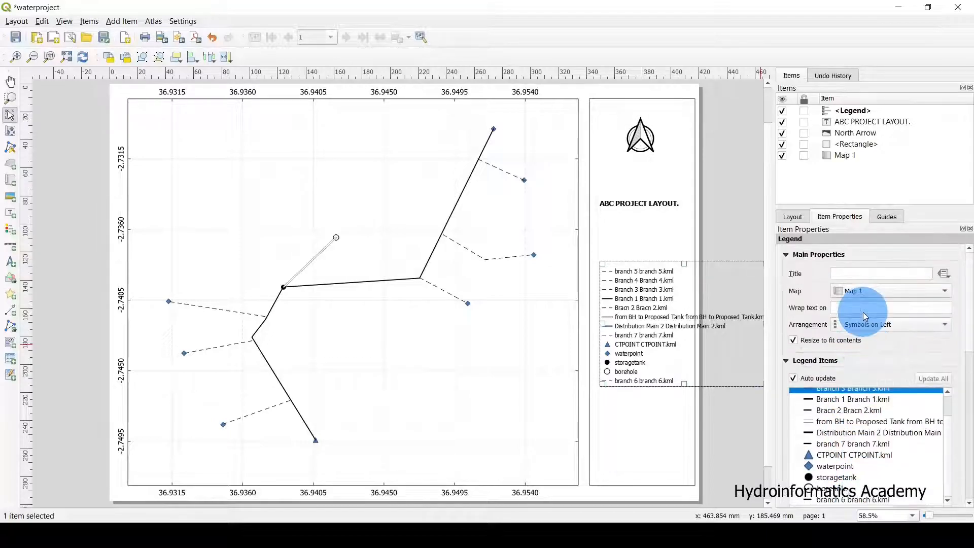
scroll(863, 312, down, 1)
scroll(851, 389, up, 1)
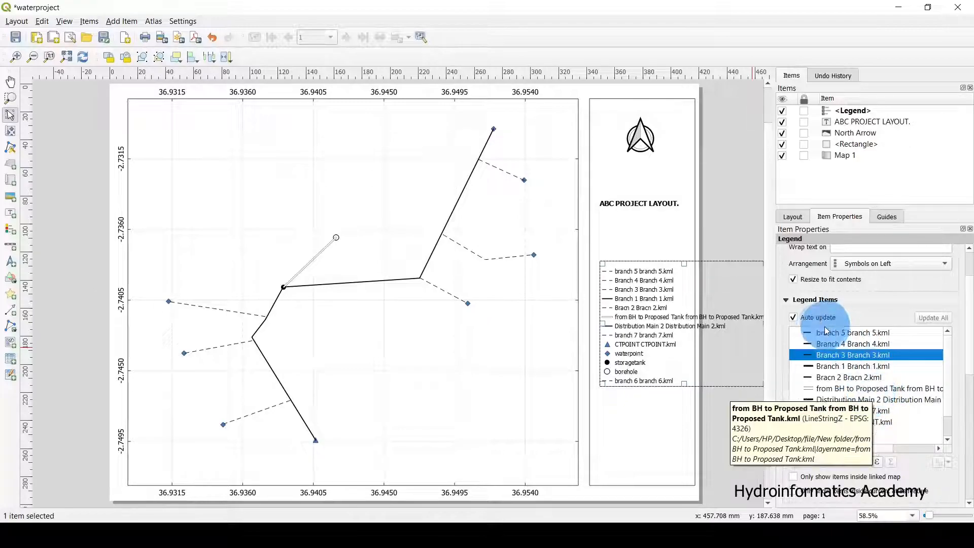
click(792, 316)
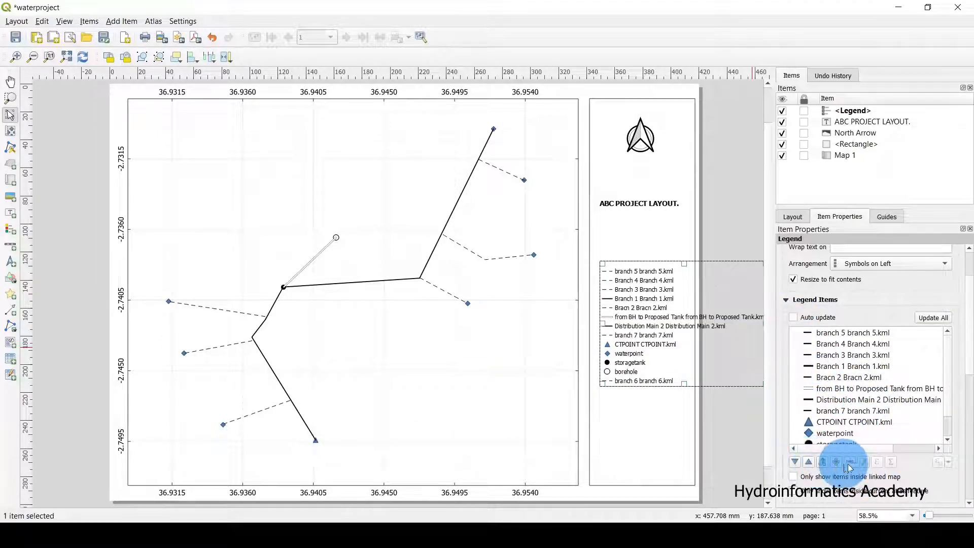
click(793, 316)
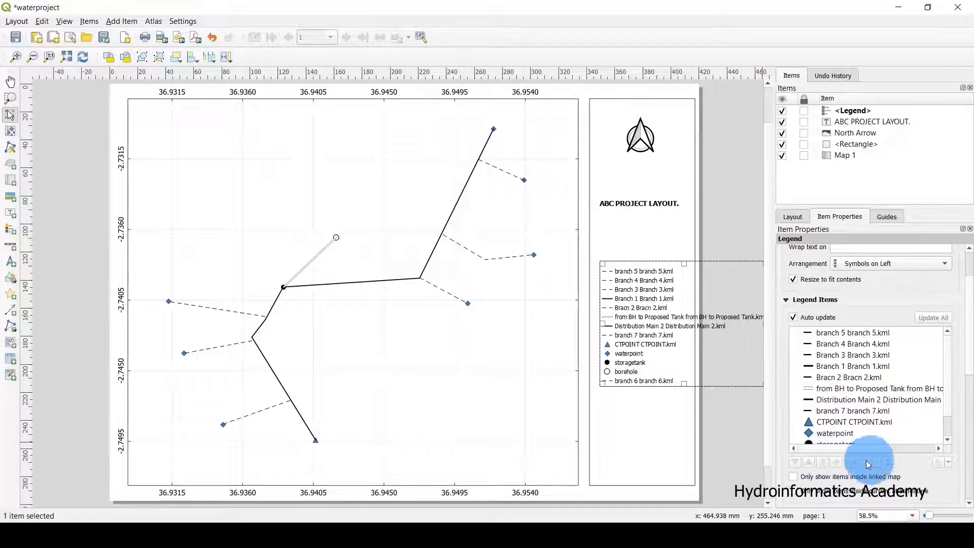
click(793, 316)
click(793, 317)
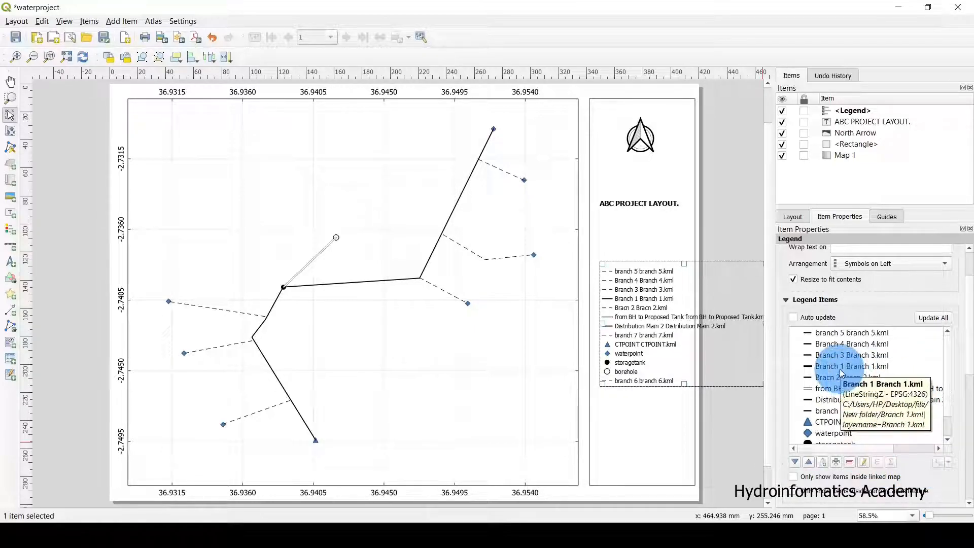
Step: Rename the "from BH to Proposed Tank" legend entry to "Rising Main" and return to the legend's properties
scroll(838, 372, down, 1)
scroll(838, 372, down, 1)
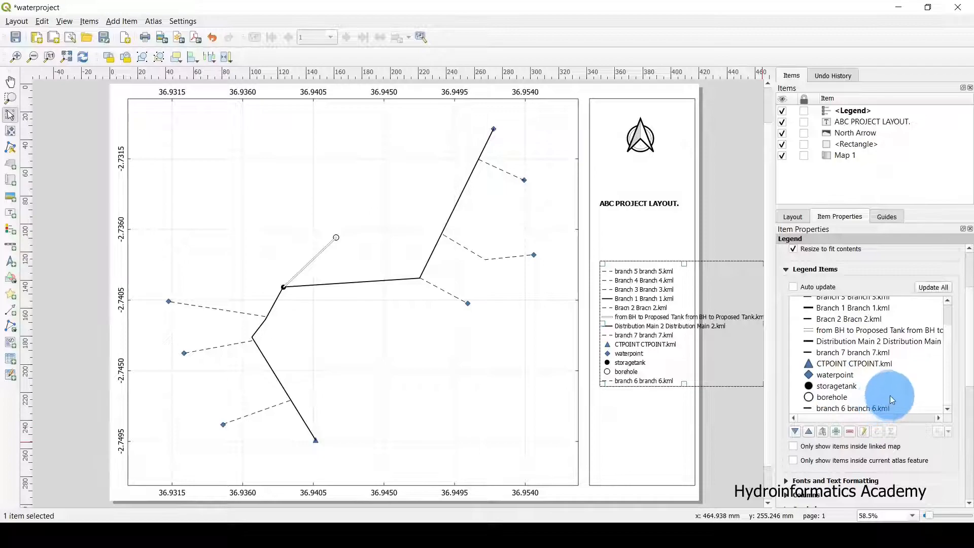
click(953, 382)
drag(953, 380, 950, 318)
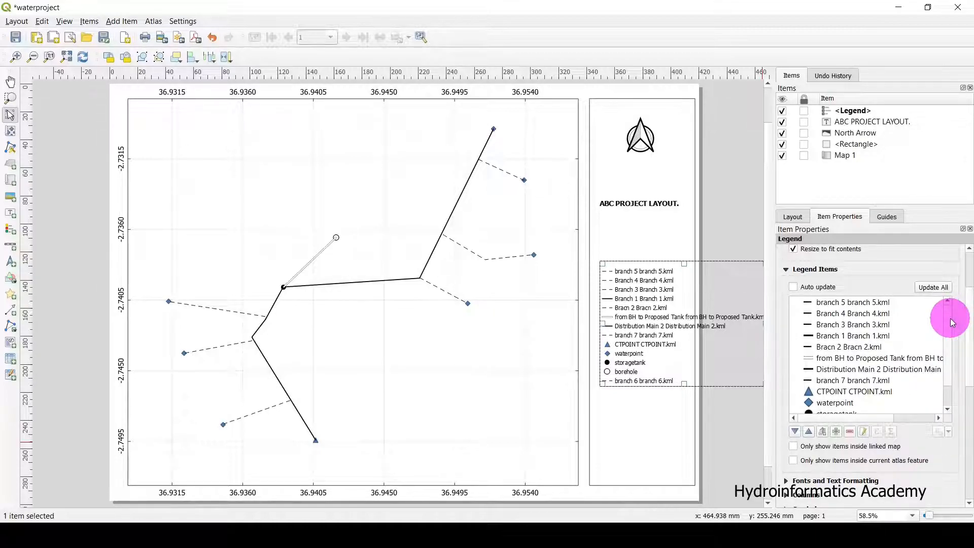
drag(950, 318, 957, 391)
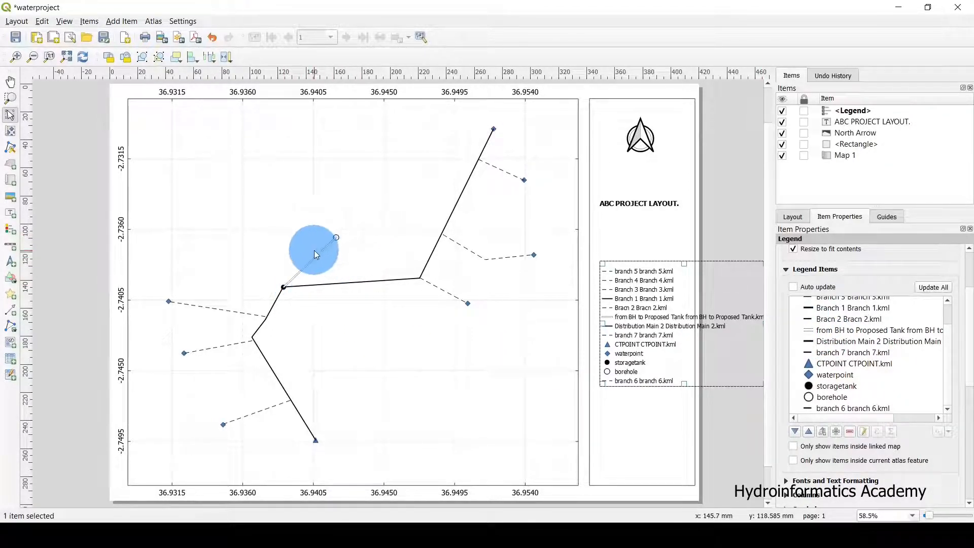
click(870, 333)
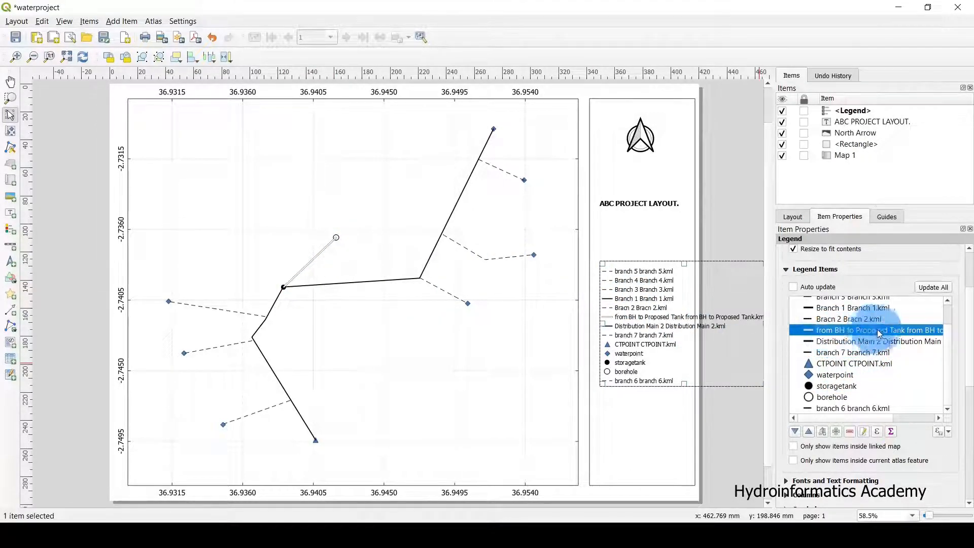
click(865, 432)
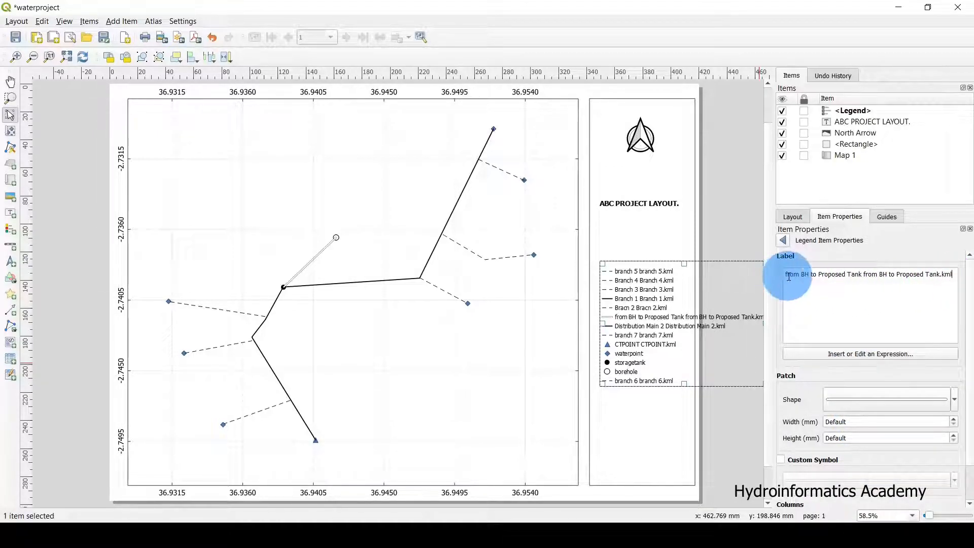
drag(787, 275, 952, 274)
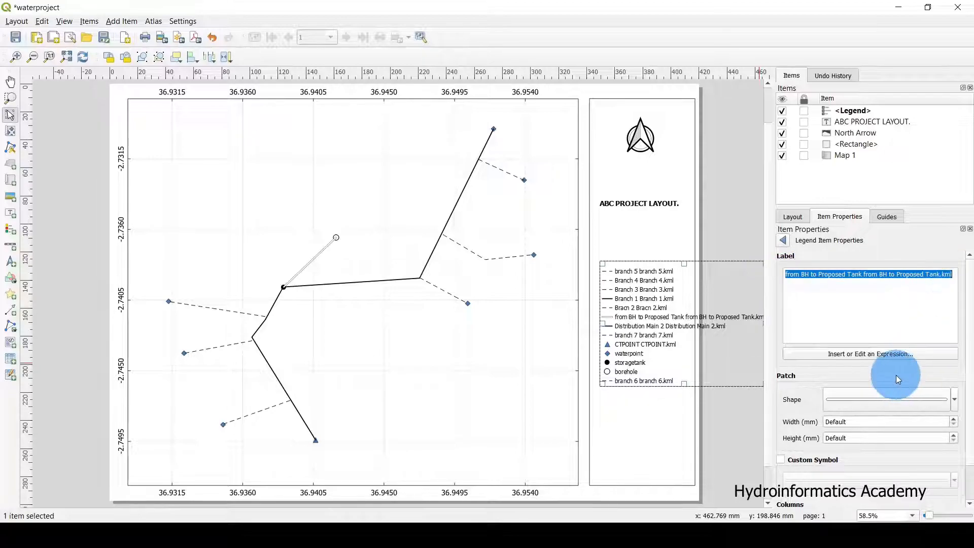
text(Ri)
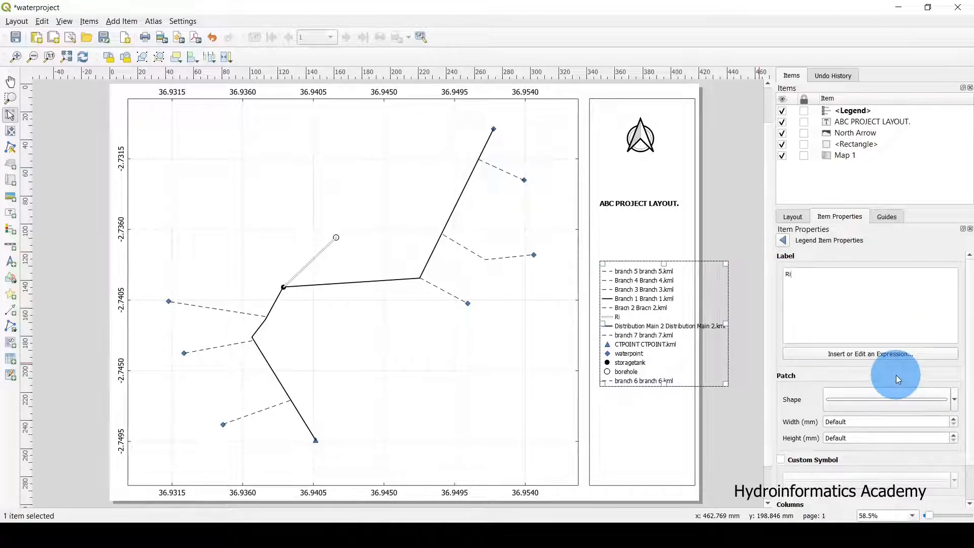
text(sing M)
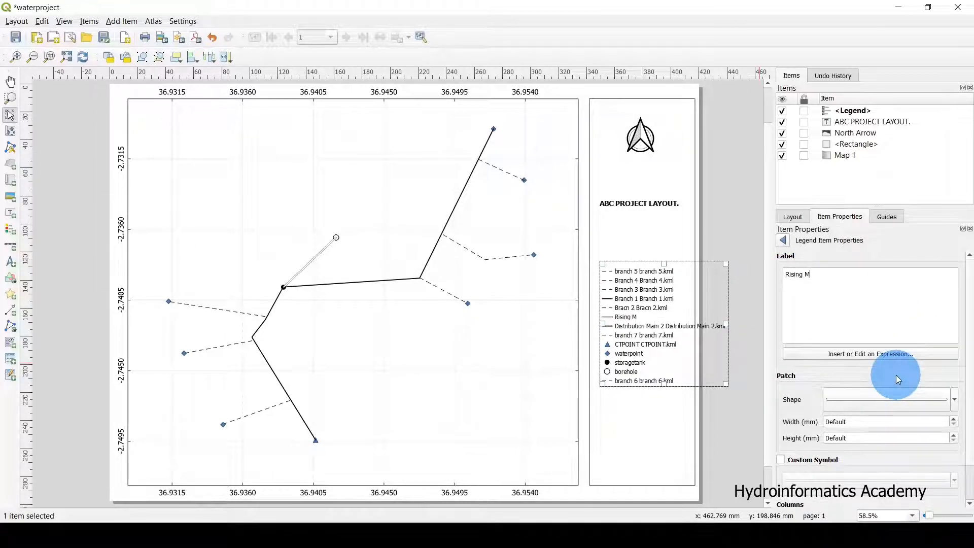
text(ain)
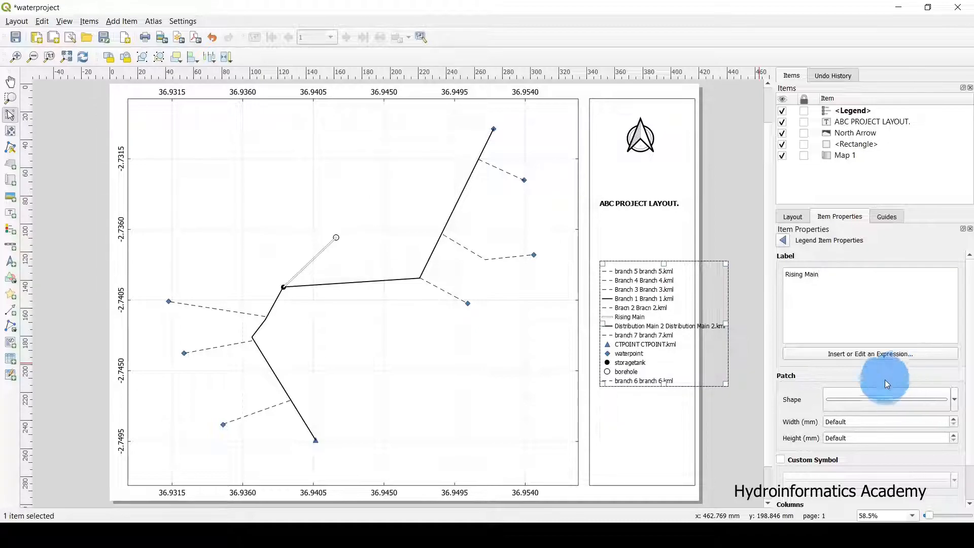
click(785, 241)
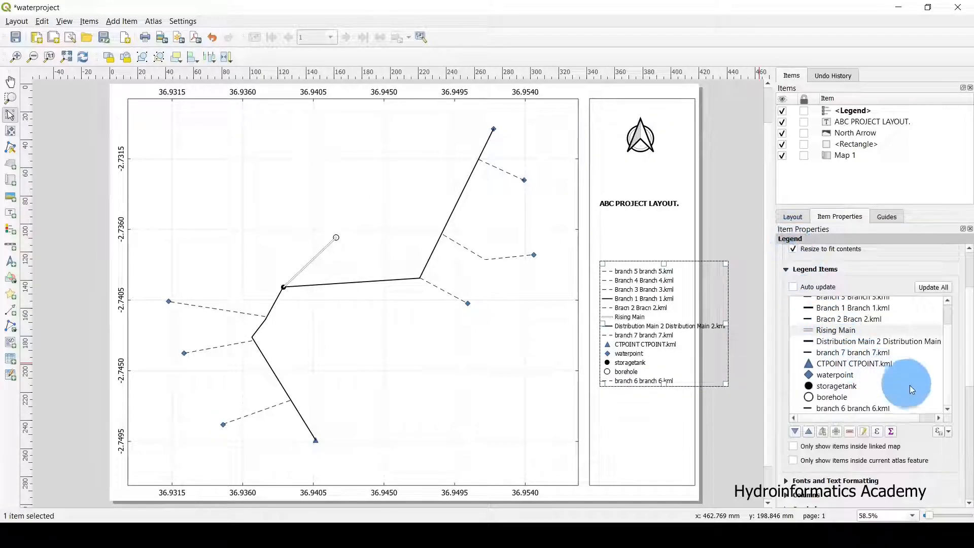
Step: Remove the redundant Branch 4 and Branch 3 entries from the legend, keeping the branch 5 entry
click(865, 330)
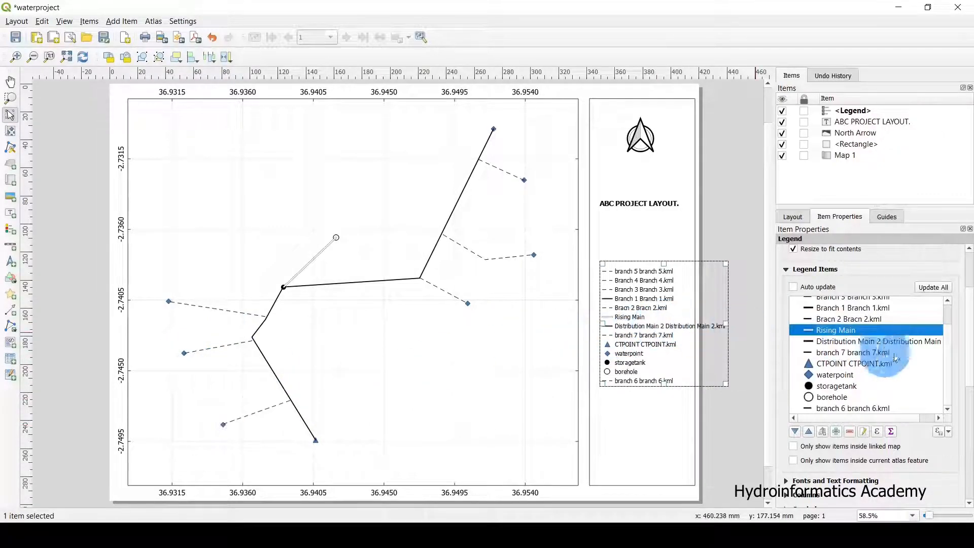
scroll(888, 355, up, 5)
scroll(887, 355, down, 3)
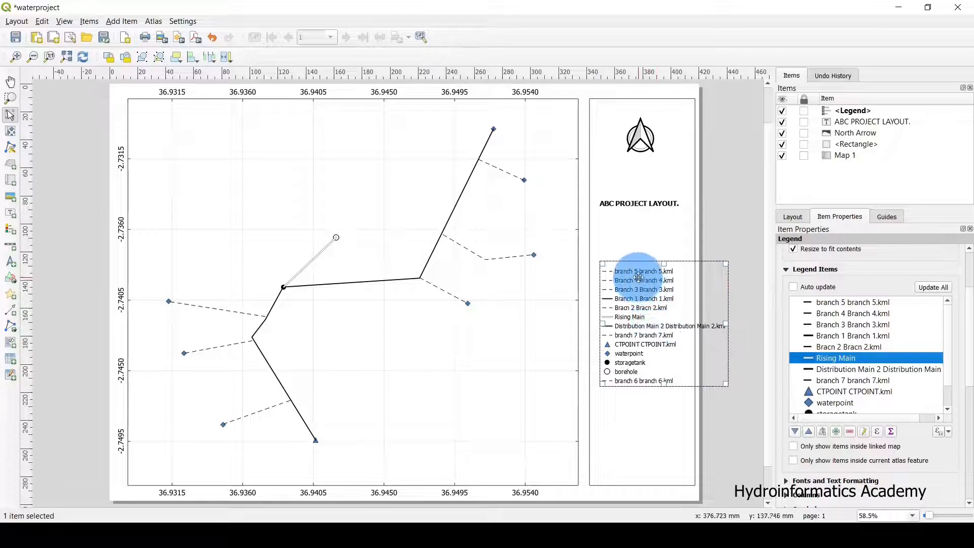
scroll(887, 333, up, 2)
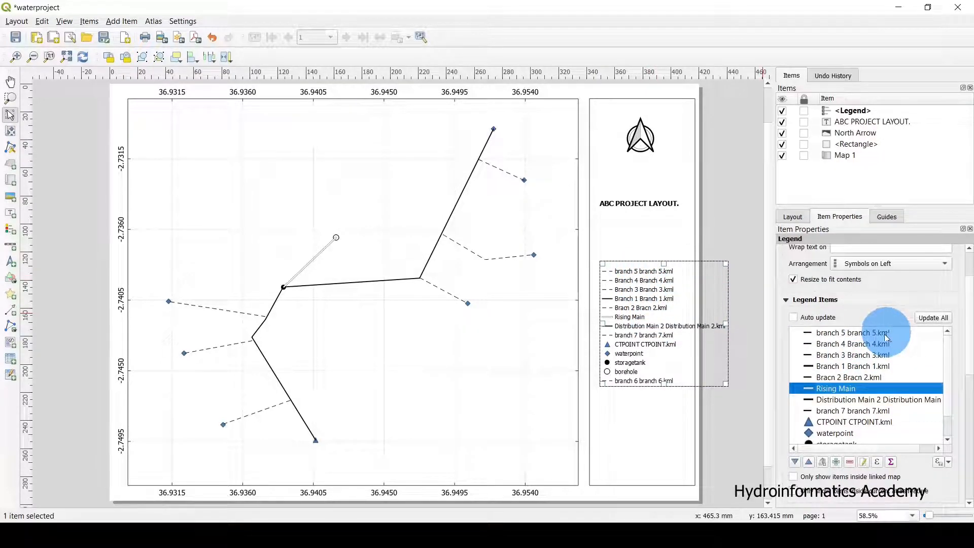
click(857, 333)
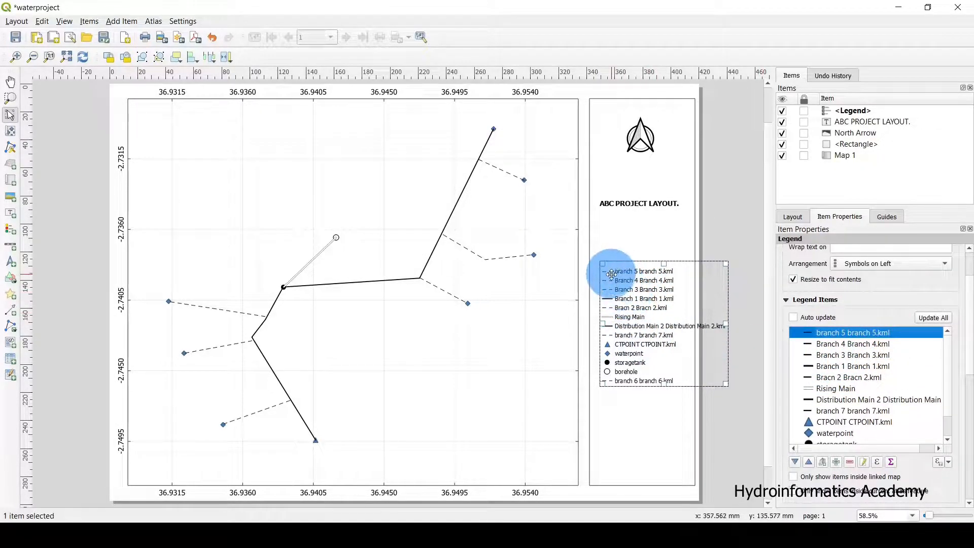
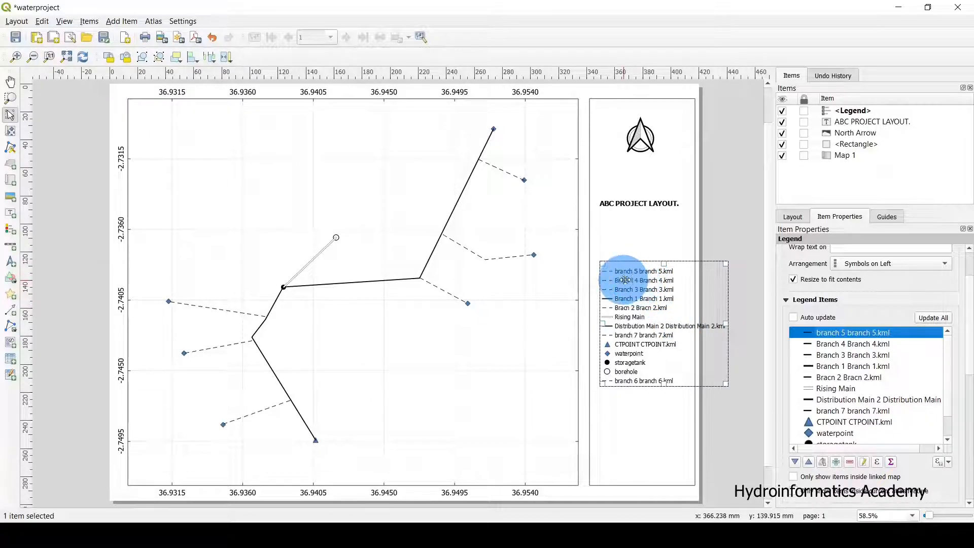
click(846, 344)
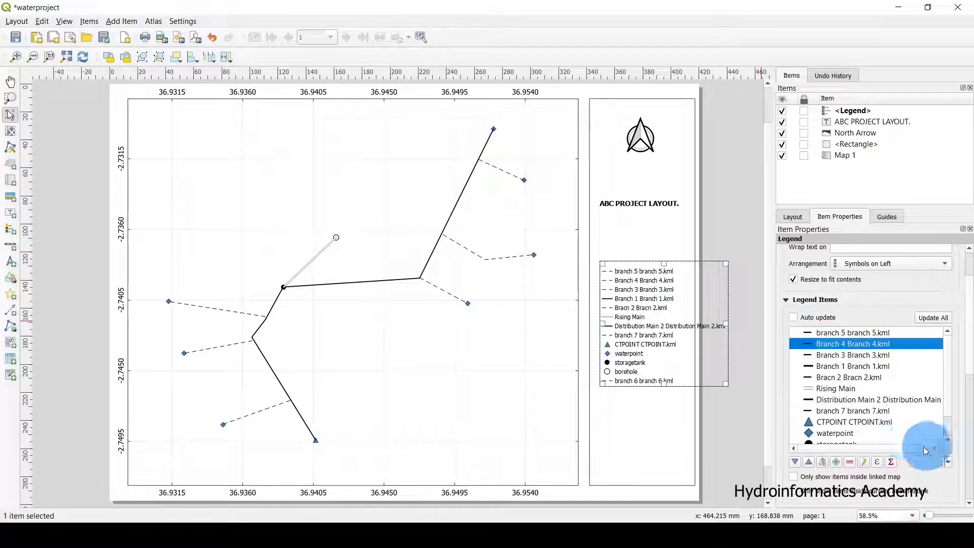
click(850, 462)
click(855, 345)
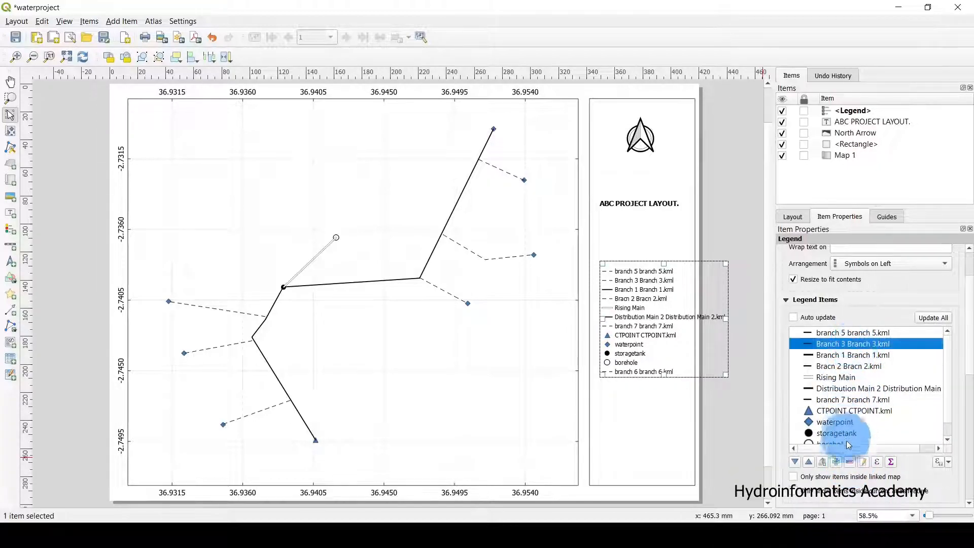
click(850, 462)
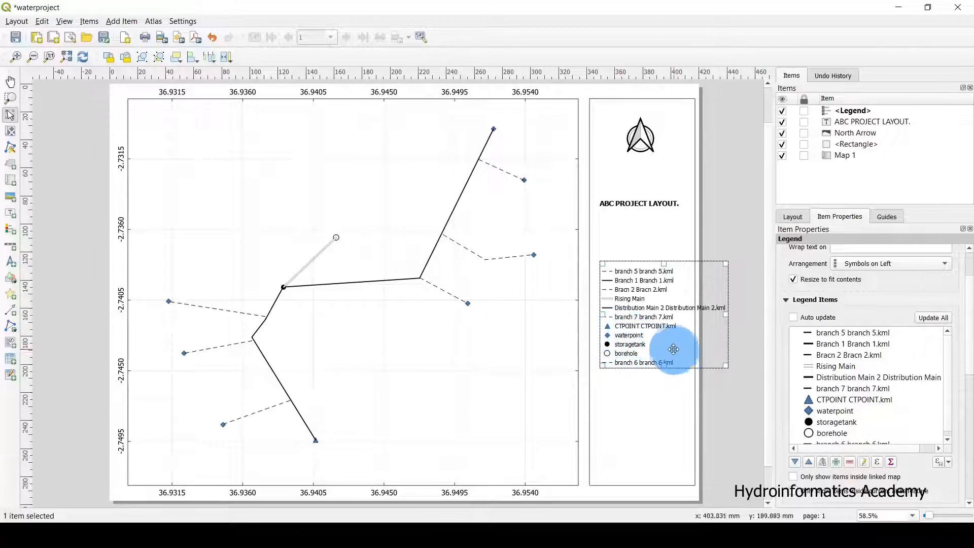
scroll(859, 383, down, 3)
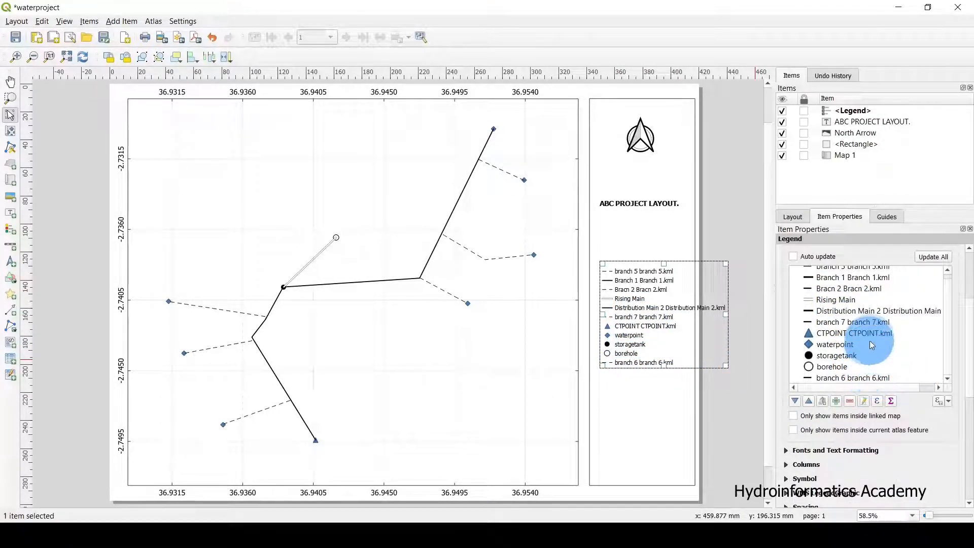
Step: Remove the redundant branch 7 and Bracn 2 entries from the legend
click(843, 323)
click(851, 402)
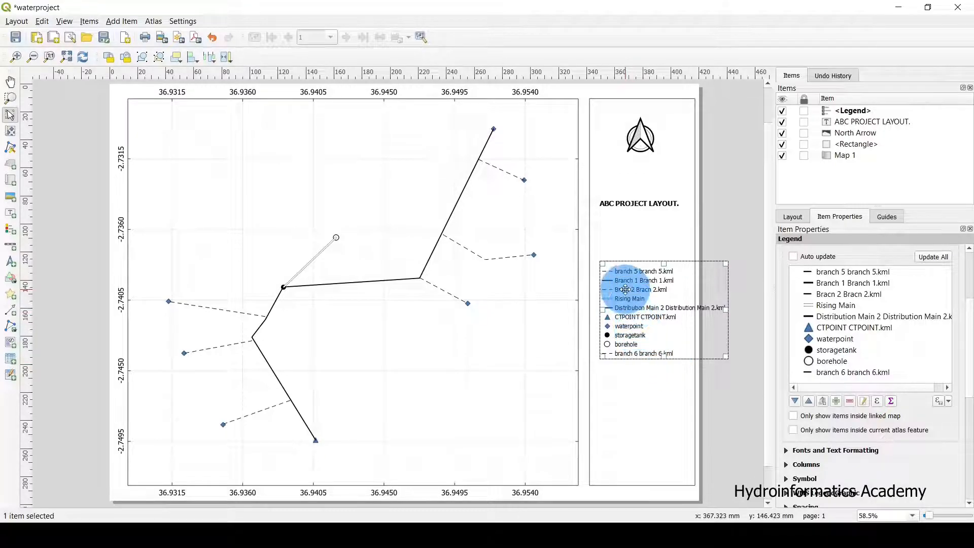
click(863, 296)
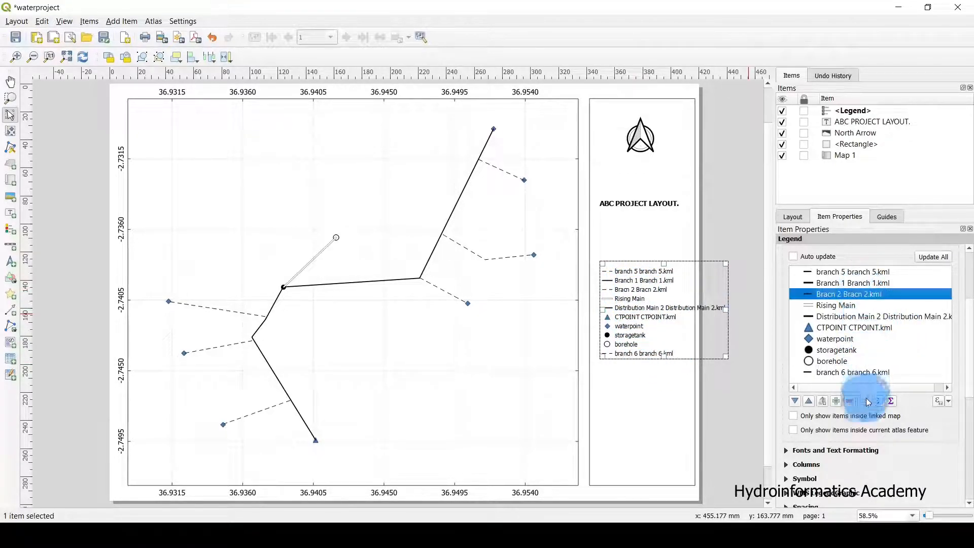
click(850, 403)
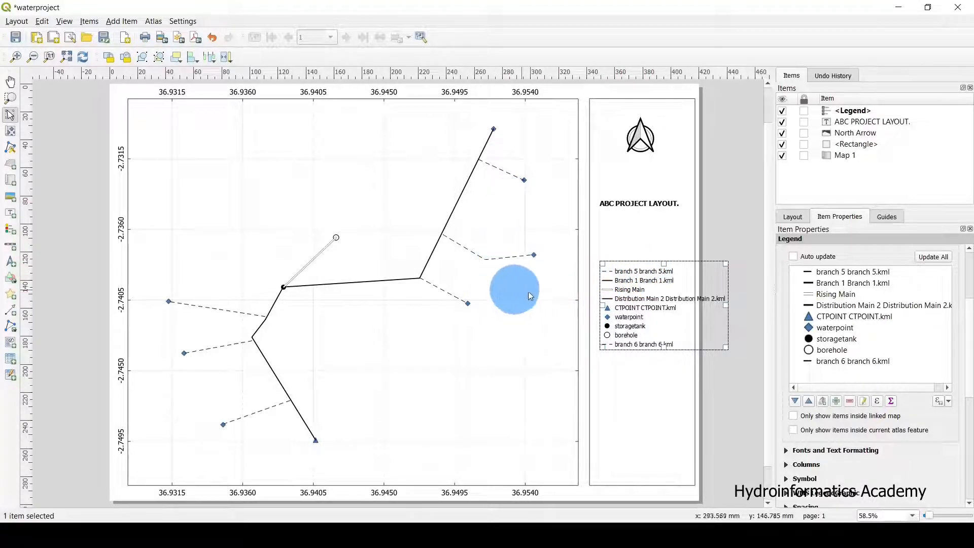
Step: Rename the branch 5 legend entry to "Distribution Pipes" and return to the legend's properties
scroll(877, 301, up, 2)
click(871, 363)
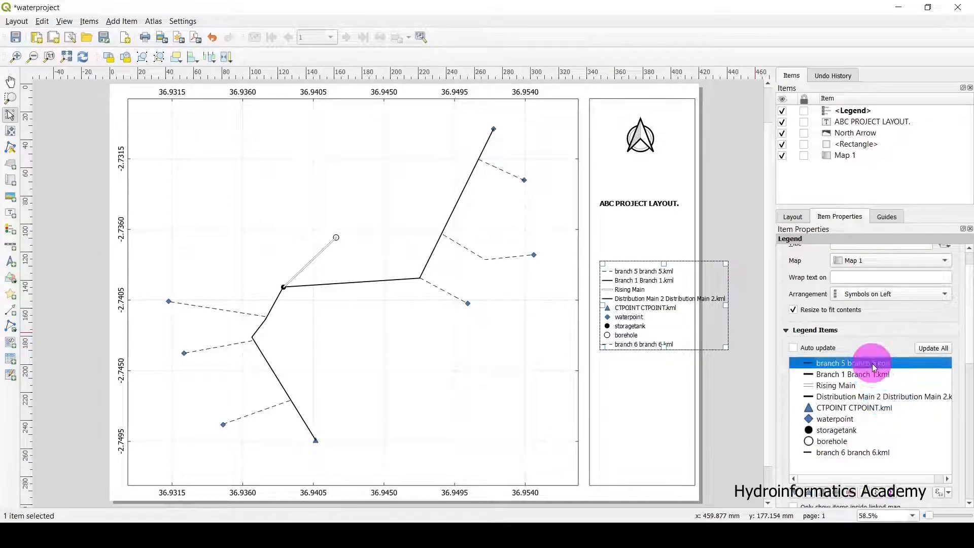
scroll(862, 335, down, 1)
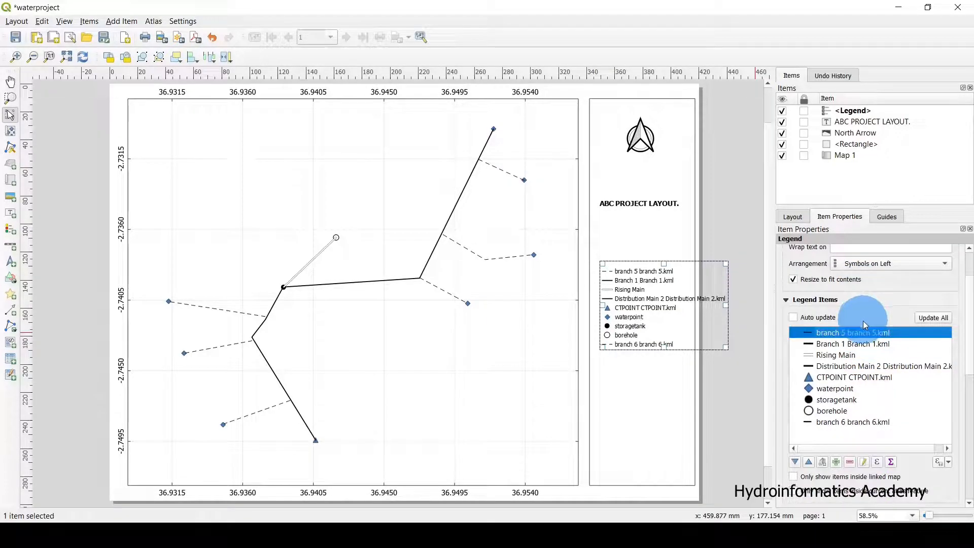
click(864, 462)
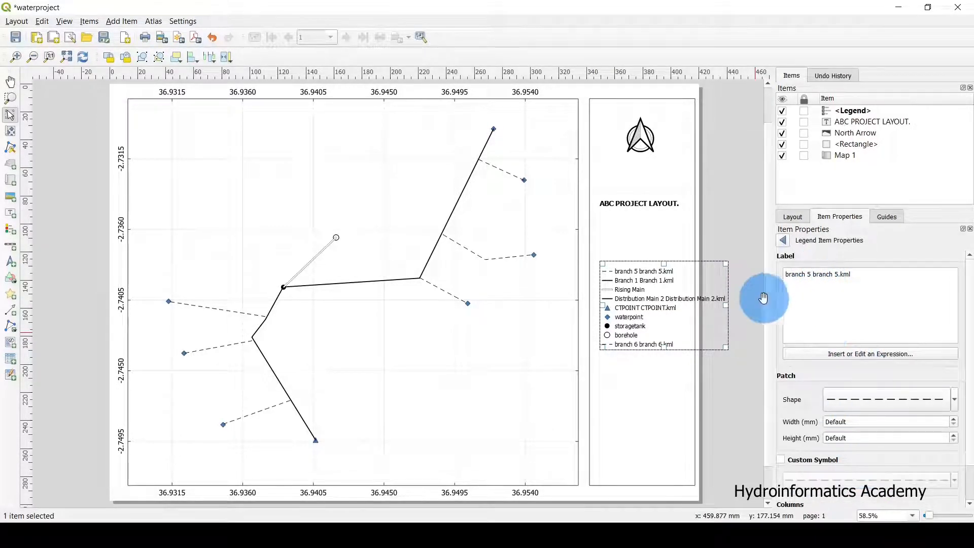
drag(855, 275, 783, 274)
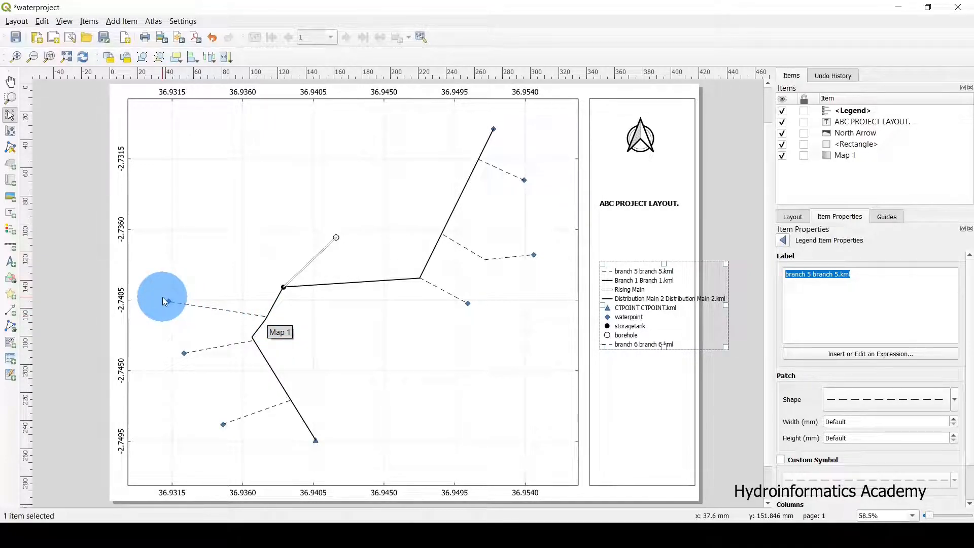
drag(862, 276, 785, 274)
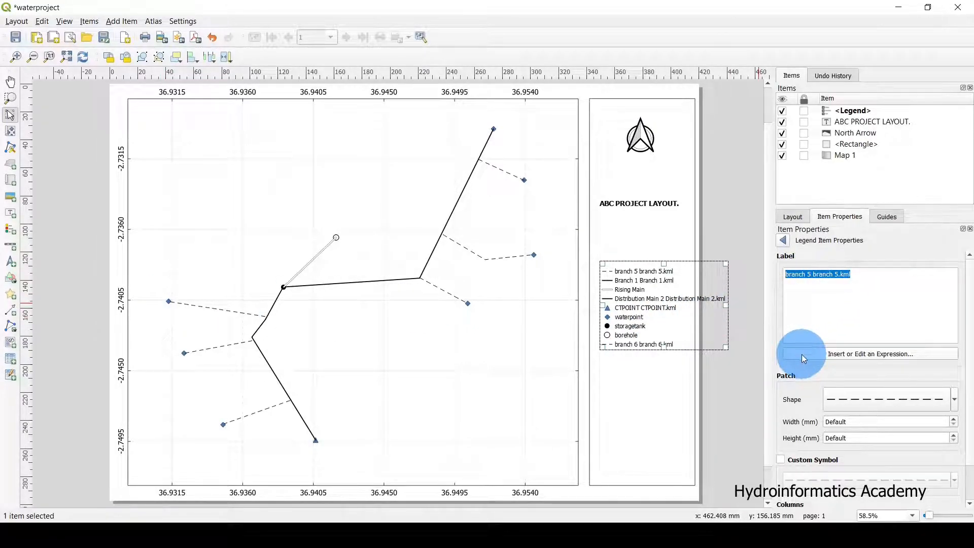
text(D)
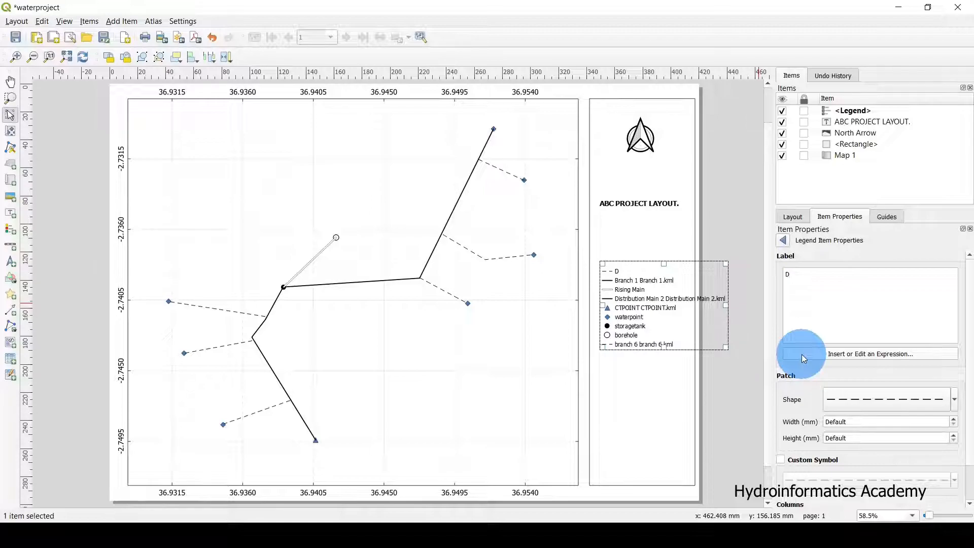
text(istributi)
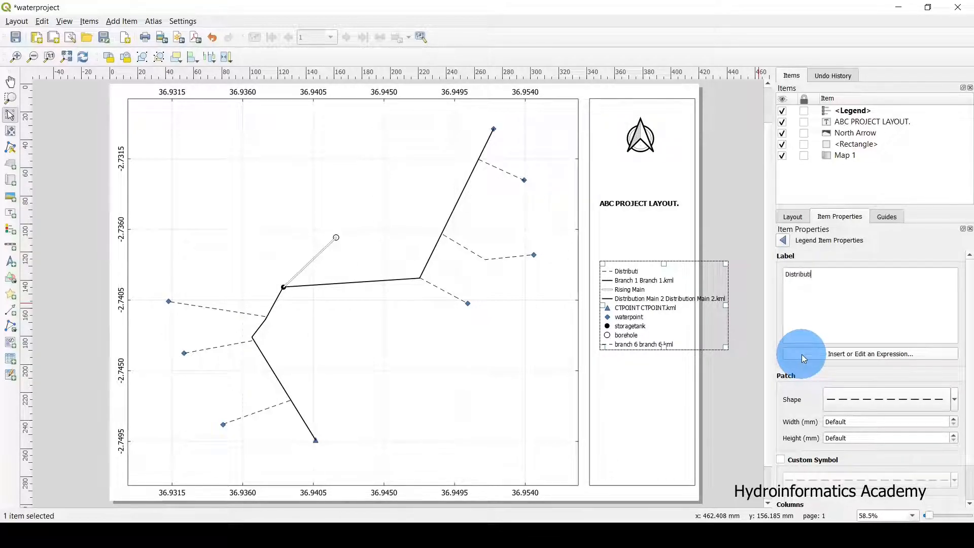
text(on Pipes)
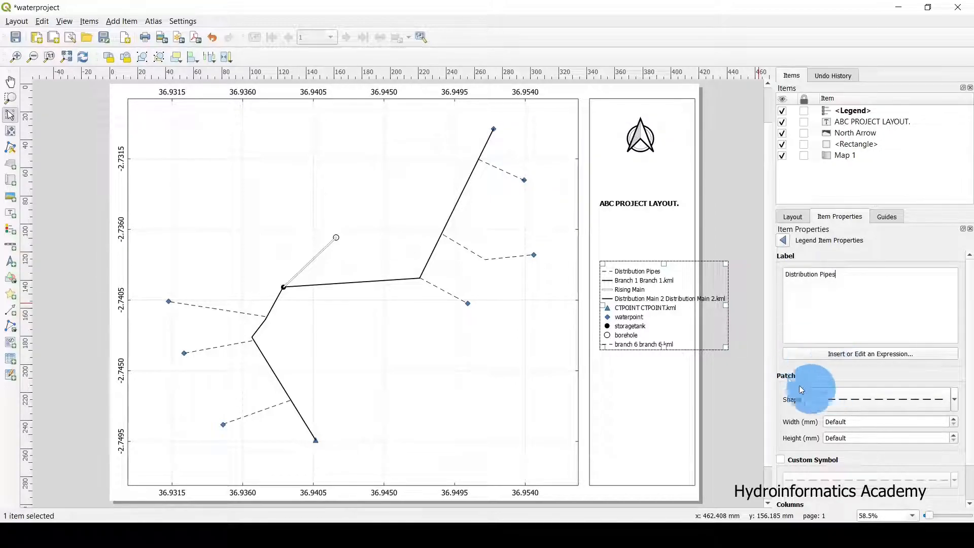
click(783, 240)
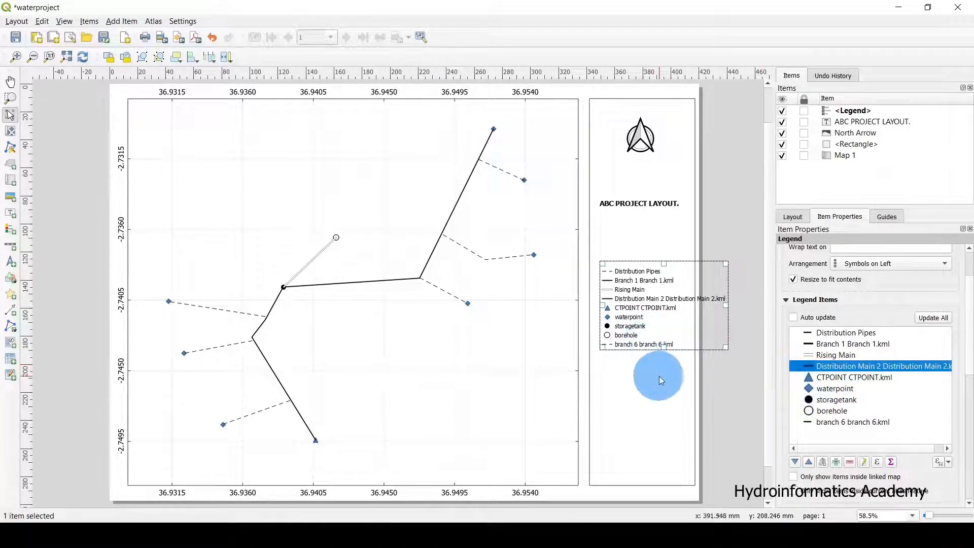
Step: Remove the Branch 1 entry from the legend and rename the Distribution Main 2 entry to "Gravity Main"
click(836, 344)
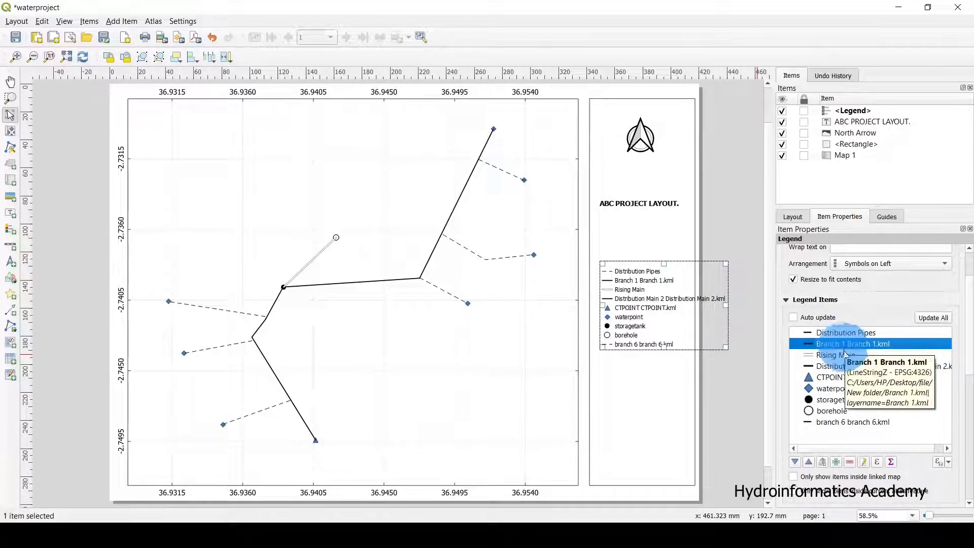
click(849, 460)
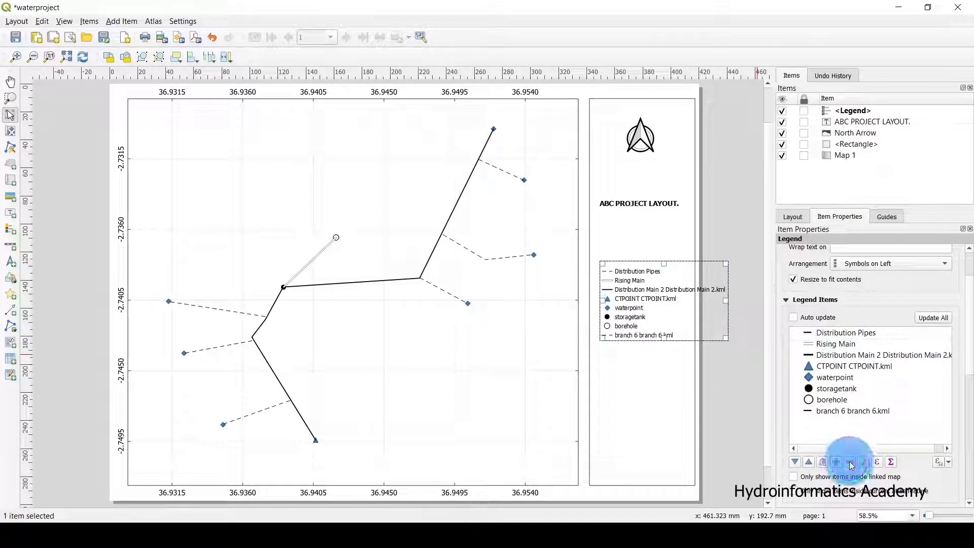
click(836, 357)
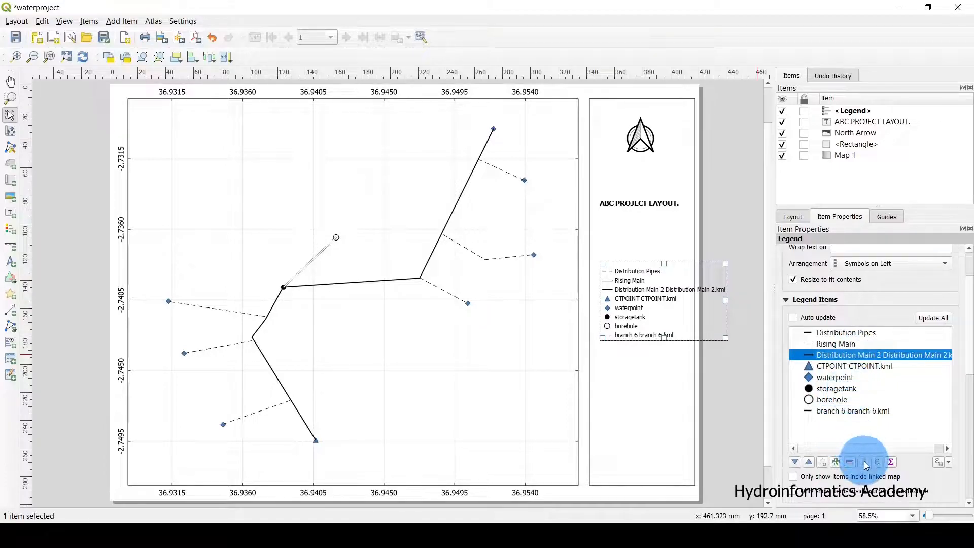
click(863, 462)
click(891, 278)
drag(891, 278, 783, 277)
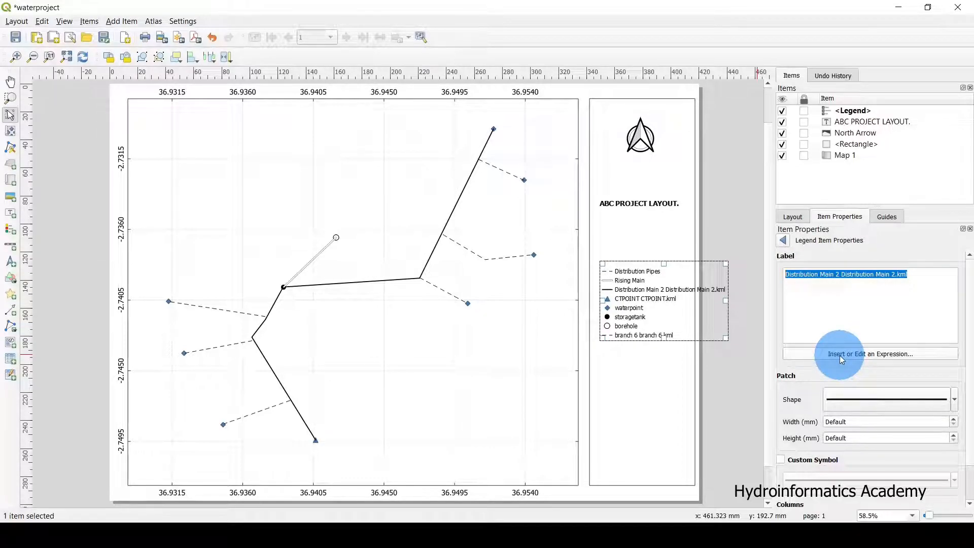
text(Gravity)
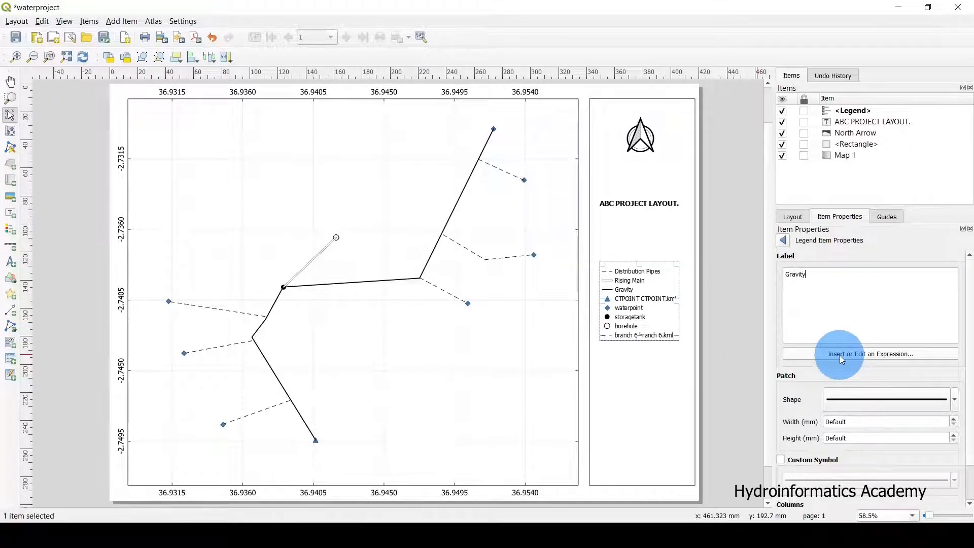
text( Main)
click(785, 241)
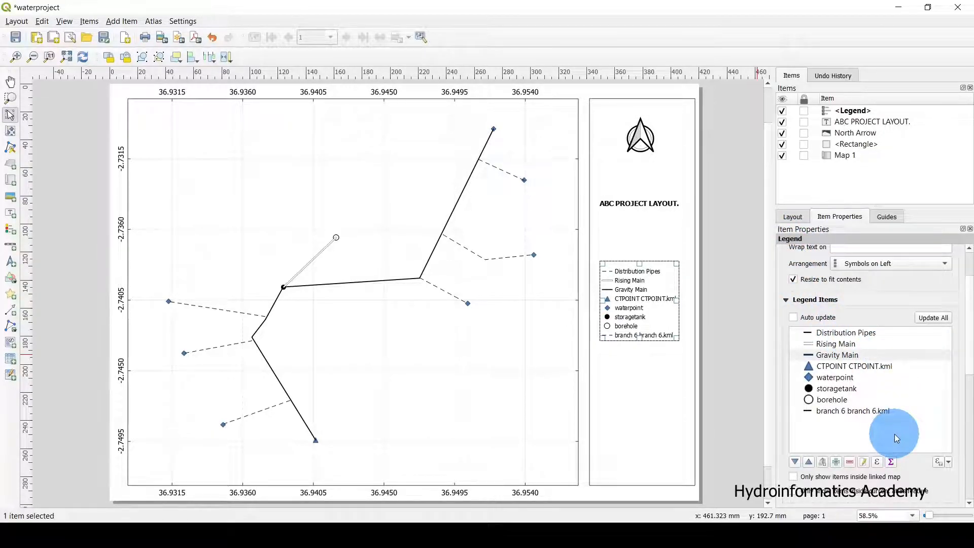
Step: Remove the redundant branch 6 entry from the legend, then deselect the legend
click(686, 394)
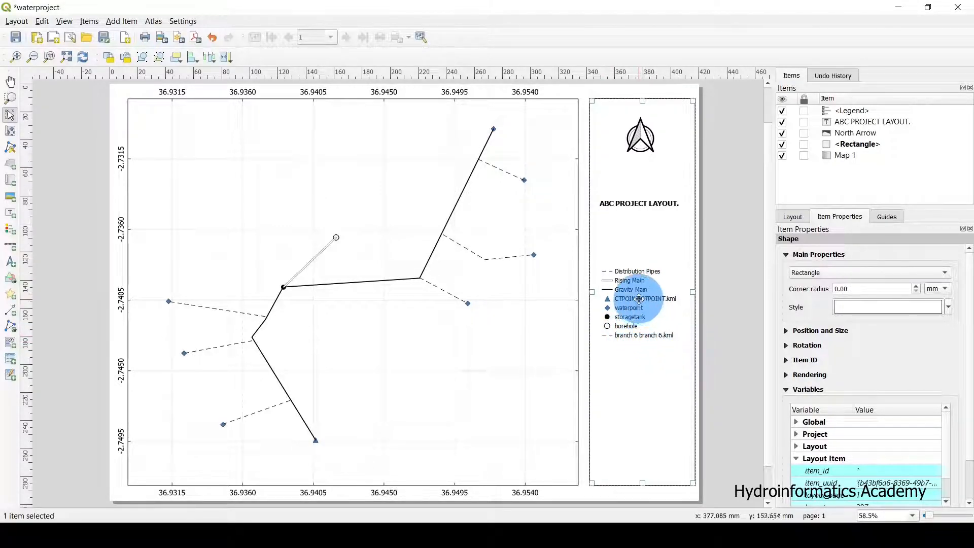
click(652, 331)
scroll(902, 449, down, 6)
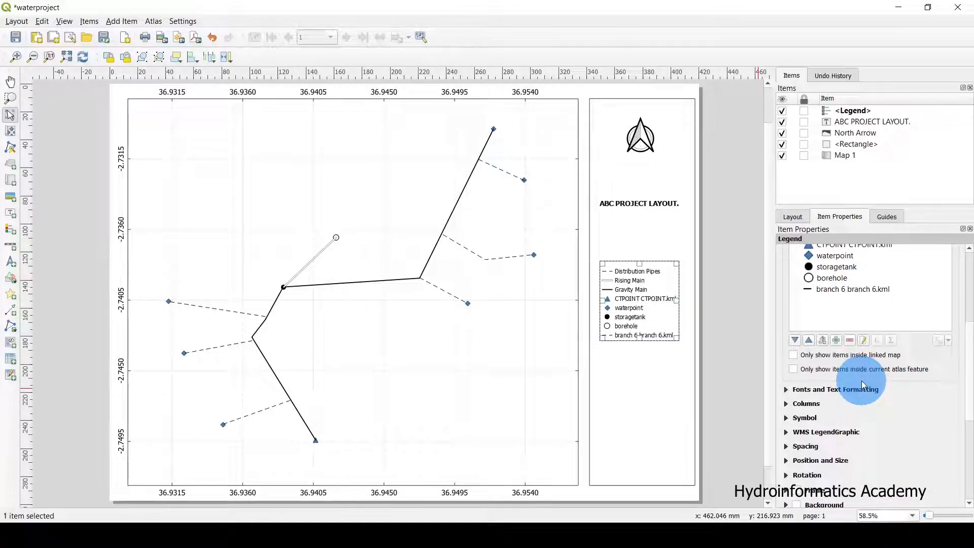
click(868, 289)
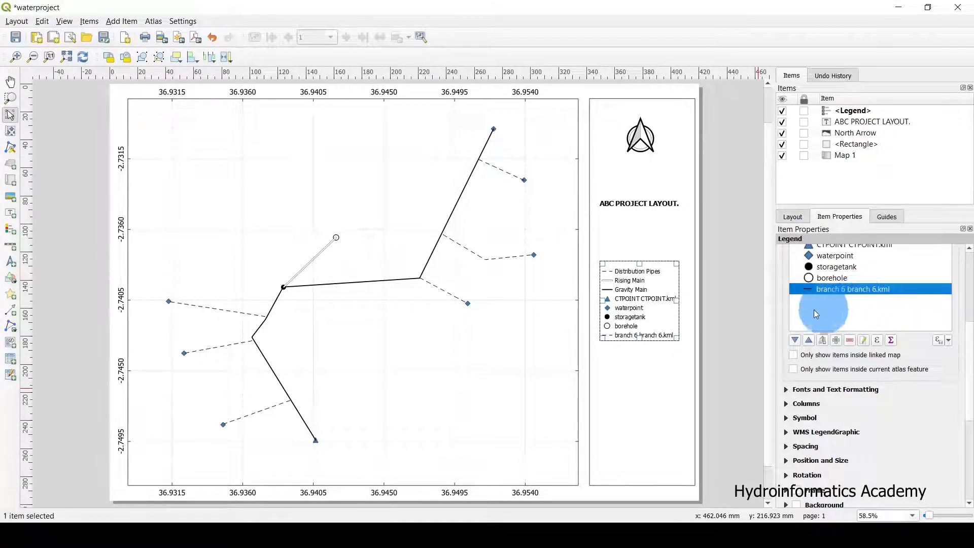
click(852, 341)
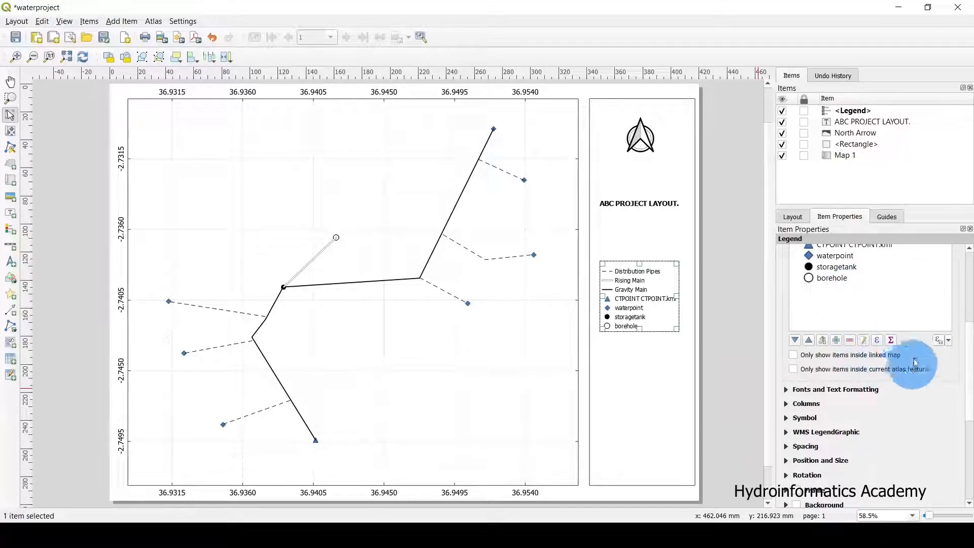
click(664, 379)
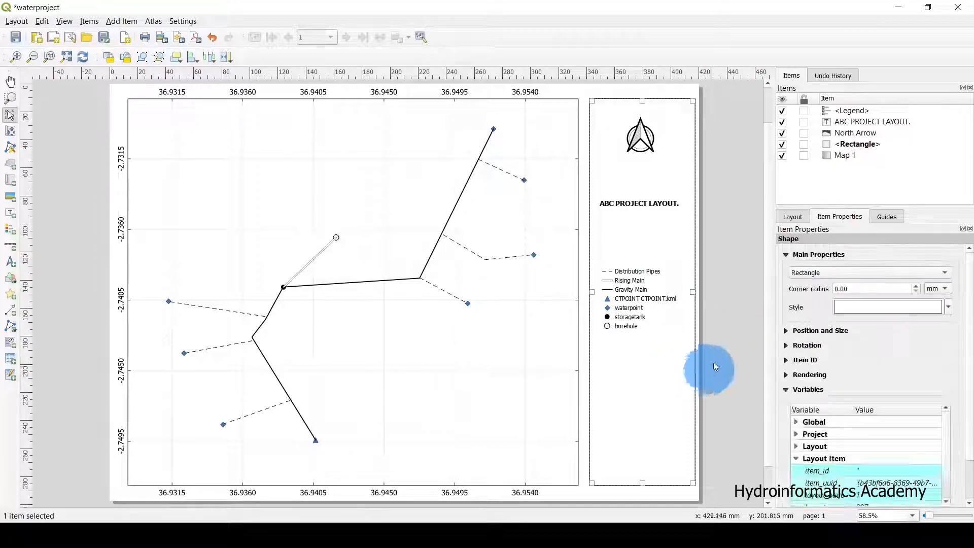
Step: Rename the storagetank legend entry to "Proposed Storage Tank (90cu.m)" and return to the legend's properties
click(640, 293)
scroll(819, 349, down, 3)
scroll(819, 349, down, 1)
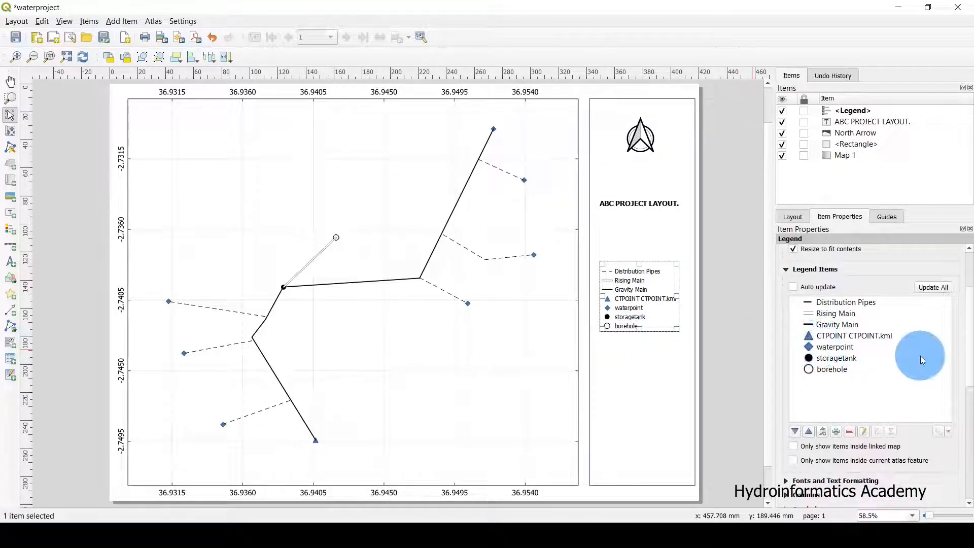
click(832, 358)
scroll(853, 390, down, 1)
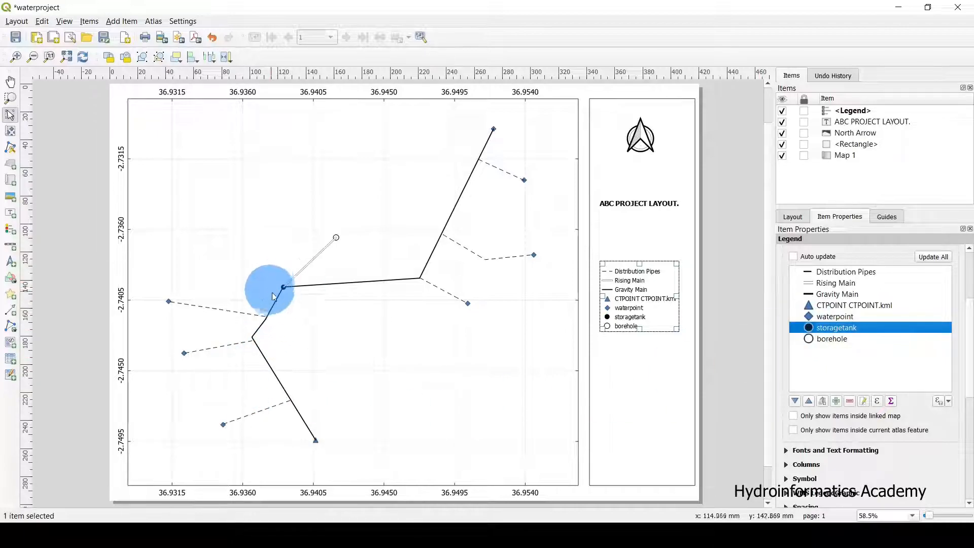
click(863, 400)
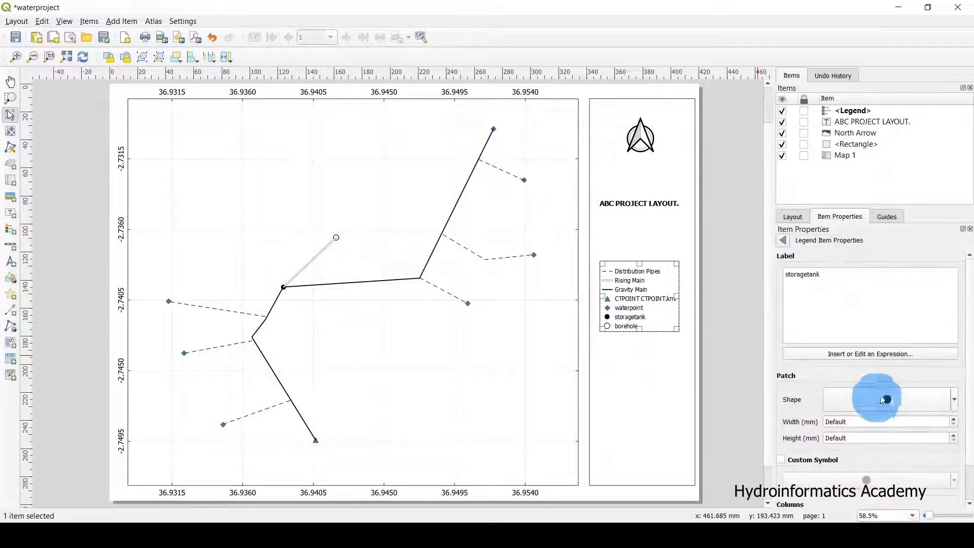
drag(765, 276, 824, 280)
double_click(804, 275)
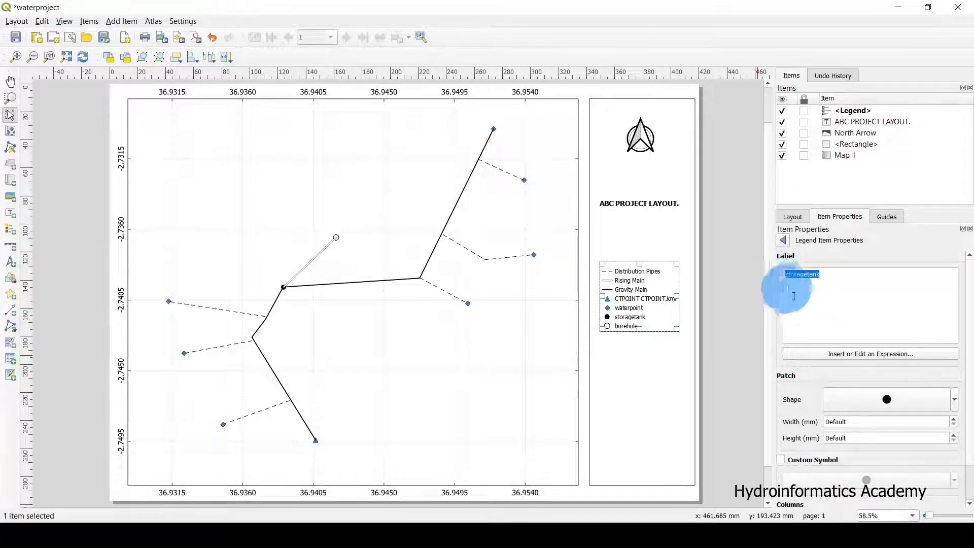
text(Proposed S)
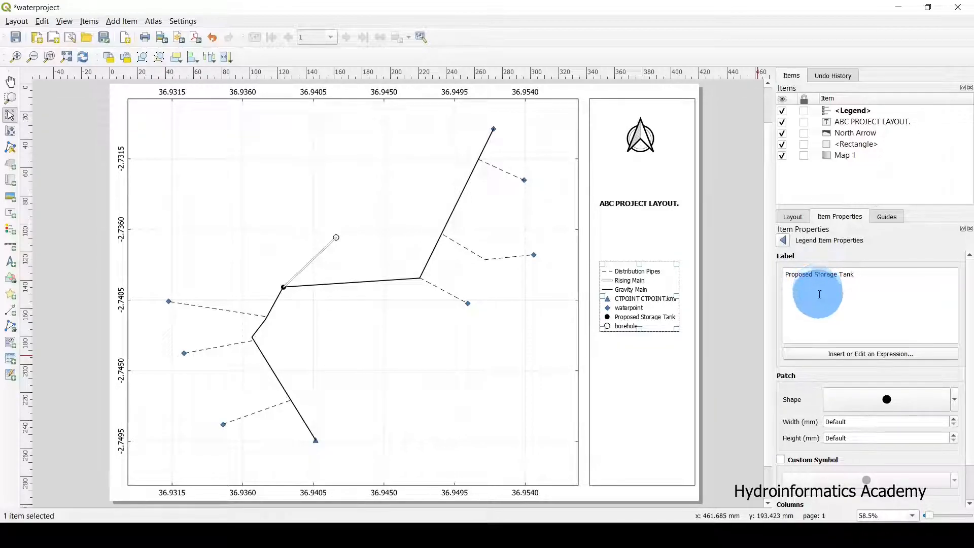
text(()
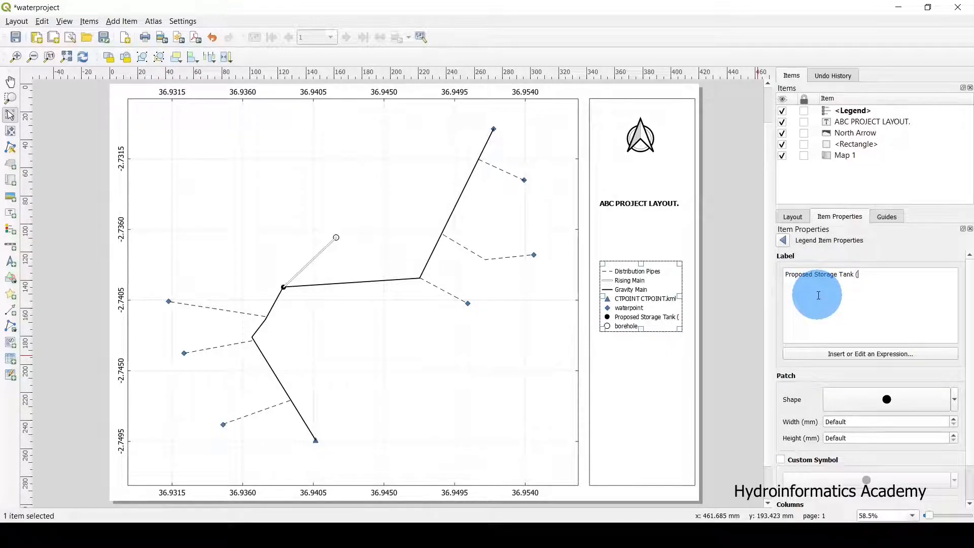
text(90)
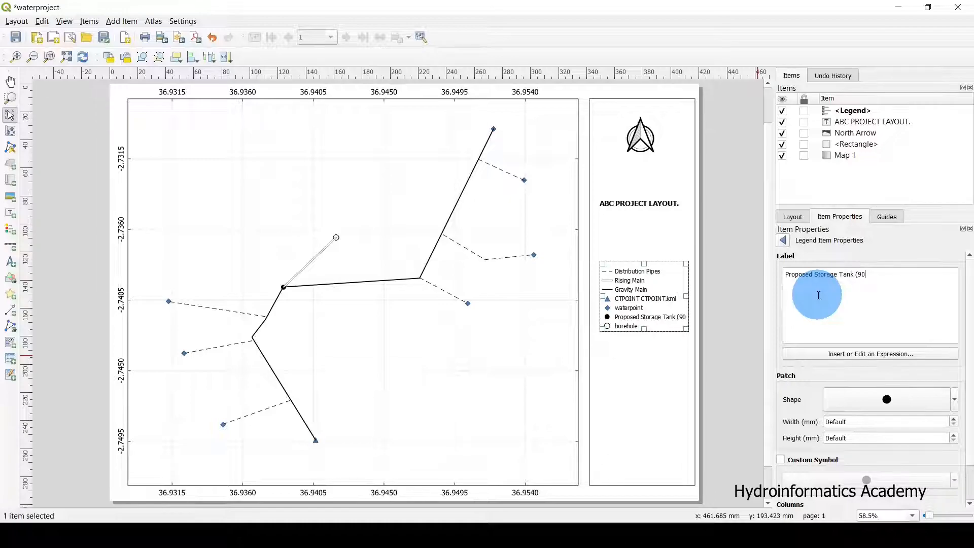
text(cu.m))
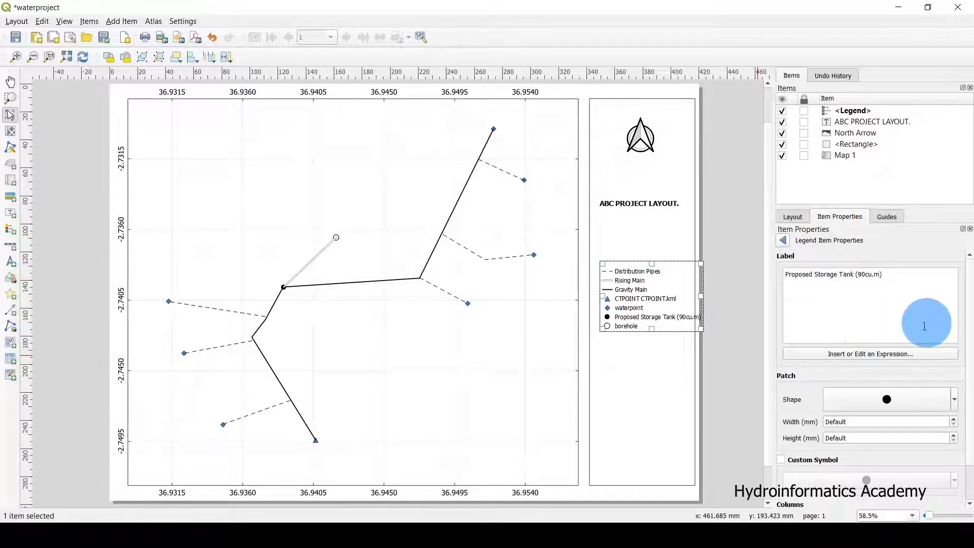
click(783, 240)
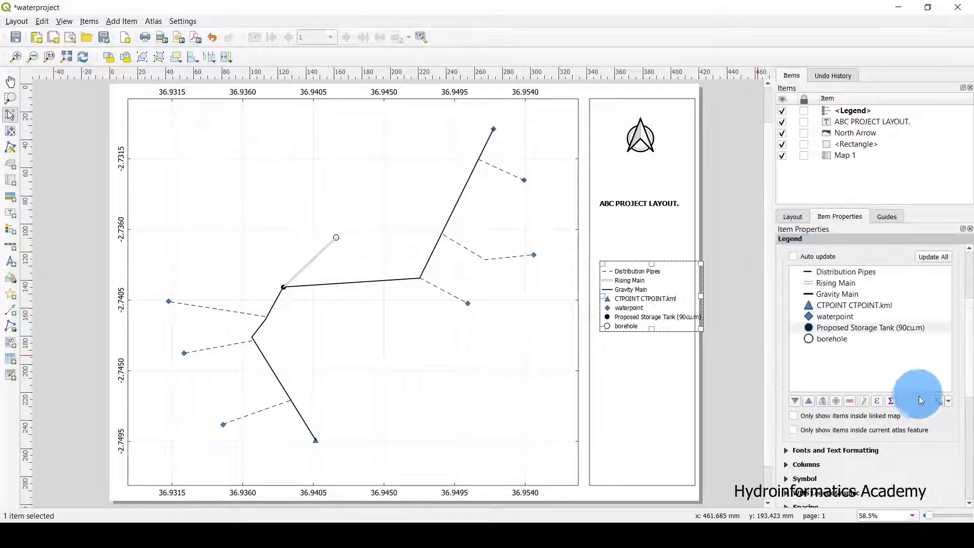
Step: Rename the borehole legend entry to "Borehole" with a capital initial
click(833, 339)
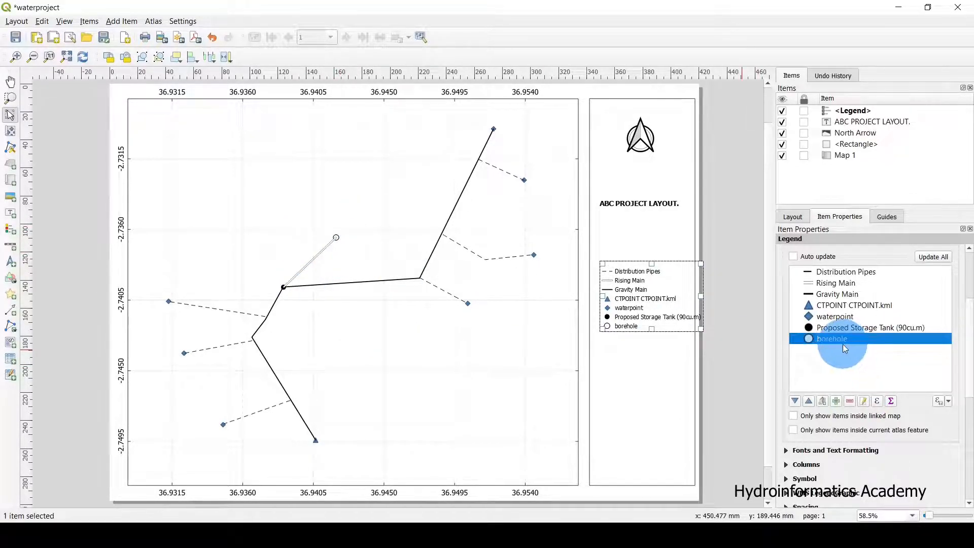
click(864, 401)
double_click(792, 276)
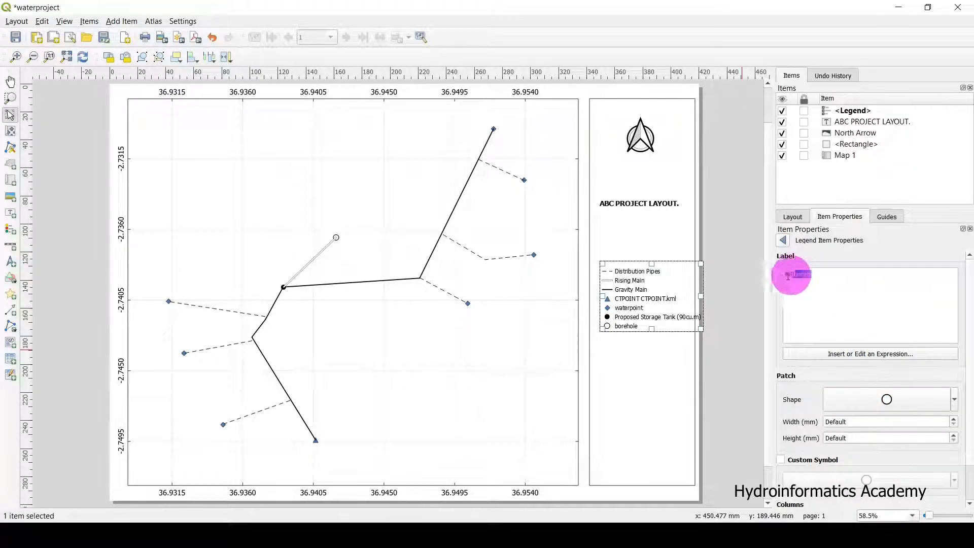
text(Borehole)
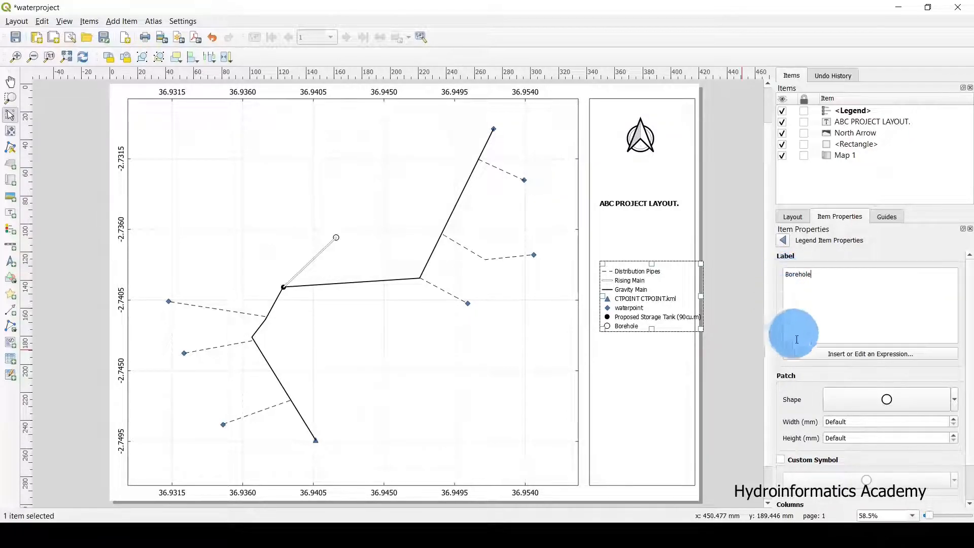
Step: Rename the waterpoint legend entry to "Distribution Point (DP's)" and return to the legend's properties
click(784, 242)
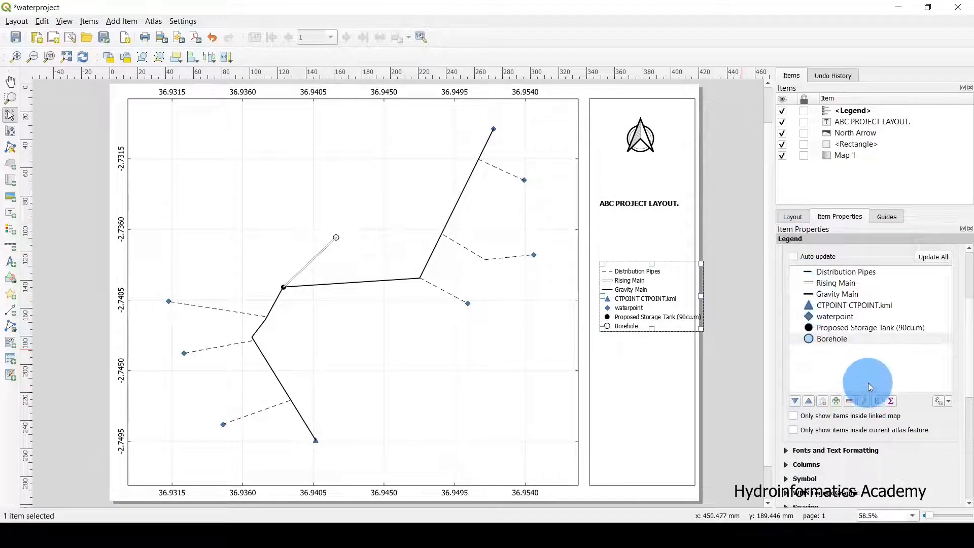
click(845, 319)
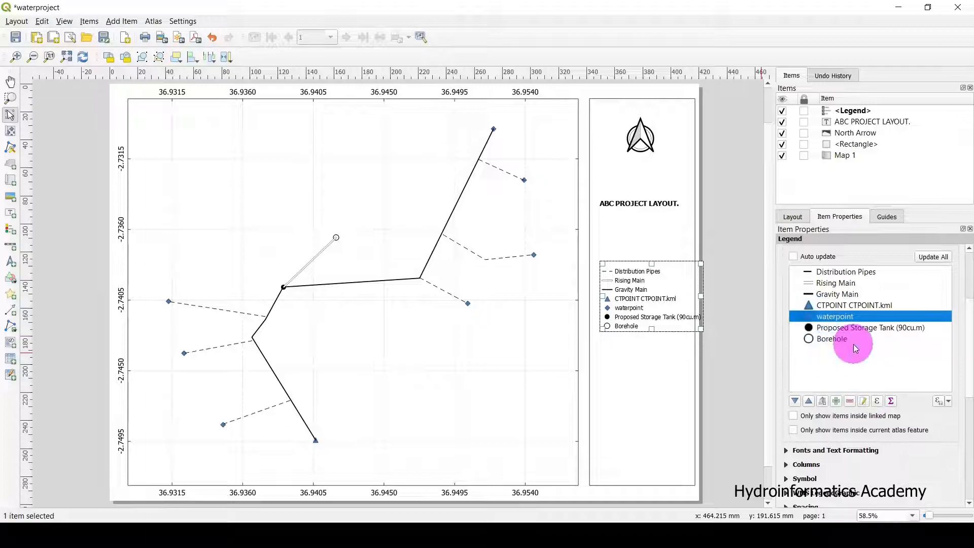
click(854, 345)
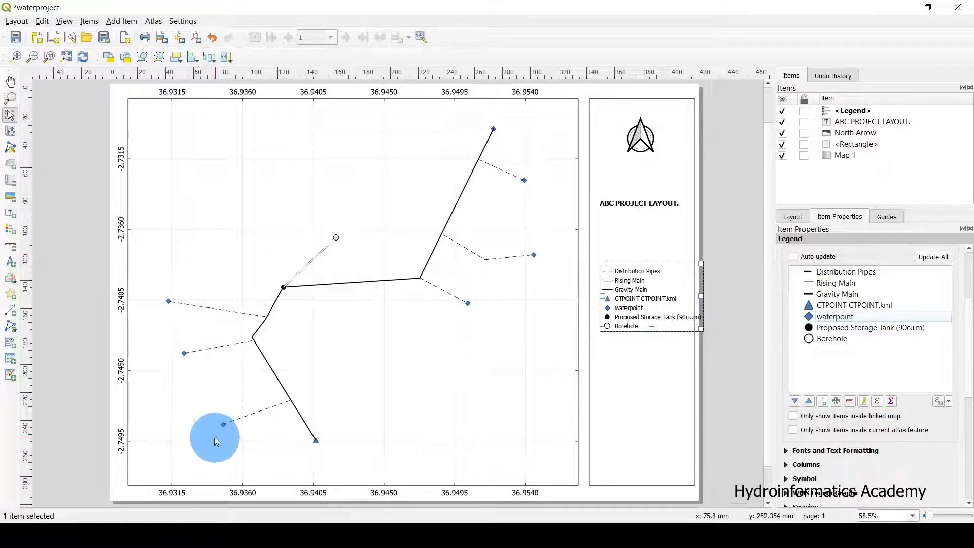
click(851, 319)
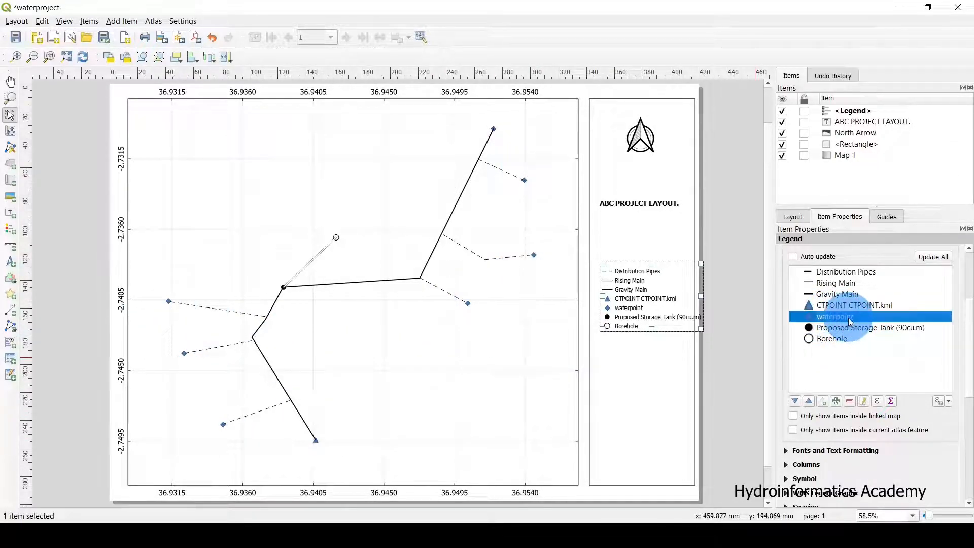
click(865, 403)
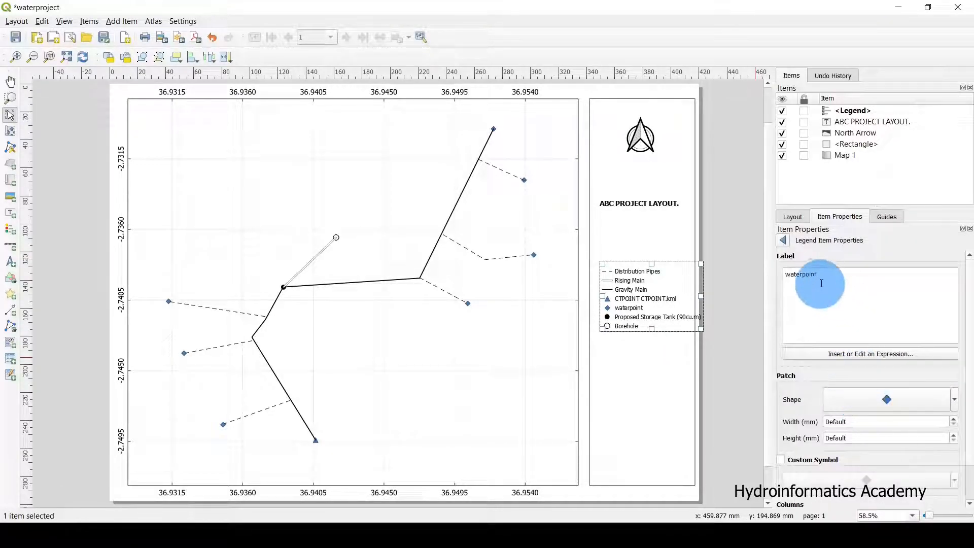
drag(812, 274, 783, 274)
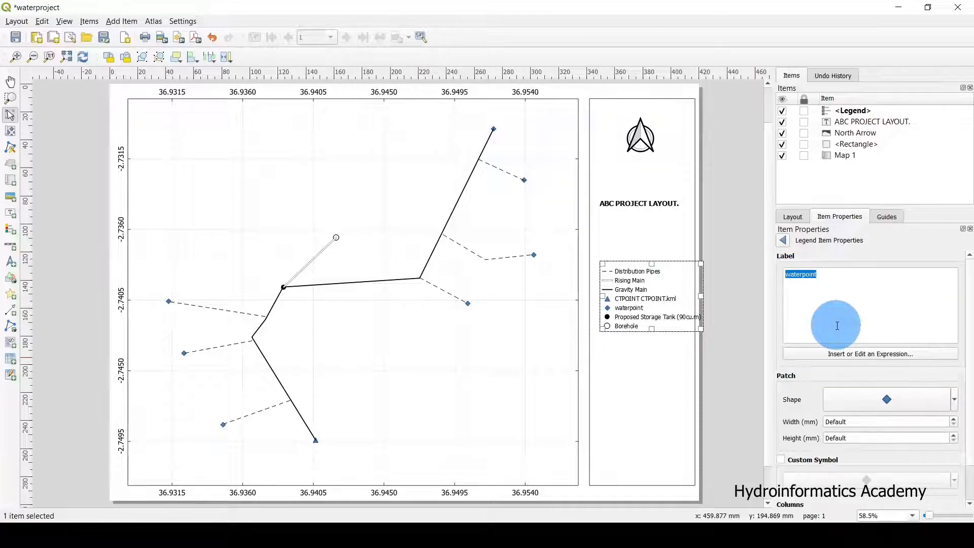
text(Distribution Point)
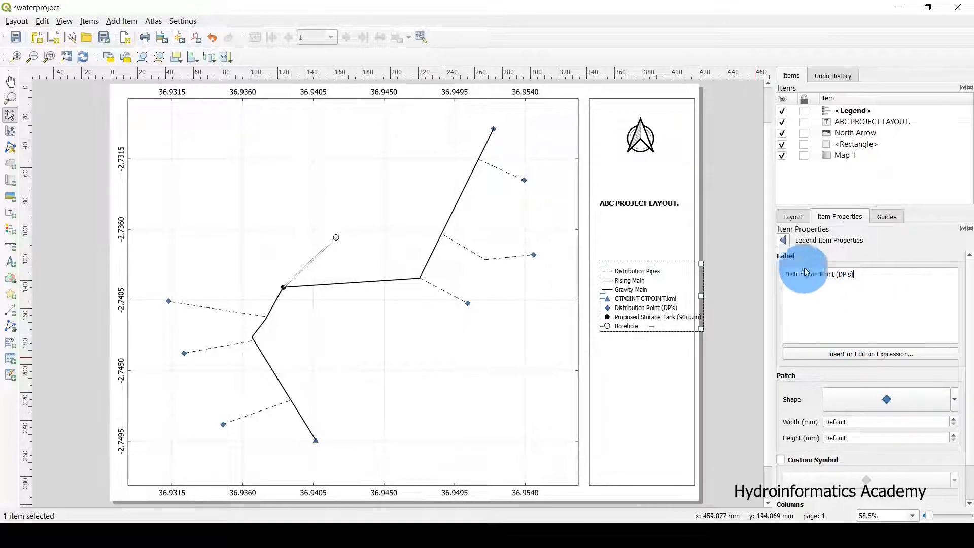
click(782, 239)
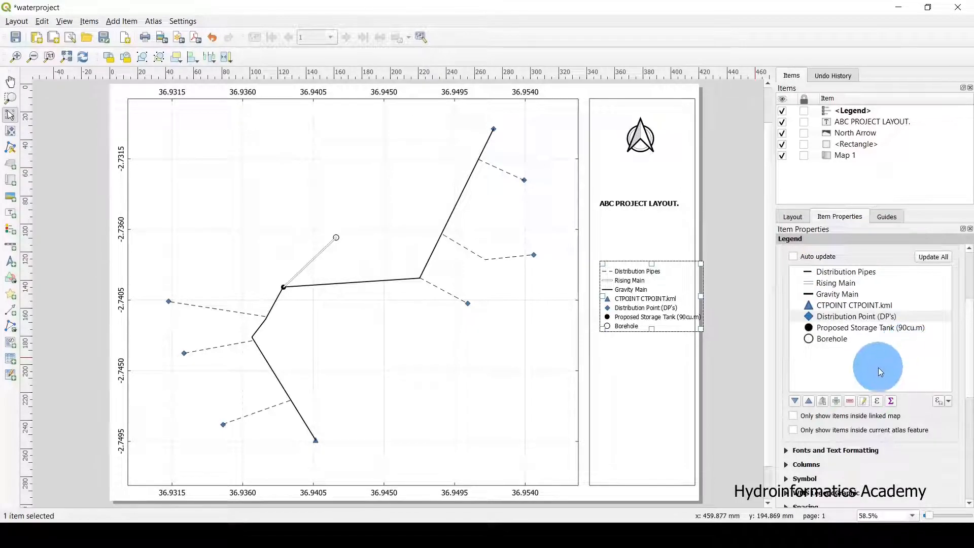
Step: Rename the CTPOINT CTPOINT.kml legend entry to "Cattle Trough" and return to the legend's properties
click(873, 329)
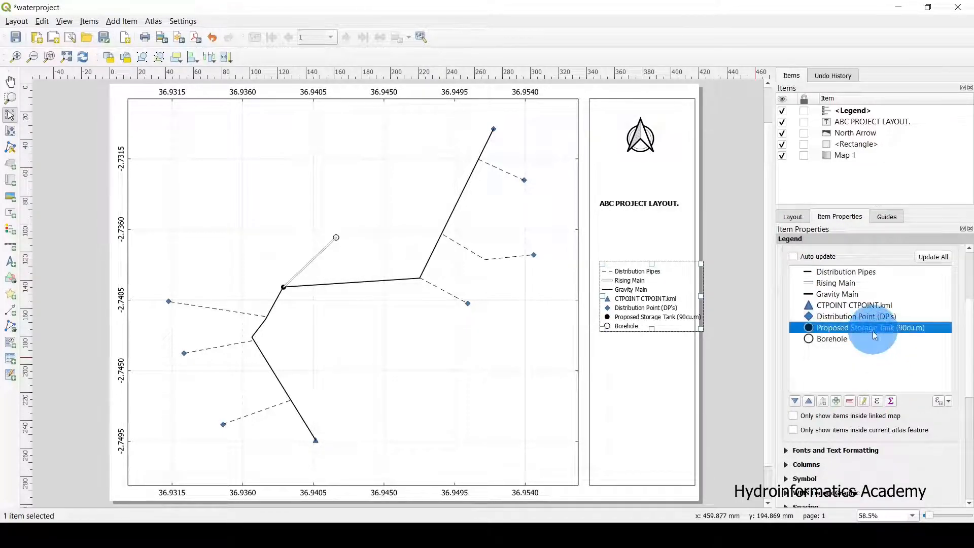
click(849, 304)
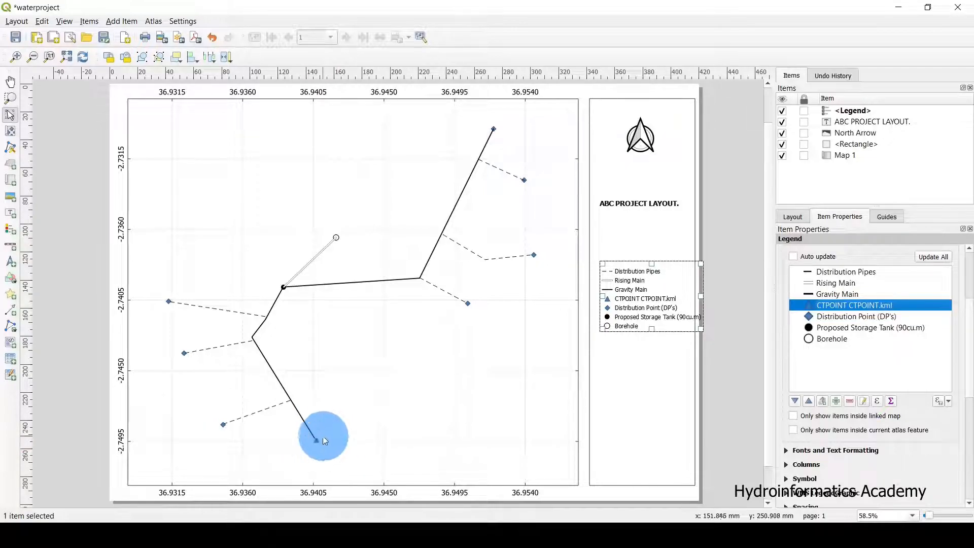
click(865, 401)
drag(860, 274, 777, 274)
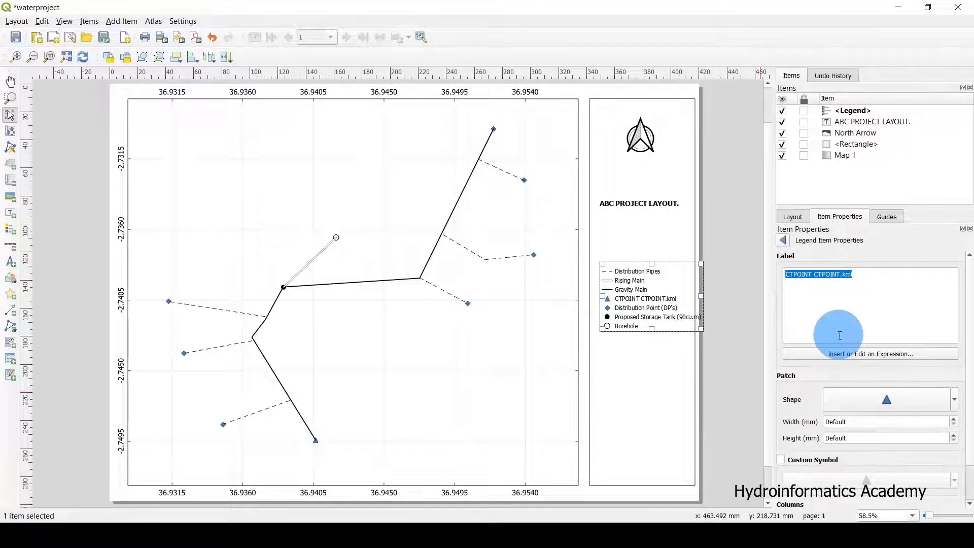
text(Cattle Trough)
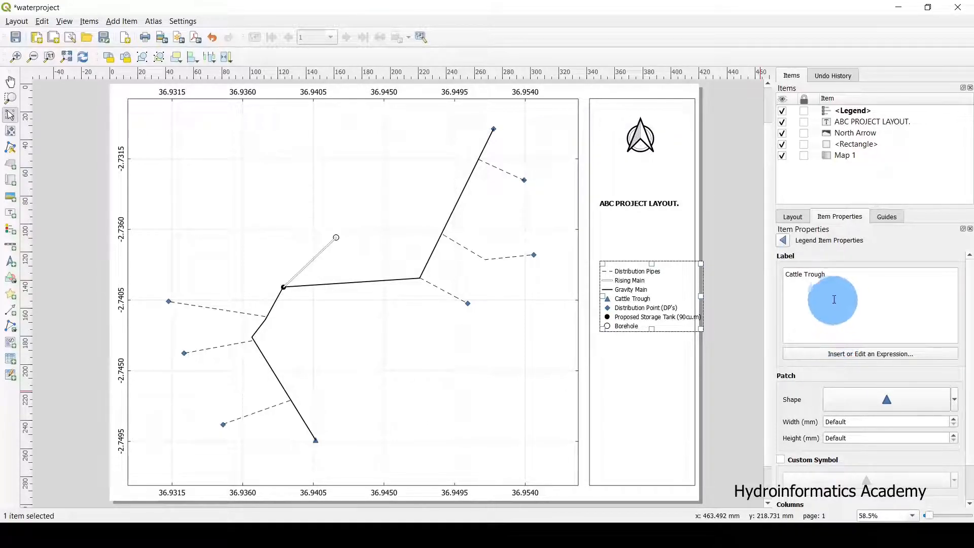
drag(832, 275, 781, 271)
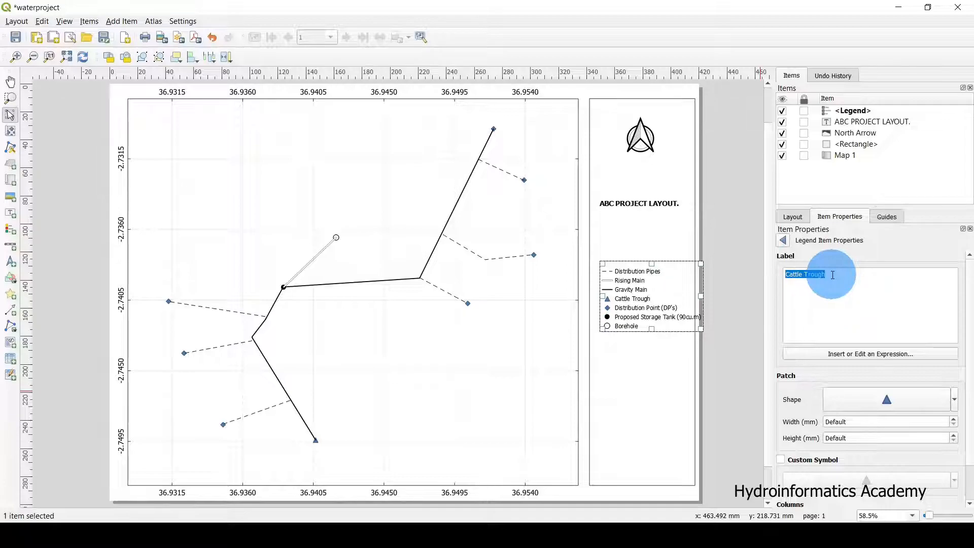
click(784, 239)
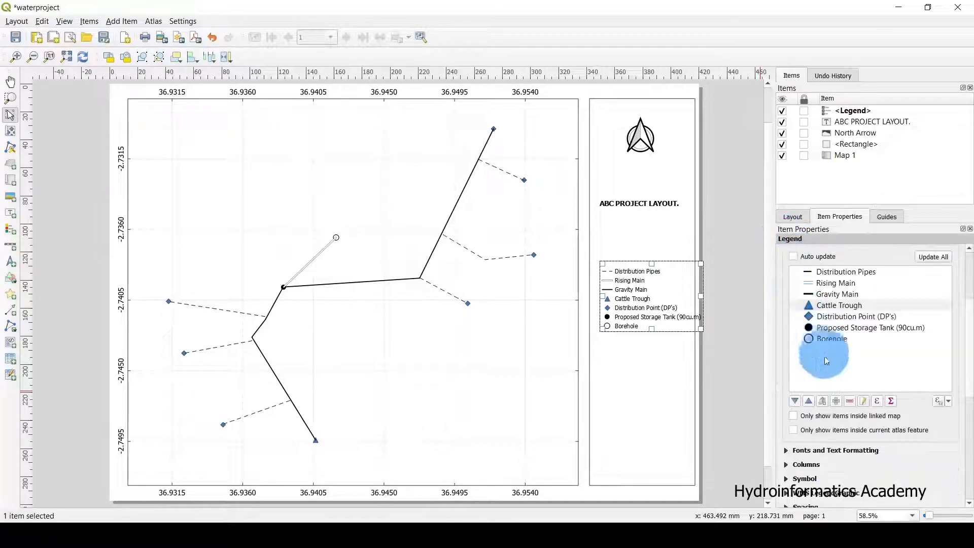
Step: Move the legend slightly left so that it fits inside the side panel's rectangle
click(651, 388)
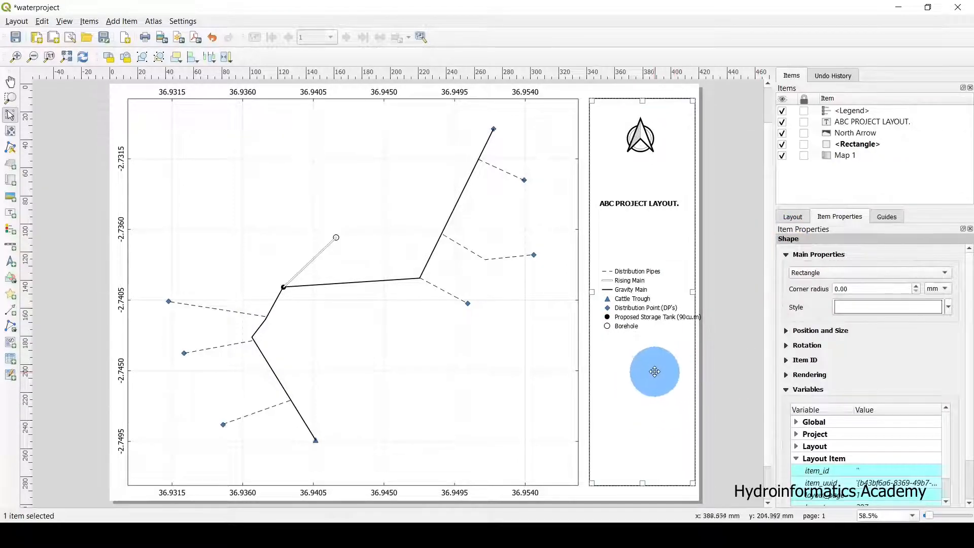
mouse_move(645, 298)
mouse_down()
mouse_move(615, 298)
mouse_move(637, 299)
mouse_up()
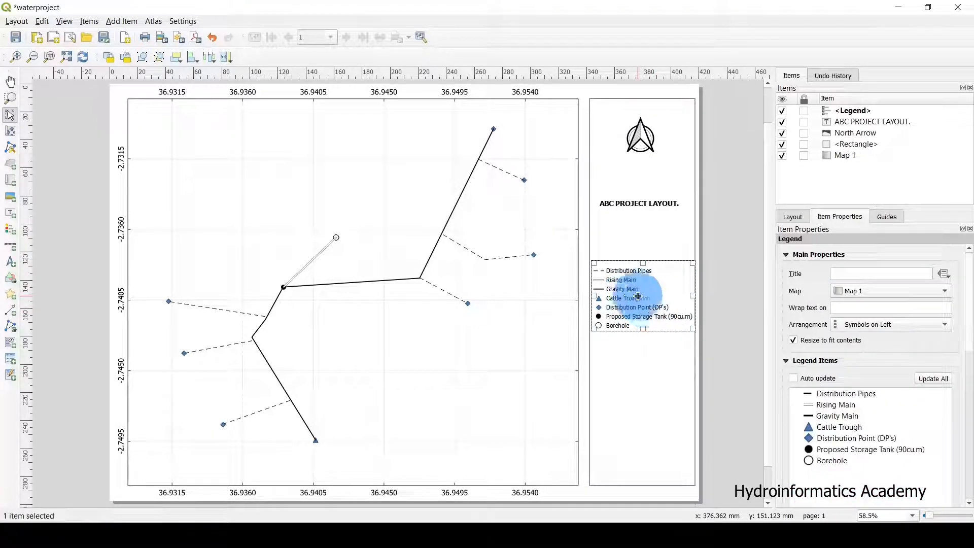
click(675, 393)
Step: Break the storage tank legend label before "(90cu.m)" onto a second line and recentre the legend within the side panel
click(644, 299)
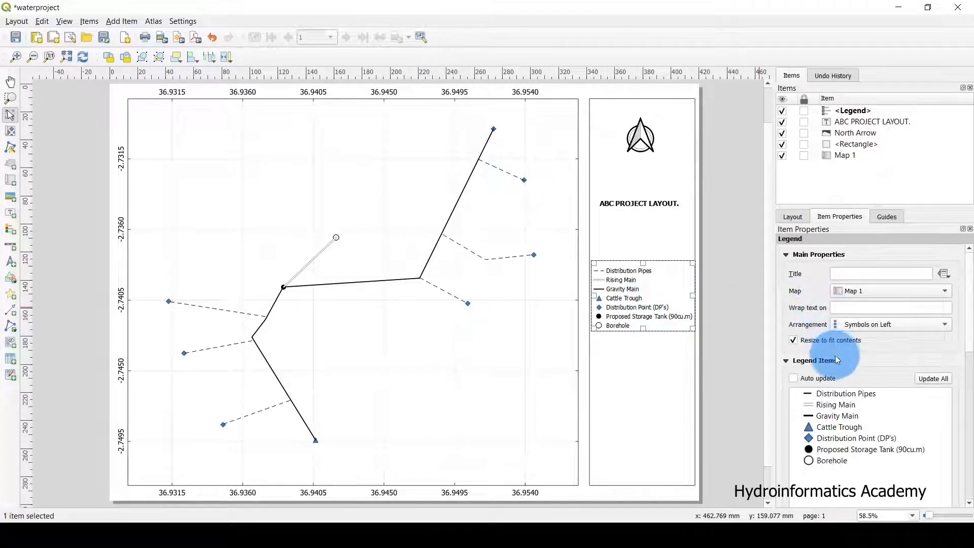
scroll(837, 360, down, 3)
click(876, 348)
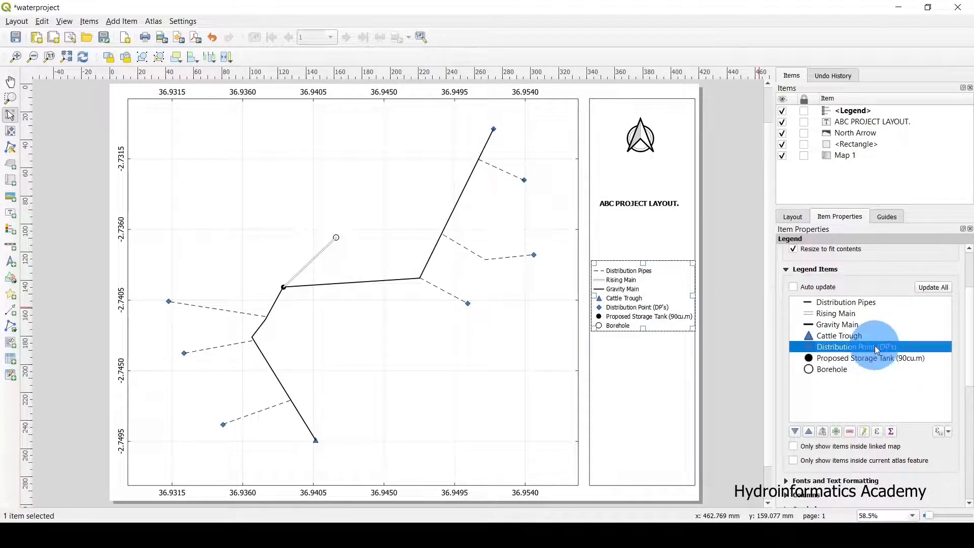
double_click(896, 364)
click(855, 274)
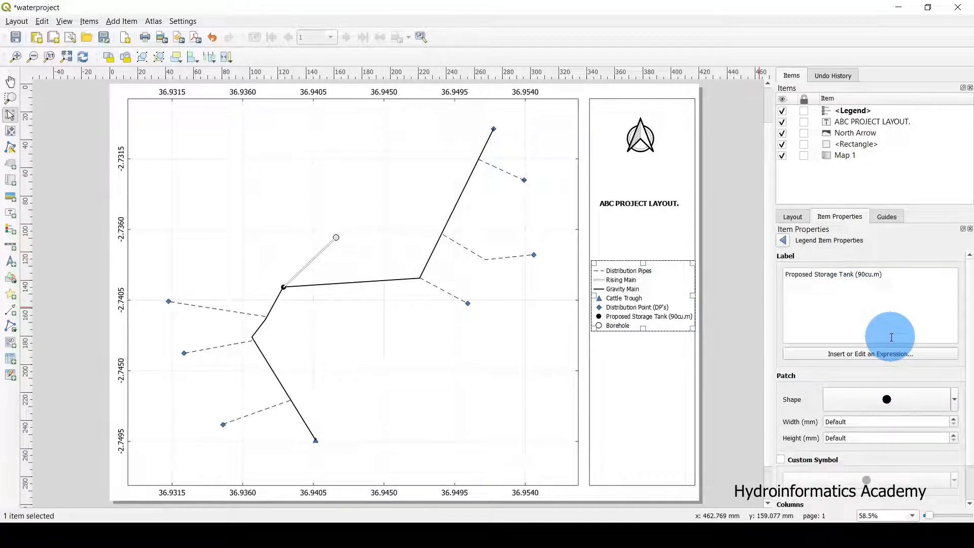
key(Return)
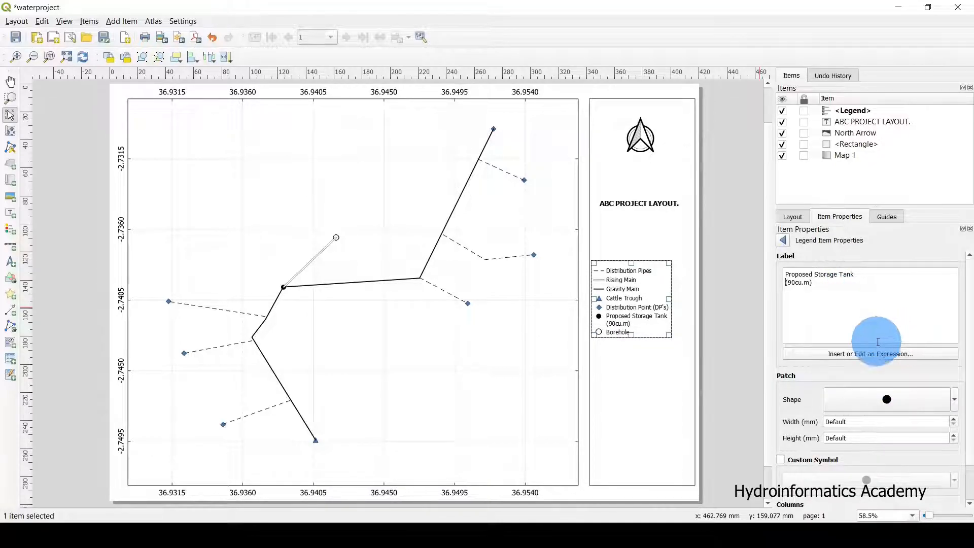
click(783, 240)
drag(621, 299, 631, 298)
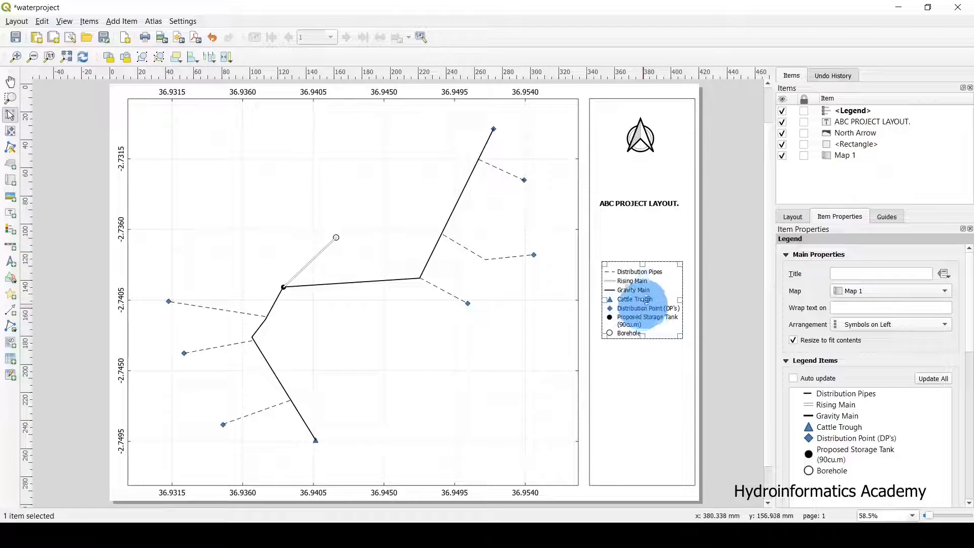
click(736, 265)
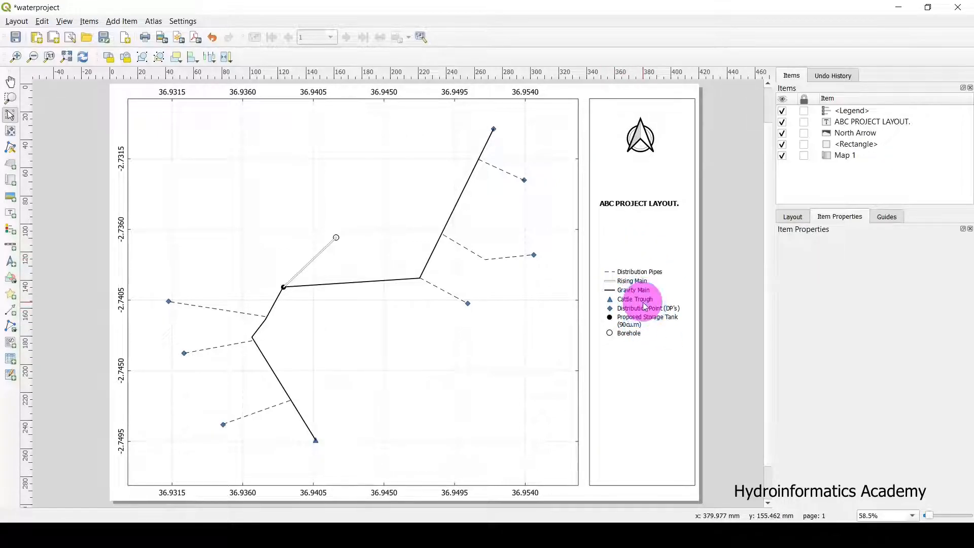
Step: Give the legend the title "LEGEND"
click(654, 320)
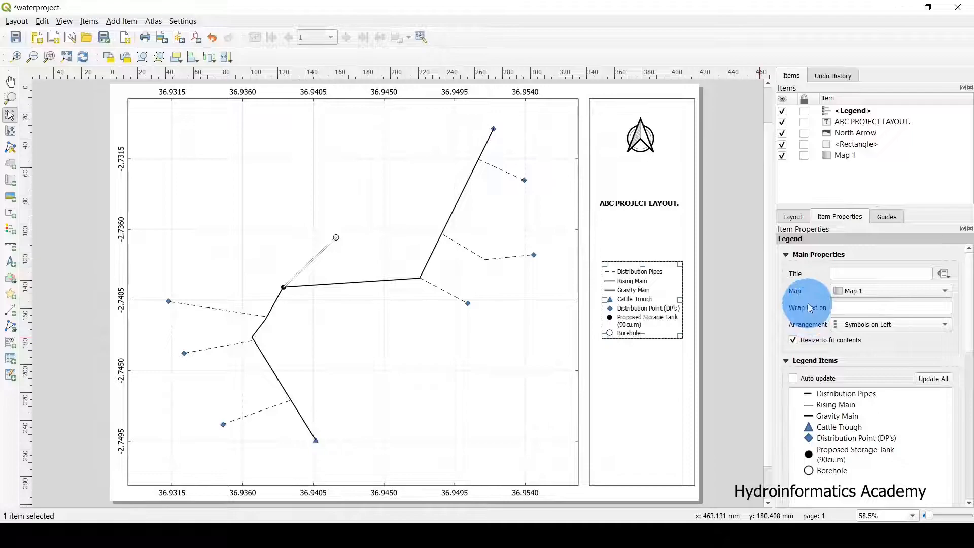
scroll(807, 304, down, 1)
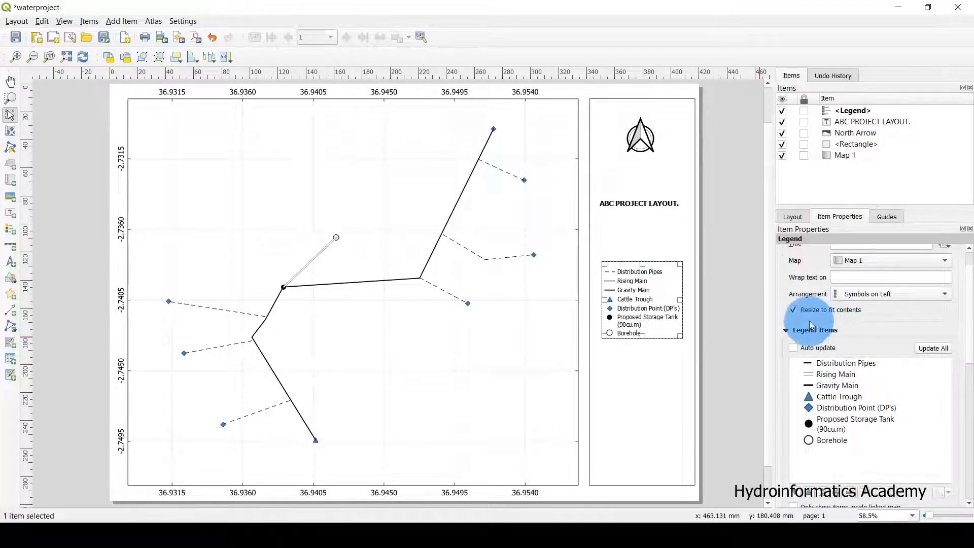
scroll(808, 321, down, 4)
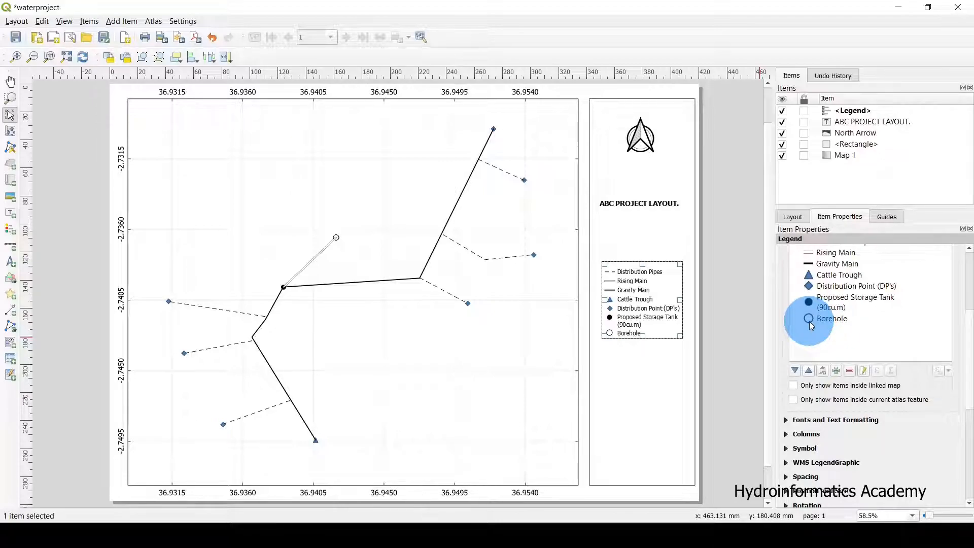
scroll(808, 321, down, 3)
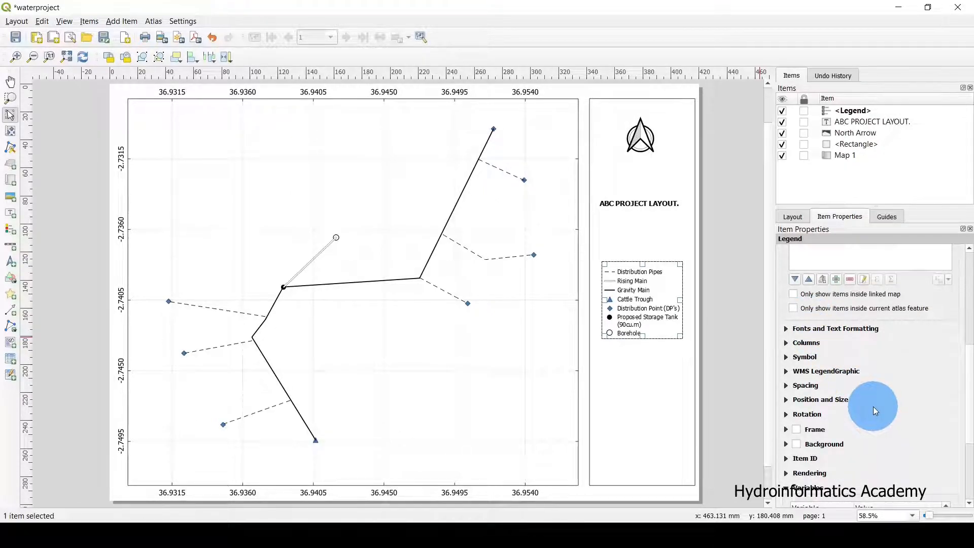
scroll(872, 406, up, 7)
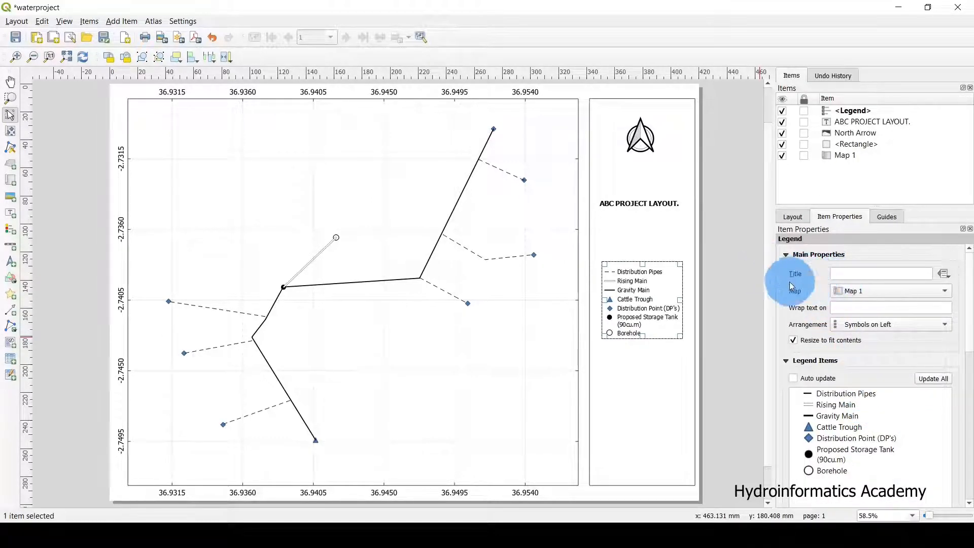
click(854, 274)
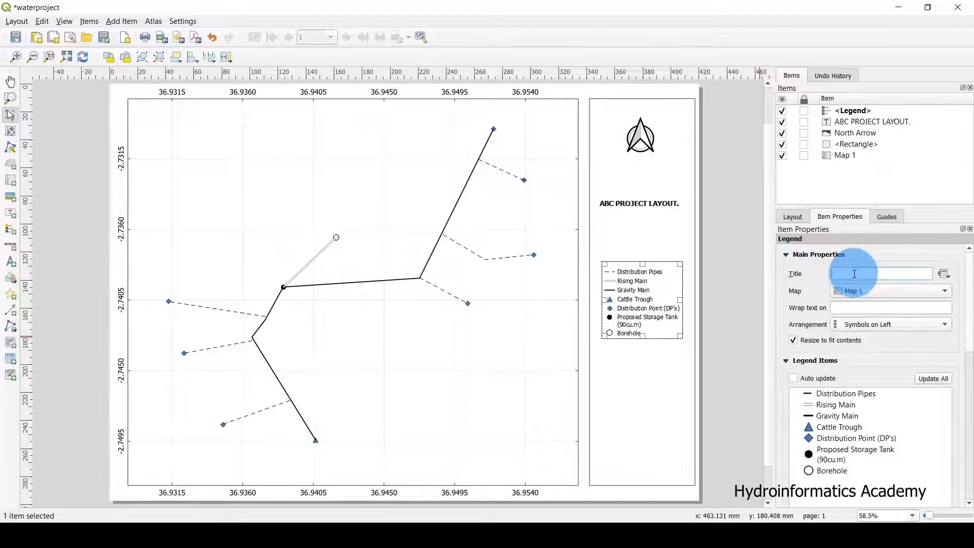
text(LEGEND)
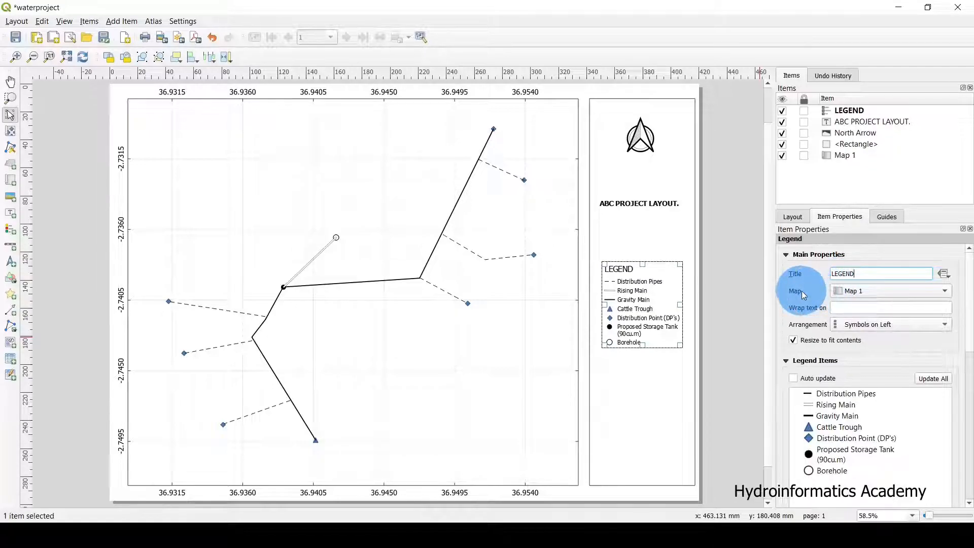
Step: Set the legend title's alignment to Center in the fonts and text formatting settings
scroll(801, 290, down, 4)
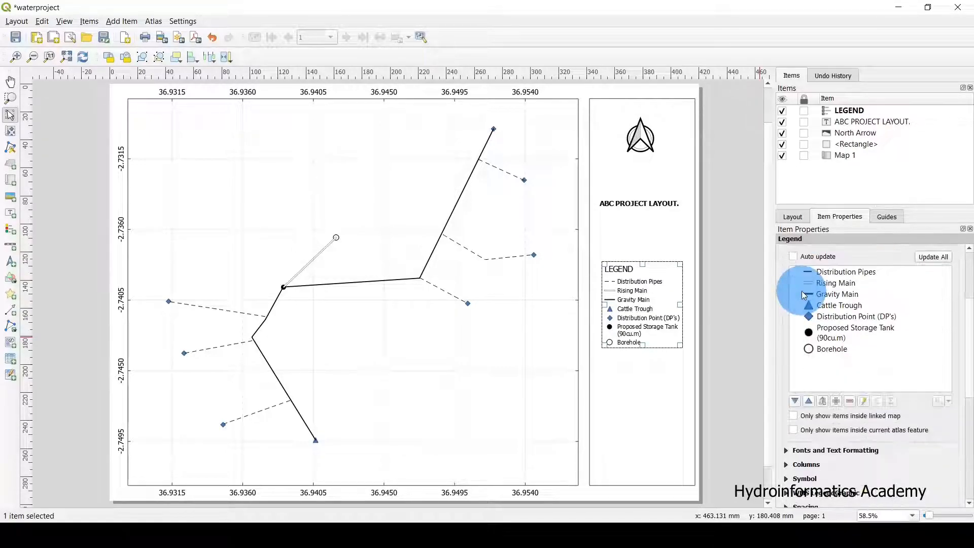
scroll(801, 291, down, 4)
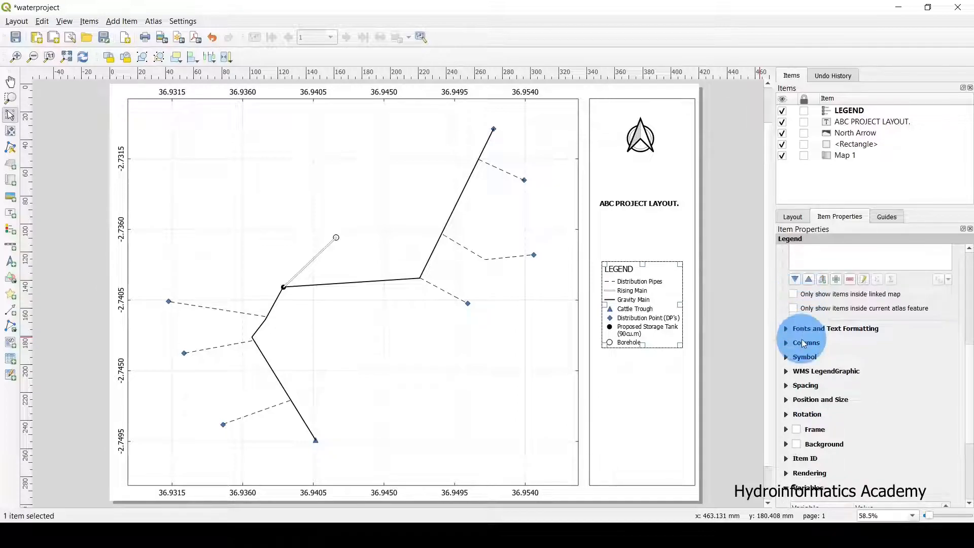
click(787, 329)
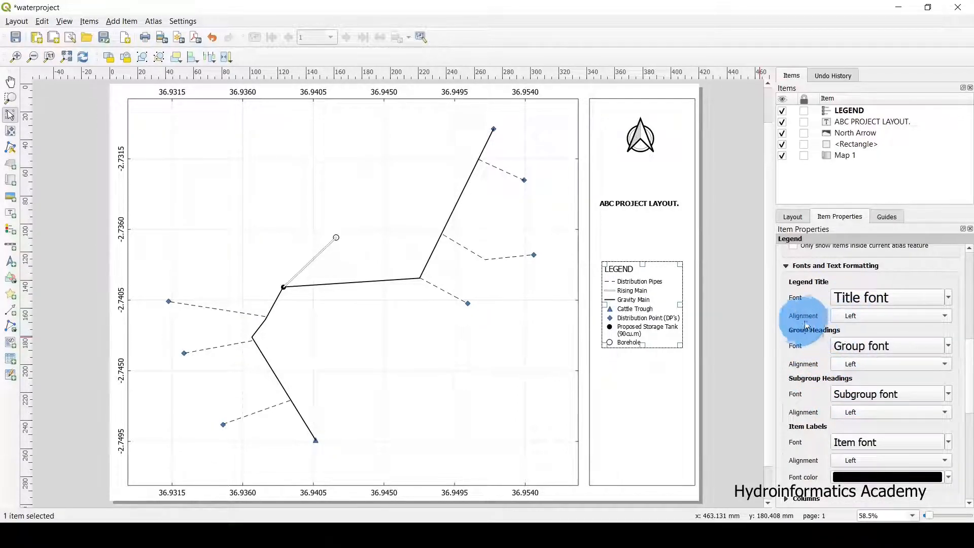
click(857, 320)
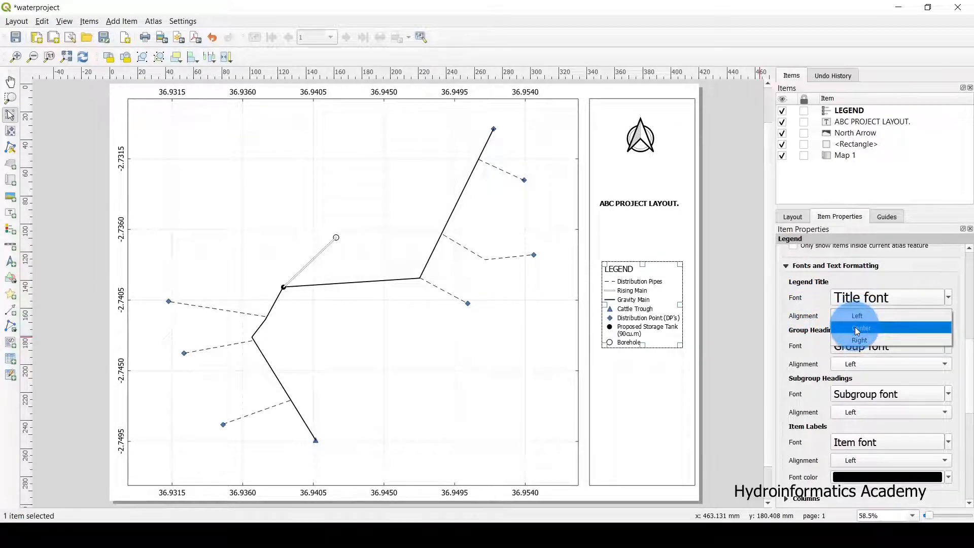
click(857, 330)
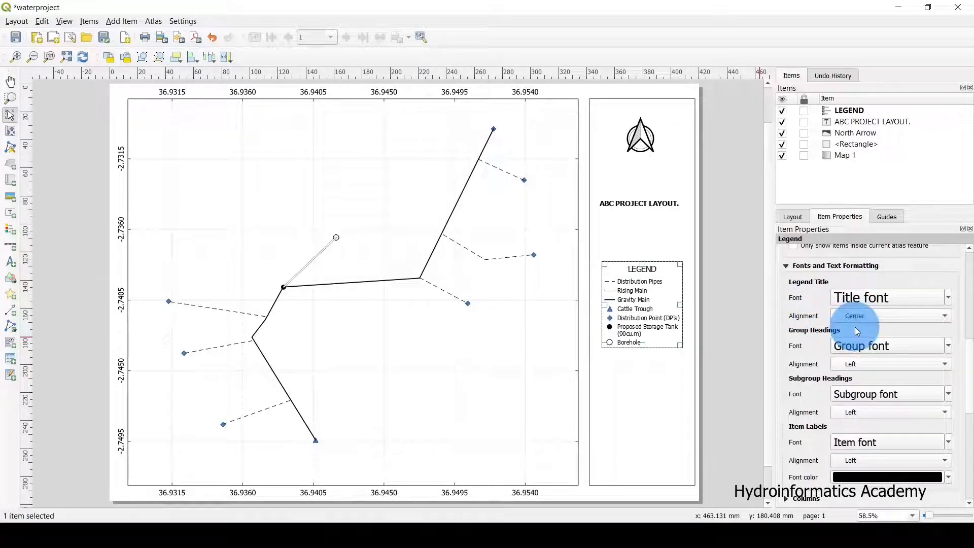
Step: Make the legend title font Bold at size 16 and nudge the legend slightly within the side panel
click(869, 296)
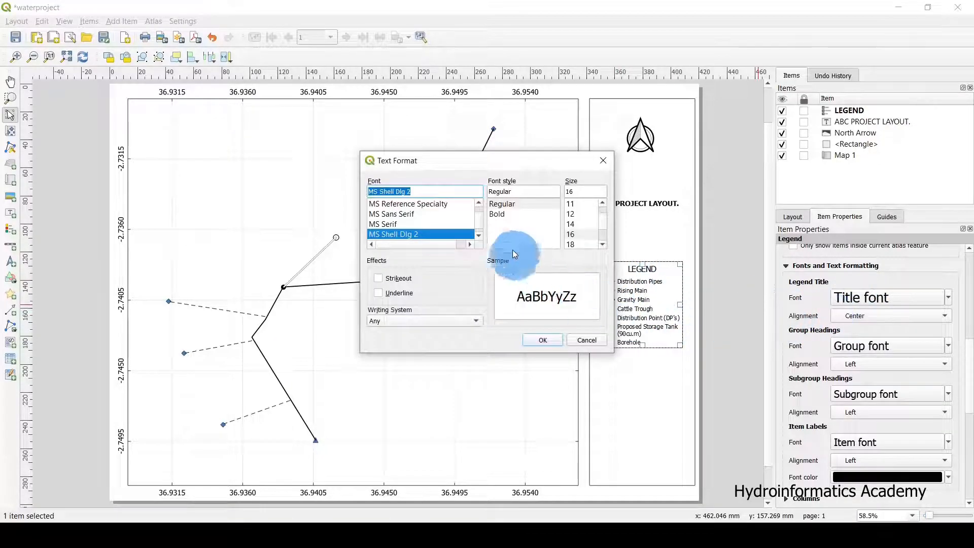
click(574, 234)
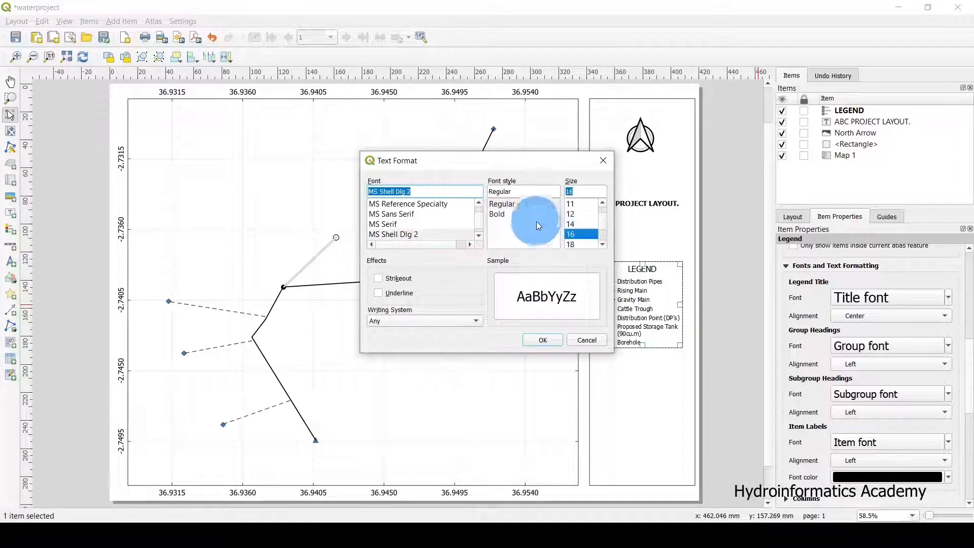
click(505, 214)
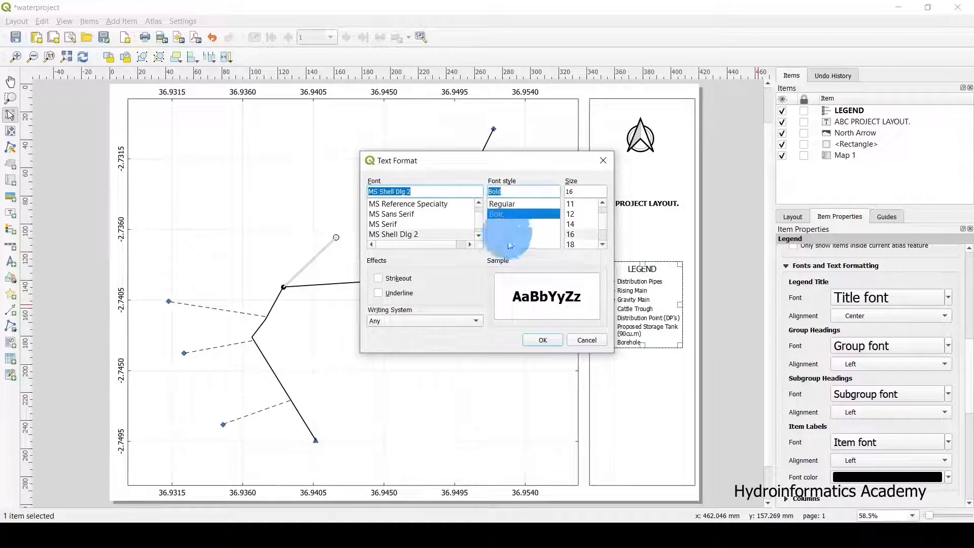
click(542, 338)
click(725, 282)
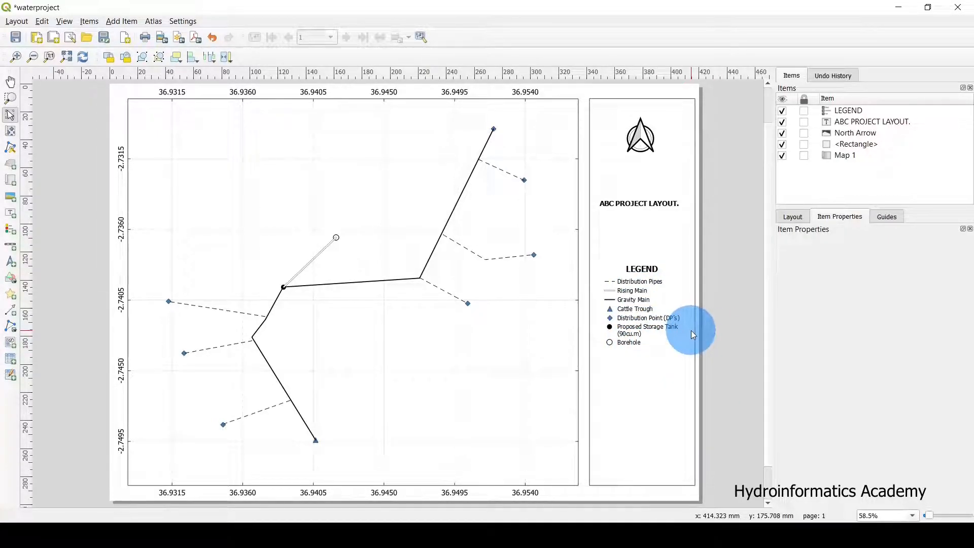
click(642, 306)
drag(642, 306, 641, 303)
click(749, 276)
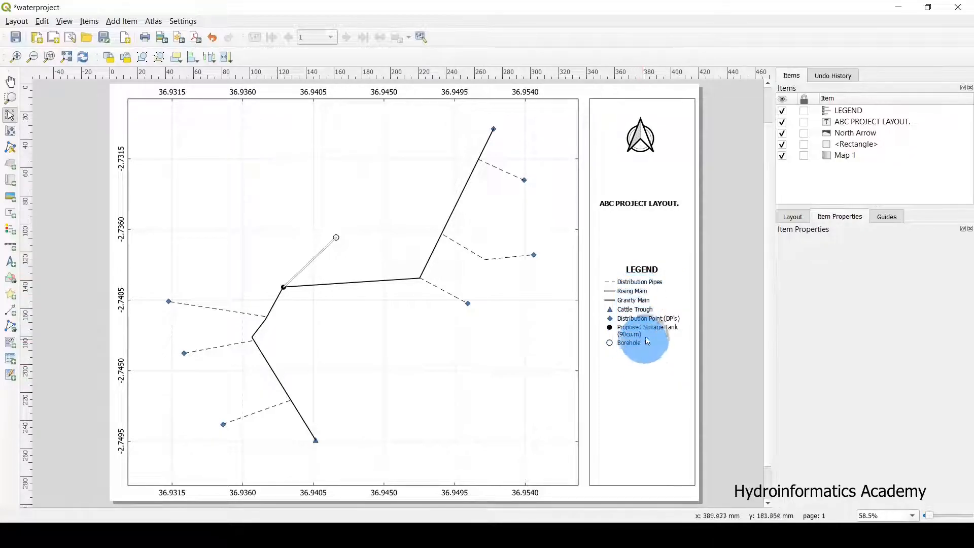
Step: Reorder the legend items to Proposed Storage Tank, Cattle Trough, Distribution Point (DP's), Distribution Pipes, Rising Main, Borehole, Gravity Main
click(646, 306)
scroll(867, 345, down, 4)
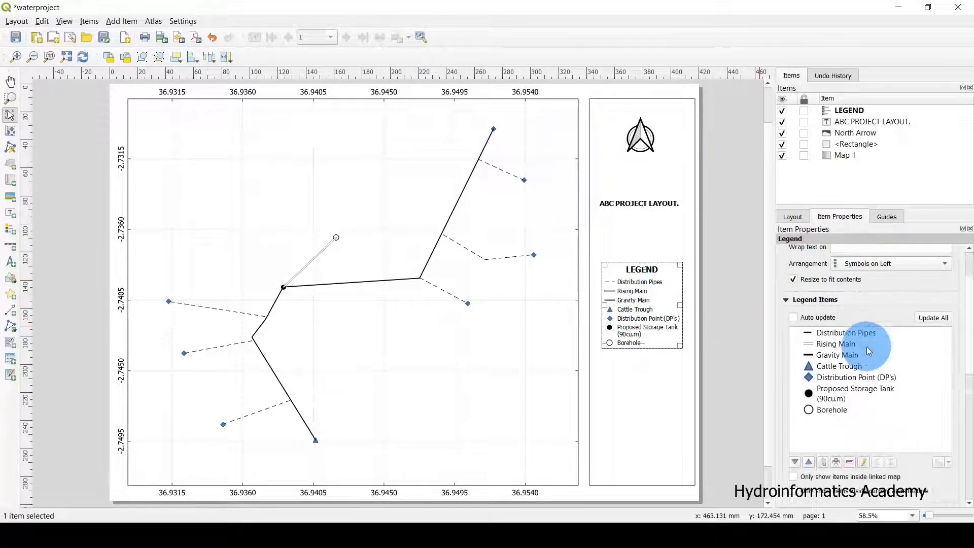
drag(829, 350, 811, 289)
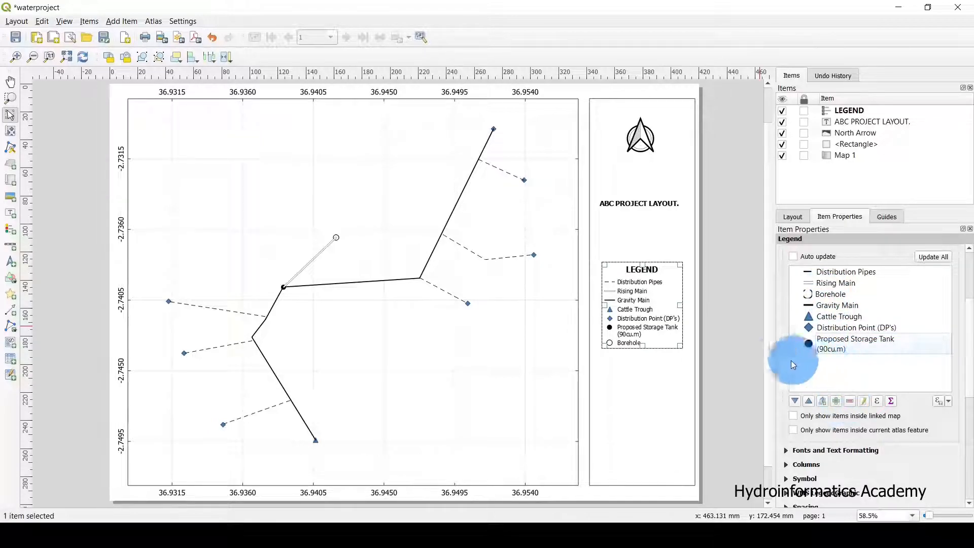
scroll(893, 327, up, 1)
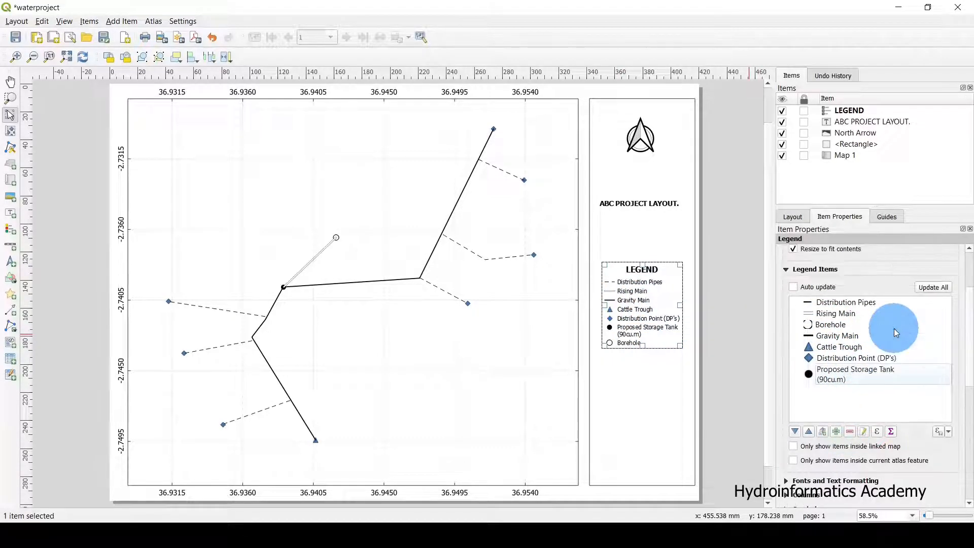
drag(859, 378, 845, 300)
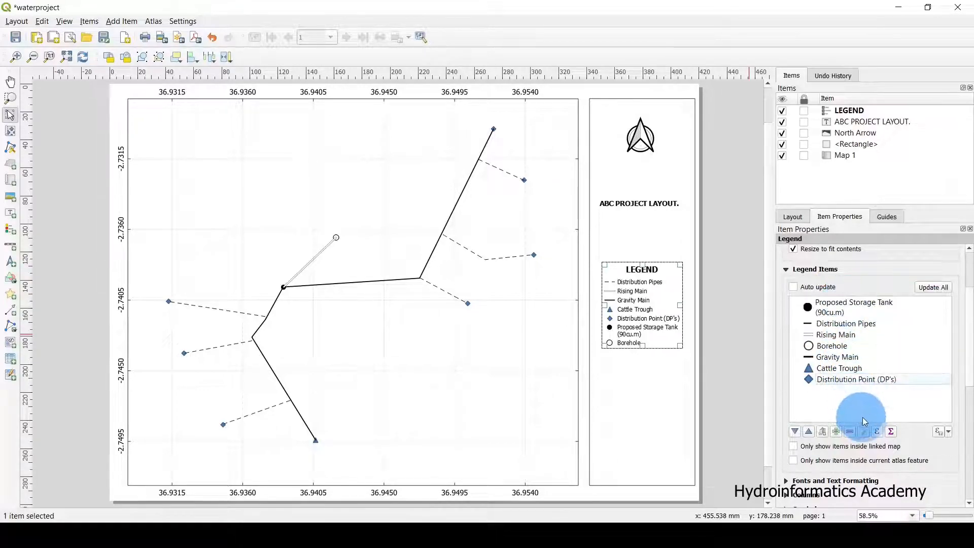
drag(838, 369, 834, 319)
drag(846, 384, 842, 330)
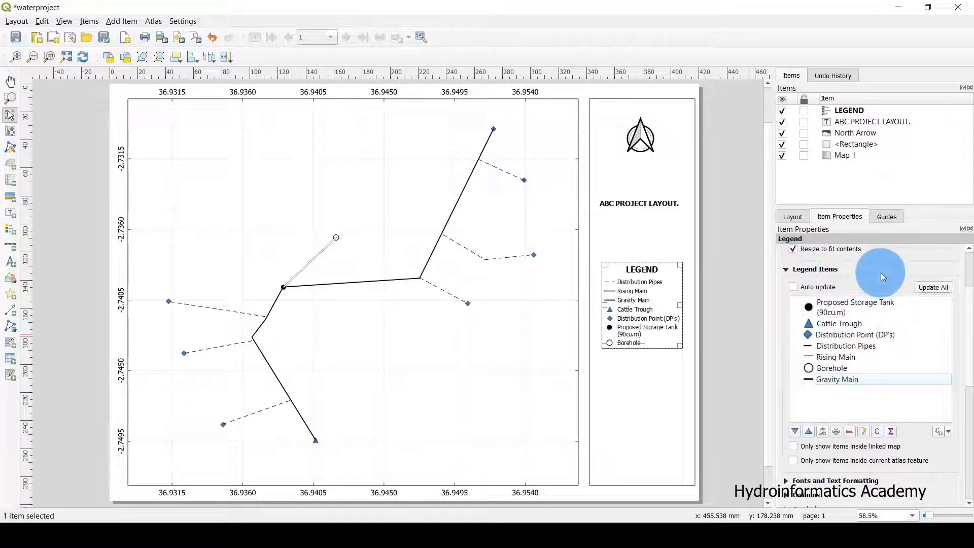
scroll(881, 273, up, 2)
scroll(868, 284, up, 1)
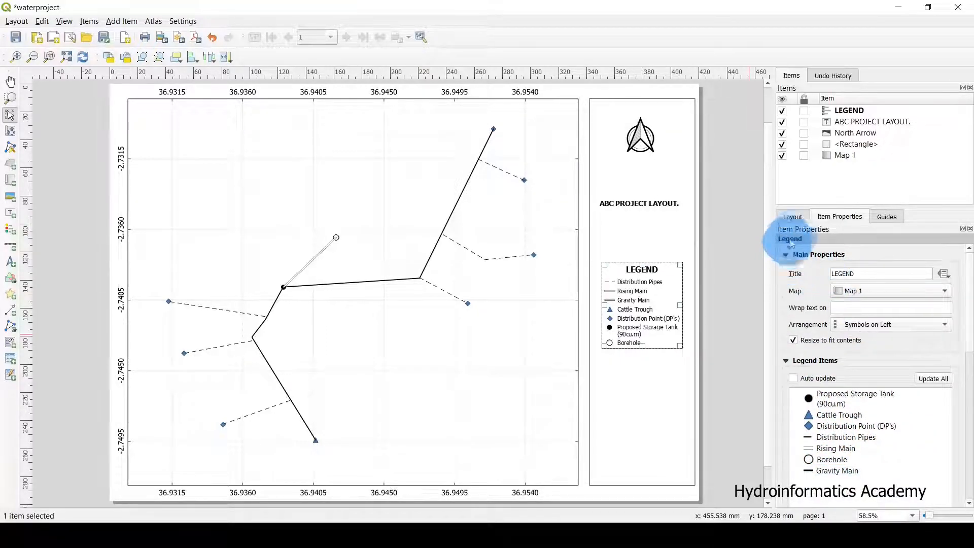
click(696, 391)
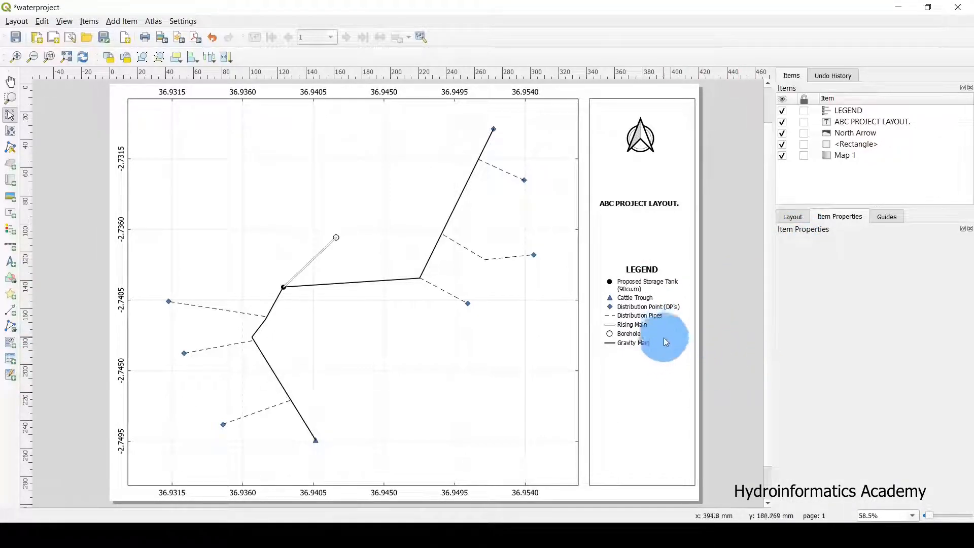
click(645, 141)
click(653, 204)
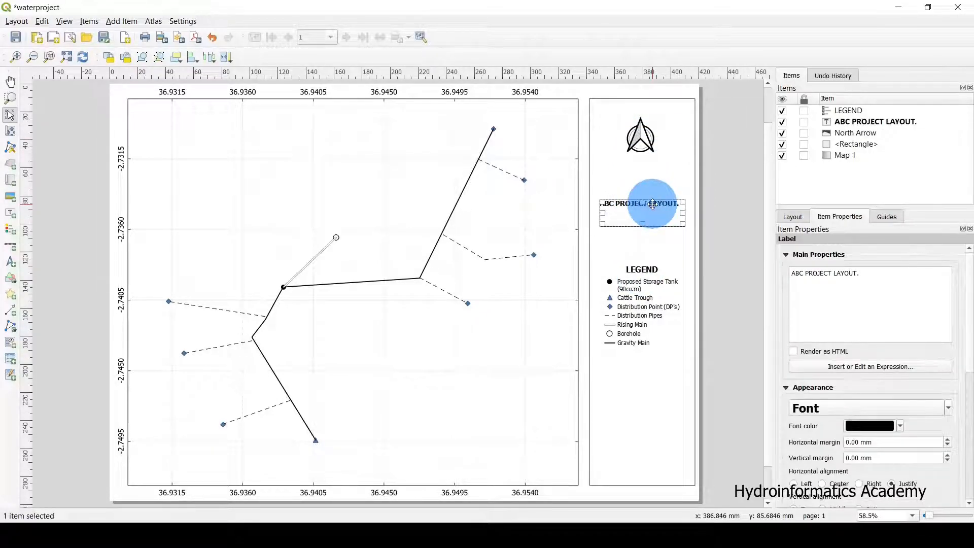
click(649, 305)
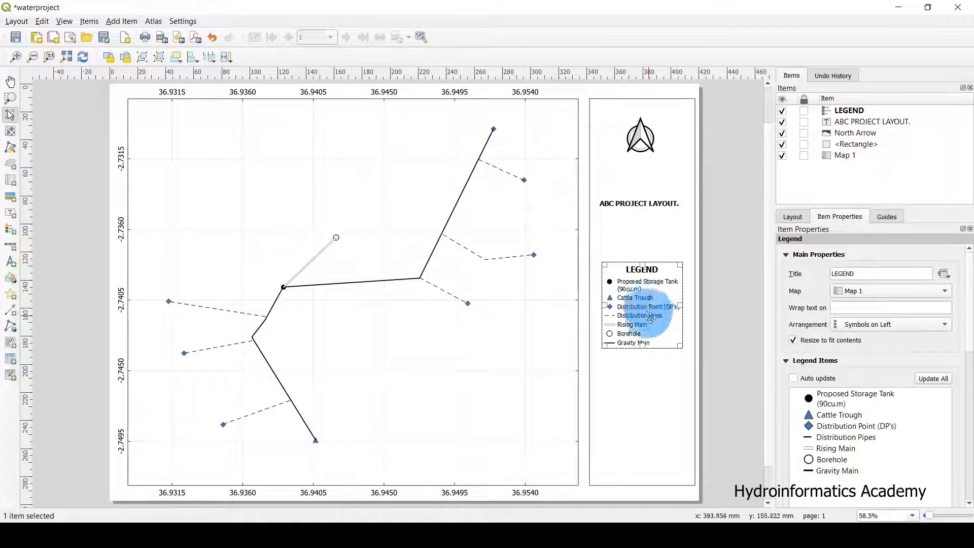
click(732, 325)
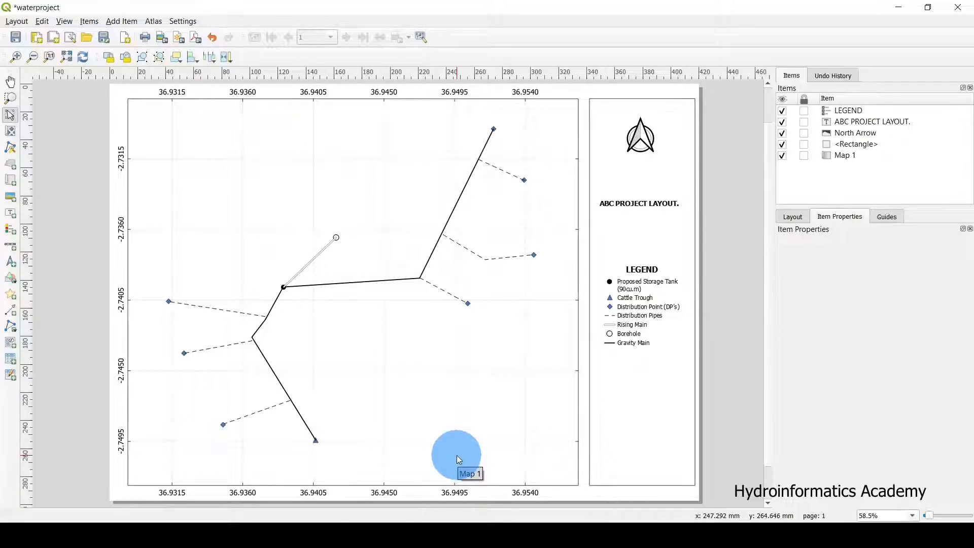
Step: Add a scale bar for Map 1 inside the map frame, near its lower-right corner
click(122, 21)
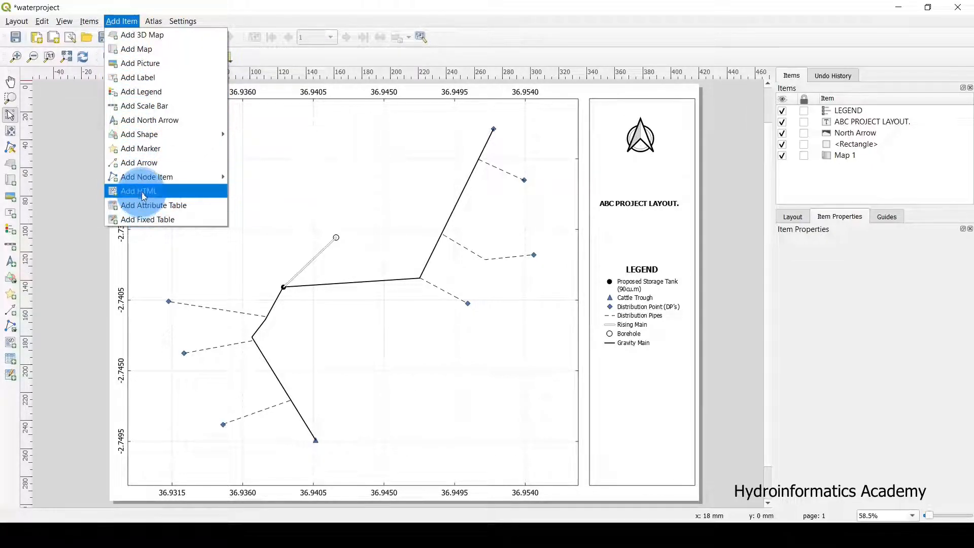
click(141, 106)
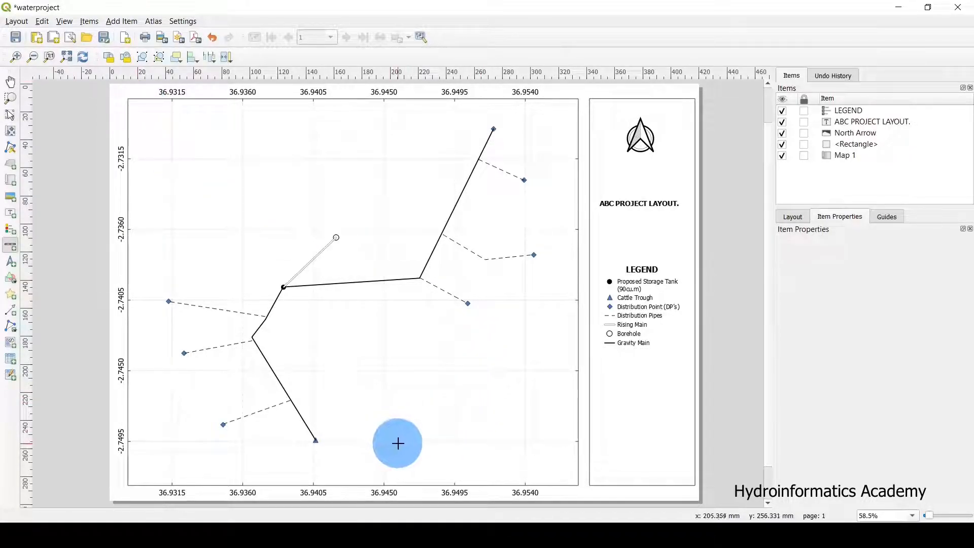
drag(427, 442, 545, 461)
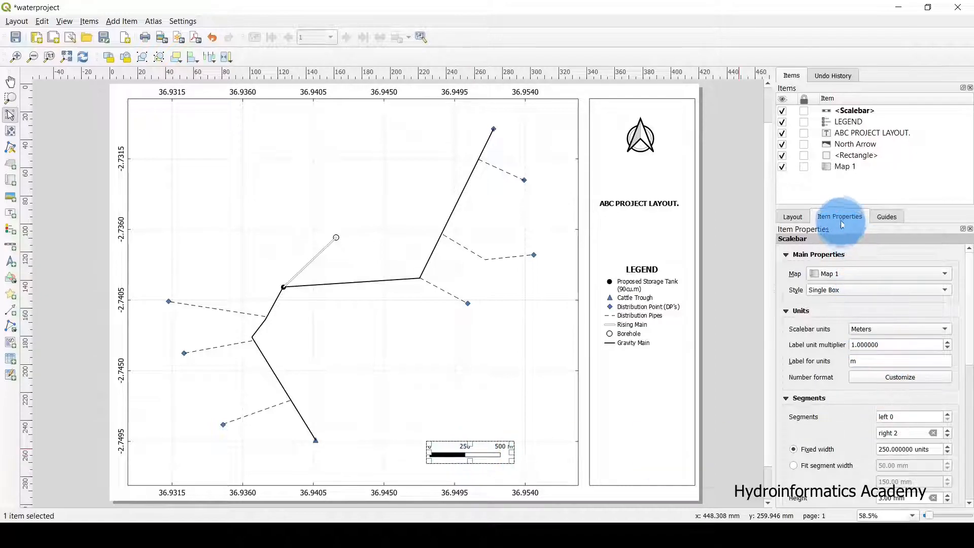
Step: Change the scale bar units to Kilometers
scroll(826, 349, down, 1)
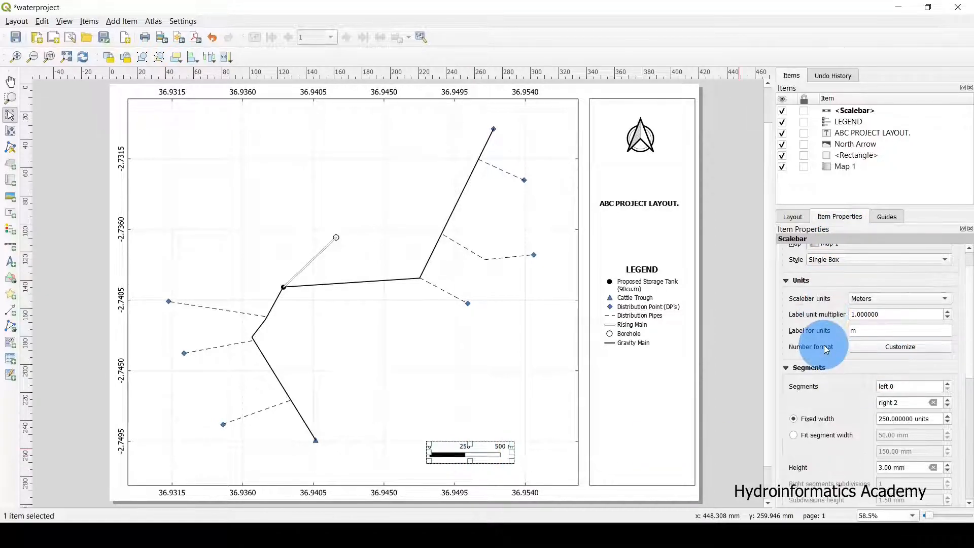
scroll(825, 348, down, 1)
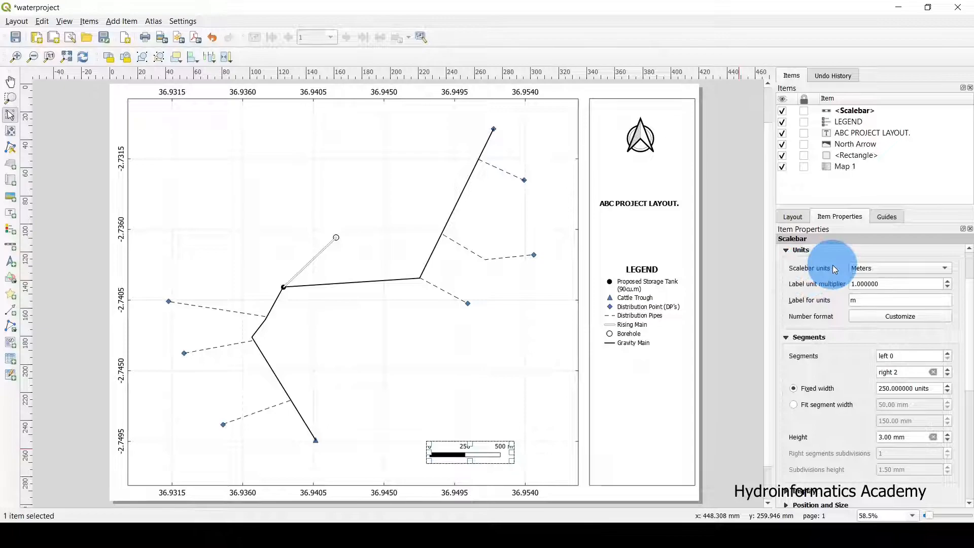
click(860, 269)
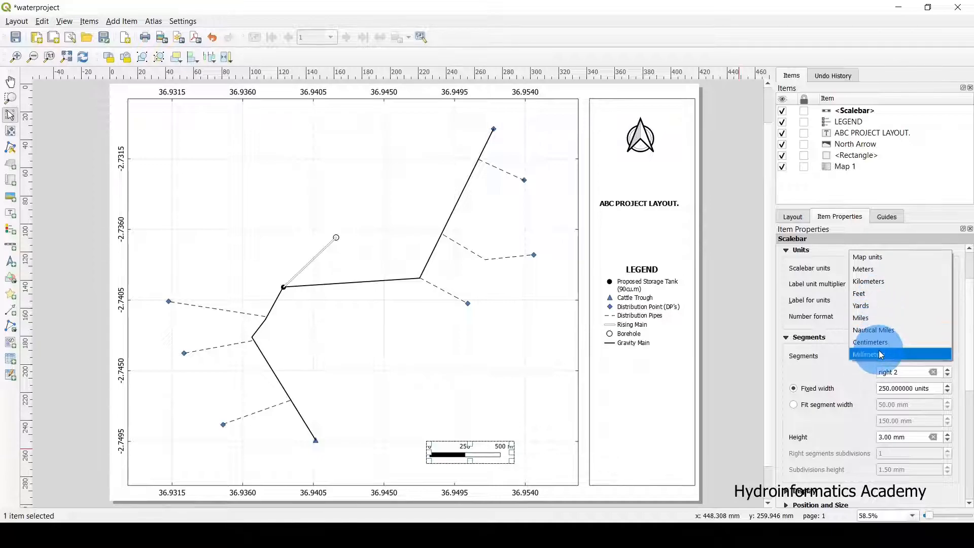
click(872, 282)
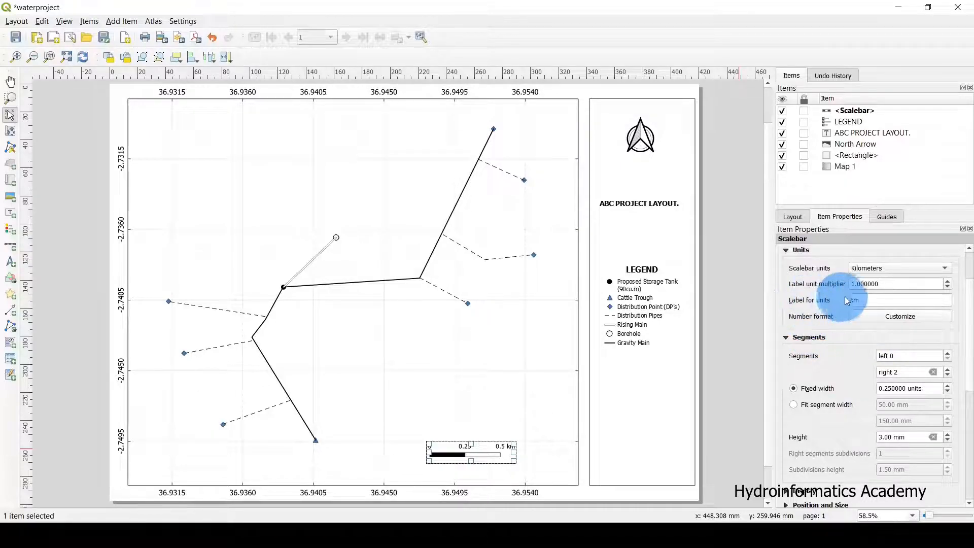
Step: Set the scale bar to 3 right segments so that it fits inside the map frame
scroll(856, 340, down, 1)
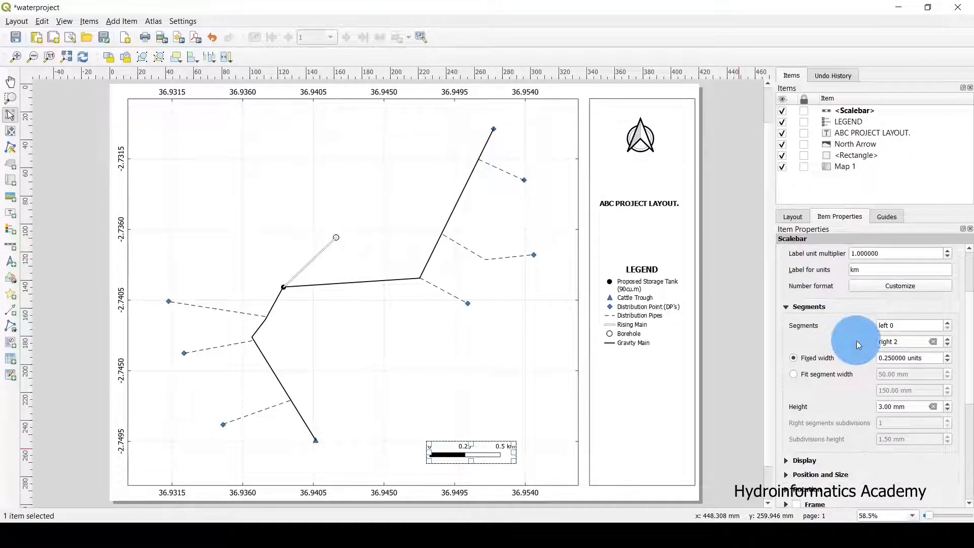
scroll(856, 340, down, 1)
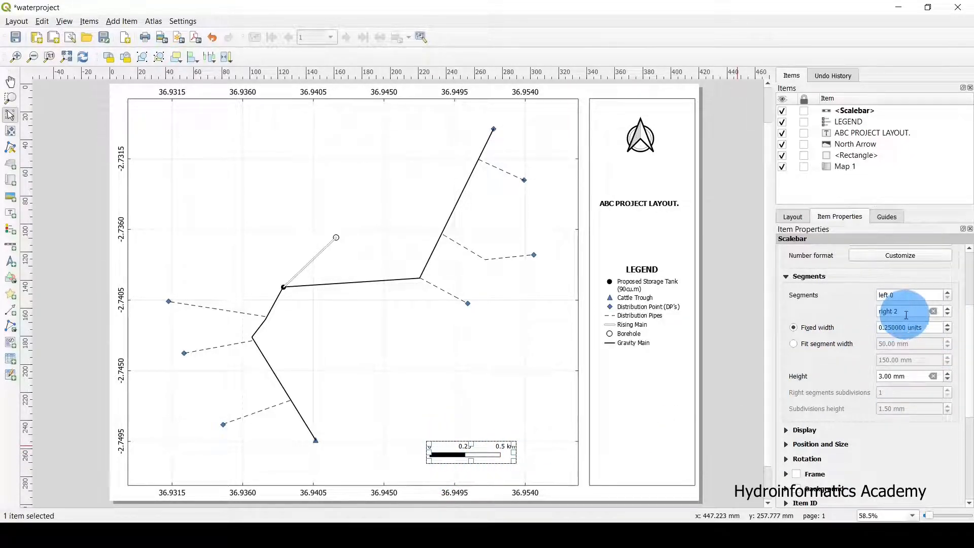
click(947, 308)
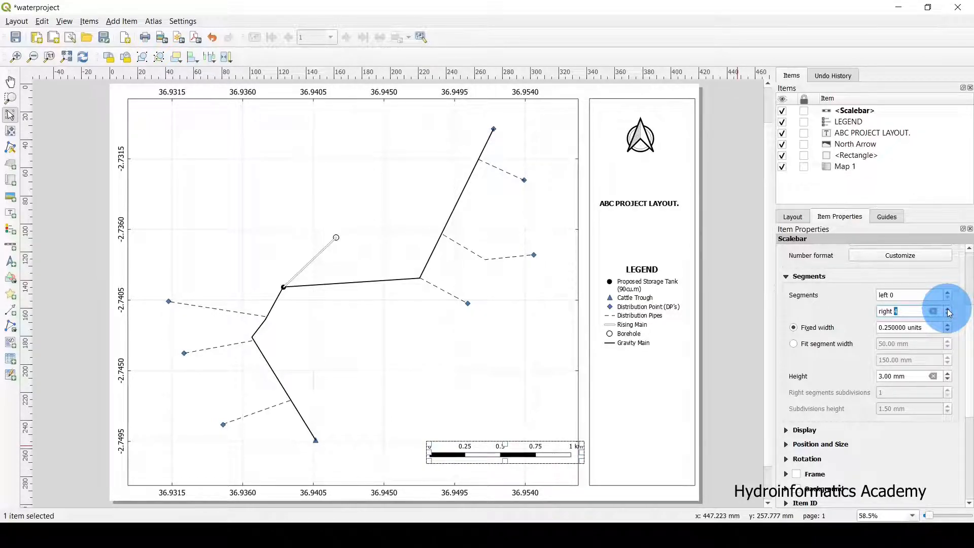
click(948, 314)
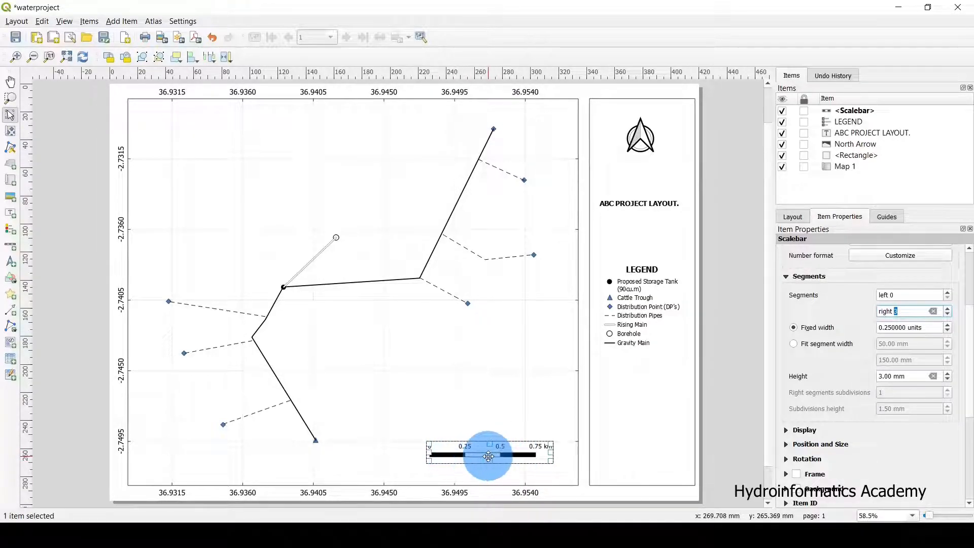
Step: Examine the scale bar's display settings for margins, label placement, fills, line style and font
click(795, 376)
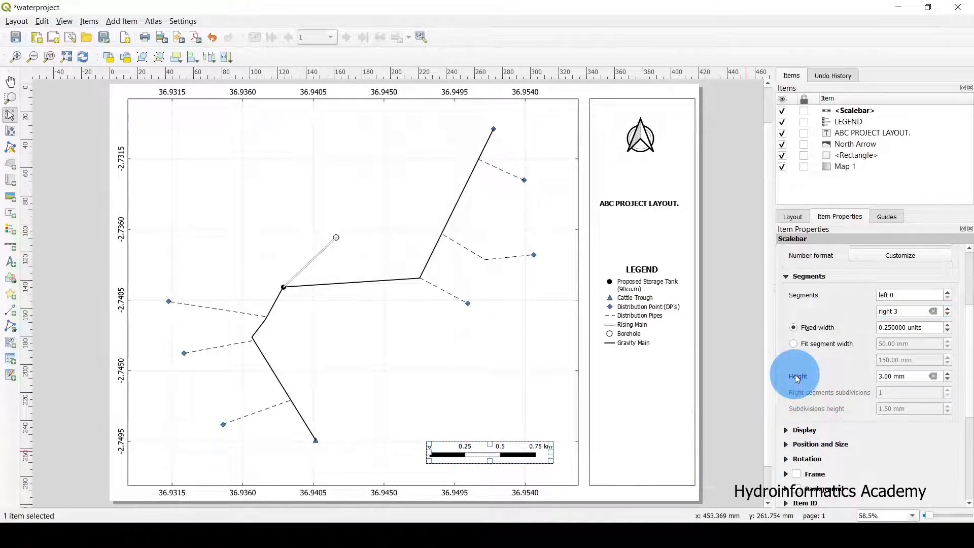
scroll(796, 376, down, 3)
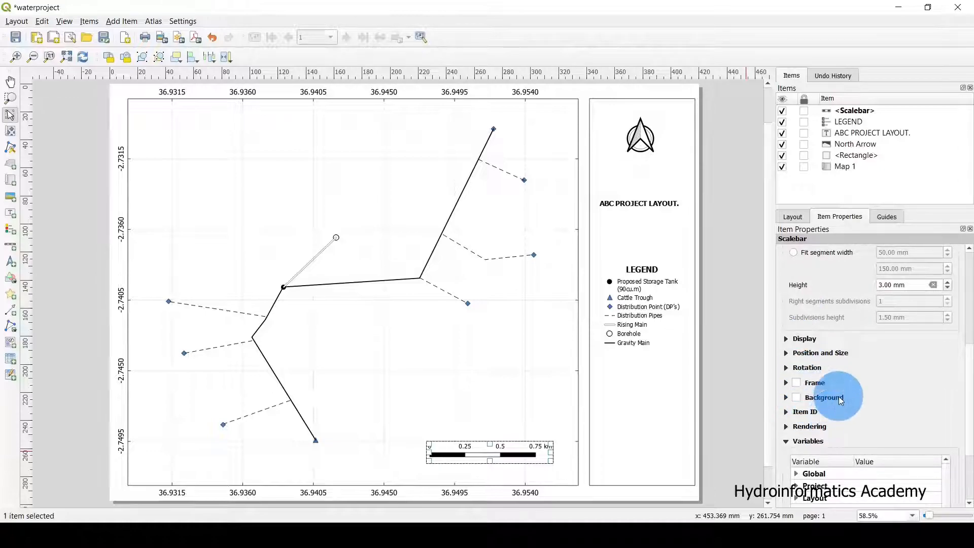
click(786, 338)
scroll(809, 402, down, 1)
scroll(809, 402, down, 4)
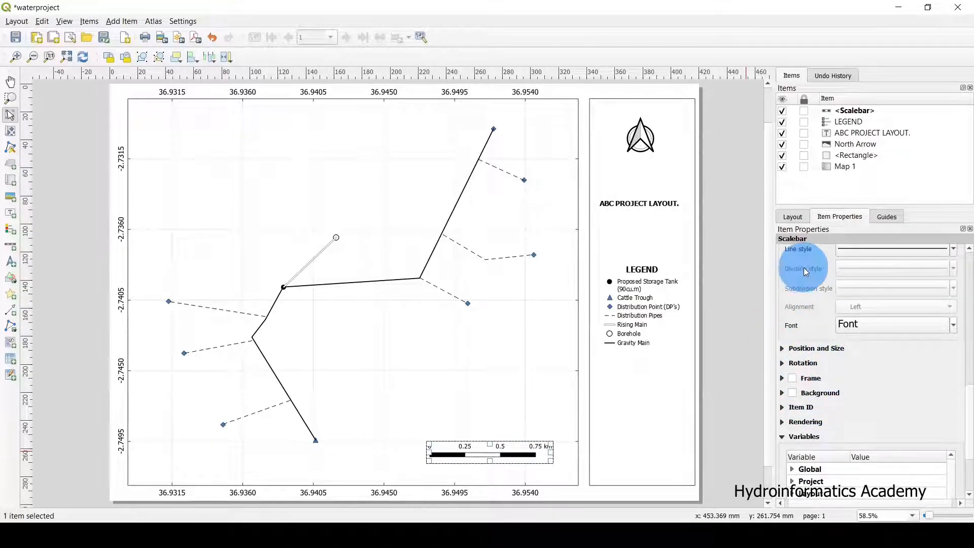
scroll(791, 282, up, 6)
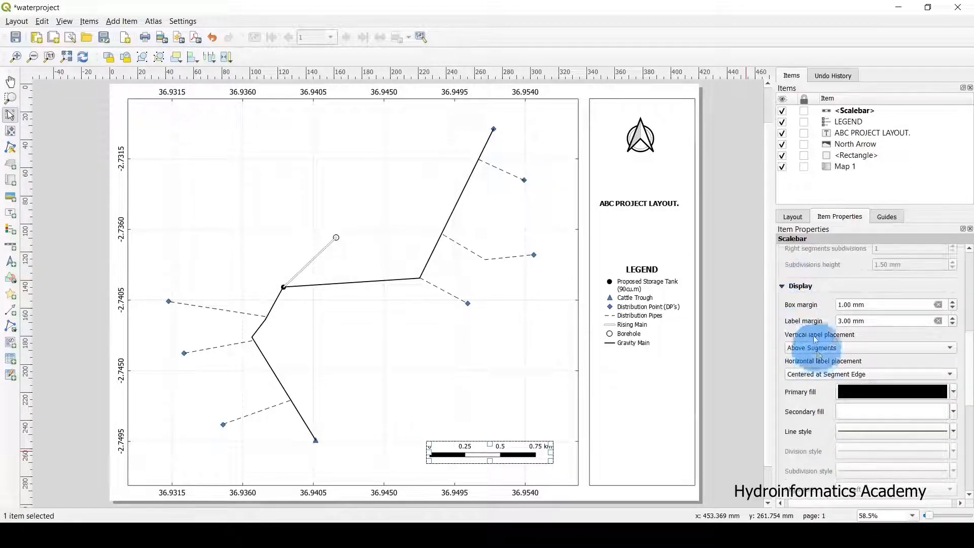
click(789, 286)
Step: Change the scale bar style to Double Box
scroll(804, 294, up, 2)
scroll(804, 294, up, 1)
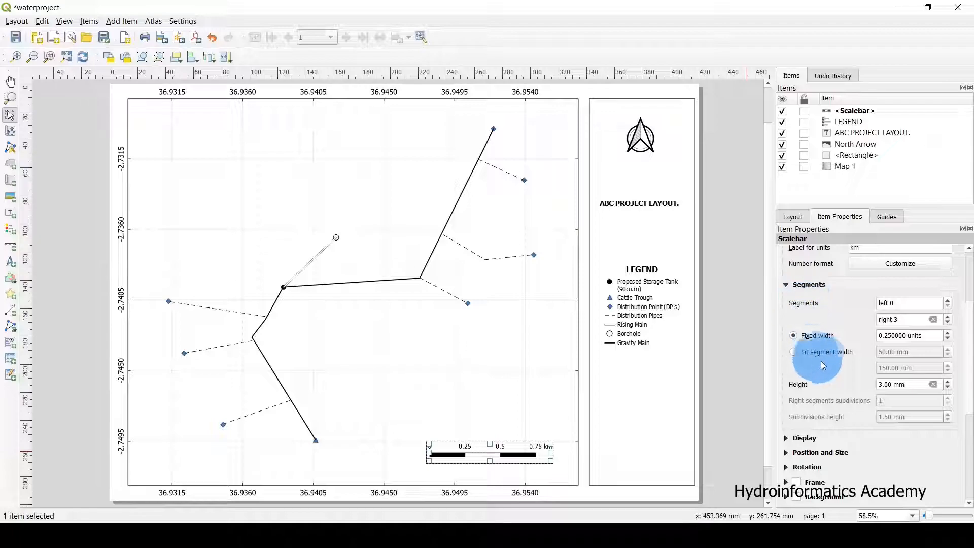
scroll(835, 358, up, 1)
scroll(836, 358, up, 1)
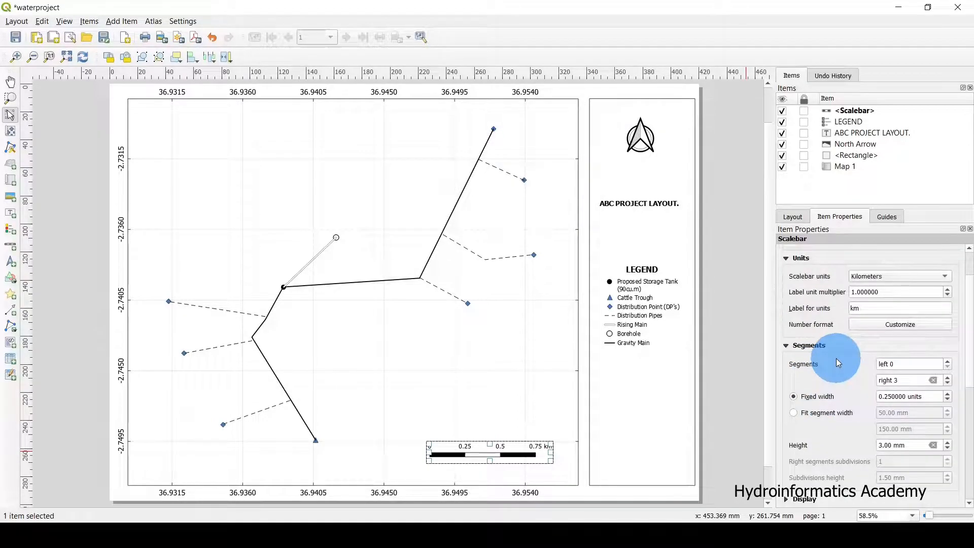
scroll(836, 358, up, 2)
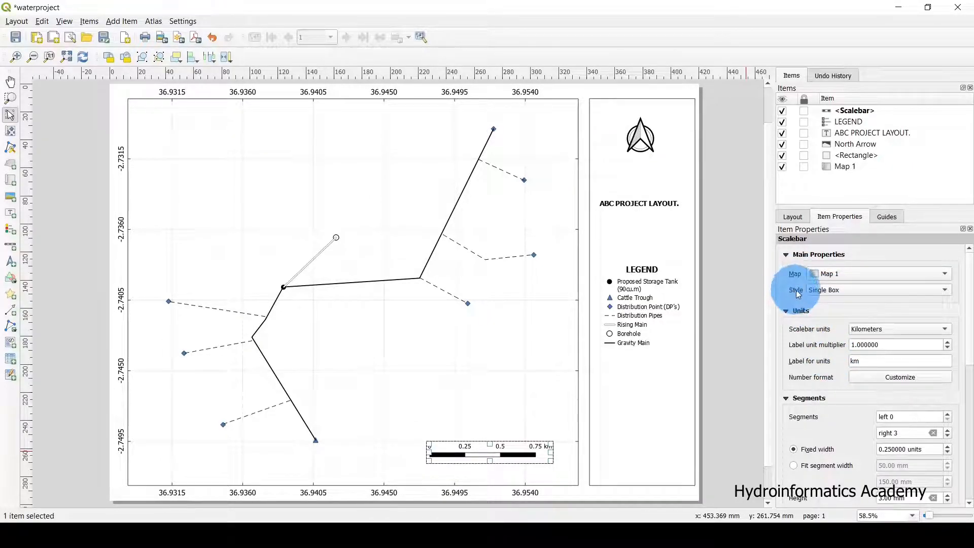
click(826, 289)
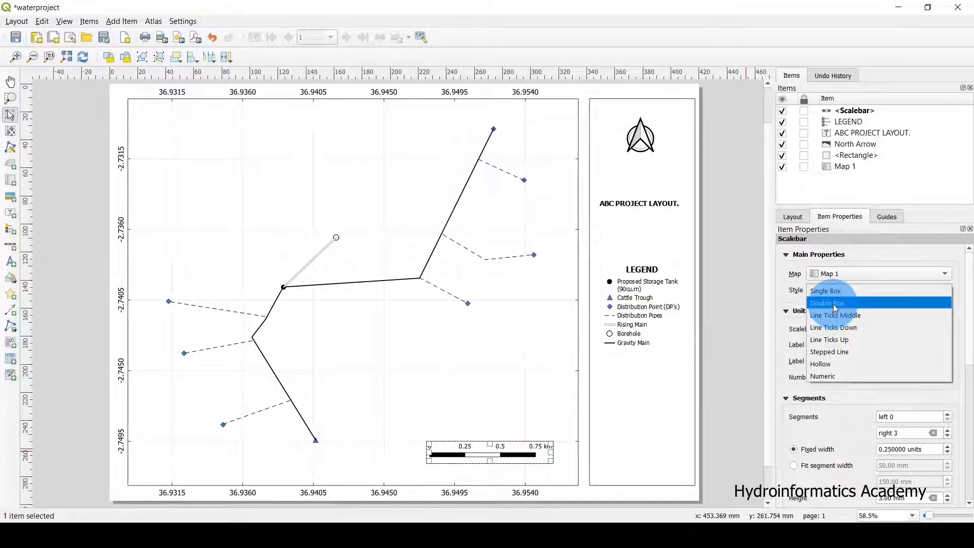
click(828, 302)
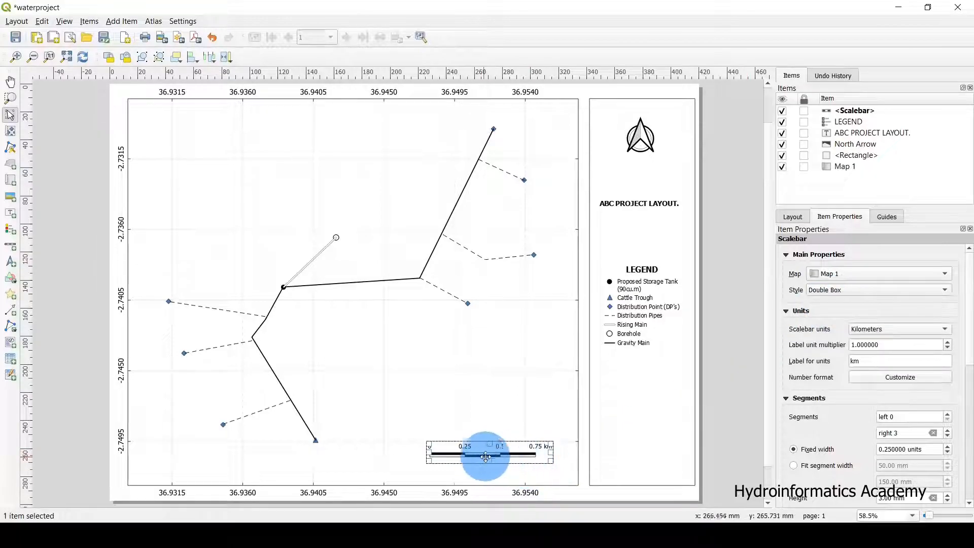
Step: Try the Line Ticks Middle style on the scale bar, and settle on Line Ticks Up
click(831, 288)
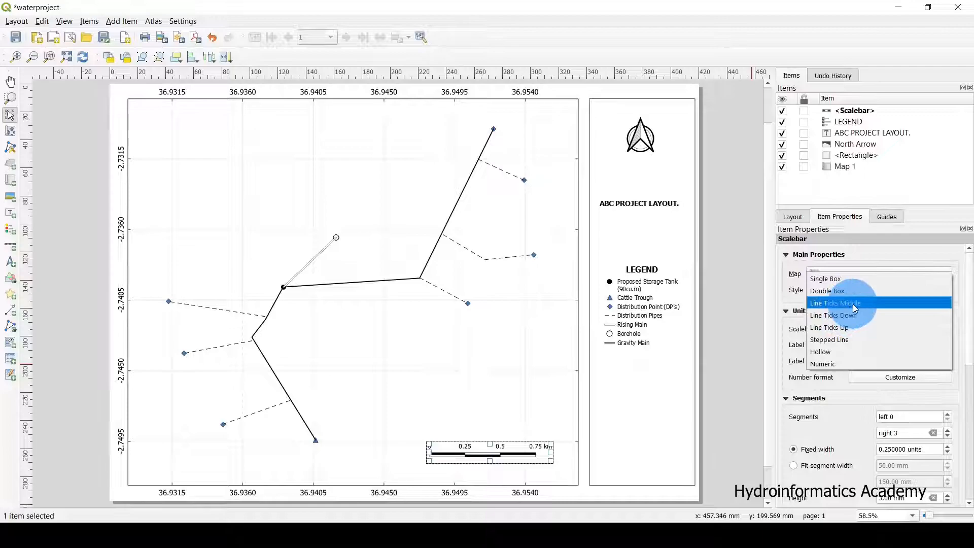
click(856, 303)
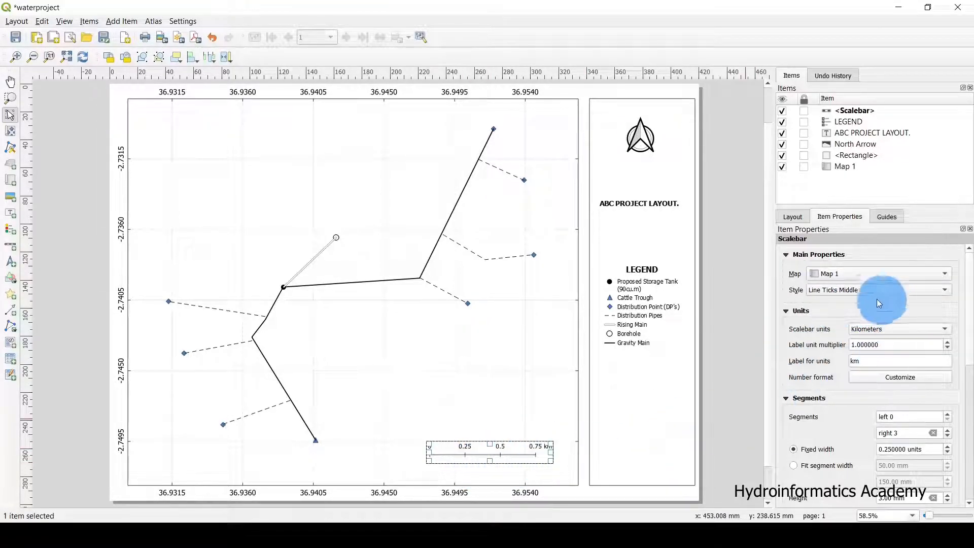
click(845, 289)
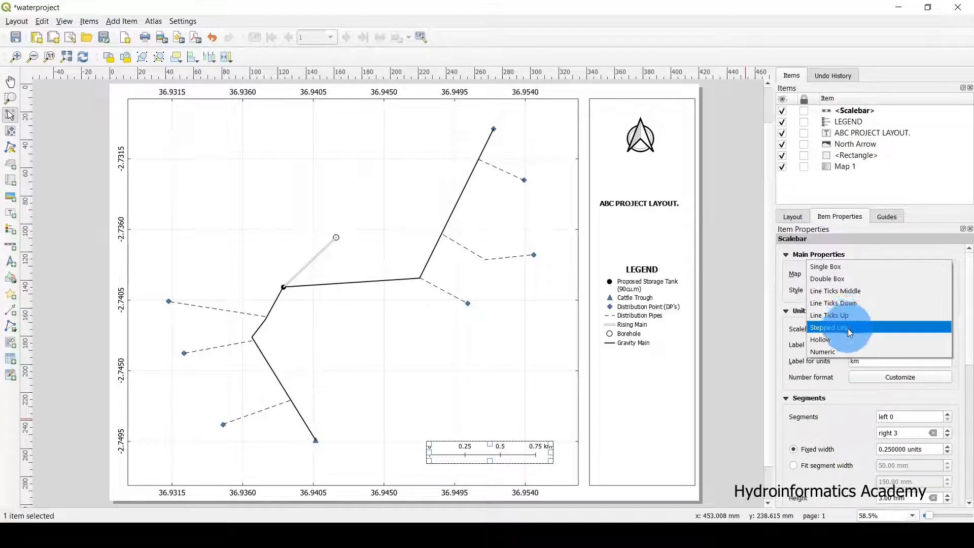
click(839, 315)
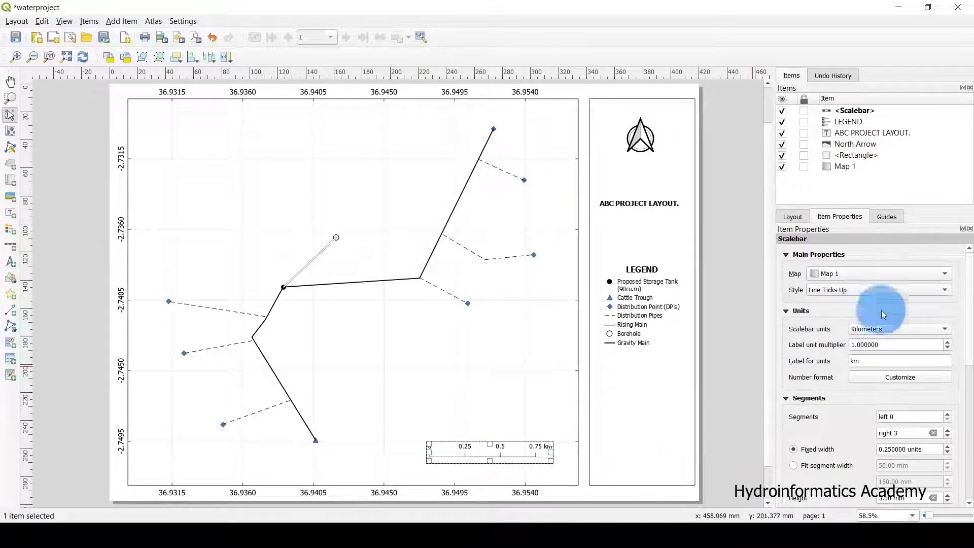
click(857, 290)
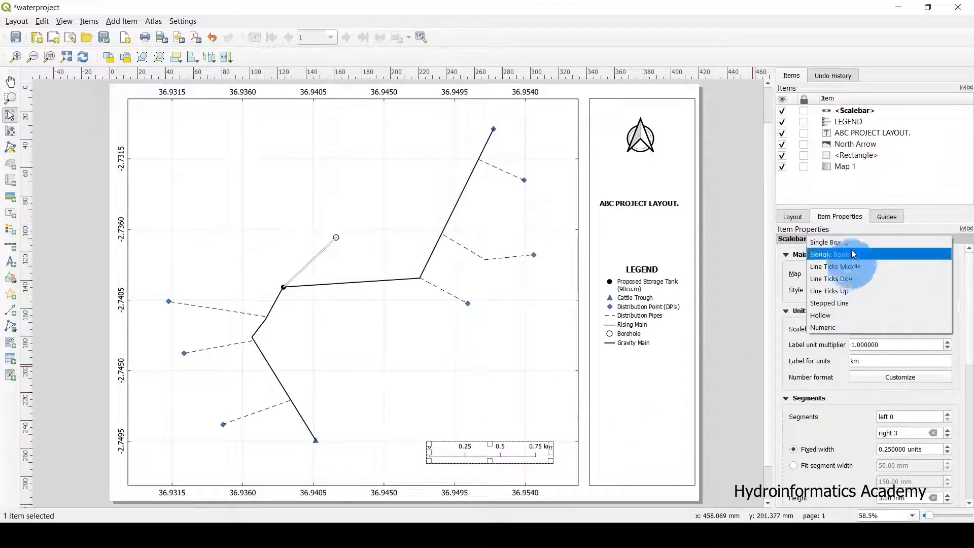
click(779, 285)
click(502, 476)
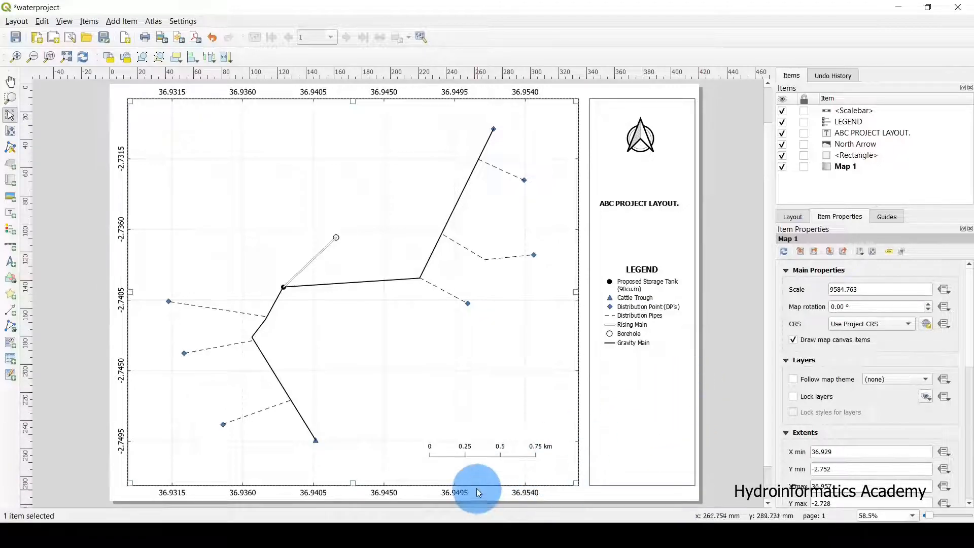
Step: Reposition the scale bar near the lower right corner inside the map frame
drag(495, 447, 494, 461)
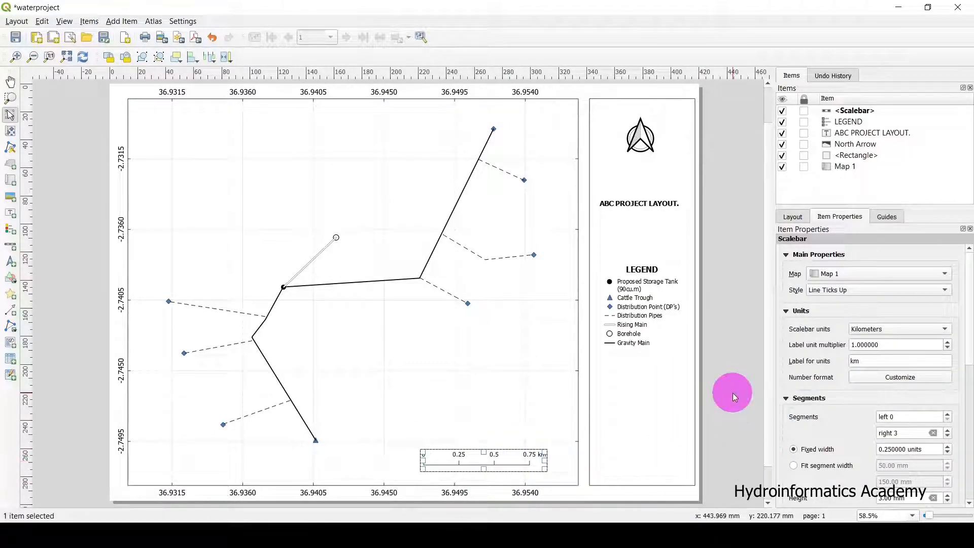
click(614, 503)
click(495, 455)
click(499, 453)
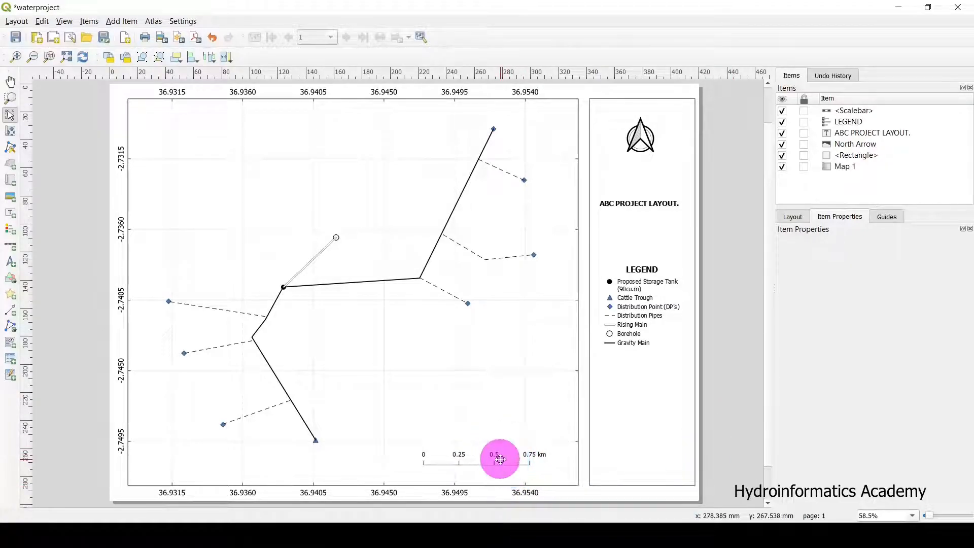
mouse_move(489, 458)
mouse_down()
mouse_move(507, 461)
mouse_move(495, 460)
mouse_up()
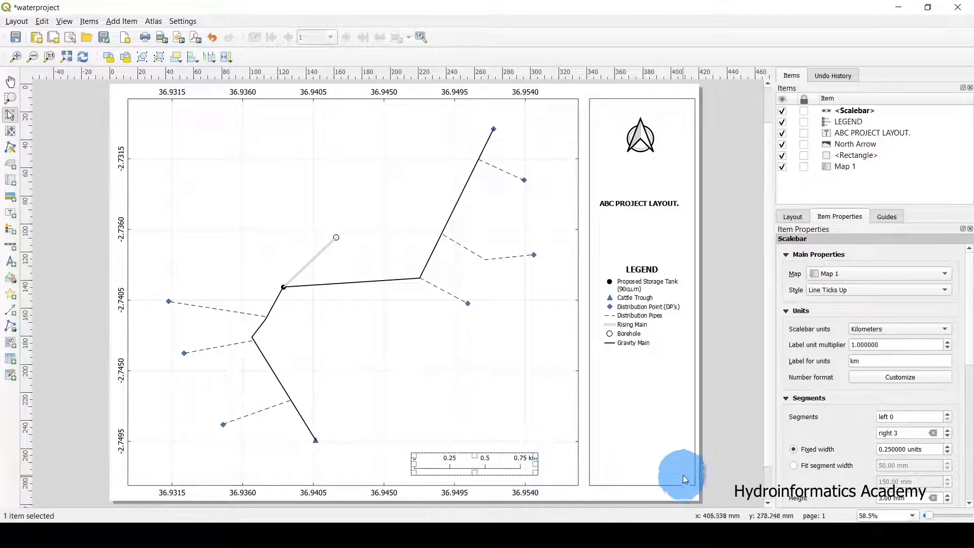
click(542, 423)
click(629, 408)
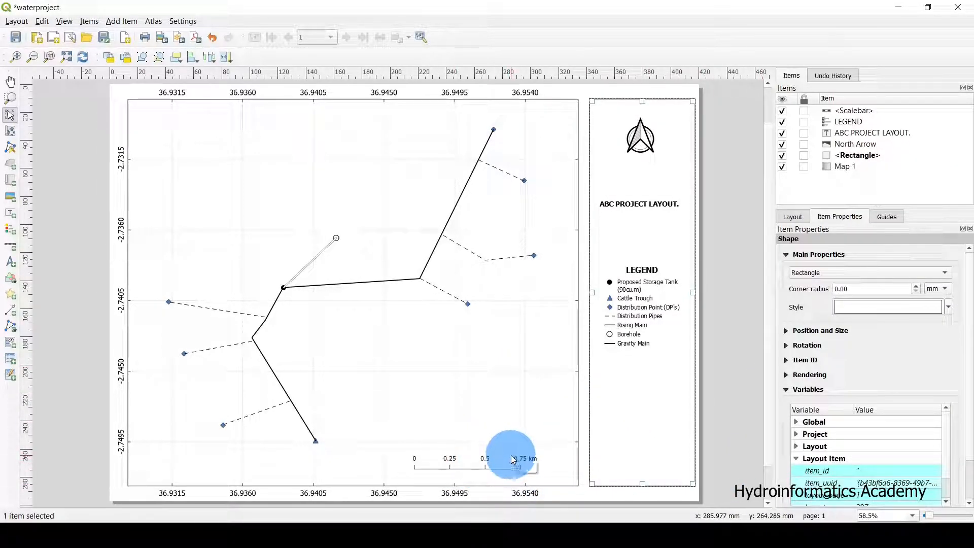
drag(485, 464, 502, 456)
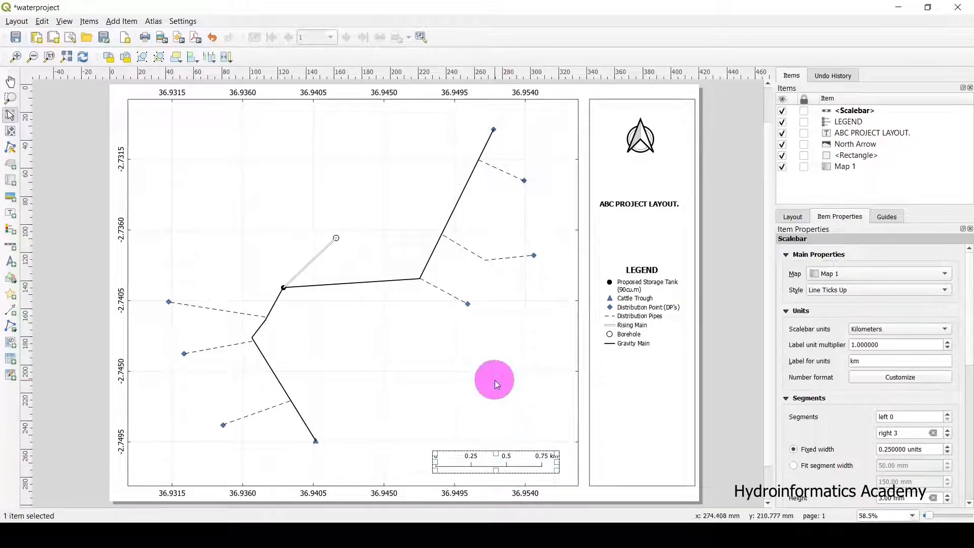
click(525, 473)
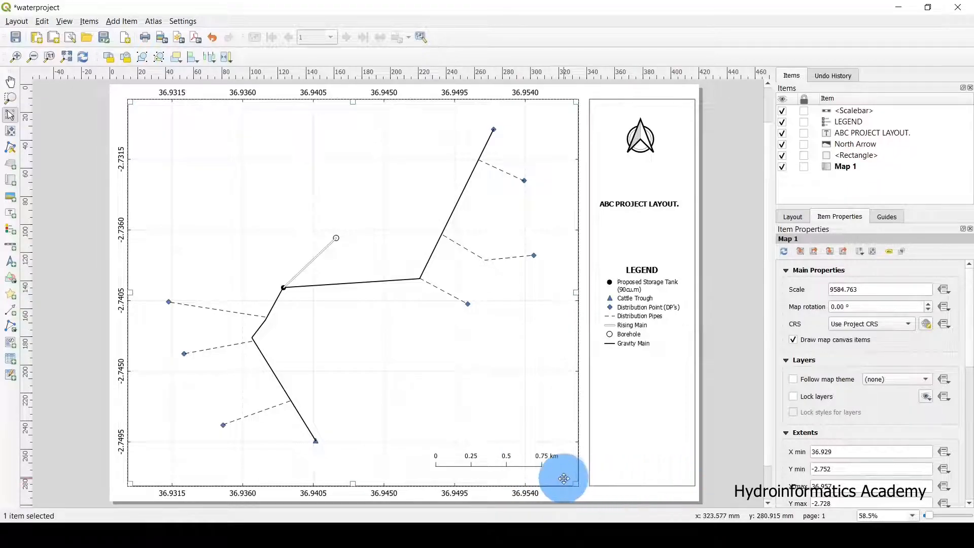
Step: Turn on a frame around the scale bar and check how it looks on the map
click(515, 463)
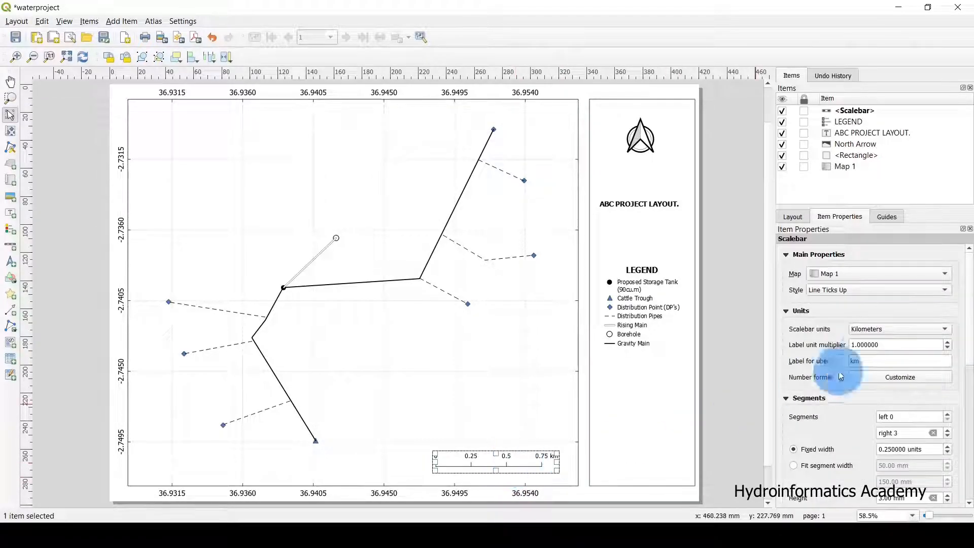
double_click(869, 344)
click(818, 346)
scroll(818, 349, down, 5)
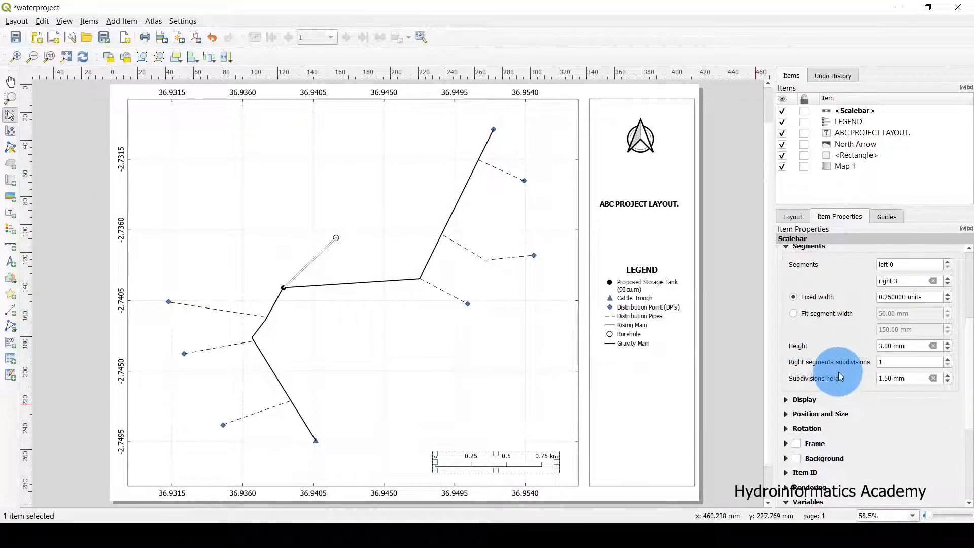
scroll(838, 372, down, 2)
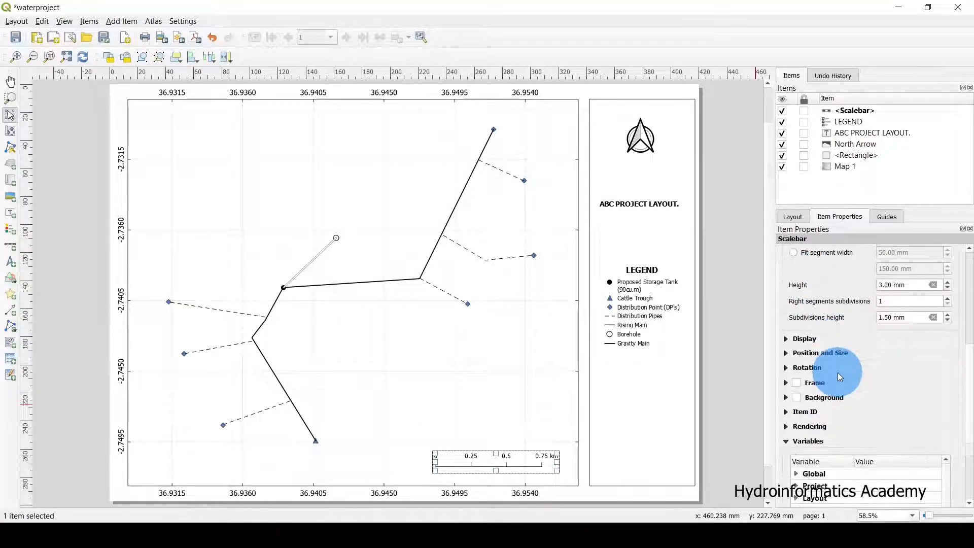
click(796, 383)
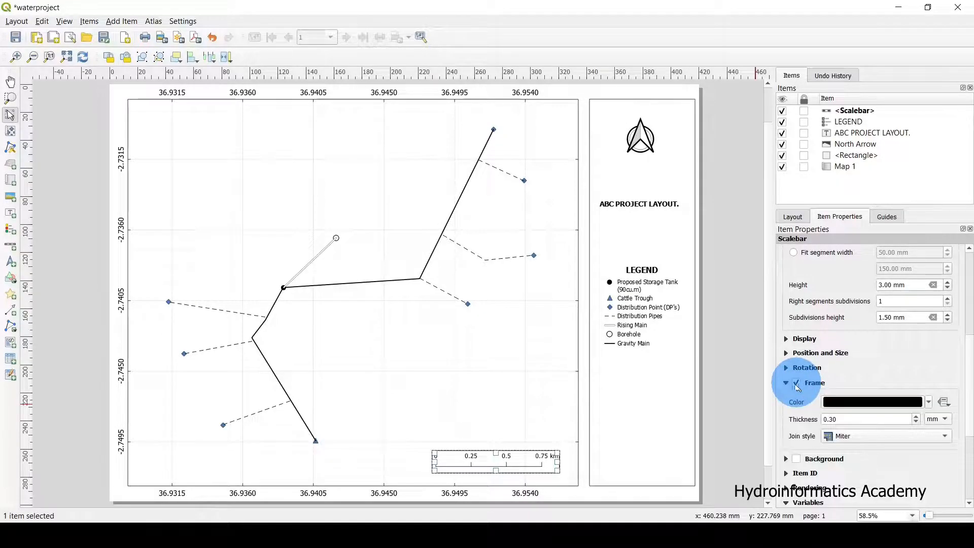
click(497, 384)
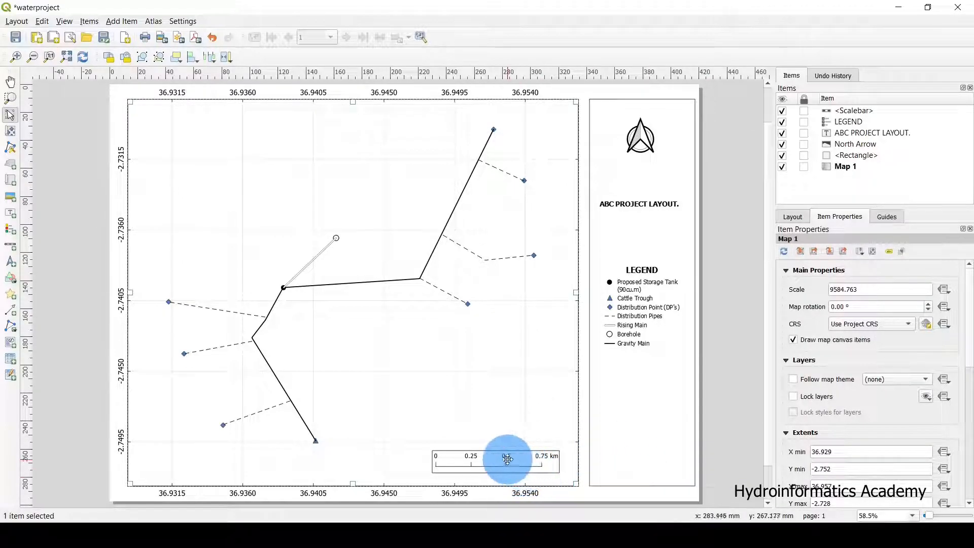
Step: Turn off the frame around the scale bar
click(489, 458)
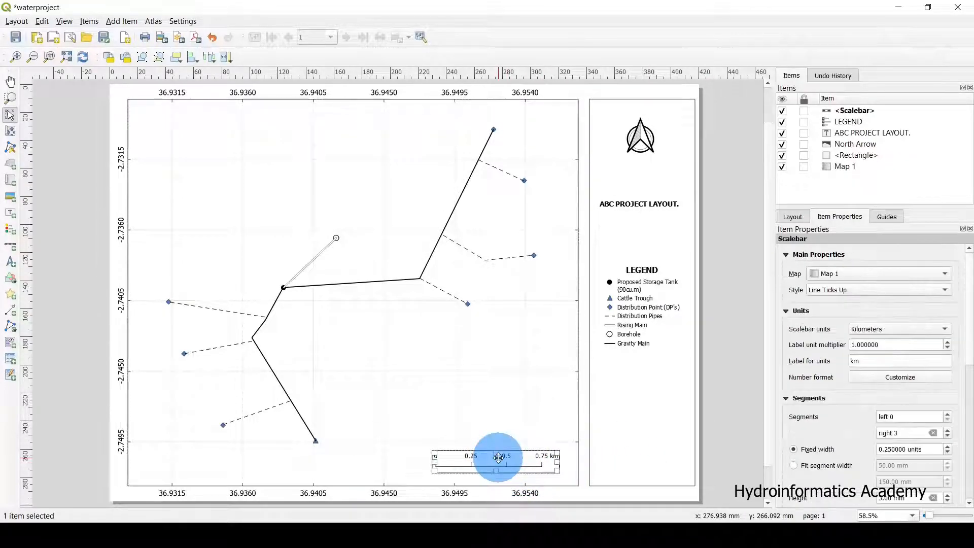
scroll(817, 367, down, 5)
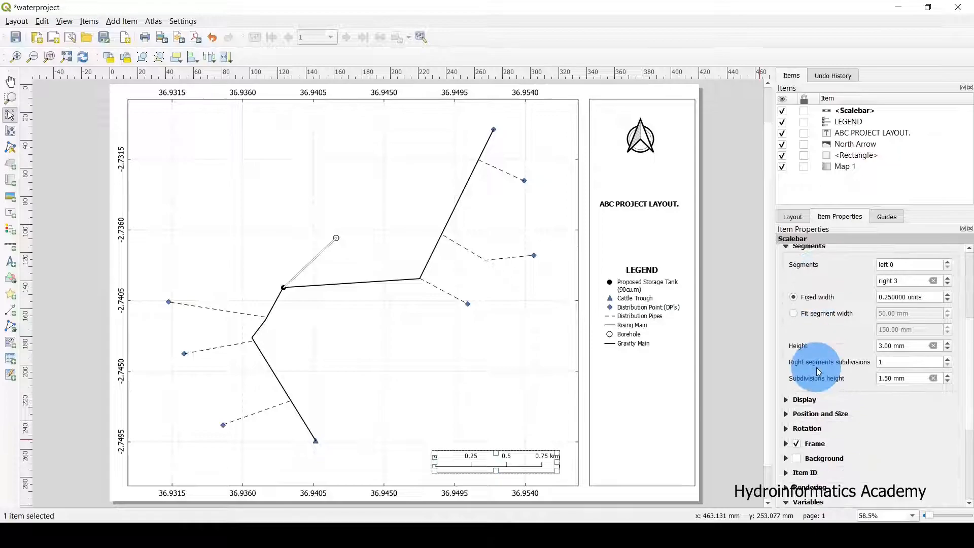
click(796, 444)
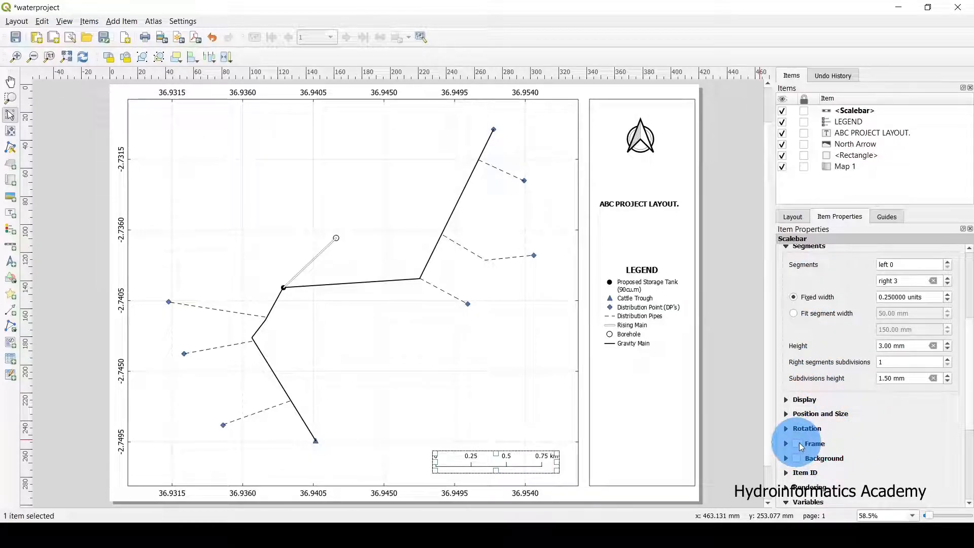
Step: Try 4 right segments for the scale bar and shift it left to fit inside the map frame
scroll(847, 307, up, 1)
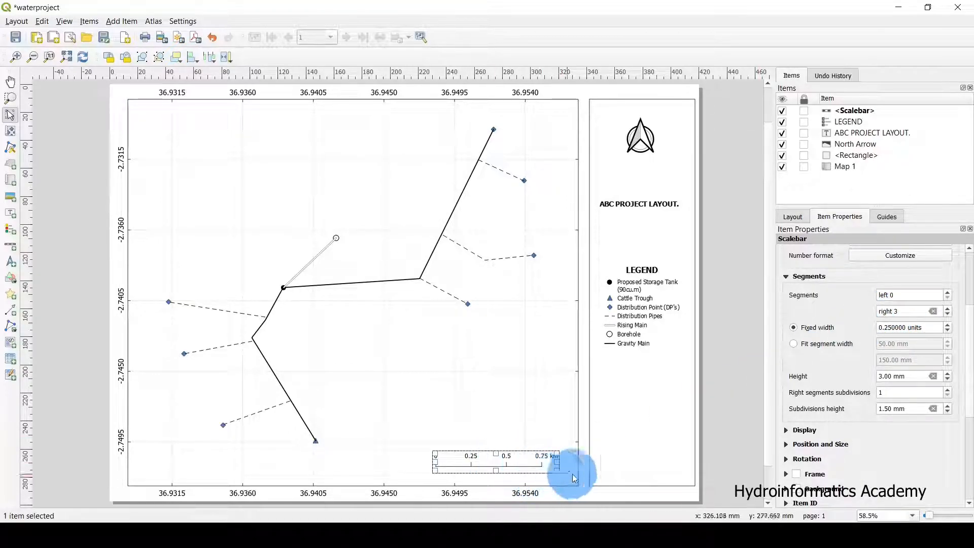
click(947, 308)
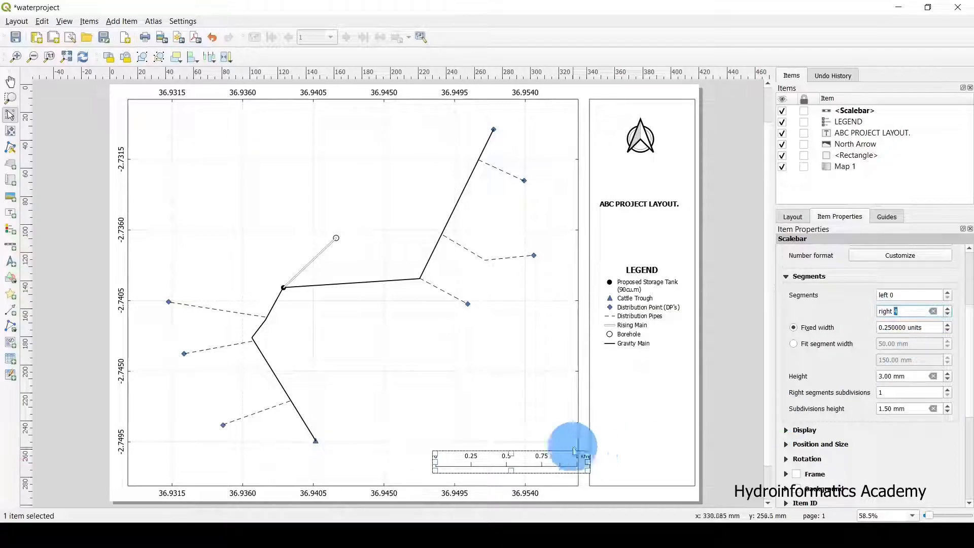
click(589, 489)
drag(531, 461, 503, 456)
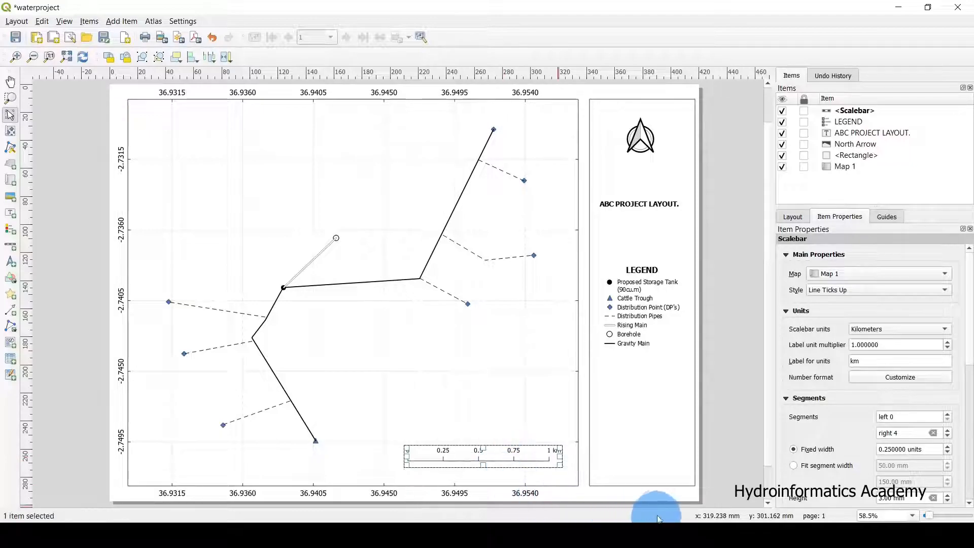
click(756, 424)
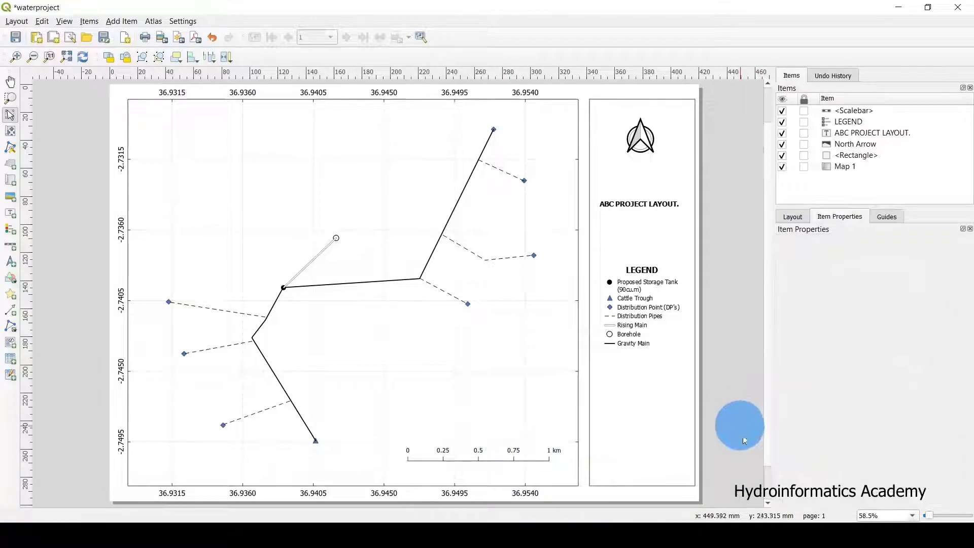
Step: Set the scale bar back to 3 right segments and move it closer to the map frame's lower right corner
click(513, 454)
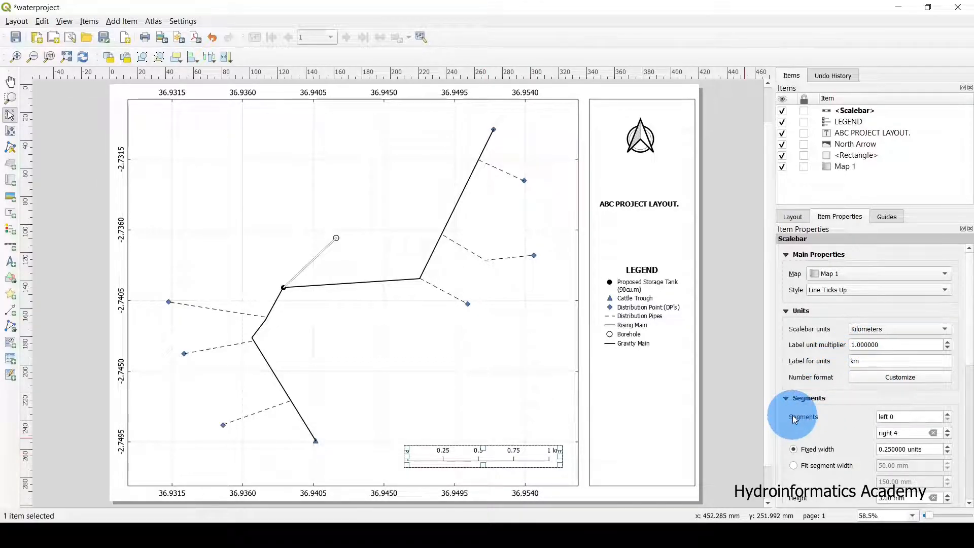
scroll(801, 419, down, 1)
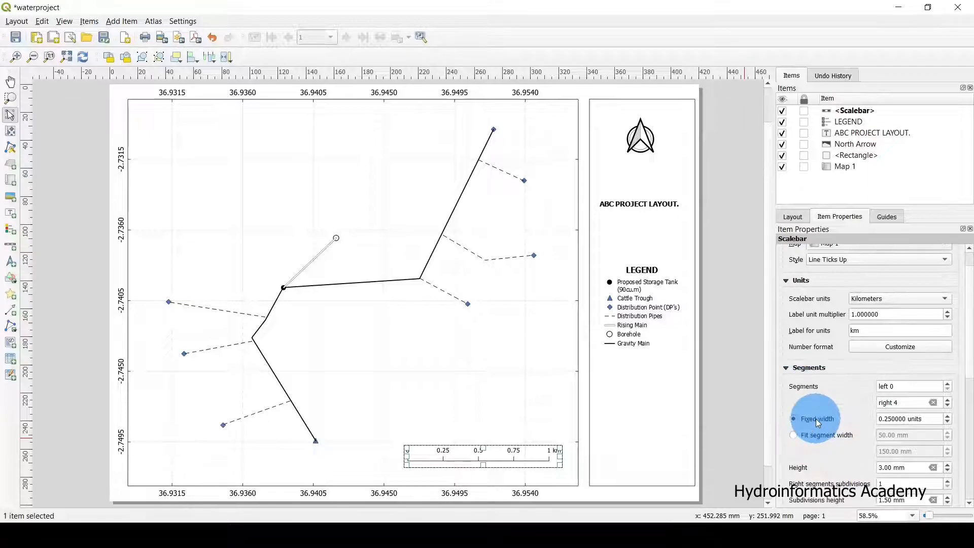
click(946, 407)
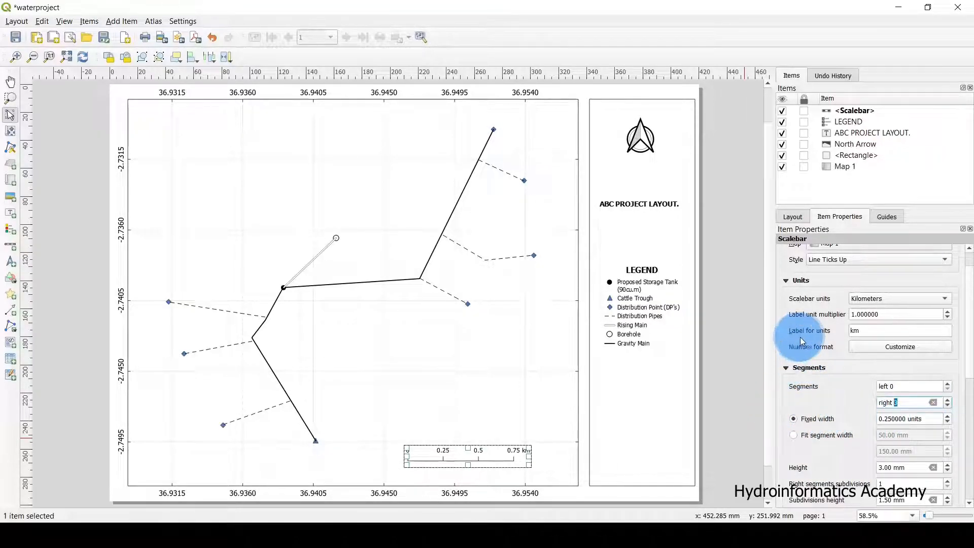
click(729, 368)
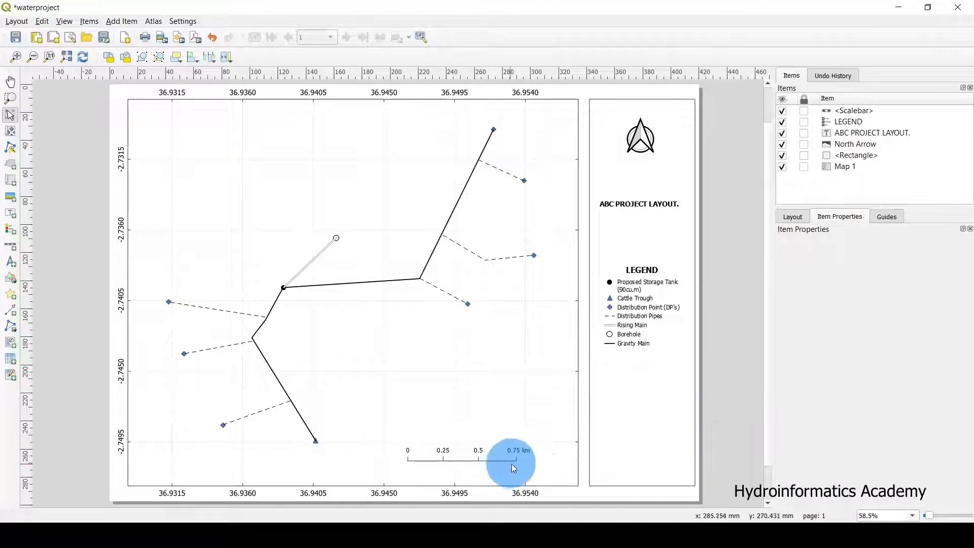
mouse_move(484, 450)
mouse_down()
mouse_move(500, 445)
mouse_move(501, 460)
mouse_up()
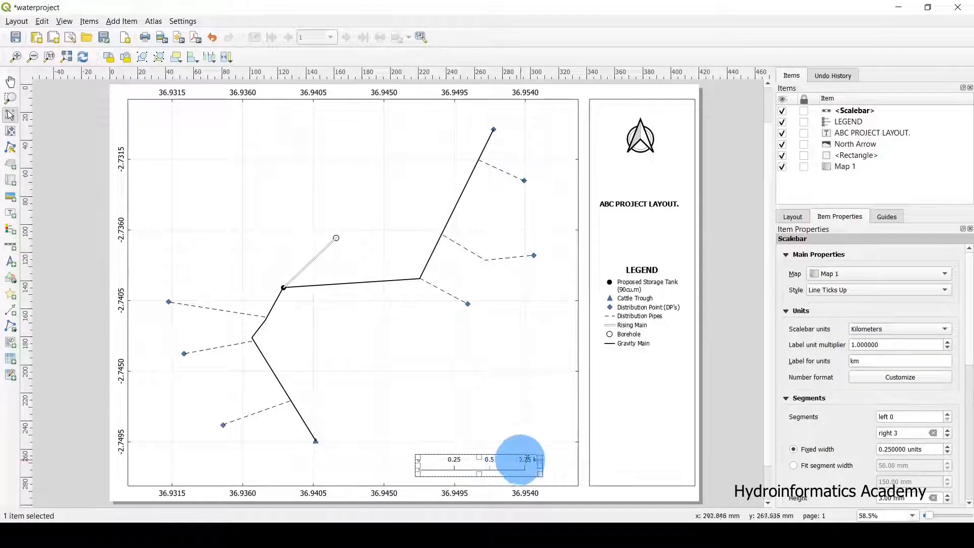
click(730, 340)
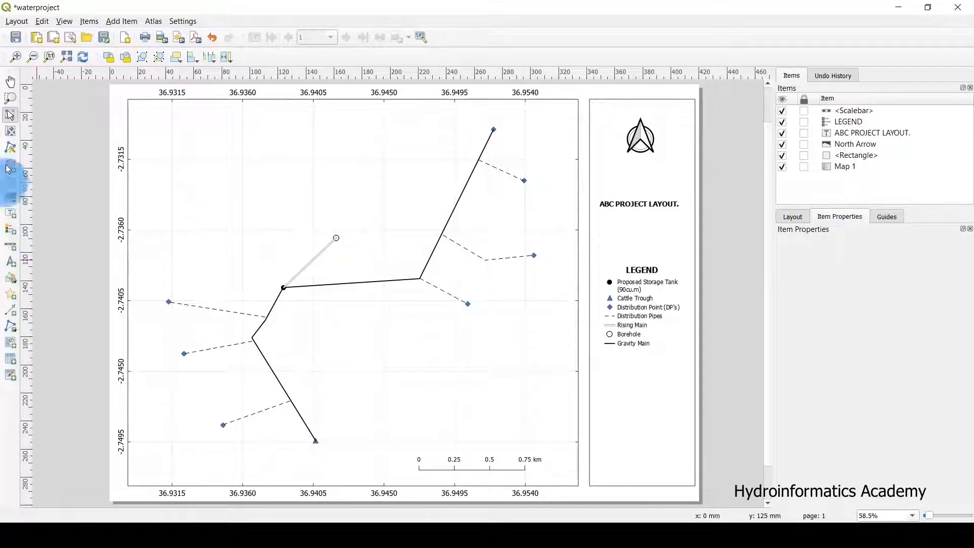
Step: Add a label in the lower part of the side panel reading "Cartographer:" followed by the cartographer's name
click(121, 22)
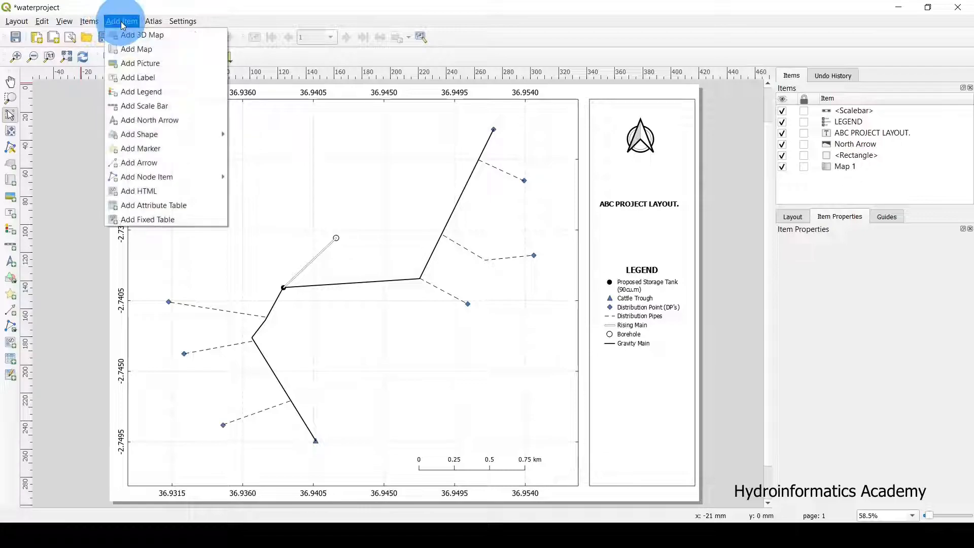
click(150, 78)
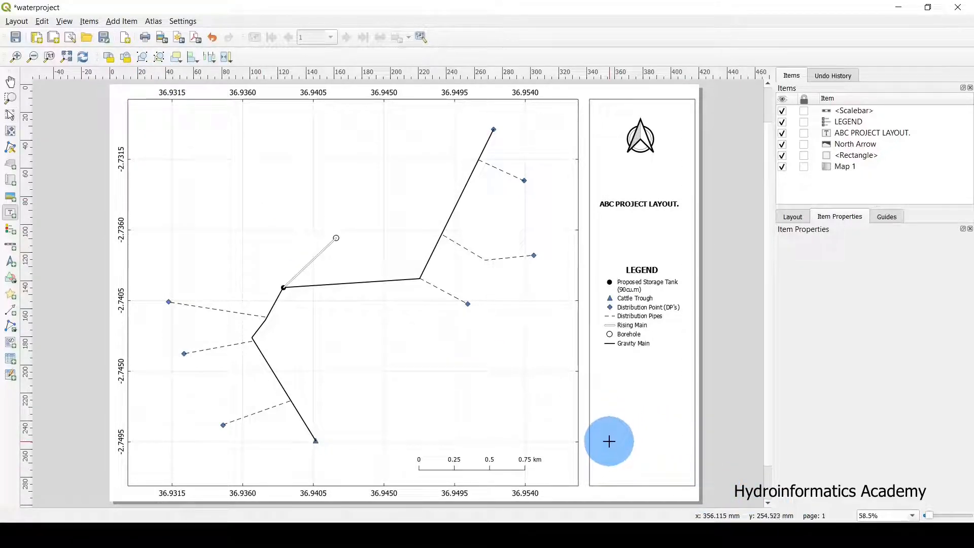
drag(606, 437, 685, 475)
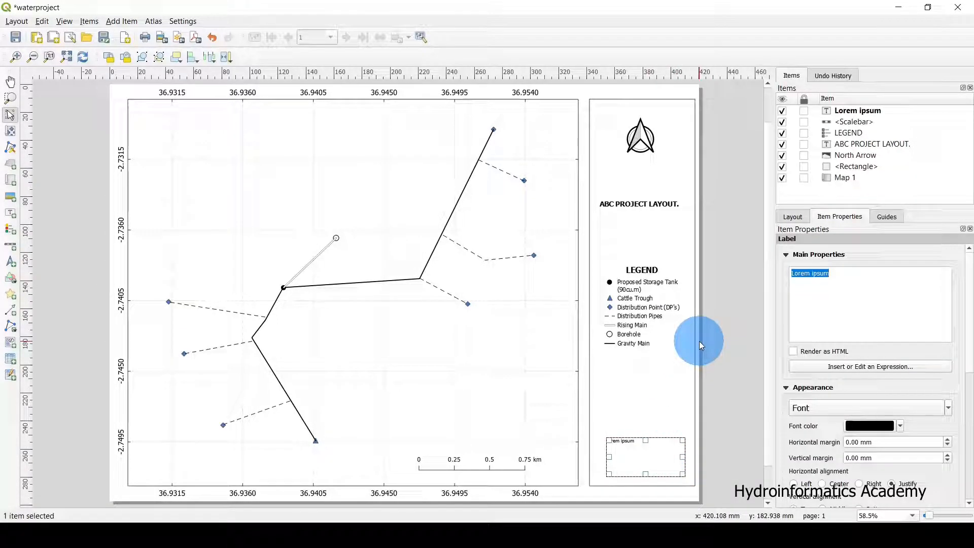
text(Cartog)
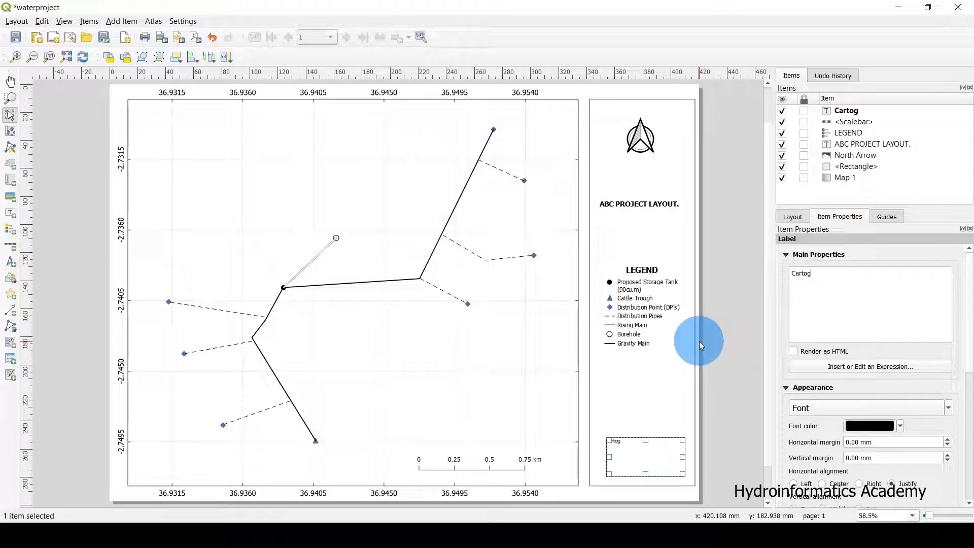
text(rapher:)
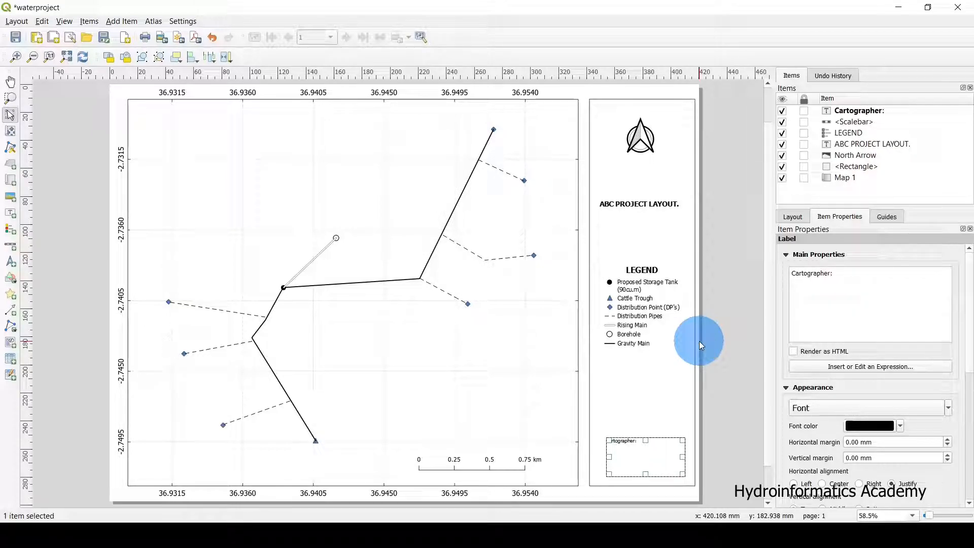
text(E)
key(BackSpace)
text(L. Thomas)
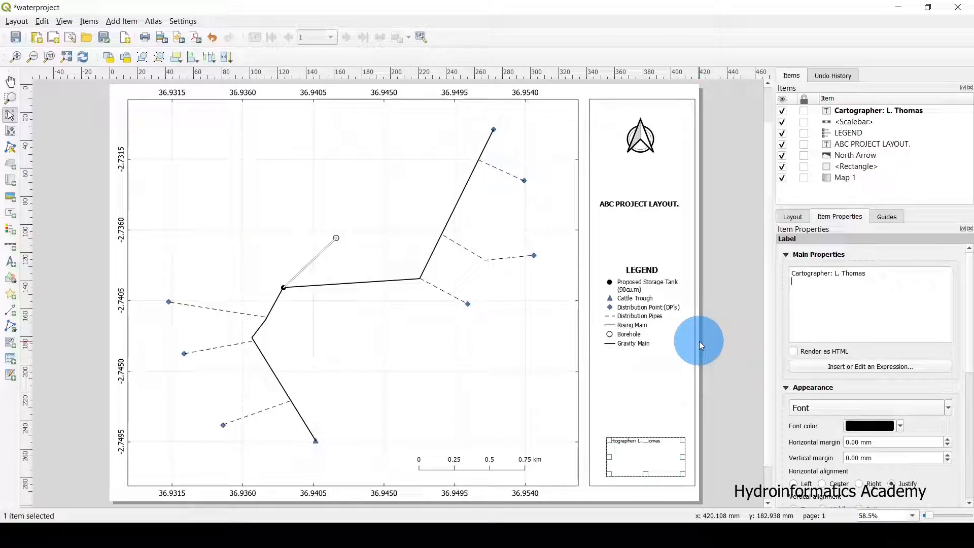
Step: Add the lines "Data Source: Google Earth, Openstreet Map" and "Date: Oct. 2021" to the cartographer label
key(Return)
text(Data Source: Goo)
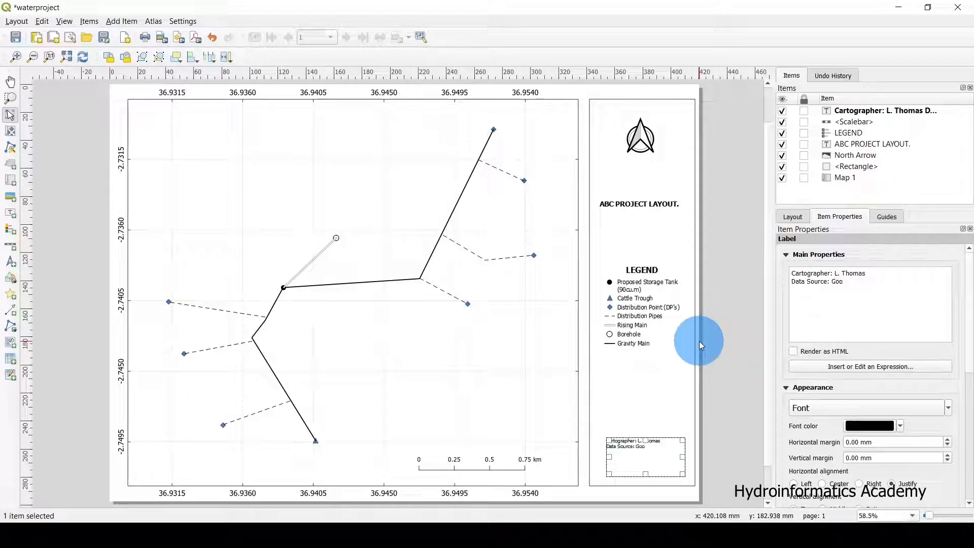
text(gle Earth, Openstreet Map)
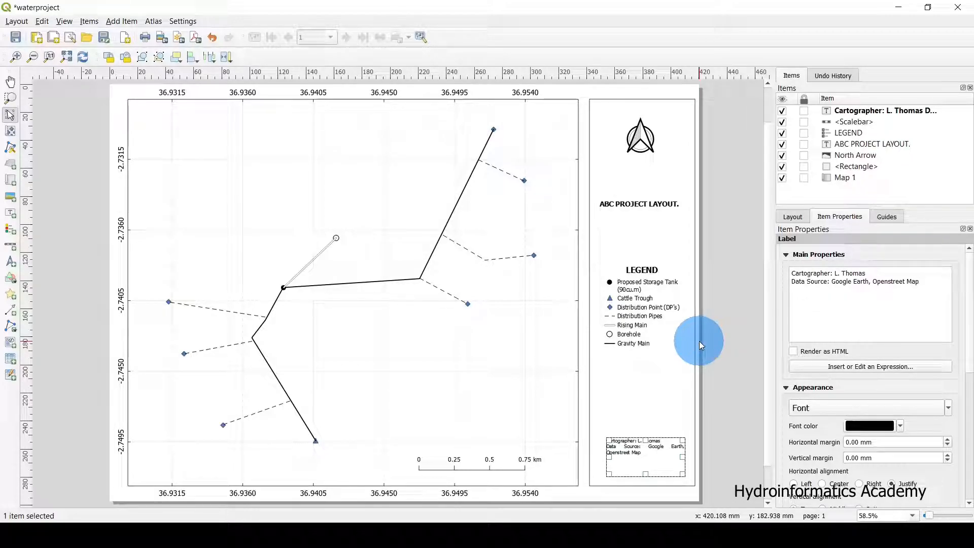
drag(829, 284, 945, 282)
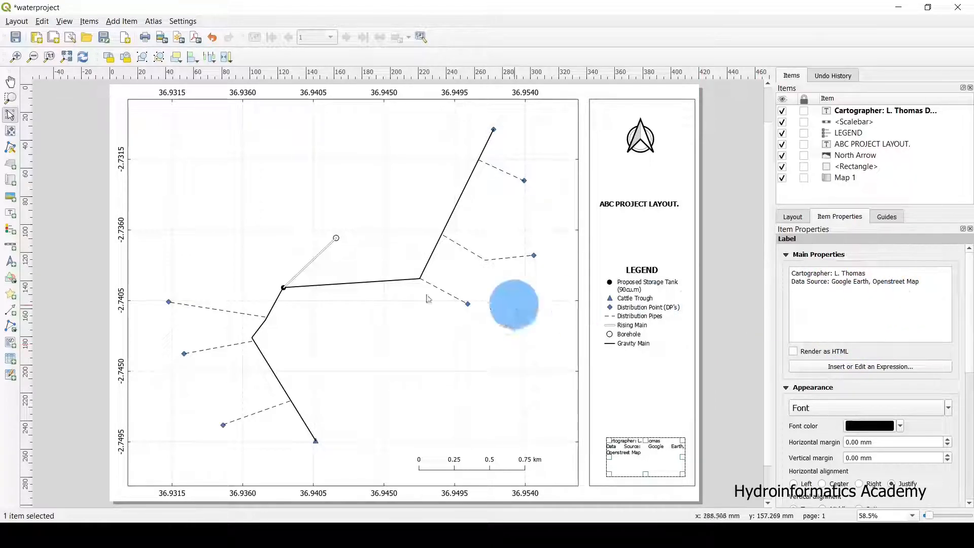
click(923, 282)
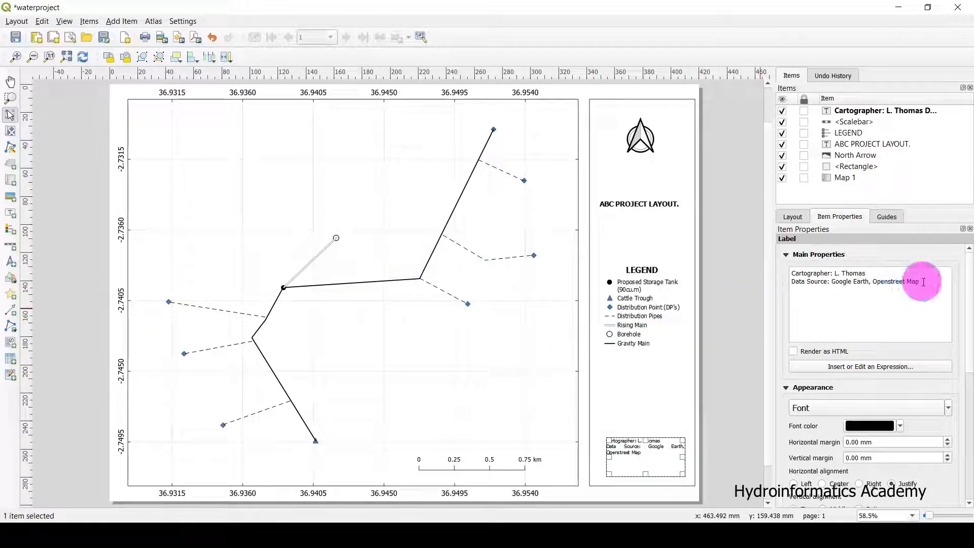
double_click(923, 282)
key(Return)
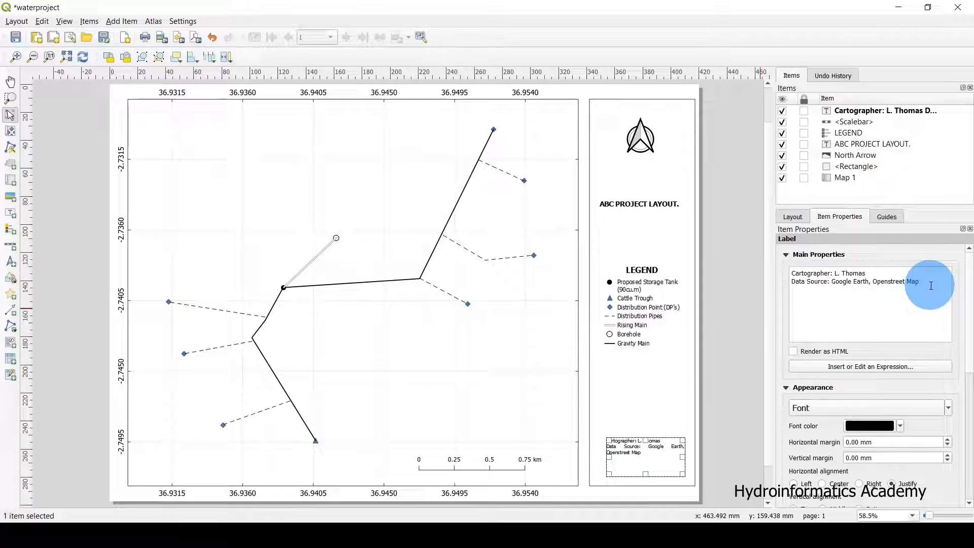
text(Date: Oct. 2021)
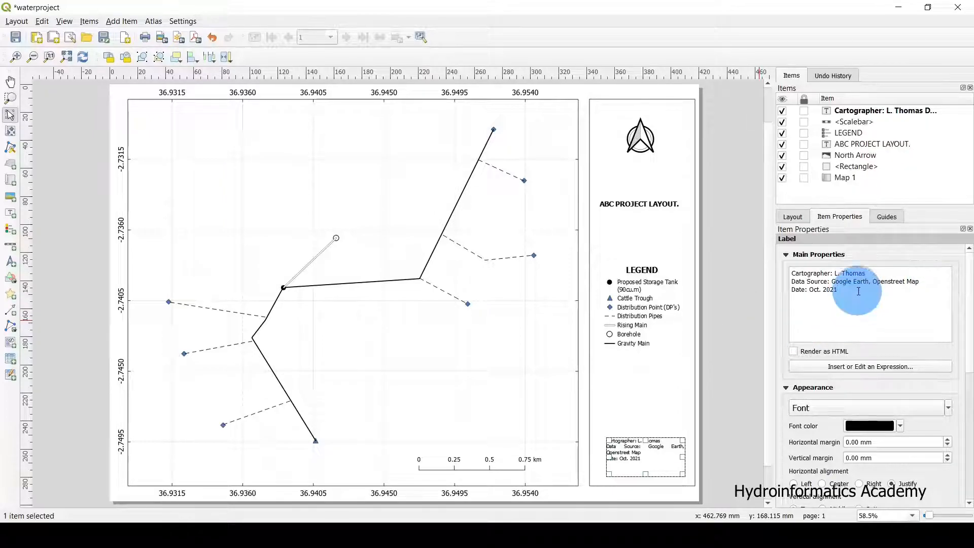
drag(843, 289, 789, 273)
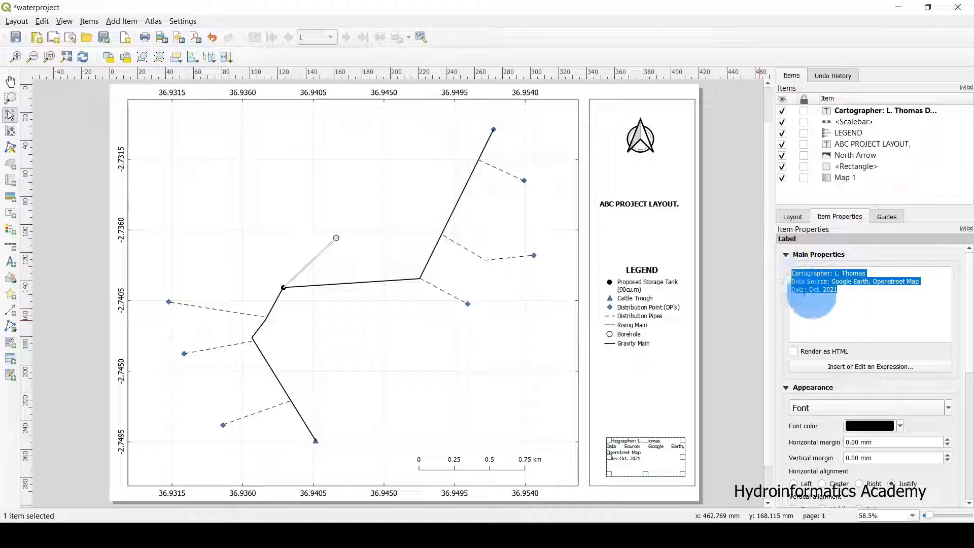
click(852, 298)
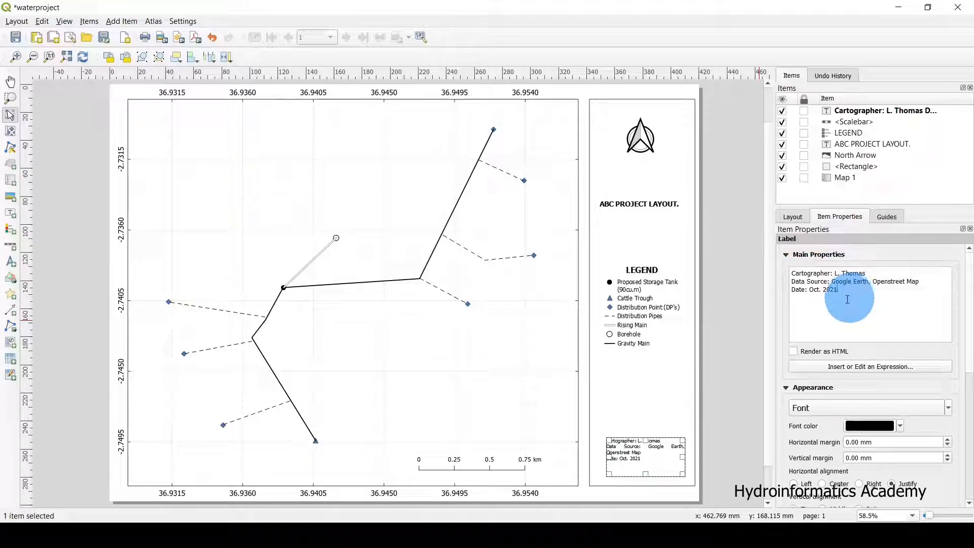
click(854, 217)
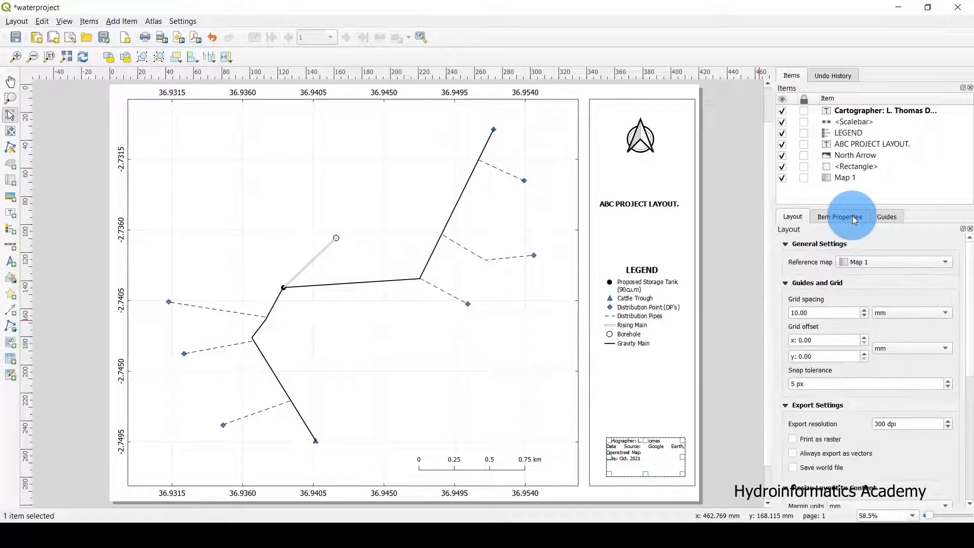
click(727, 385)
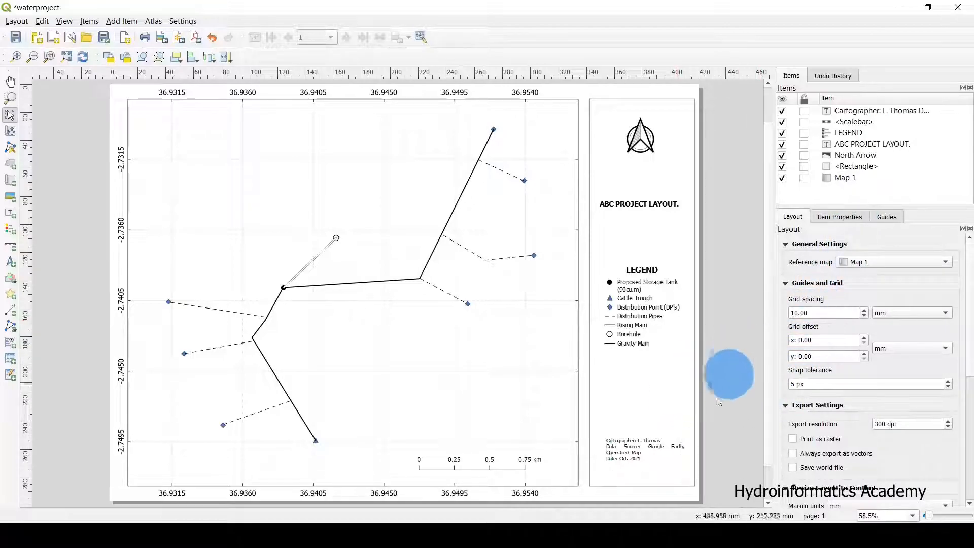
Step: Set the cartographer label's font size to 12
click(634, 452)
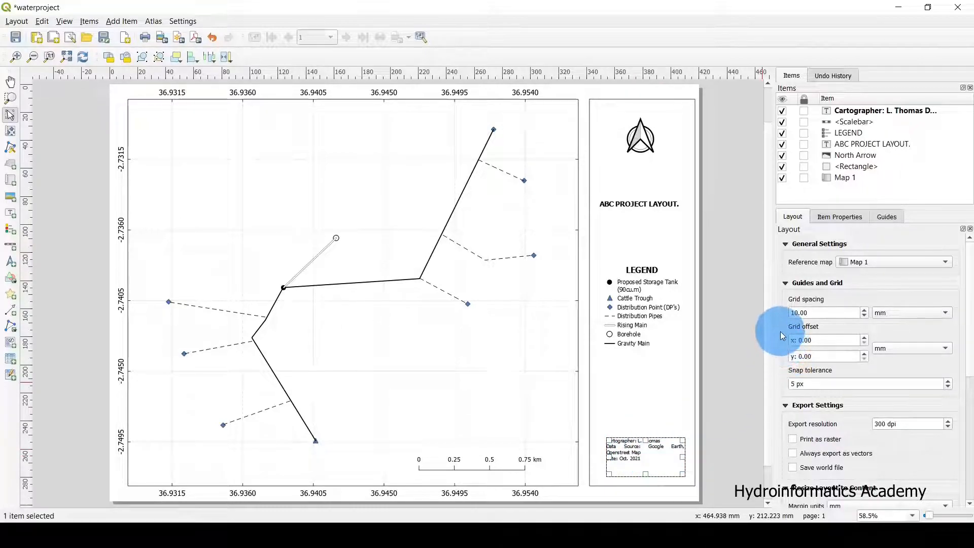
scroll(780, 331, down, 6)
scroll(780, 330, up, 6)
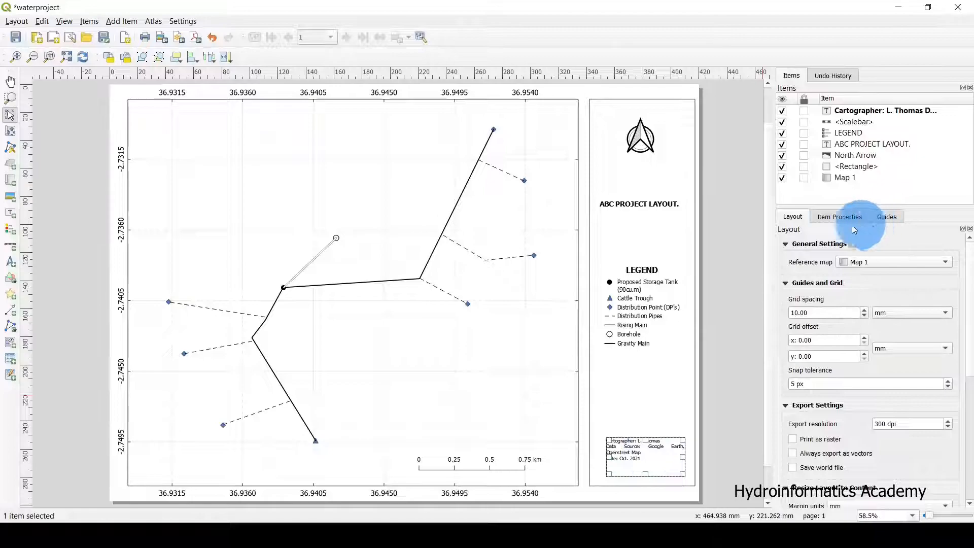
click(838, 217)
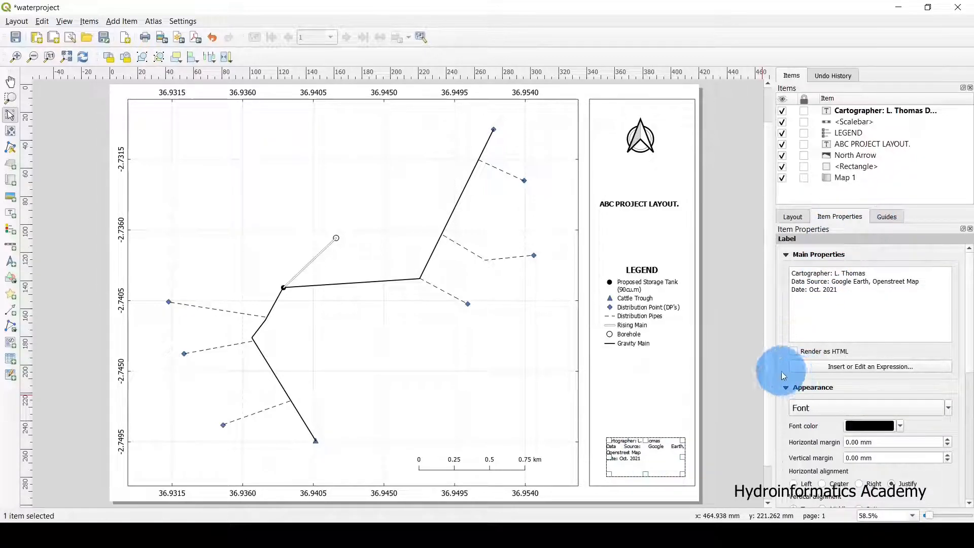
scroll(781, 370, down, 2)
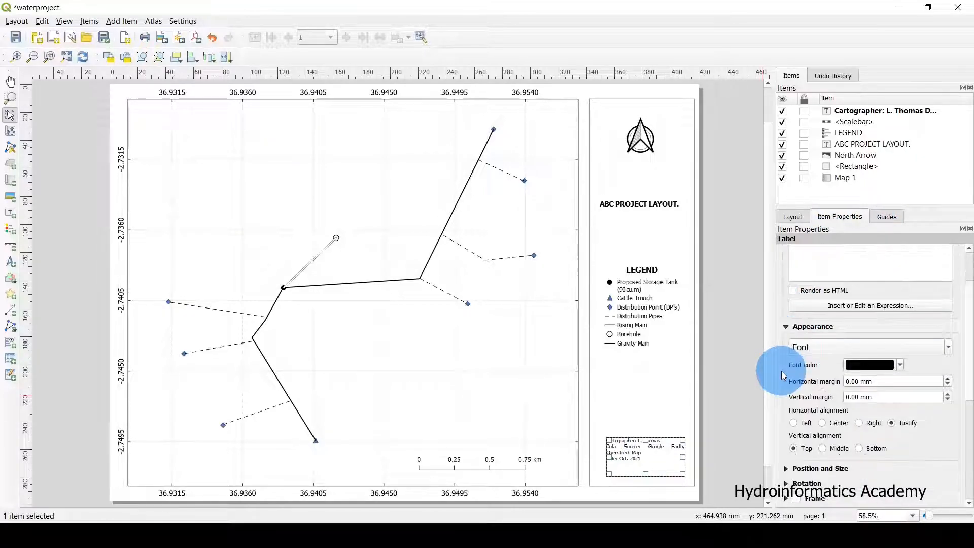
click(825, 349)
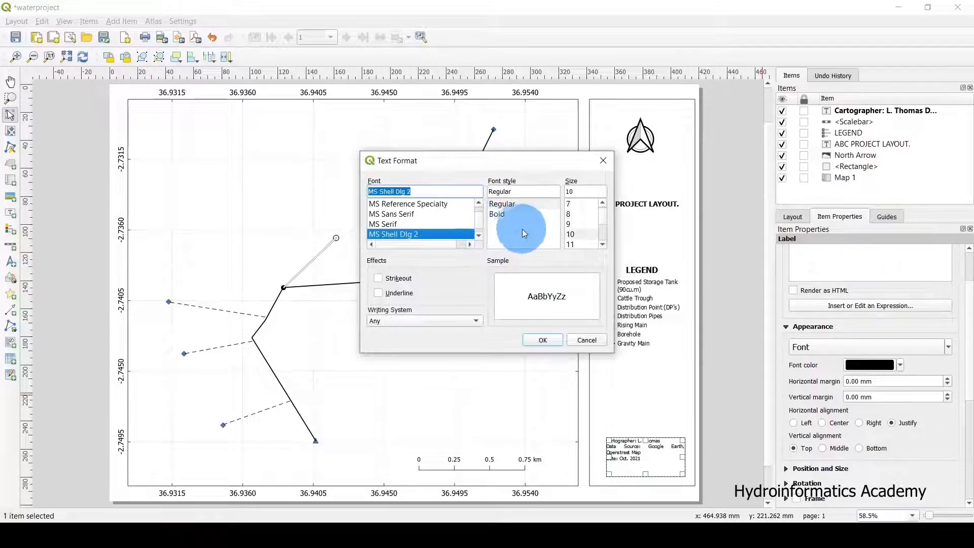
click(574, 243)
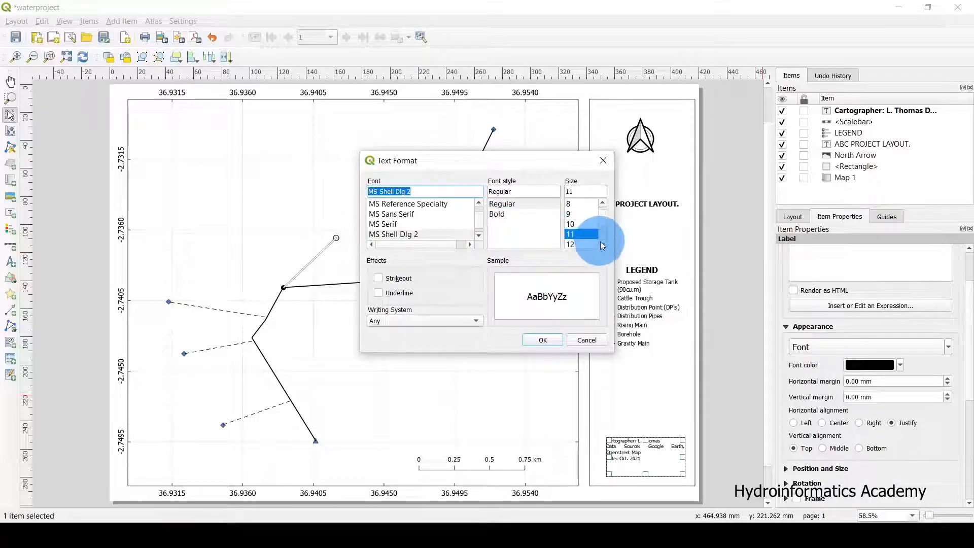
click(584, 244)
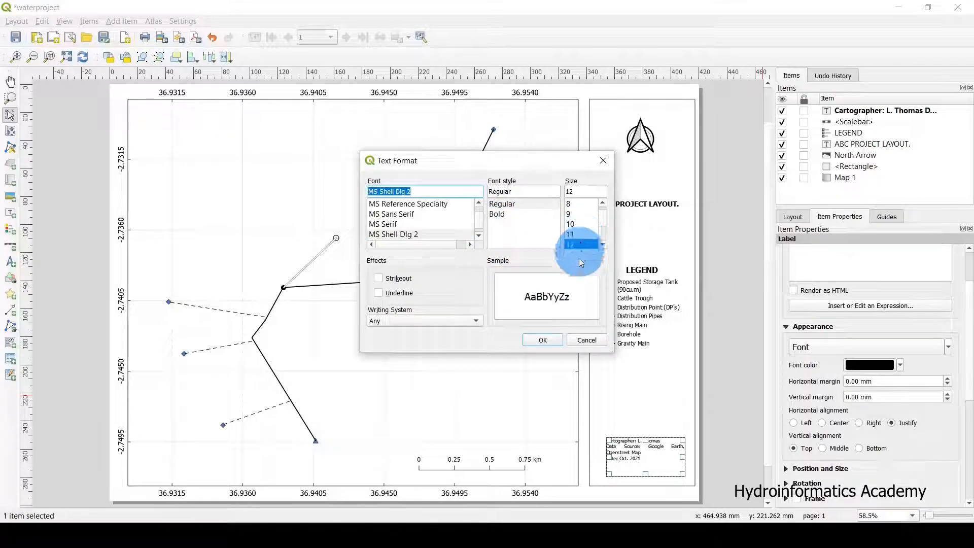
click(542, 341)
click(696, 398)
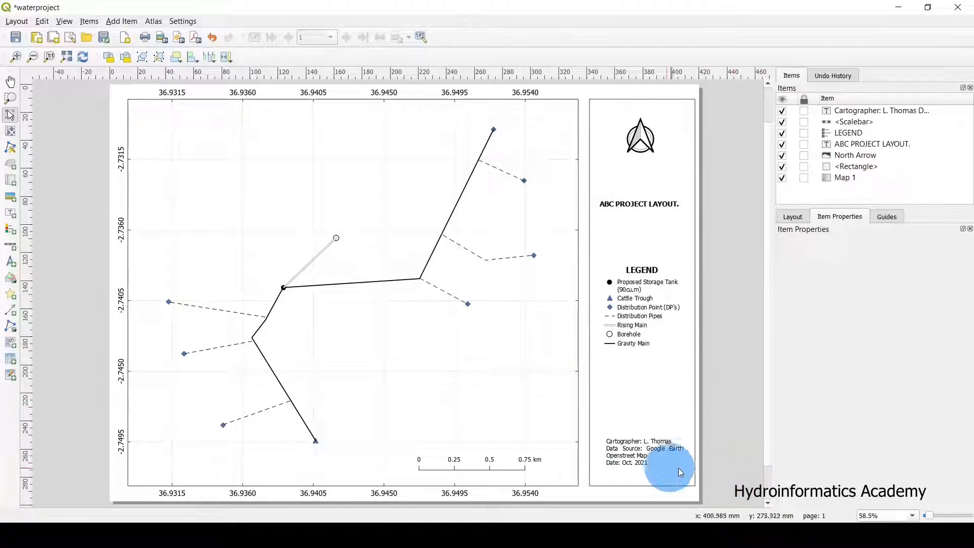
Step: Move the cartographer label slightly to the left within the side panel
click(630, 452)
drag(641, 454, 638, 451)
click(733, 384)
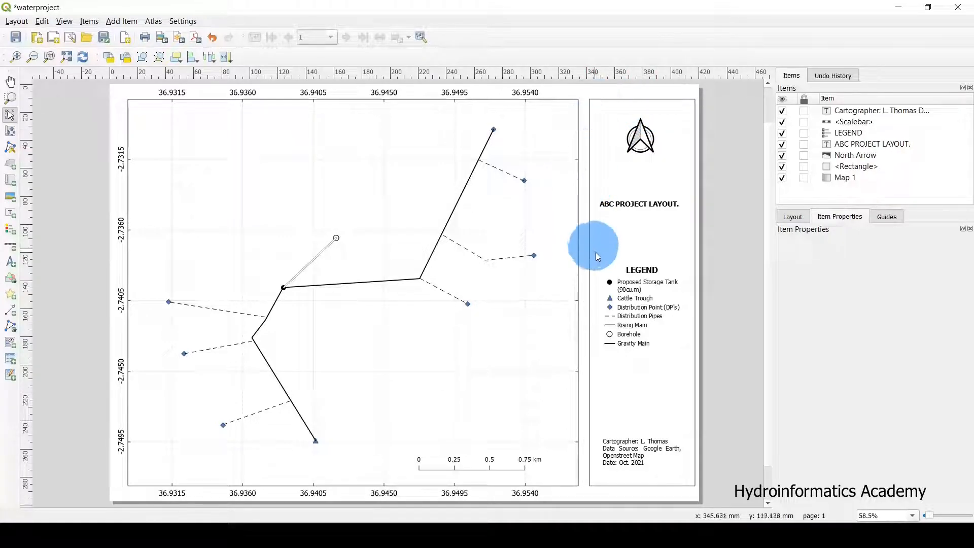
Step: Try a corner radius of 2 mm on the side panel's rectangle
click(598, 100)
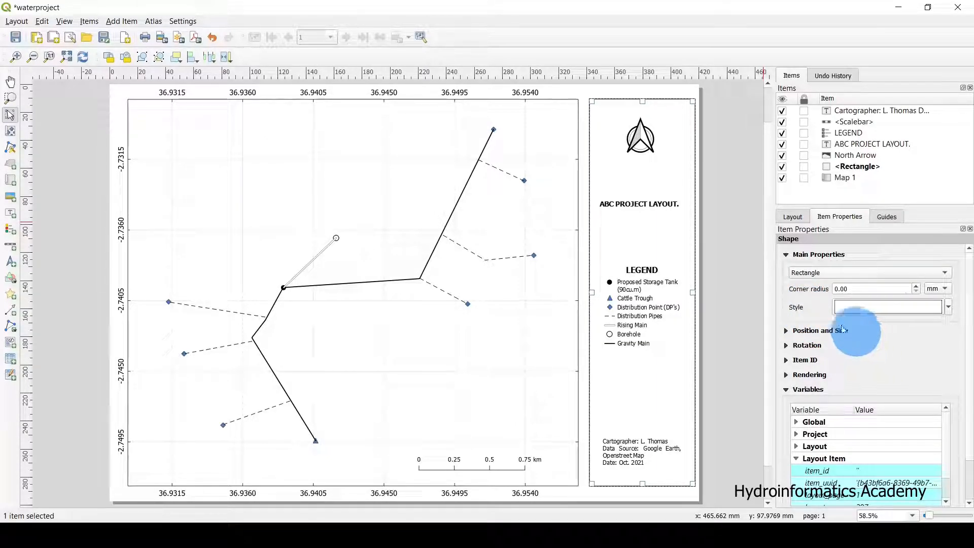
drag(850, 288, 798, 288)
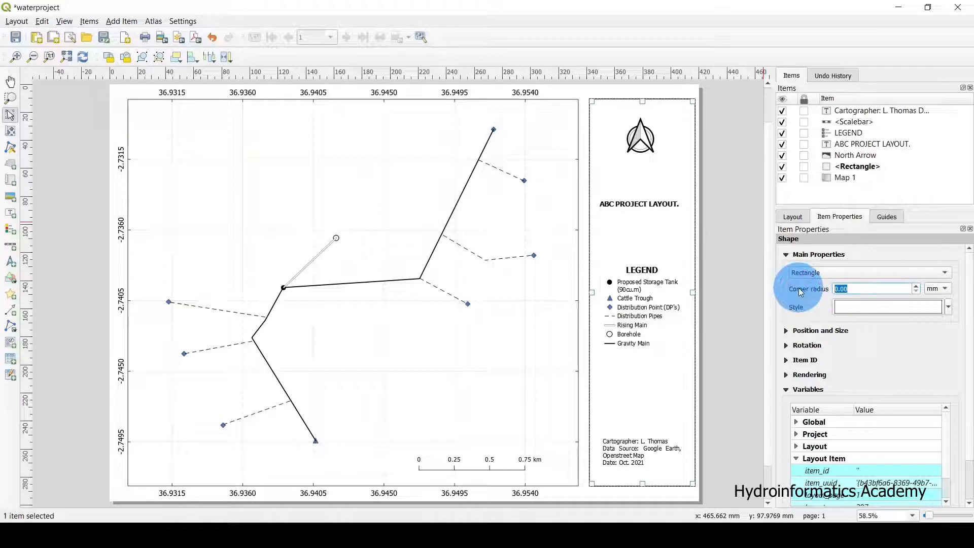
text(2)
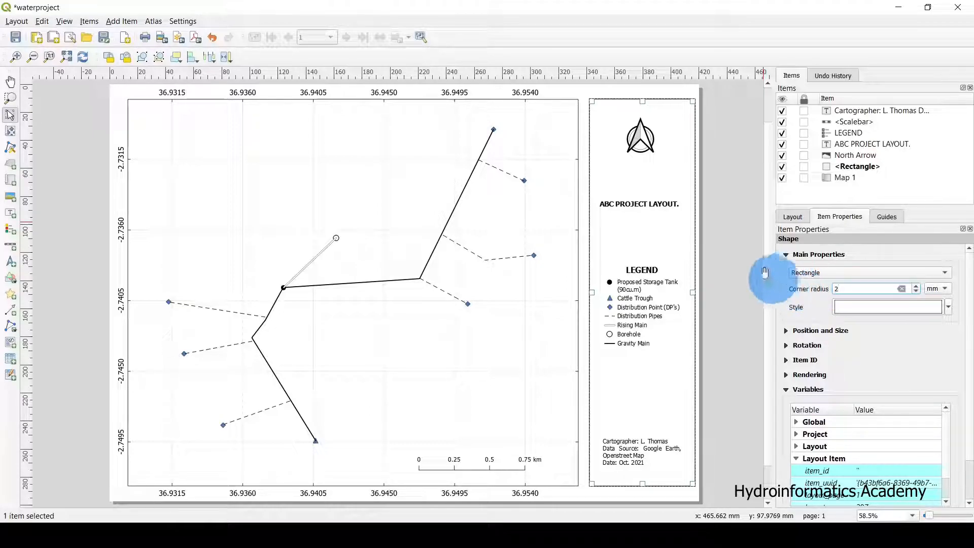
click(741, 238)
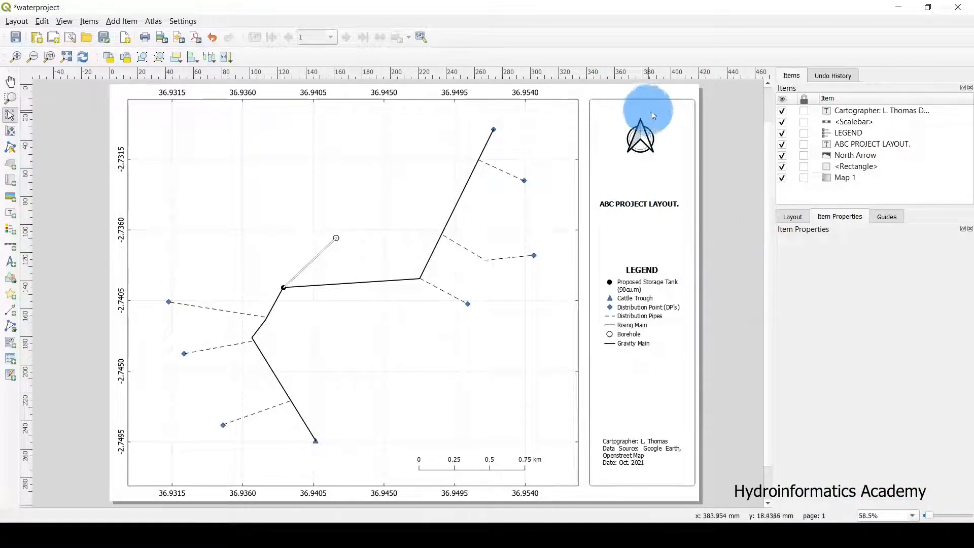
Step: Set the corner radius of the side panel's rectangle to 3 mm
click(607, 113)
drag(856, 290, 785, 284)
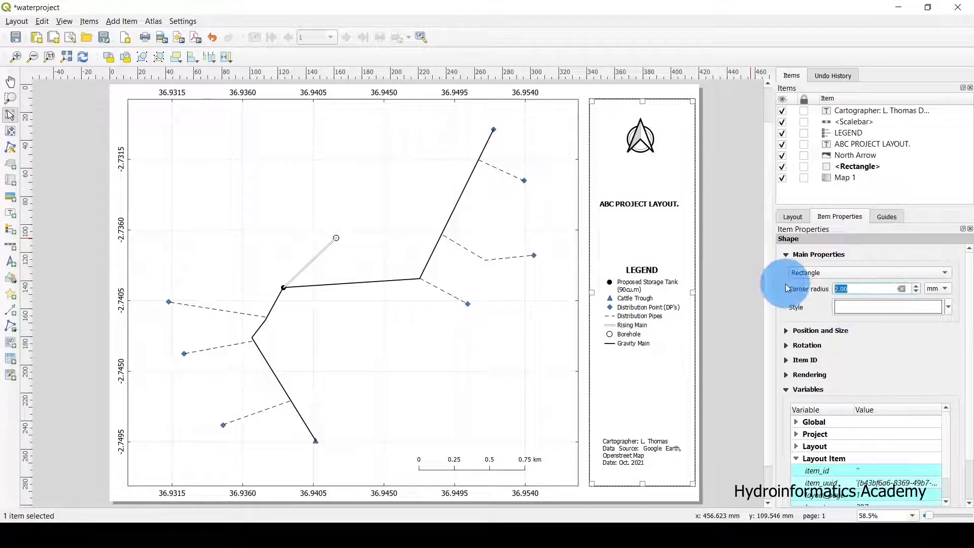
text(3)
click(723, 210)
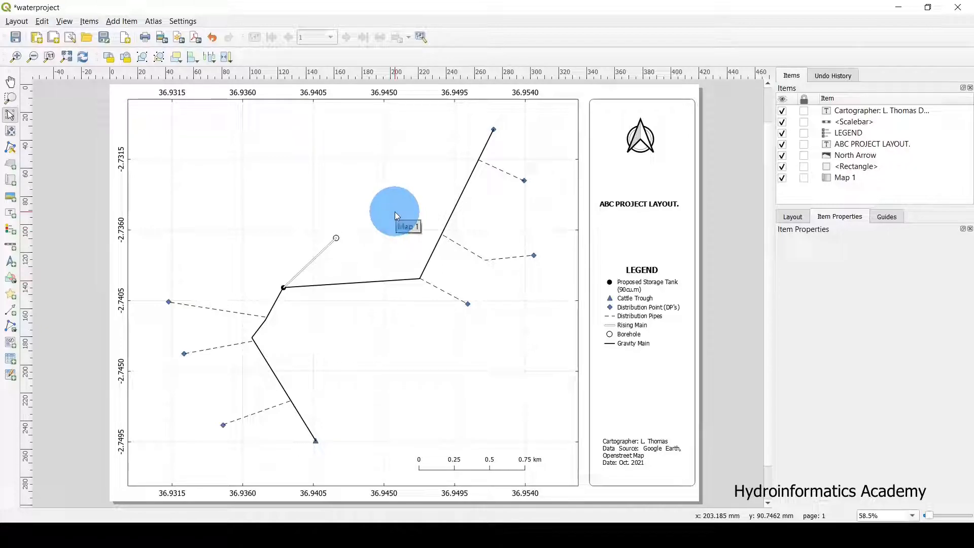
Step: Lower the opacity of Map 1's existing grid line style until the grid lines disappear from the map
click(387, 185)
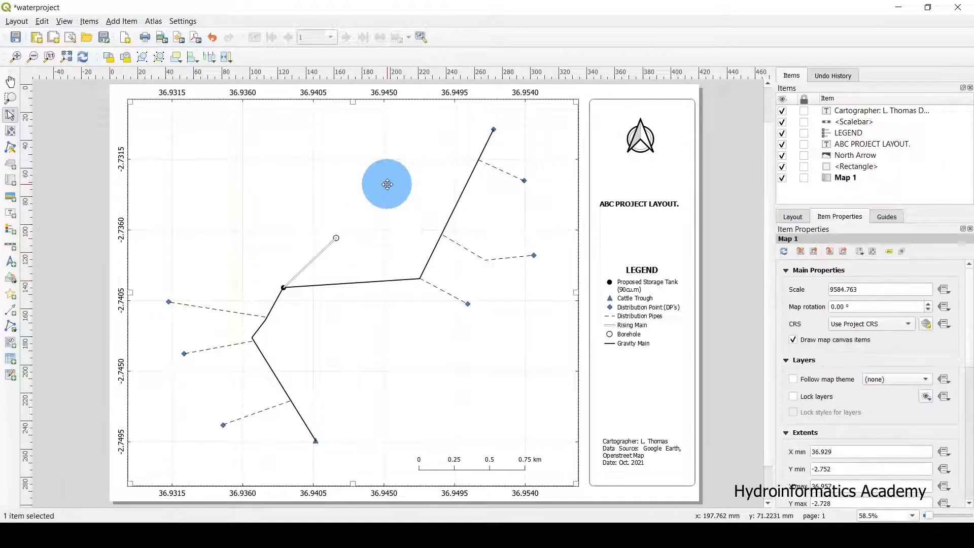
scroll(781, 318, down, 6)
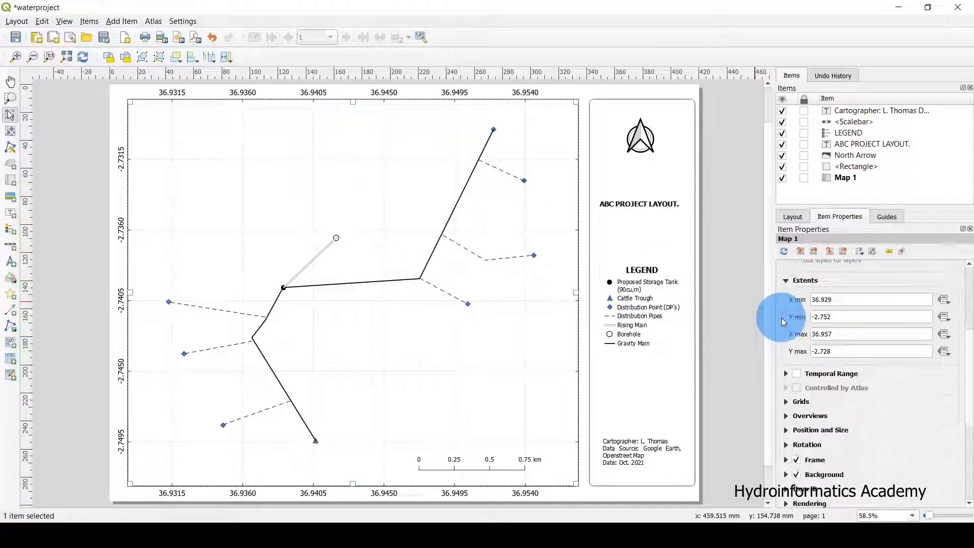
click(786, 370)
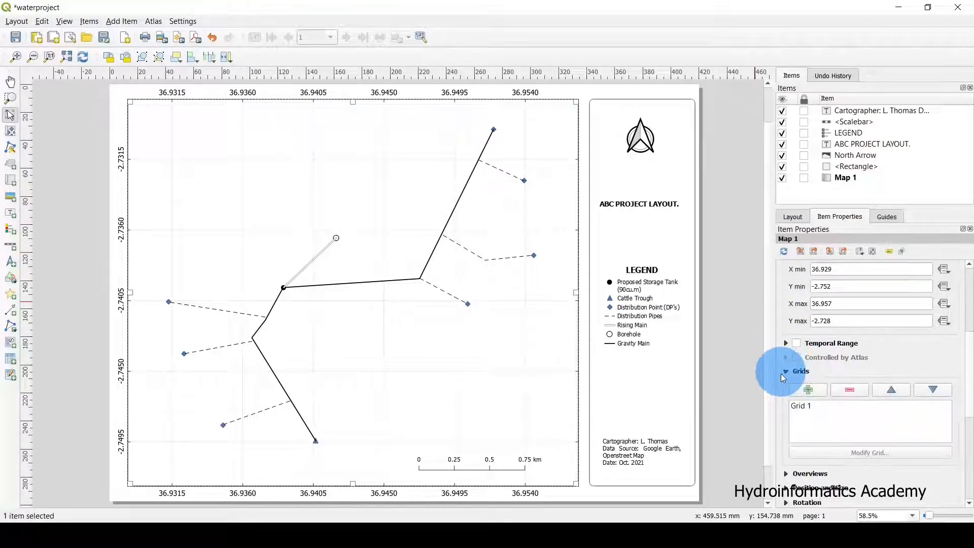
click(808, 390)
click(869, 452)
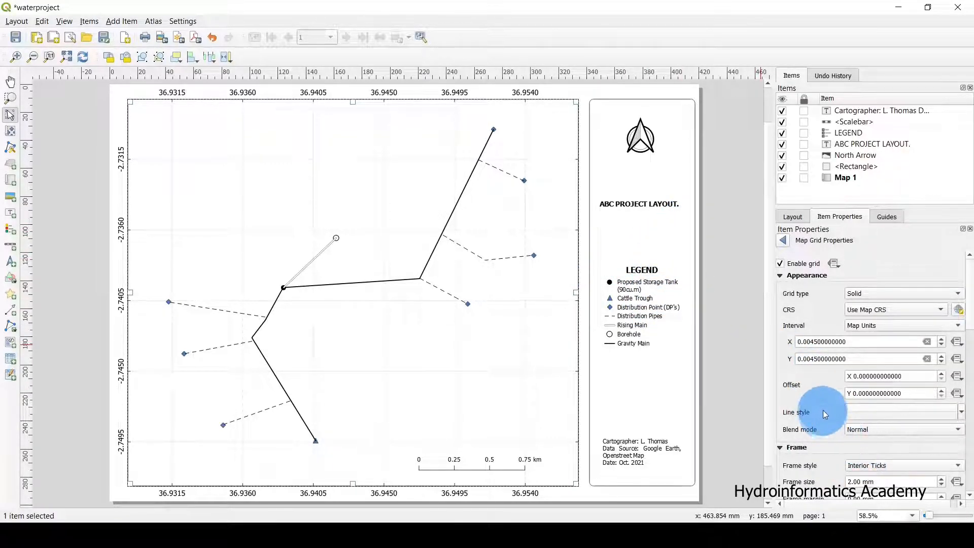
scroll(824, 398, down, 1)
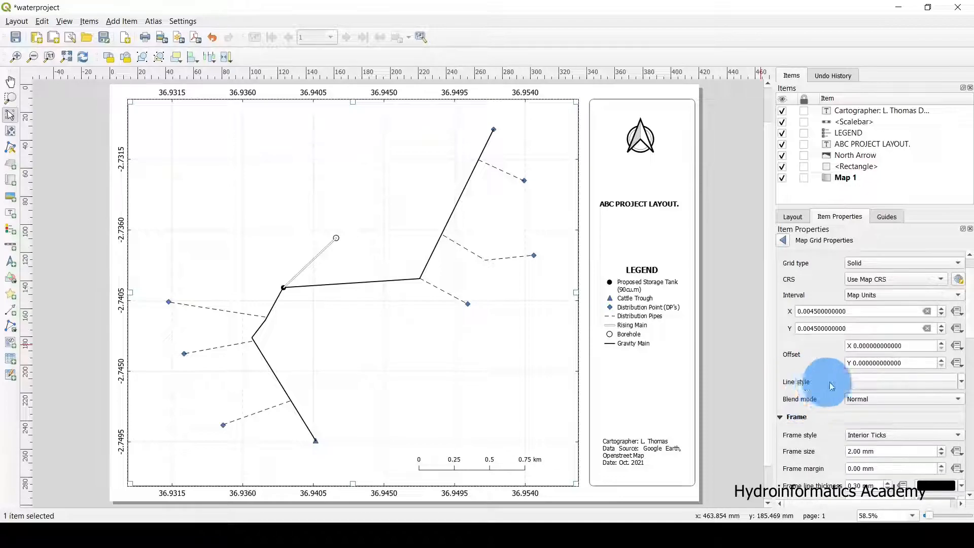
click(862, 381)
drag(815, 360, 744, 360)
click(735, 267)
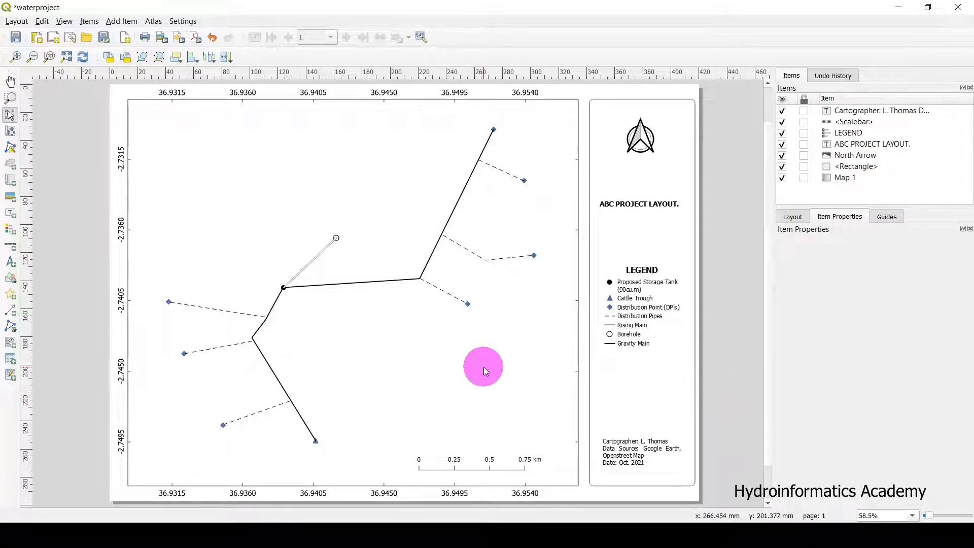
Step: Try shortening the map frame from its lower edge and placing the scale bar beneath it
click(483, 367)
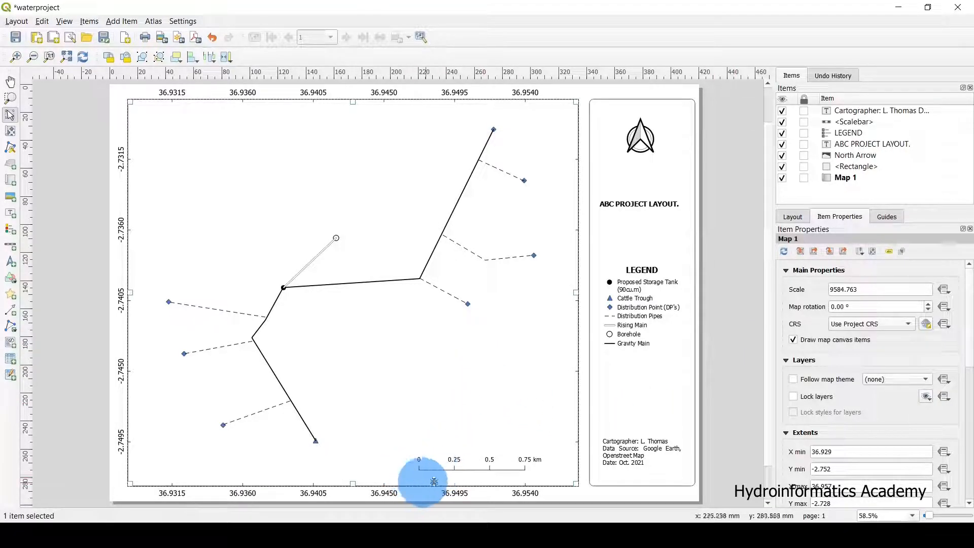
click(495, 465)
drag(499, 443, 500, 370)
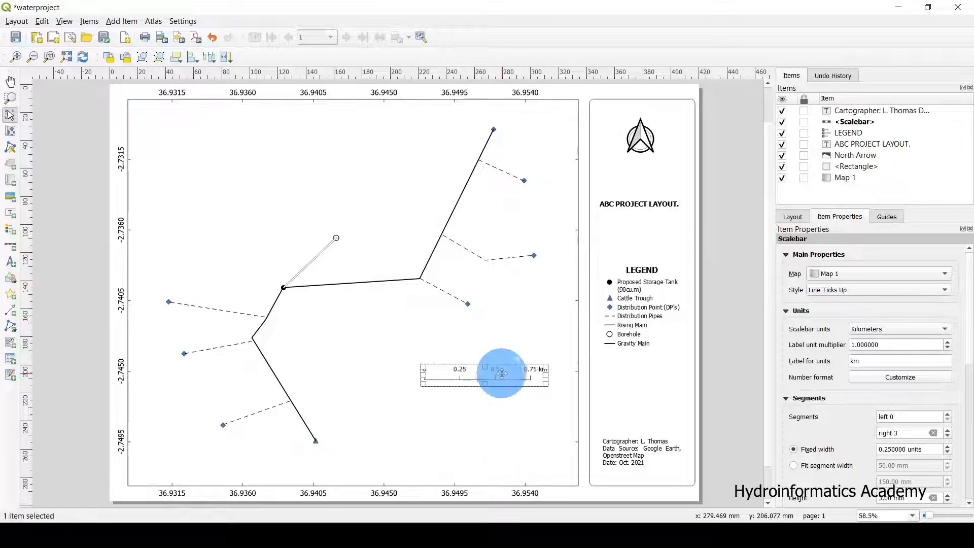
click(379, 485)
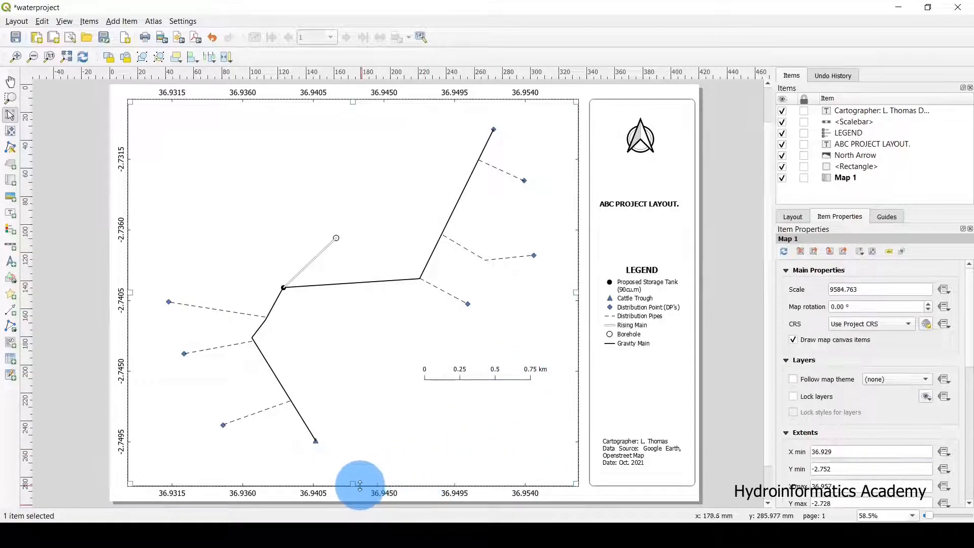
drag(353, 485, 353, 444)
drag(486, 370, 358, 472)
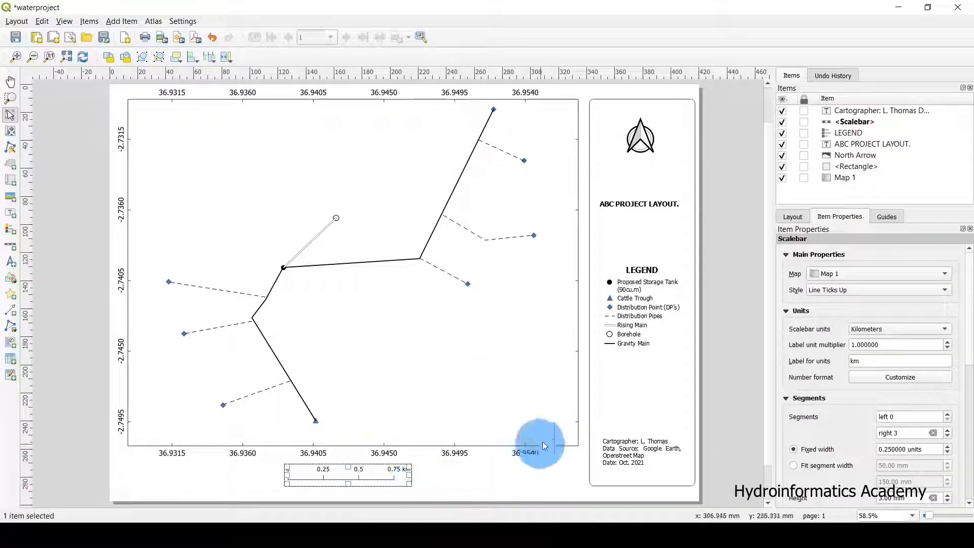
click(722, 330)
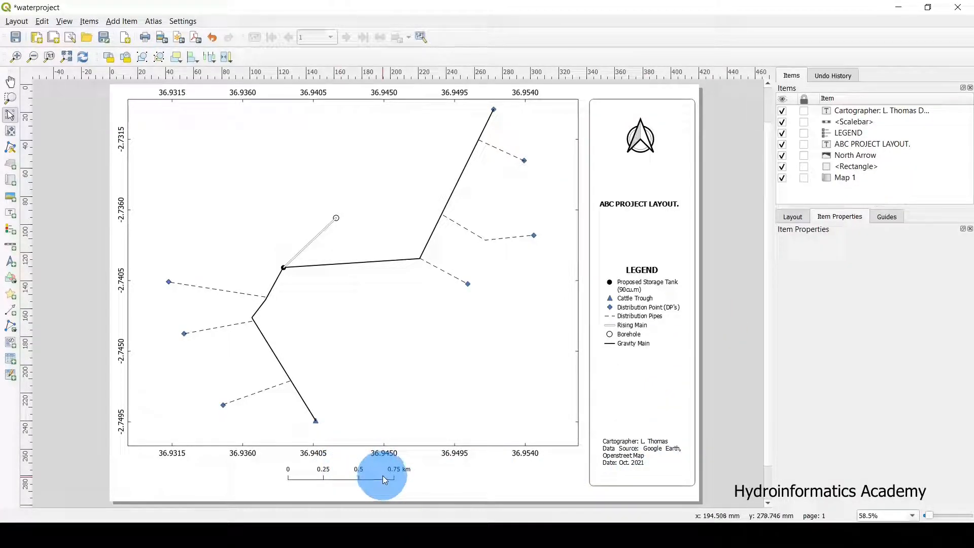
click(383, 475)
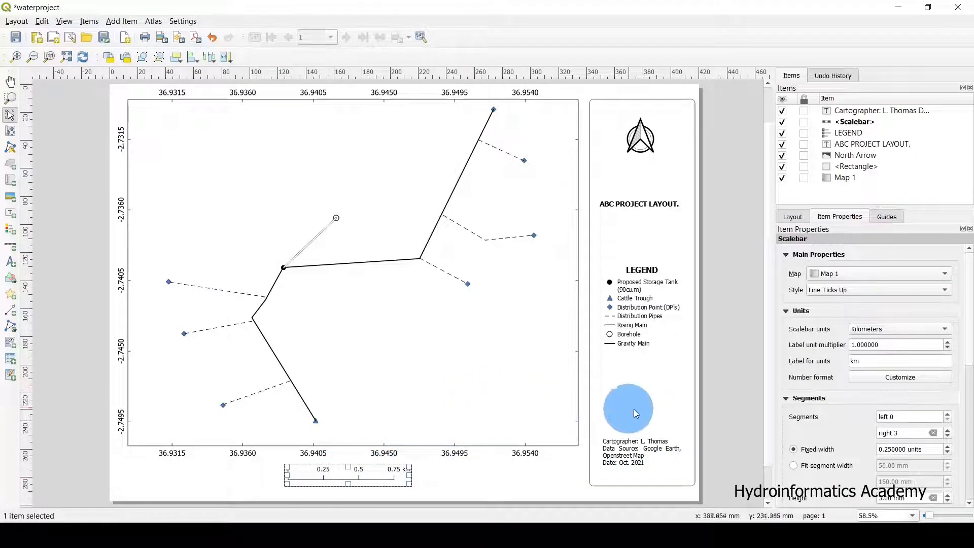
Step: Undo the scale bar moves and the map frame's height change
click(728, 329)
key(ctrl+z)
key(ctrl+z)
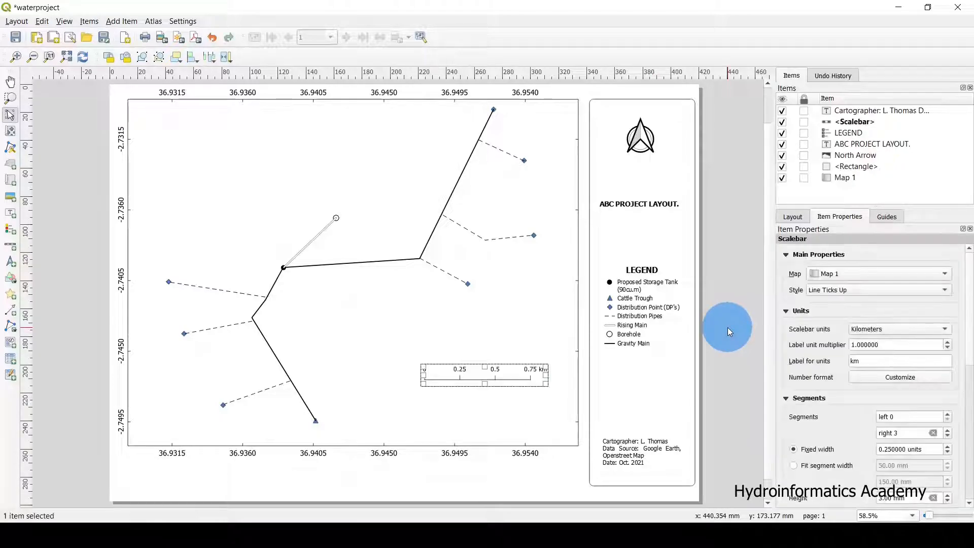
key(ctrl+shift+z)
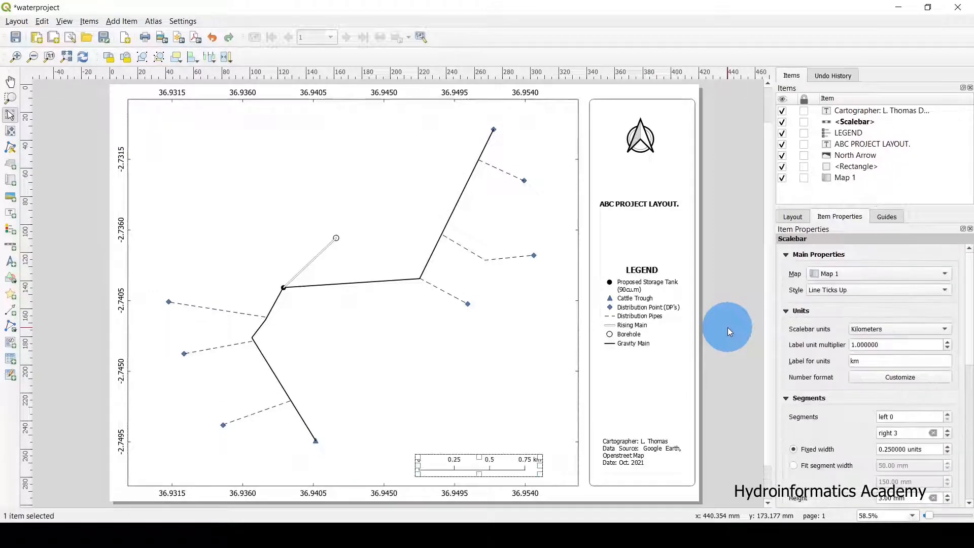
click(716, 333)
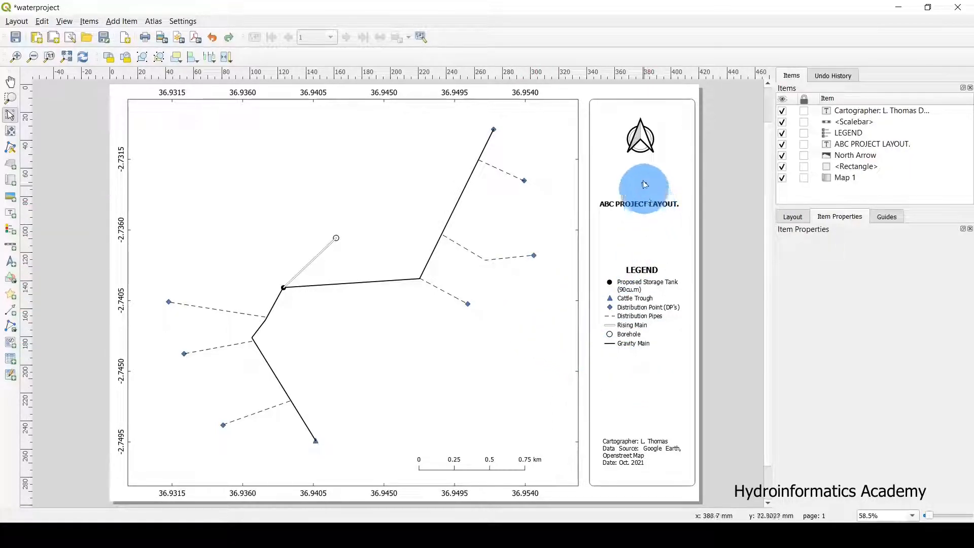
Step: Shift the north arrow, the ABC PROJECT LAYOUT. title and the legend slightly down within the side panel
click(642, 139)
drag(642, 139, 640, 140)
click(641, 207)
mouse_move(640, 206)
mouse_down()
mouse_move(631, 209)
mouse_move(642, 212)
mouse_up()
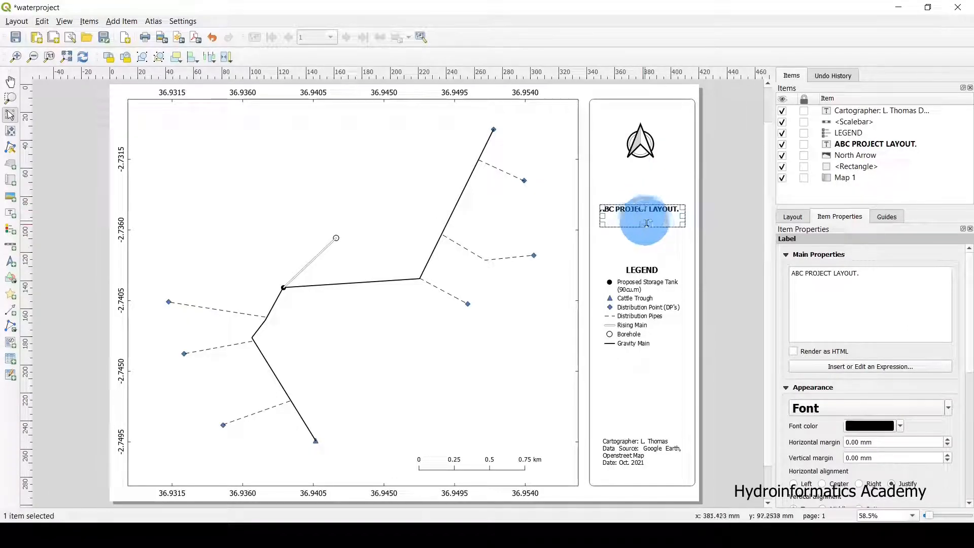
click(709, 218)
drag(631, 293, 648, 323)
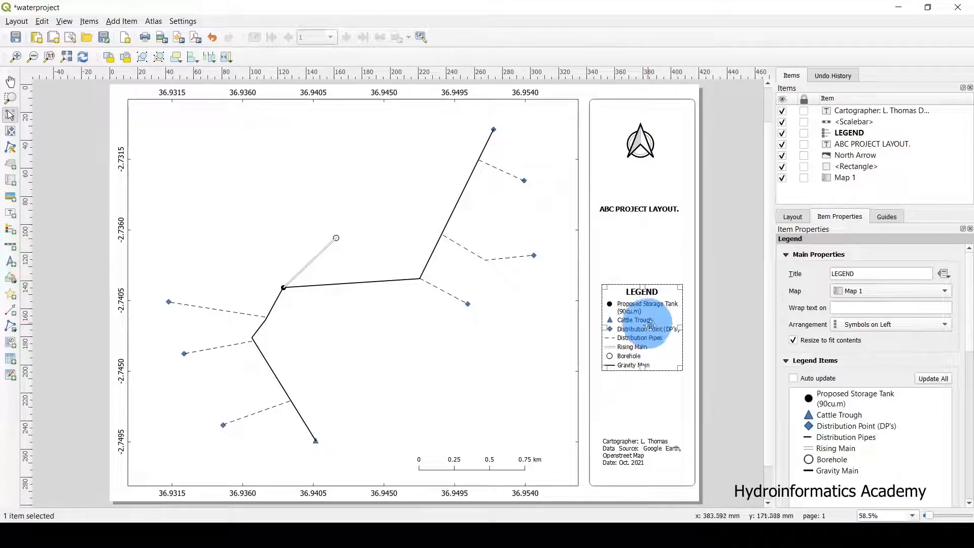
click(741, 419)
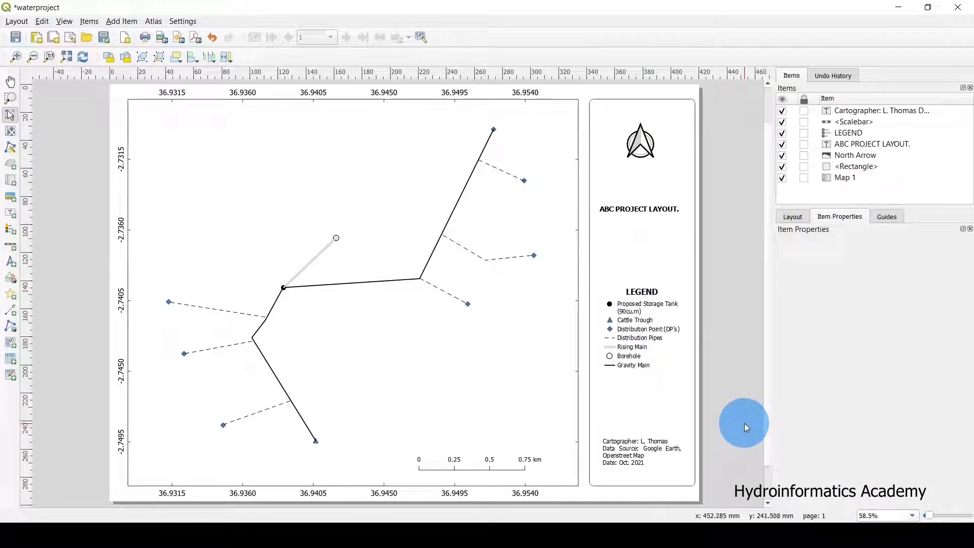
key(ctrl+minus)
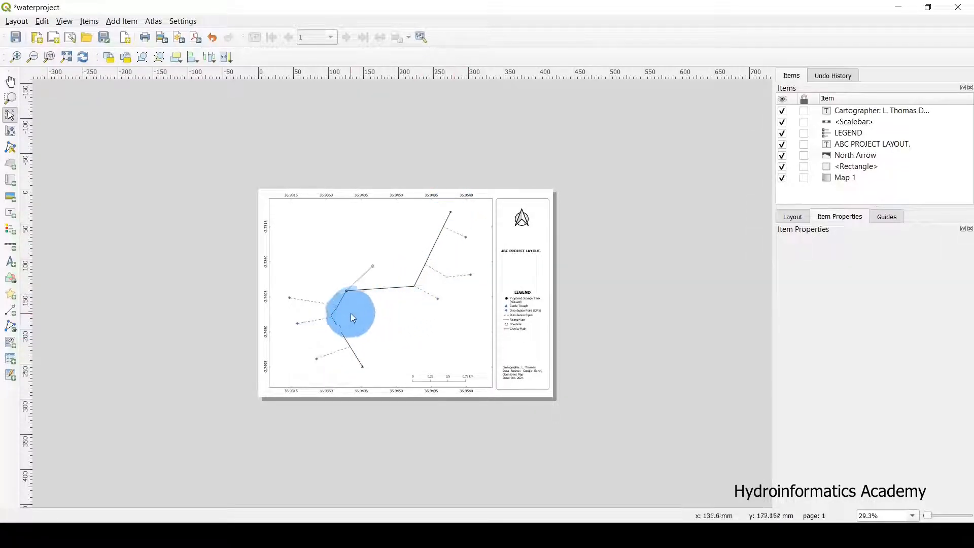
scroll(353, 321, up, 1)
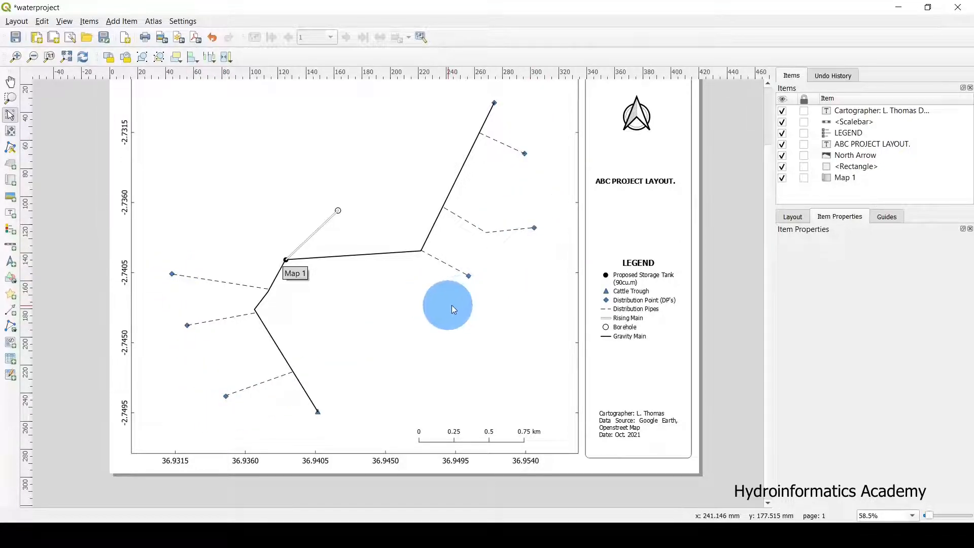
scroll(471, 292, up, 1)
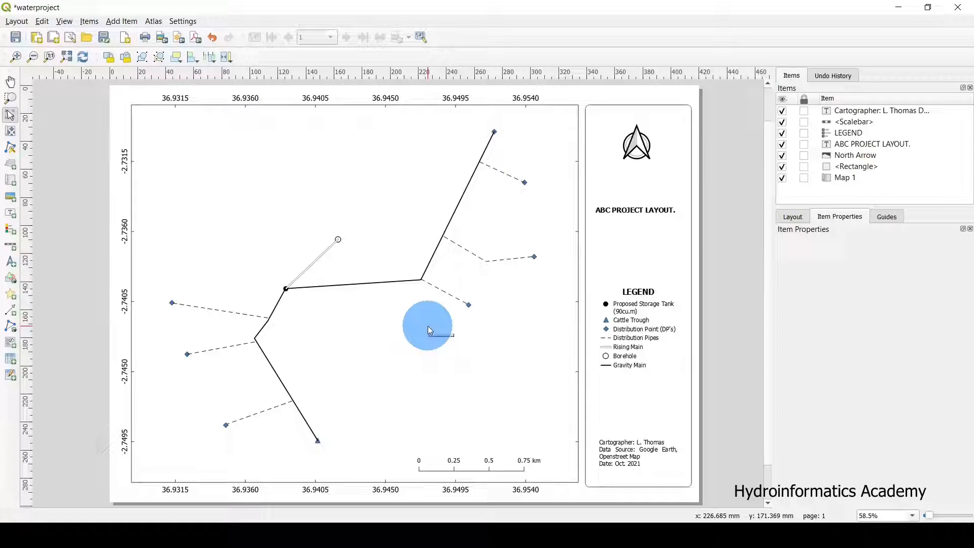
scroll(406, 326, down, 1)
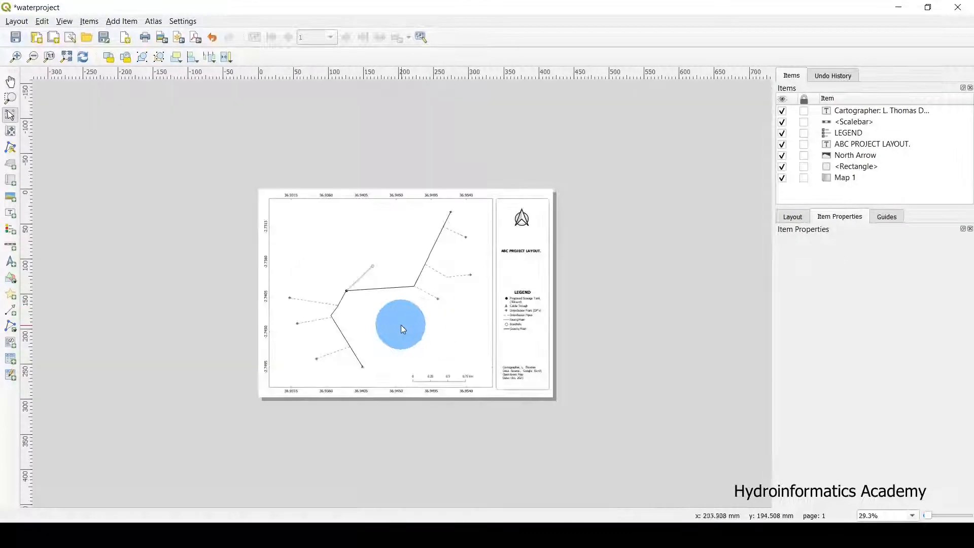
scroll(401, 325, up, 1)
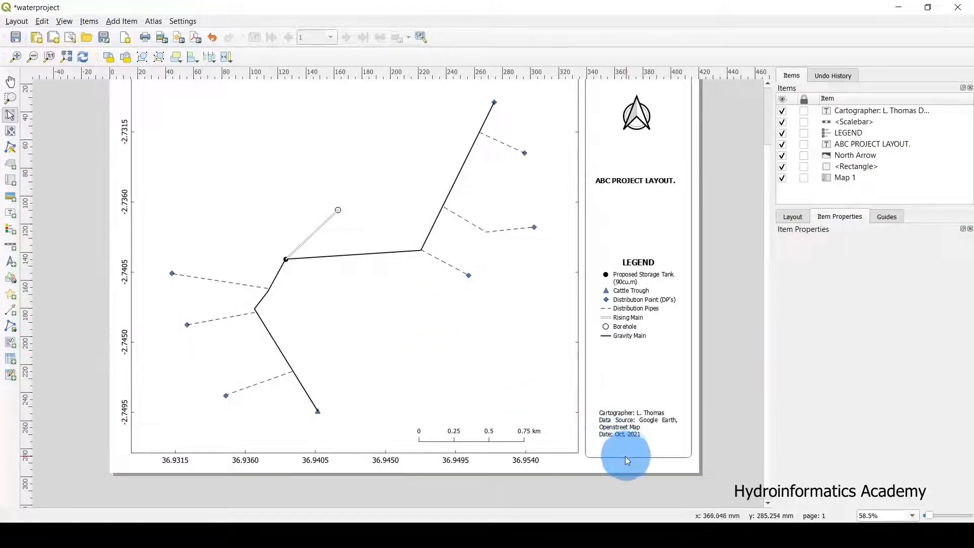
scroll(689, 335, up, 1)
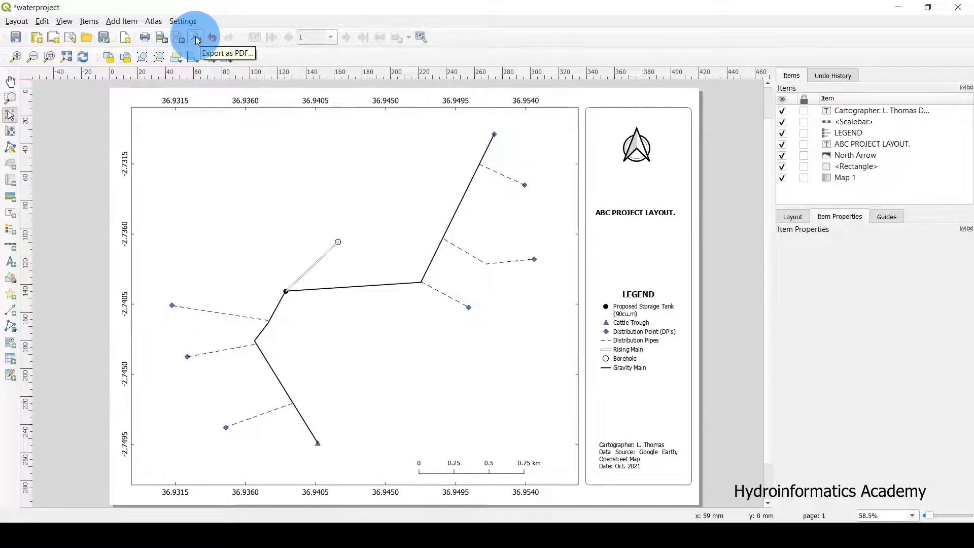
Step: Export the layout as waterproject.pdf into the New folder inside Desktop\file, keeping the default PDF export options
click(22, 23)
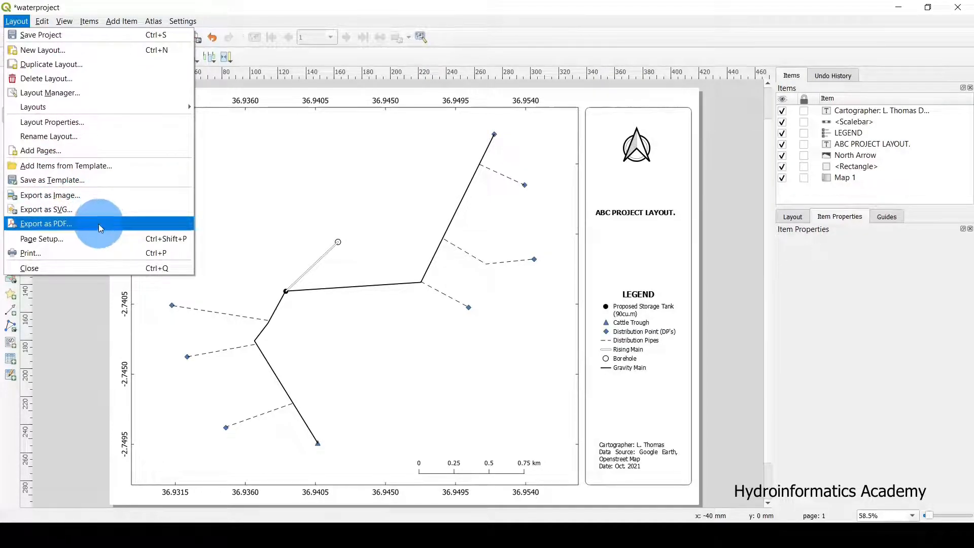
click(315, 4)
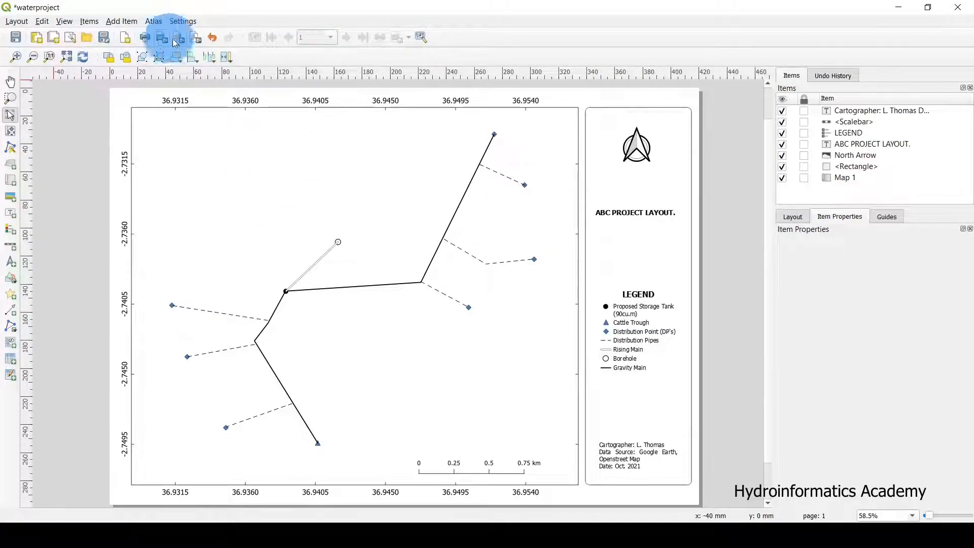
click(196, 38)
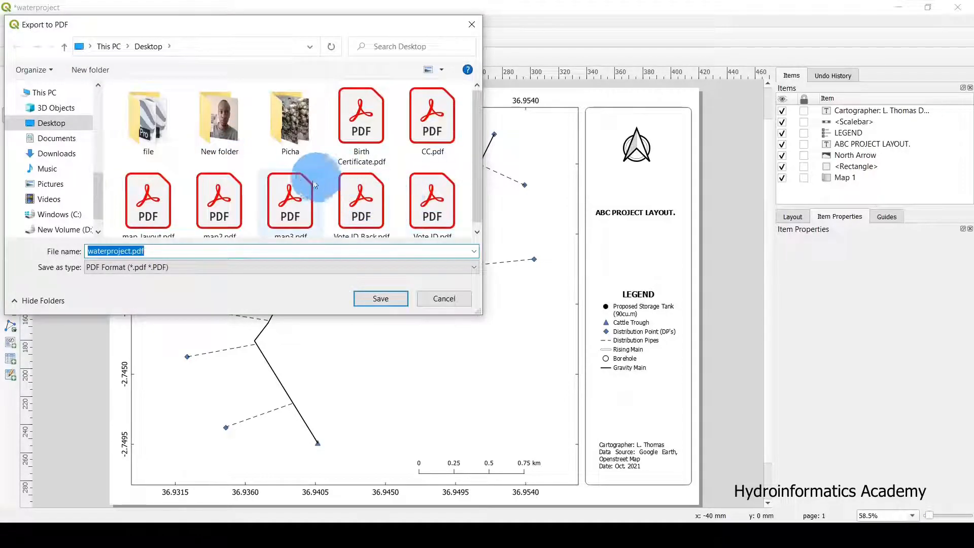
double_click(176, 116)
click(166, 108)
double_click(165, 108)
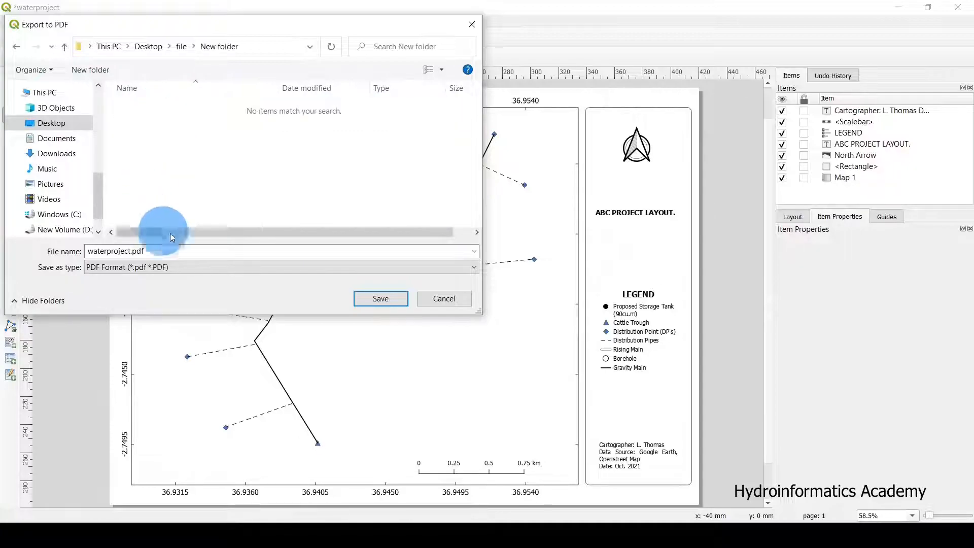
double_click(149, 251)
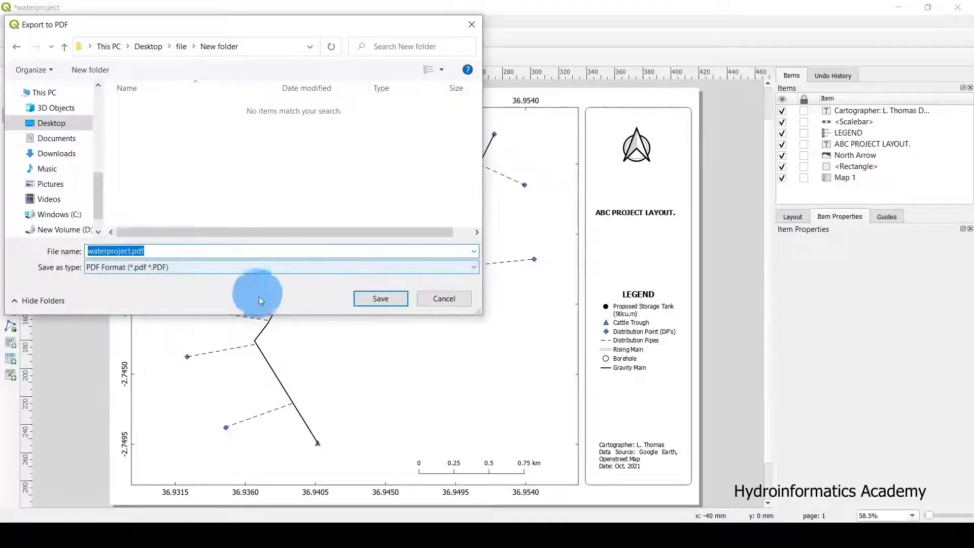
click(385, 300)
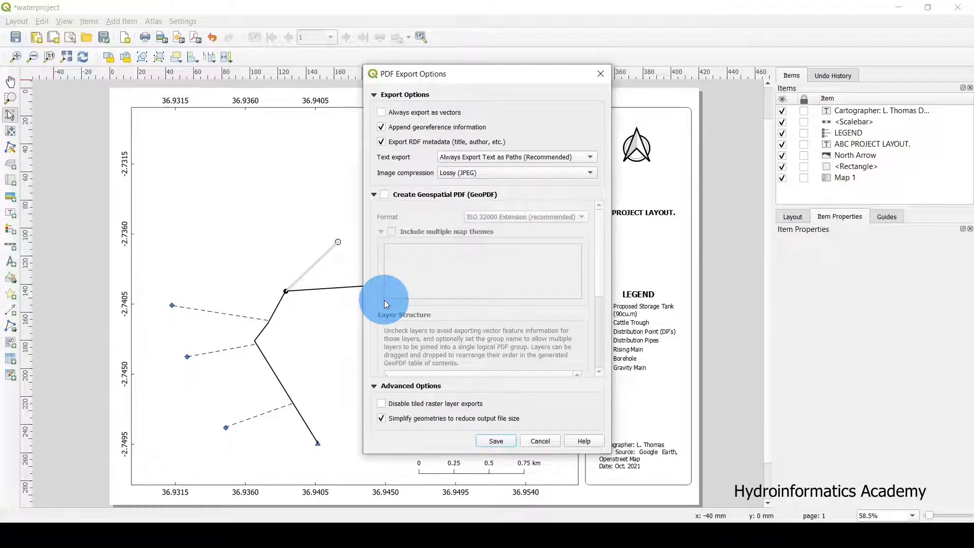
click(496, 442)
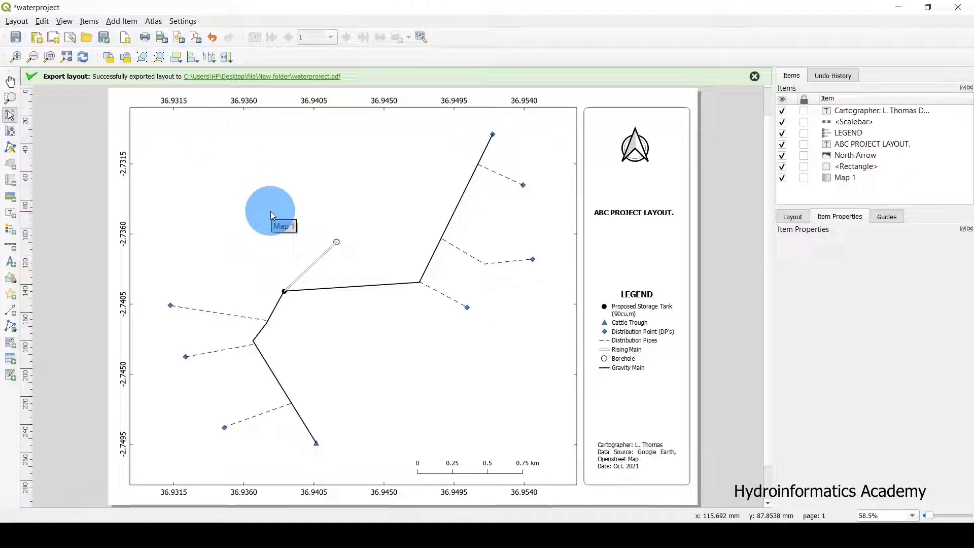
Step: Export the layout as the image waterproject.png into the New folder inside Desktop\file, keeping 300 dpi and the default image export options
click(163, 37)
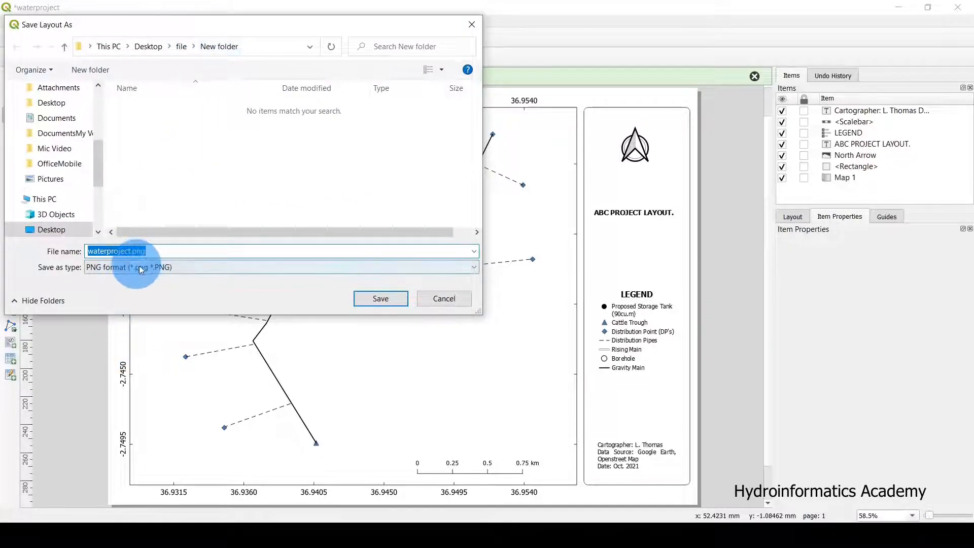
drag(157, 252, 74, 254)
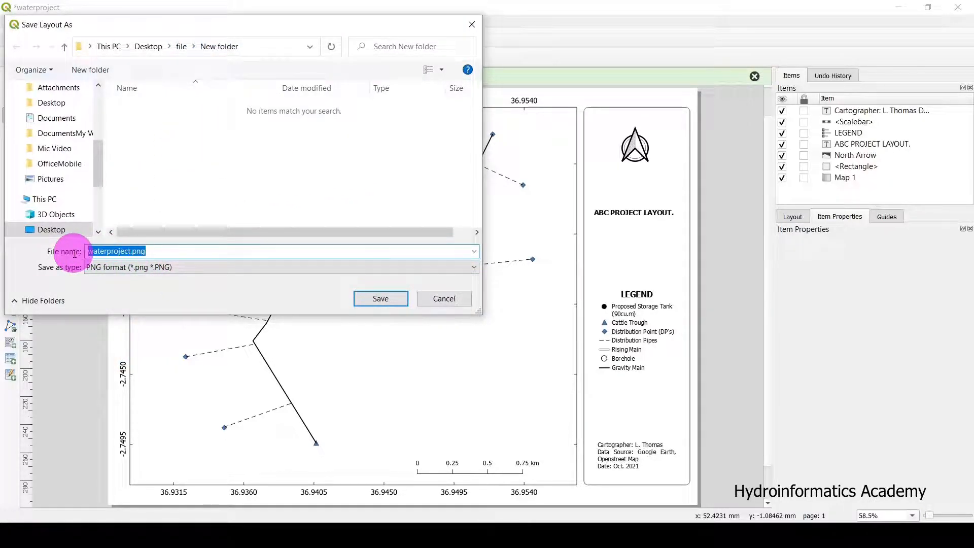
click(370, 299)
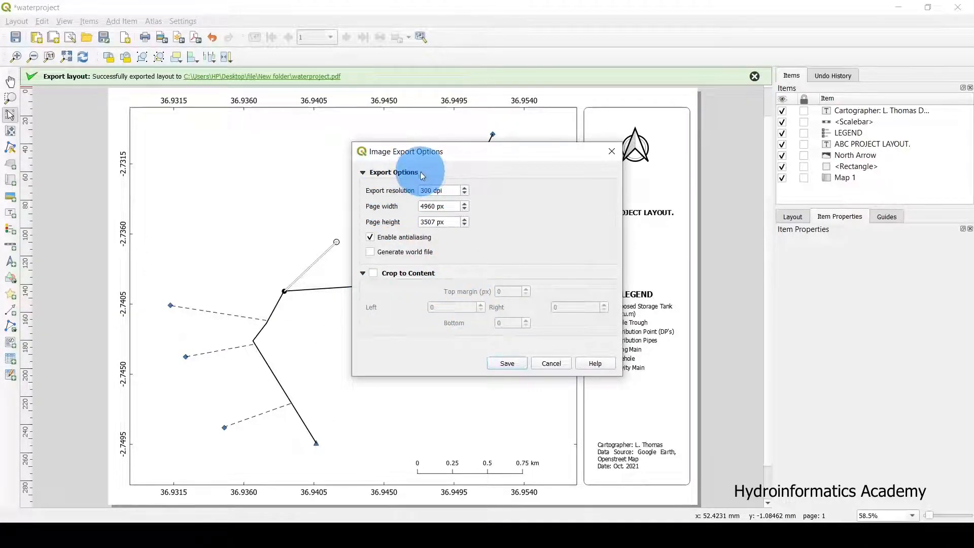
click(365, 173)
click(368, 172)
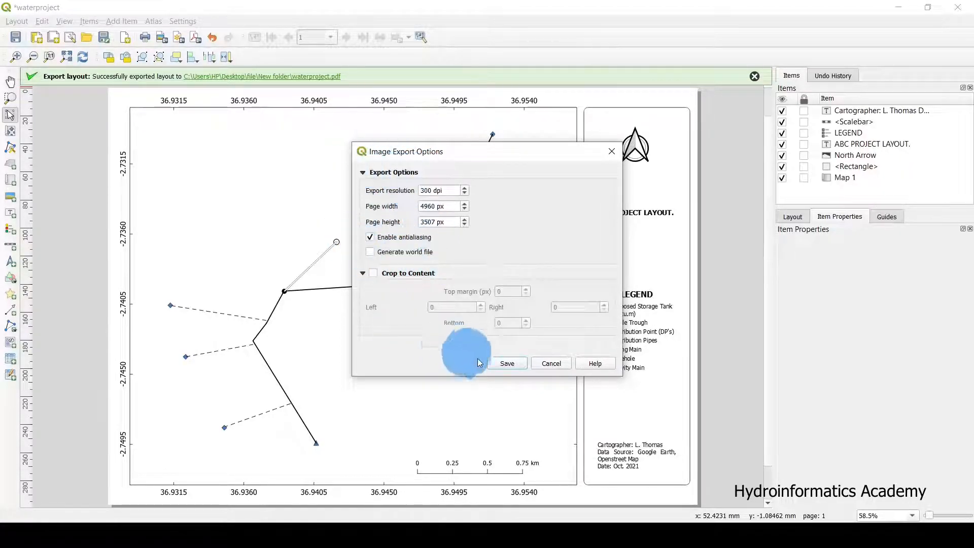
click(507, 363)
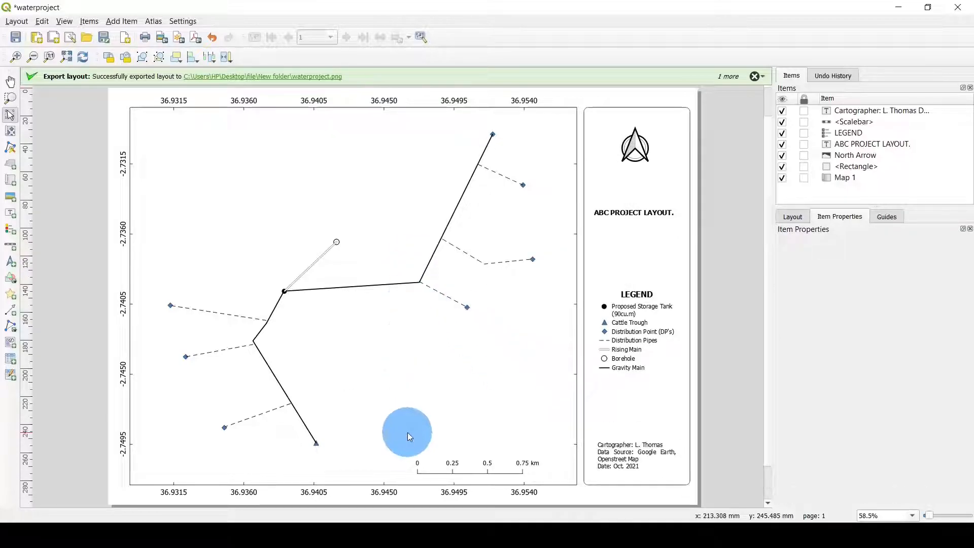
Step: Switch to File Explorer's New folder, open the exported waterproject.pdf in Adobe Acrobat Reader and collapse its tools pane to inspect the layout
mouse_move(325, 533)
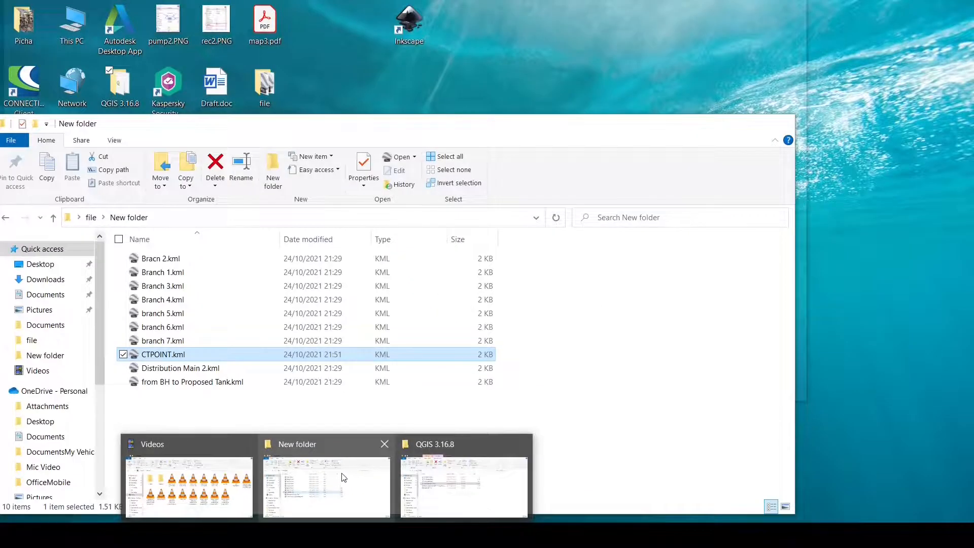
click(349, 477)
drag(382, 129, 458, 26)
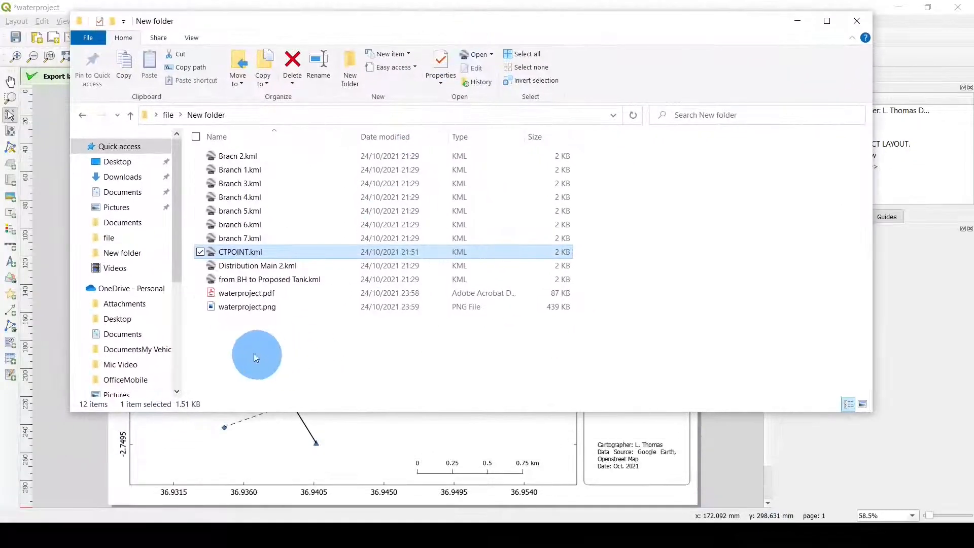
click(256, 292)
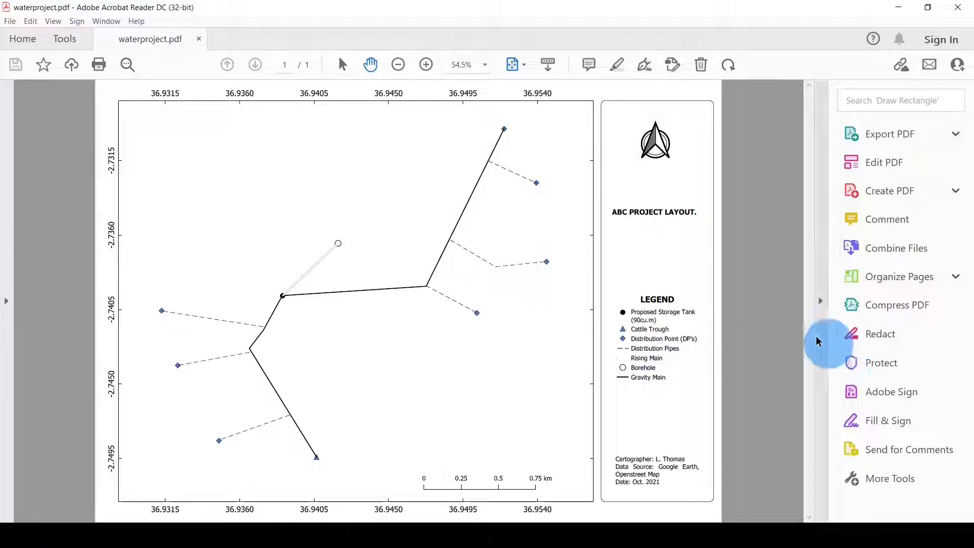
click(820, 300)
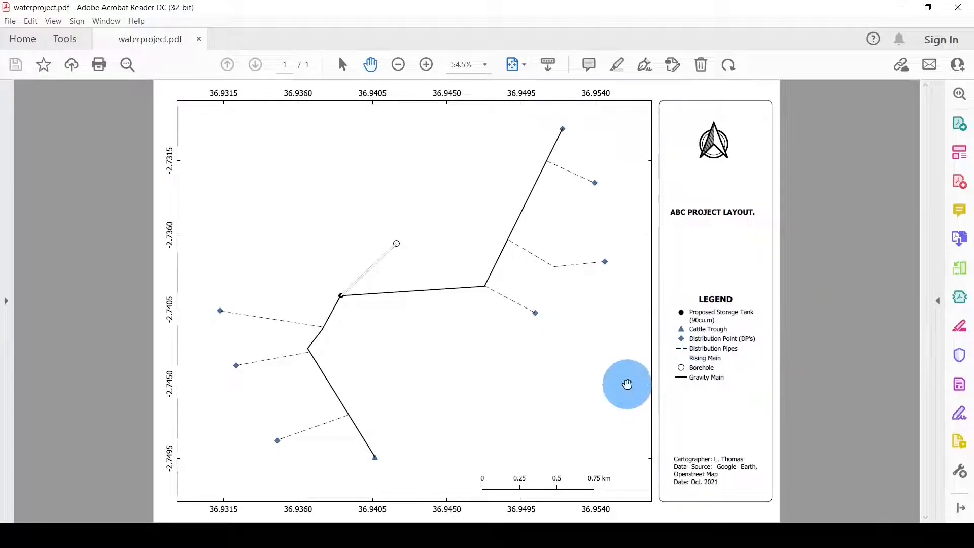
Step: Return to the New folder and open the exported waterproject.png in Photos to inspect the image
click(899, 7)
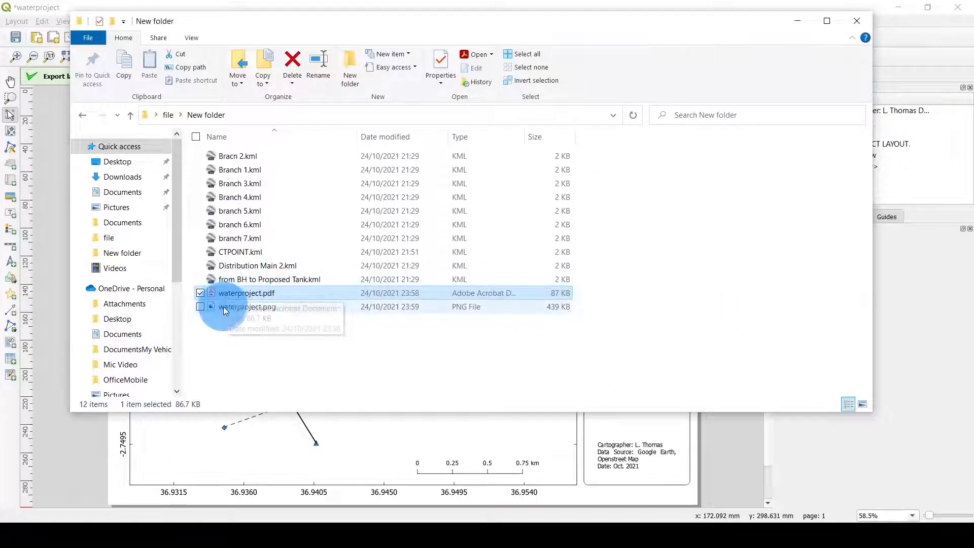
click(244, 306)
double_click(284, 308)
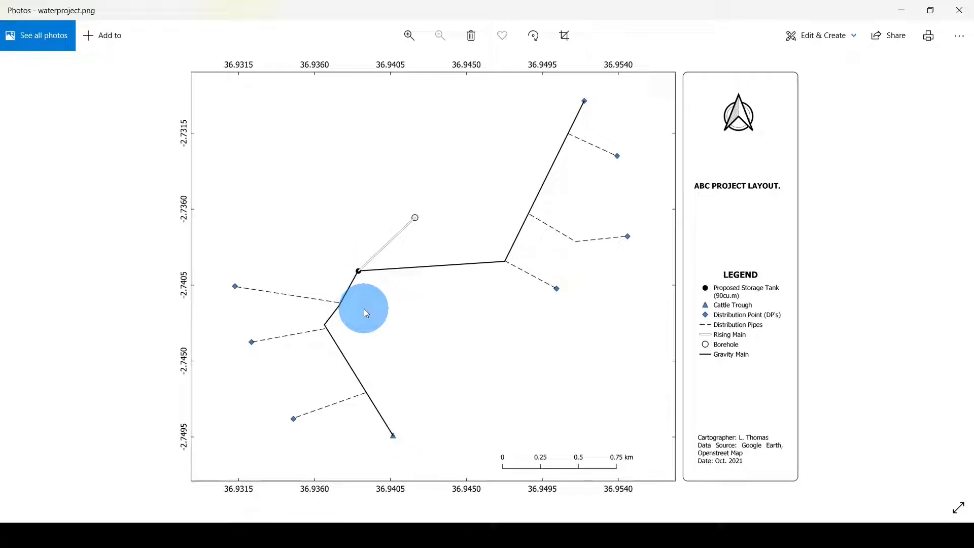
key(alt+Tab)
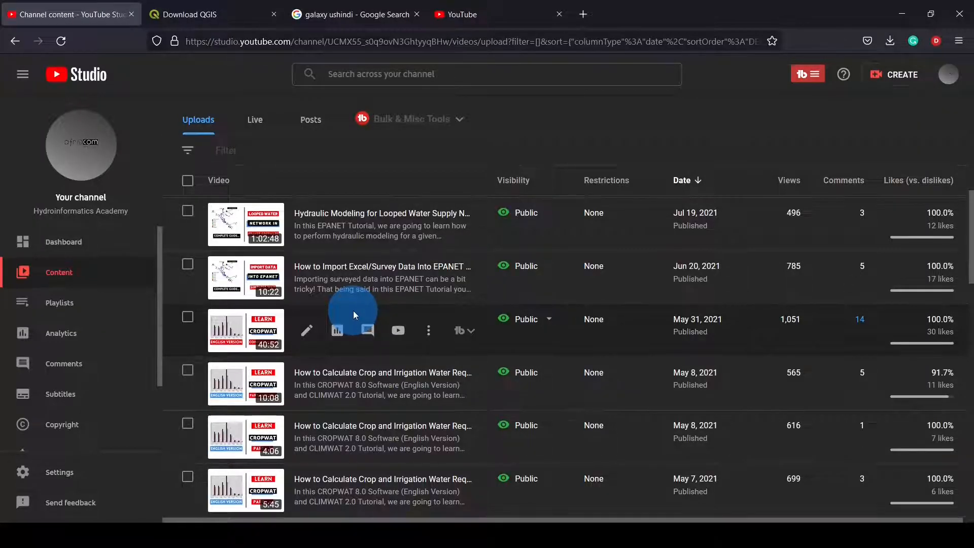
scroll(351, 309, up, 2)
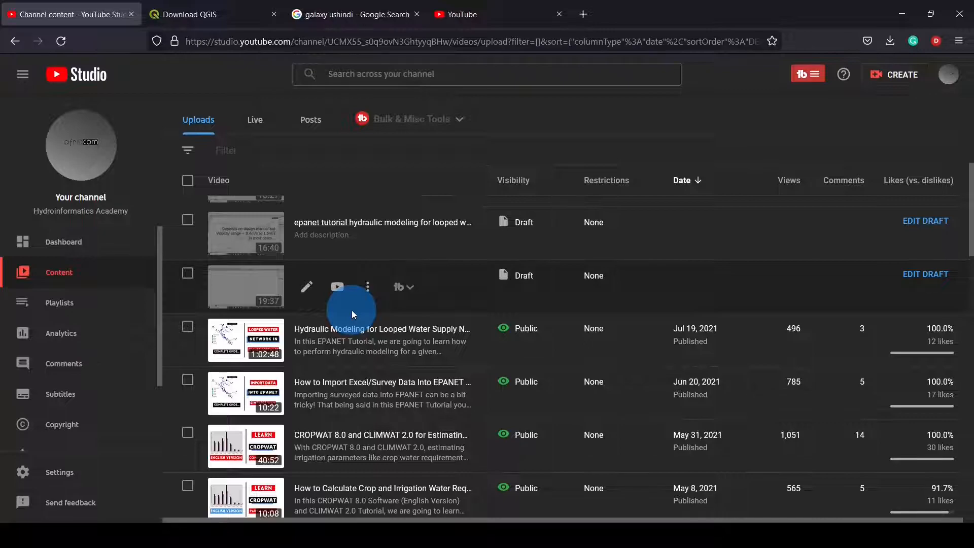
scroll(352, 310, up, 5)
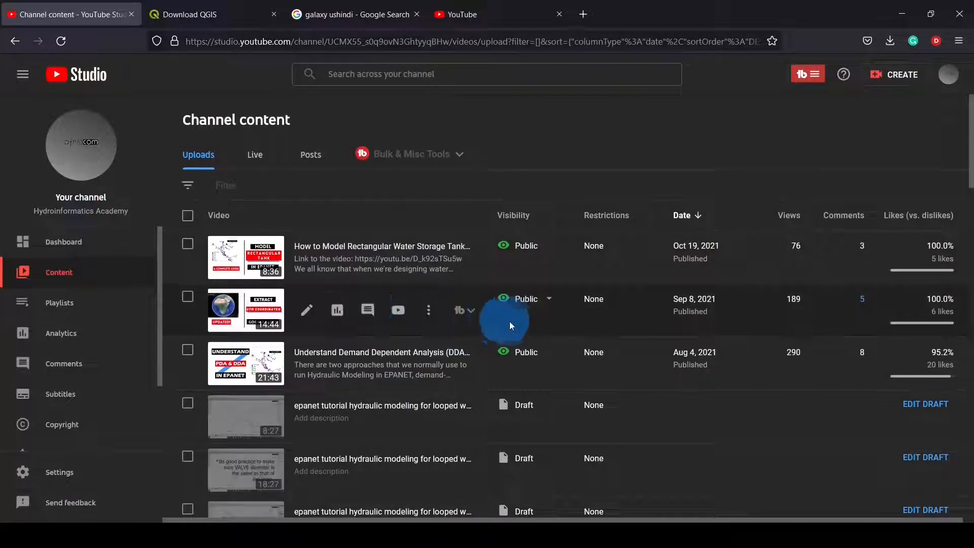
click(900, 13)
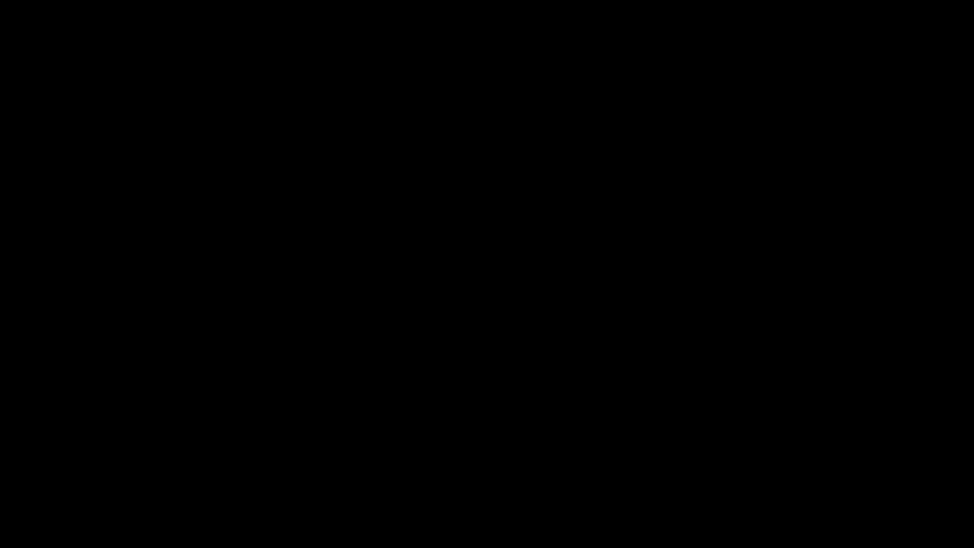